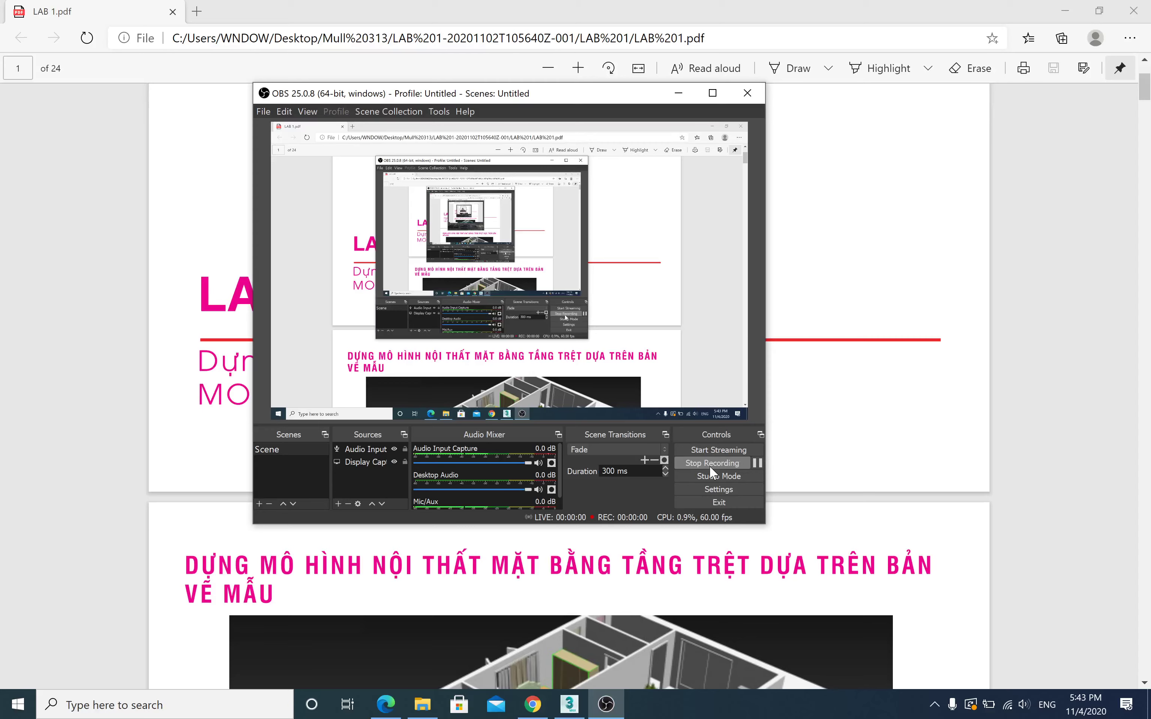
Step: Bring the LAB 1 PDF in front of OBS and scroll to page 3
{"action": "left_click", "coordinate": [821, 441]}
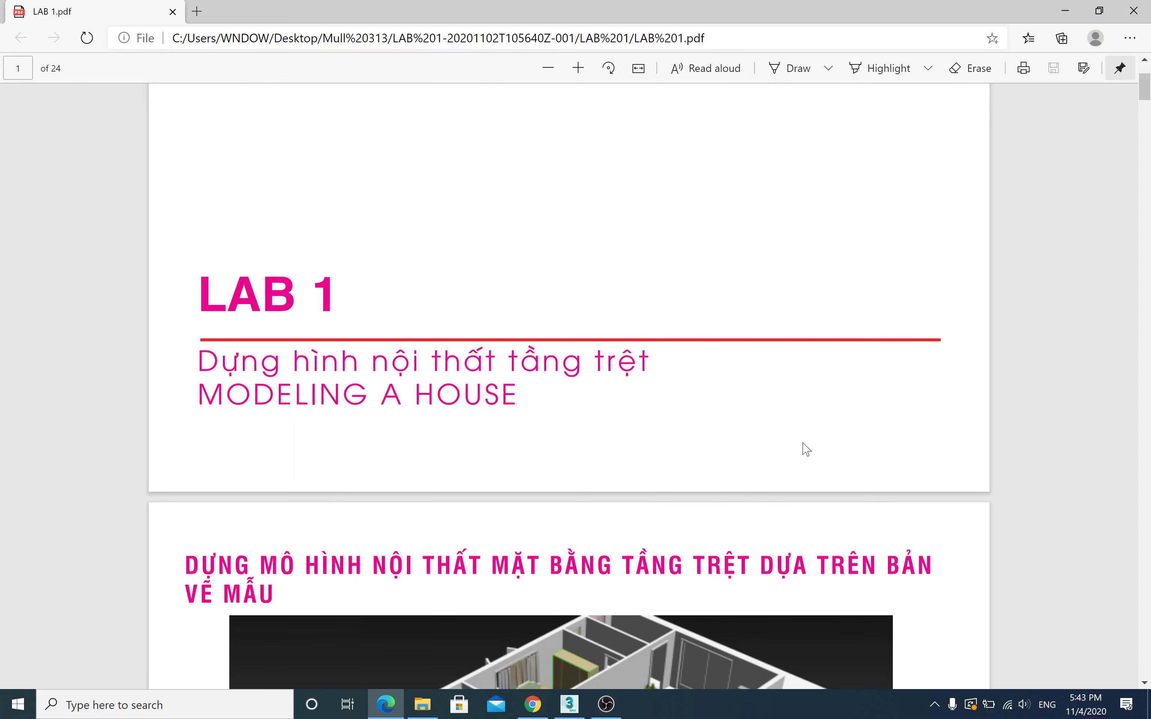
{"action": "scroll", "coordinate": [571, 386], "scroll_direction": "up", "scroll_amount": 3}
{"action": "scroll", "coordinate": [570, 385], "scroll_direction": "down", "scroll_amount": 2}
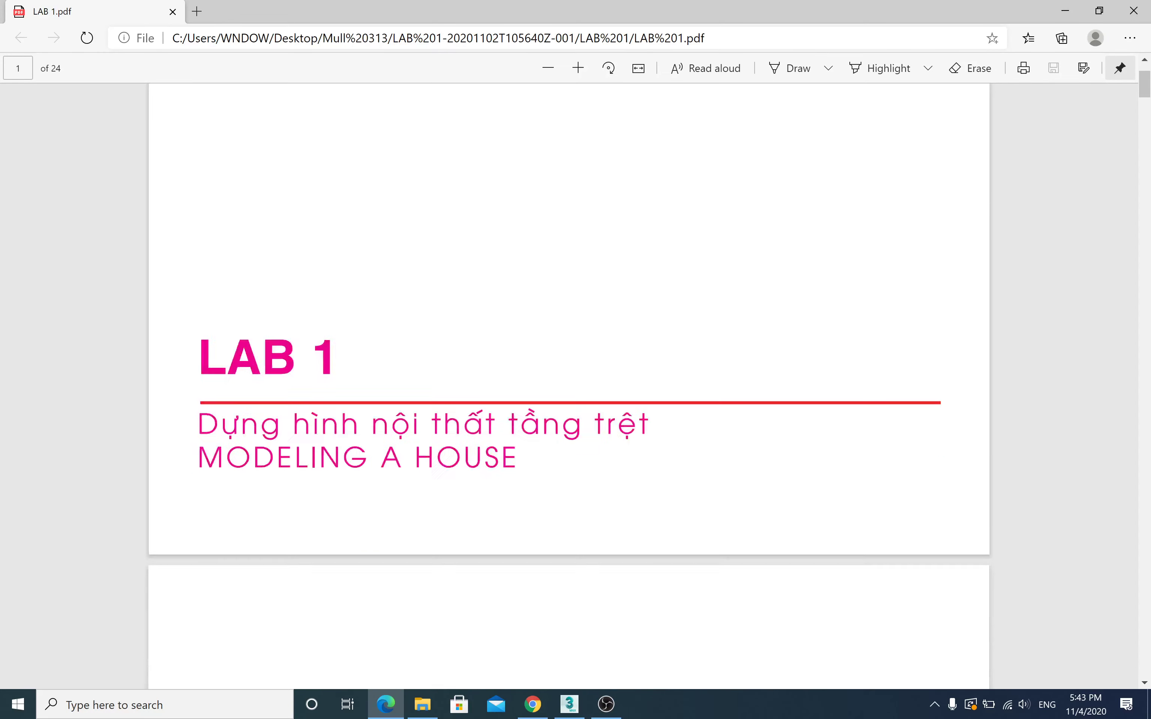
{"action": "scroll", "coordinate": [570, 386], "scroll_direction": "down", "scroll_amount": 10}
{"action": "scroll", "coordinate": [571, 385], "scroll_direction": "up", "scroll_amount": 7}
{"action": "scroll", "coordinate": [571, 385], "scroll_direction": "up", "scroll_amount": 3}
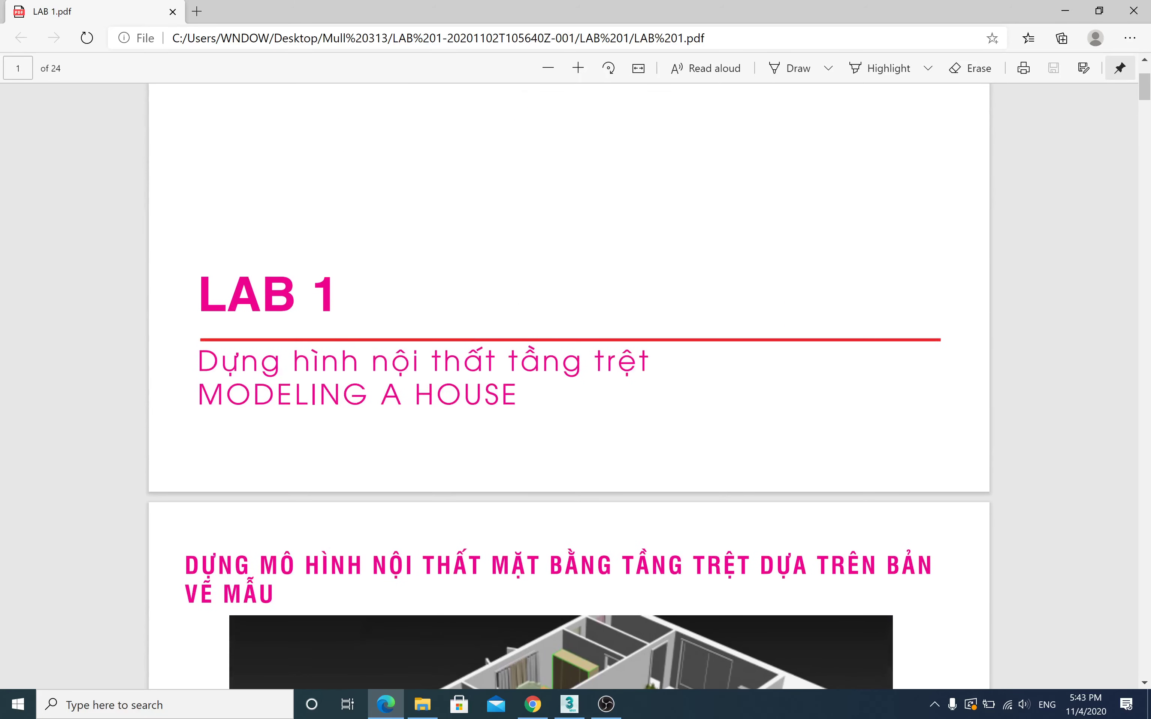
{"action": "left_click_drag", "start_coordinate": [420, 362], "coordinate": [616, 361]}
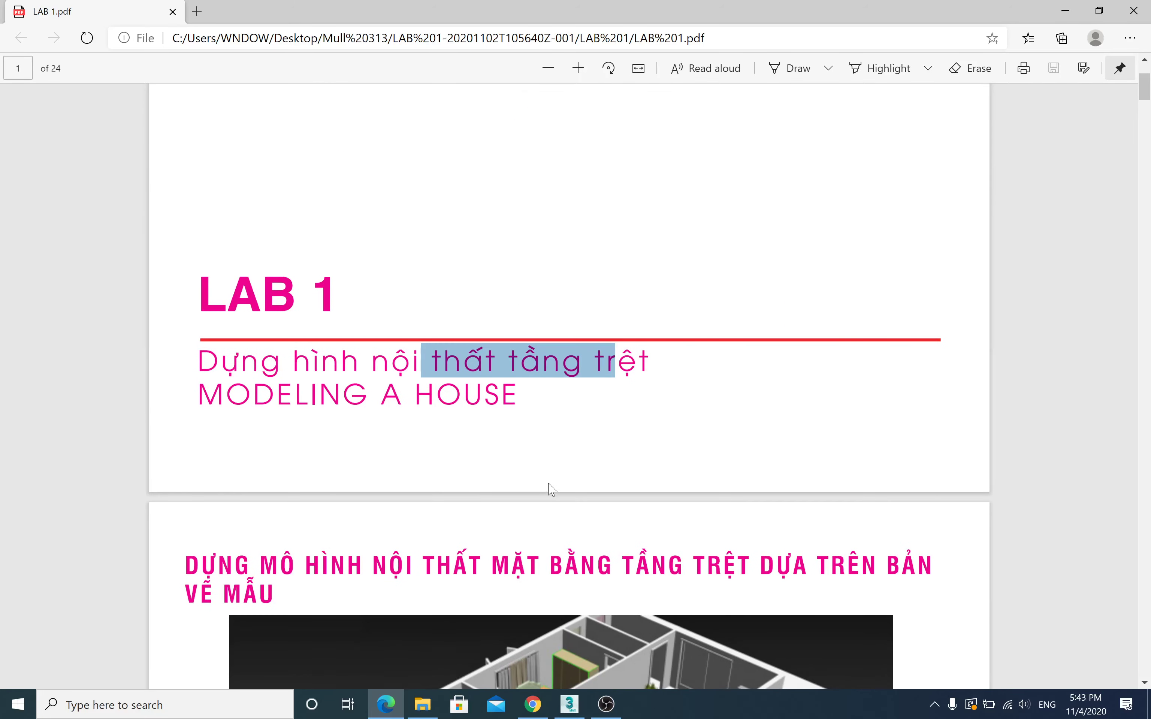
{"action": "scroll", "coordinate": [547, 485], "scroll_direction": "down", "scroll_amount": 10}
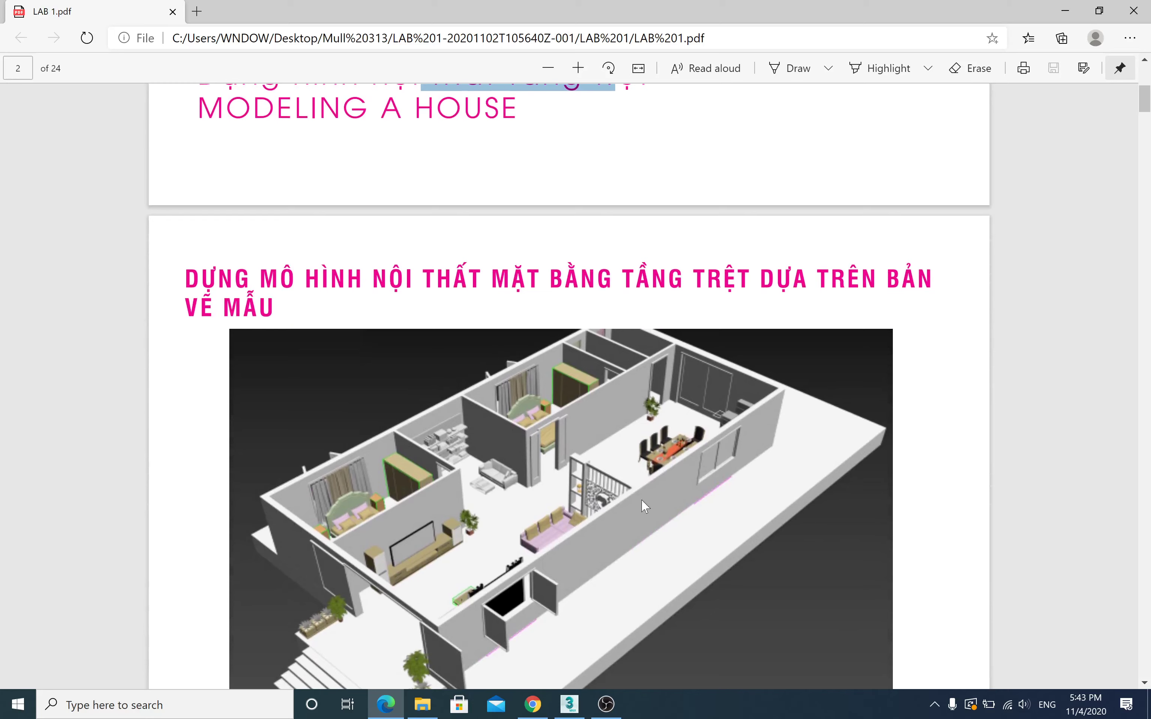
{"action": "scroll", "coordinate": [466, 523], "scroll_direction": "down", "scroll_amount": 1}
{"action": "scroll", "coordinate": [547, 547], "scroll_direction": "down", "scroll_amount": 2}
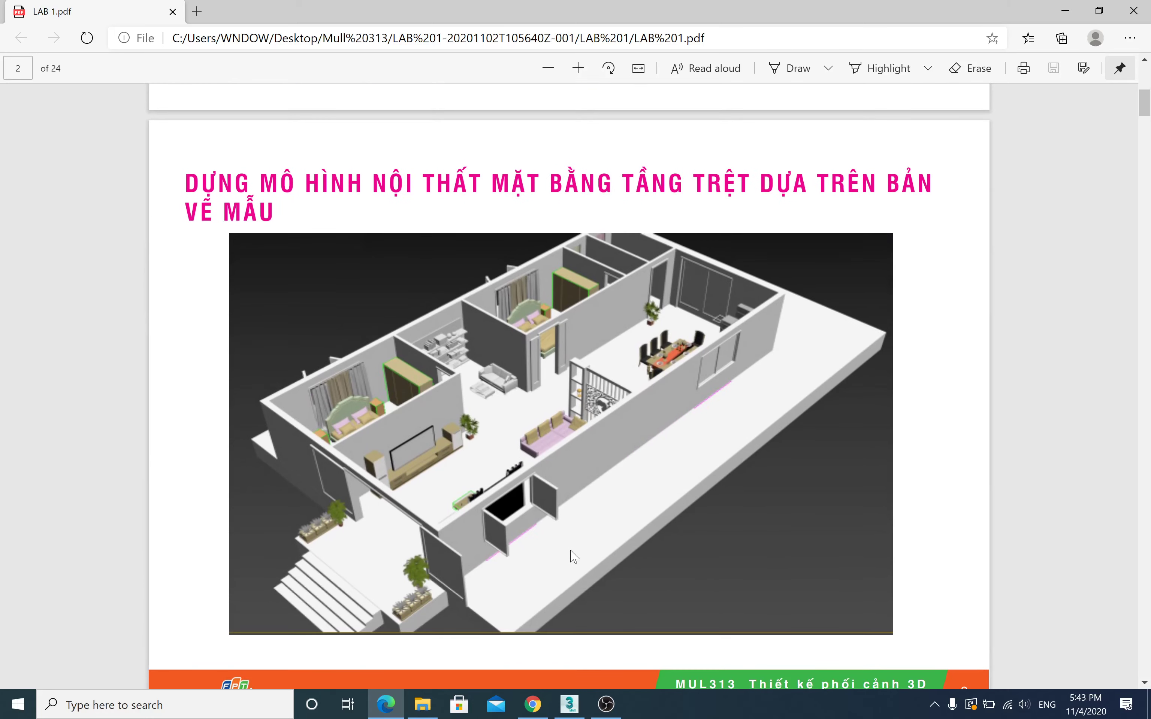
{"action": "scroll", "coordinate": [576, 554], "scroll_direction": "up", "scroll_amount": 20}
{"action": "scroll", "coordinate": [576, 554], "scroll_direction": "down", "scroll_amount": 6}
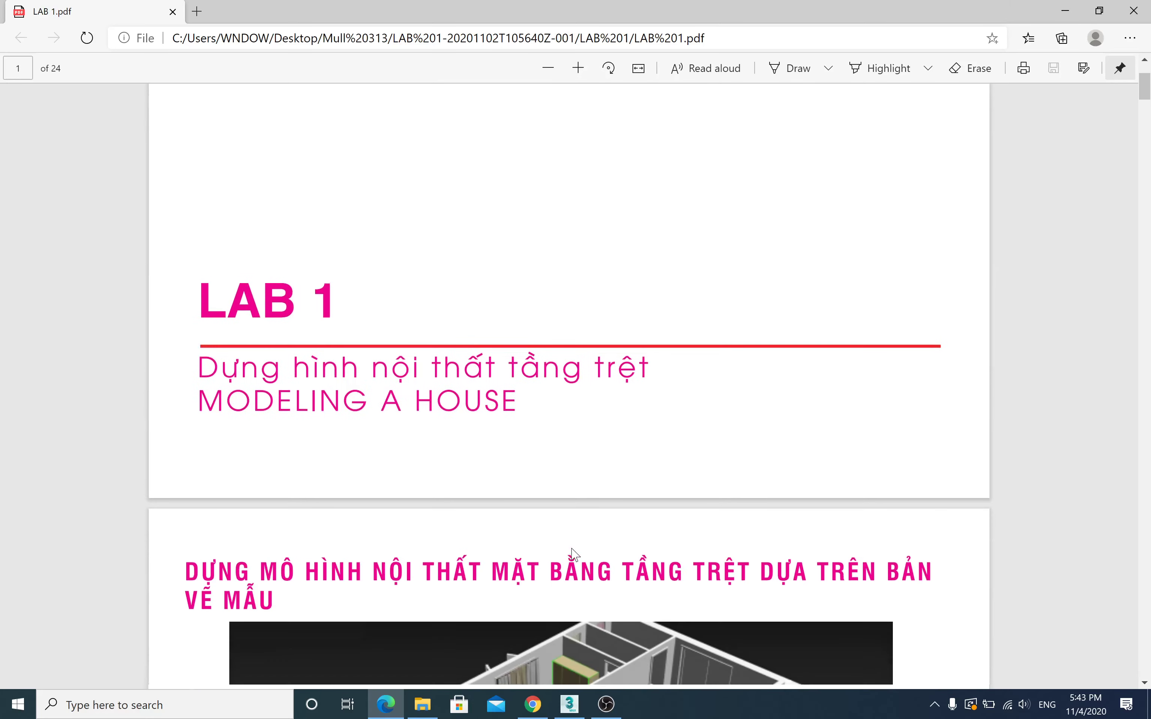
{"action": "scroll", "coordinate": [575, 553], "scroll_direction": "down", "scroll_amount": 7}
{"action": "scroll", "coordinate": [576, 551], "scroll_direction": "down", "scroll_amount": 8}
{"action": "scroll", "coordinate": [575, 550], "scroll_direction": "down", "scroll_amount": 6}
{"action": "scroll", "coordinate": [576, 548], "scroll_direction": "down", "scroll_amount": 3}
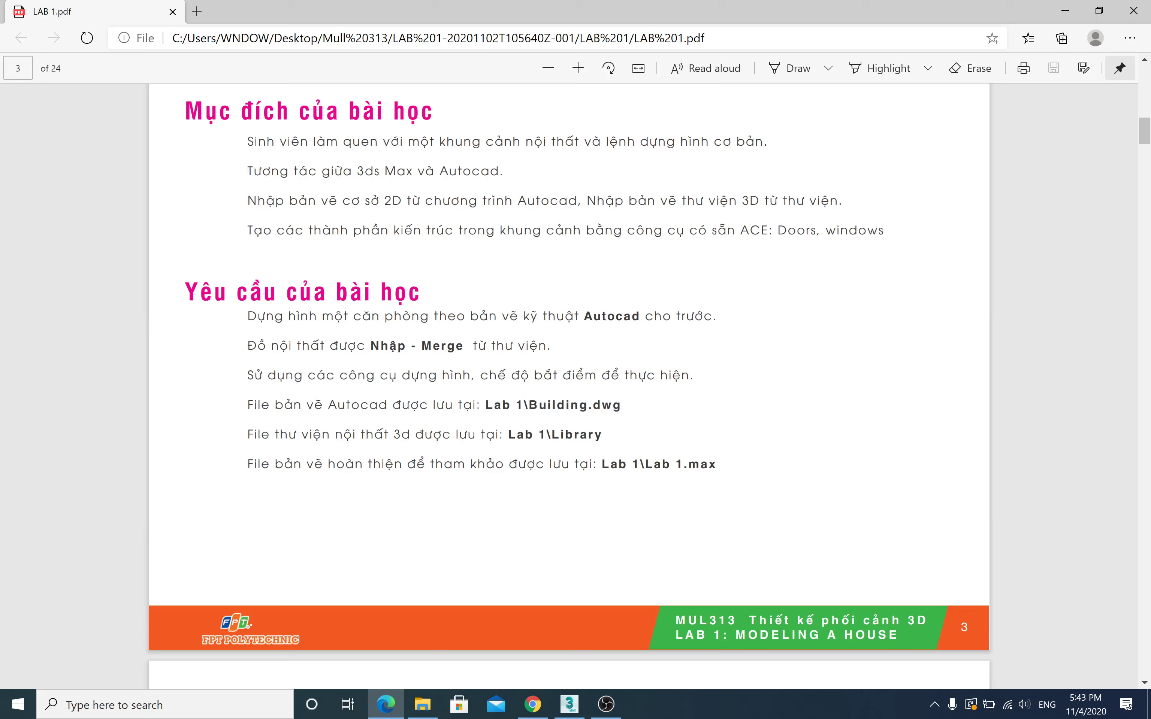
Step: Highlight the lines on importing 2D AutoCAD drawings and ACE doors and windows, then clear them
{"action": "left_click_drag", "start_coordinate": [379, 200], "coordinate": [819, 200]}
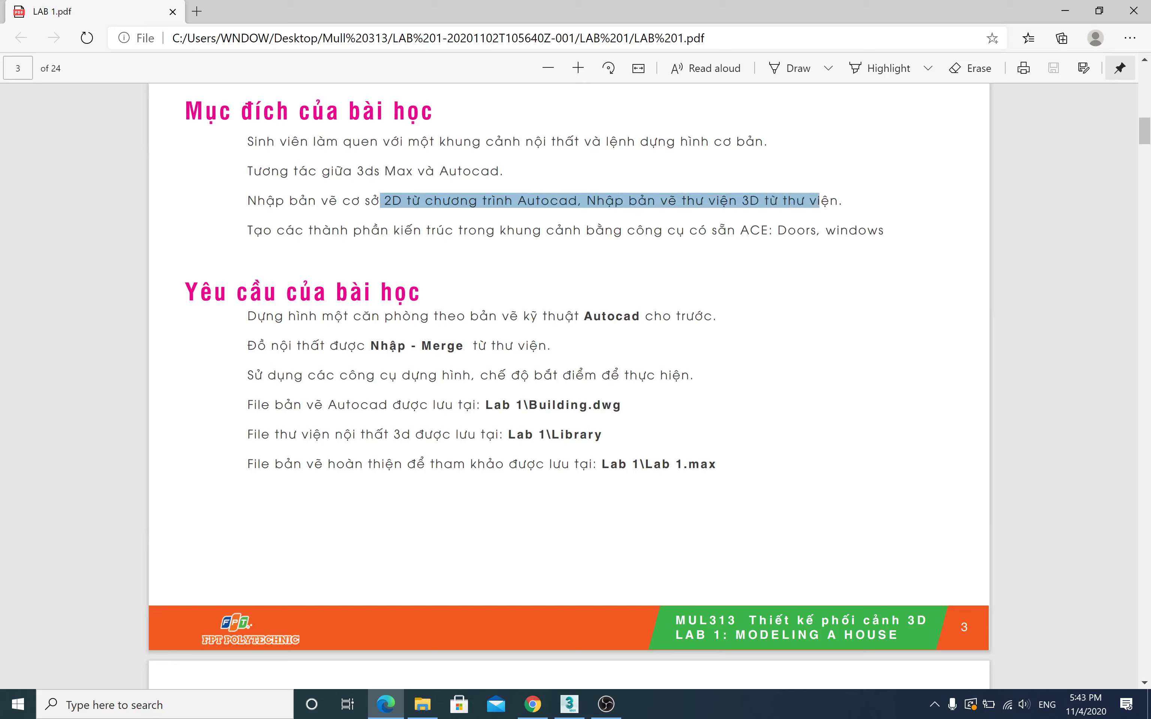
{"action": "left_click_drag", "start_coordinate": [708, 230], "coordinate": [865, 229]}
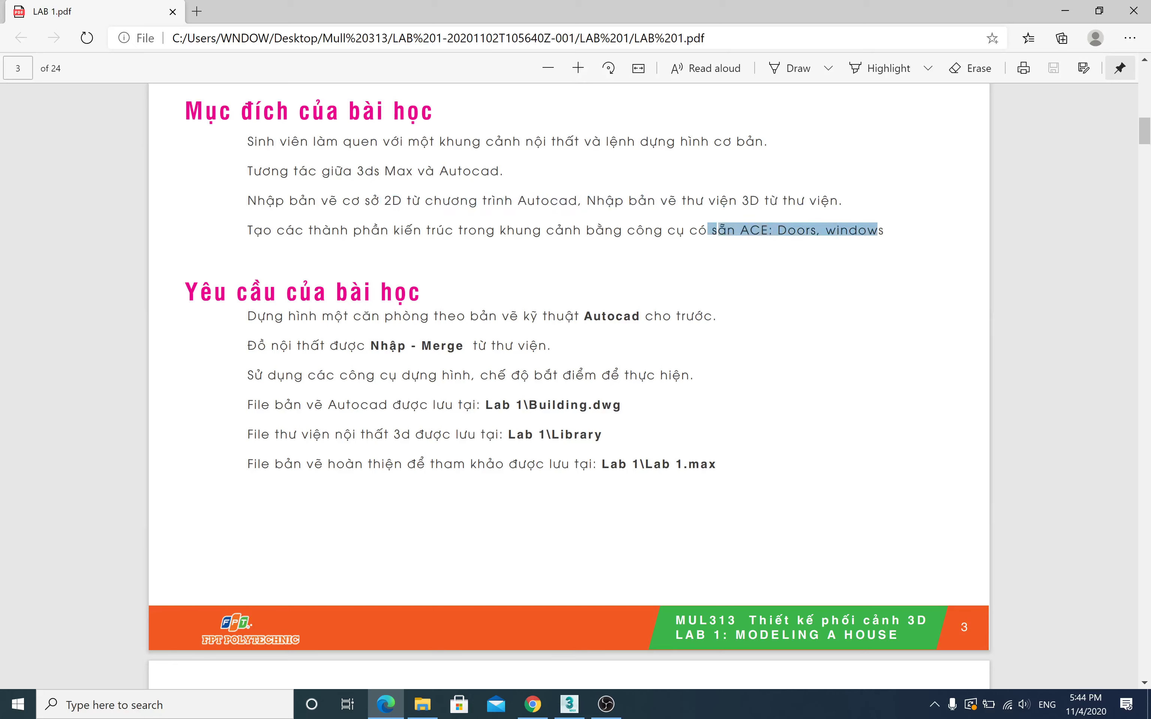
{"action": "left_click", "coordinate": [706, 275]}
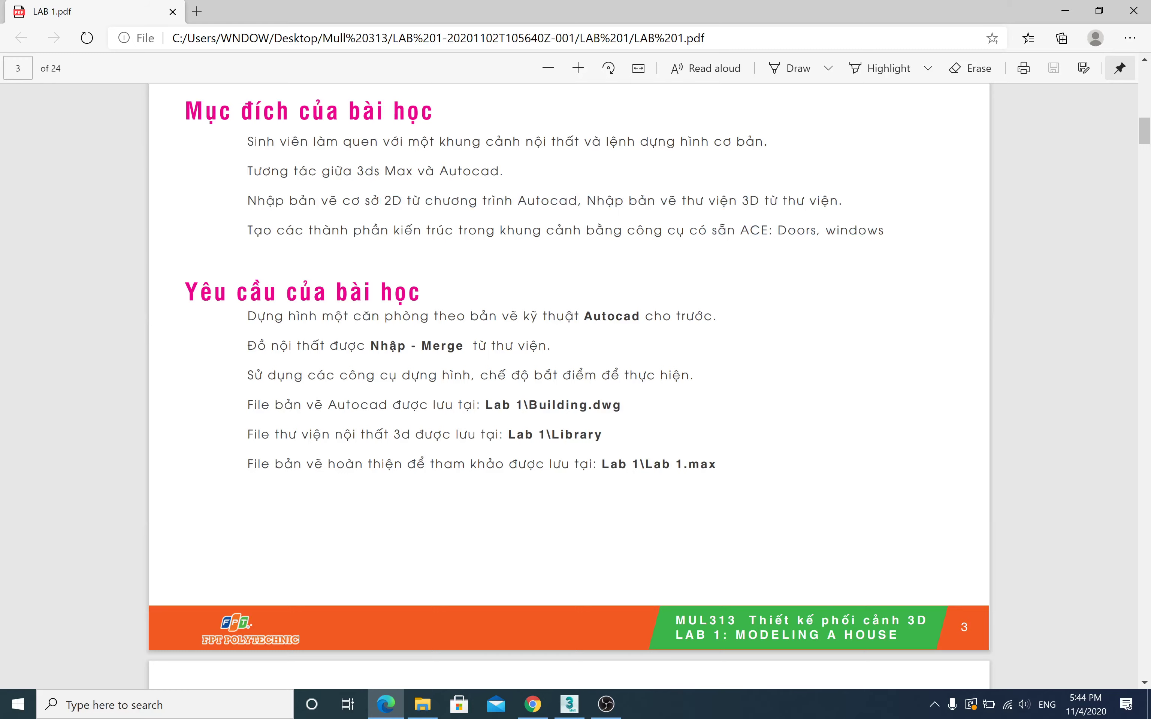
{"action": "scroll", "coordinate": [533, 652], "scroll_direction": "up", "scroll_amount": 2}
Step: Switch to 3ds Max and keep Metric Millimeters as the display units in Units Setup
{"action": "left_click", "coordinate": [570, 704]}
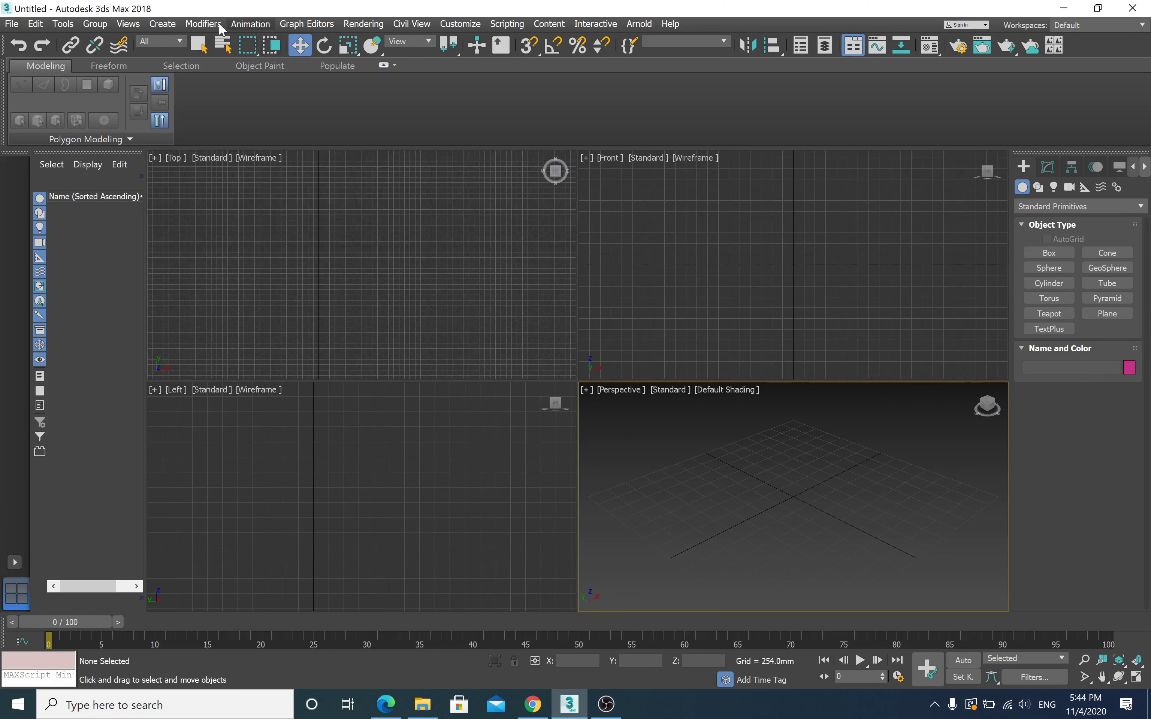
{"action": "left_click", "coordinate": [12, 23]}
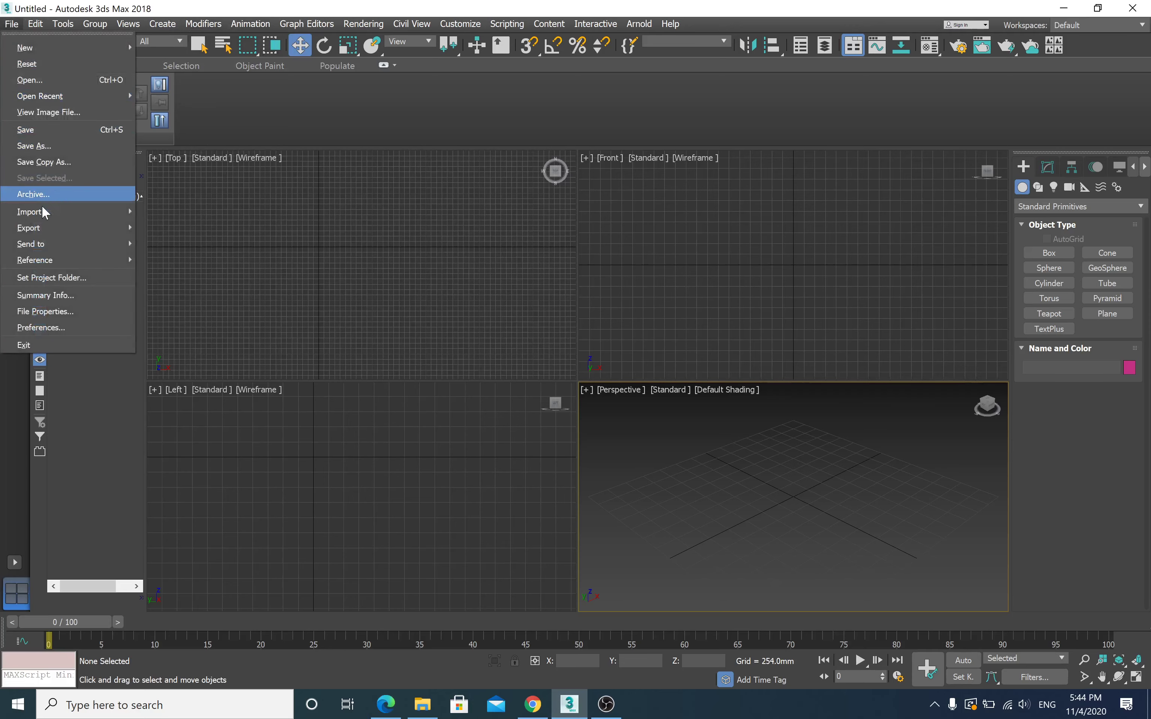
{"action": "left_click", "coordinate": [470, 23]}
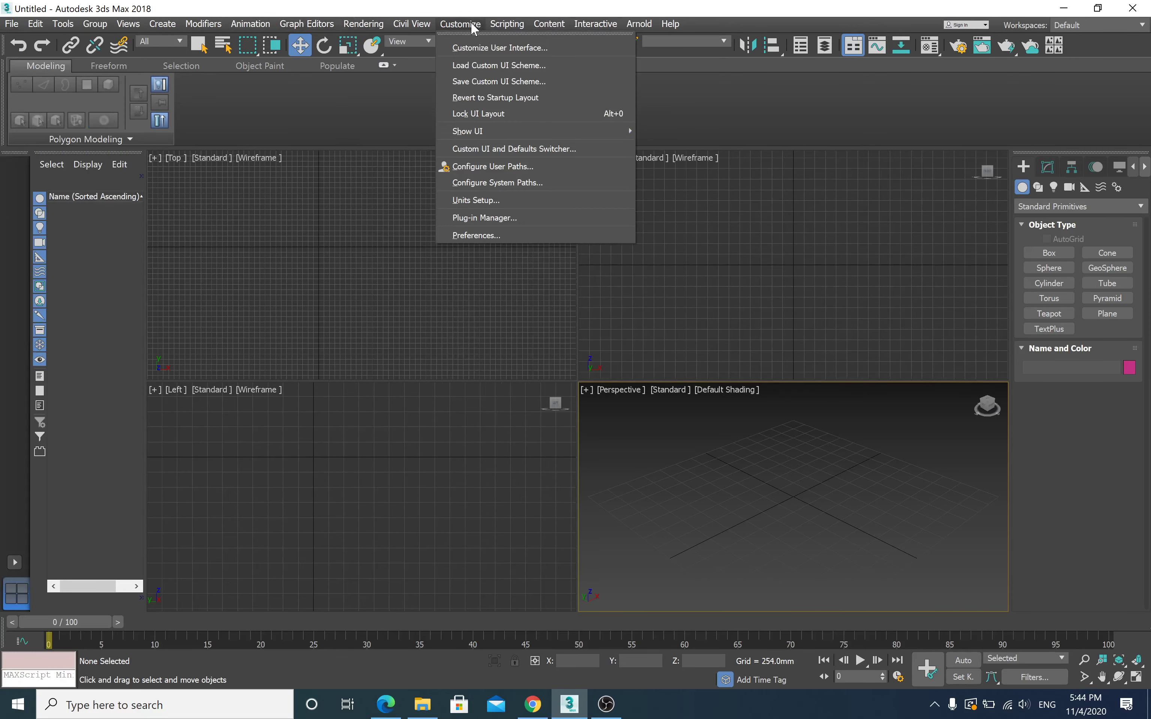
{"action": "left_click", "coordinate": [480, 199]}
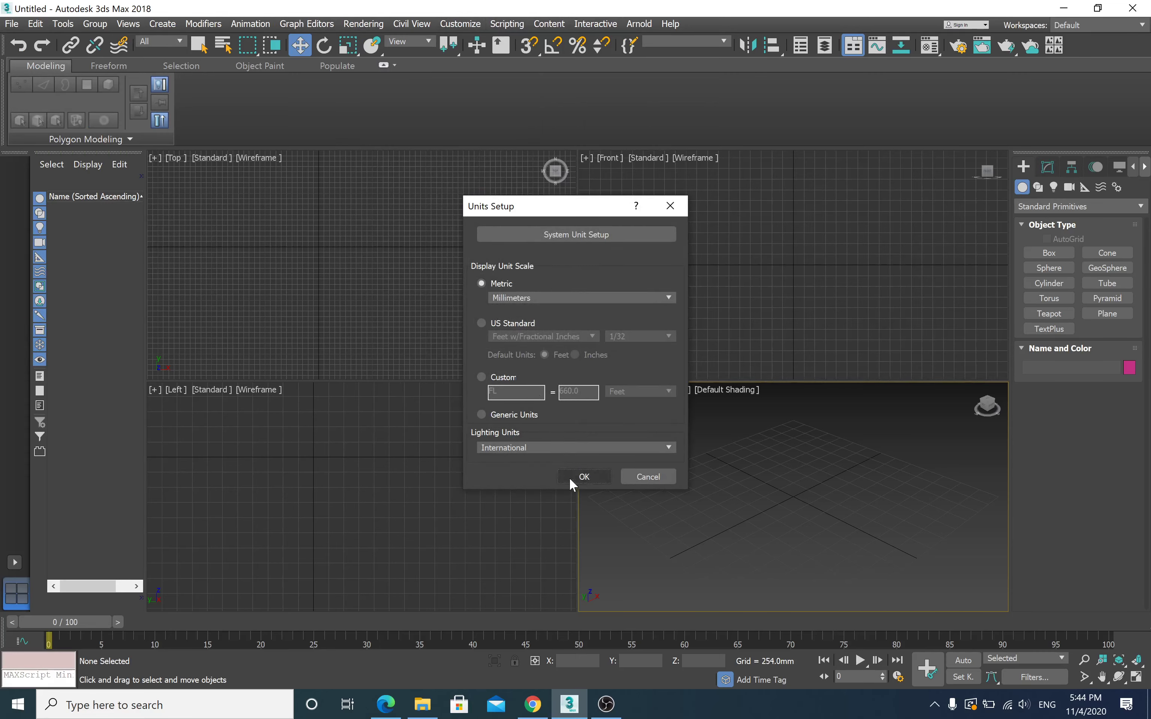
{"action": "left_click", "coordinate": [584, 478]}
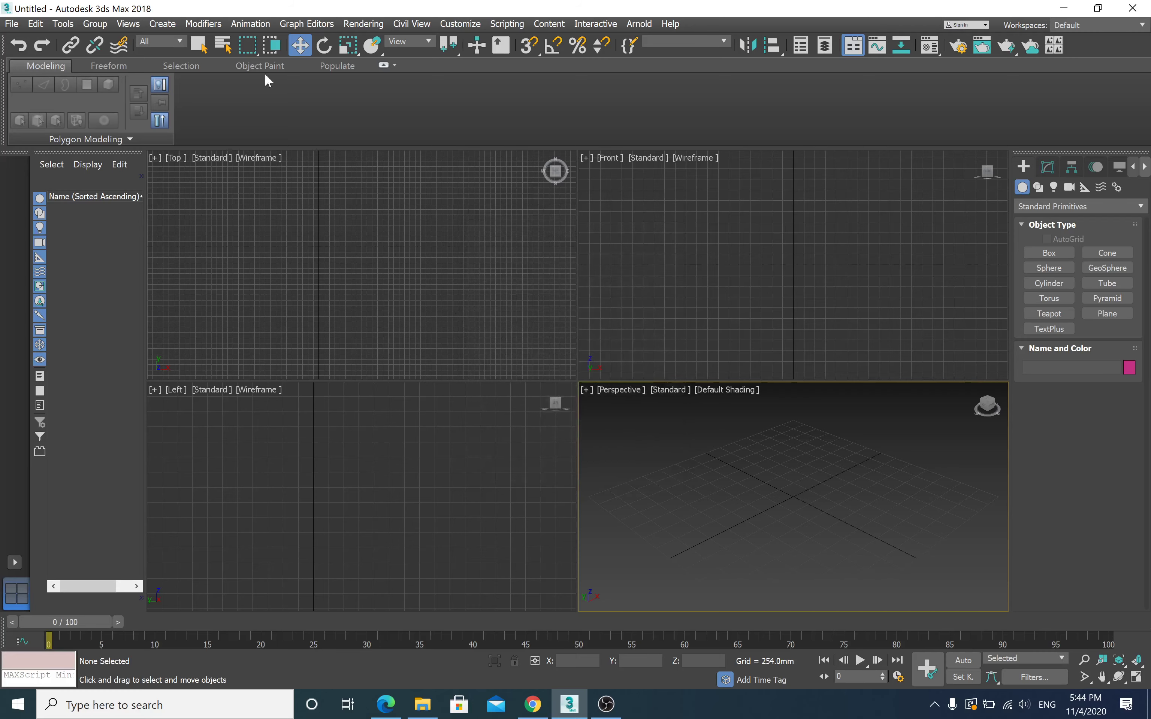
{"action": "left_click", "coordinate": [12, 23]}
{"action": "mouse_move", "coordinate": [29, 211]}
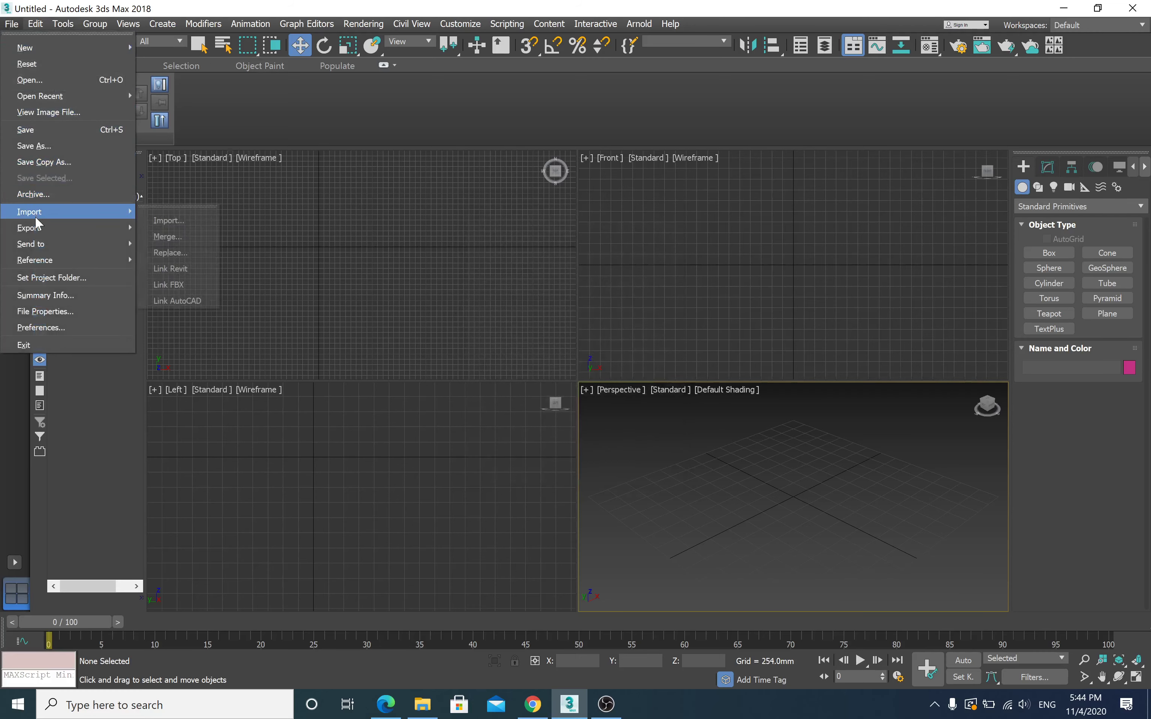
Step: Import Building.dwg from Desktop > Mull 313 > LAB 1-20201102T105640Z-001 > LAB 1
{"action": "left_click", "coordinate": [201, 220]}
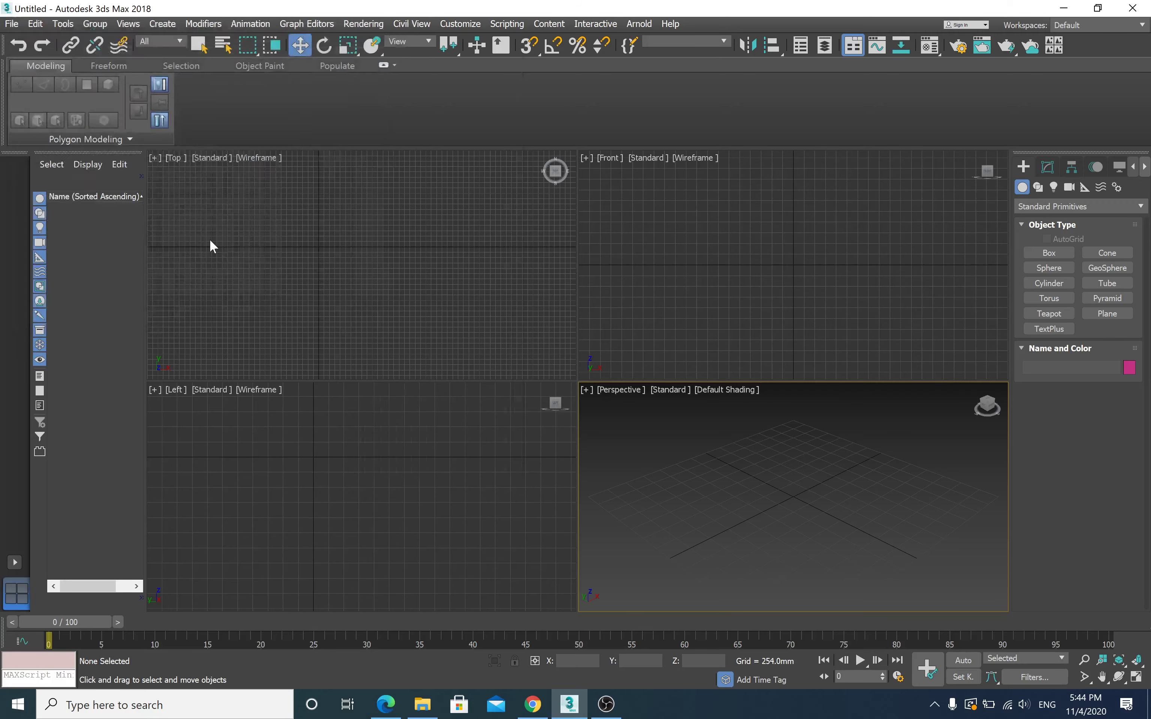
{"action": "left_click_drag", "start_coordinate": [225, 30], "coordinate": [408, 46]}
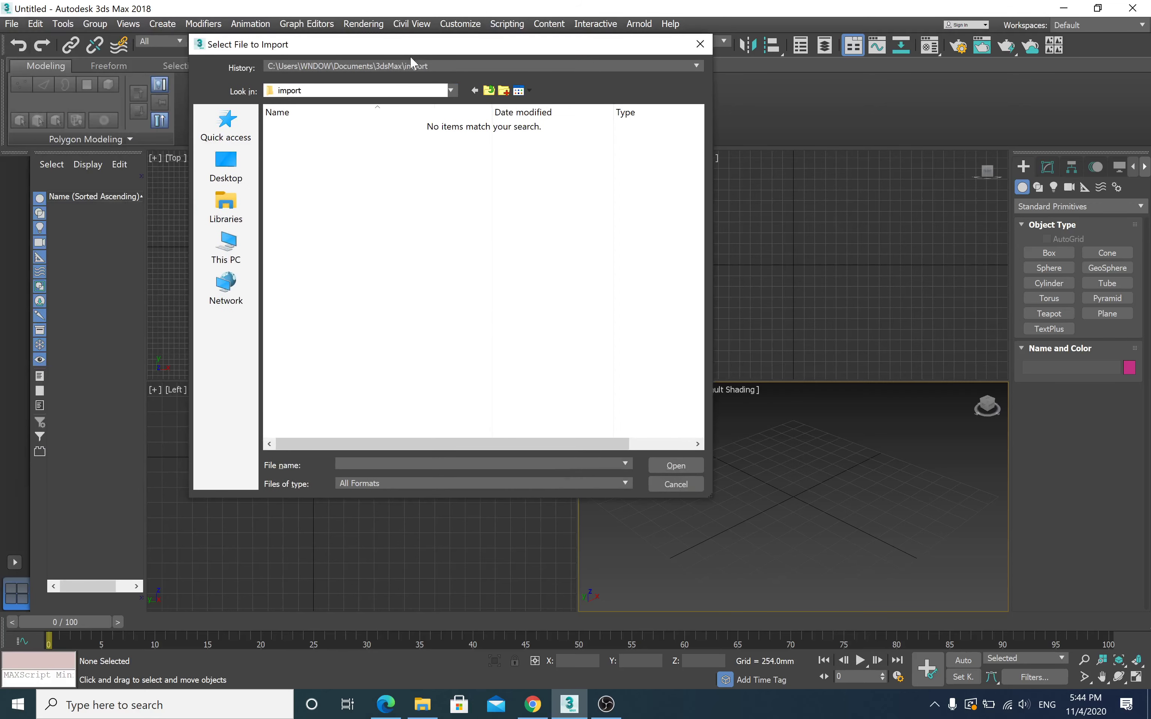
{"action": "left_click", "coordinate": [230, 185]}
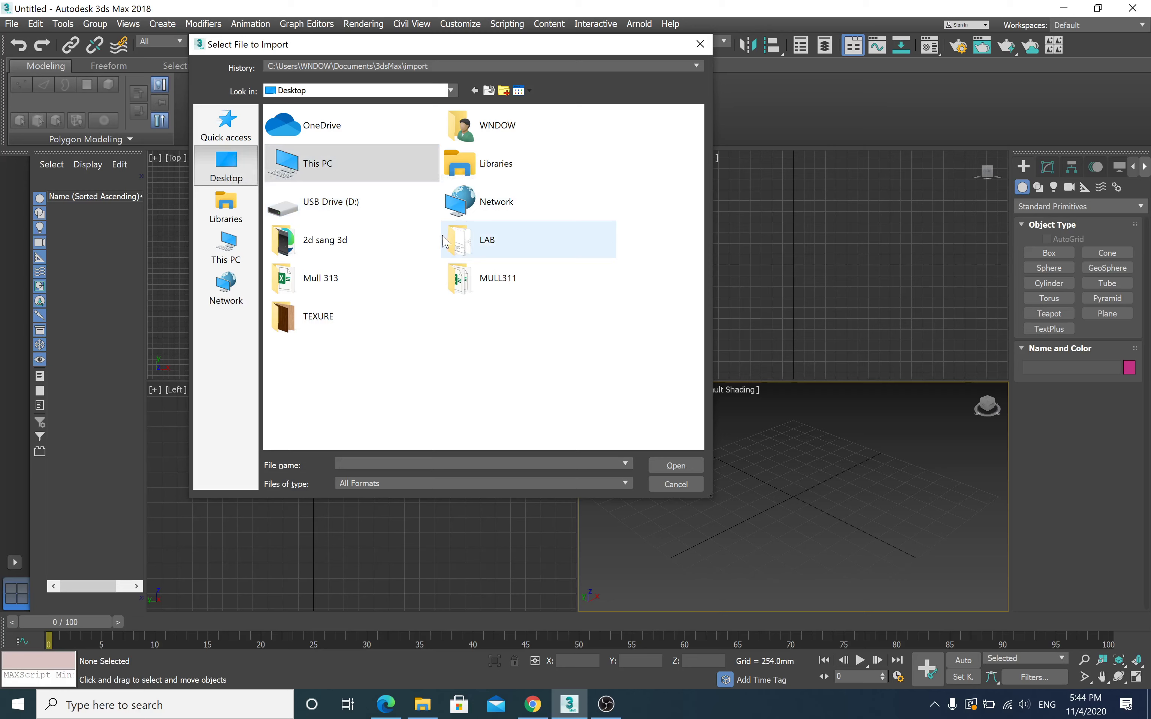
{"action": "mouse_move", "coordinate": [486, 240]}
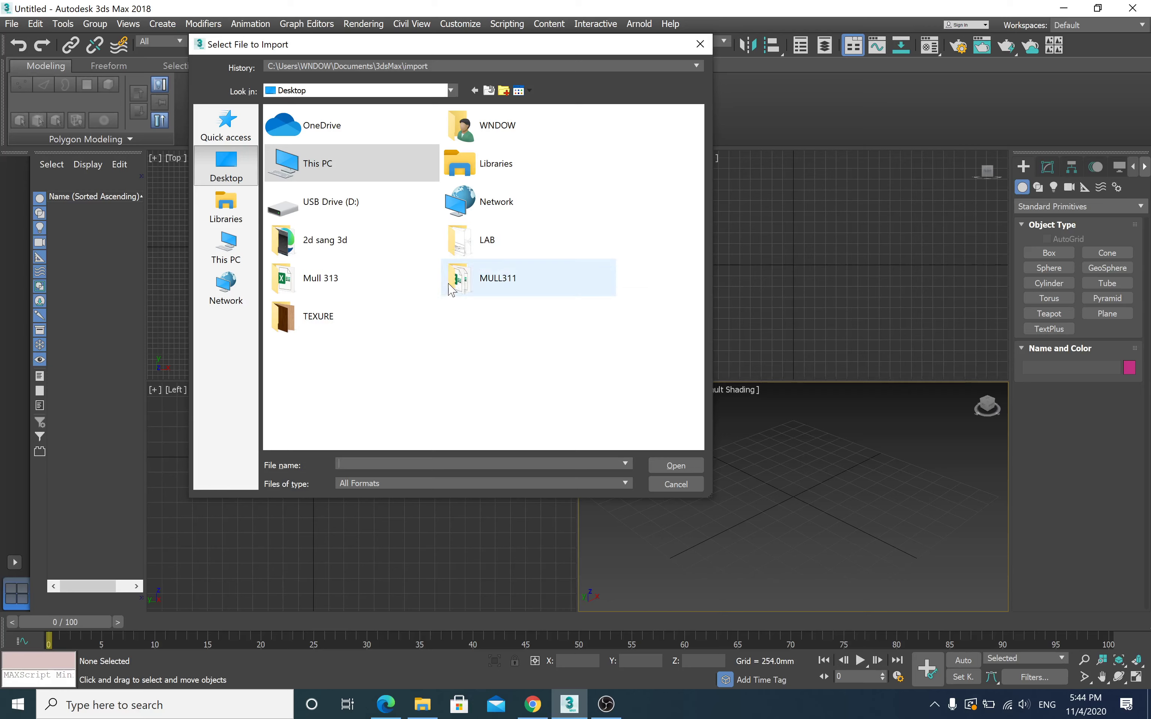
{"action": "double_click", "coordinate": [468, 239]}
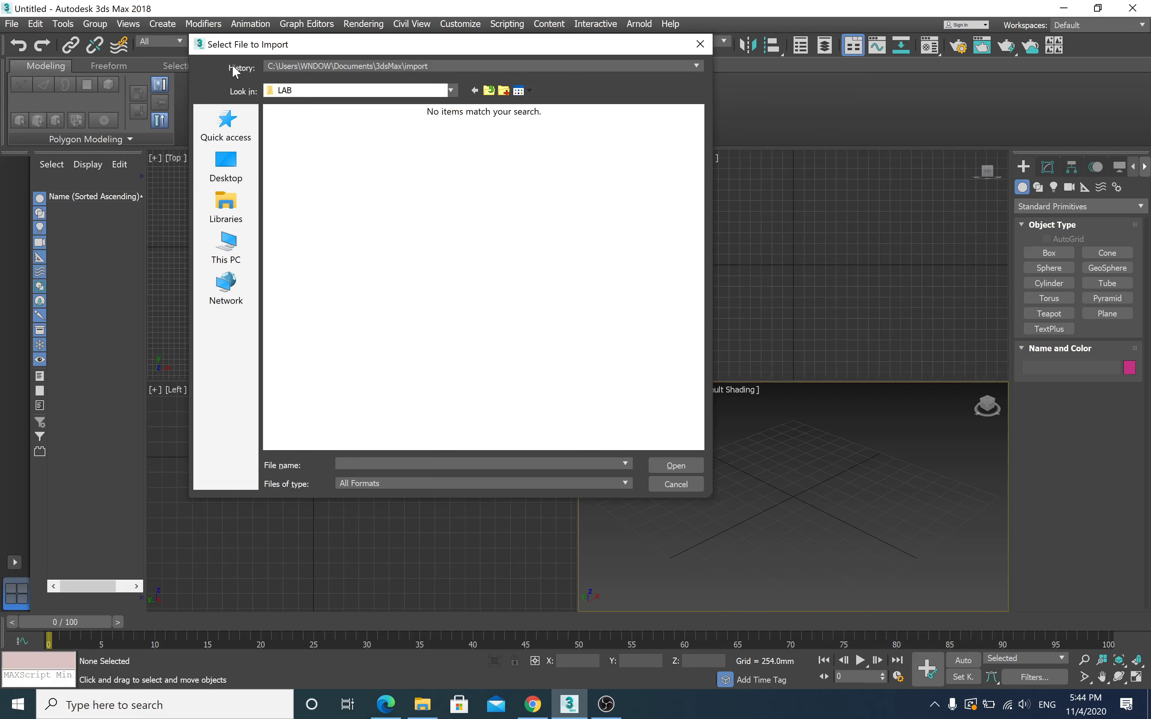
{"action": "left_click", "coordinate": [487, 91]}
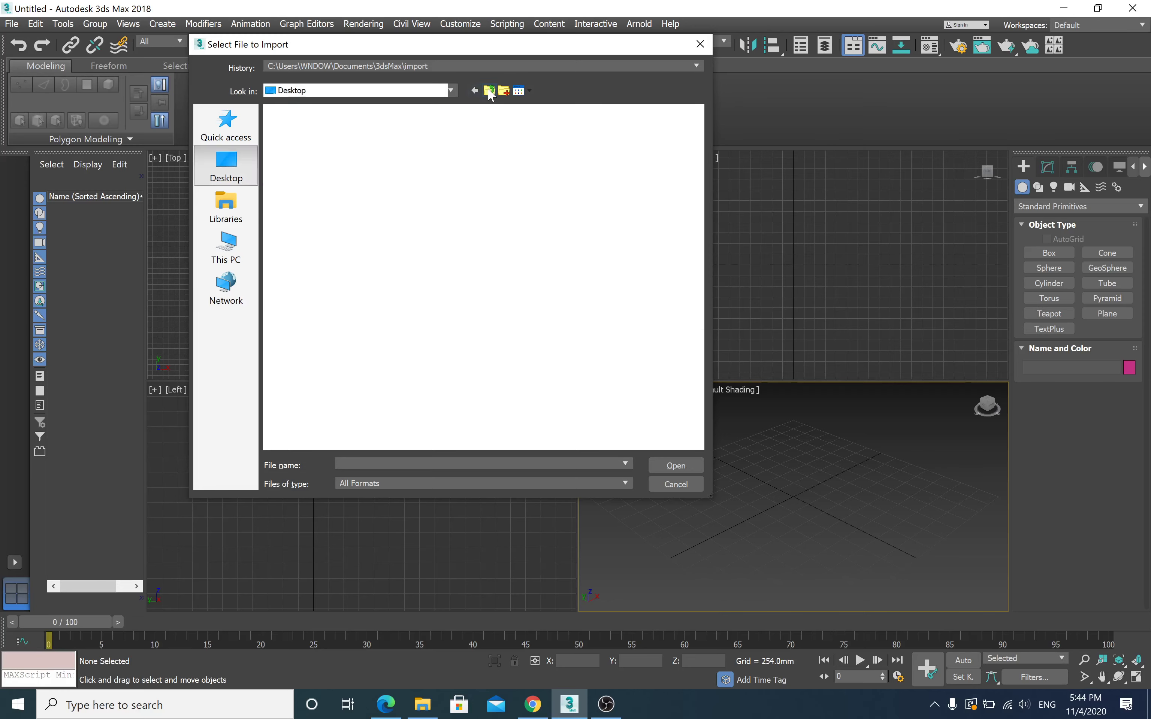
{"action": "double_click", "coordinate": [461, 288]}
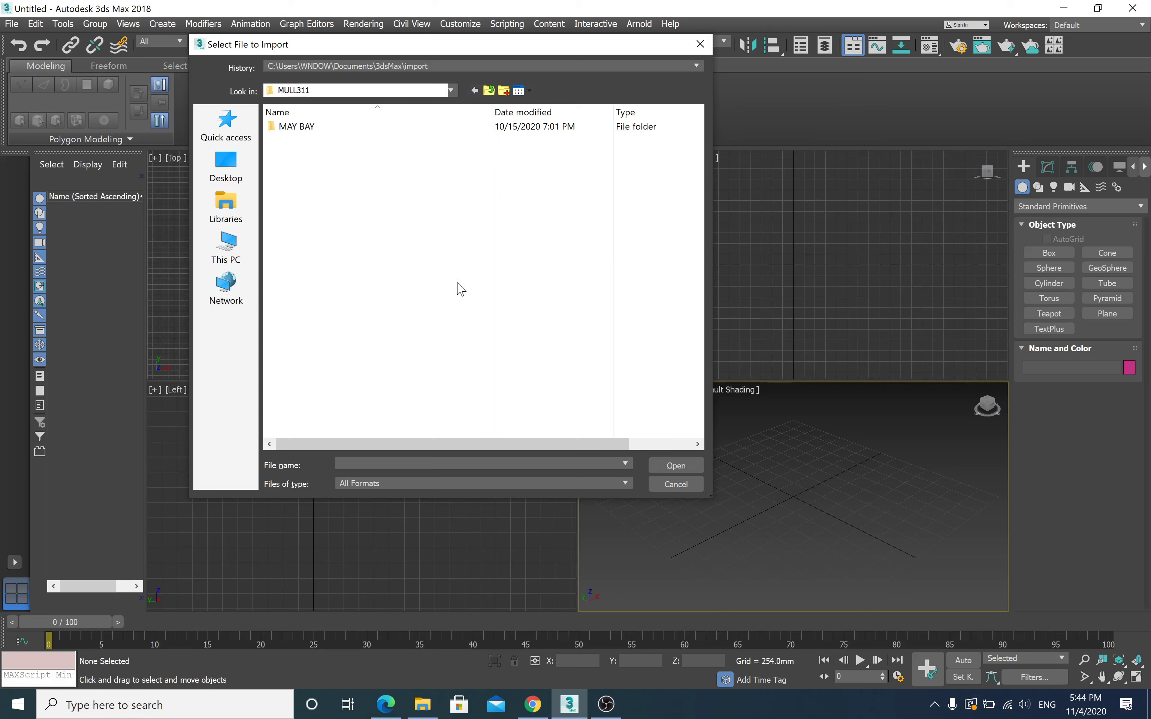
{"action": "left_click", "coordinate": [489, 90]}
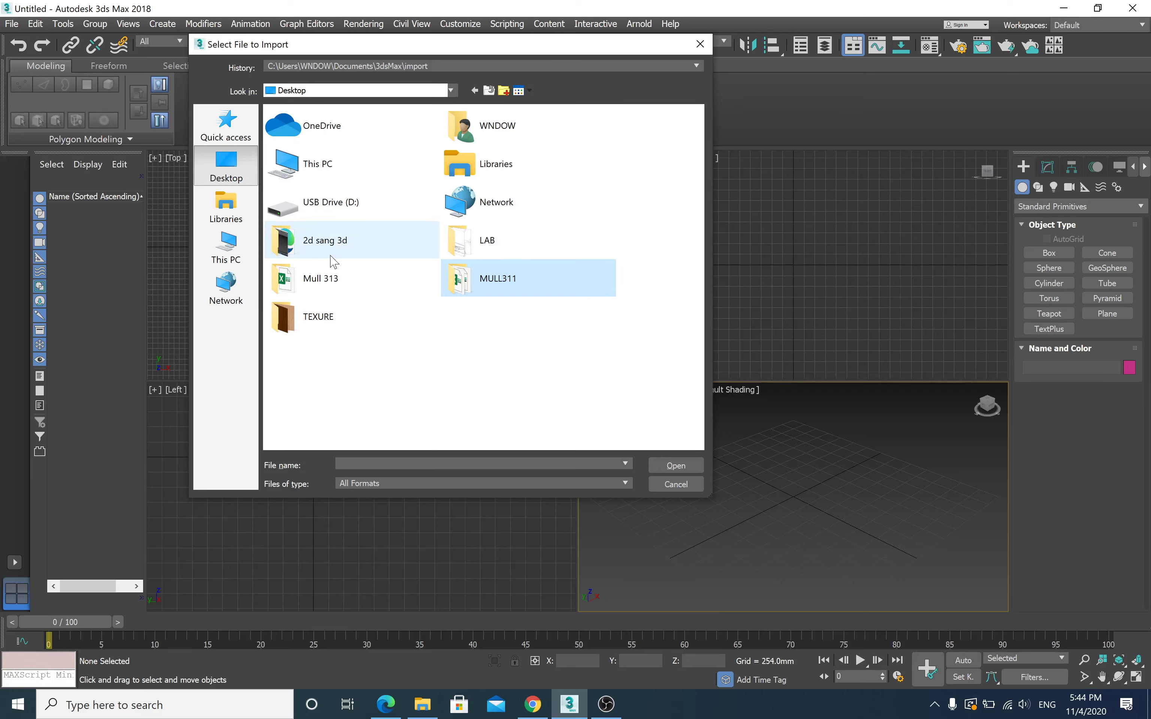
{"action": "double_click", "coordinate": [291, 284]}
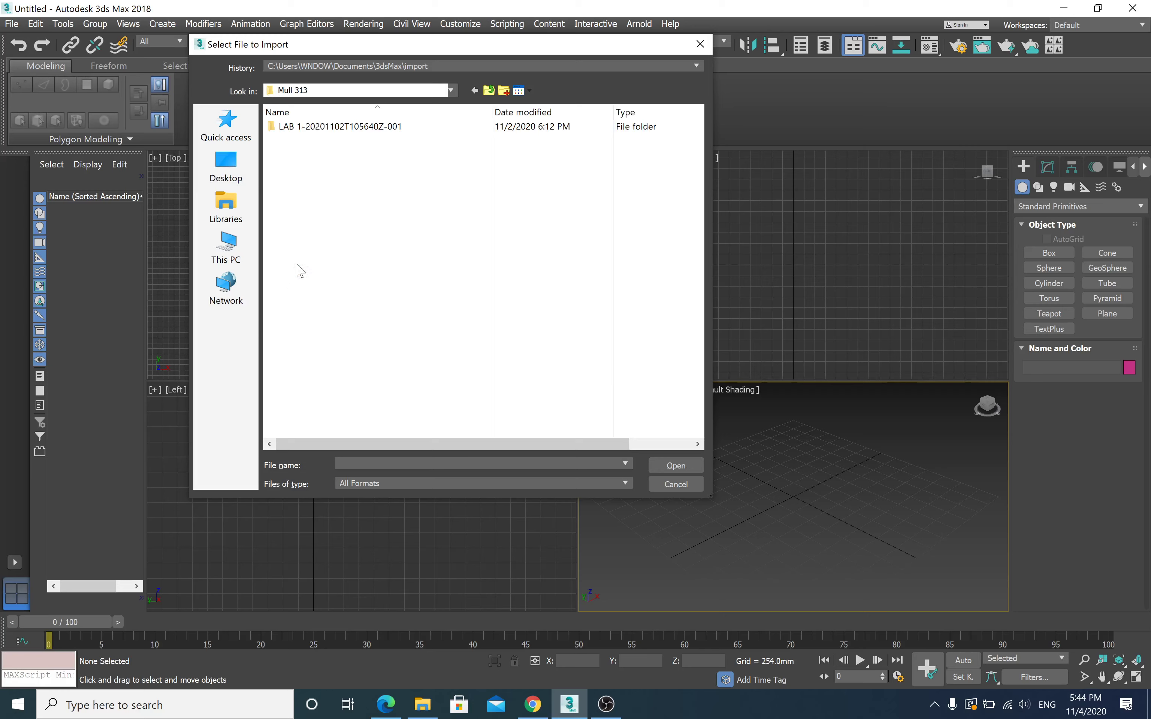
{"action": "double_click", "coordinate": [359, 127]}
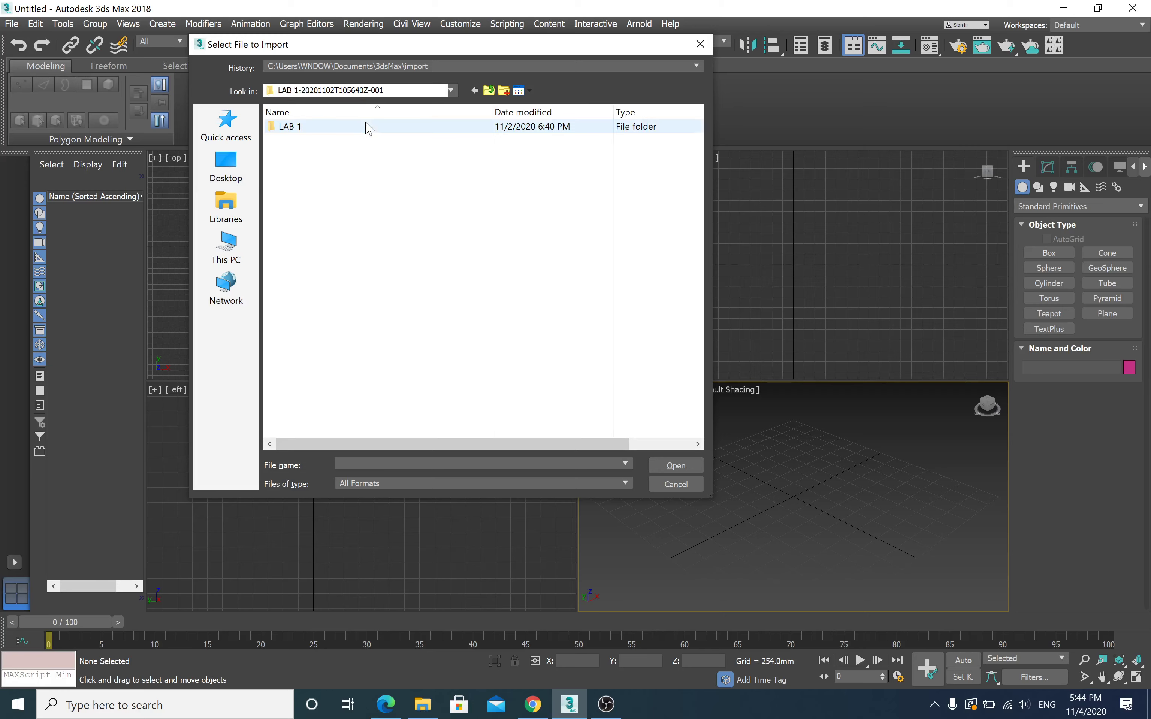
{"action": "double_click", "coordinate": [310, 128]}
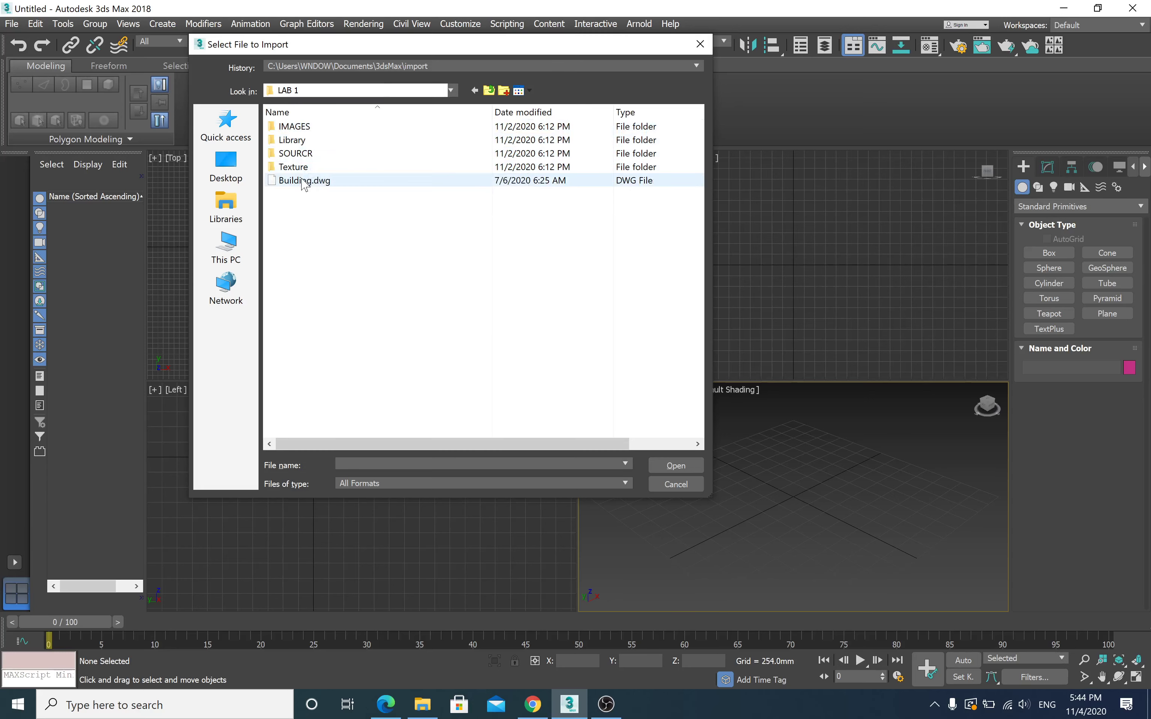
{"action": "left_click", "coordinate": [304, 183]}
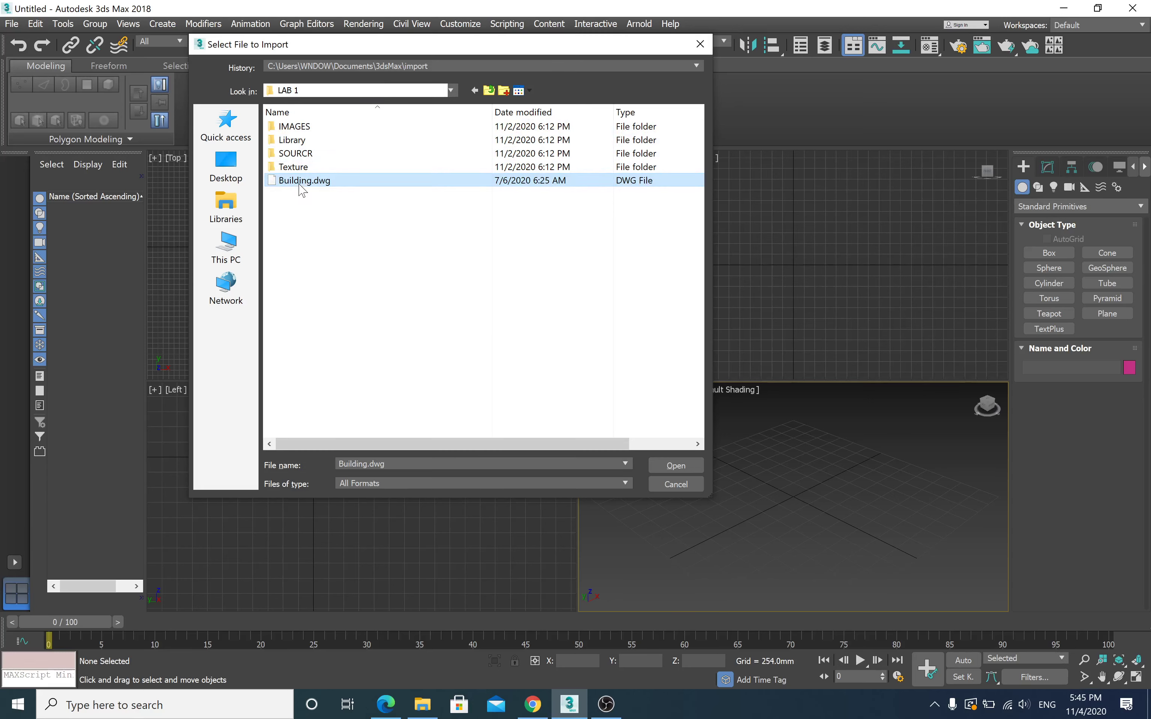
{"action": "mouse_move", "coordinate": [304, 181]}
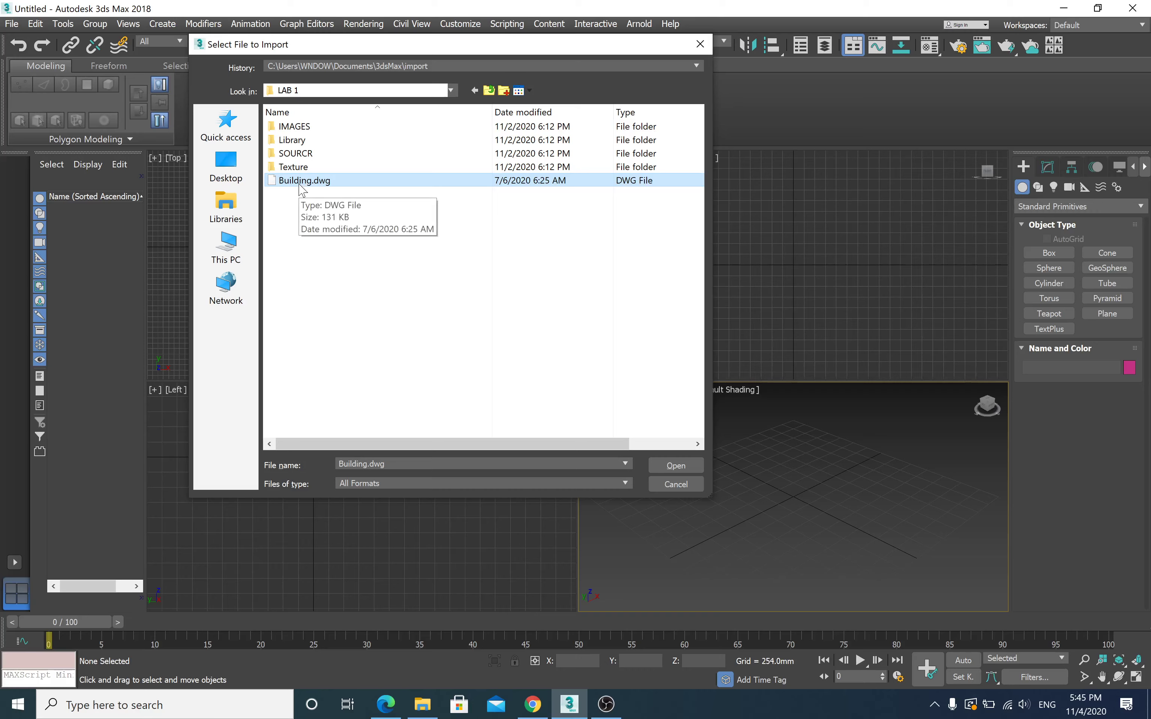
{"action": "left_click", "coordinate": [668, 467]}
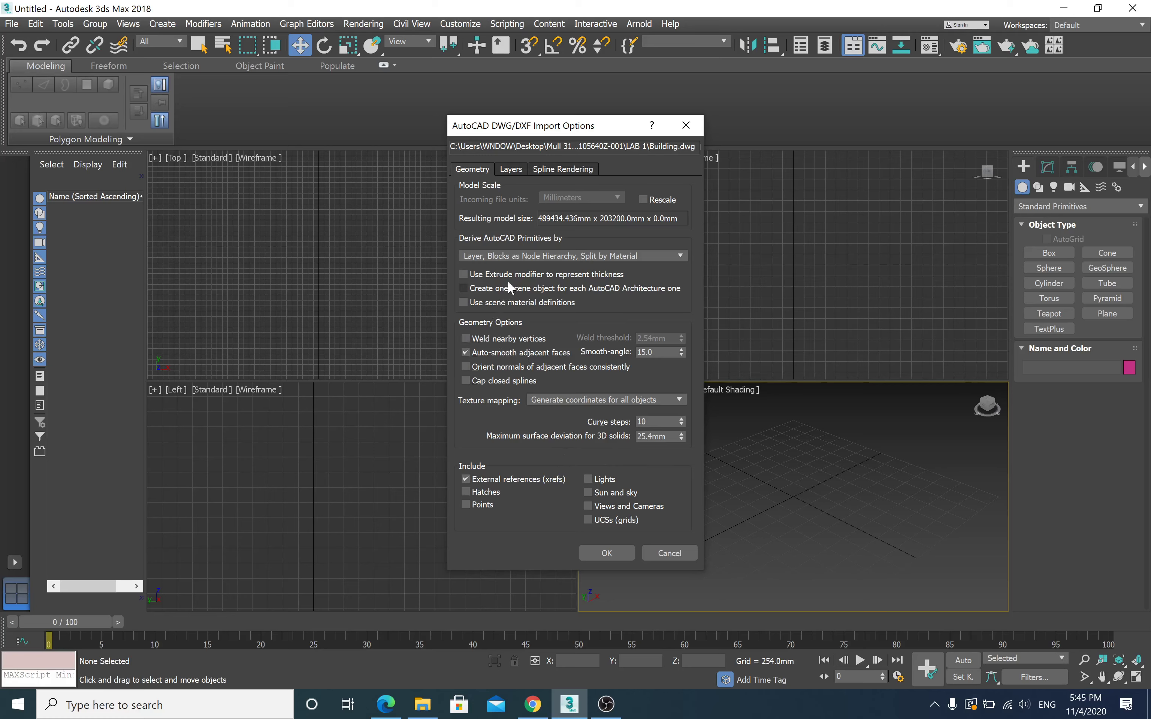
Step: Review the Layers and Spline Rendering options, then import with Rescale from Millimeters enabled
{"action": "left_click", "coordinate": [508, 170]}
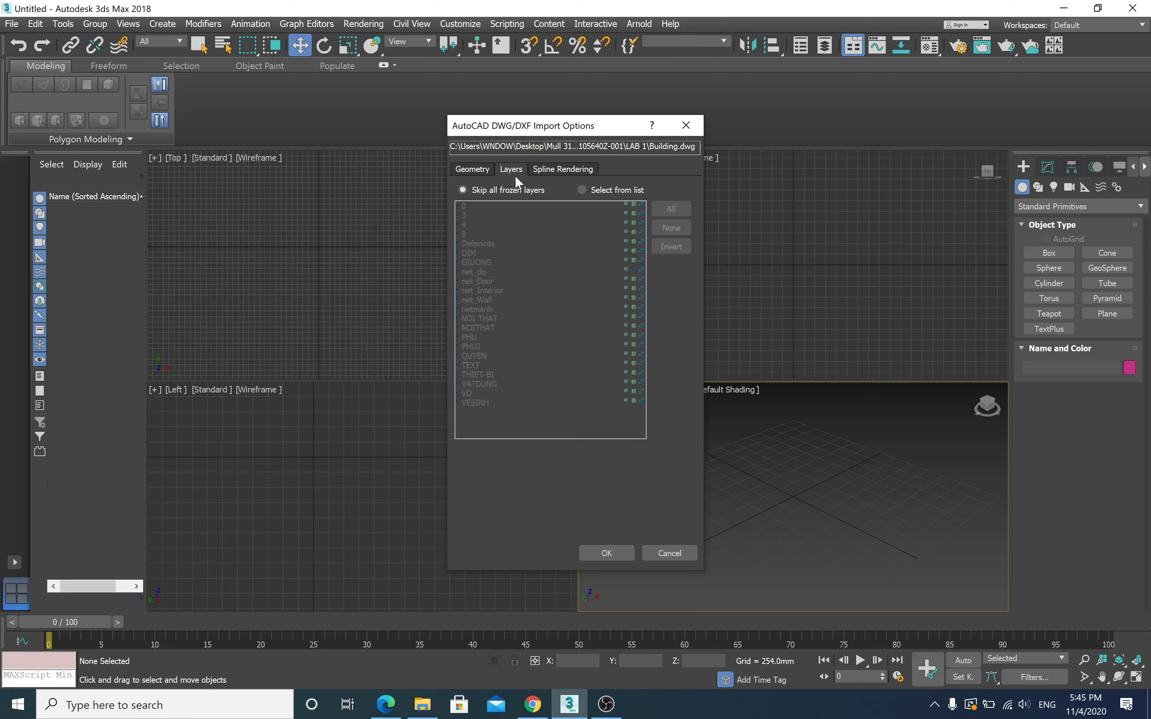
{"action": "left_click", "coordinate": [560, 170]}
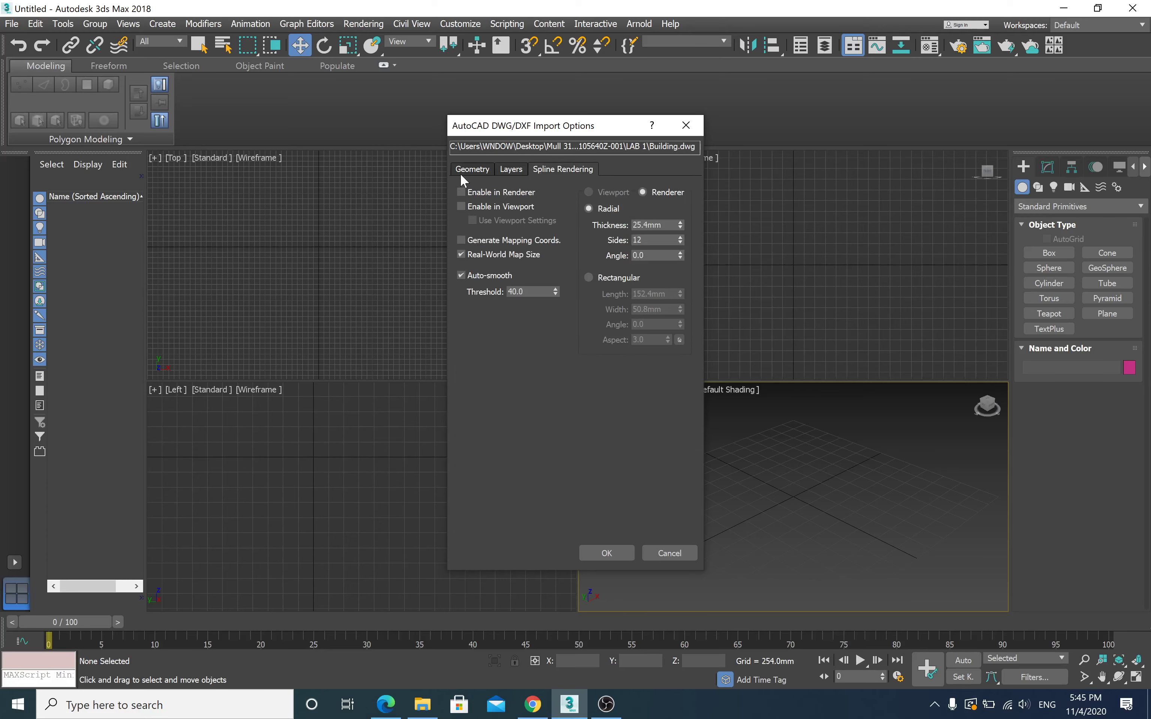
{"action": "left_click", "coordinate": [468, 170]}
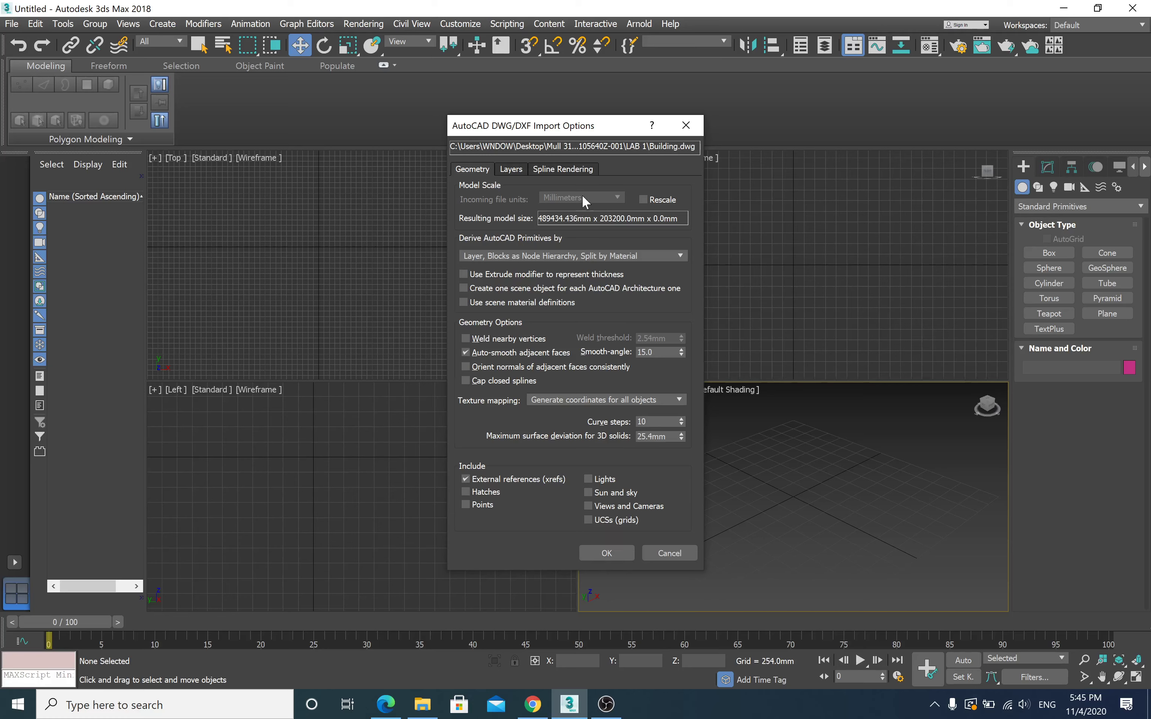
{"action": "left_click", "coordinate": [643, 200]}
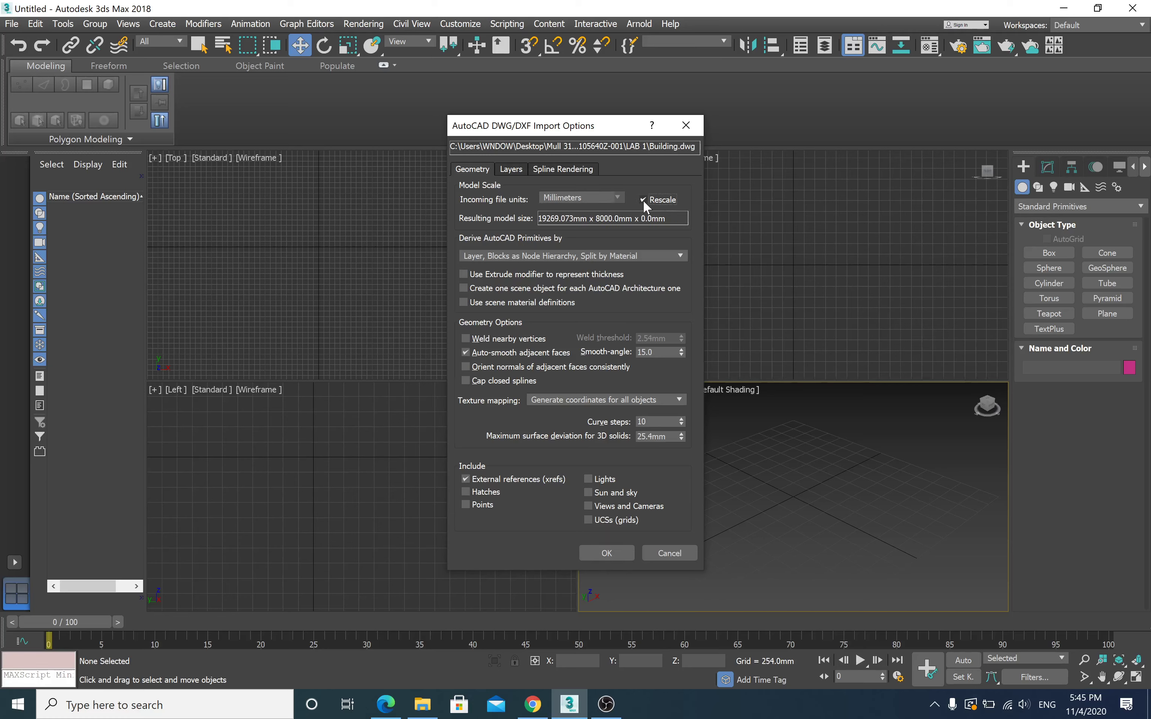
{"action": "left_click", "coordinate": [618, 554]}
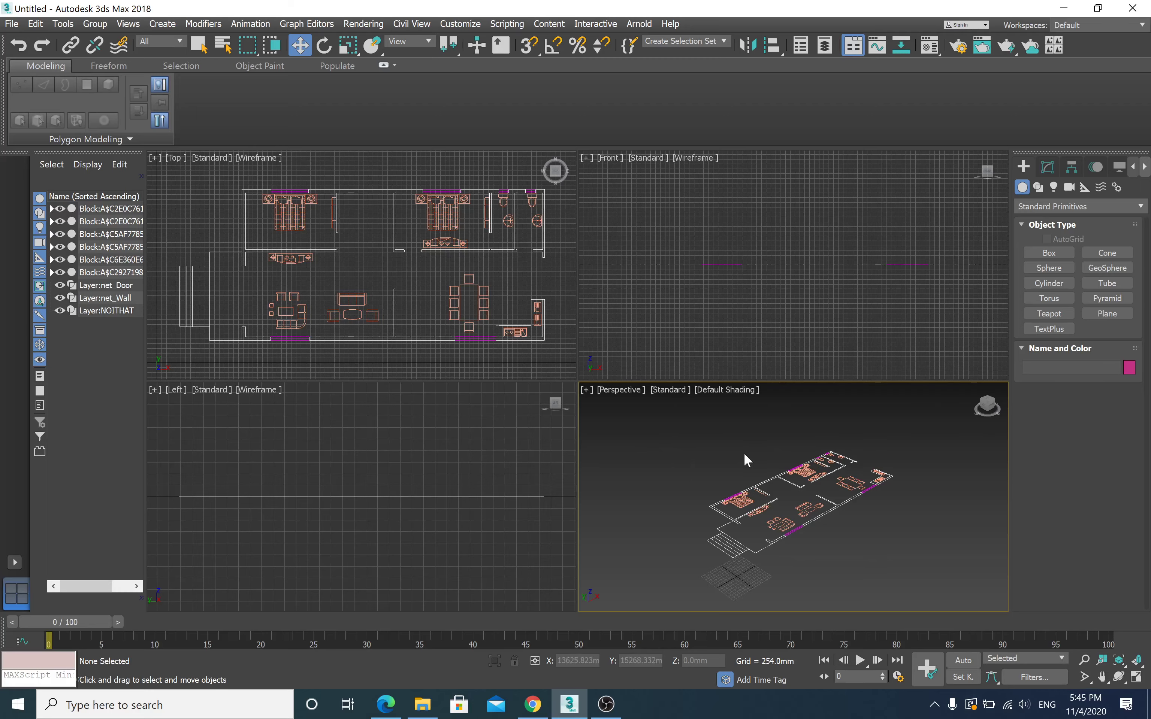
Step: Maximize the Perspective viewport with Alt+W and zoom in and out on the imported plan
{"action": "key", "text": "super"}
{"action": "key", "text": "Escape"}
{"action": "key", "text": "alt+w"}
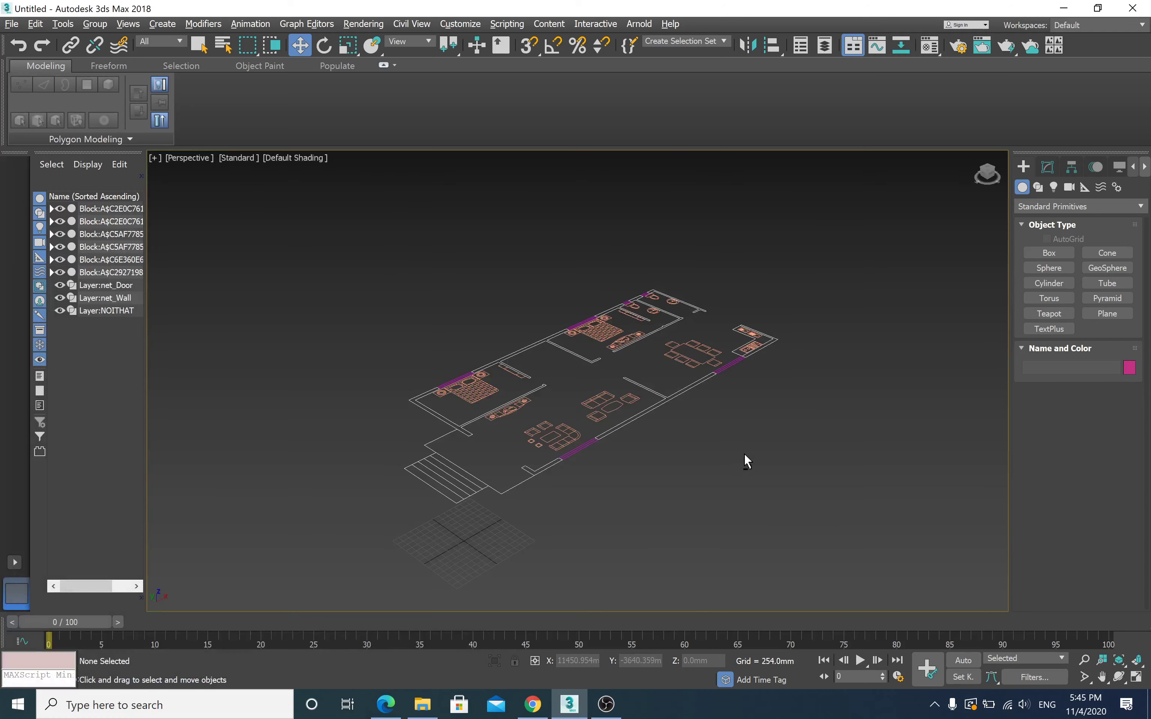
{"action": "scroll", "coordinate": [606, 404], "scroll_direction": "up", "scroll_amount": 5}
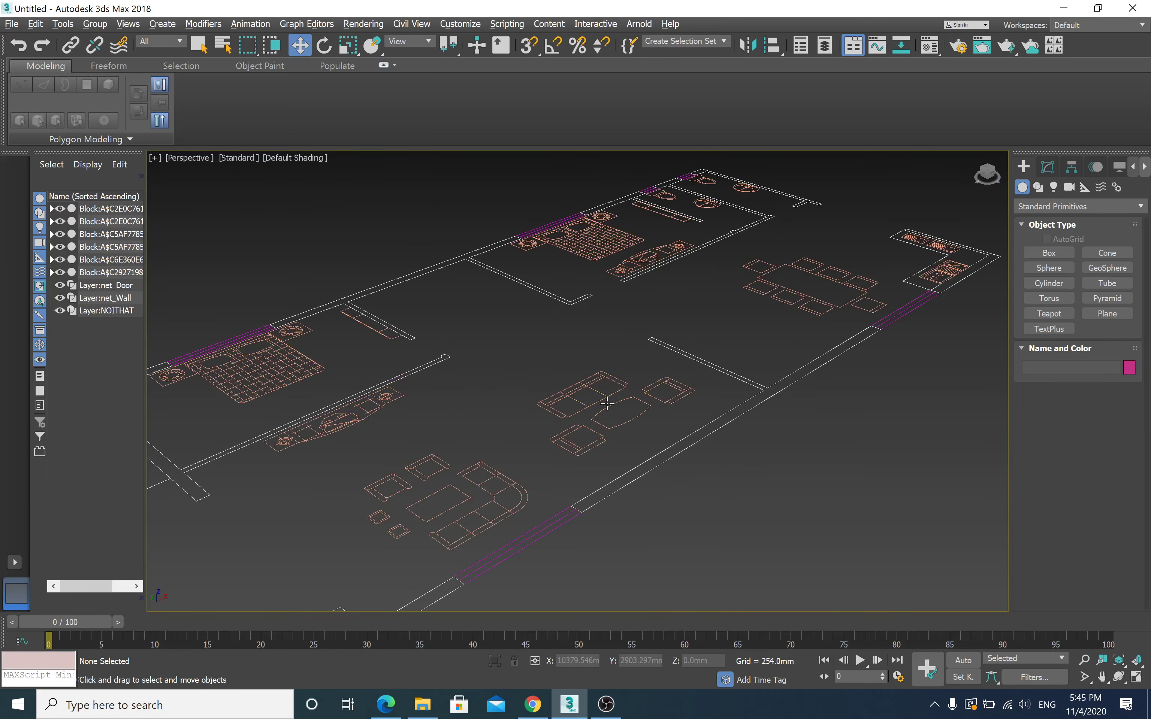
{"action": "scroll", "coordinate": [607, 404], "scroll_direction": "down", "scroll_amount": 4}
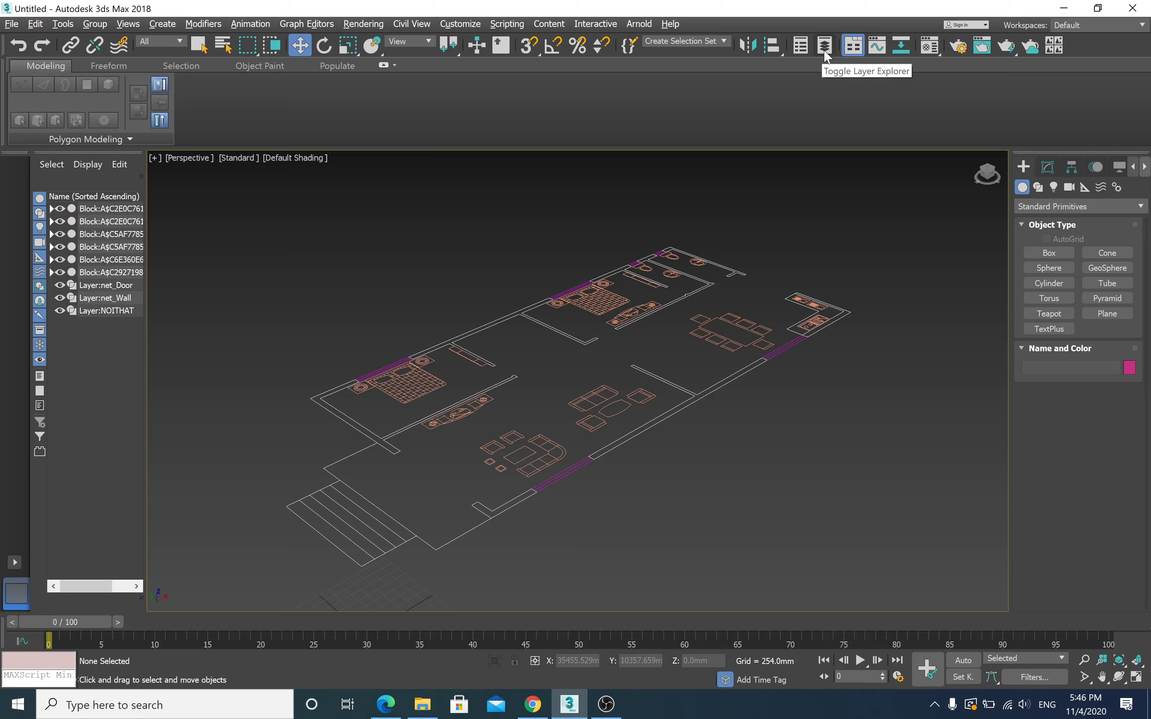
Step: In Layer Explorer, hide the NOITHAT, net_Door and THIET-BI layers, keeping net_Wall visible
{"action": "left_click", "coordinate": [824, 56]}
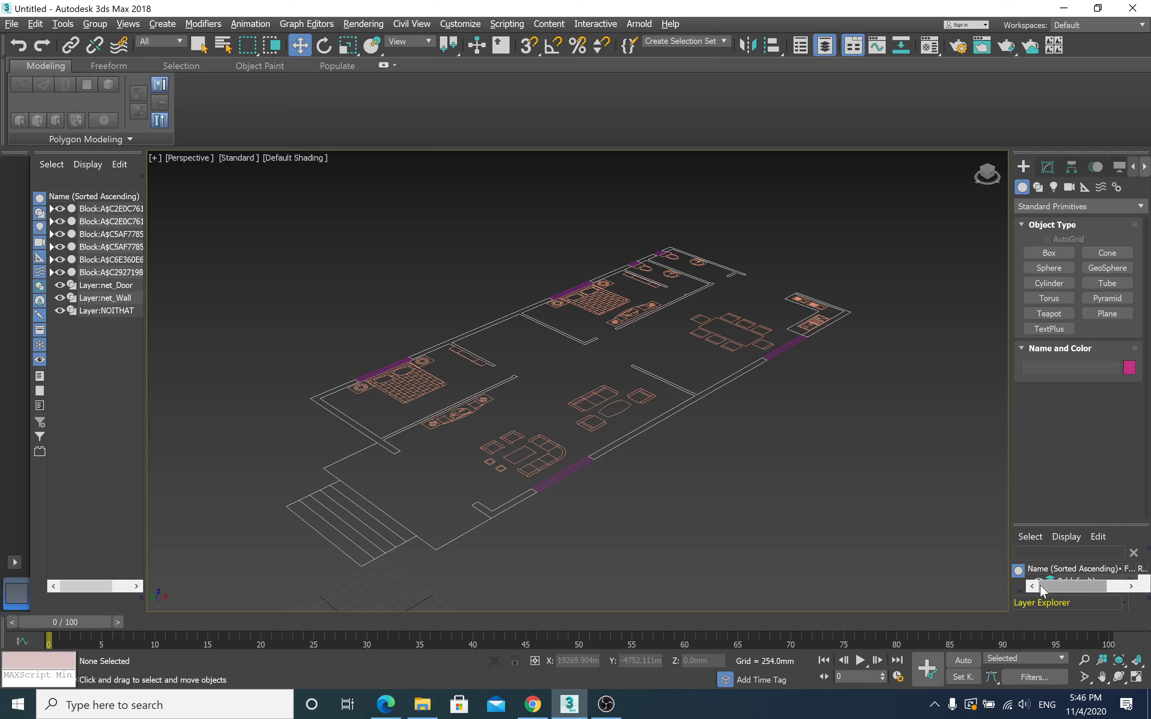
{"action": "left_click_drag", "start_coordinate": [1050, 522], "coordinate": [1055, 442]}
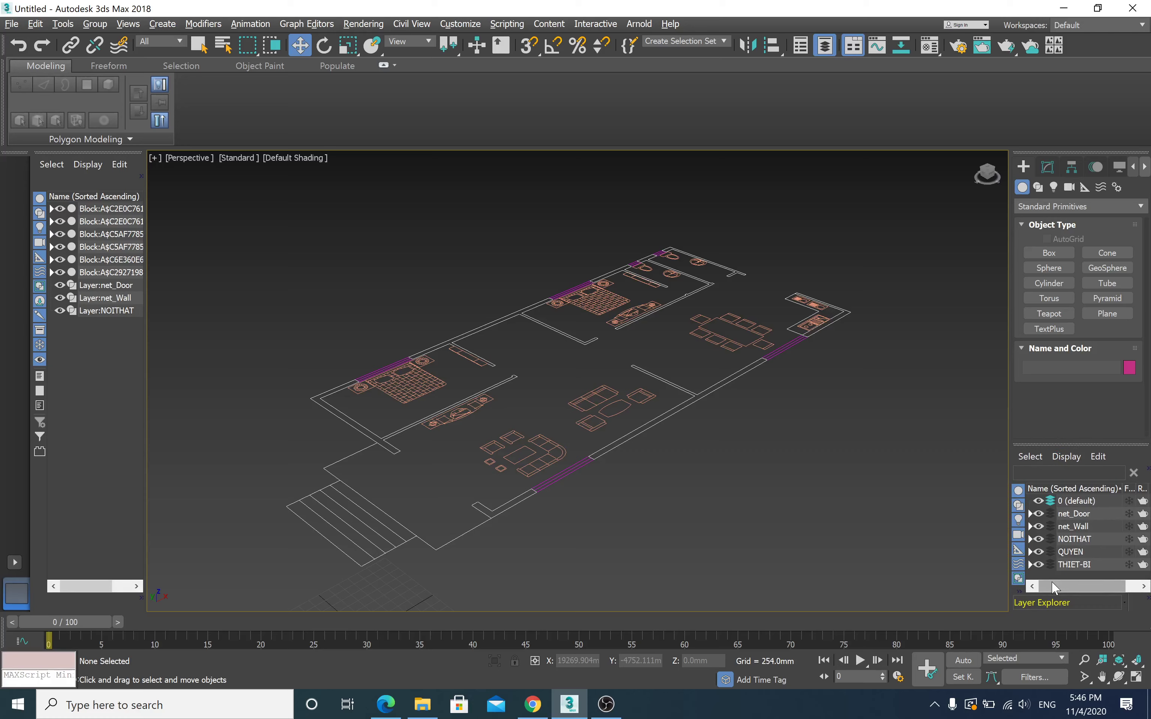
{"action": "left_click", "coordinate": [1038, 539]}
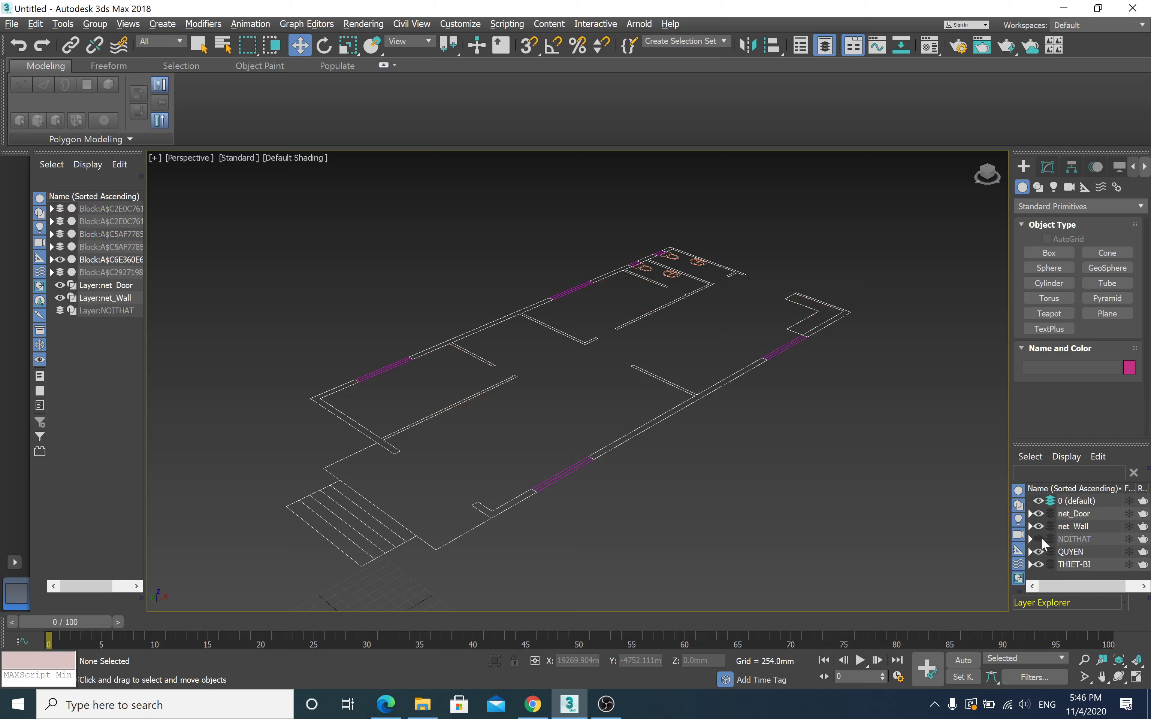
{"action": "left_click", "coordinate": [1040, 539]}
{"action": "left_click", "coordinate": [1039, 539]}
{"action": "left_click", "coordinate": [1038, 525]}
{"action": "left_click", "coordinate": [1038, 526]}
{"action": "left_click", "coordinate": [1040, 513]}
{"action": "left_click", "coordinate": [1040, 514]}
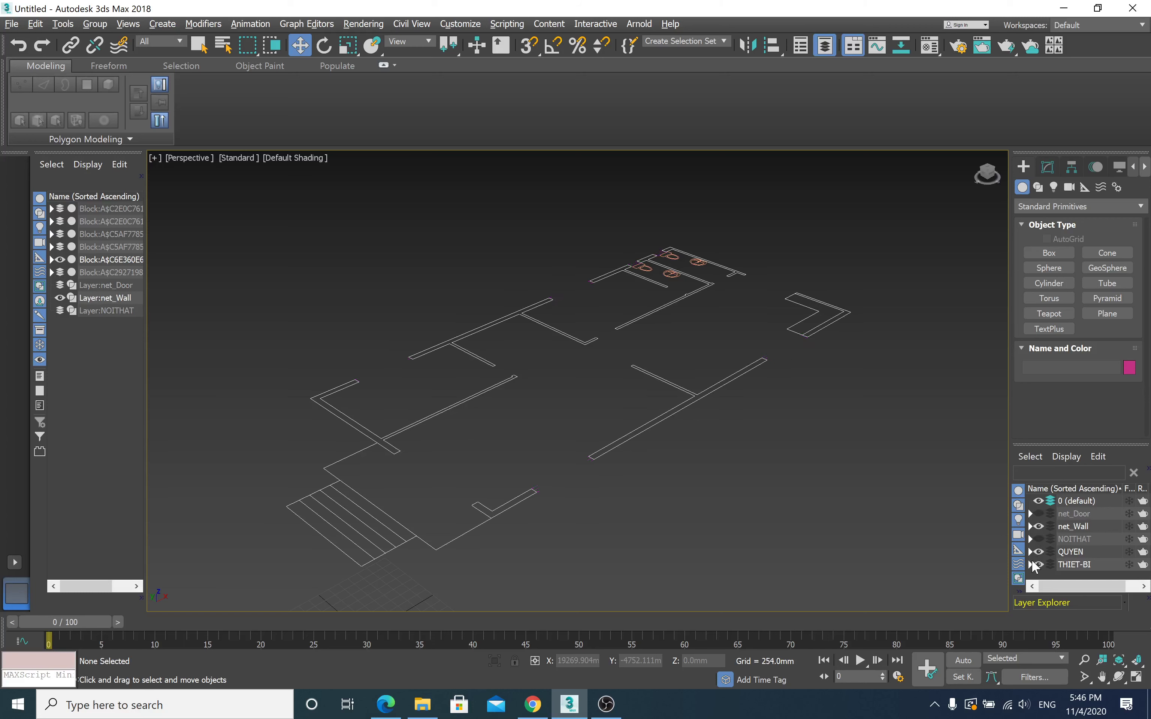
{"action": "left_click", "coordinate": [1039, 564]}
Step: Make the Top viewport active and maximize it to show the whole wall plan
{"action": "scroll", "coordinate": [656, 452], "scroll_direction": "up", "scroll_amount": 2}
{"action": "scroll", "coordinate": [656, 452], "scroll_direction": "down", "scroll_amount": 2}
{"action": "middle_click_drag", "start_coordinate": [677, 476], "coordinate": [712, 443]}
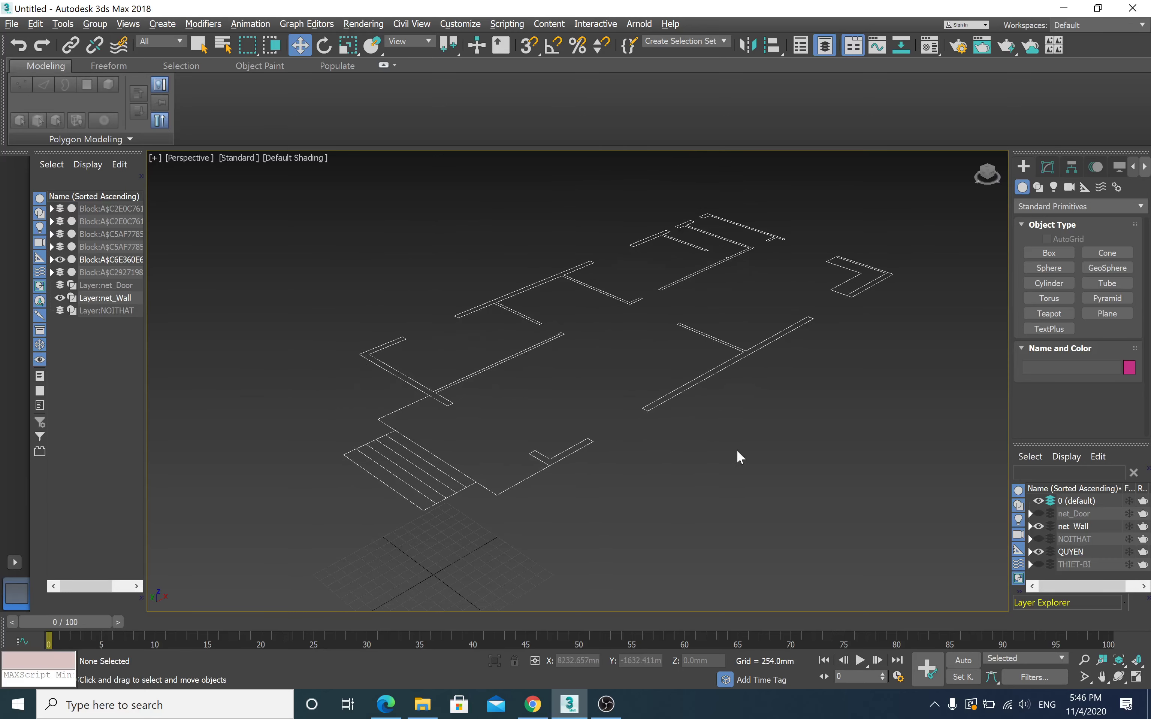
{"action": "key", "text": "alt+w"}
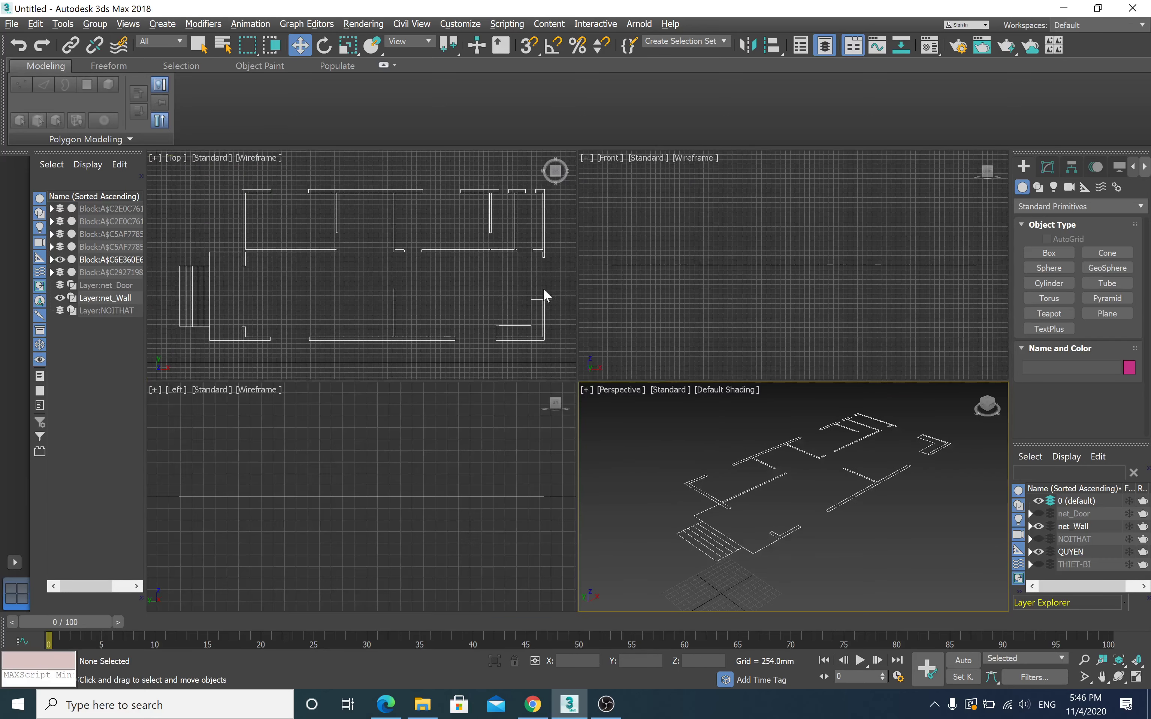
{"action": "left_click", "coordinate": [454, 284]}
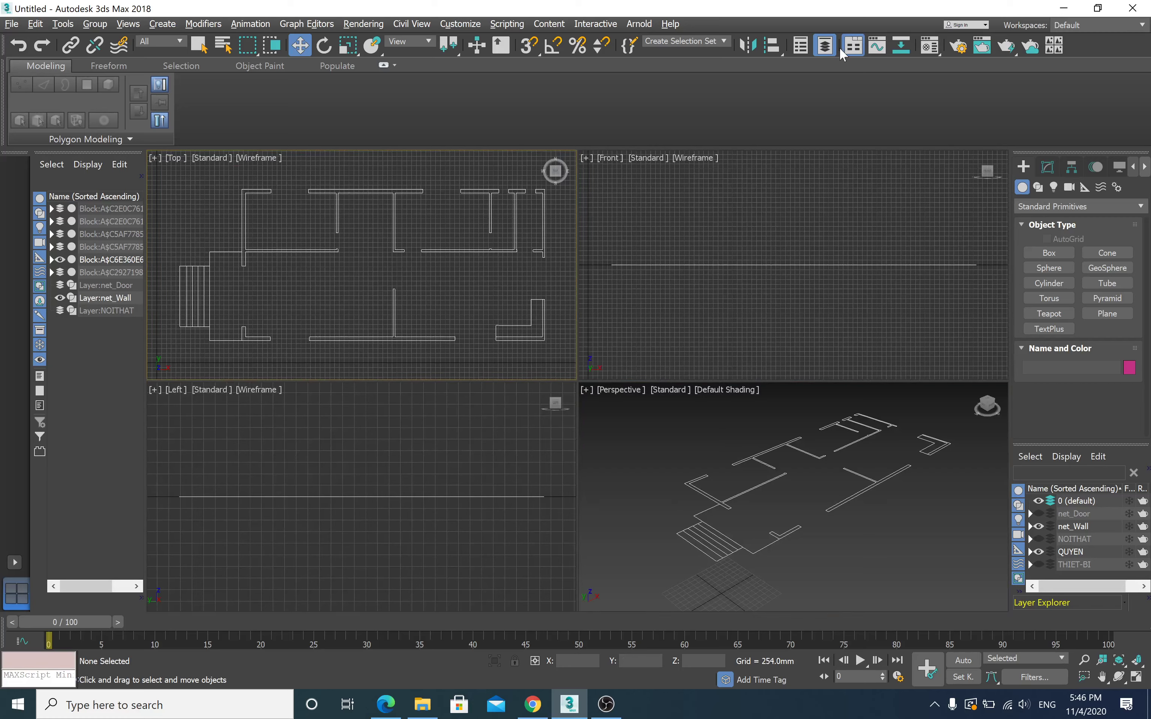
{"action": "left_click", "coordinate": [824, 46]}
{"action": "left_click", "coordinate": [828, 47]}
{"action": "left_click_drag", "start_coordinate": [1072, 446], "coordinate": [1081, 404]}
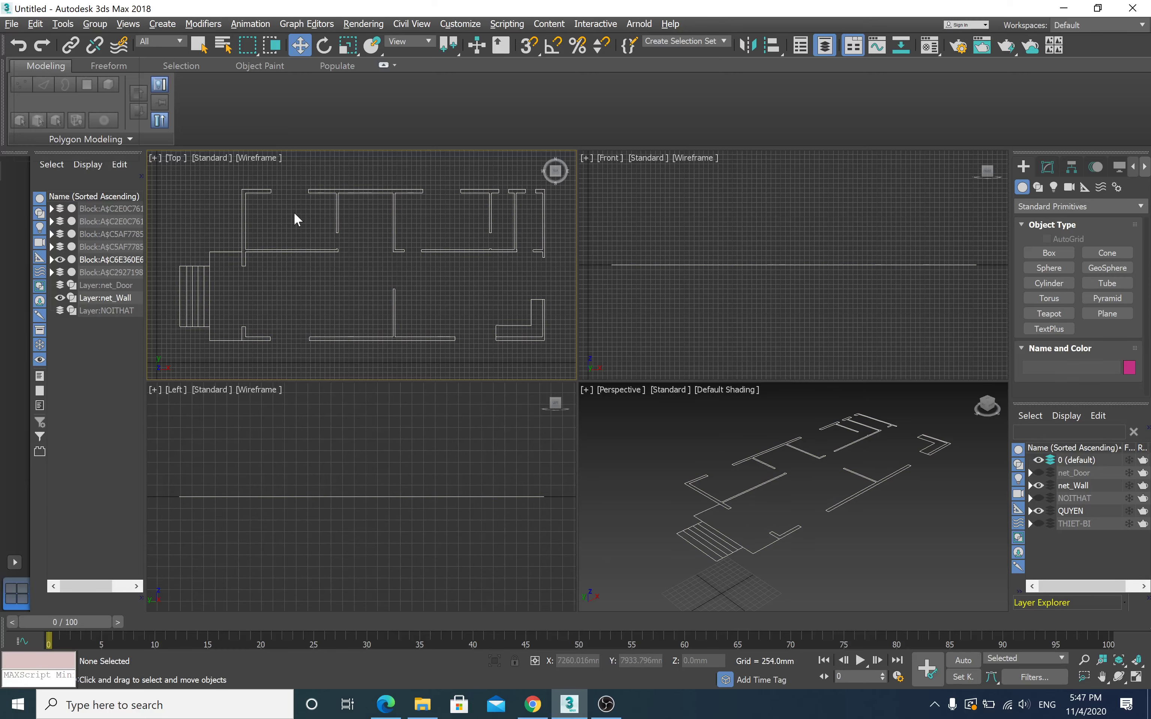
{"action": "key", "text": "alt+w"}
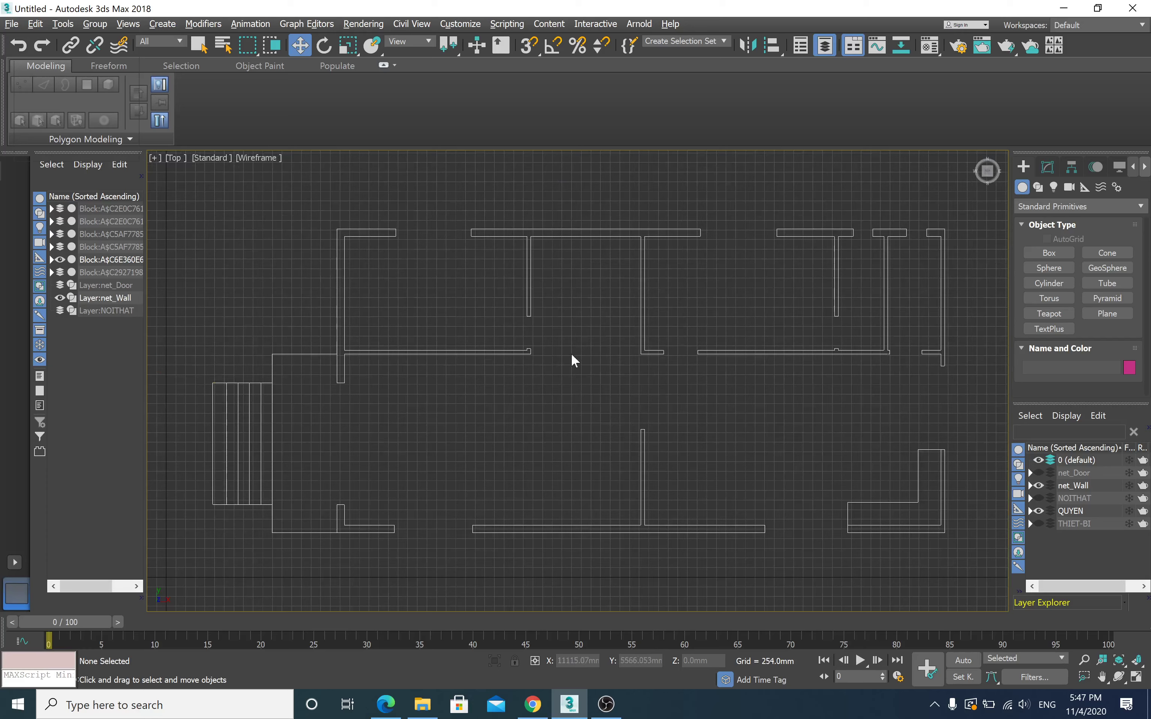
Step: Check the net_Wall layer, then arm the Line tool under Shapes > Splines
{"action": "left_click", "coordinate": [1039, 485]}
{"action": "left_click", "coordinate": [1038, 485]}
{"action": "left_click", "coordinate": [1038, 187]}
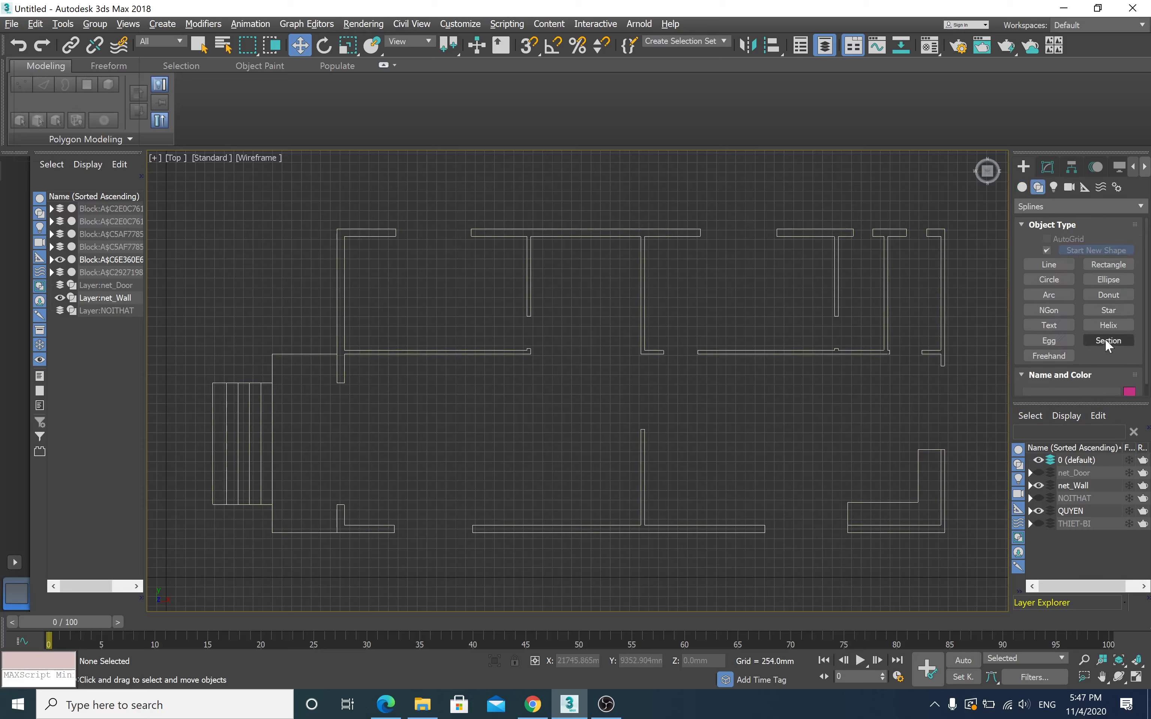
{"action": "left_click", "coordinate": [1041, 266]}
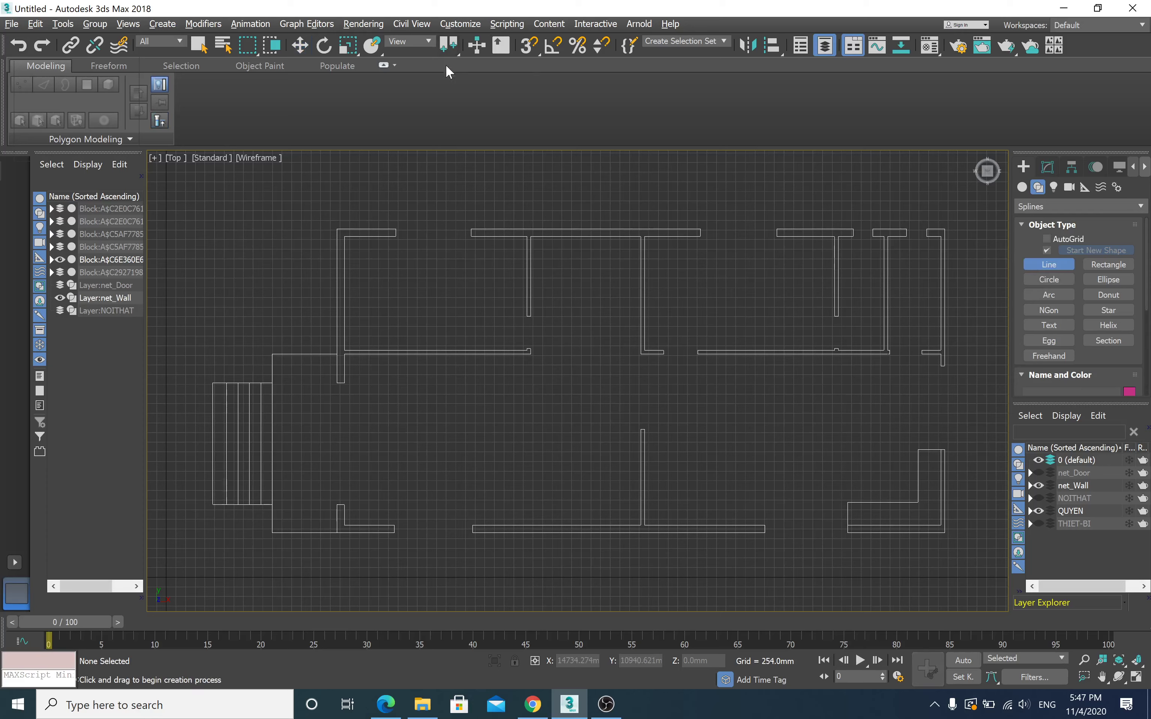
Step: Turn snapping on with Grid Points and Endpoint only, Vertex unchecked, and zoom in
{"action": "right_click", "coordinate": [531, 49]}
{"action": "left_click", "coordinate": [531, 49]}
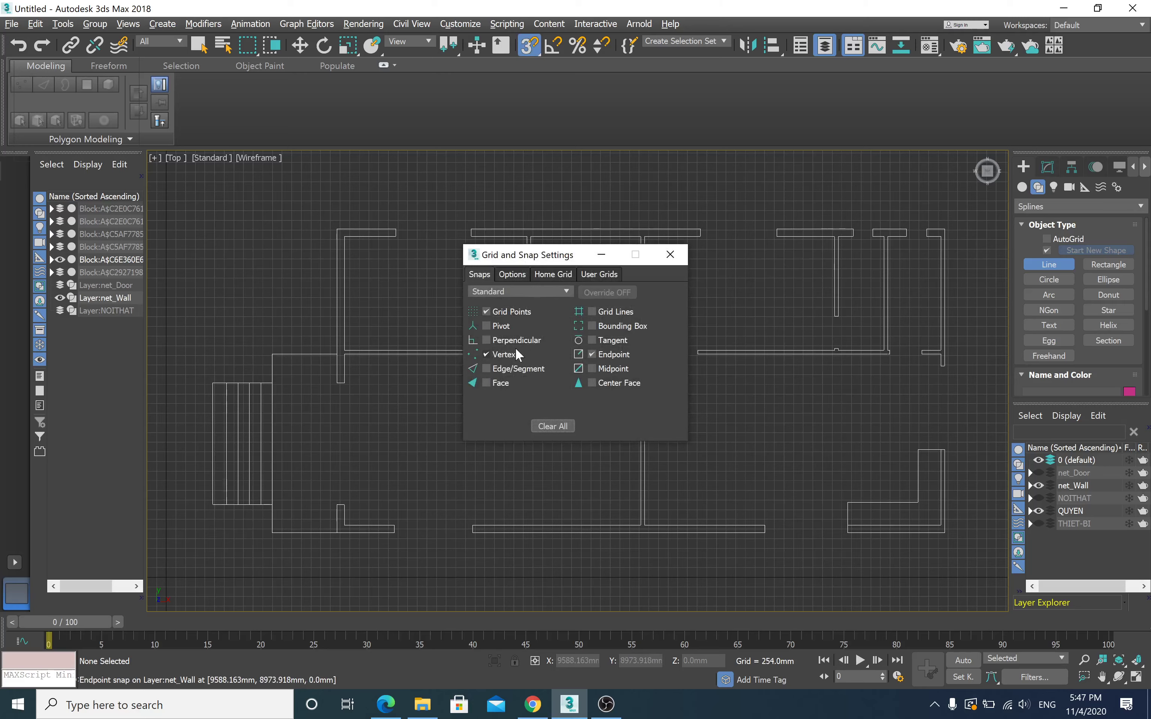
{"action": "left_click", "coordinate": [487, 354]}
{"action": "left_click", "coordinate": [671, 255]}
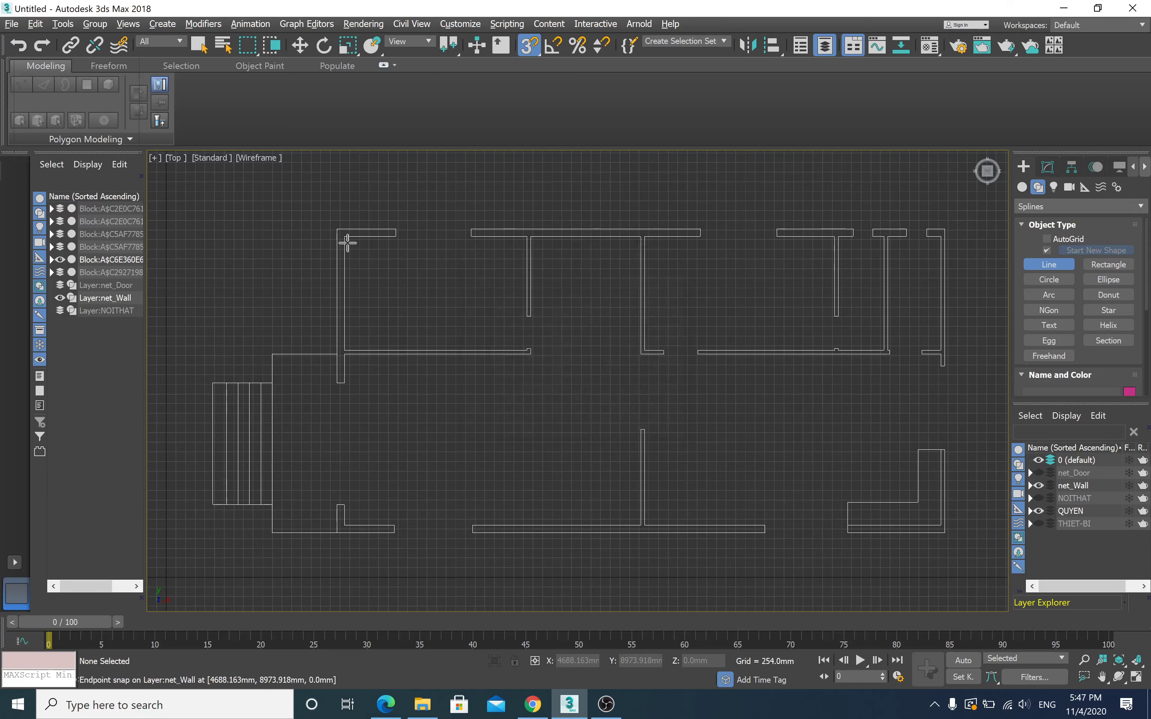
{"action": "scroll", "coordinate": [345, 244], "scroll_direction": "up", "scroll_amount": 3}
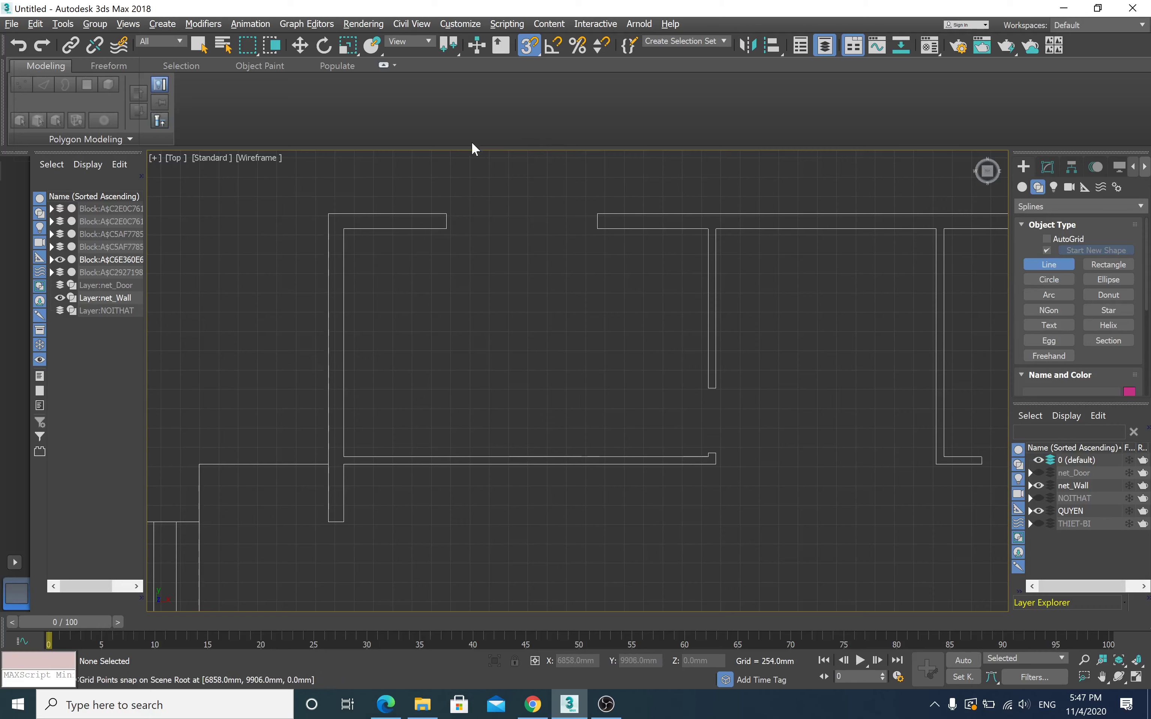
{"action": "left_click", "coordinate": [526, 52]}
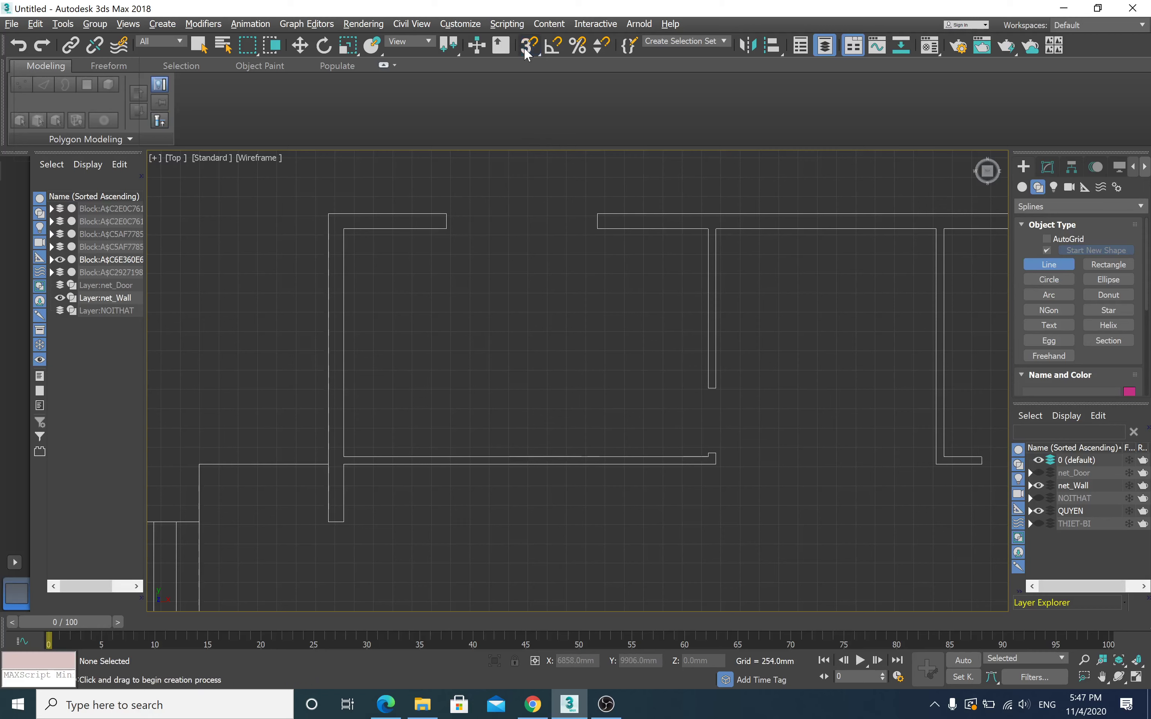
{"action": "right_click", "coordinate": [526, 47]}
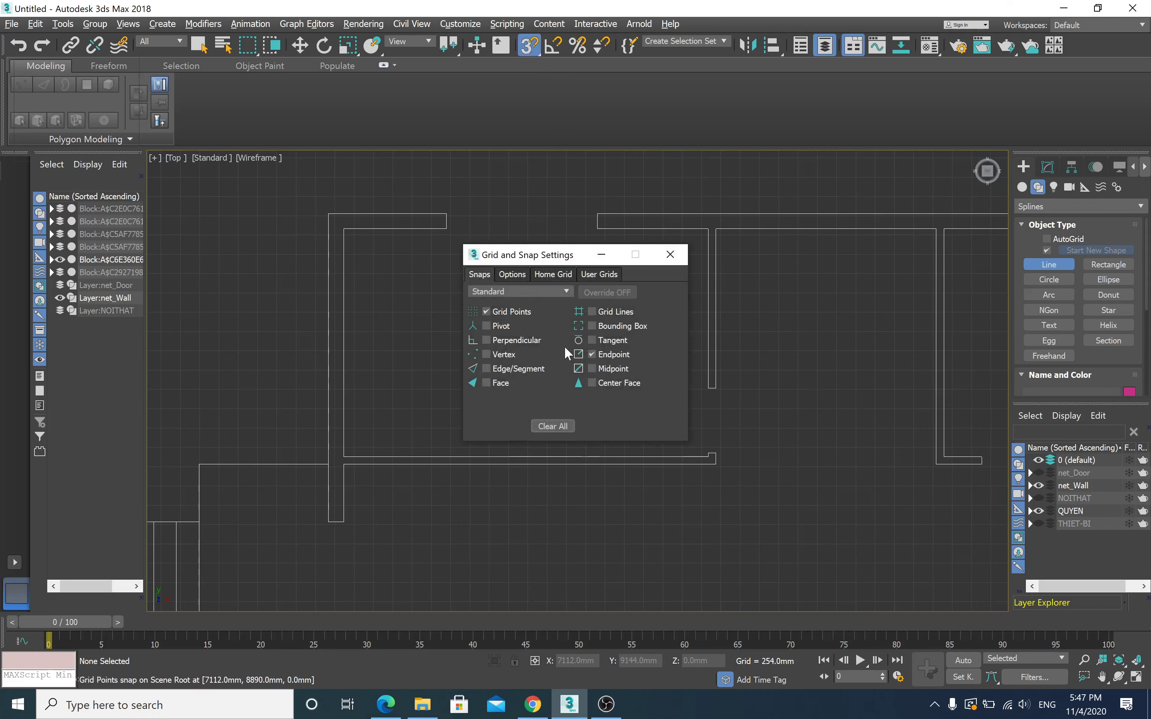
{"action": "left_click", "coordinate": [670, 254]}
{"action": "scroll", "coordinate": [446, 213], "scroll_direction": "up", "scroll_amount": 3}
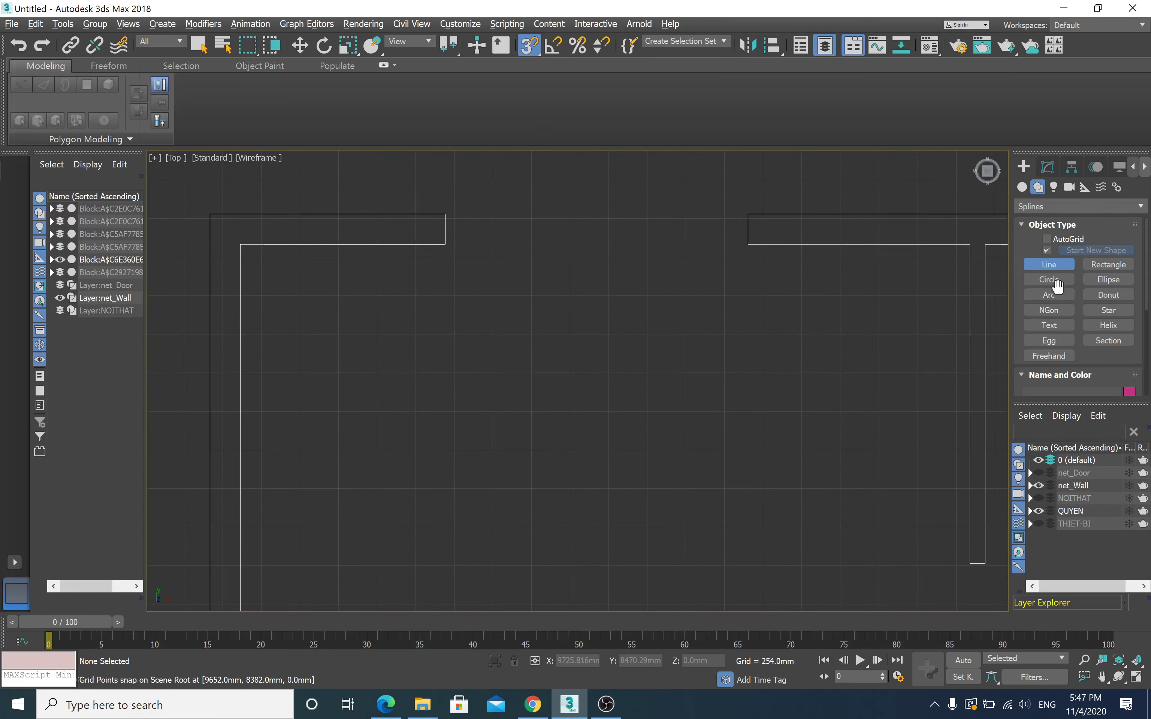
Step: Cancel a trial wall line, then pan and zoom to the top-left wall
{"action": "left_click", "coordinate": [647, 295]}
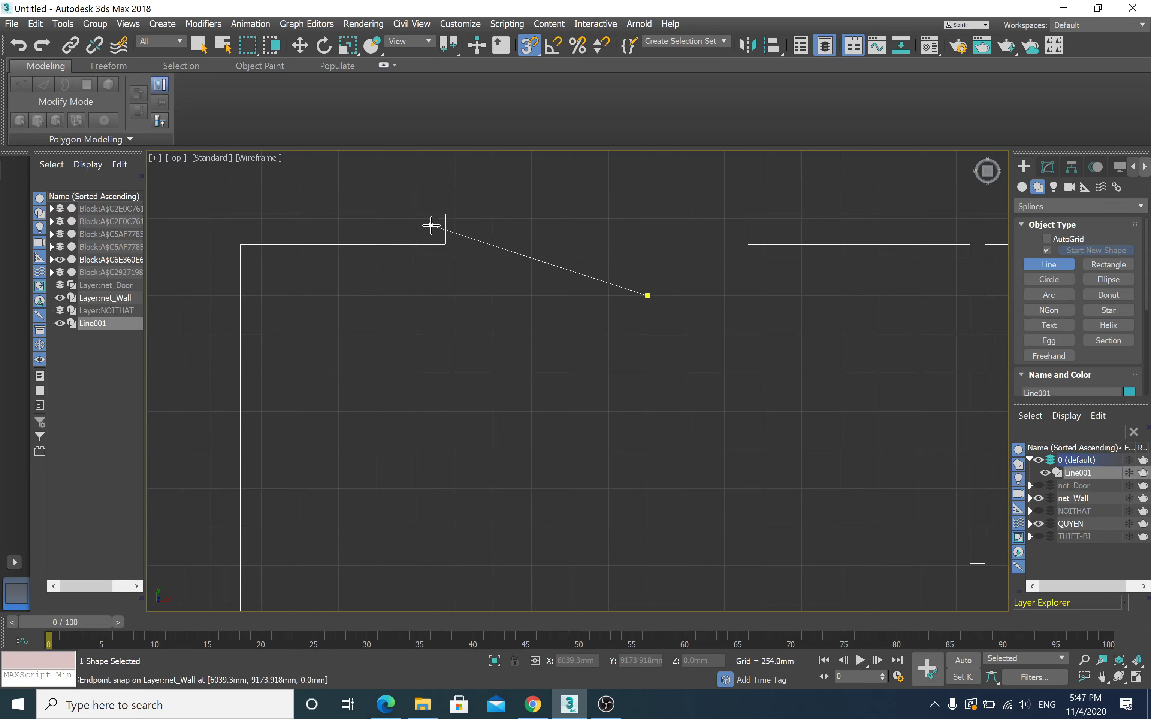
{"action": "right_click", "coordinate": [480, 224]}
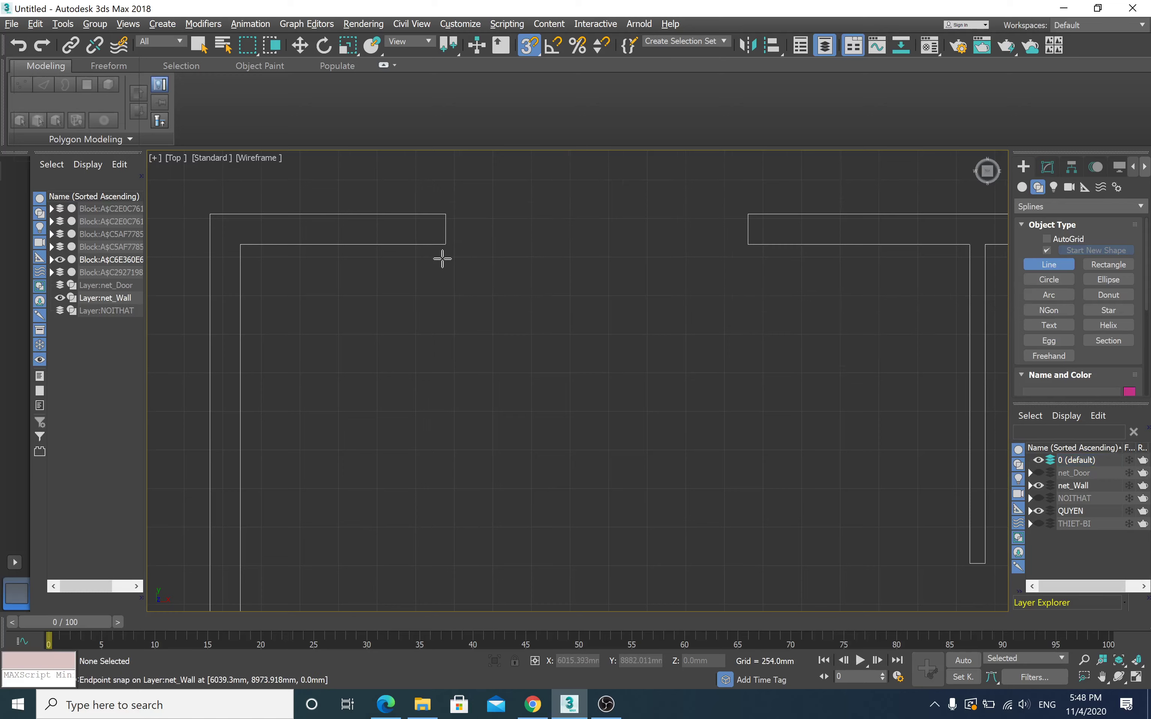
{"action": "scroll", "coordinate": [586, 325], "scroll_direction": "down", "scroll_amount": 3}
{"action": "scroll", "coordinate": [607, 336], "scroll_direction": "down", "scroll_amount": 2}
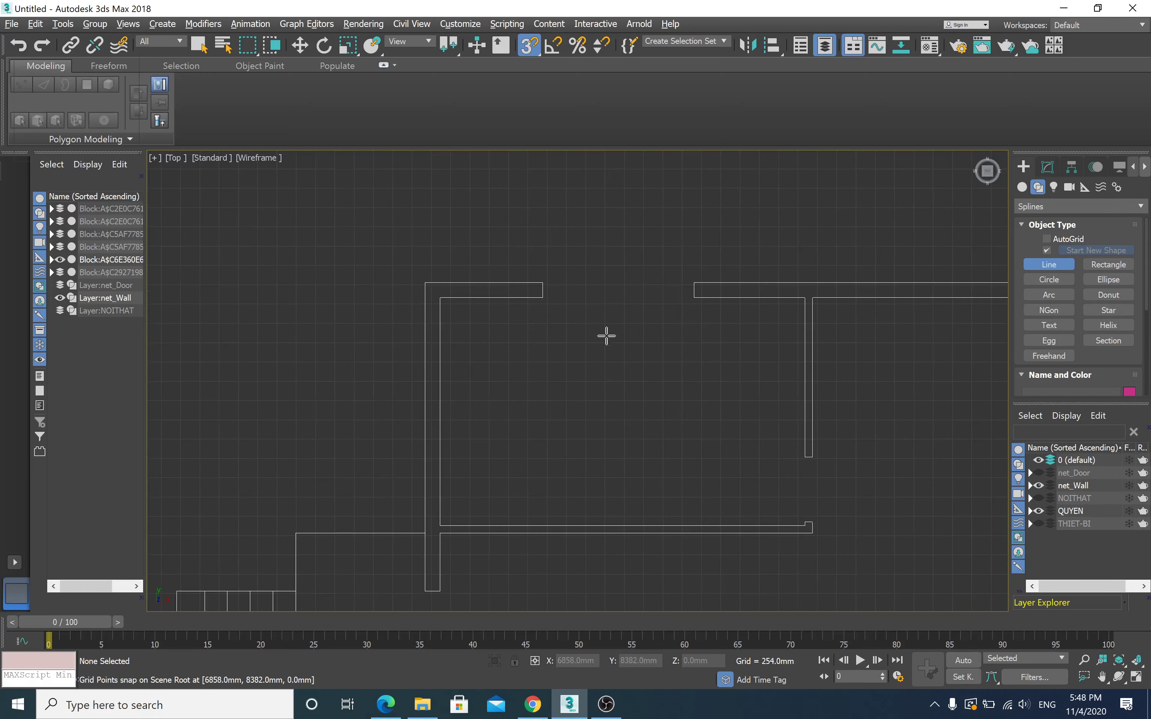
{"action": "middle_click_drag", "start_coordinate": [607, 337], "coordinate": [644, 265]}
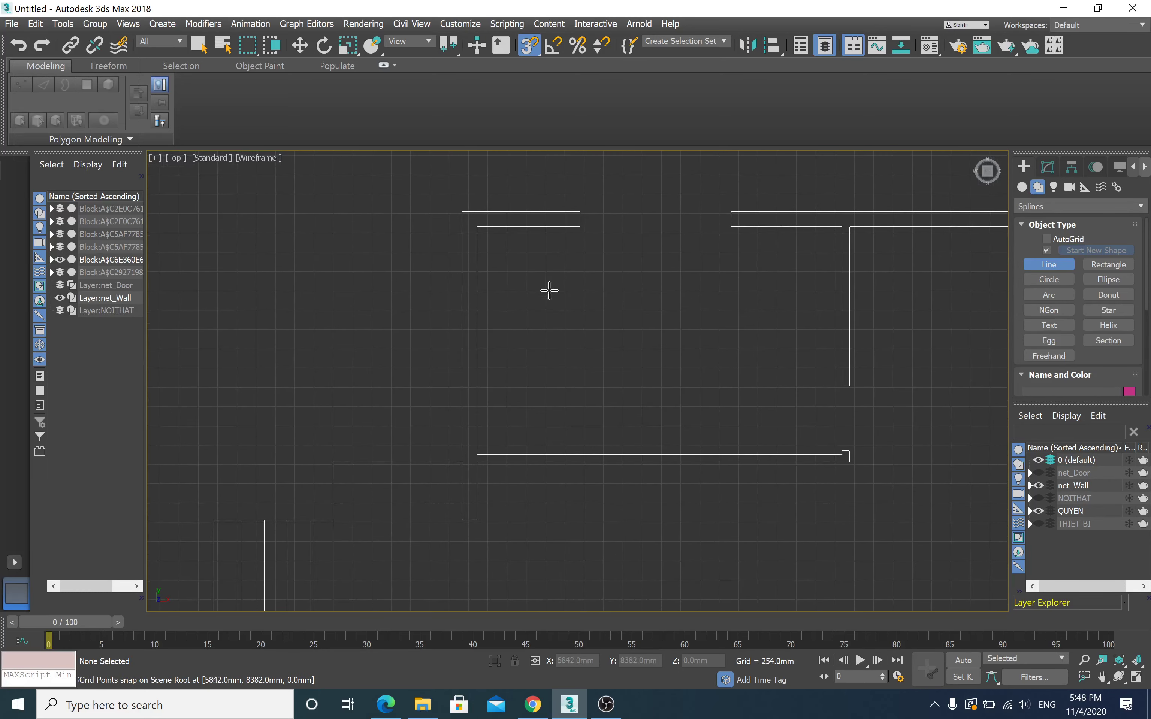
{"action": "scroll", "coordinate": [547, 325], "scroll_direction": "down", "scroll_amount": 3}
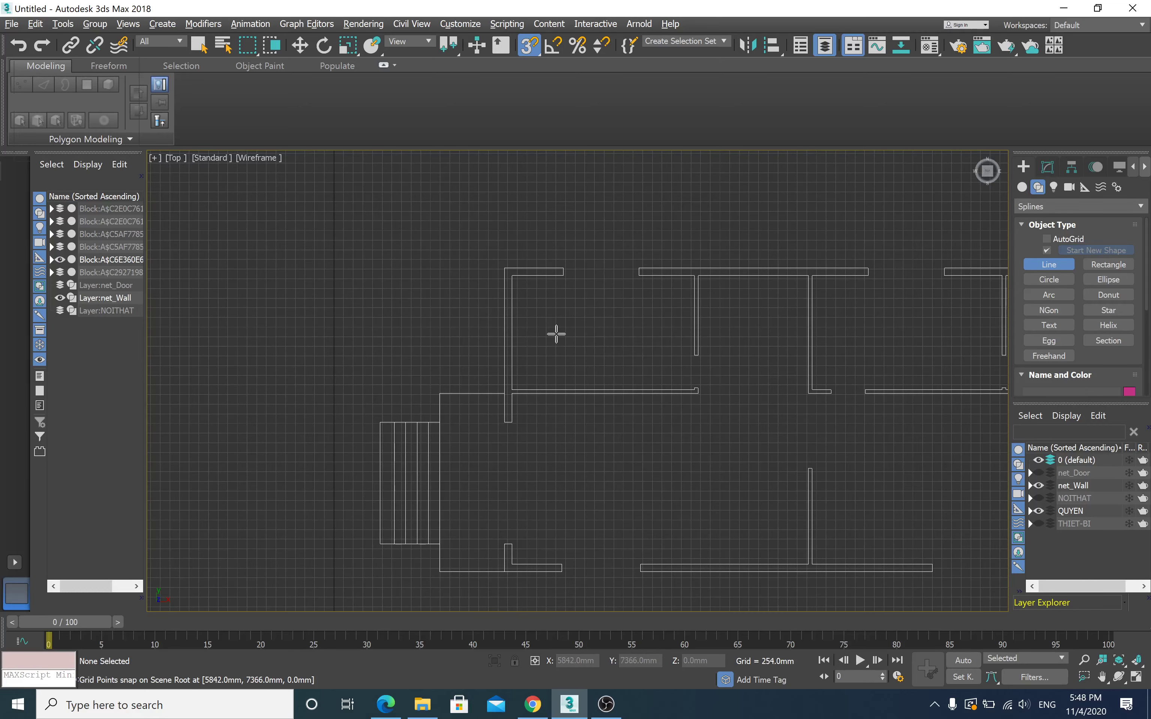
{"action": "mouse_move", "coordinate": [556, 335]}
{"action": "middle_mouse_down"}
{"action": "mouse_move", "coordinate": [347, 296]}
{"action": "mouse_move", "coordinate": [365, 301]}
{"action": "middle_mouse_up"}
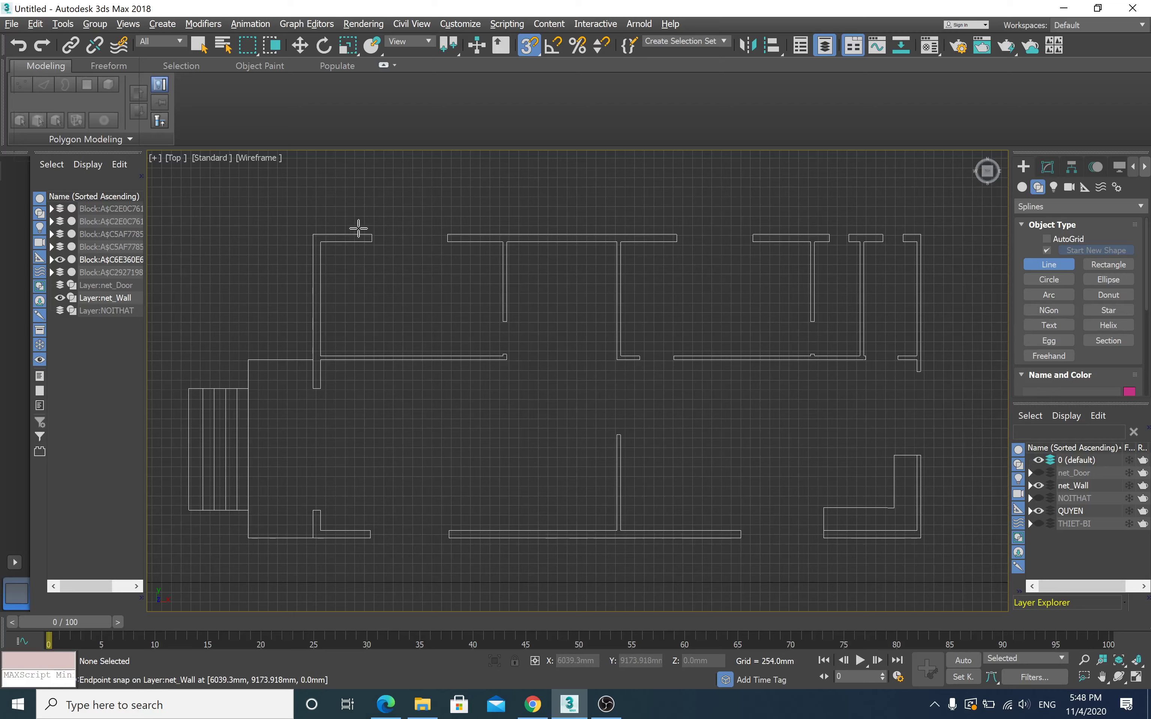
{"action": "scroll", "coordinate": [359, 229], "scroll_direction": "up", "scroll_amount": 2}
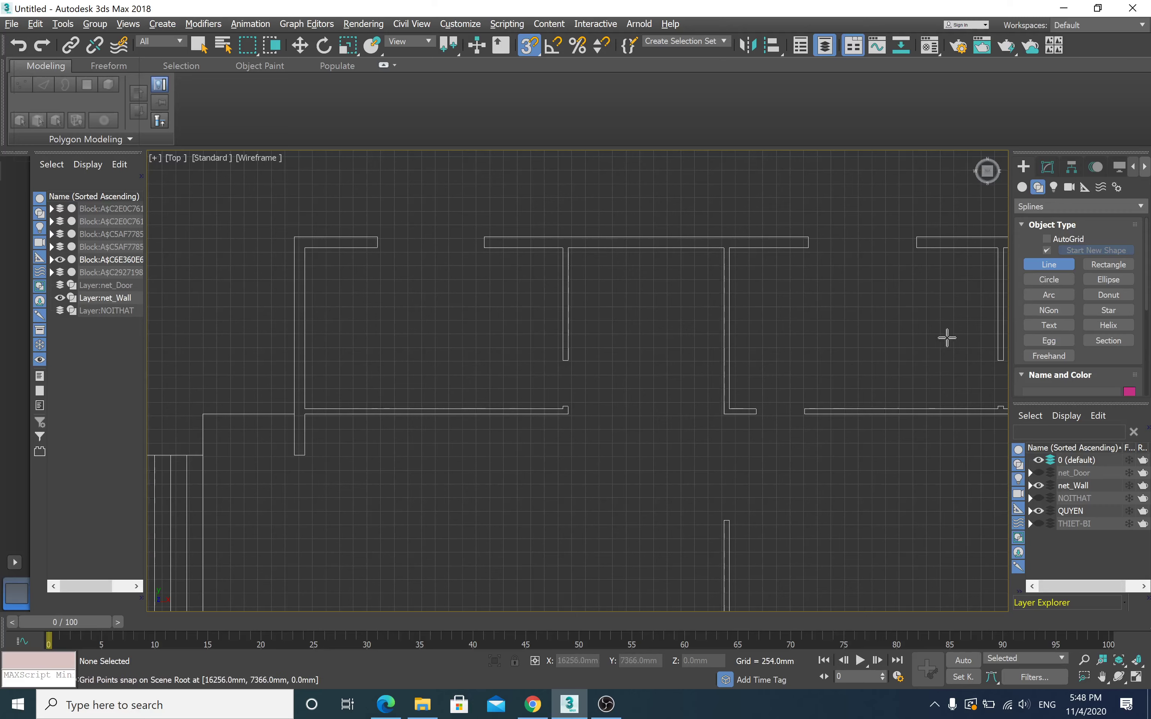
{"action": "scroll", "coordinate": [387, 249], "scroll_direction": "up", "scroll_amount": 2}
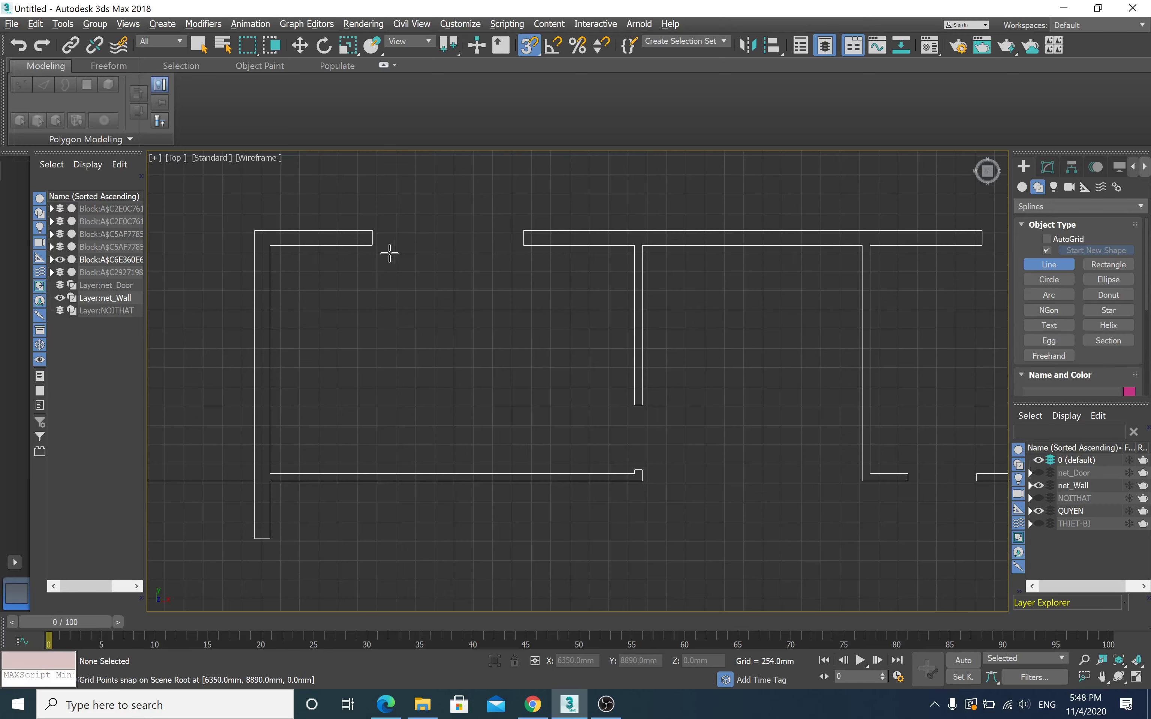
Step: Discard a second trial line, enable Vertex snapping, re-arm Line, and bring up OBS Studio
{"action": "left_click", "coordinate": [375, 249]}
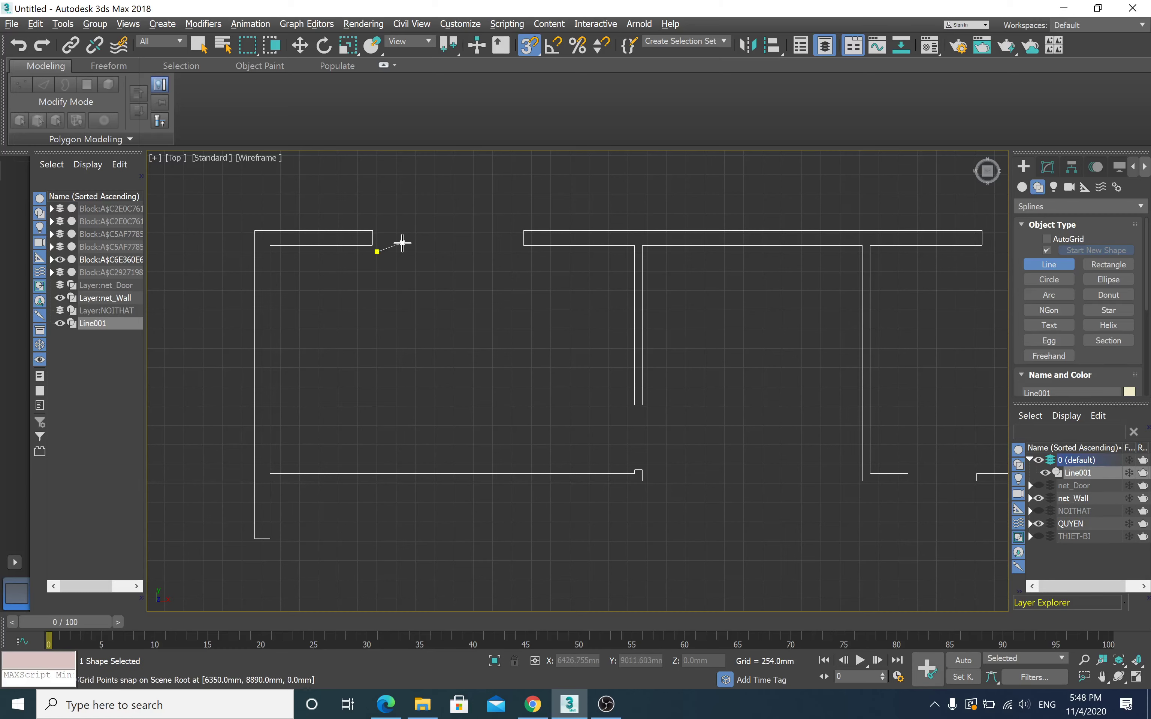
{"action": "right_click", "coordinate": [402, 243]}
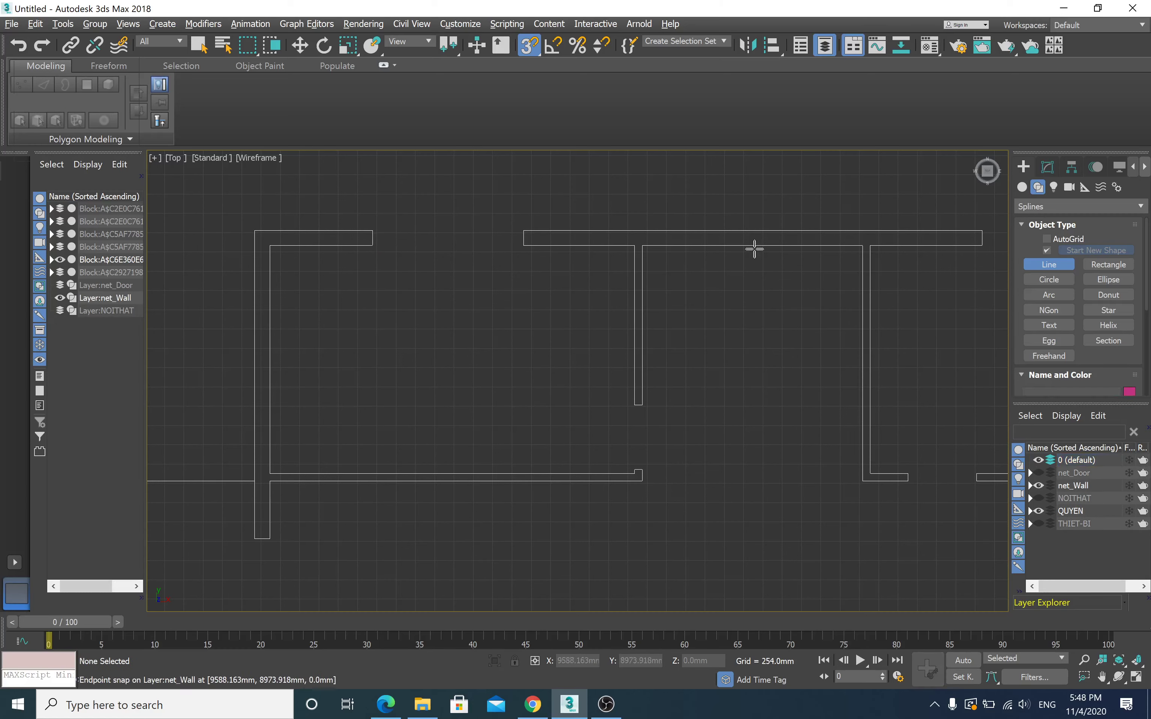
{"action": "right_click", "coordinate": [526, 46]}
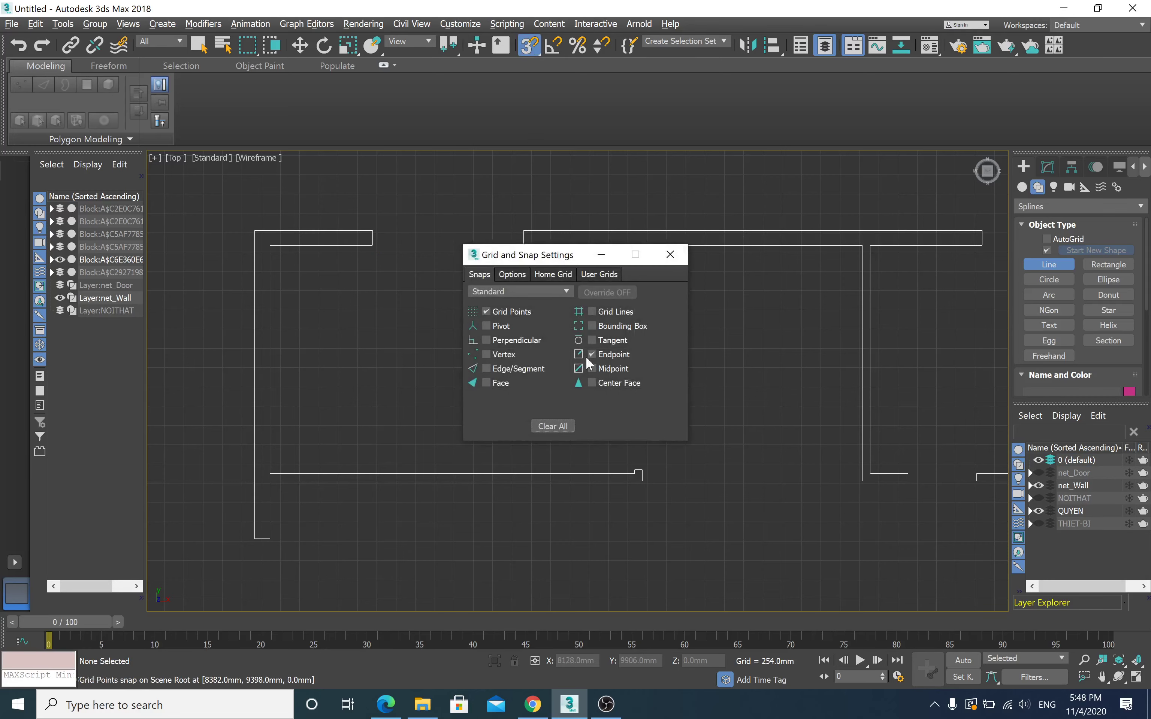
{"action": "left_click", "coordinate": [670, 254]}
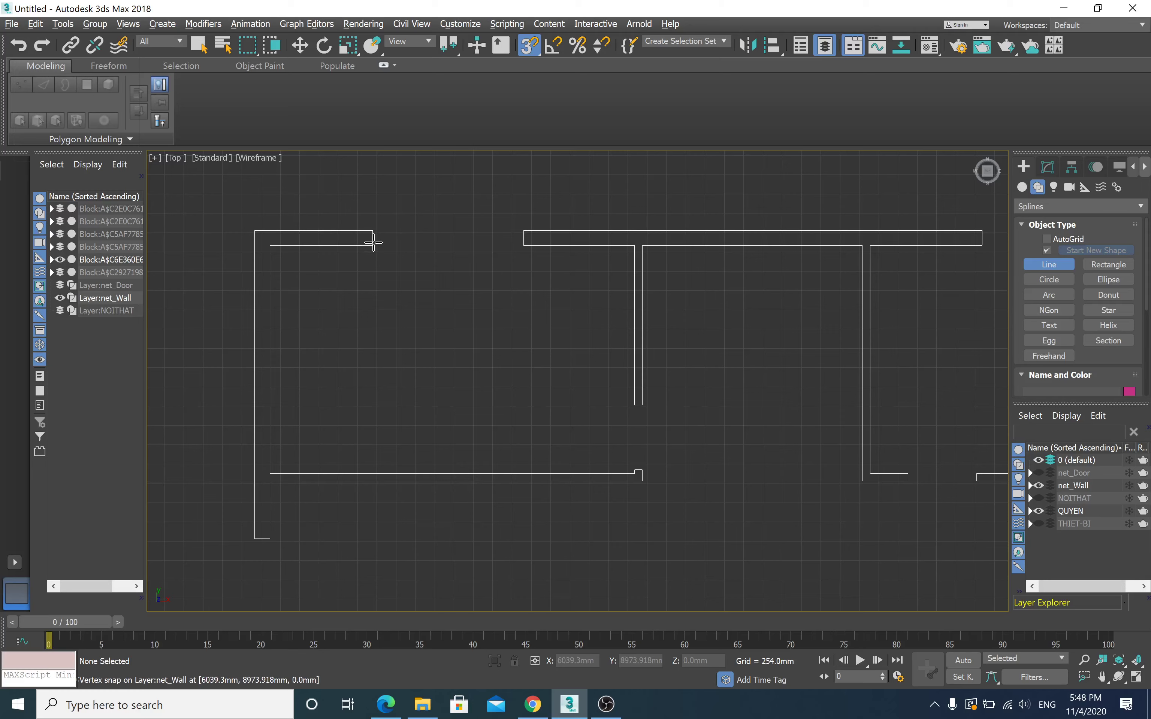
{"action": "left_click", "coordinate": [1043, 270]}
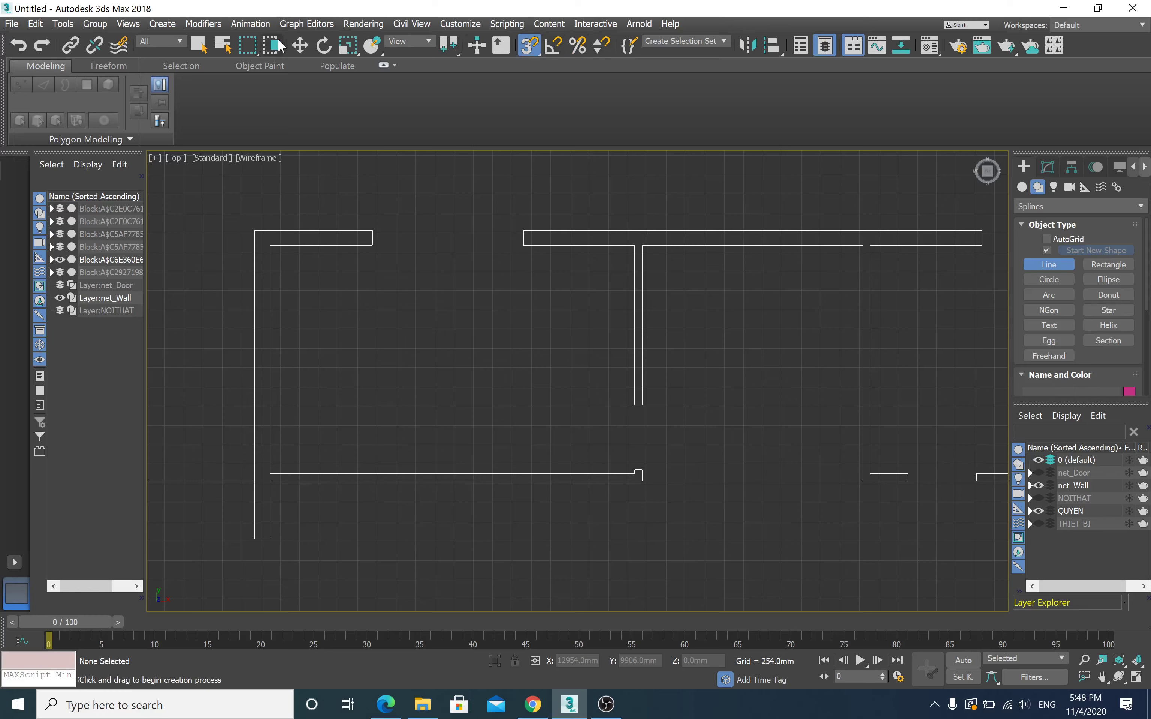
{"action": "left_click", "coordinate": [606, 703]}
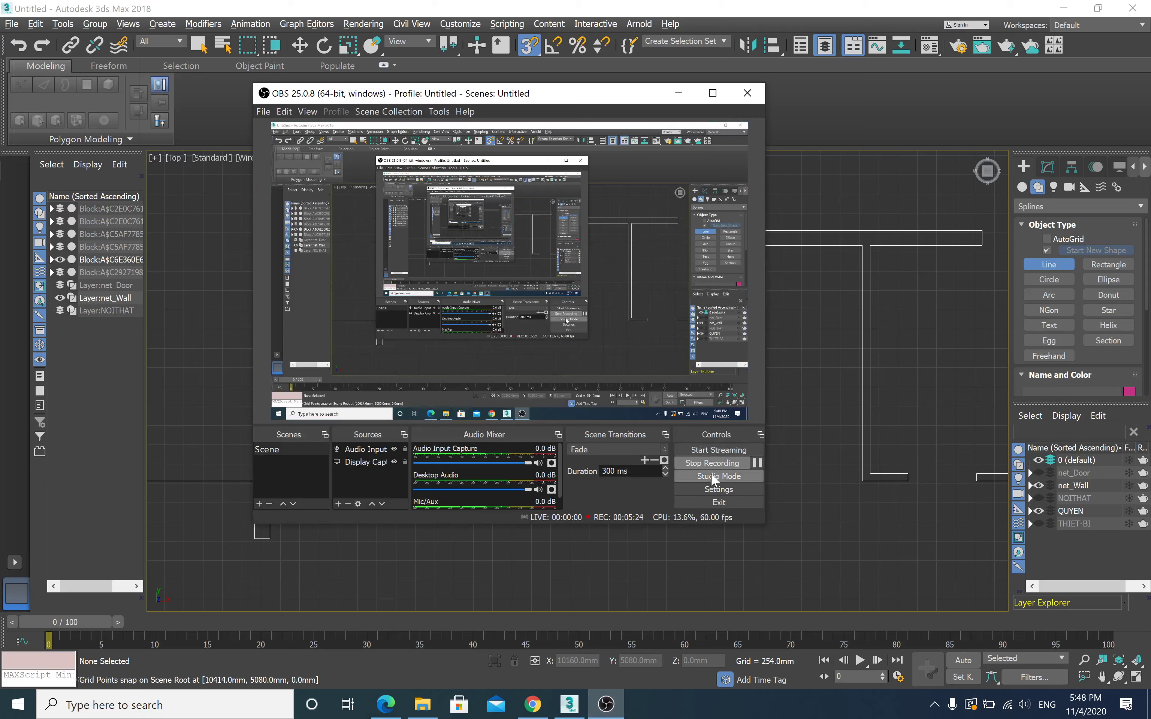
Step: Pause and resume the OBS recording, then minimise OBS to reveal the 3ds Max plan
{"action": "left_click", "coordinate": [757, 463]}
{"action": "left_click", "coordinate": [756, 463]}
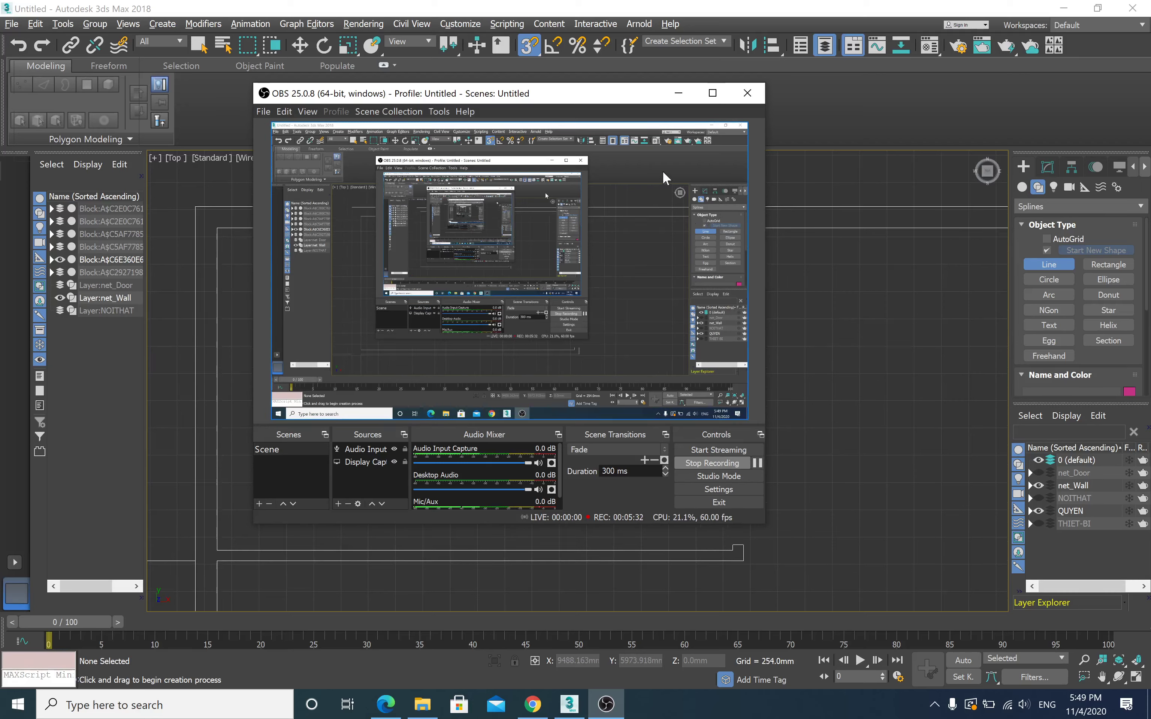
{"action": "left_click", "coordinate": [679, 94]}
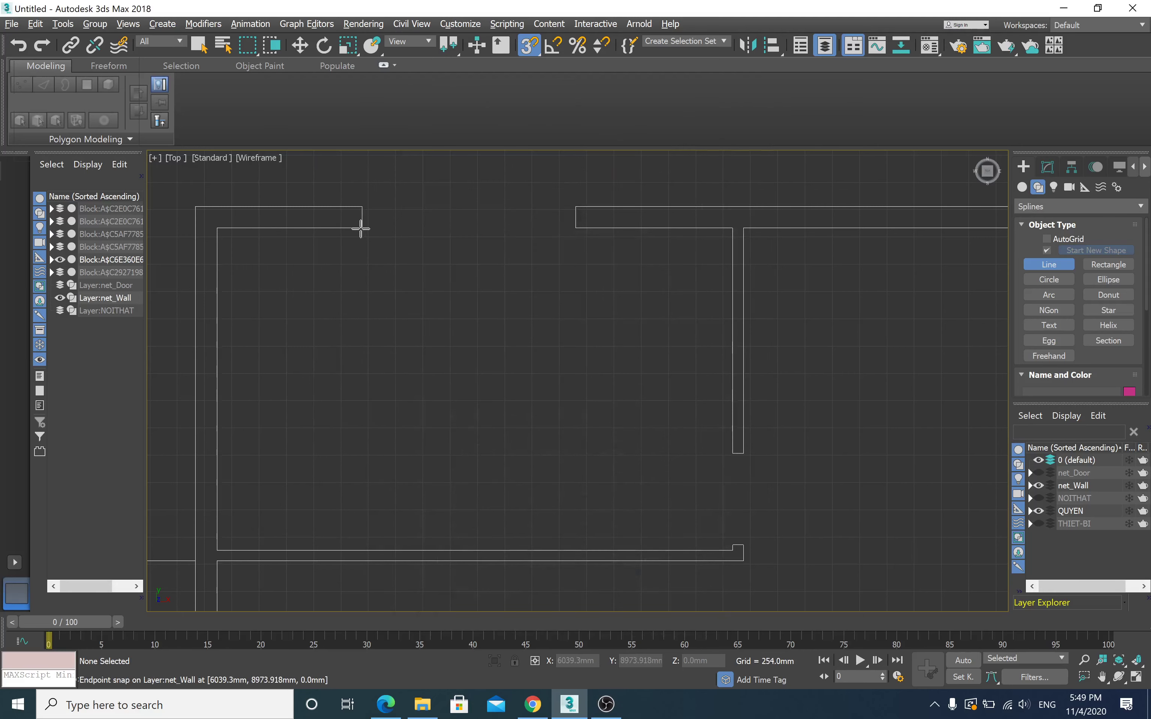
Step: Restrict snapping to Endpoint only and frame the upper-left room in the Top viewport
{"action": "right_click", "coordinate": [528, 46]}
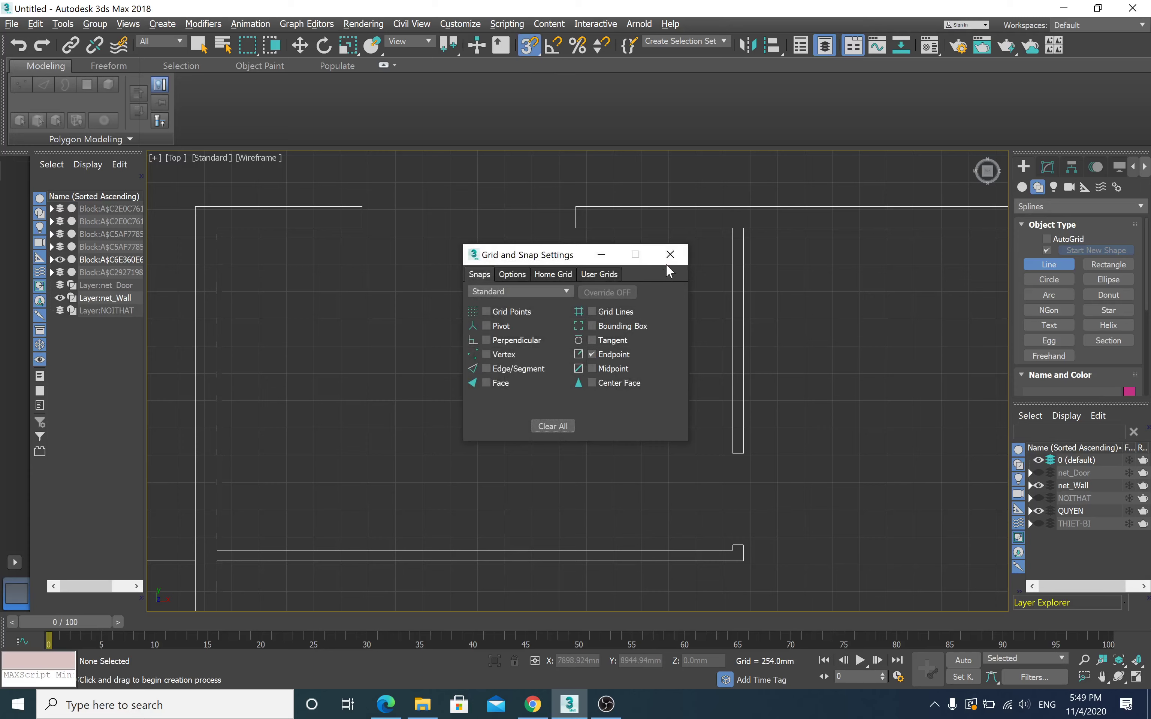
{"action": "left_click", "coordinate": [671, 255]}
{"action": "mouse_move", "coordinate": [429, 259]}
{"action": "middle_mouse_down"}
{"action": "mouse_move", "coordinate": [599, 266]}
{"action": "mouse_move", "coordinate": [632, 247]}
{"action": "middle_mouse_up"}
{"action": "scroll", "coordinate": [618, 243], "scroll_direction": "down", "scroll_amount": 2}
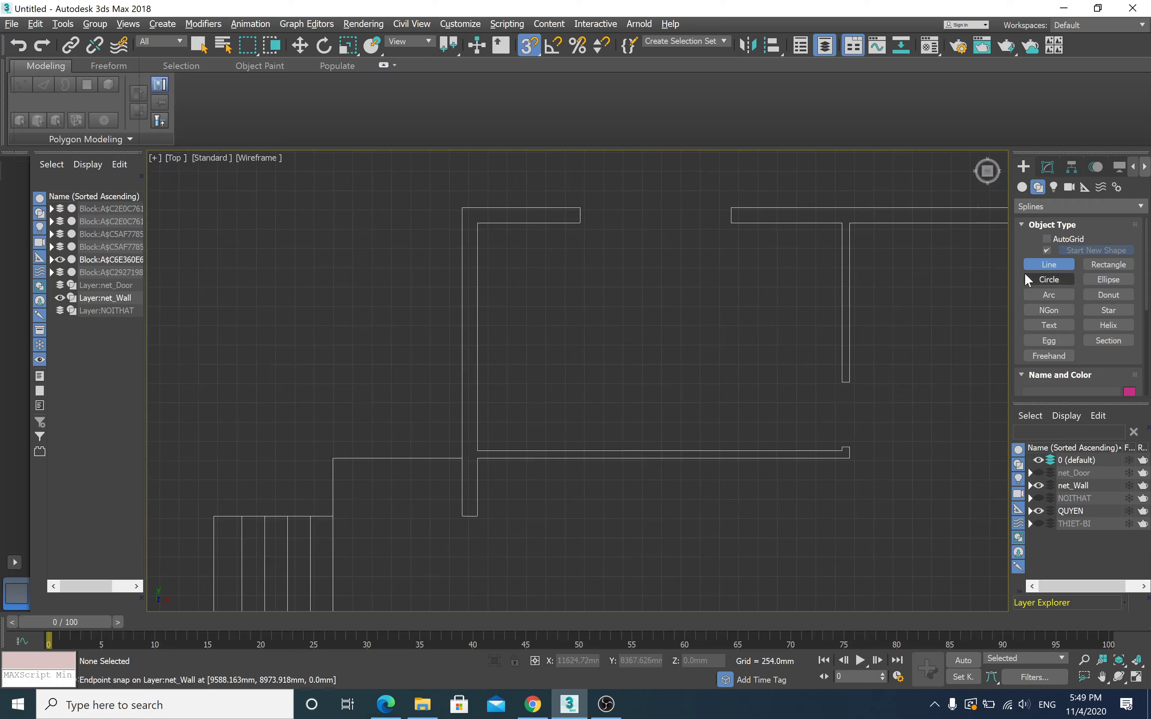
Step: Trace a first closed outline around the upper-left room walls, then discard it
{"action": "left_click", "coordinate": [580, 224]}
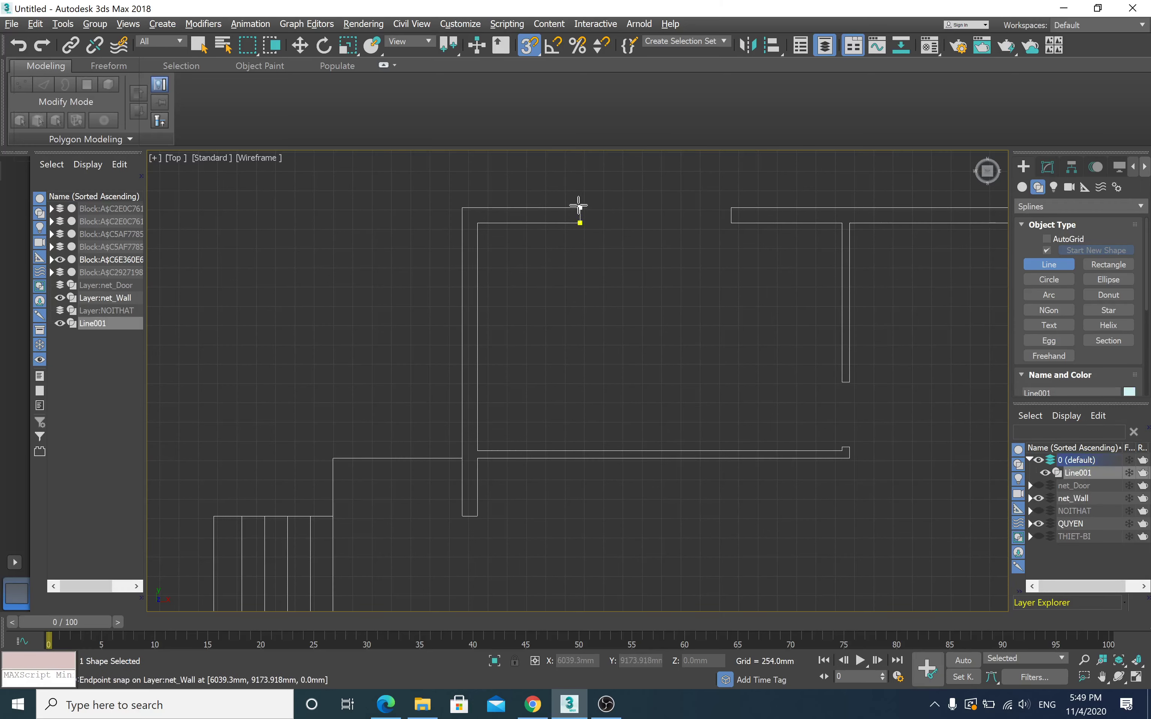
{"action": "left_click", "coordinate": [579, 208]}
{"action": "left_click", "coordinate": [462, 208]}
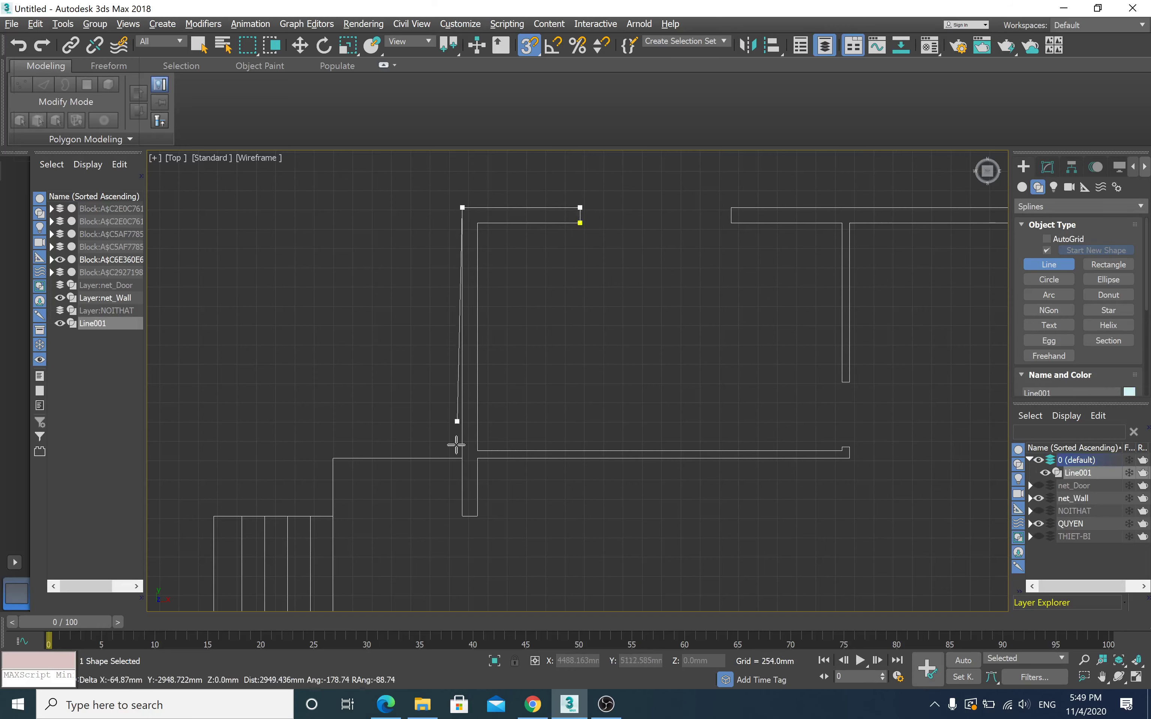
{"action": "left_click", "coordinate": [461, 516]}
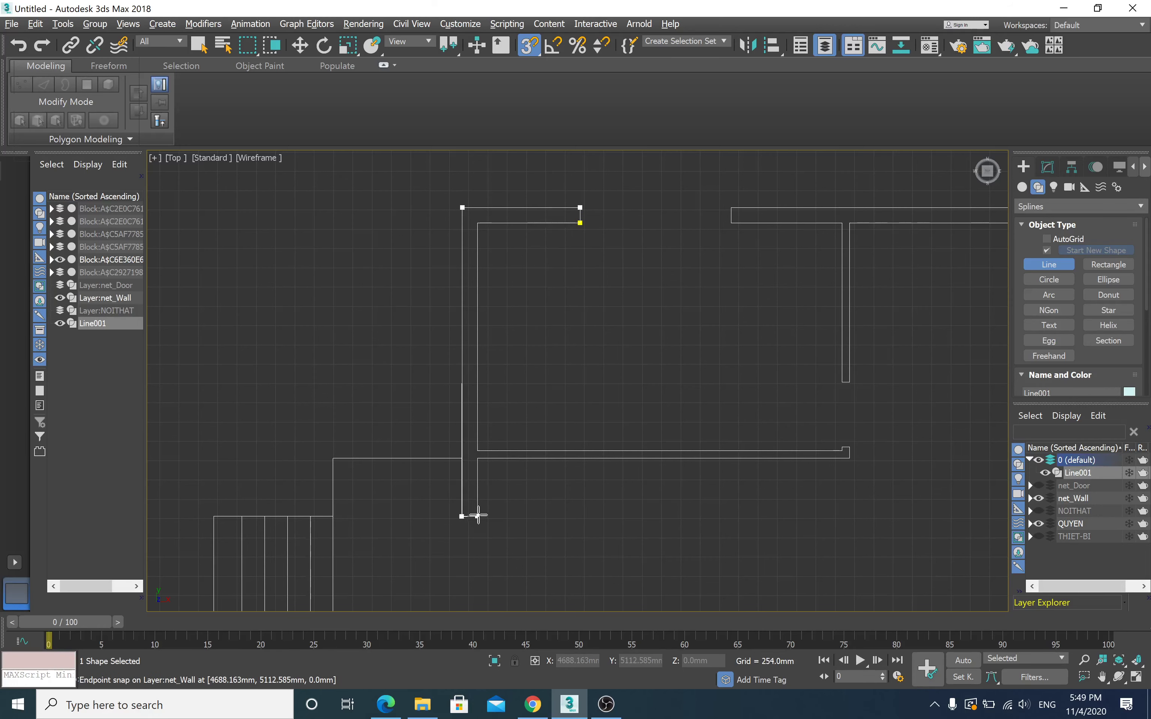
{"action": "left_click", "coordinate": [478, 222]}
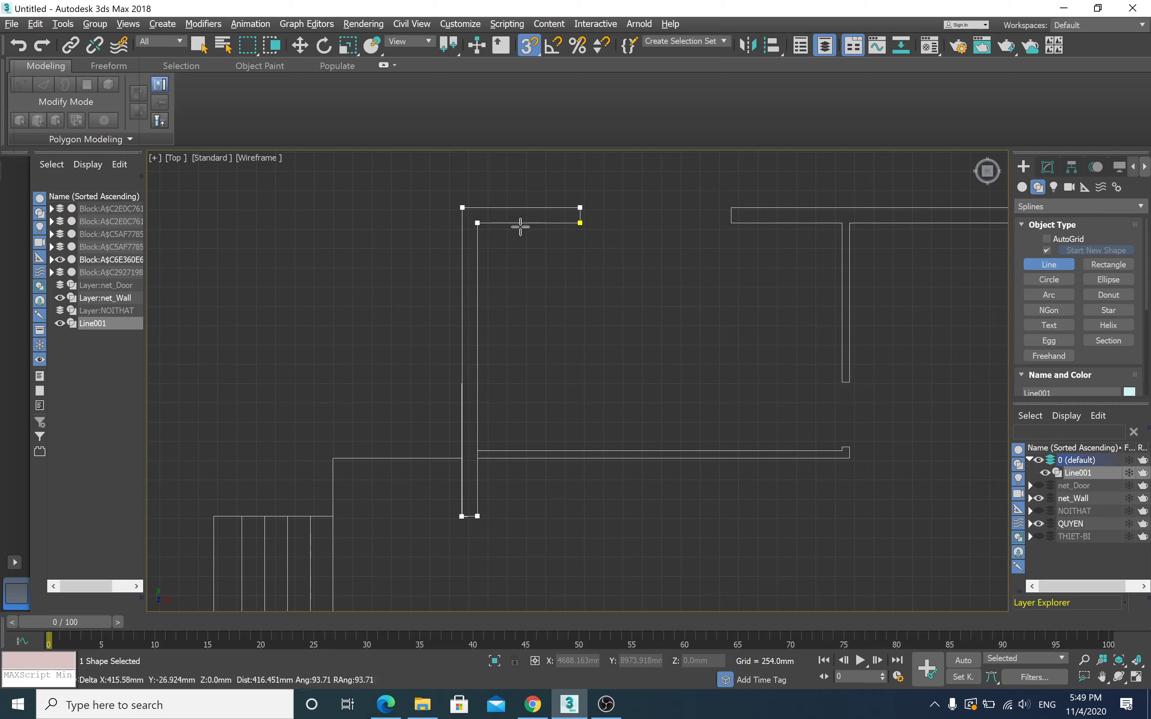
{"action": "left_click", "coordinate": [580, 223]}
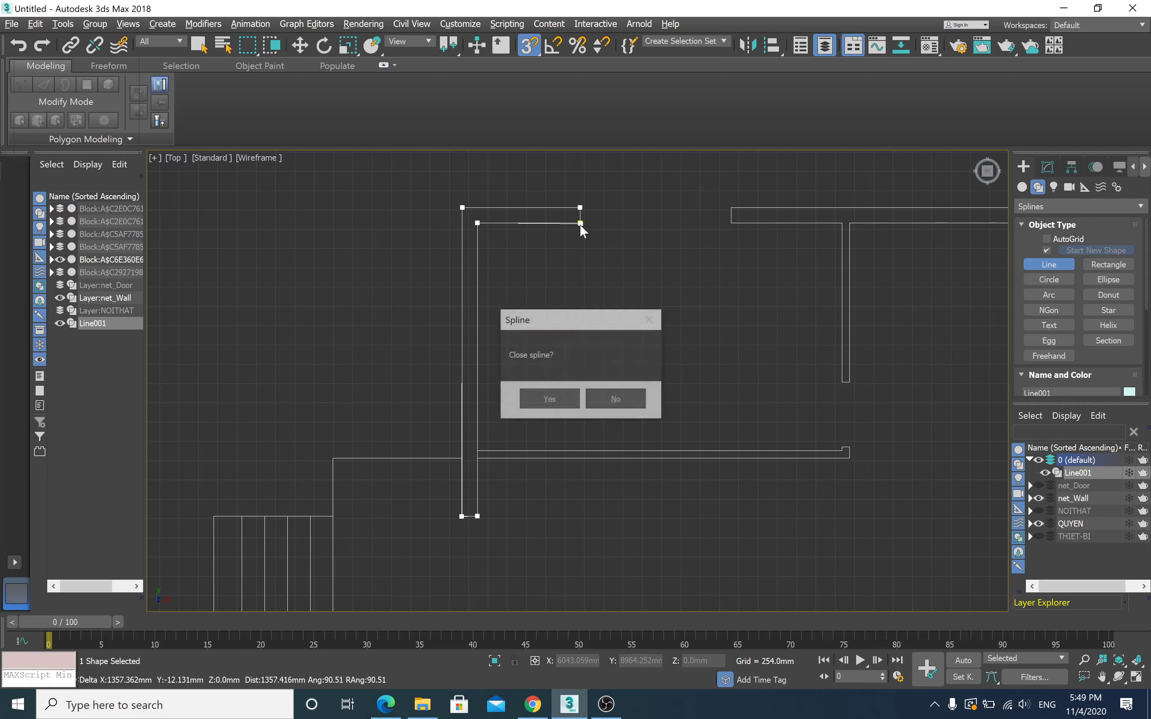
{"action": "left_click", "coordinate": [555, 395]}
{"action": "mouse_move", "coordinate": [736, 399]}
{"action": "middle_mouse_down"}
{"action": "mouse_move", "coordinate": [624, 375]}
{"action": "mouse_move", "coordinate": [557, 393]}
{"action": "mouse_move", "coordinate": [581, 391]}
{"action": "middle_mouse_up"}
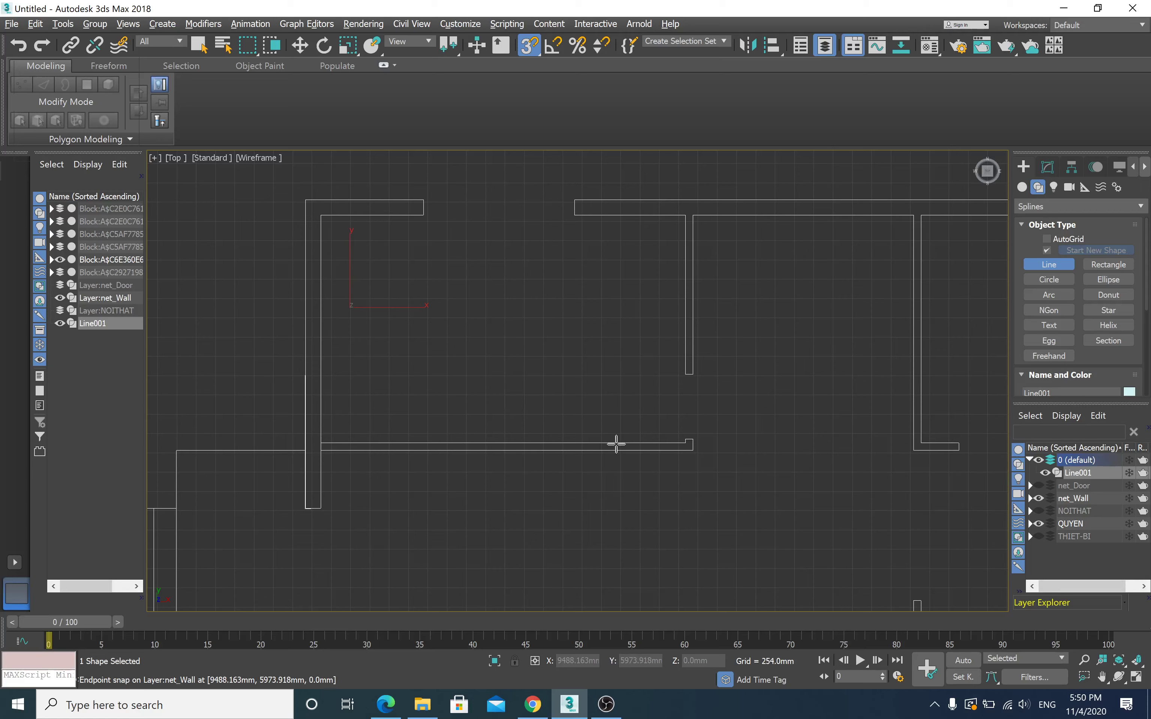
{"action": "right_click", "coordinate": [616, 444]}
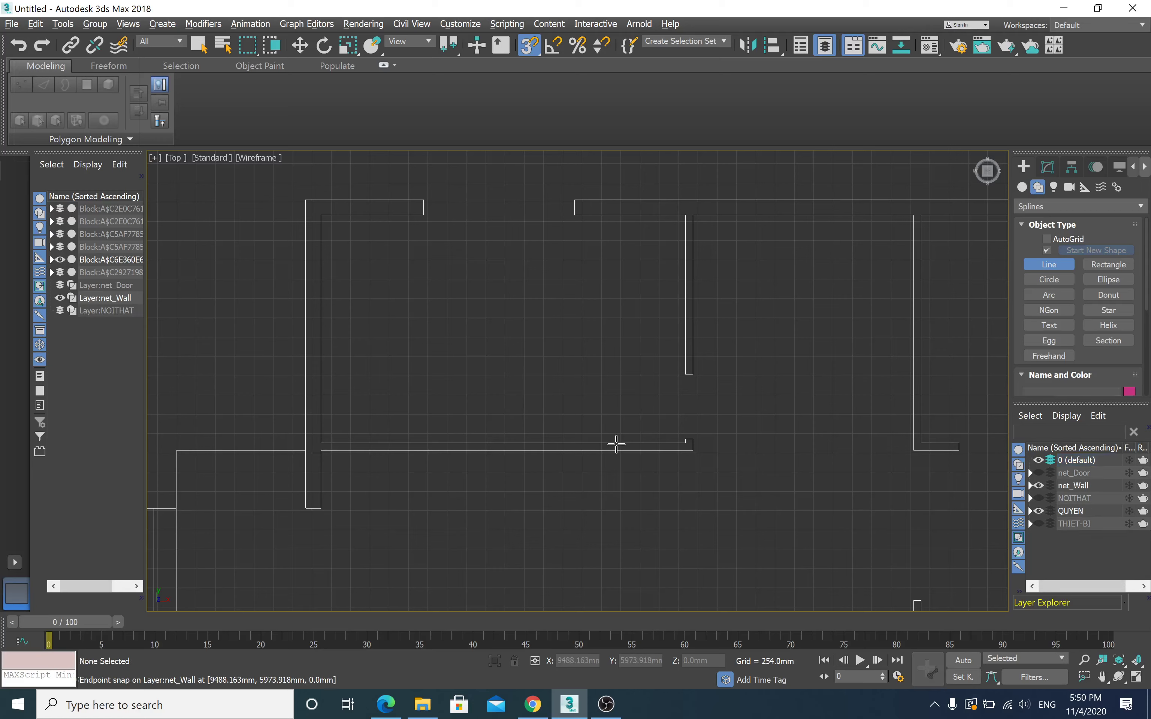
Step: Retrace from the top wall's end down the left wall and along the middle wall
{"action": "left_click", "coordinate": [423, 215]}
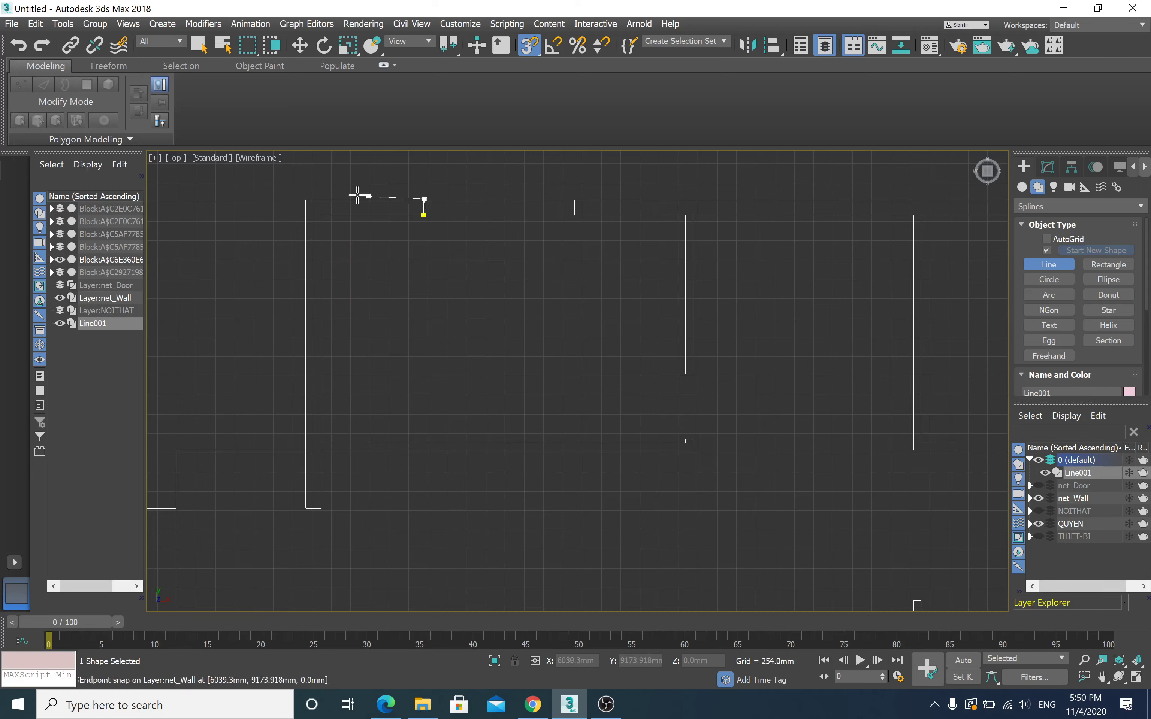
{"action": "left_click", "coordinate": [306, 199]}
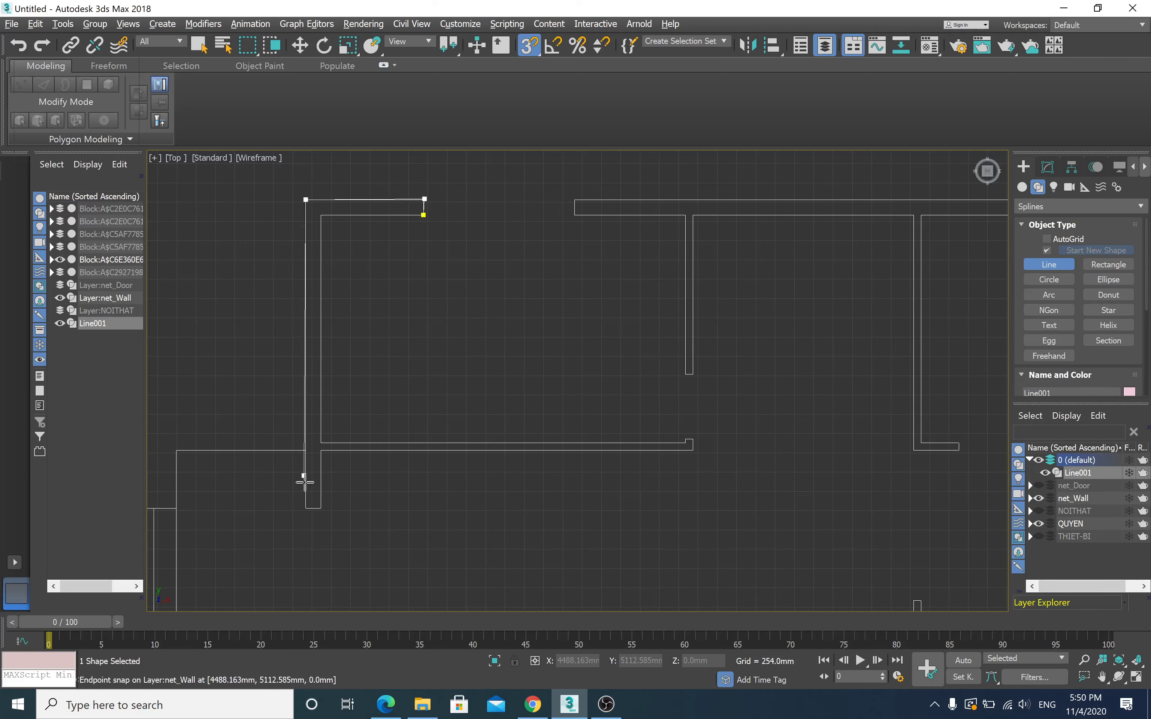
{"action": "left_click", "coordinate": [305, 508]}
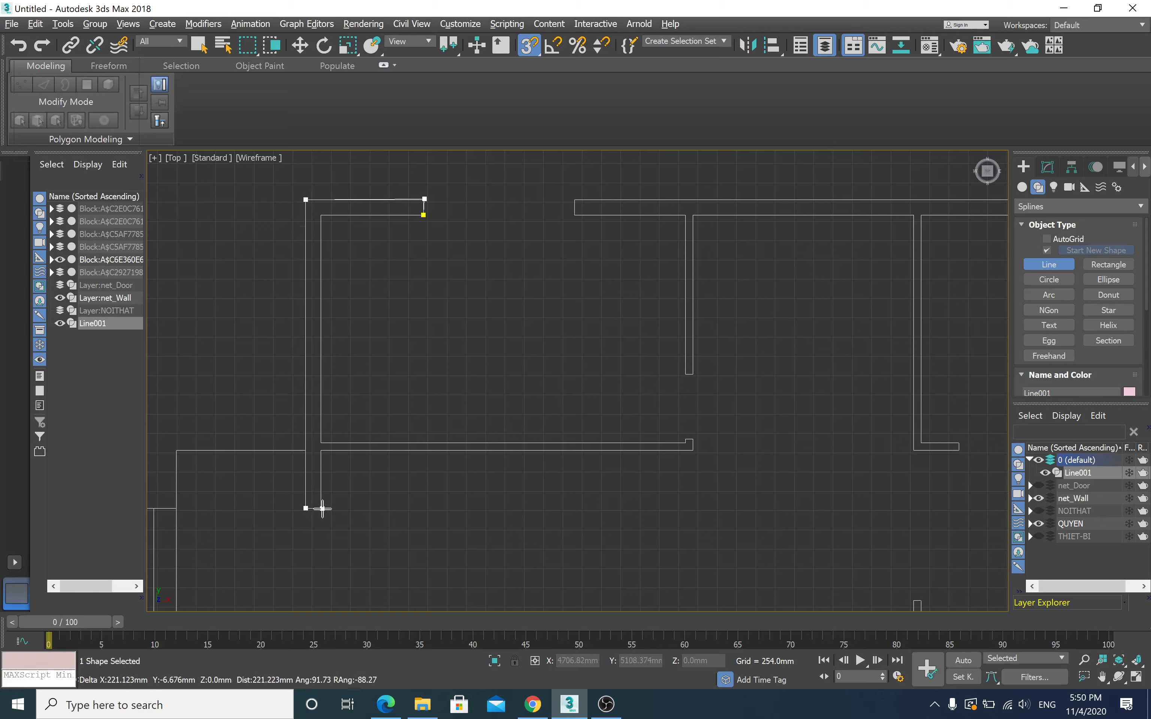
{"action": "left_click", "coordinate": [321, 508]}
{"action": "left_click", "coordinate": [321, 450]}
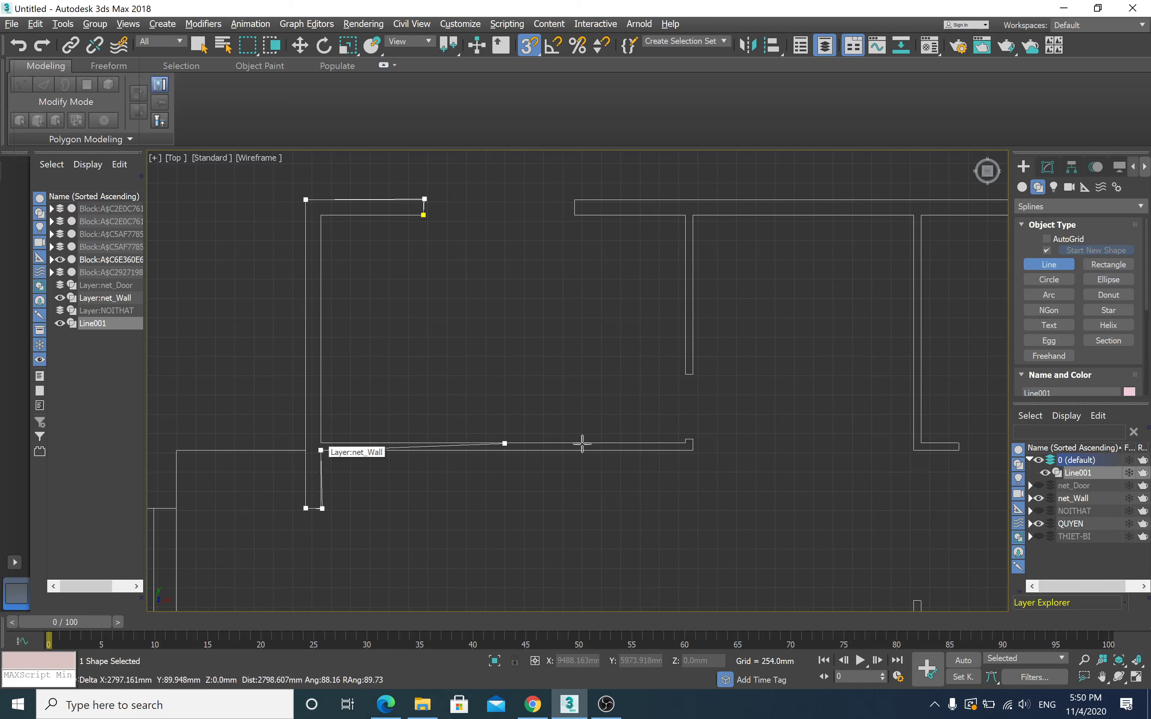
{"action": "left_click", "coordinate": [693, 450]}
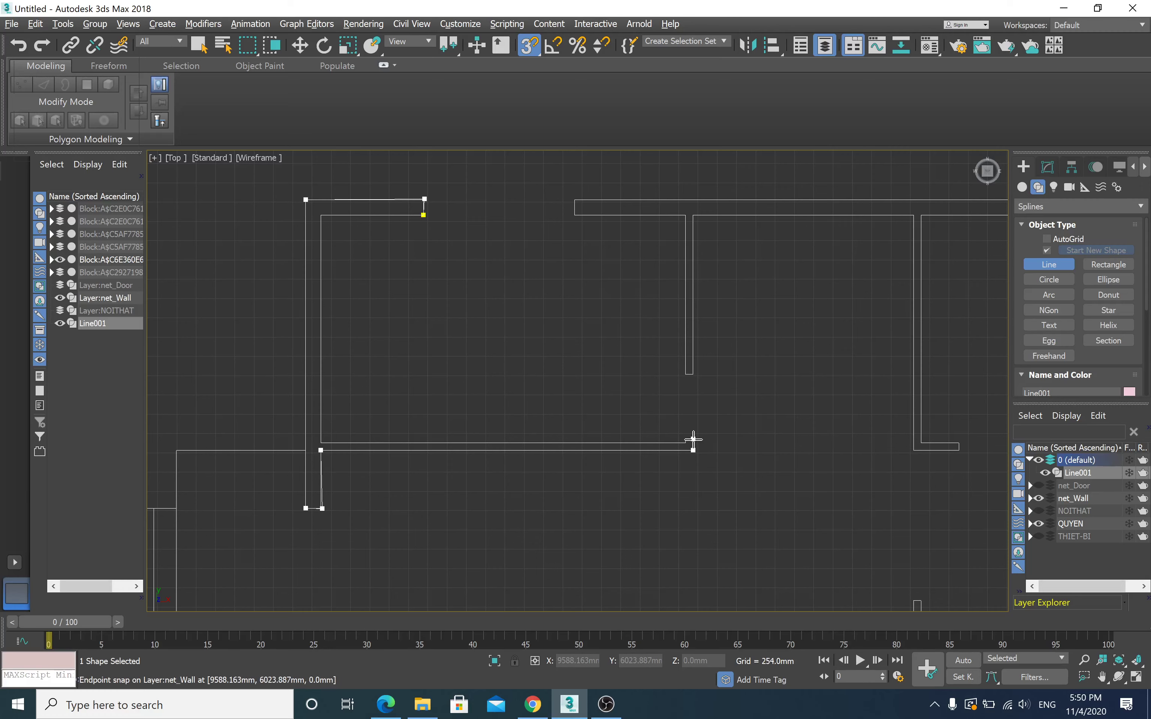
{"action": "left_click", "coordinate": [687, 437]}
{"action": "scroll", "coordinate": [688, 433], "scroll_direction": "down", "scroll_amount": 3}
{"action": "scroll", "coordinate": [688, 433], "scroll_direction": "up", "scroll_amount": 3}
{"action": "scroll", "coordinate": [688, 434], "scroll_direction": "up", "scroll_amount": 3}
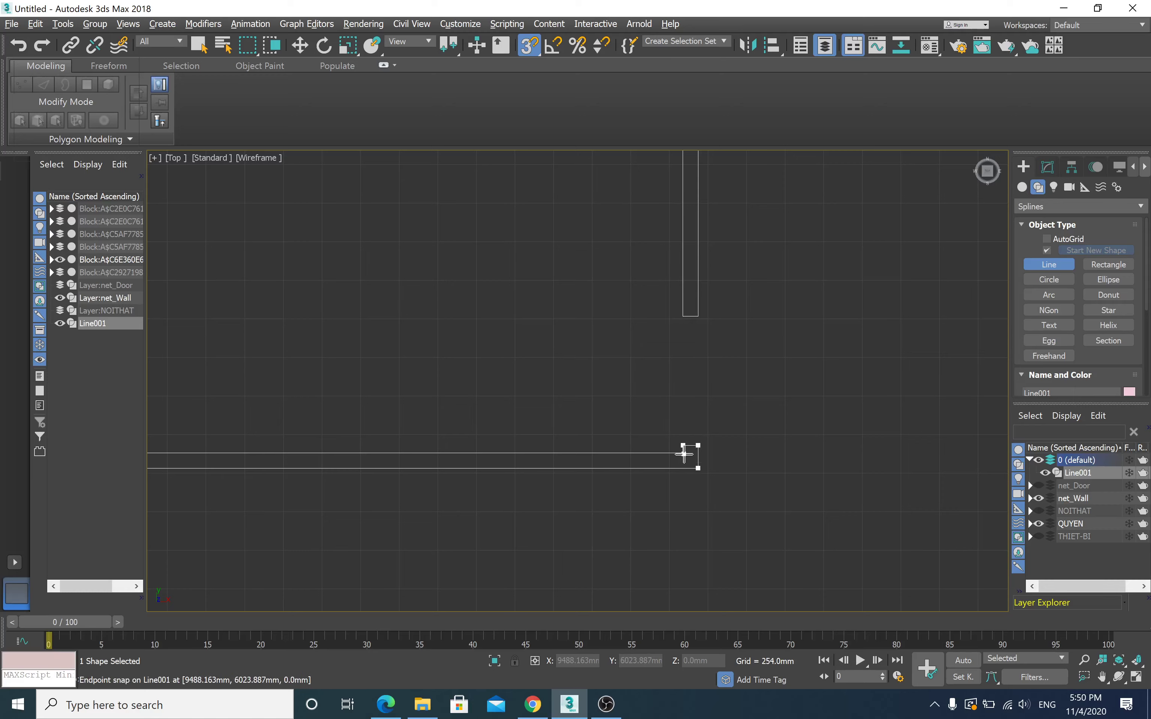
{"action": "scroll", "coordinate": [684, 453], "scroll_direction": "down", "scroll_amount": 3}
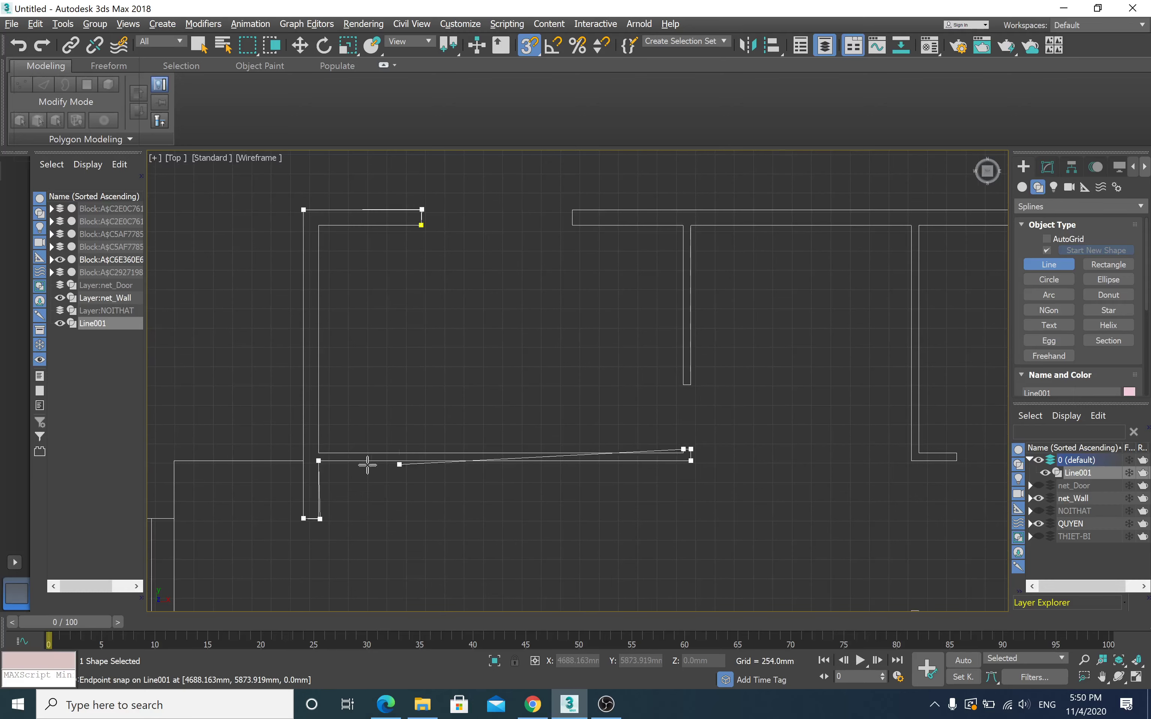
Step: Bring the outline back to its start, close it as Line001, and exit line drawing
{"action": "left_click", "coordinate": [318, 453]}
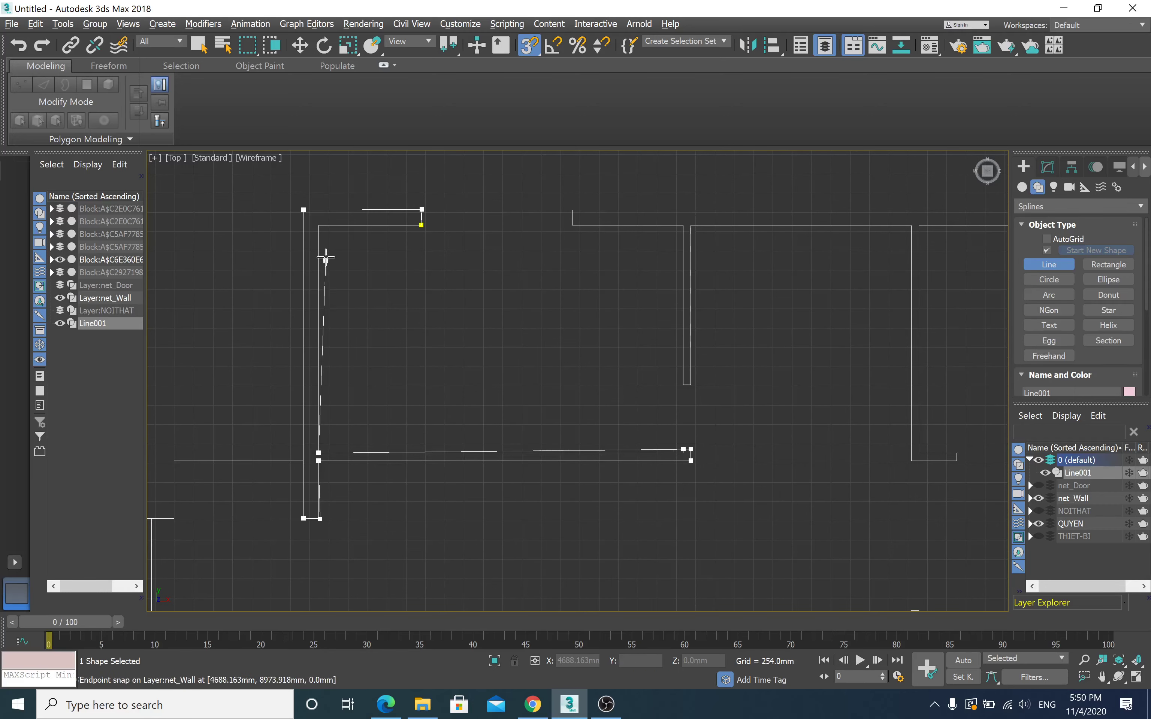
{"action": "left_click", "coordinate": [318, 225]}
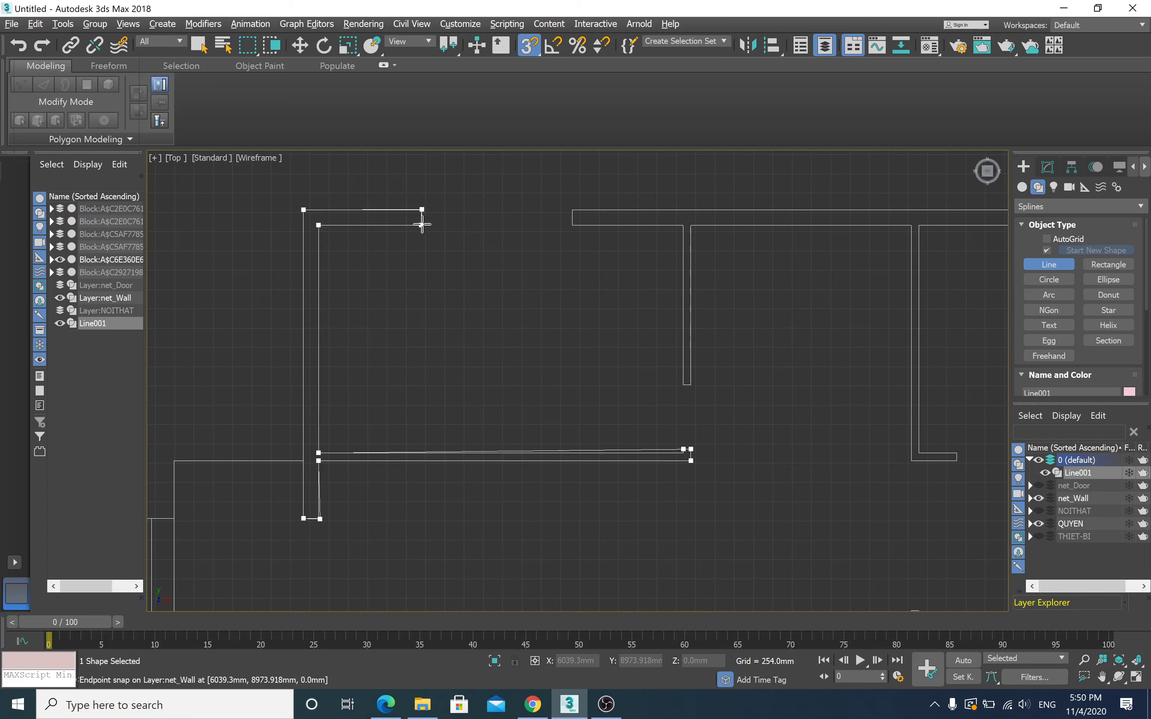
{"action": "left_click", "coordinate": [422, 224]}
{"action": "left_click", "coordinate": [555, 402]}
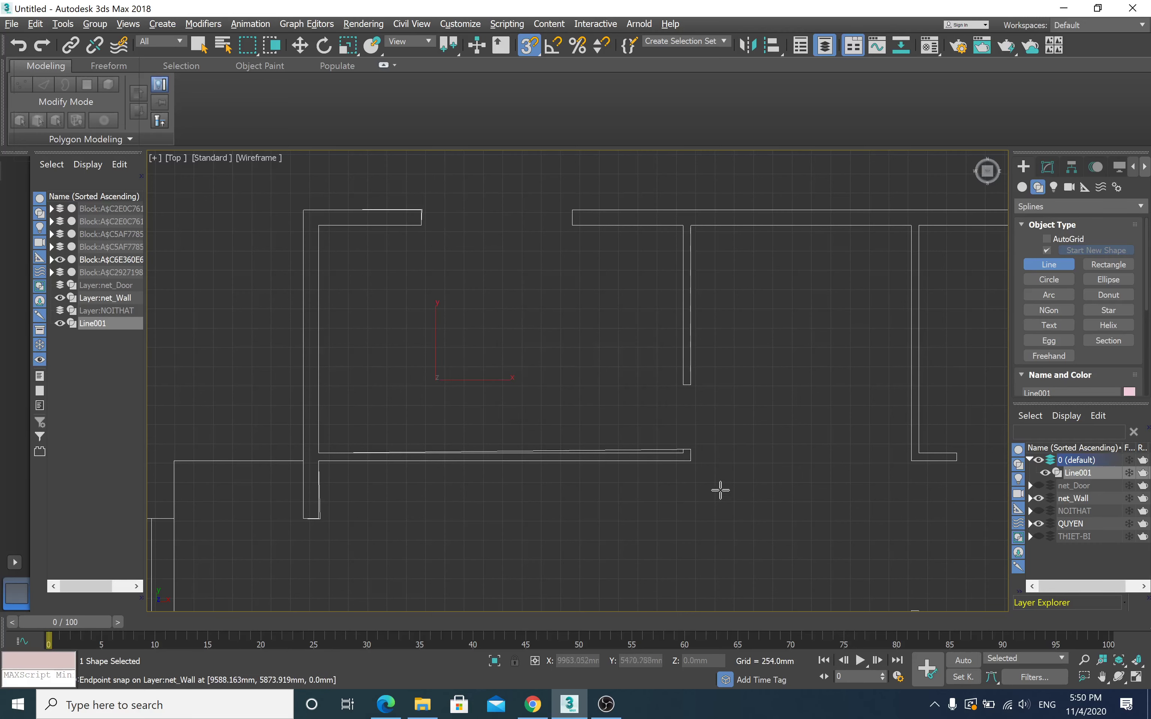
{"action": "scroll", "coordinate": [702, 459], "scroll_direction": "up", "scroll_amount": 5}
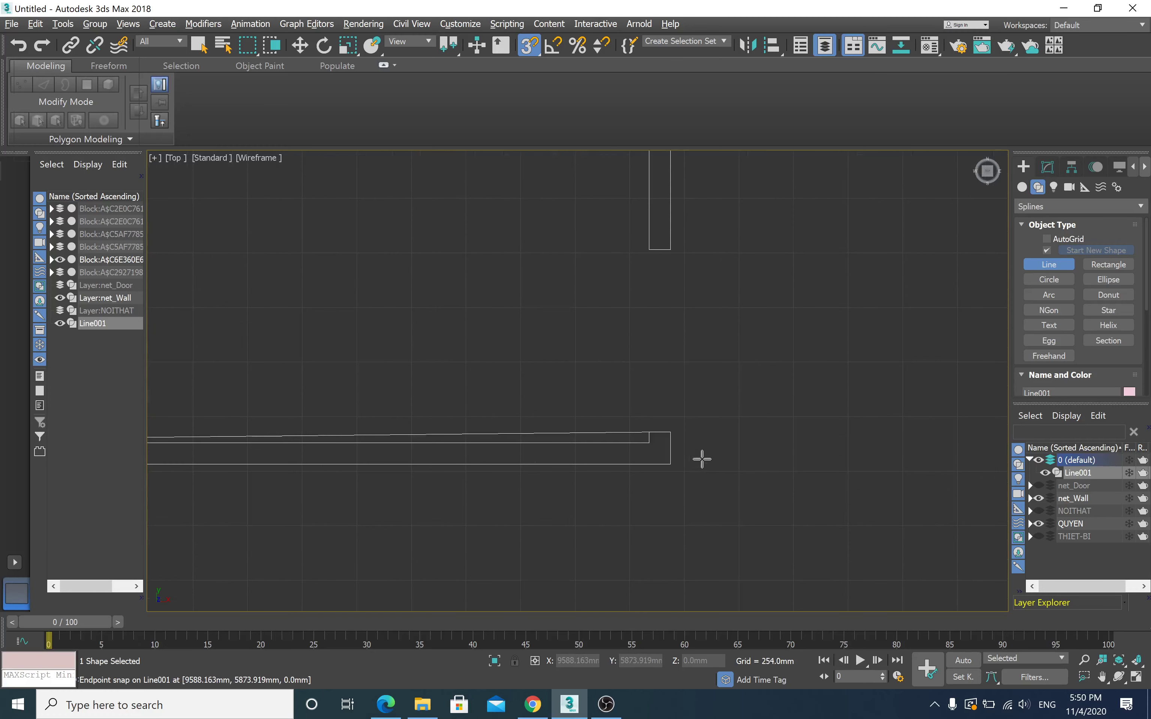
{"action": "scroll", "coordinate": [699, 457], "scroll_direction": "up", "scroll_amount": 1}
{"action": "left_click", "coordinate": [306, 42]}
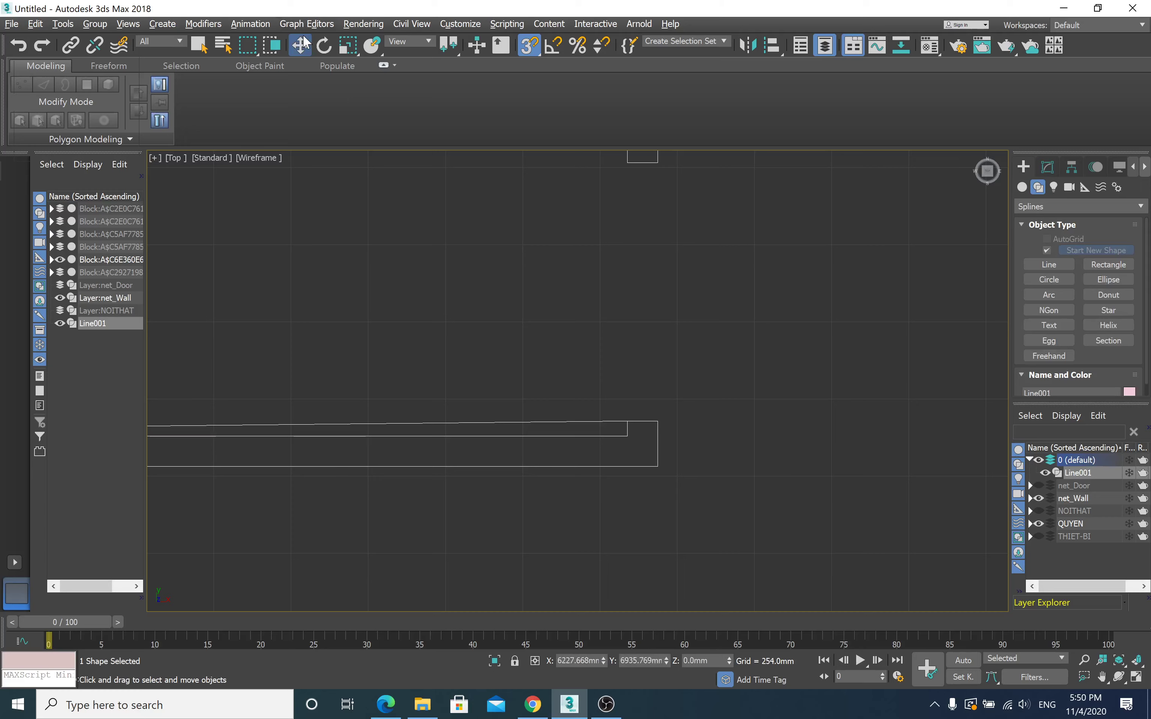
Step: At Vertex level, move Line001's corner vertex to reshape the outline's slanted end
{"action": "key", "text": "1"}
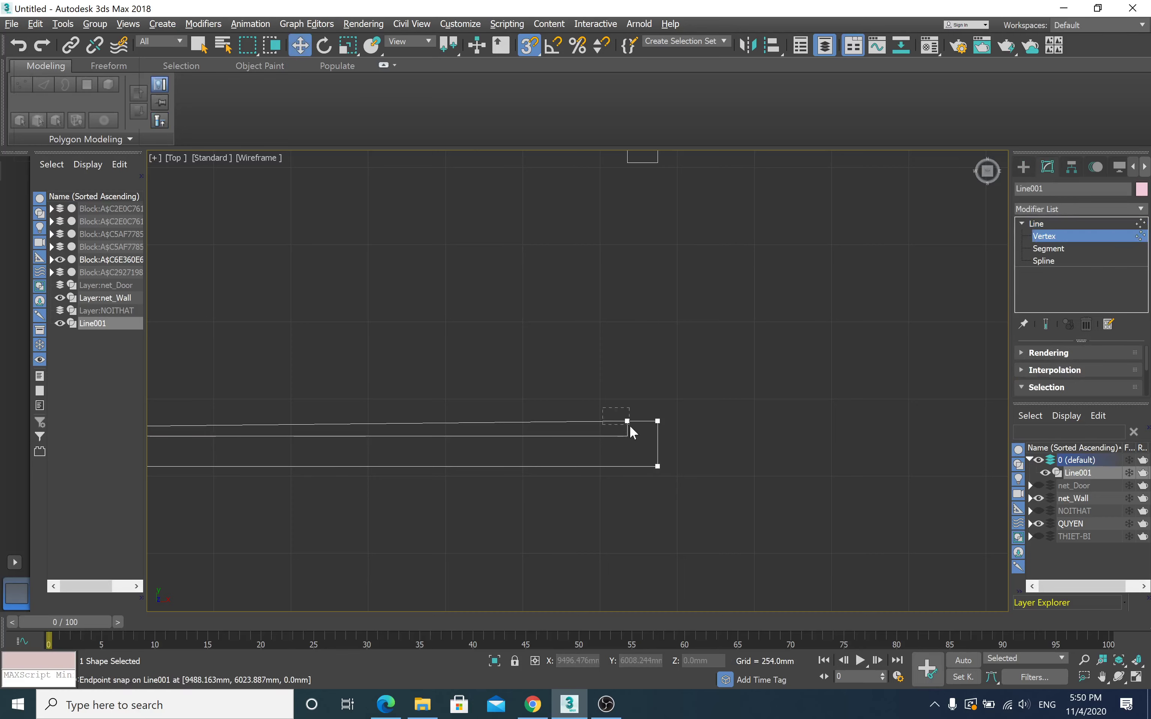
{"action": "mouse_move", "coordinate": [603, 409]}
{"action": "left_mouse_down"}
{"action": "mouse_move", "coordinate": [629, 425]}
{"action": "mouse_move", "coordinate": [620, 391]}
{"action": "mouse_move", "coordinate": [628, 436]}
{"action": "left_mouse_up"}
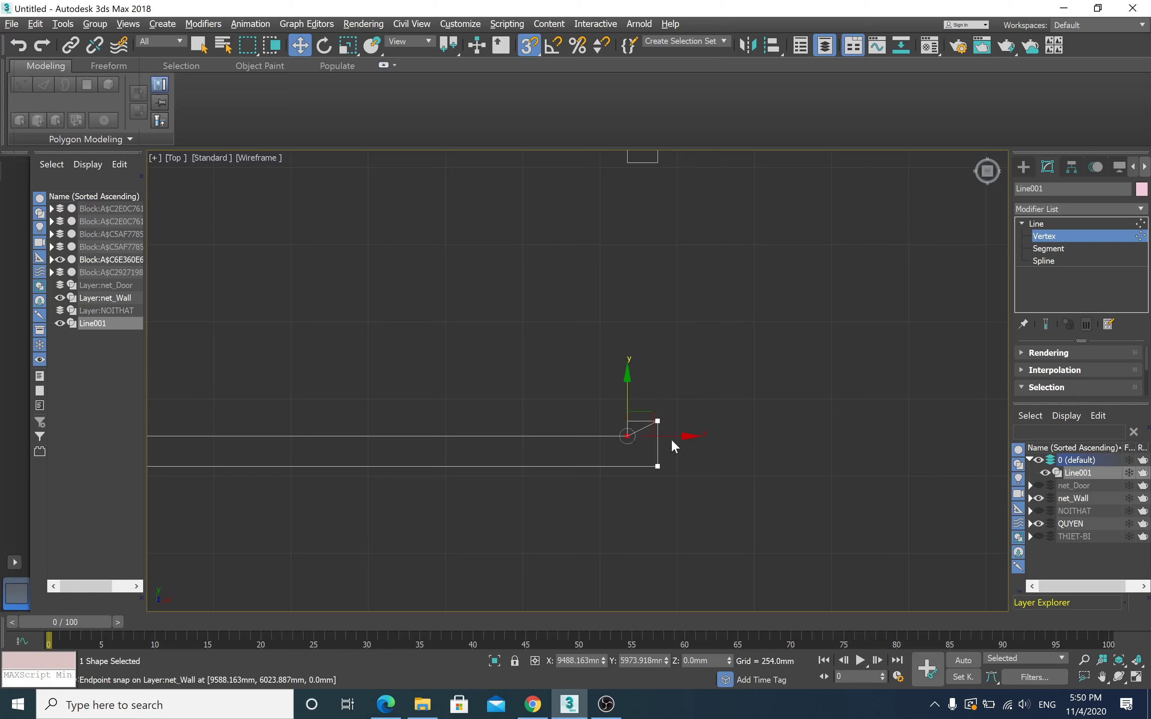
{"action": "scroll", "coordinate": [671, 439], "scroll_direction": "up", "scroll_amount": 3}
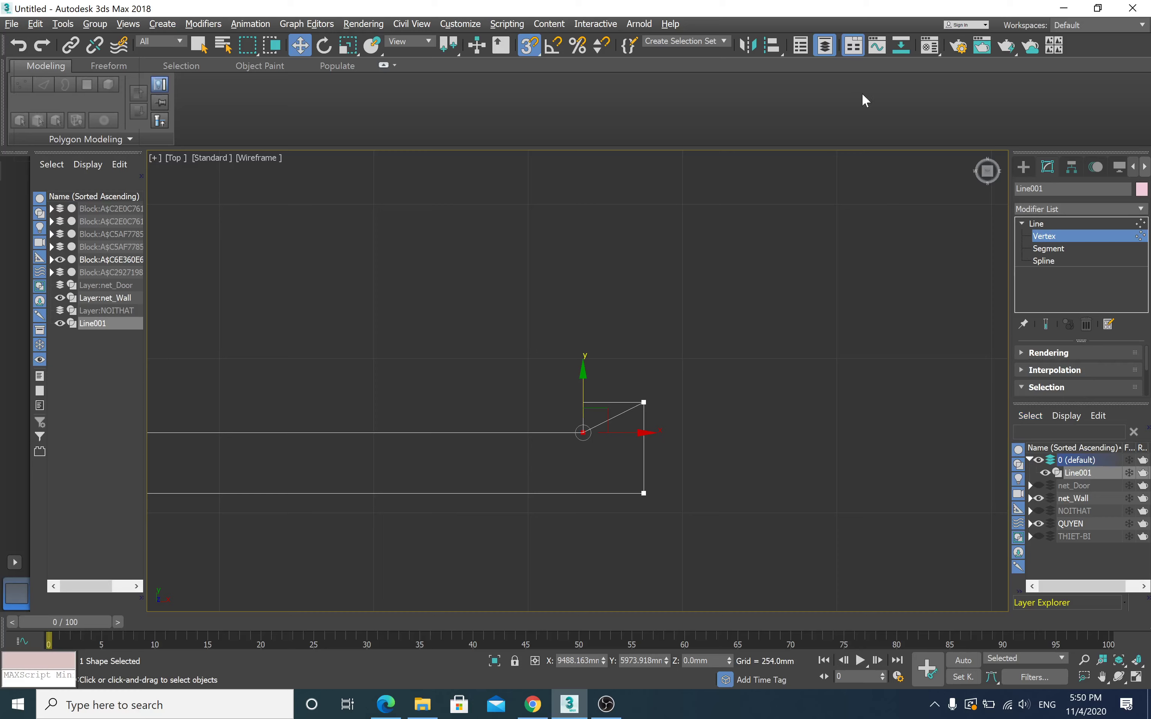
{"action": "left_click", "coordinate": [826, 46]}
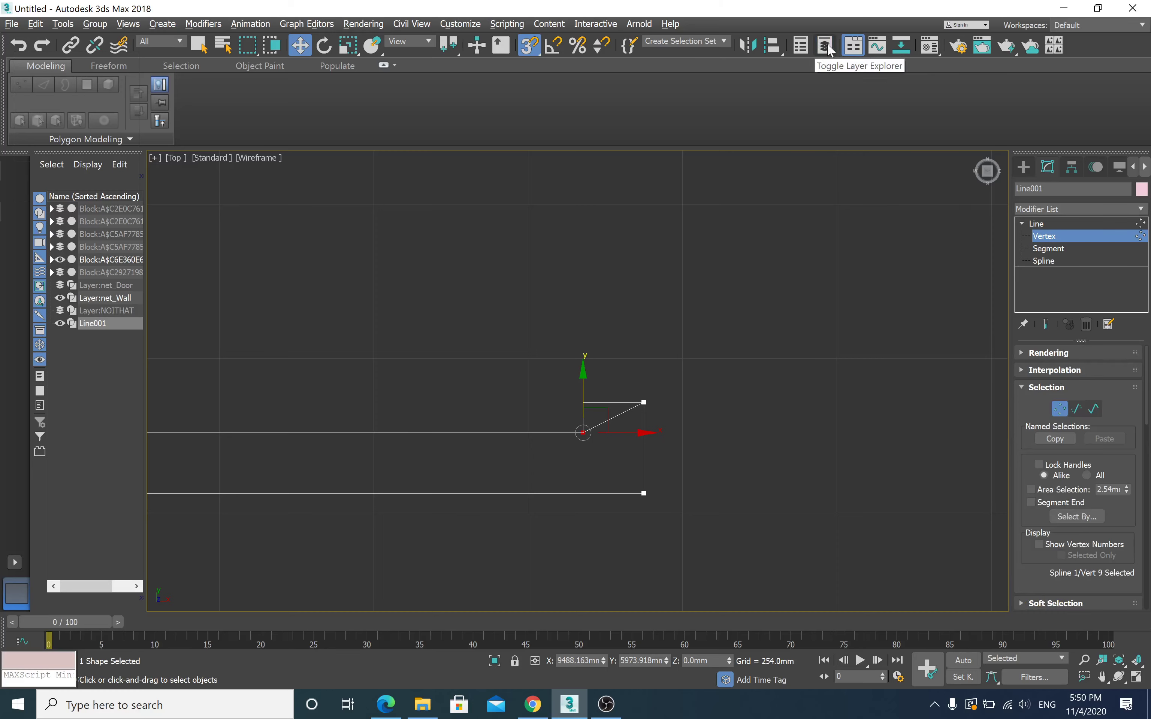
{"action": "left_click", "coordinate": [826, 47]}
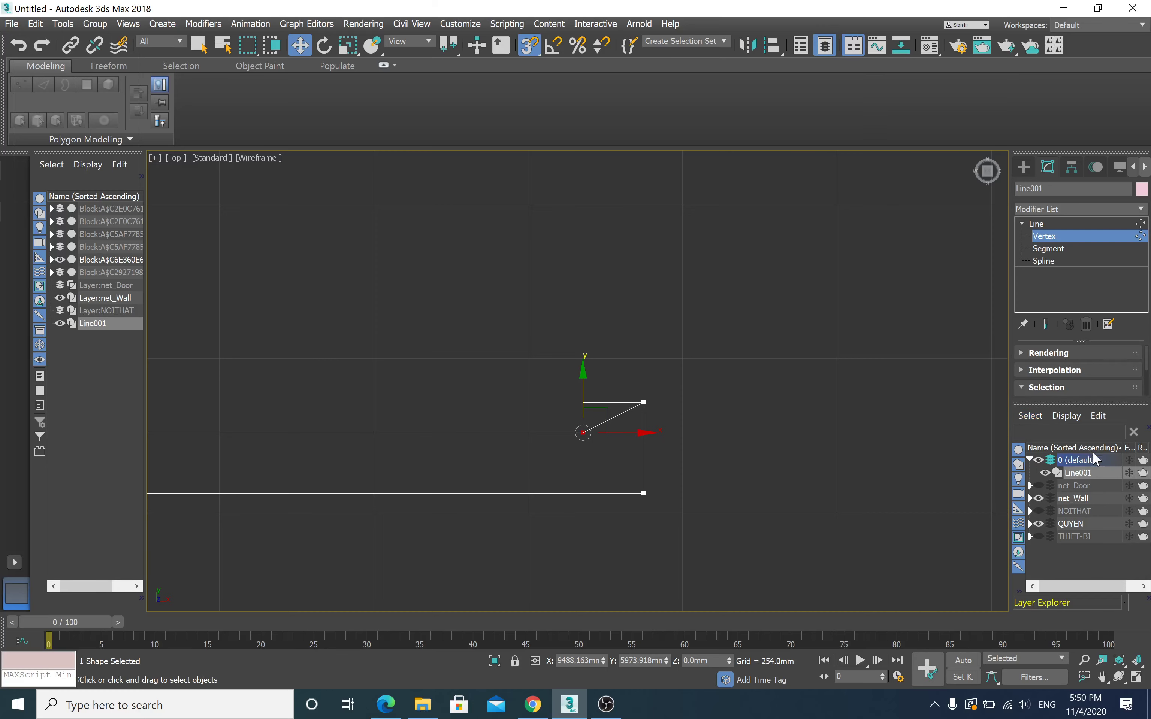
{"action": "left_click", "coordinate": [824, 51]}
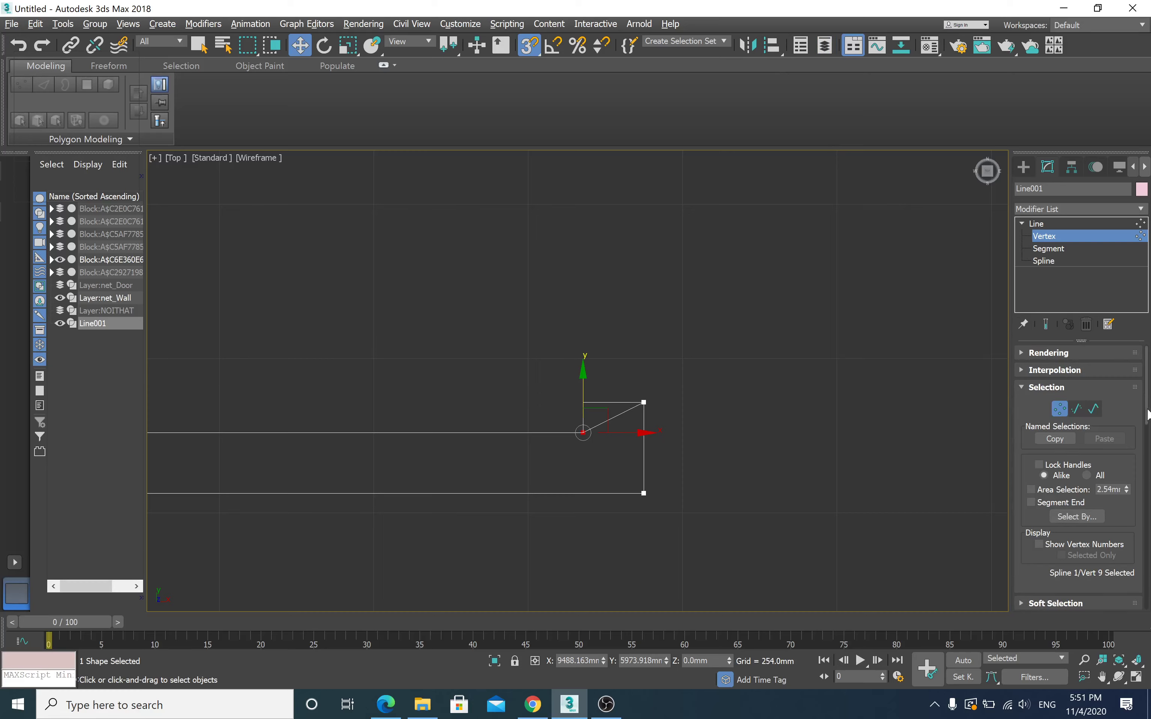
{"action": "left_click_drag", "start_coordinate": [1147, 413], "coordinate": [1146, 478]}
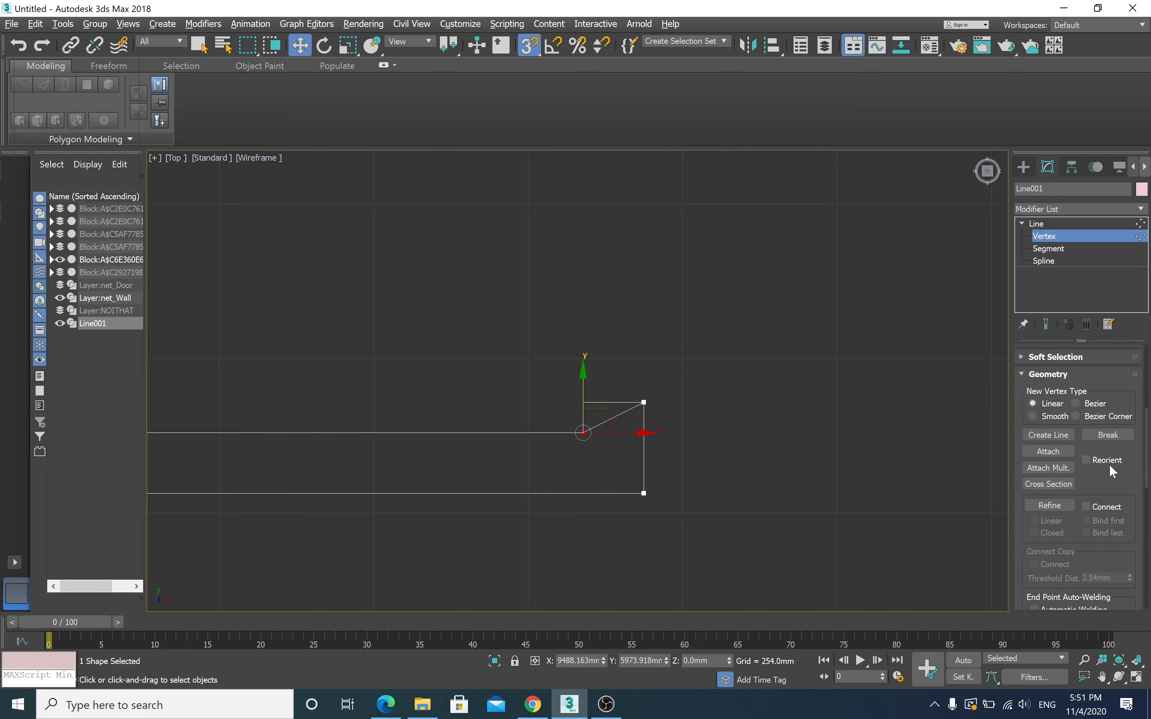
Step: Refine a new vertex on the diagonal, snap it onto the wall corner, and exit Vertex level
{"action": "left_click", "coordinate": [1062, 506]}
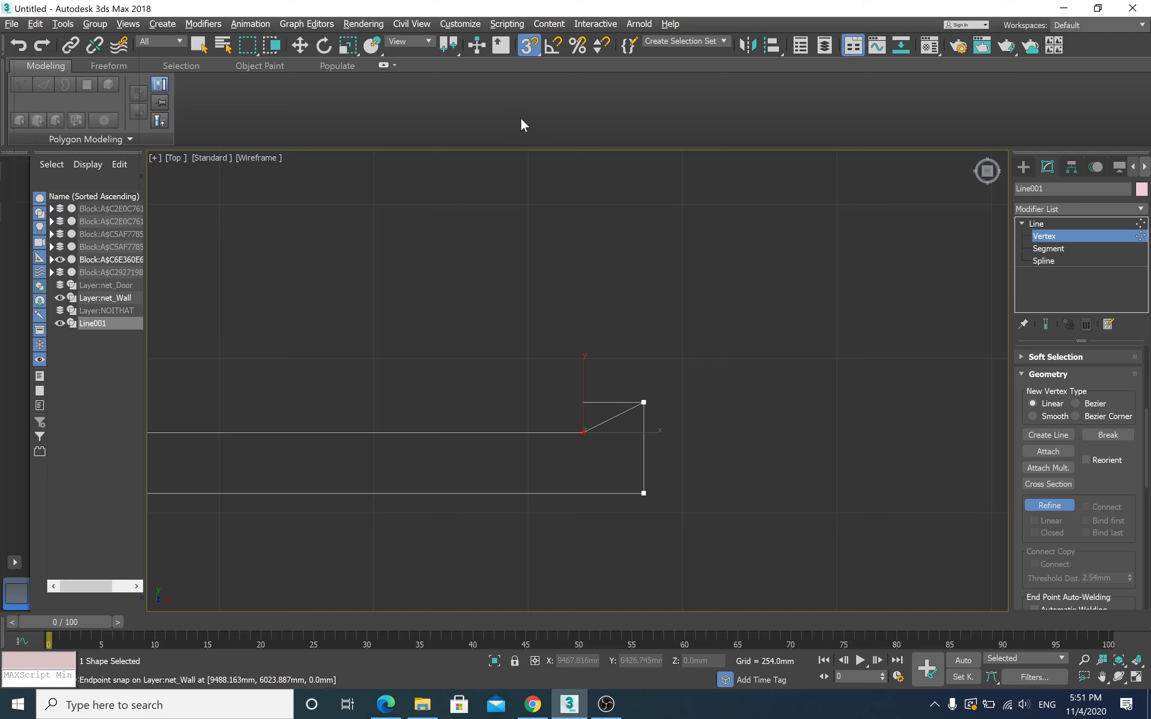
{"action": "left_click", "coordinate": [529, 45]}
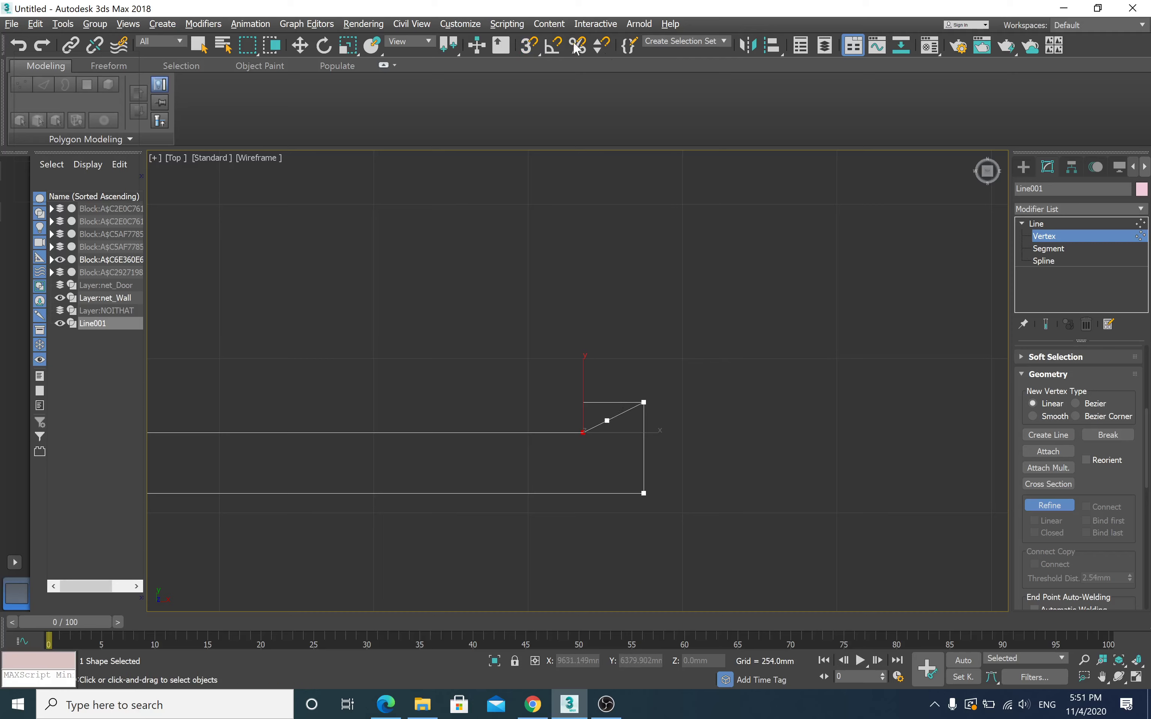
{"action": "left_click", "coordinate": [529, 45]}
{"action": "left_click", "coordinate": [300, 45]}
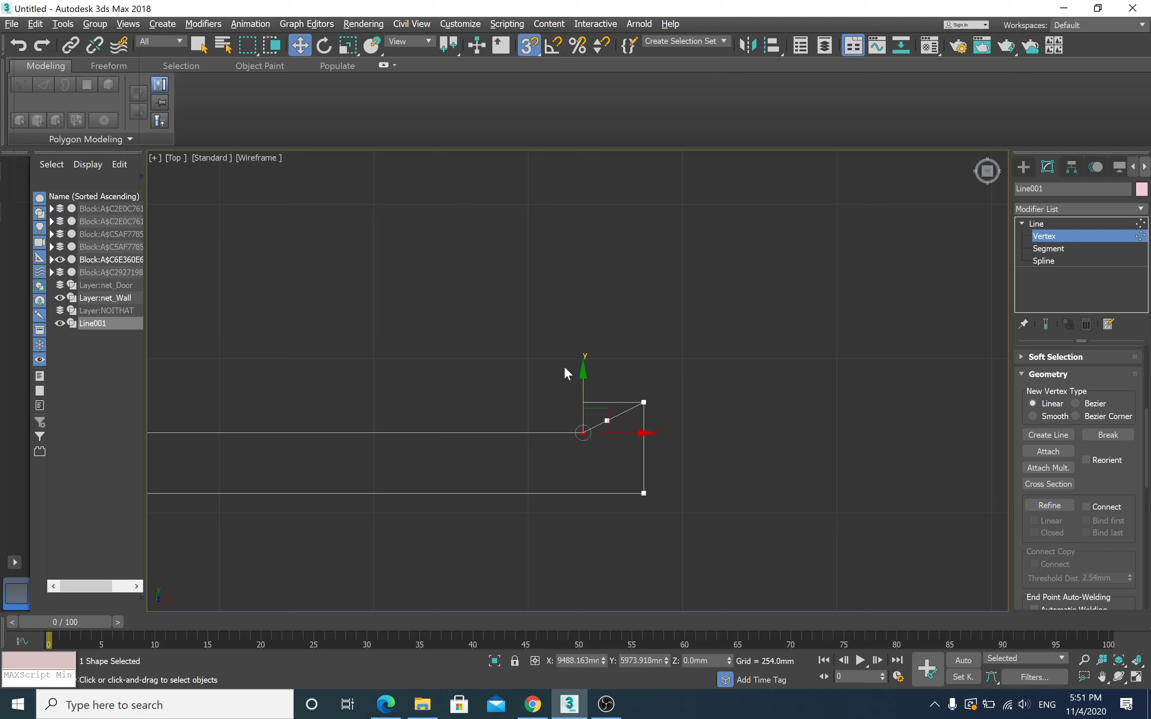
{"action": "left_click", "coordinate": [625, 407]}
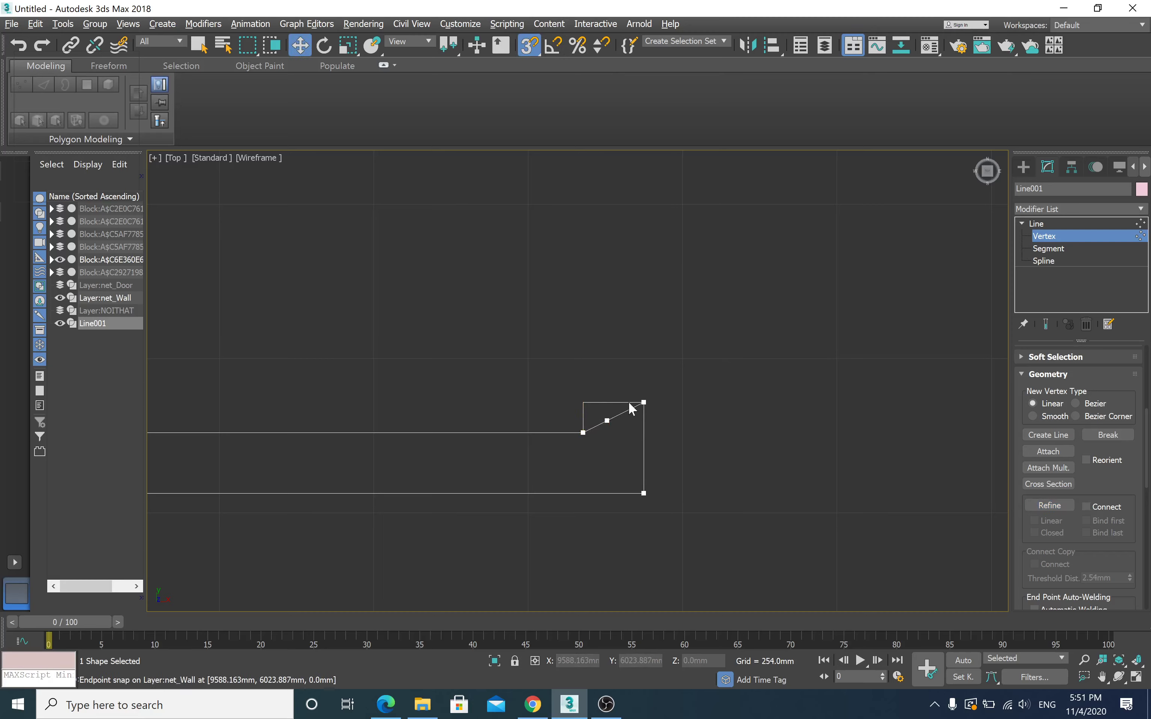
{"action": "left_click", "coordinate": [607, 421]}
{"action": "mouse_move", "coordinate": [606, 421]}
{"action": "left_mouse_down"}
{"action": "mouse_move", "coordinate": [605, 385]}
{"action": "mouse_move", "coordinate": [583, 403]}
{"action": "left_mouse_up"}
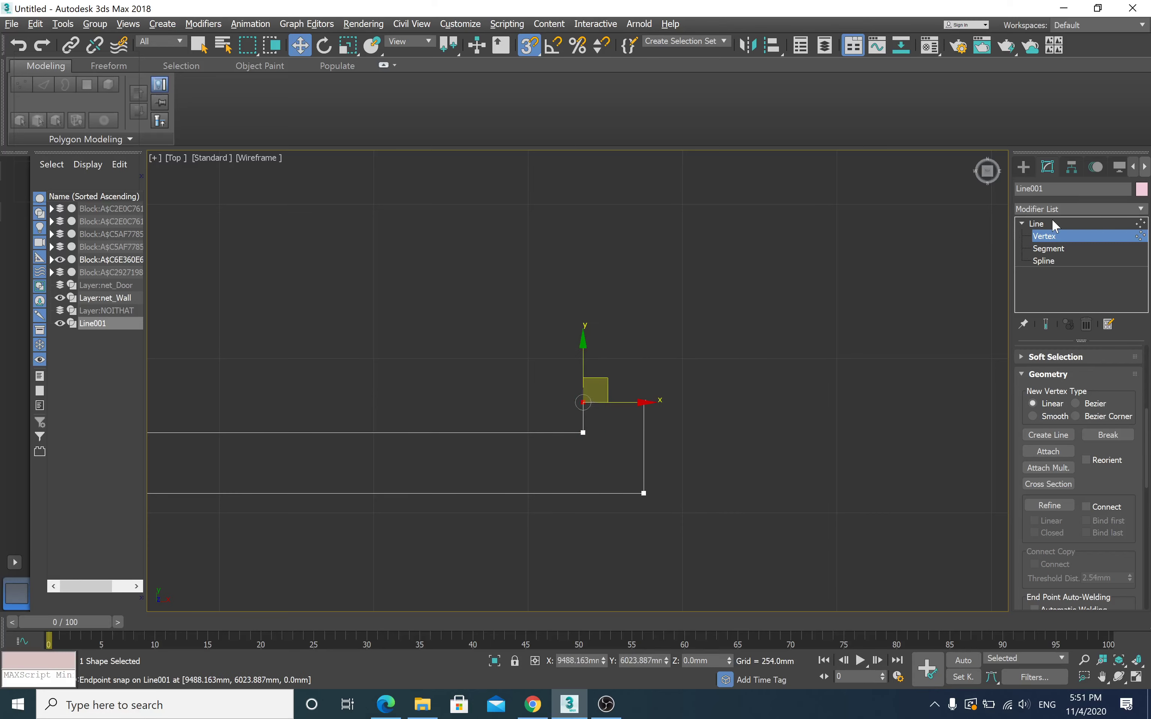
{"action": "left_click", "coordinate": [1041, 235]}
{"action": "scroll", "coordinate": [658, 366], "scroll_direction": "down", "scroll_amount": 2}
Step: Start a new Line along the next top wall, its right drop, and down the partition's right side
{"action": "scroll", "coordinate": [657, 367], "scroll_direction": "down", "scroll_amount": 3}
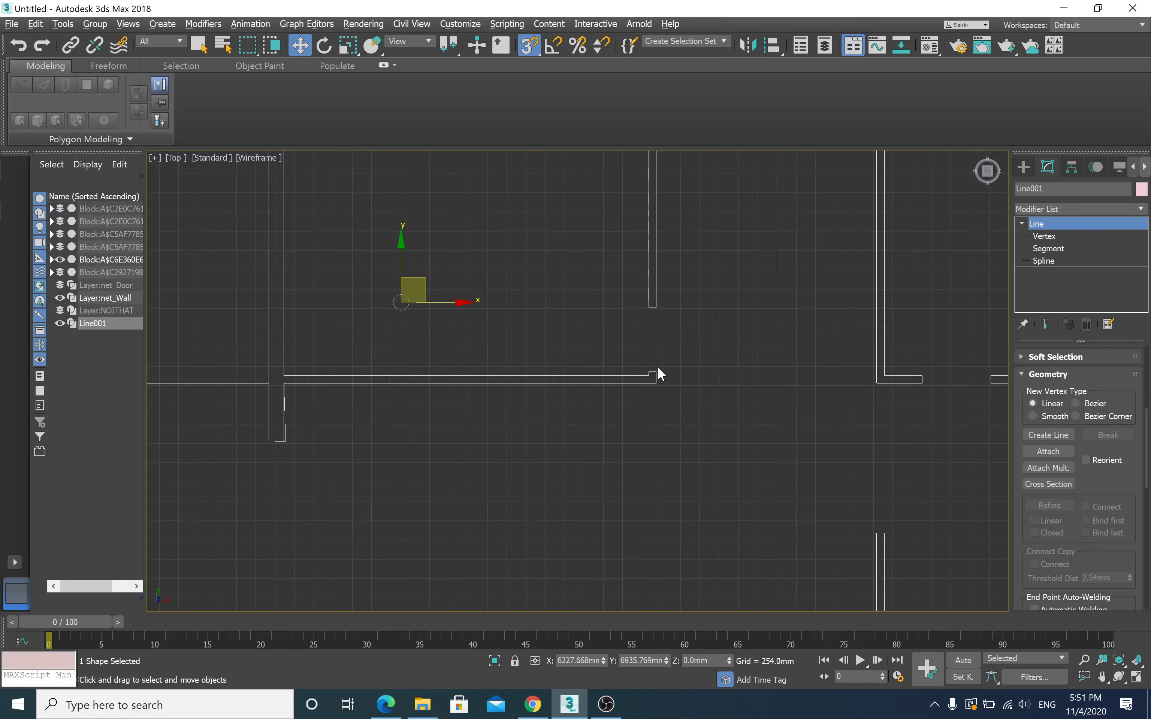
{"action": "scroll", "coordinate": [658, 369], "scroll_direction": "down", "scroll_amount": 2}
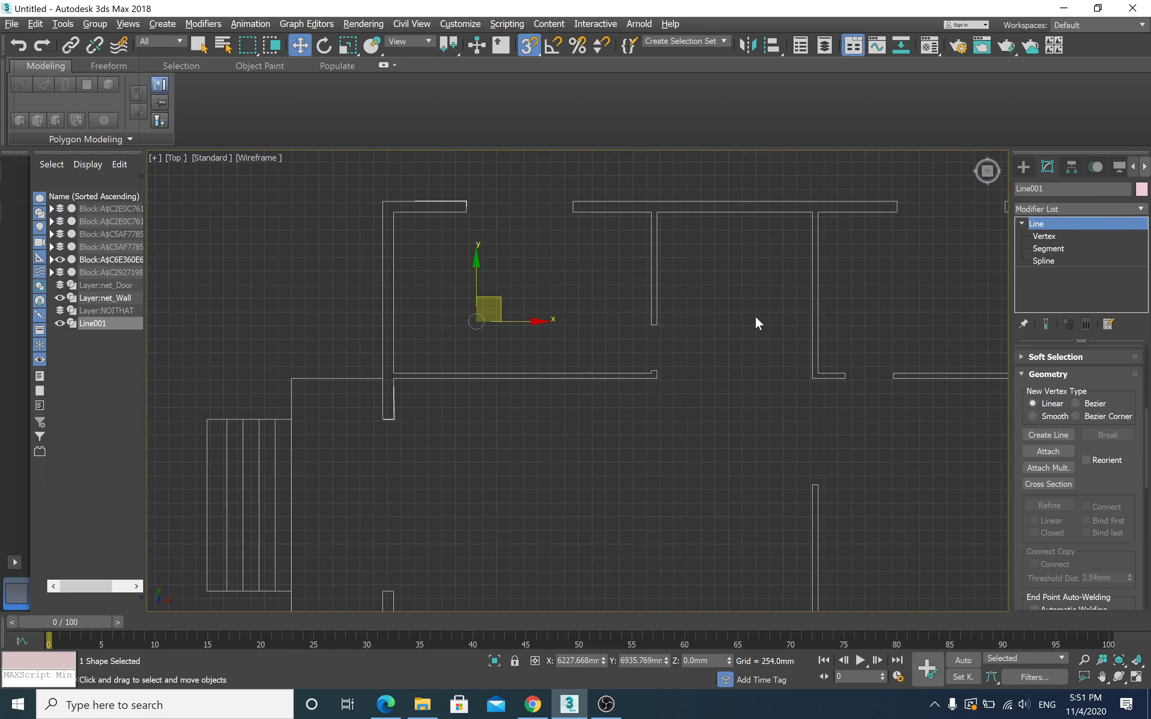
{"action": "mouse_move", "coordinate": [761, 370]}
{"action": "middle_mouse_down"}
{"action": "mouse_move", "coordinate": [581, 385]}
{"action": "mouse_move", "coordinate": [542, 404]}
{"action": "middle_mouse_up"}
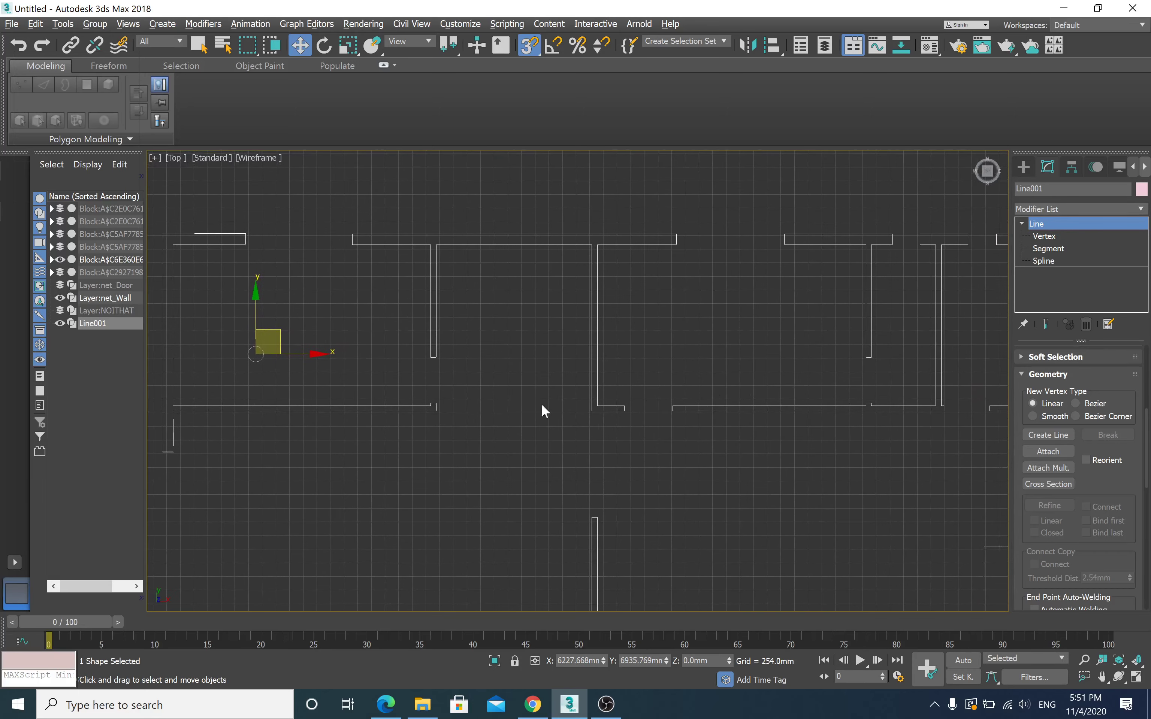
{"action": "left_click", "coordinate": [1025, 169]}
{"action": "left_click", "coordinate": [1037, 263]}
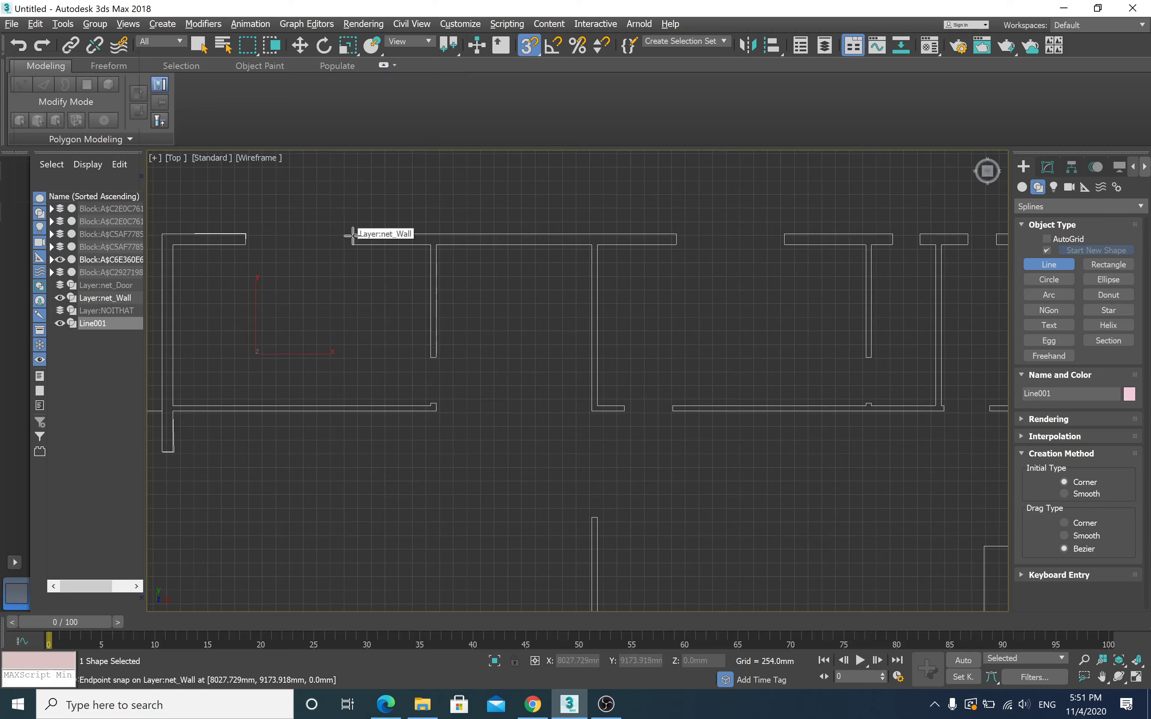
{"action": "left_click", "coordinate": [353, 233]}
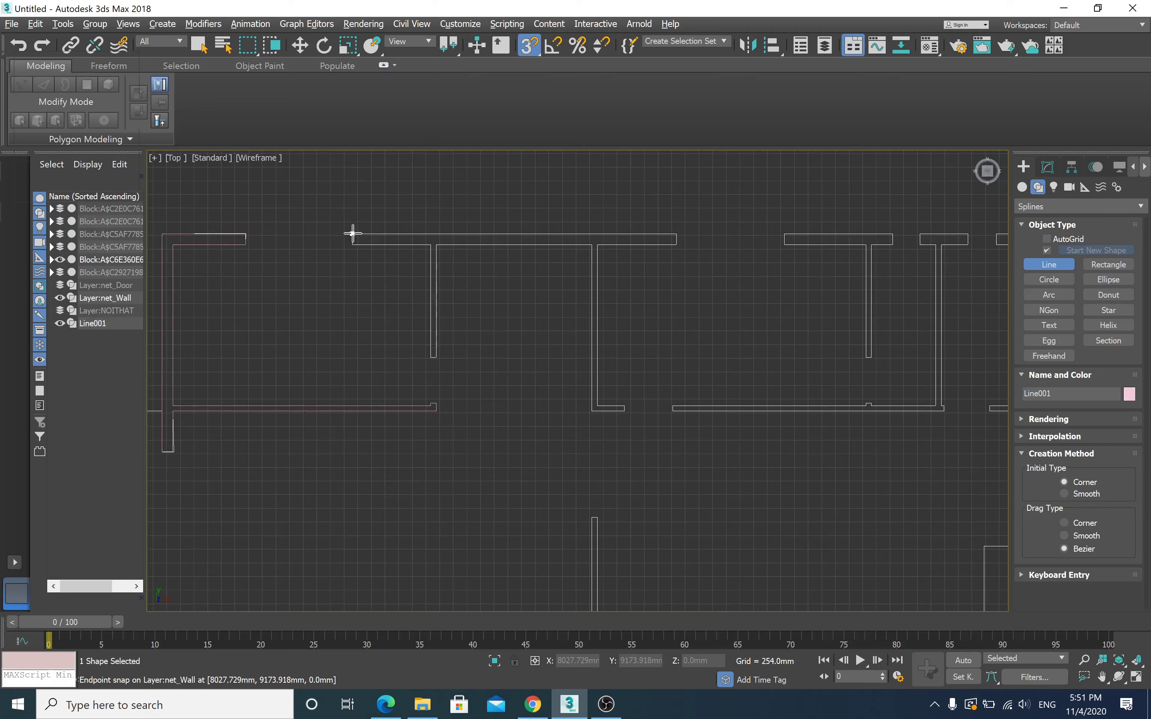
{"action": "left_click", "coordinate": [676, 234]}
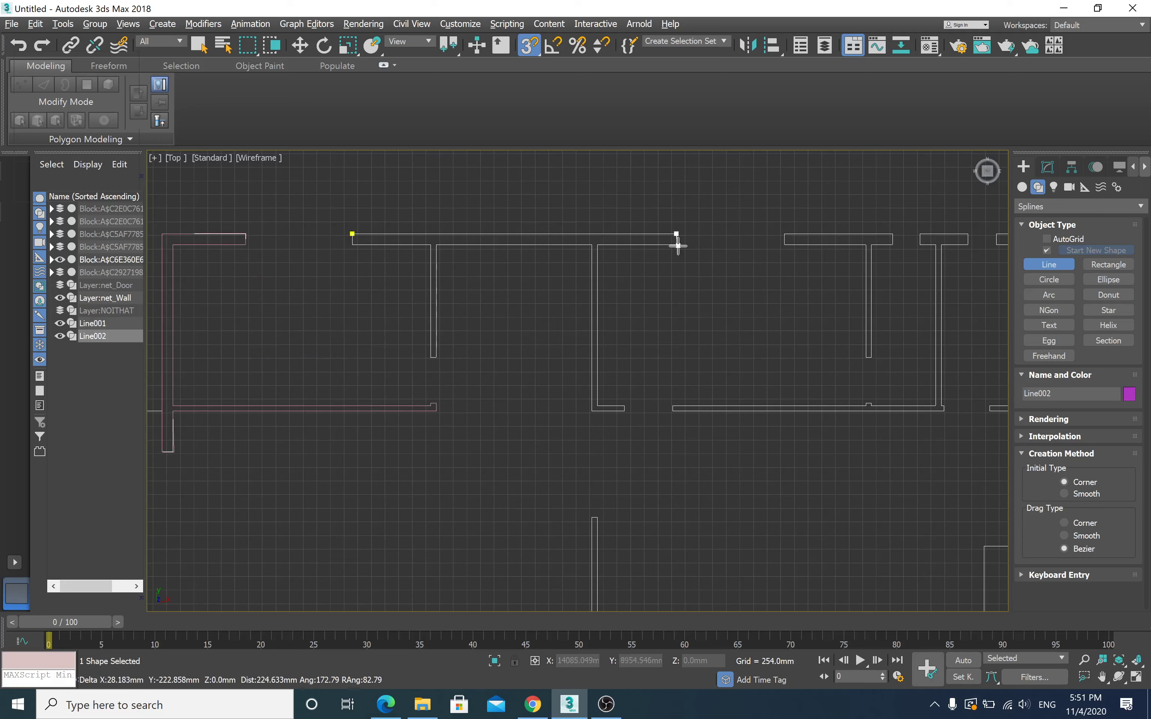
{"action": "left_click", "coordinate": [676, 245]}
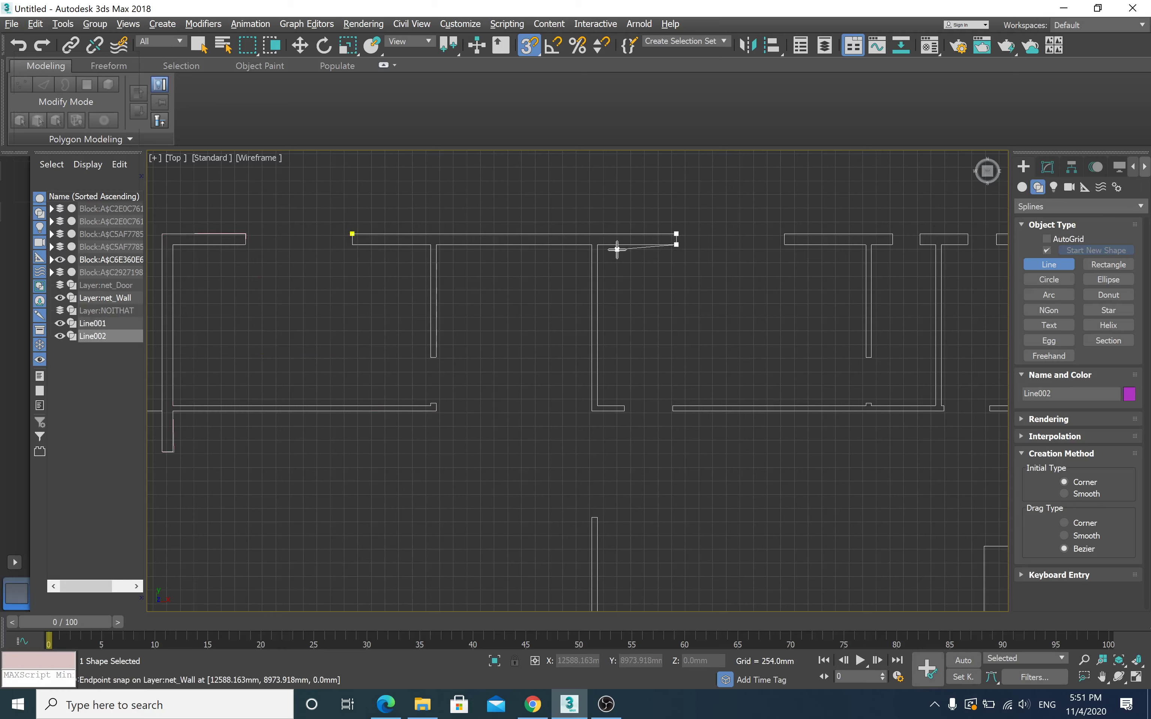
{"action": "left_click", "coordinate": [597, 245]}
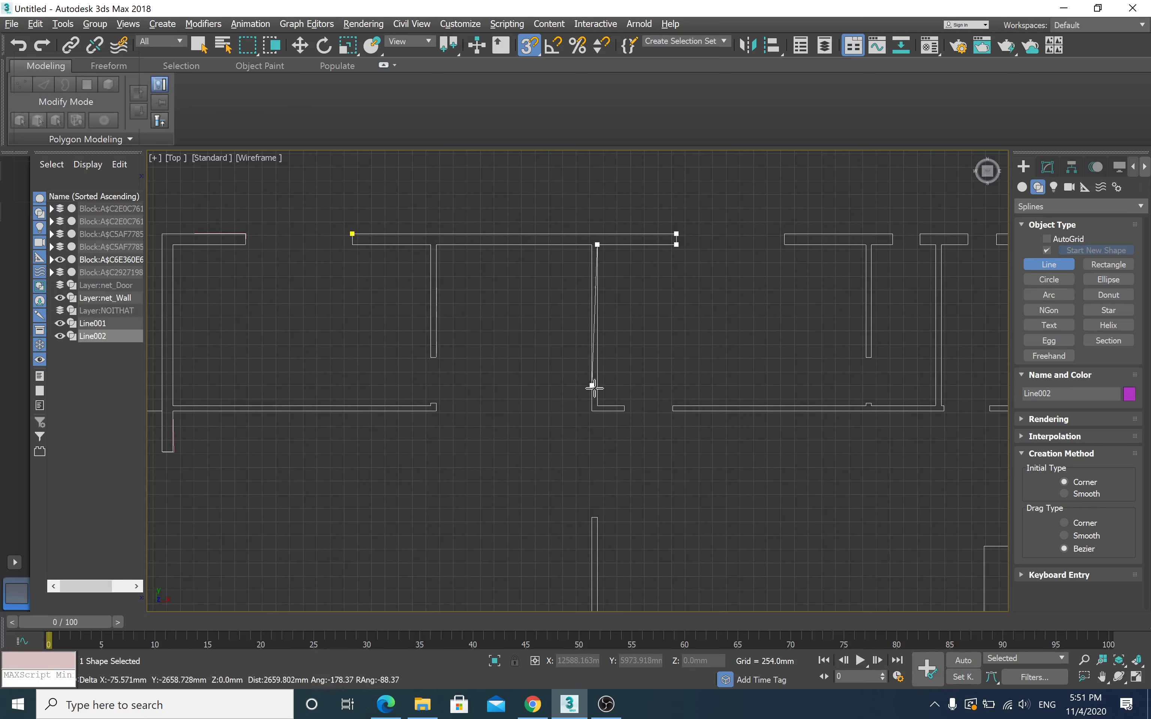
{"action": "left_click", "coordinate": [623, 406]}
{"action": "left_click", "coordinate": [624, 410]}
{"action": "left_click", "coordinate": [592, 410]}
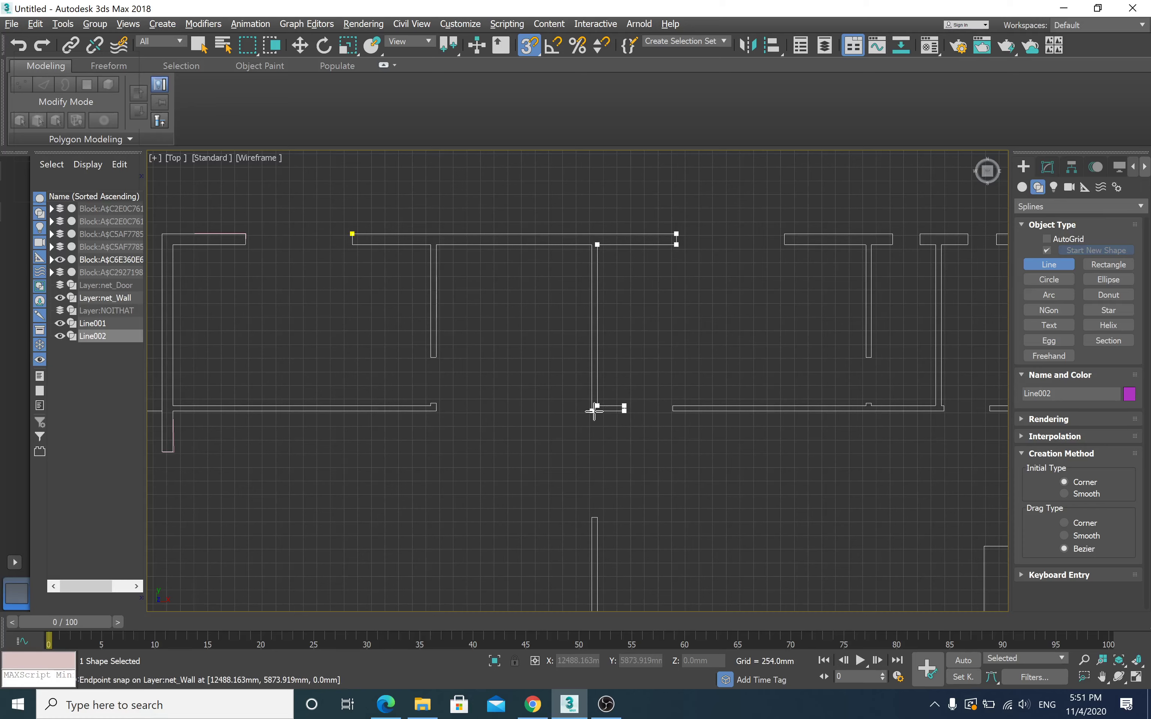
{"action": "left_click", "coordinate": [588, 324]}
Step: Trace up the partition's left side and back along the wall, closing it as Line002
{"action": "key", "text": "BackSpace"}
{"action": "left_click", "coordinate": [590, 246]}
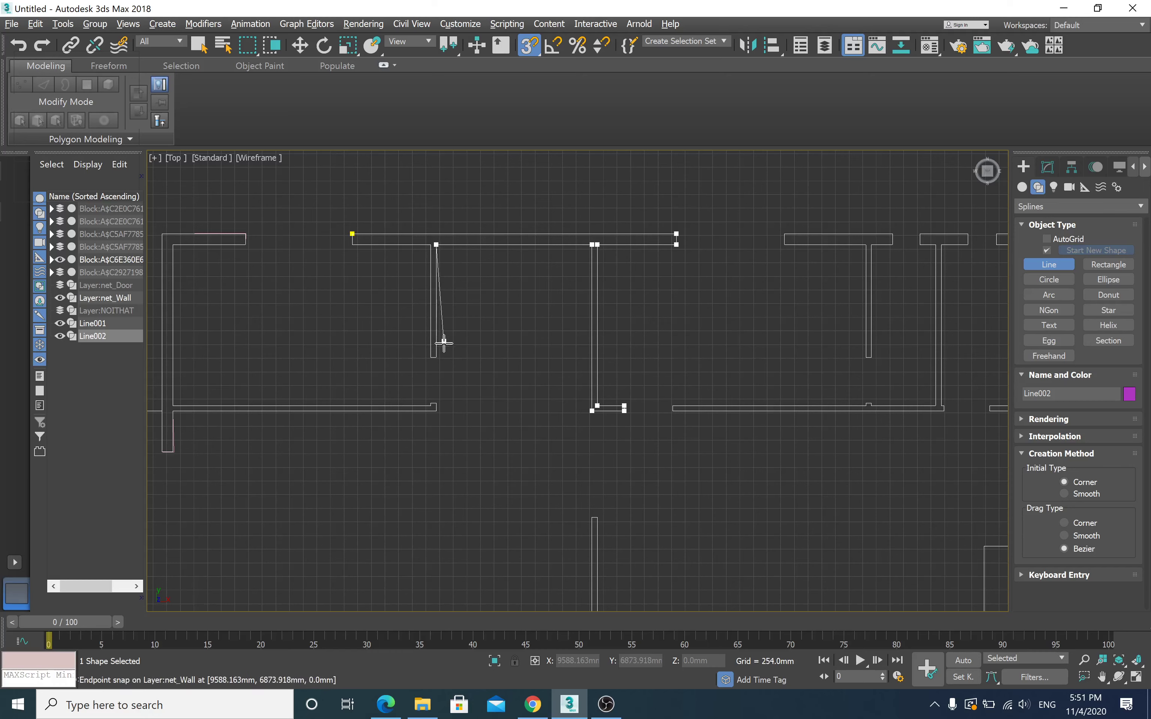
{"action": "scroll", "coordinate": [434, 365], "scroll_direction": "up", "scroll_amount": 3}
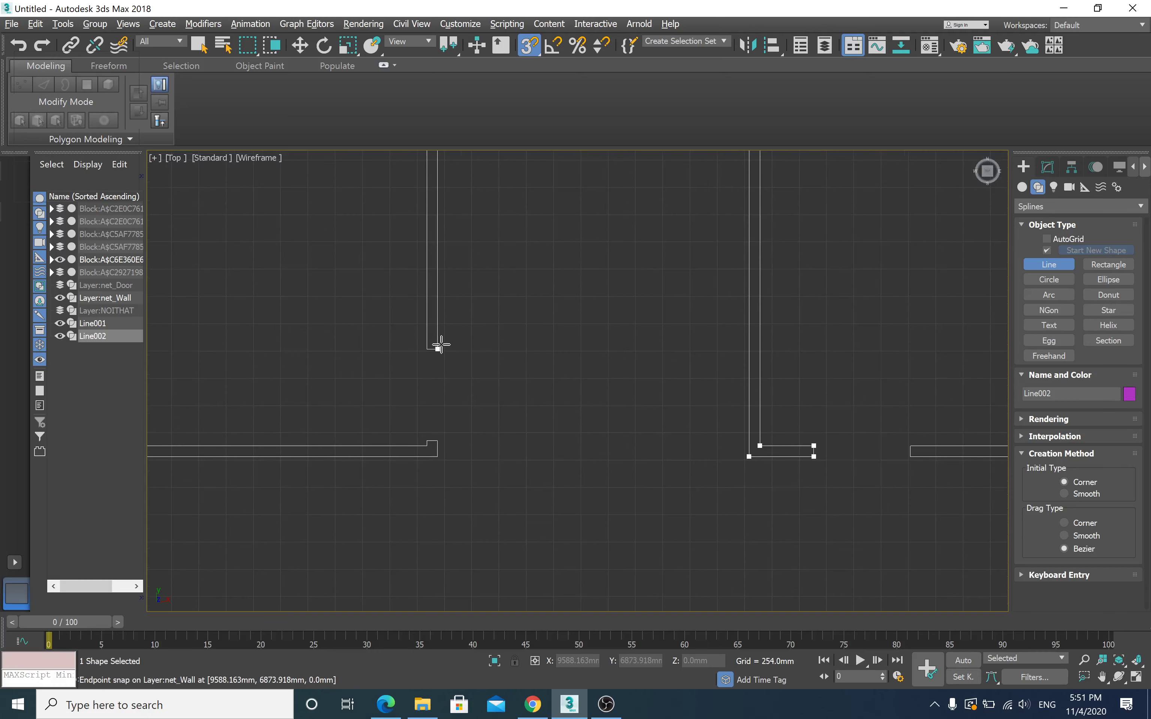
{"action": "middle_click_drag", "start_coordinate": [440, 344], "coordinate": [461, 448]}
{"action": "scroll", "coordinate": [458, 449], "scroll_direction": "up", "scroll_amount": 2}
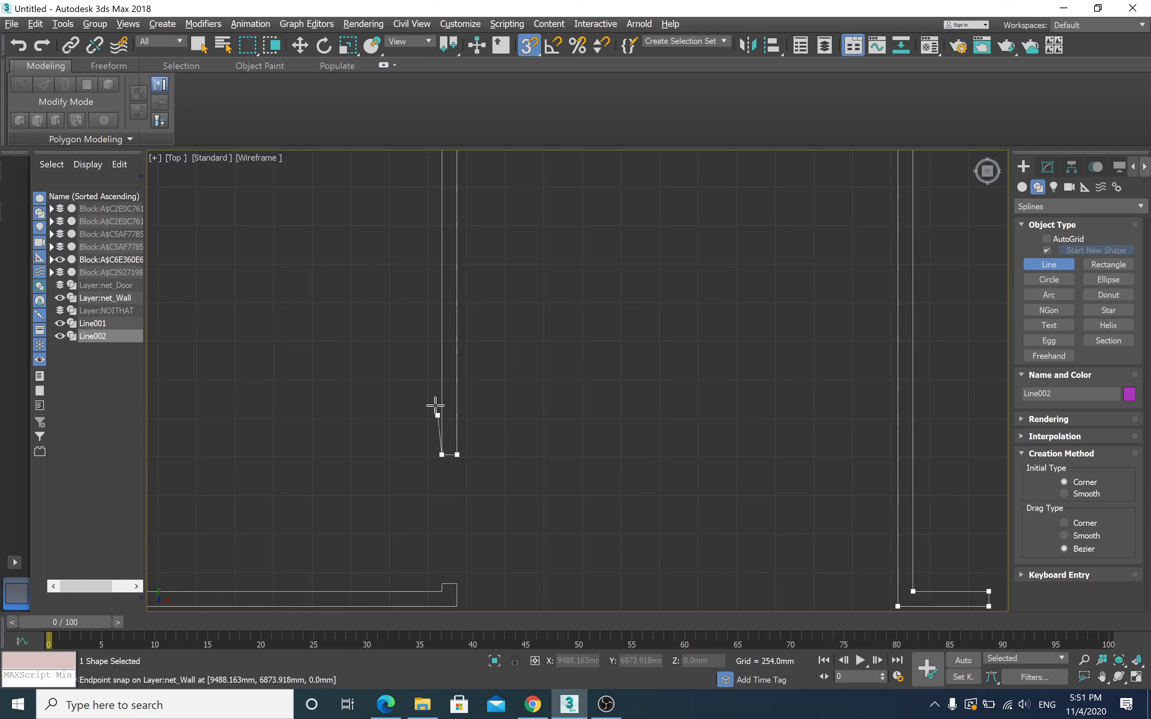
{"action": "middle_click_drag", "start_coordinate": [431, 383], "coordinate": [454, 489]}
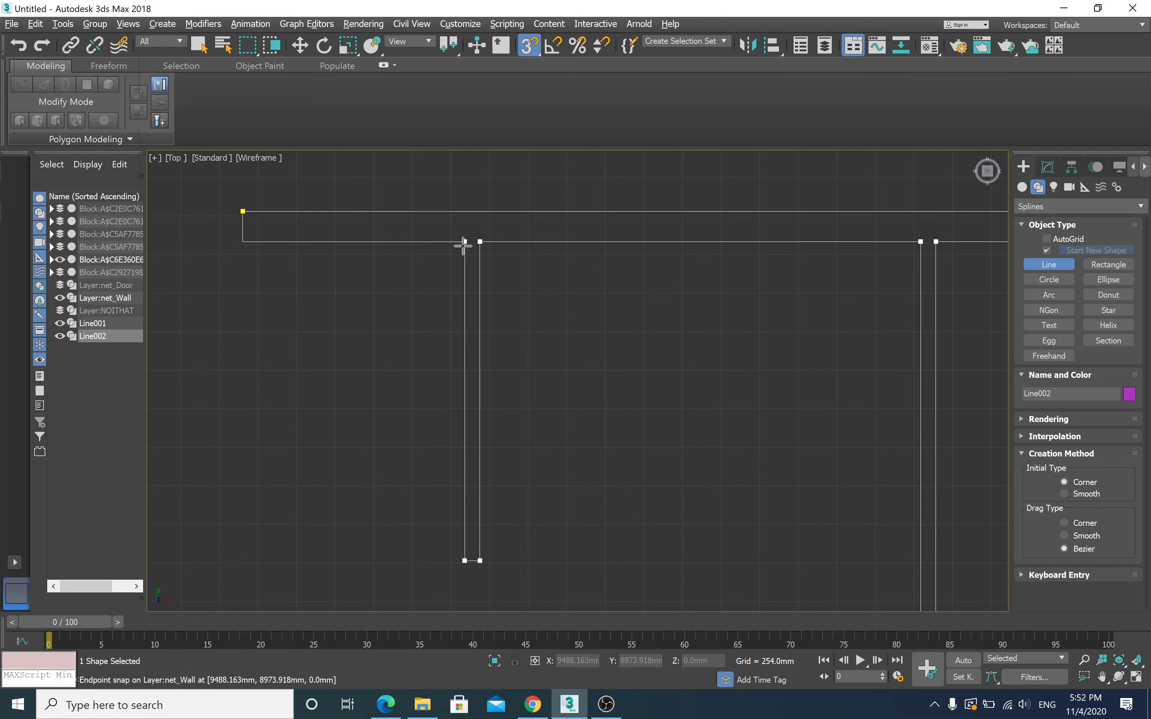
{"action": "left_click", "coordinate": [464, 242]}
{"action": "left_click", "coordinate": [243, 241]}
{"action": "left_click", "coordinate": [243, 211]}
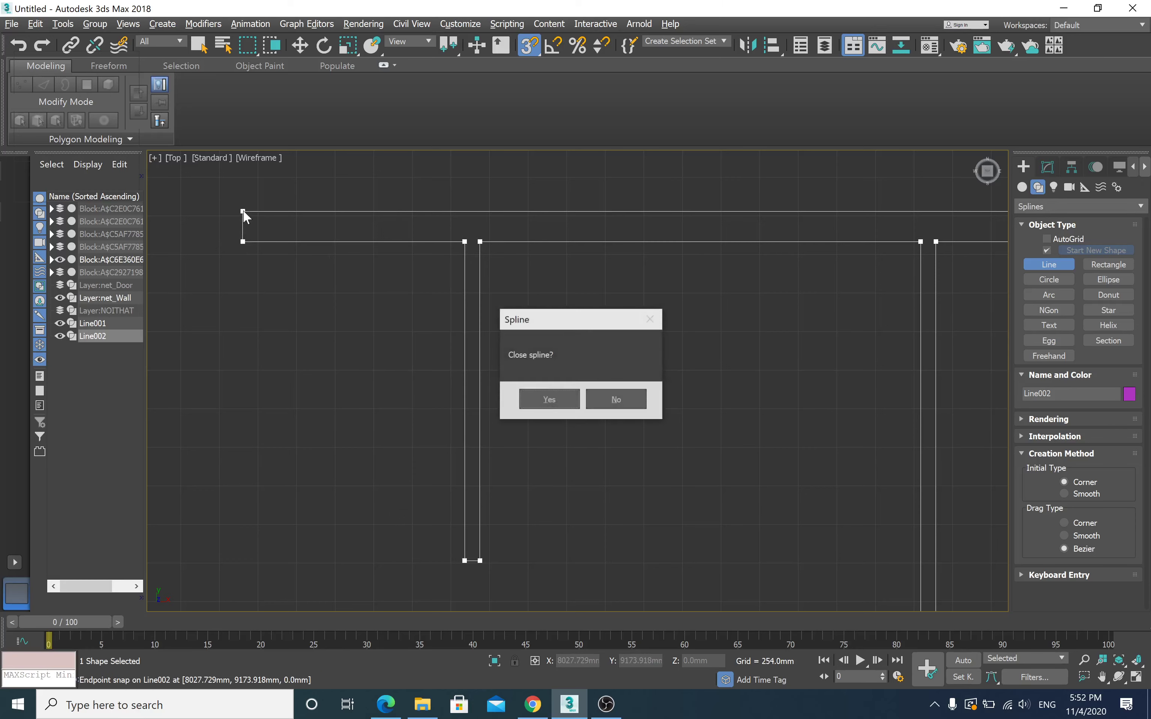
{"action": "left_click", "coordinate": [544, 400]}
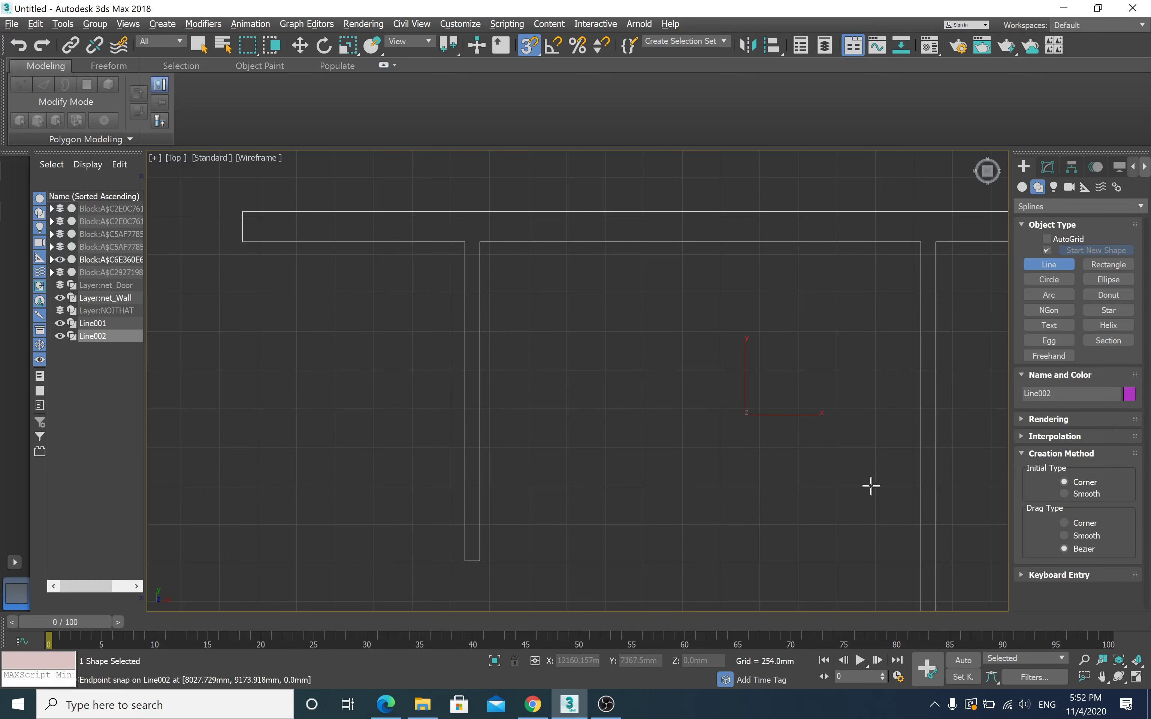
Step: Trace the T-shaped centre wall around its partition and close it as Line003
{"action": "mouse_move", "coordinate": [871, 486]}
{"action": "middle_mouse_down"}
{"action": "mouse_move", "coordinate": [766, 496]}
{"action": "mouse_move", "coordinate": [601, 457]}
{"action": "mouse_move", "coordinate": [628, 442]}
{"action": "mouse_move", "coordinate": [476, 351]}
{"action": "middle_mouse_up"}
{"action": "scroll", "coordinate": [601, 456], "scroll_direction": "down", "scroll_amount": 2}
{"action": "scroll", "coordinate": [602, 456], "scroll_direction": "down", "scroll_amount": 3}
{"action": "scroll", "coordinate": [603, 456], "scroll_direction": "down", "scroll_amount": 2}
{"action": "scroll", "coordinate": [477, 351], "scroll_direction": "up", "scroll_amount": 2}
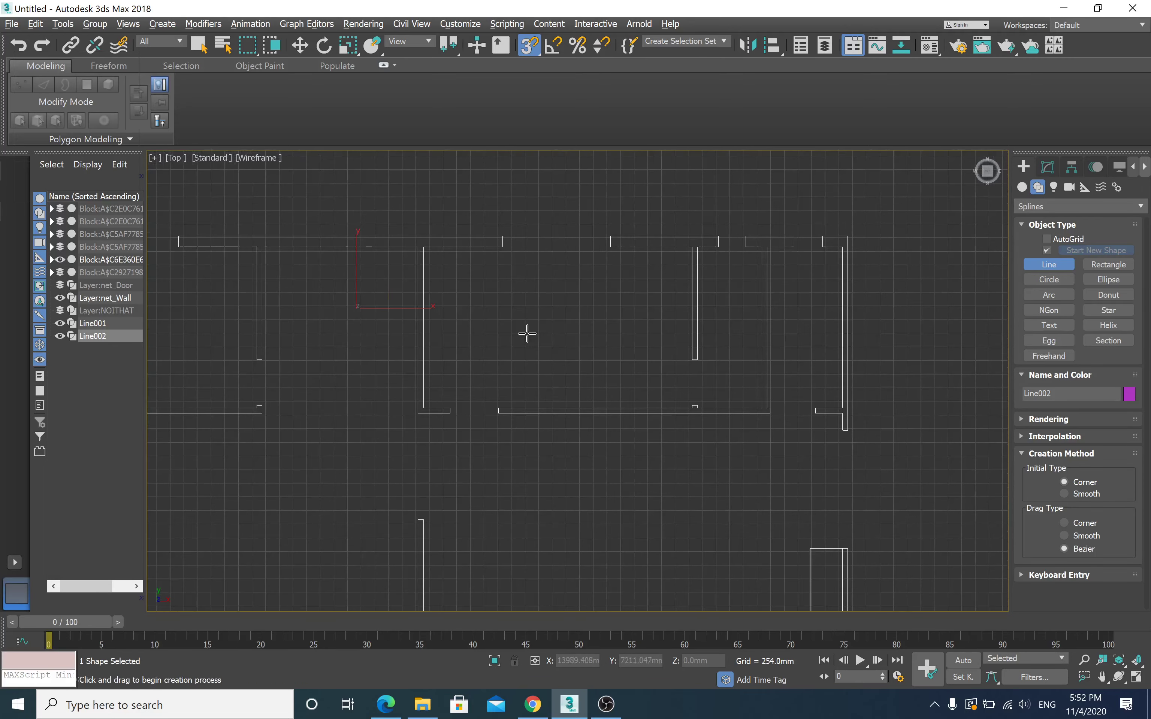
{"action": "scroll", "coordinate": [899, 293], "scroll_direction": "up", "scroll_amount": 2}
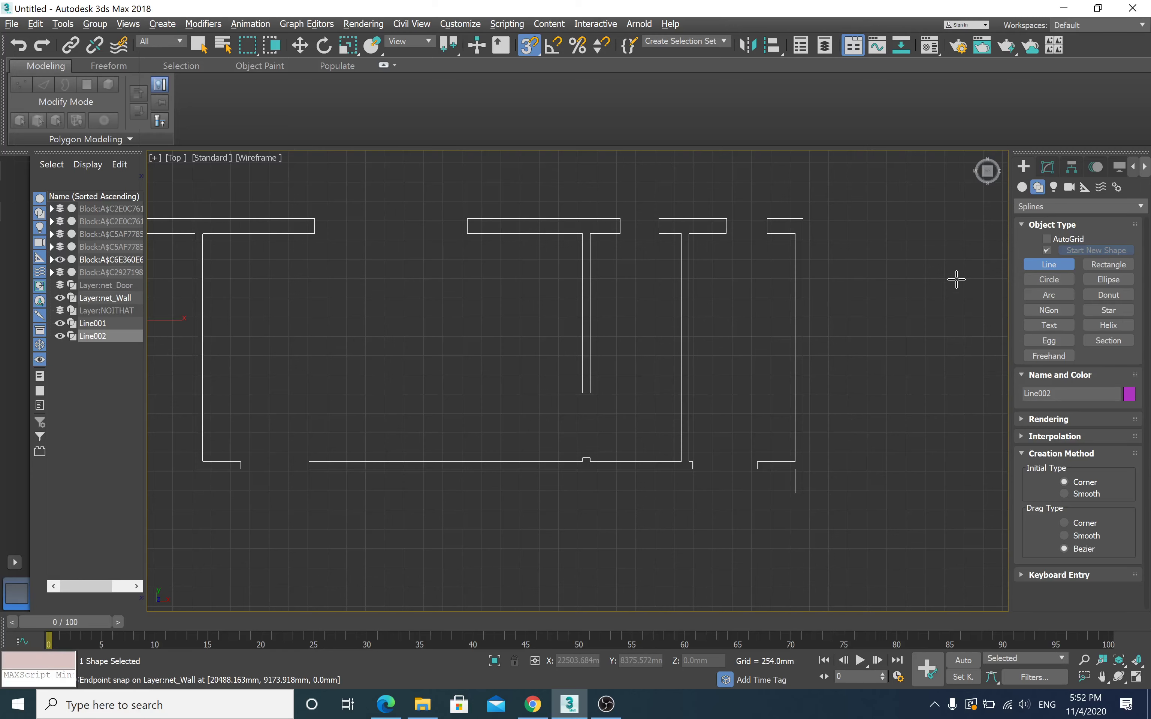
{"action": "left_click", "coordinate": [468, 219]}
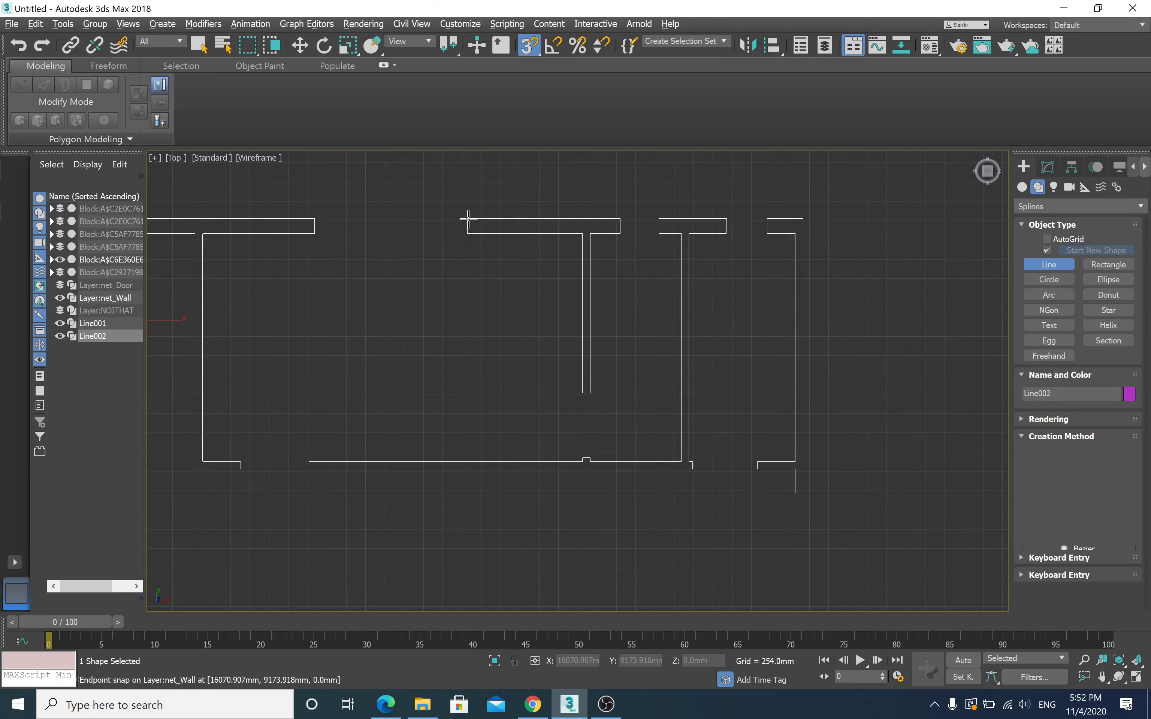
{"action": "left_click", "coordinate": [620, 218]}
{"action": "left_click", "coordinate": [590, 234]}
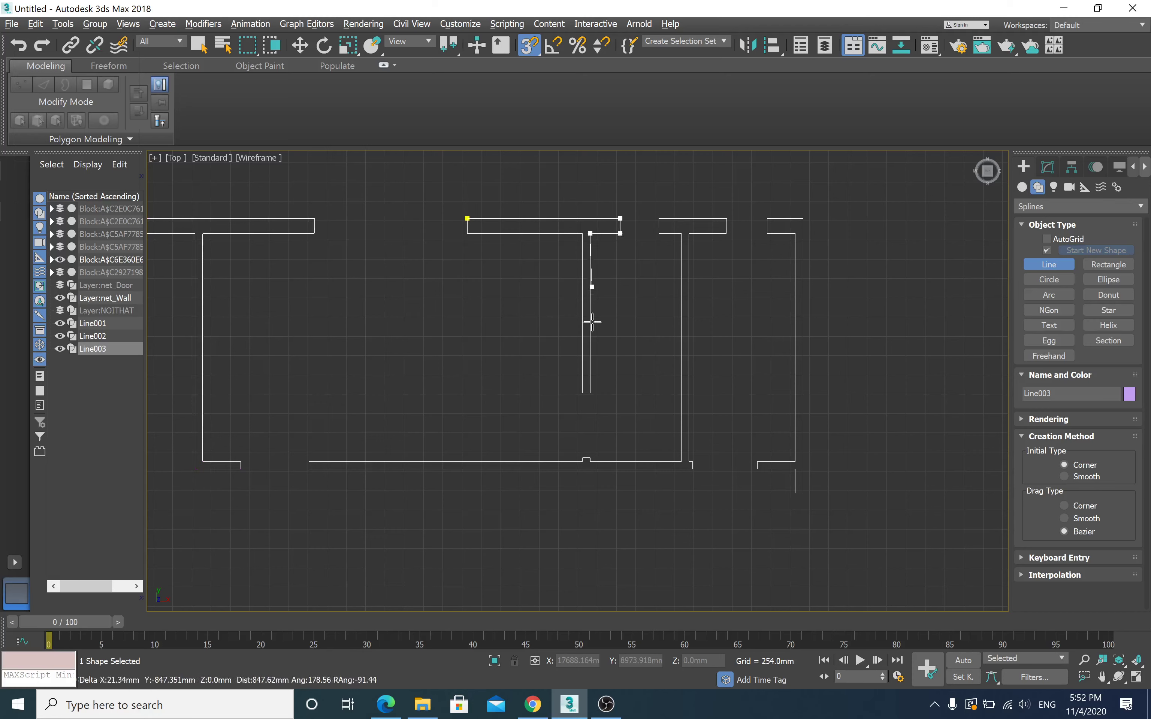
{"action": "left_click", "coordinate": [590, 393]}
{"action": "left_click", "coordinate": [582, 393]}
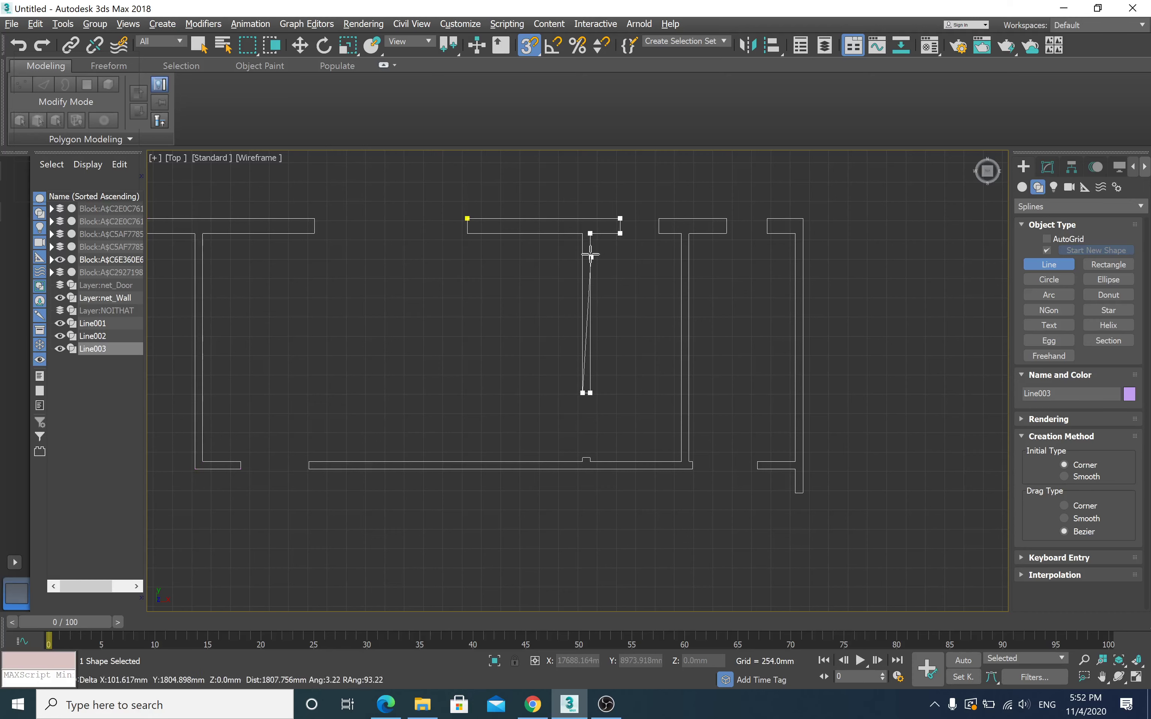
{"action": "left_click", "coordinate": [582, 234]}
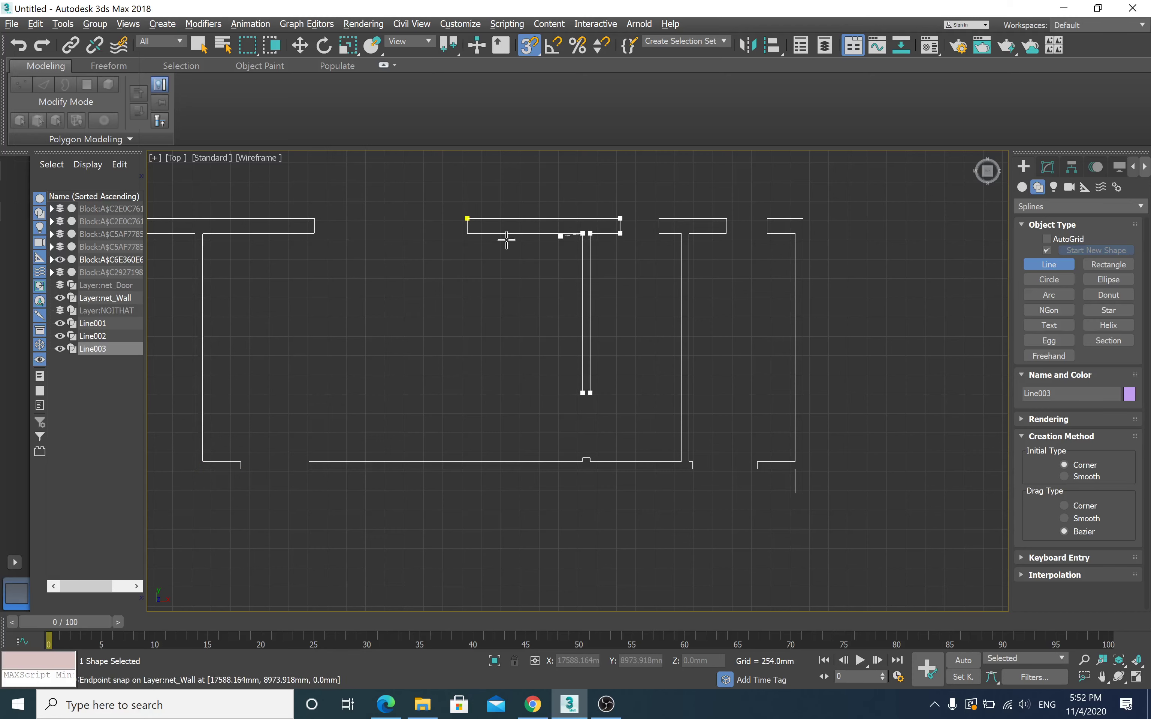
{"action": "left_click", "coordinate": [468, 233]}
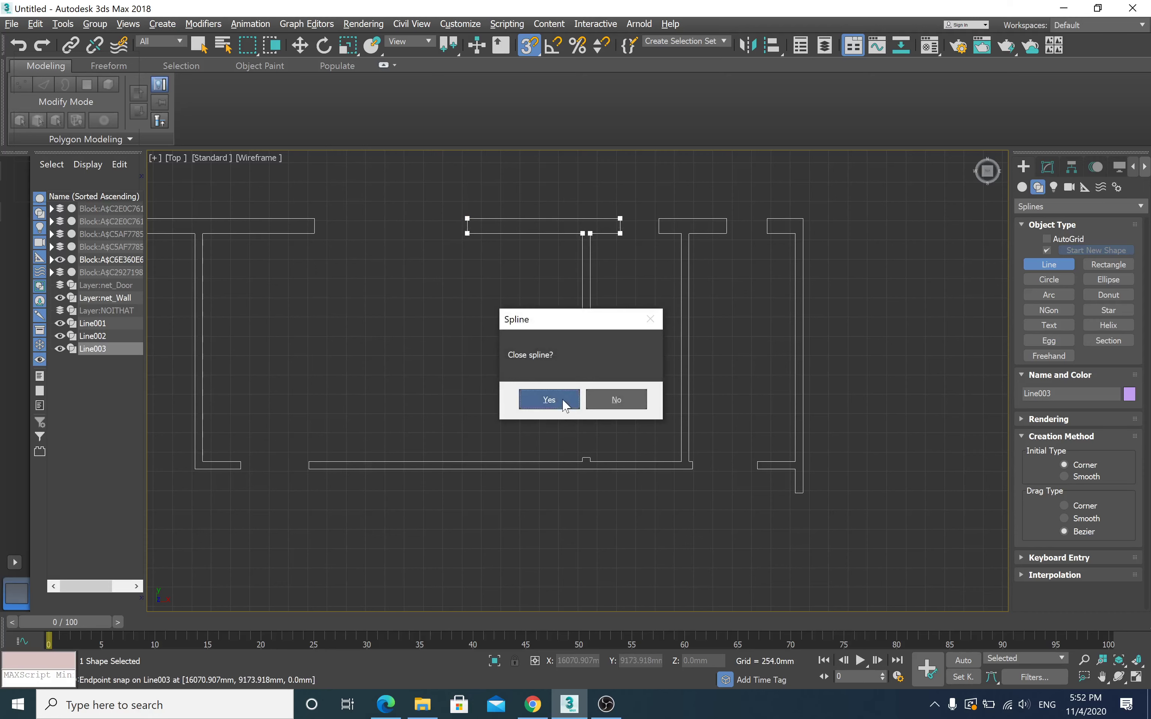
{"action": "left_click", "coordinate": [561, 402]}
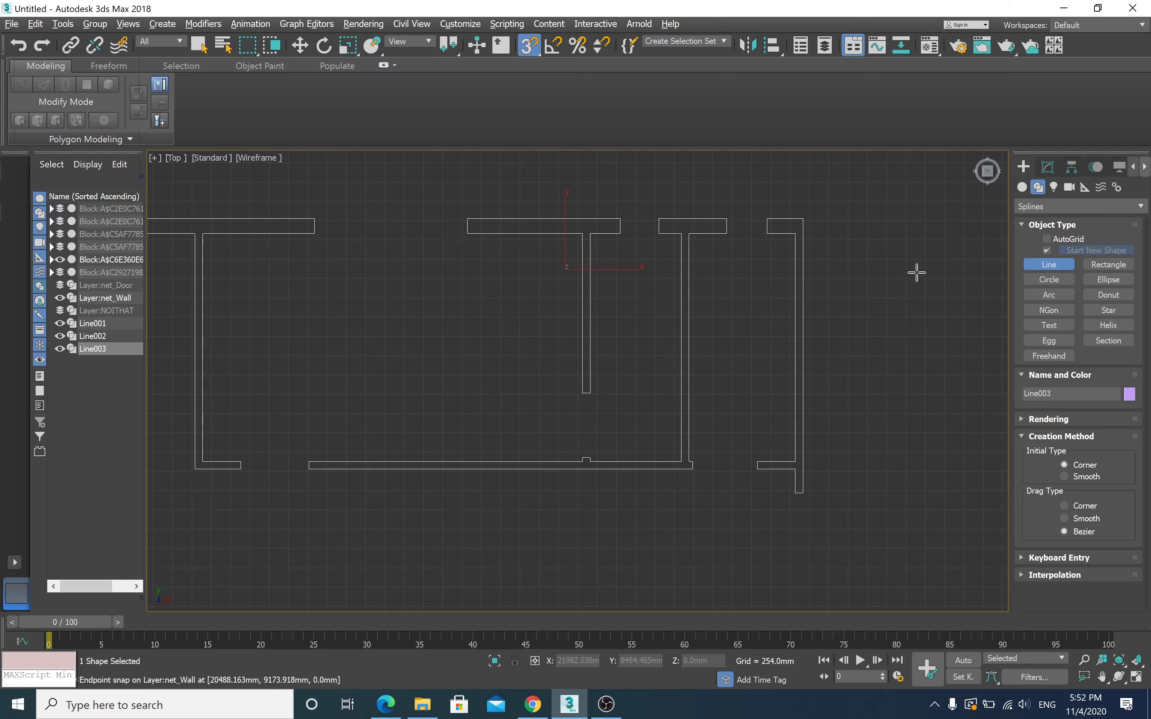
Step: Begin Line004 around the next wall cap and down its stem to the bottom wall's left end
{"action": "left_click", "coordinate": [658, 218]}
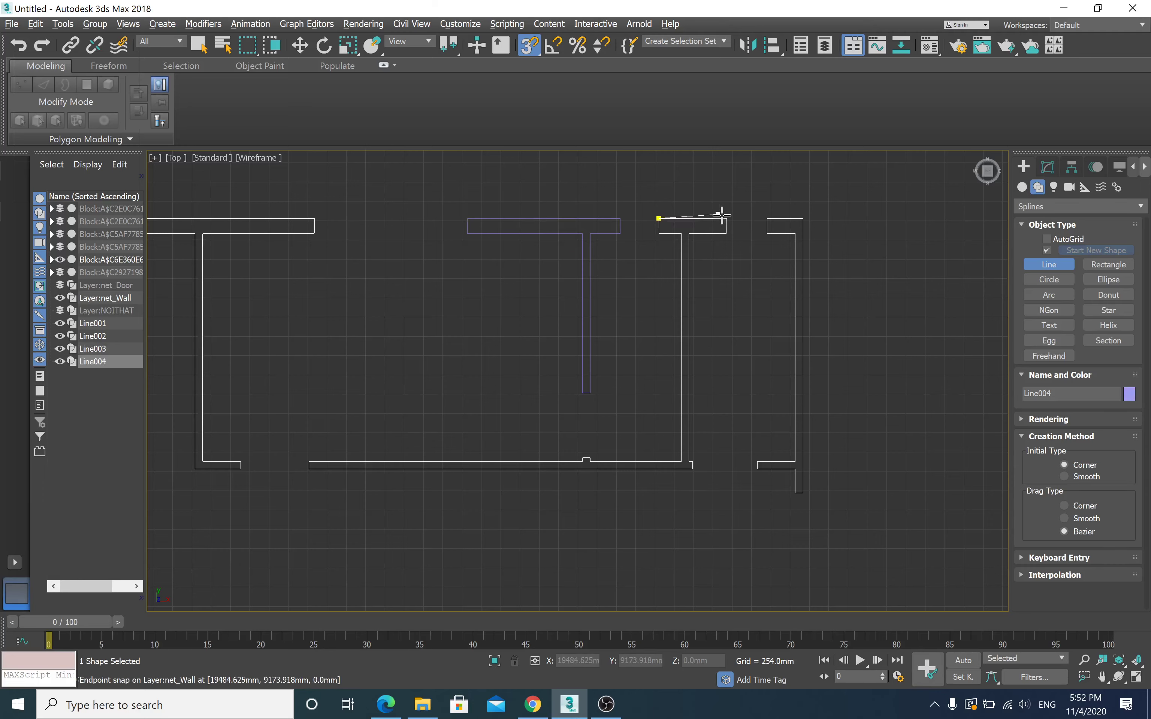
{"action": "left_click", "coordinate": [727, 218]}
{"action": "left_click", "coordinate": [727, 234]}
{"action": "left_click", "coordinate": [689, 233]}
{"action": "scroll", "coordinate": [690, 465], "scroll_direction": "down", "scroll_amount": 3}
{"action": "scroll", "coordinate": [690, 465], "scroll_direction": "up", "scroll_amount": 3}
{"action": "scroll", "coordinate": [690, 465], "scroll_direction": "up", "scroll_amount": 5}
{"action": "scroll", "coordinate": [690, 465], "scroll_direction": "up", "scroll_amount": 4}
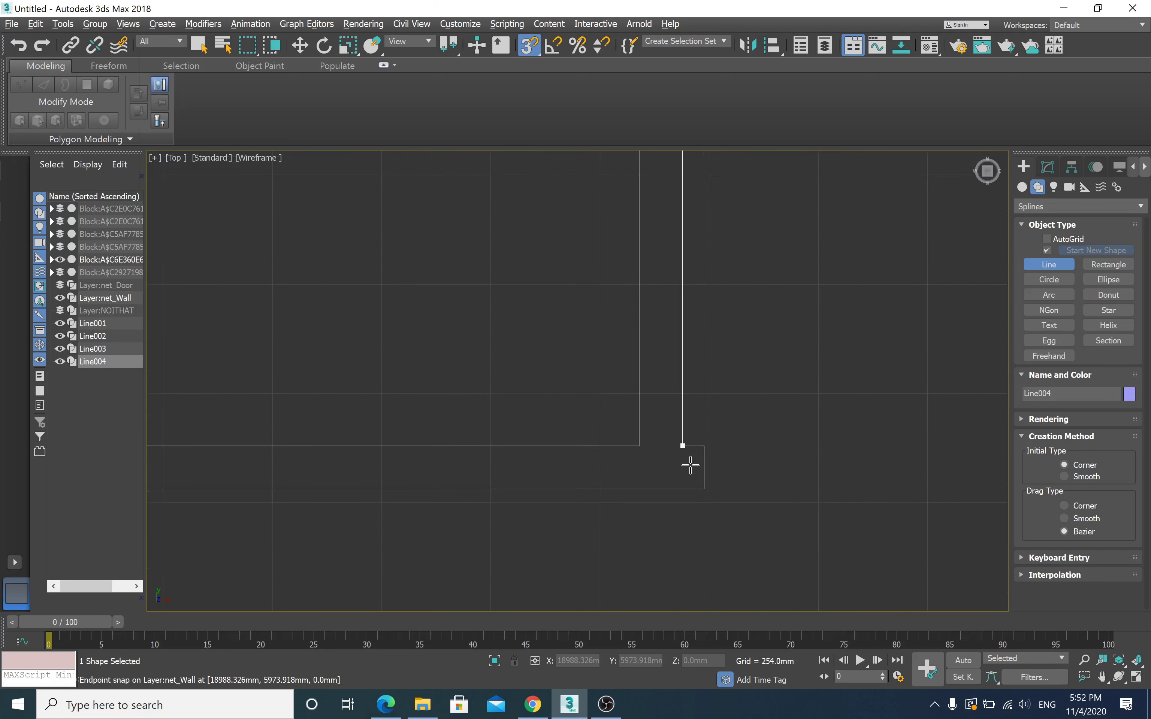
{"action": "left_click", "coordinate": [683, 446]}
{"action": "scroll", "coordinate": [703, 488], "scroll_direction": "down", "scroll_amount": 2}
{"action": "scroll", "coordinate": [703, 489], "scroll_direction": "down", "scroll_amount": 2}
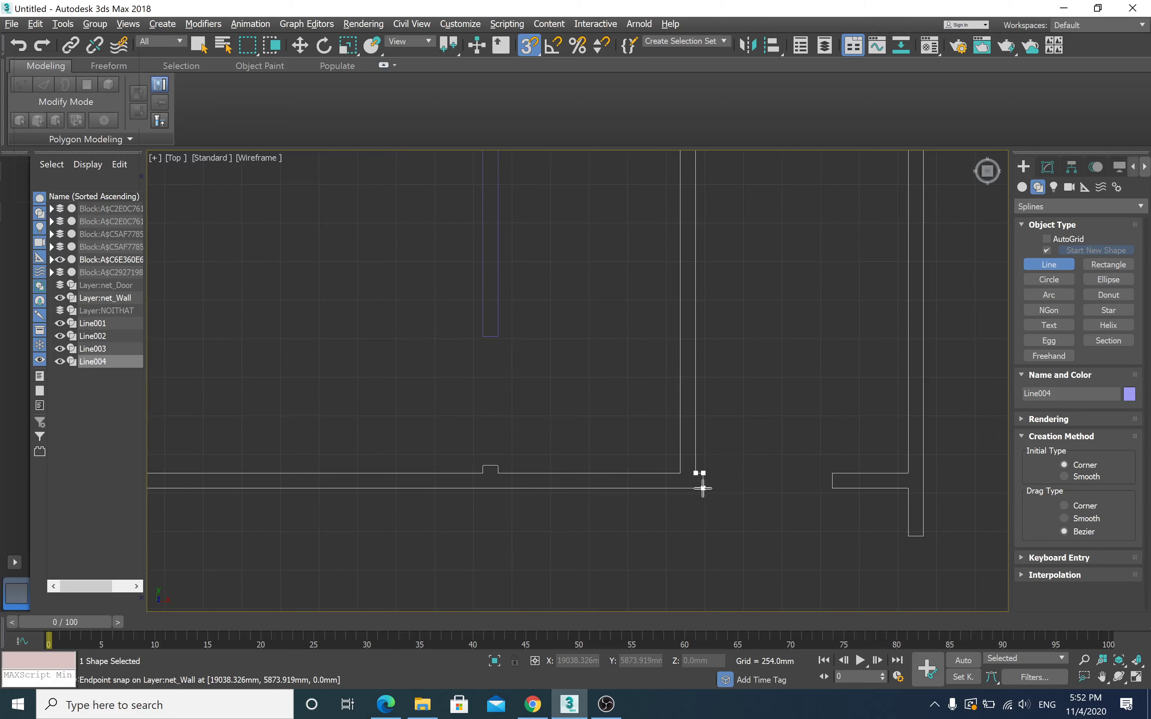
{"action": "scroll", "coordinate": [703, 488], "scroll_direction": "down", "scroll_amount": 2}
{"action": "middle_click_drag", "start_coordinate": [703, 488], "coordinate": [756, 481]}
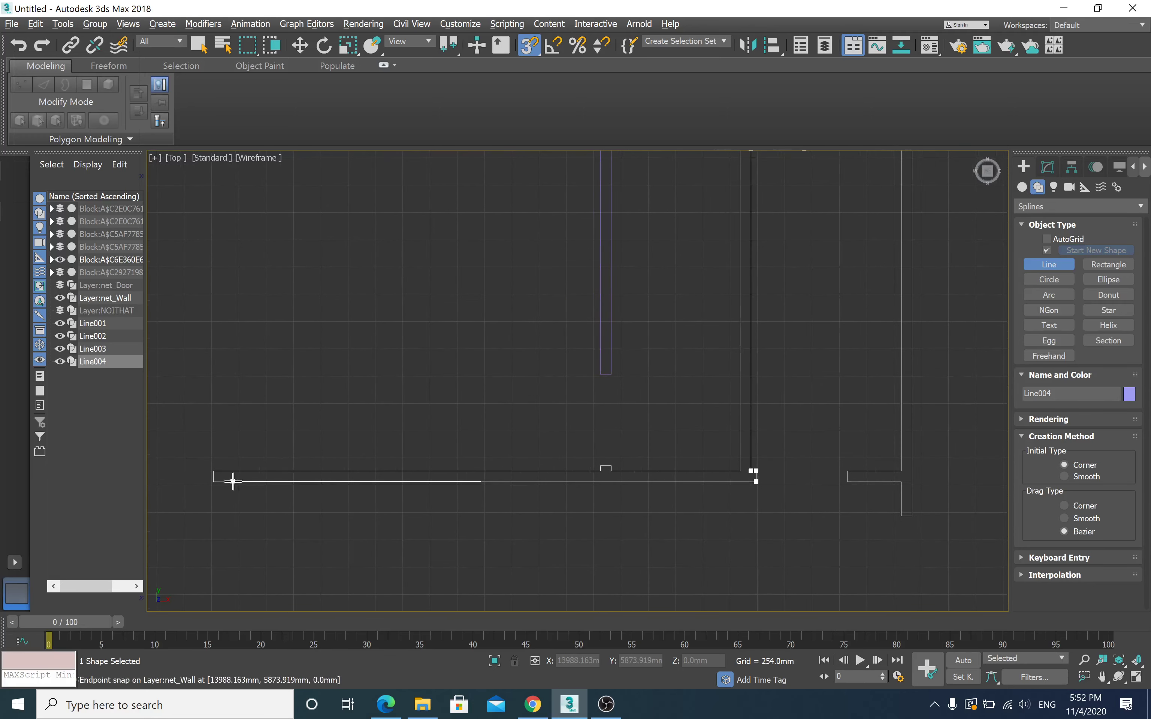
{"action": "left_click", "coordinate": [212, 471]}
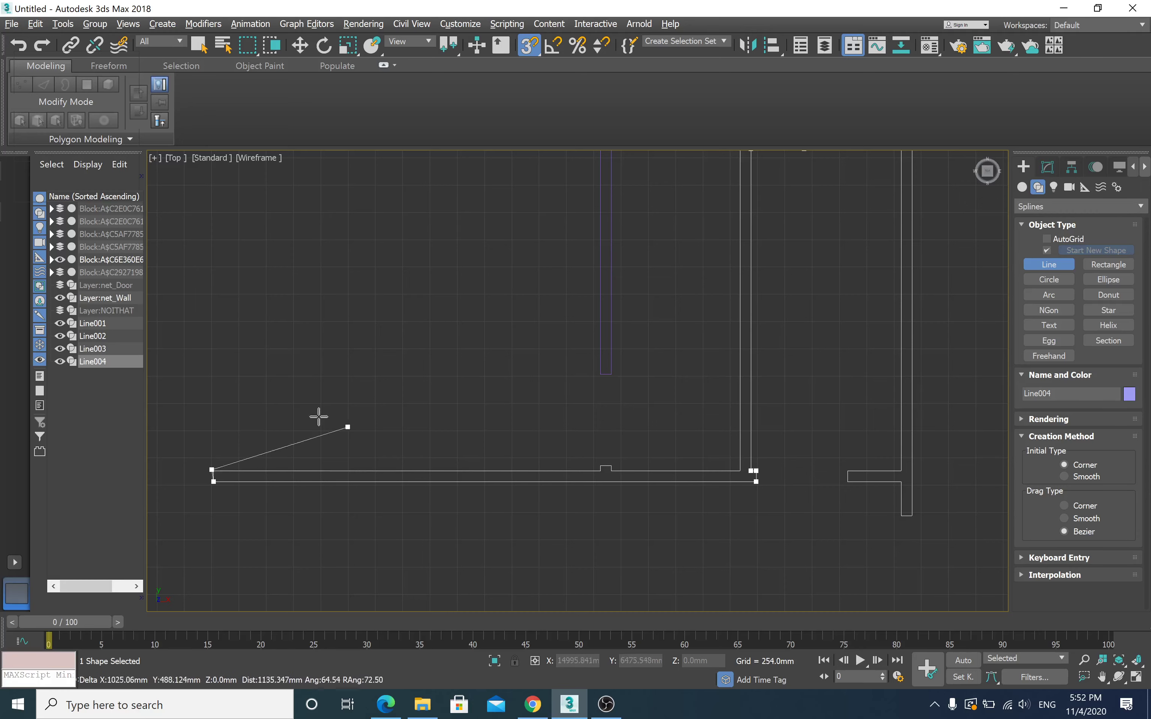
{"action": "left_click", "coordinate": [191, 396]}
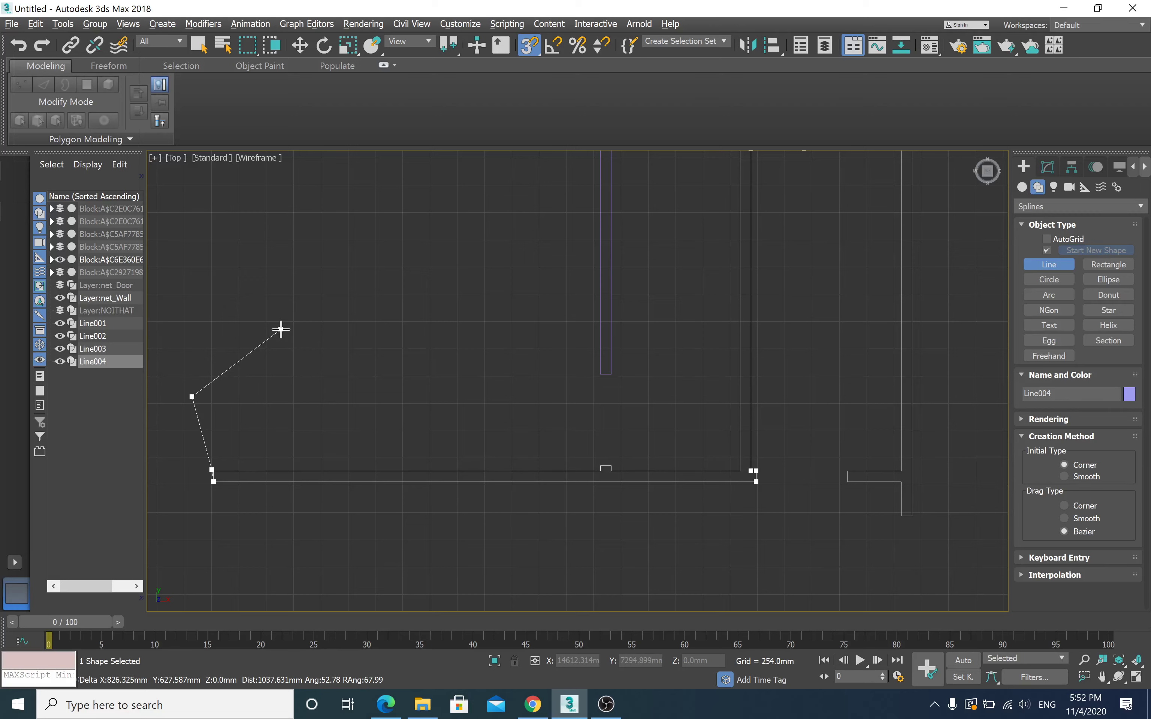
{"action": "key", "text": "BackSpace"}
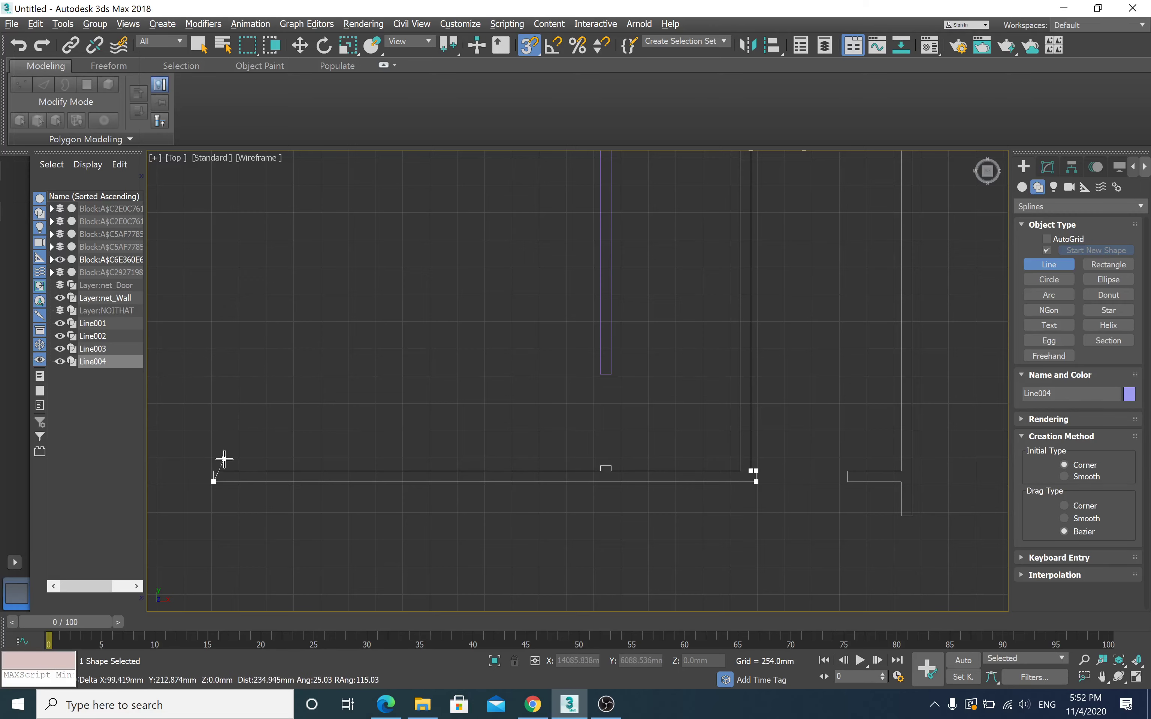
Step: Trace the bottom wall's notch and inner corner back up the stem, closing Line004
{"action": "scroll", "coordinate": [223, 458], "scroll_direction": "up", "scroll_amount": 4}
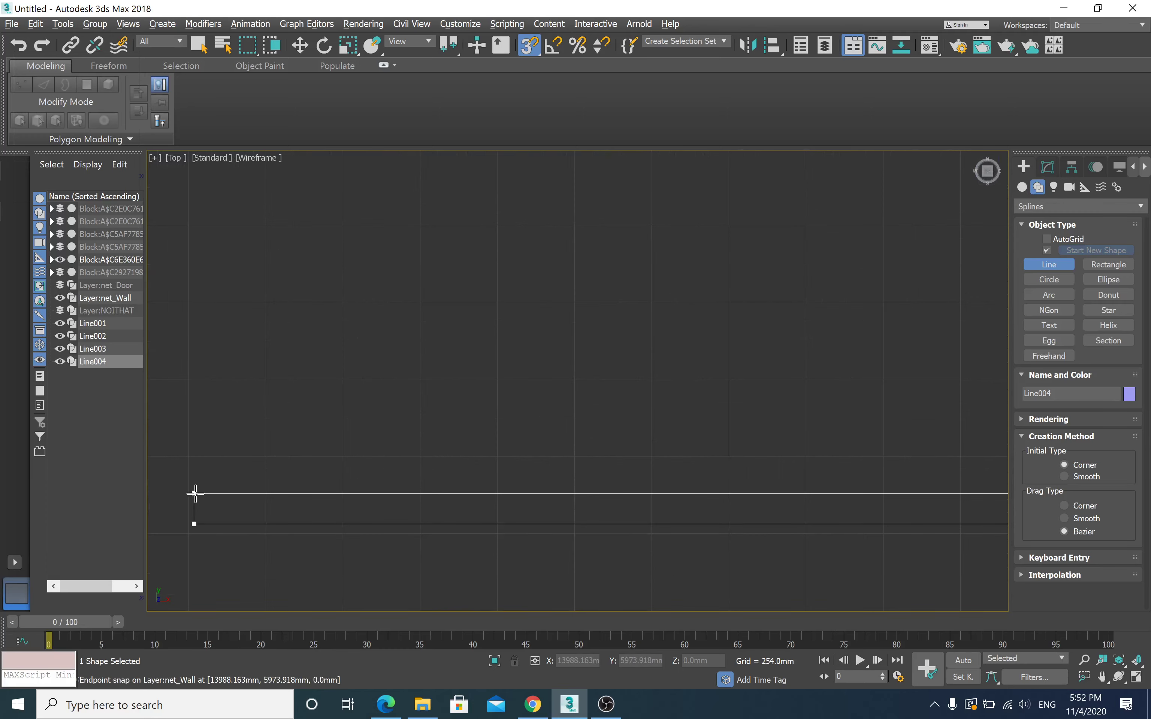
{"action": "scroll", "coordinate": [642, 488], "scroll_direction": "down", "scroll_amount": 4}
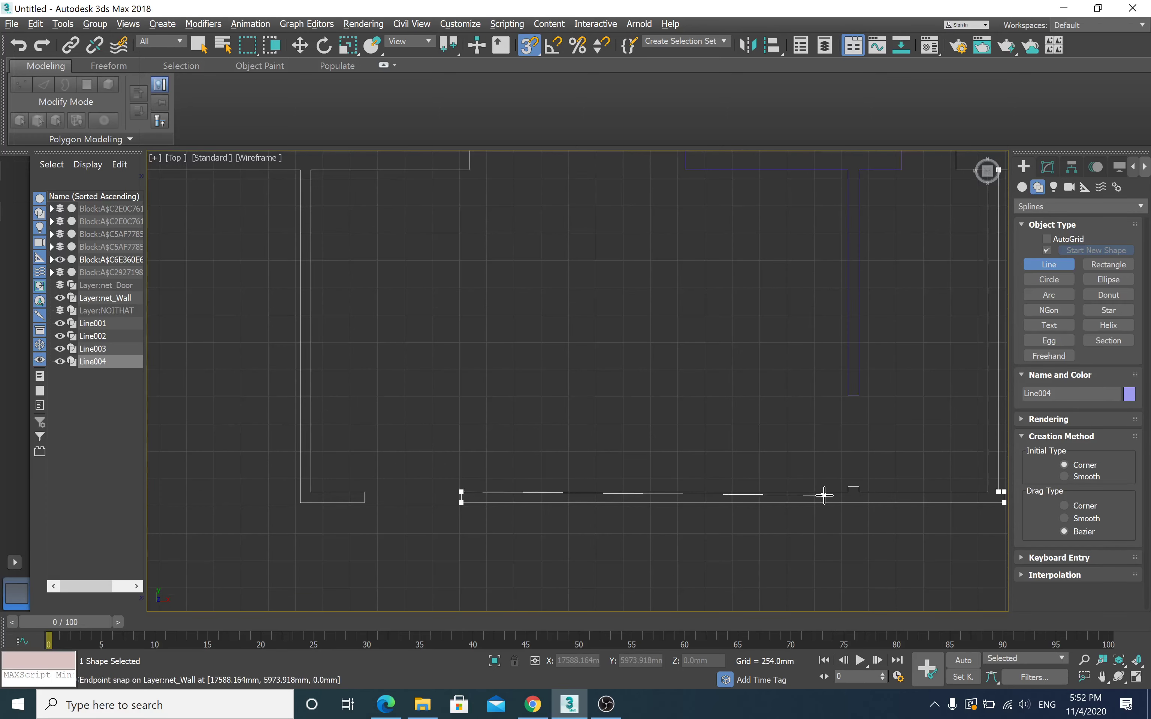
{"action": "scroll", "coordinate": [853, 490], "scroll_direction": "up", "scroll_amount": 2}
{"action": "scroll", "coordinate": [852, 489], "scroll_direction": "up", "scroll_amount": 3}
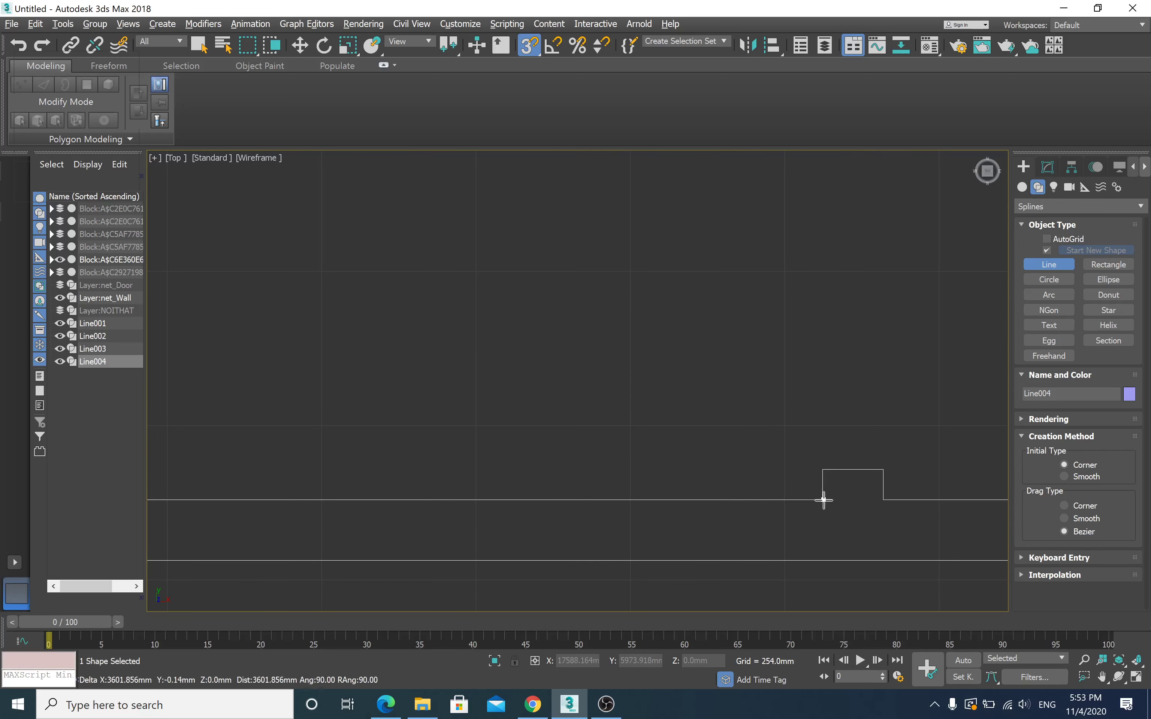
{"action": "left_click", "coordinate": [823, 500]}
{"action": "left_click", "coordinate": [823, 469]}
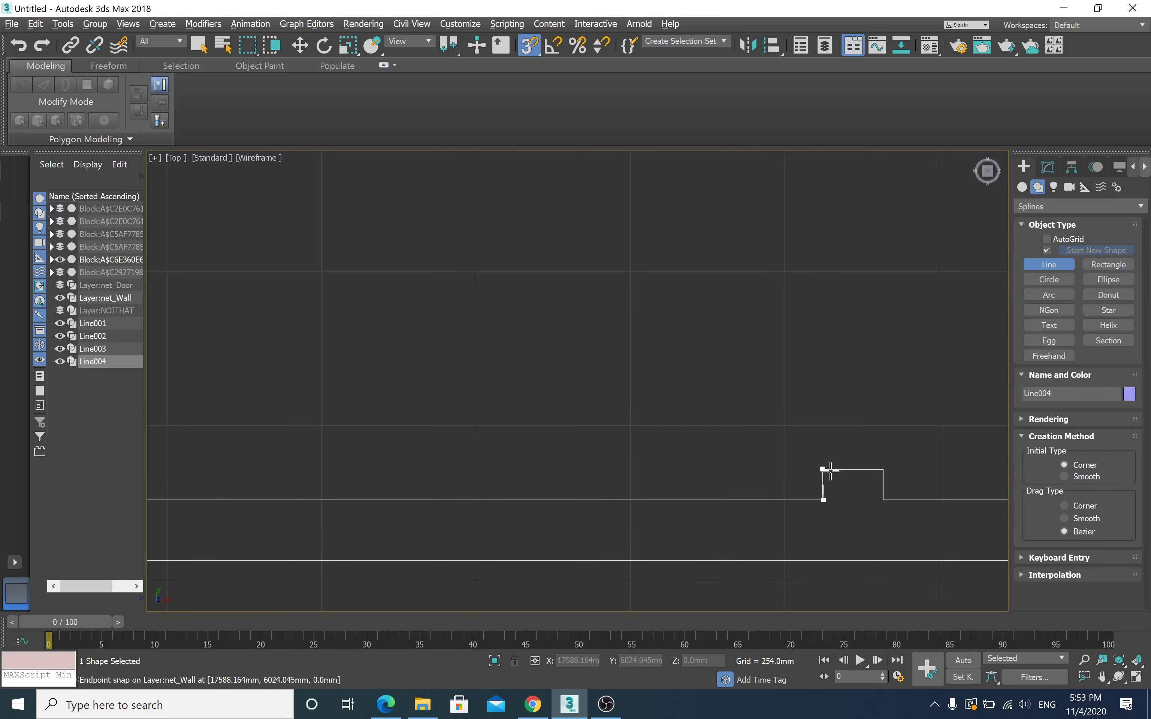
{"action": "left_click", "coordinate": [883, 469]}
{"action": "scroll", "coordinate": [883, 499], "scroll_direction": "down", "scroll_amount": 4}
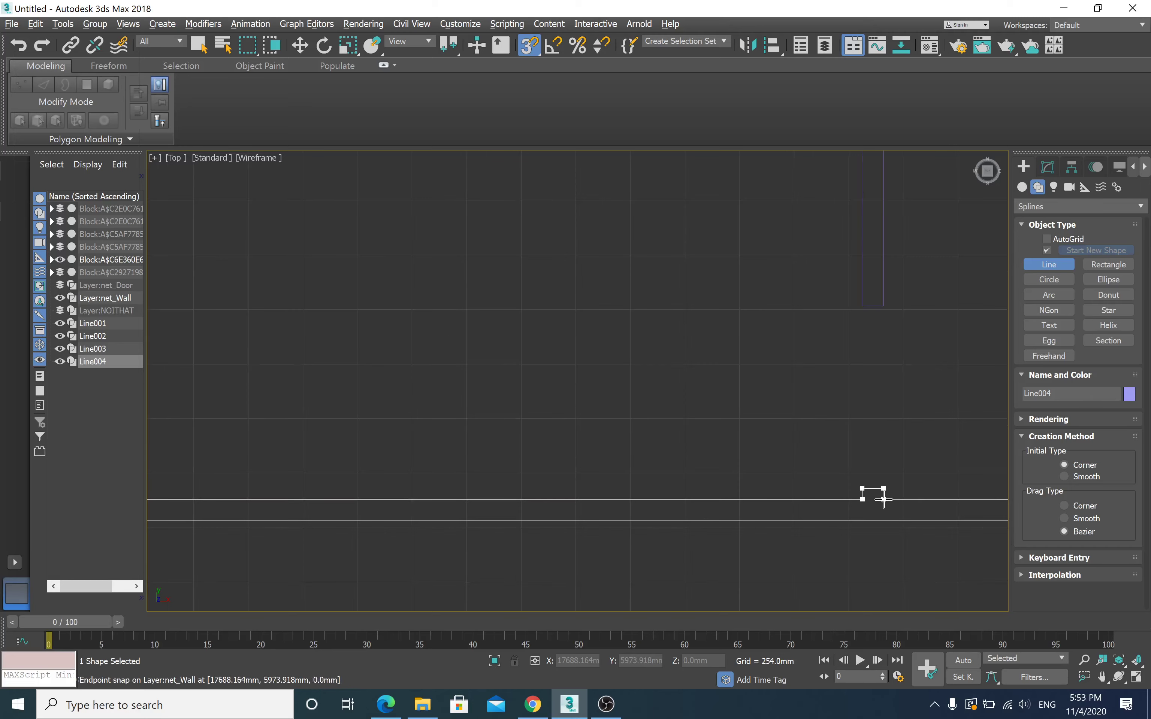
{"action": "middle_click_drag", "start_coordinate": [896, 492], "coordinate": [593, 470]}
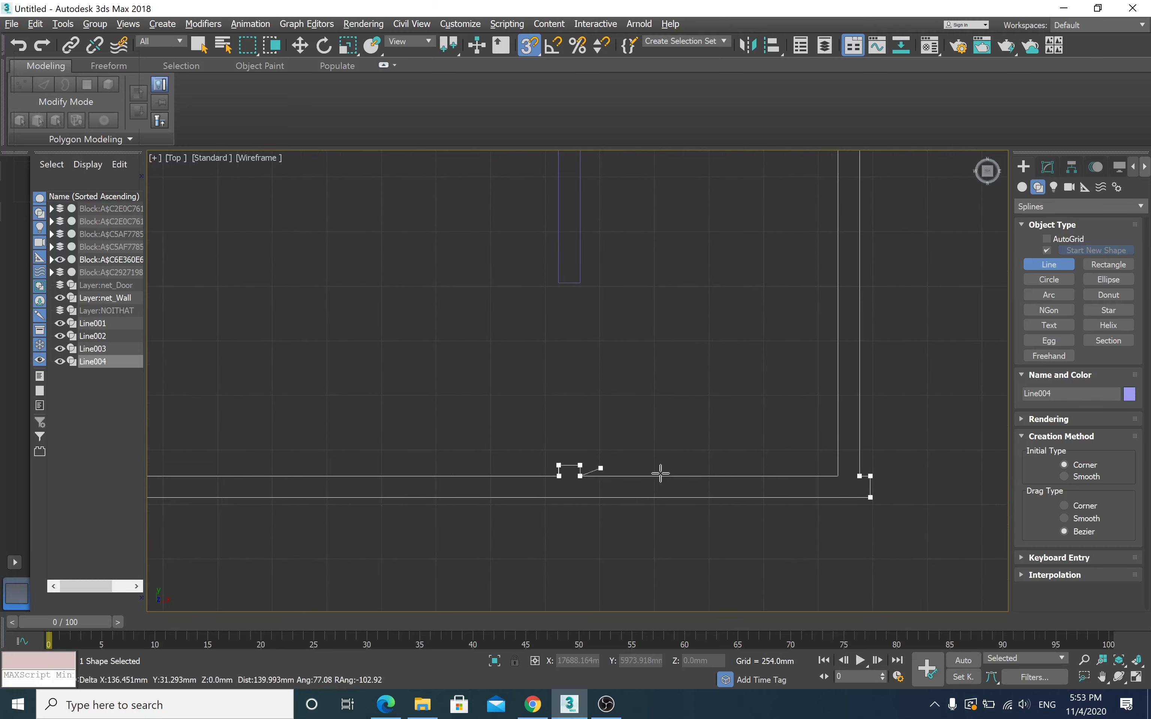
{"action": "left_click", "coordinate": [838, 476]}
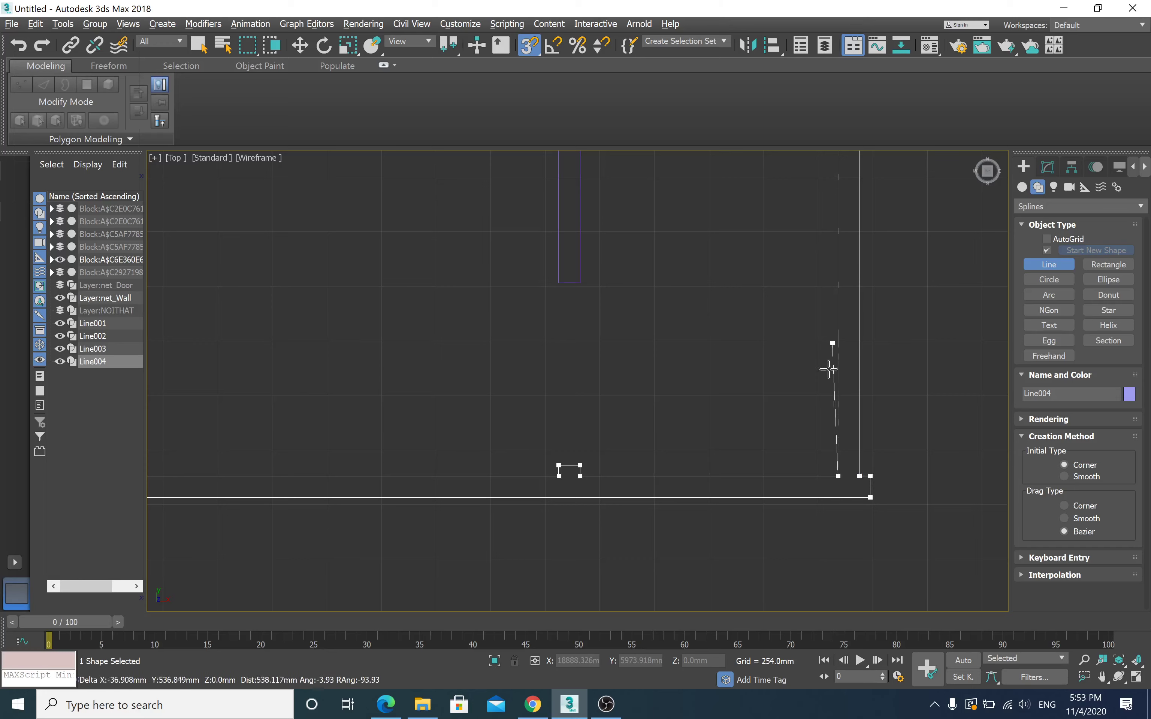
{"action": "middle_click_drag", "start_coordinate": [820, 441], "coordinate": [784, 552]}
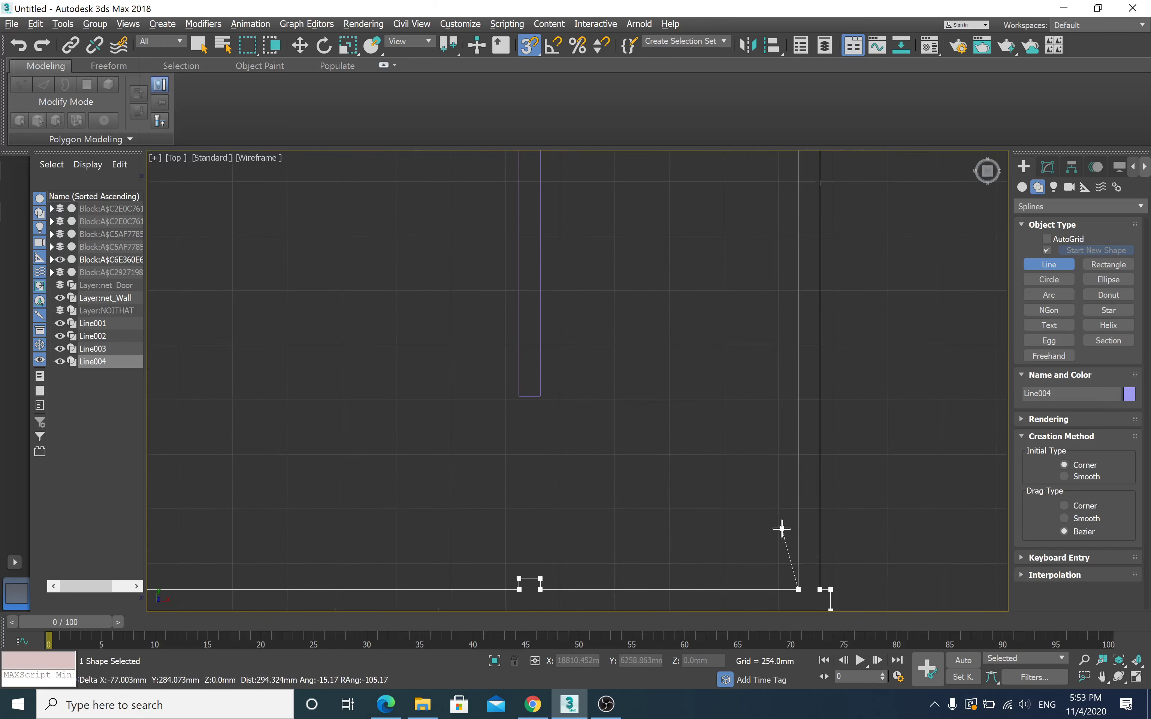
{"action": "scroll", "coordinate": [778, 527], "scroll_direction": "down", "scroll_amount": 3}
{"action": "left_click", "coordinate": [783, 448]}
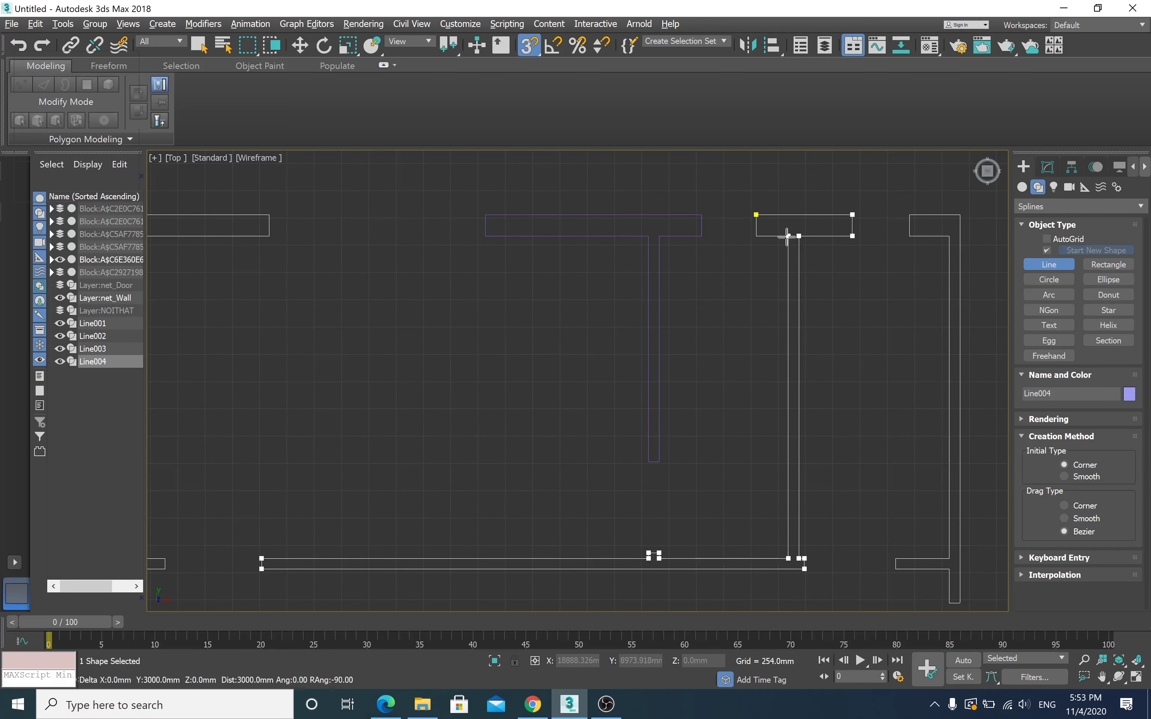
{"action": "left_click", "coordinate": [757, 215]}
{"action": "left_click", "coordinate": [758, 215]}
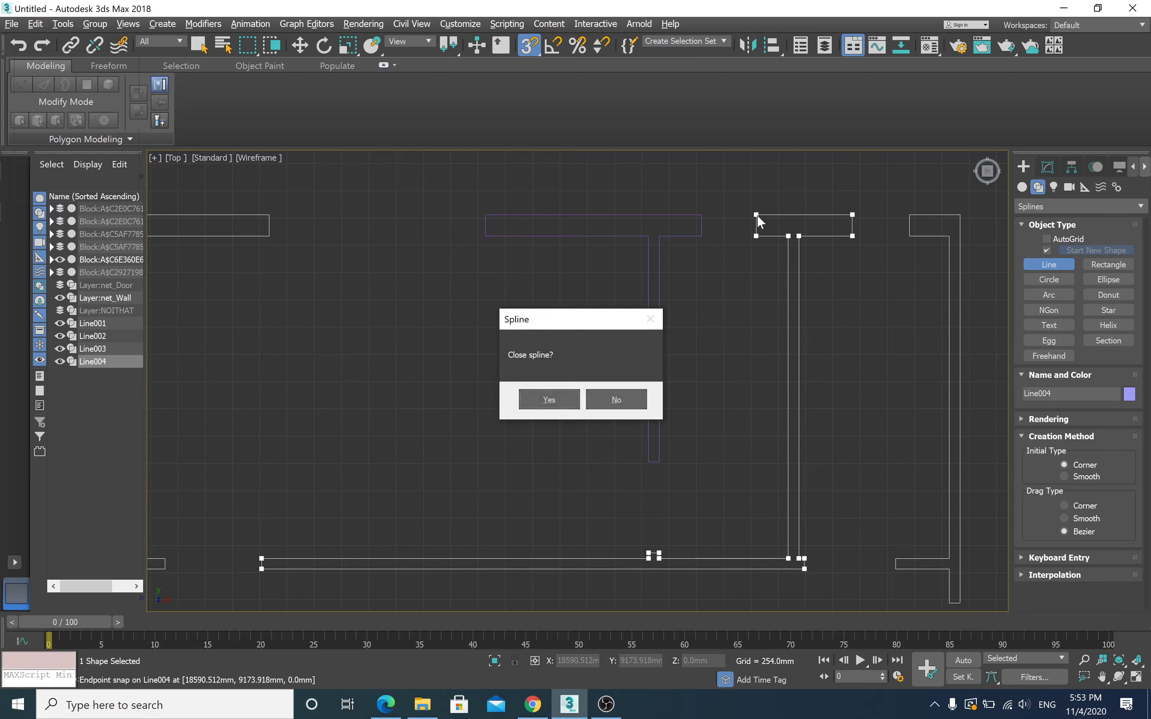
{"action": "left_click", "coordinate": [554, 397]}
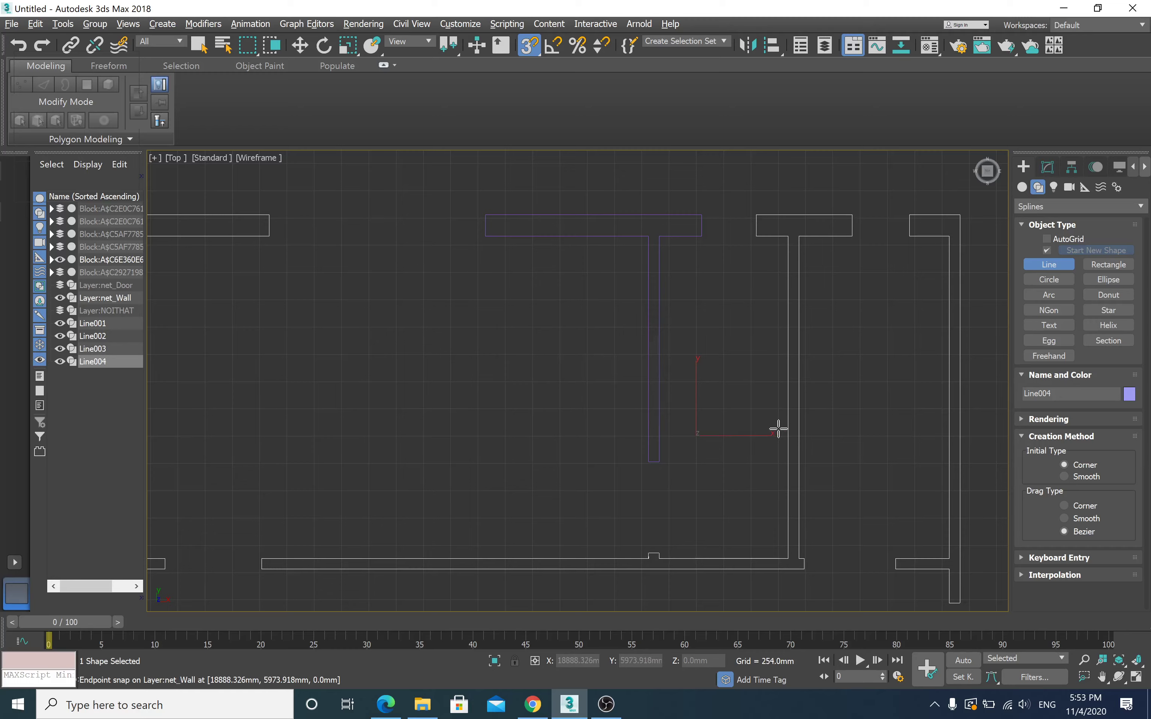
Step: Start Line005 at the right wall's top corner and trace its outer edge down to the wall end
{"action": "mouse_move", "coordinate": [775, 426]}
{"action": "middle_mouse_down"}
{"action": "mouse_move", "coordinate": [646, 389]}
{"action": "mouse_move", "coordinate": [471, 386]}
{"action": "middle_mouse_up"}
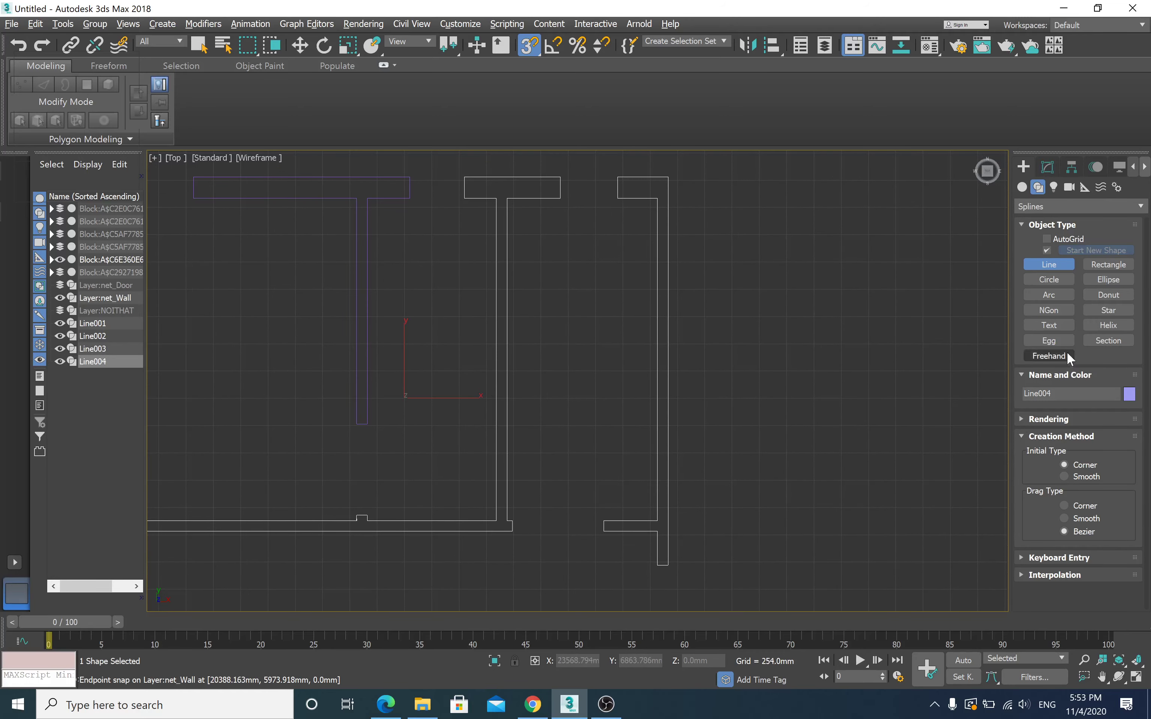
{"action": "left_click", "coordinate": [618, 176]}
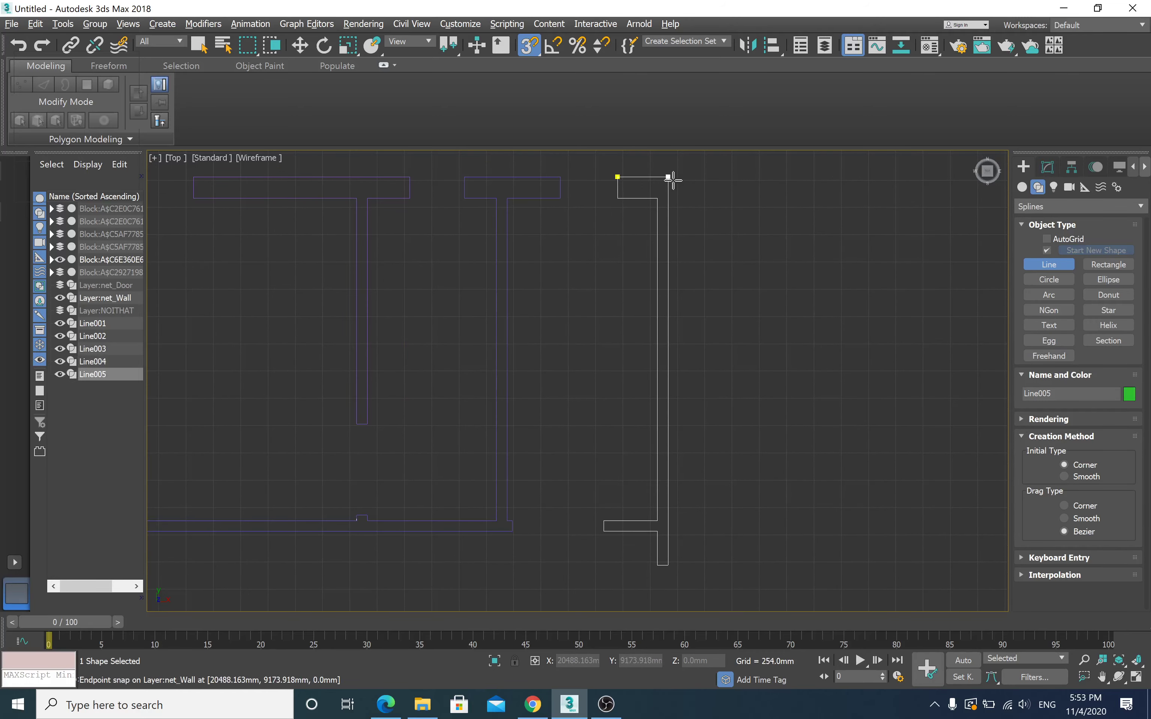
{"action": "left_click", "coordinate": [668, 177]}
{"action": "left_click", "coordinate": [668, 565]}
{"action": "left_click", "coordinate": [657, 565]}
{"action": "left_click", "coordinate": [657, 531]}
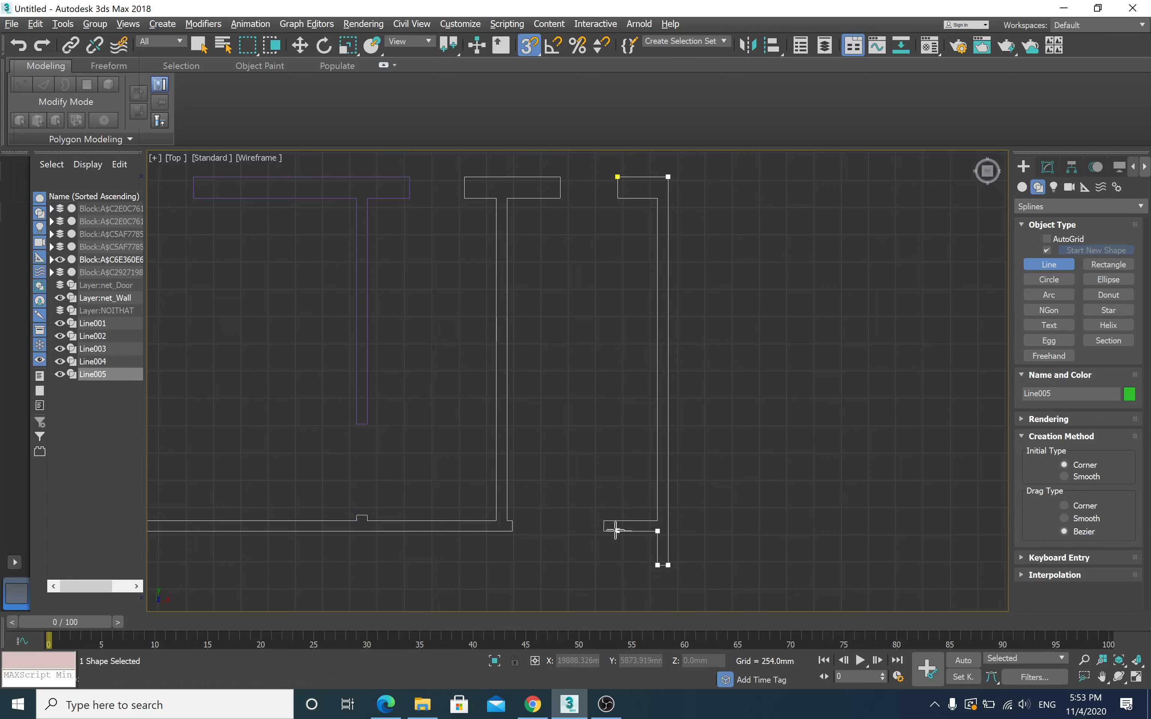
Step: Trace the small side spur and the wall's inner edge back to the start, closing Line005
{"action": "left_click", "coordinate": [603, 531]}
{"action": "left_click", "coordinate": [604, 521]}
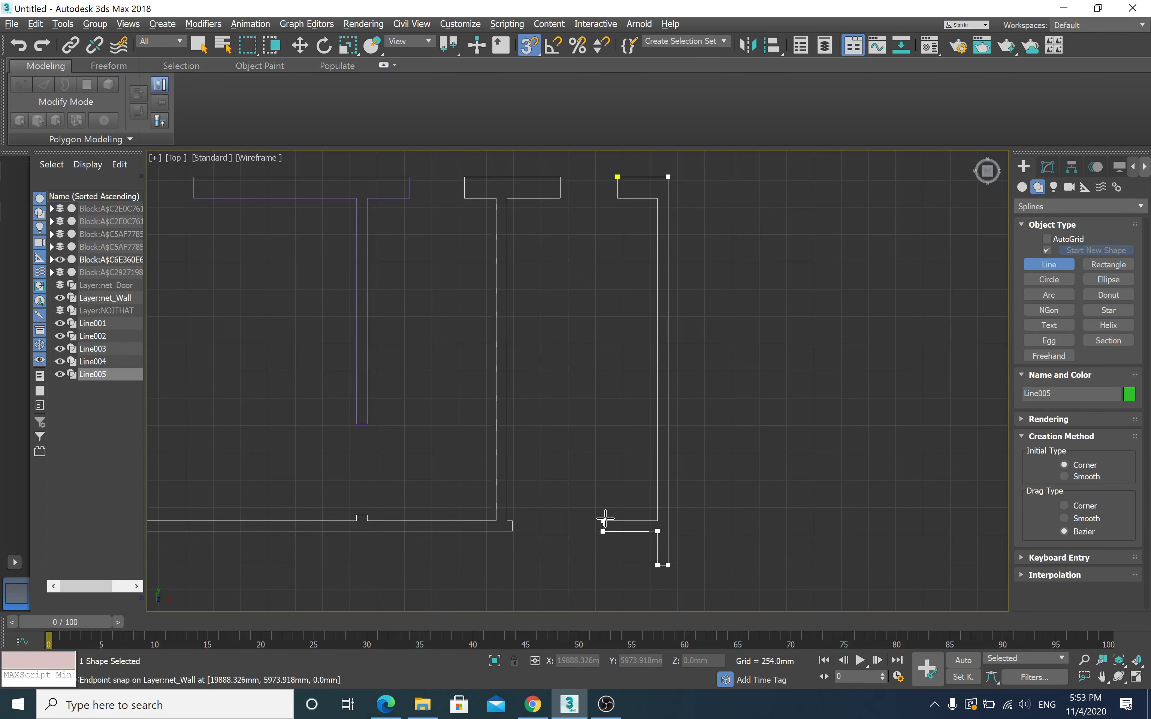
{"action": "left_click", "coordinate": [657, 521]}
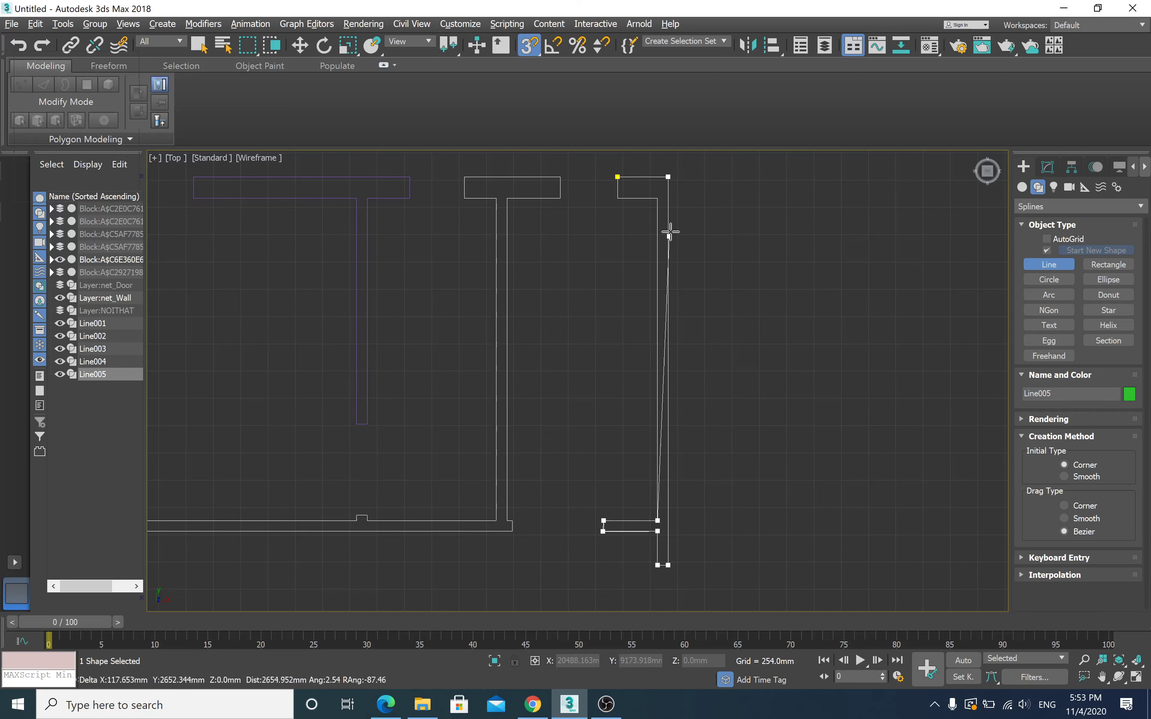
{"action": "left_click", "coordinate": [657, 198]}
{"action": "left_click", "coordinate": [617, 198]}
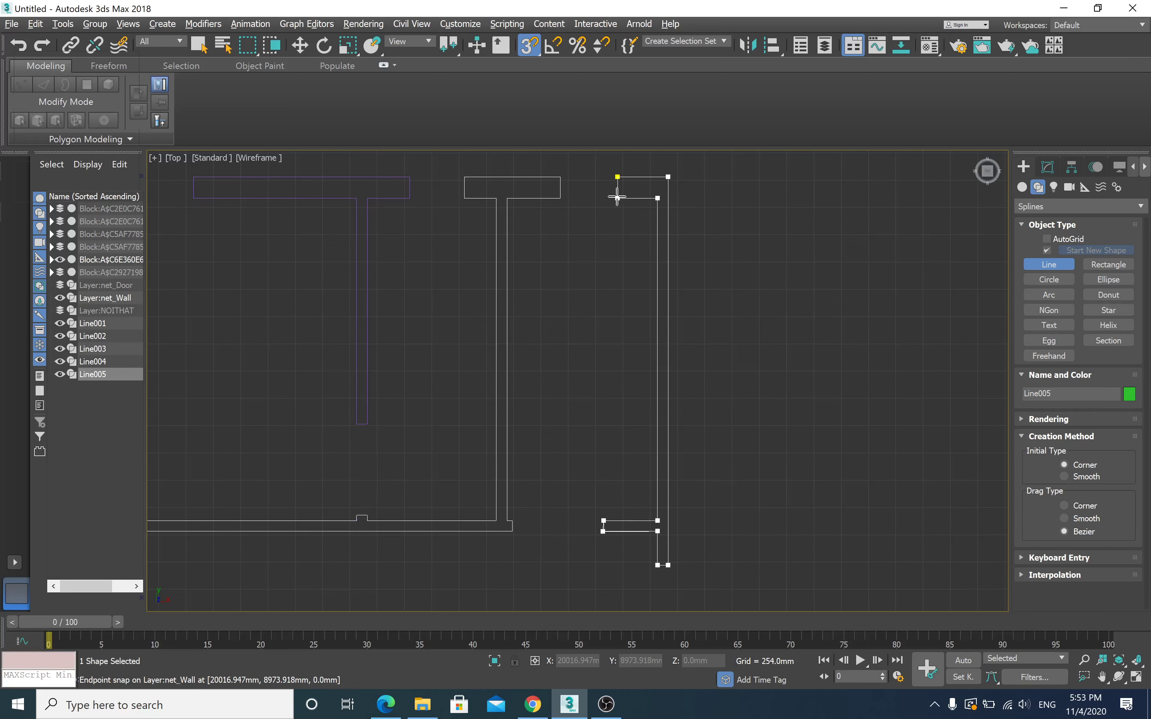
{"action": "left_click", "coordinate": [617, 176]}
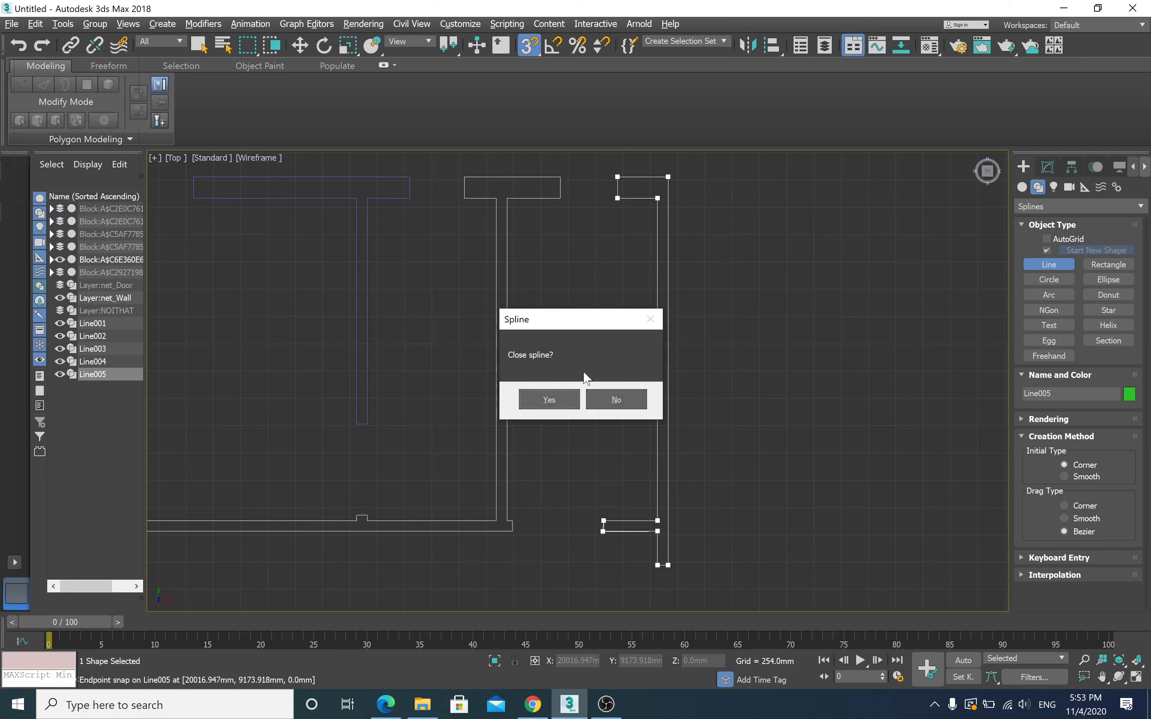
{"action": "left_click", "coordinate": [572, 397]}
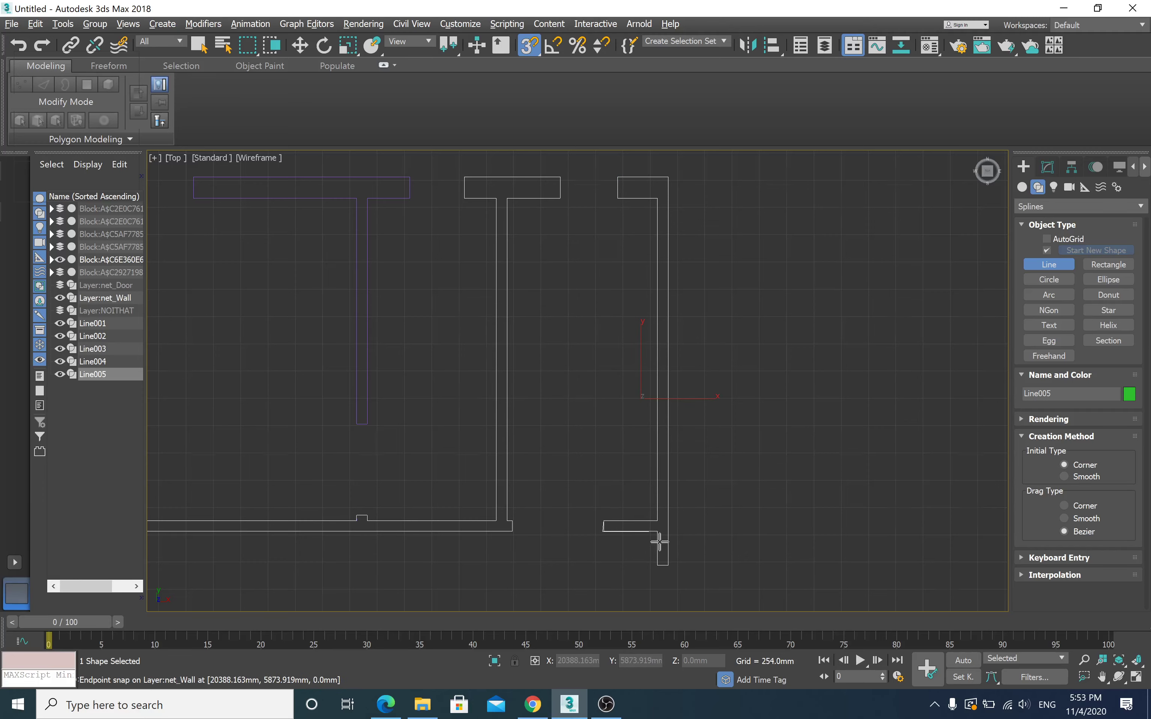
{"action": "scroll", "coordinate": [658, 540], "scroll_direction": "up", "scroll_amount": 3}
{"action": "scroll", "coordinate": [658, 540], "scroll_direction": "up", "scroll_amount": 3}
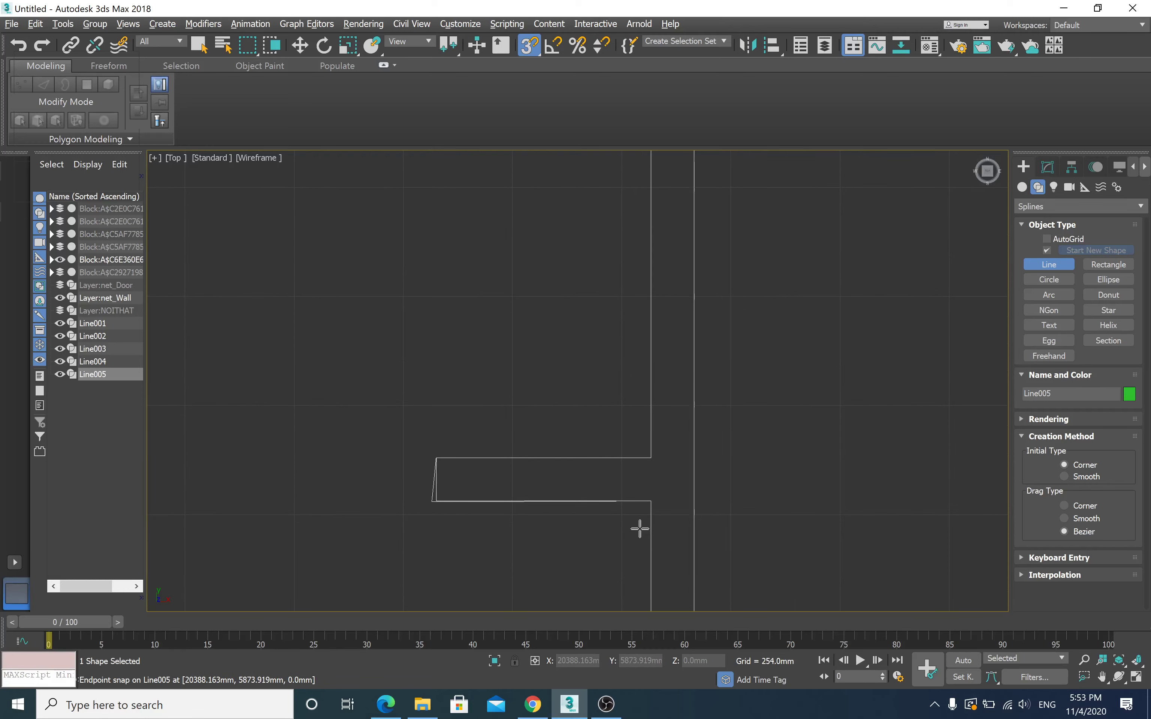
Step: Shift Line005's stray lower-left vertex right to line up with its upper-left corner, then zoom out to the L-shaped wall
{"action": "key", "text": "w"}
{"action": "left_click", "coordinate": [437, 501]}
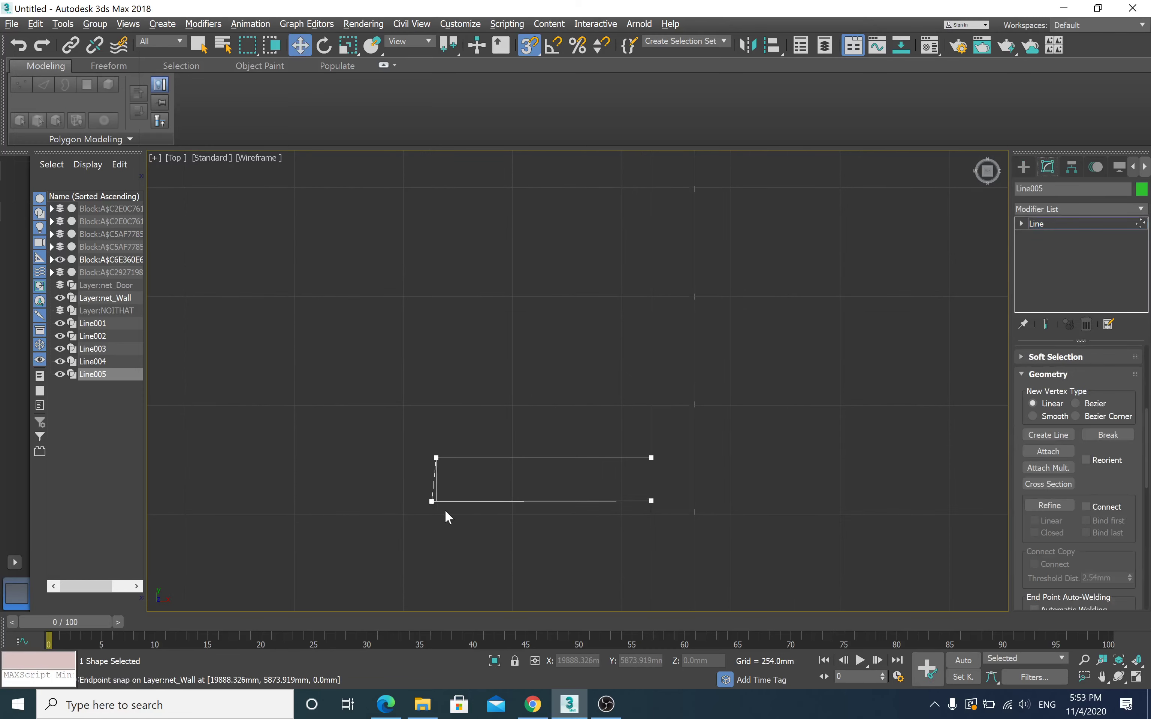
{"action": "mouse_move", "coordinate": [419, 495]}
{"action": "left_mouse_down"}
{"action": "mouse_move", "coordinate": [445, 515]}
{"action": "mouse_move", "coordinate": [450, 501]}
{"action": "mouse_move", "coordinate": [436, 501]}
{"action": "left_mouse_up"}
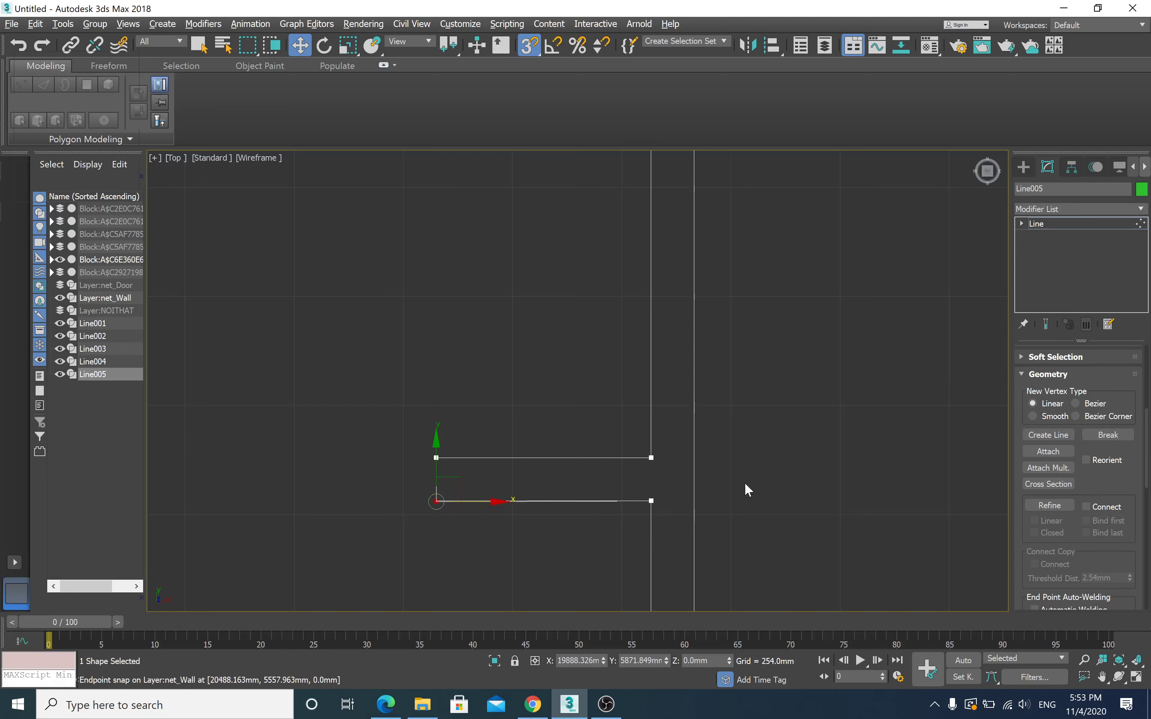
{"action": "scroll", "coordinate": [745, 490], "scroll_direction": "down", "scroll_amount": 4}
{"action": "scroll", "coordinate": [746, 490], "scroll_direction": "down", "scroll_amount": 3}
{"action": "scroll", "coordinate": [745, 490], "scroll_direction": "down", "scroll_amount": 3}
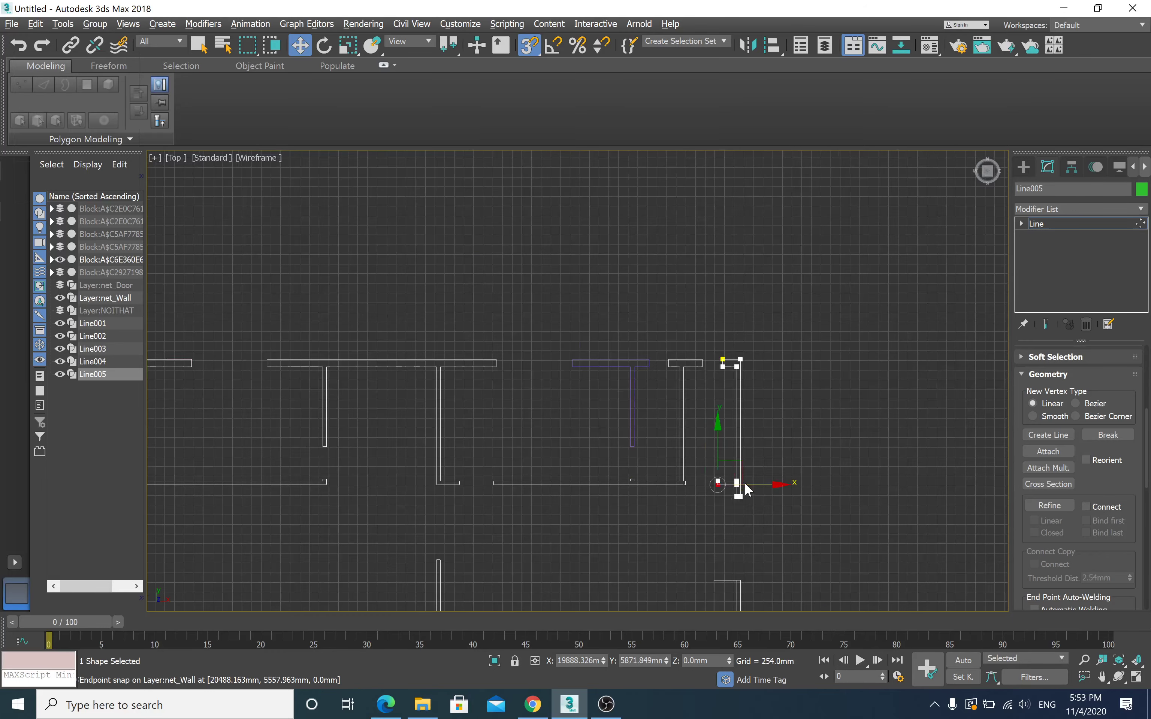
{"action": "scroll", "coordinate": [740, 485], "scroll_direction": "up", "scroll_amount": 3}
{"action": "middle_click_drag", "start_coordinate": [770, 287], "coordinate": [826, 284]}
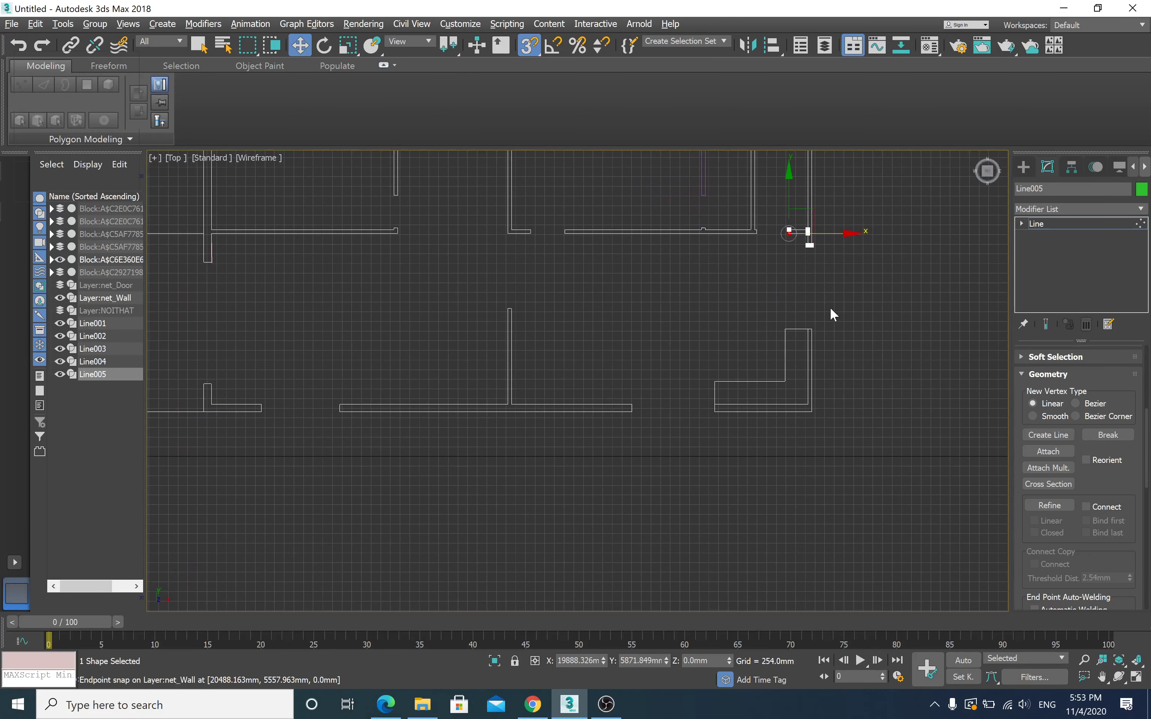
{"action": "scroll", "coordinate": [830, 308], "scroll_direction": "up", "scroll_amount": 2}
{"action": "scroll", "coordinate": [856, 400], "scroll_direction": "up", "scroll_amount": 2}
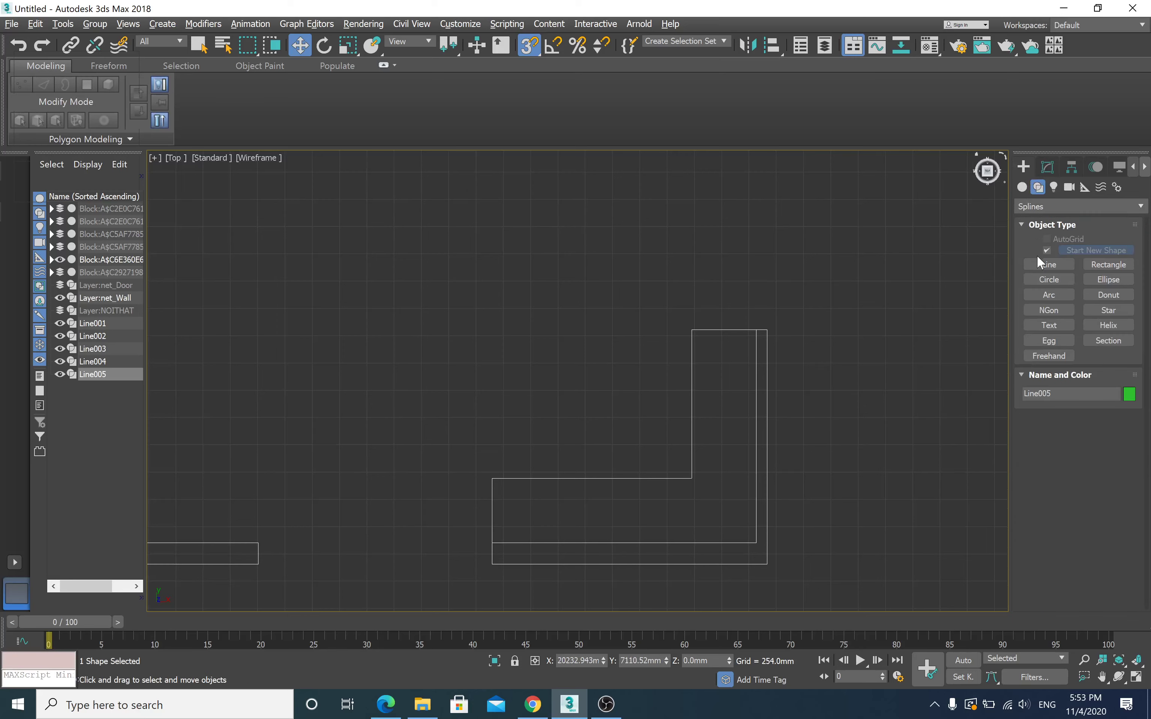
Step: Trace the L-shaped wall as closed spline Line006 through its six corners
{"action": "left_click", "coordinate": [1042, 263]}
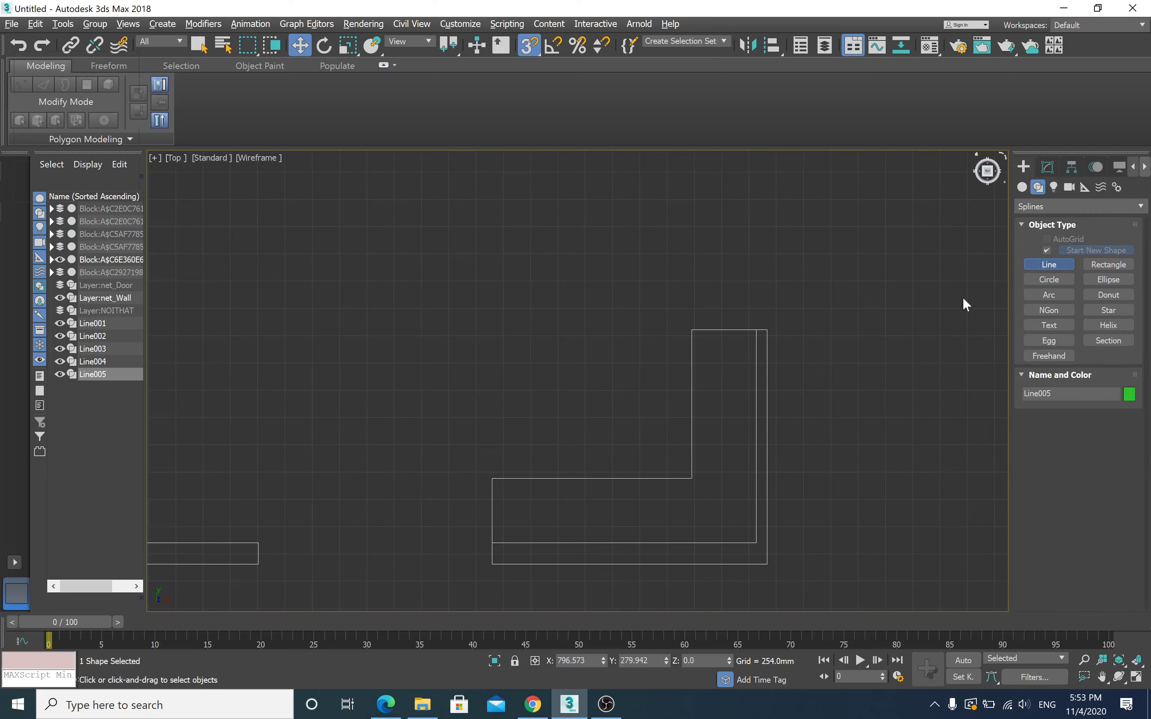
{"action": "left_click", "coordinate": [755, 329]}
{"action": "left_click", "coordinate": [766, 330]}
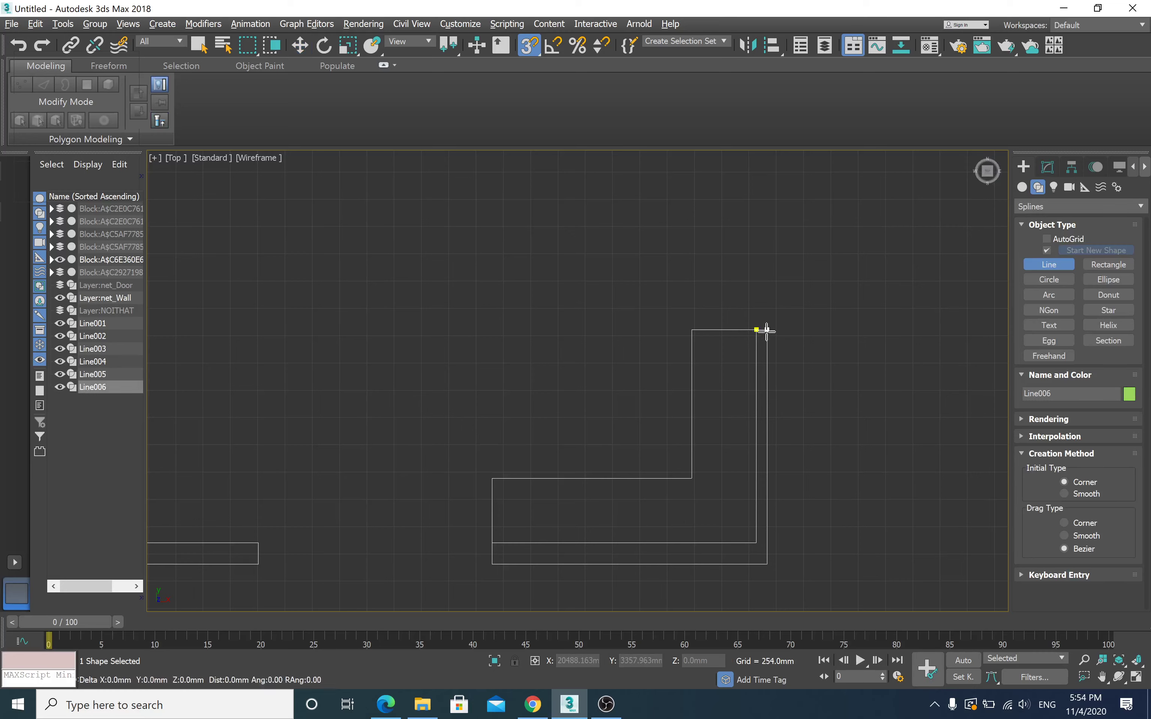
{"action": "left_click", "coordinate": [766, 565]}
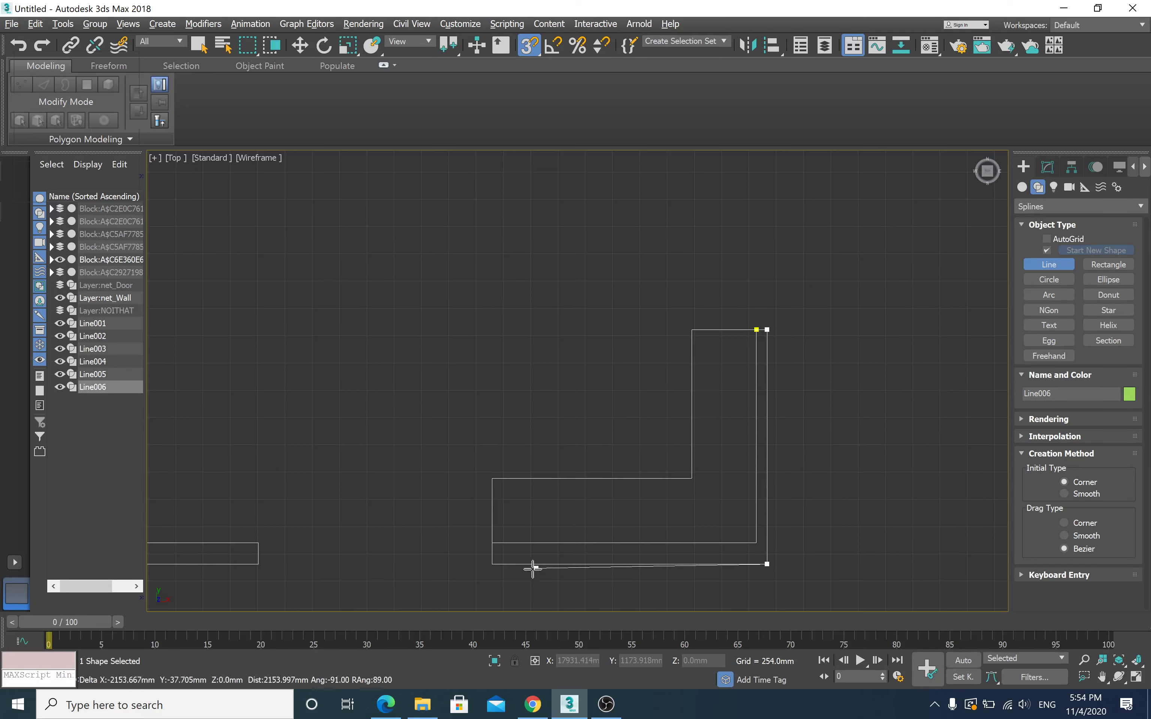
{"action": "left_click", "coordinate": [492, 564]}
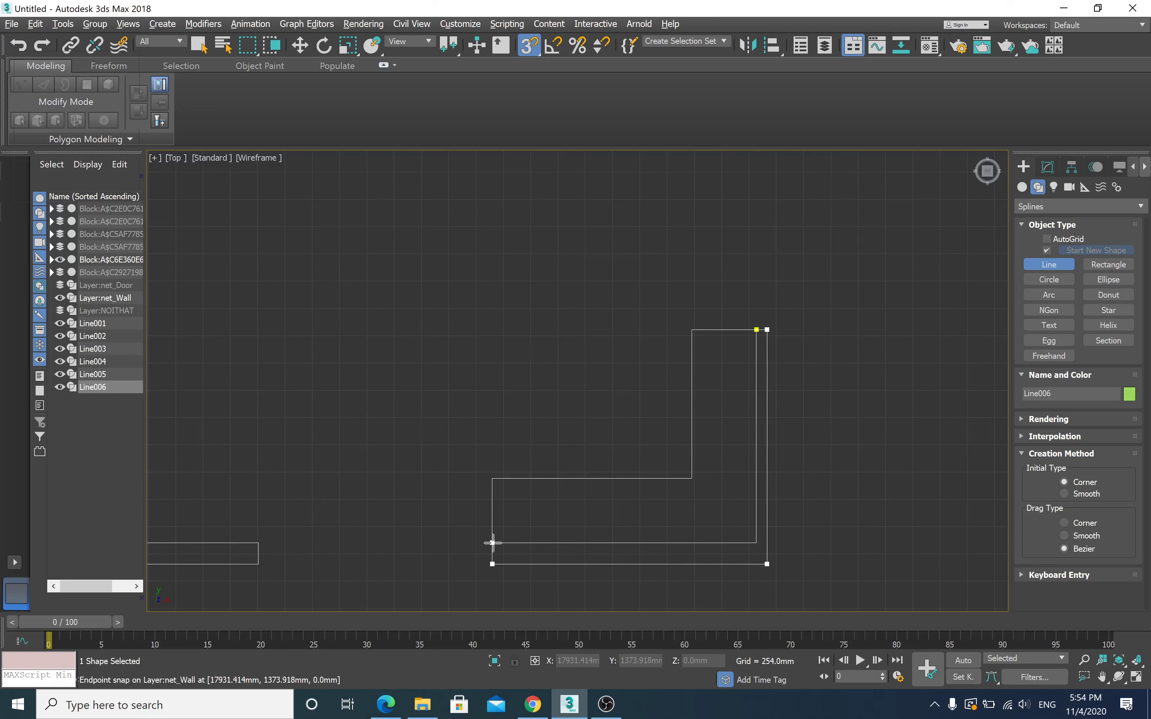
{"action": "left_click", "coordinate": [492, 543]}
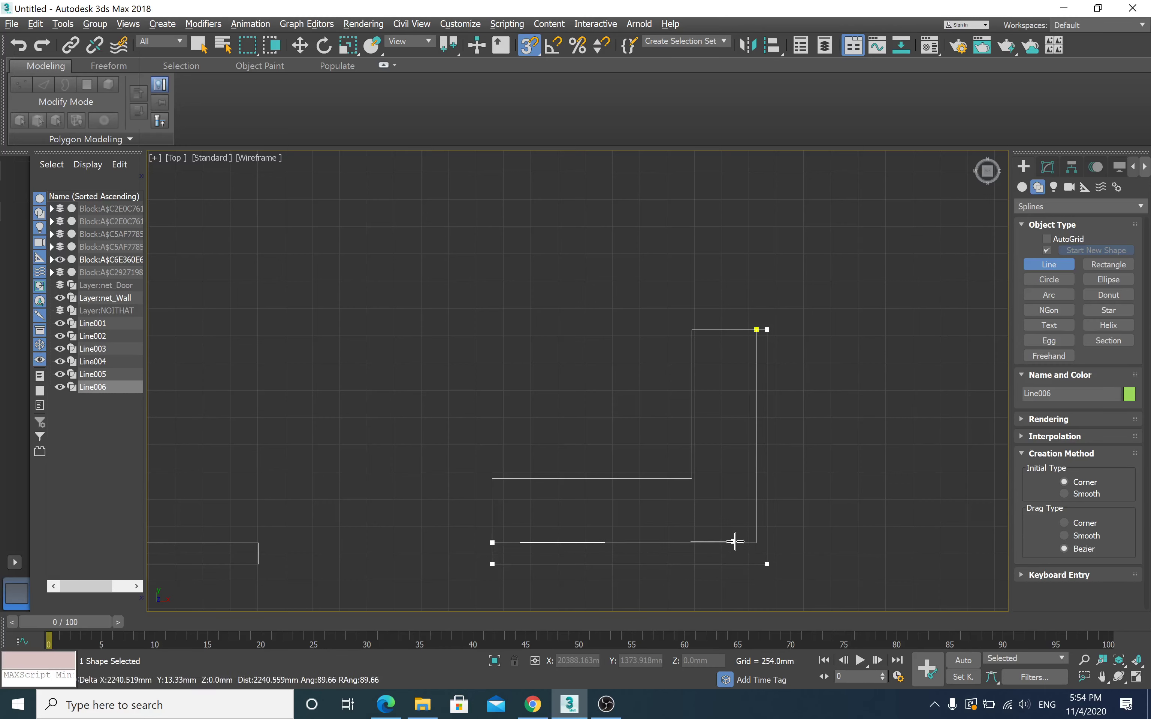
{"action": "left_click", "coordinate": [756, 543]}
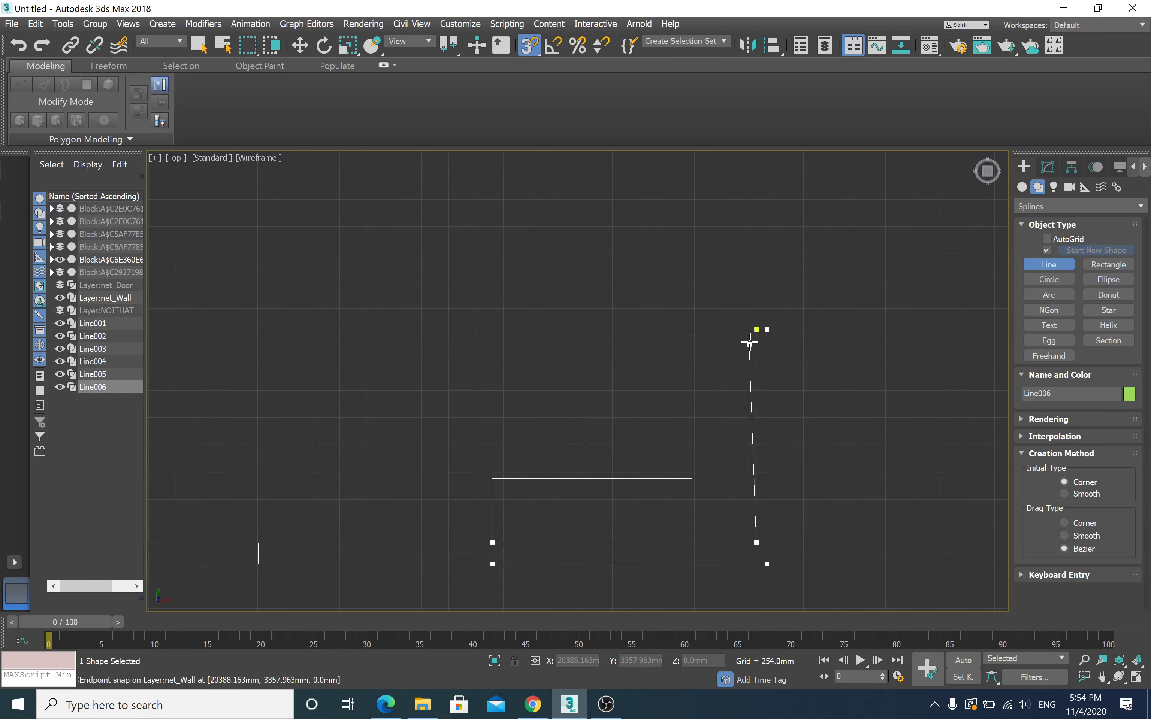
{"action": "left_click", "coordinate": [757, 330]}
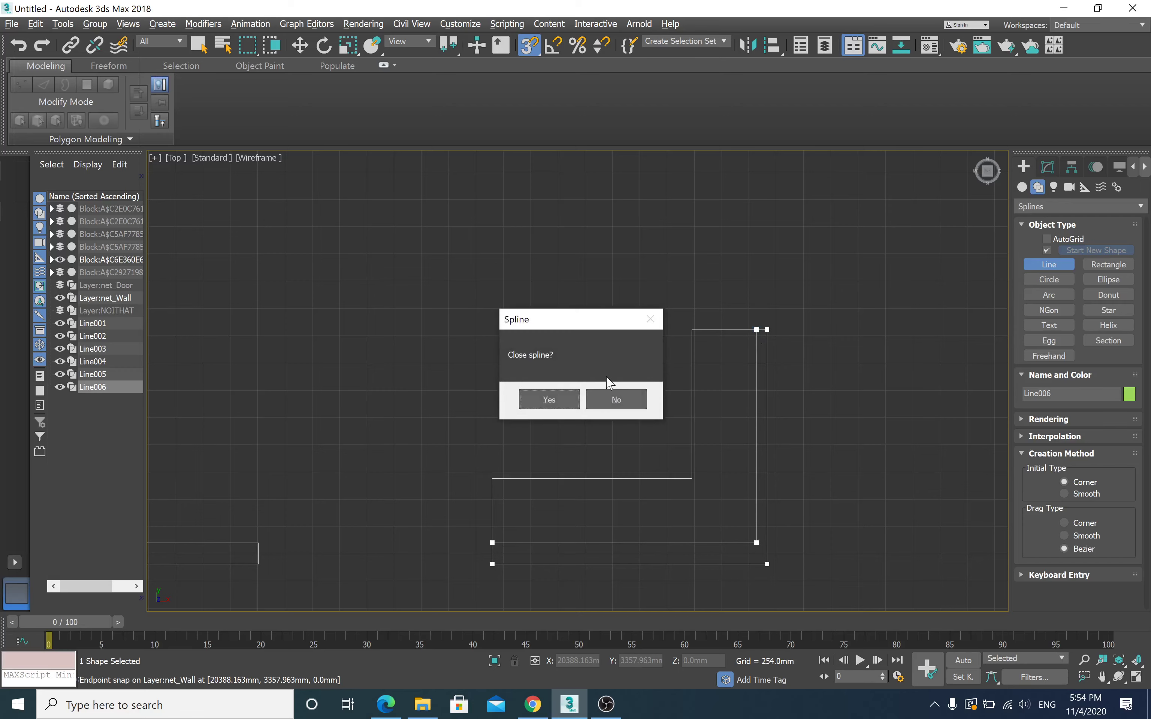
{"action": "left_click", "coordinate": [564, 404]}
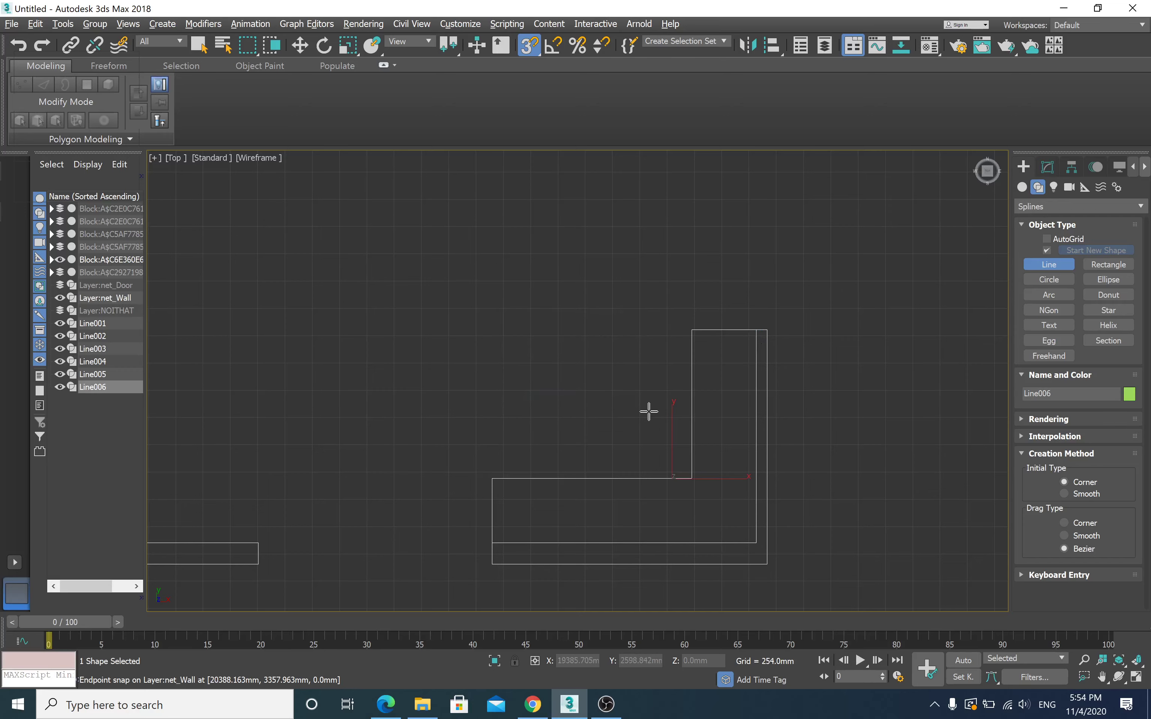
Step: Trace the T-shaped partition and bottom wall as closed spline Line007
{"action": "scroll", "coordinate": [643, 410], "scroll_direction": "down", "scroll_amount": 5}
{"action": "middle_click_drag", "start_coordinate": [644, 411], "coordinate": [868, 380]}
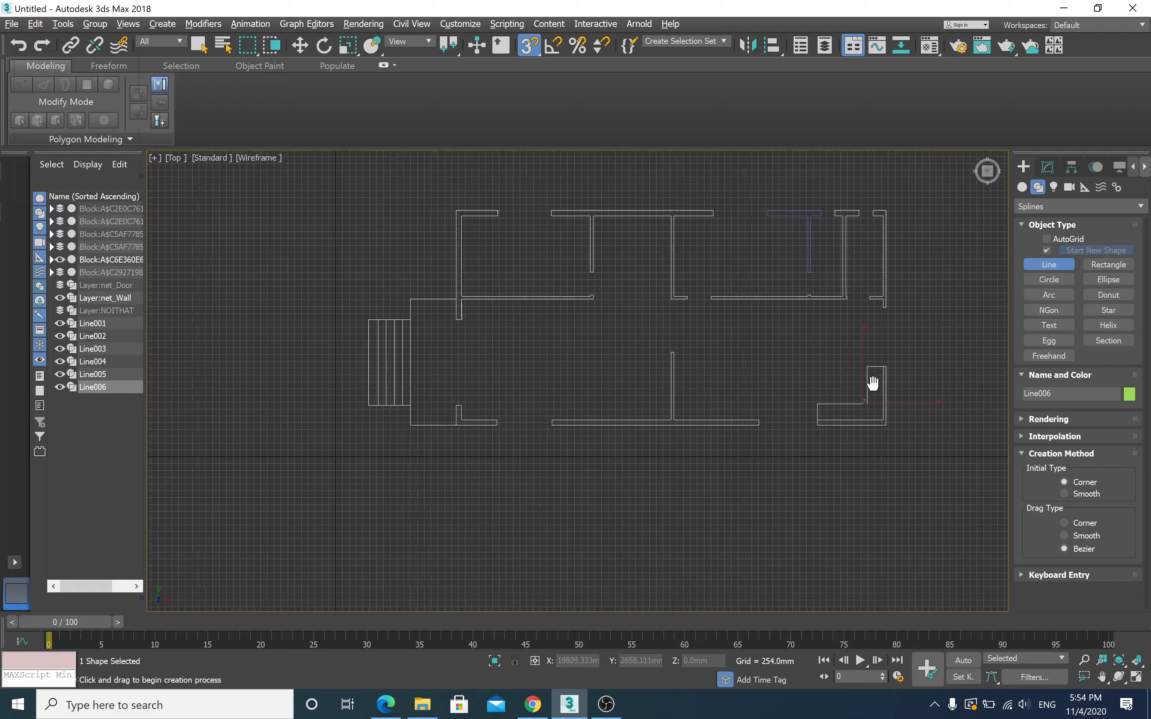
{"action": "scroll", "coordinate": [876, 383], "scroll_direction": "up", "scroll_amount": 5}
{"action": "middle_click_drag", "start_coordinate": [619, 419], "coordinate": [831, 396]}
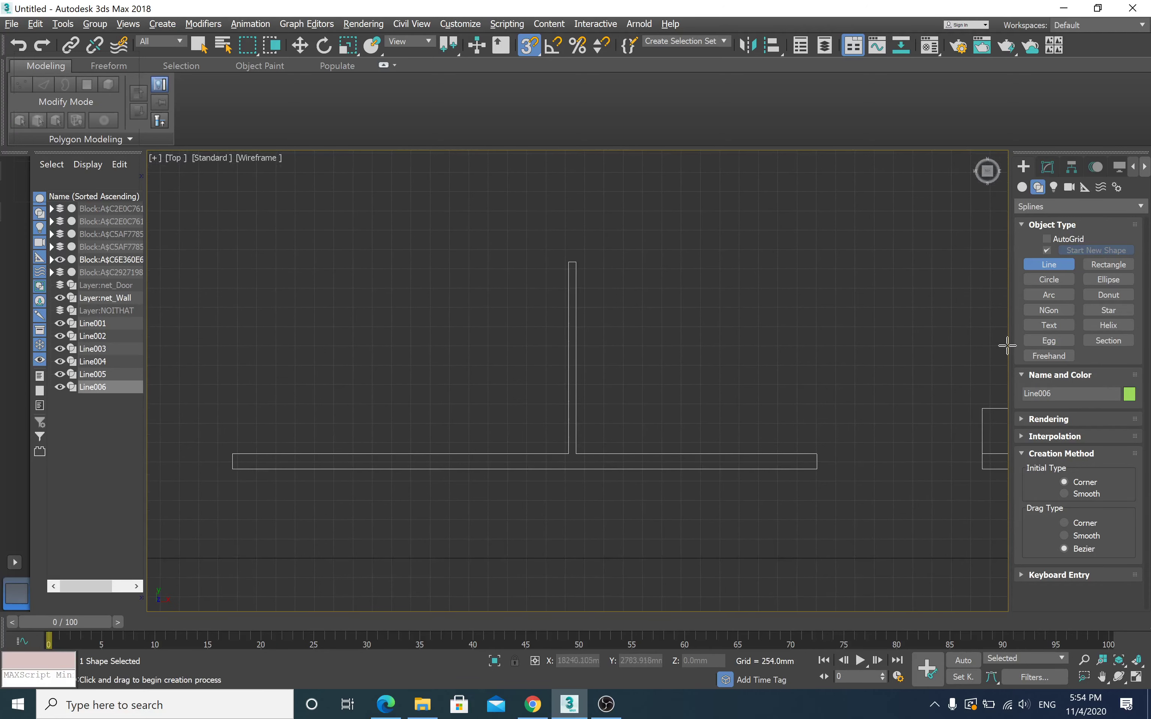
{"action": "left_click", "coordinate": [568, 262]}
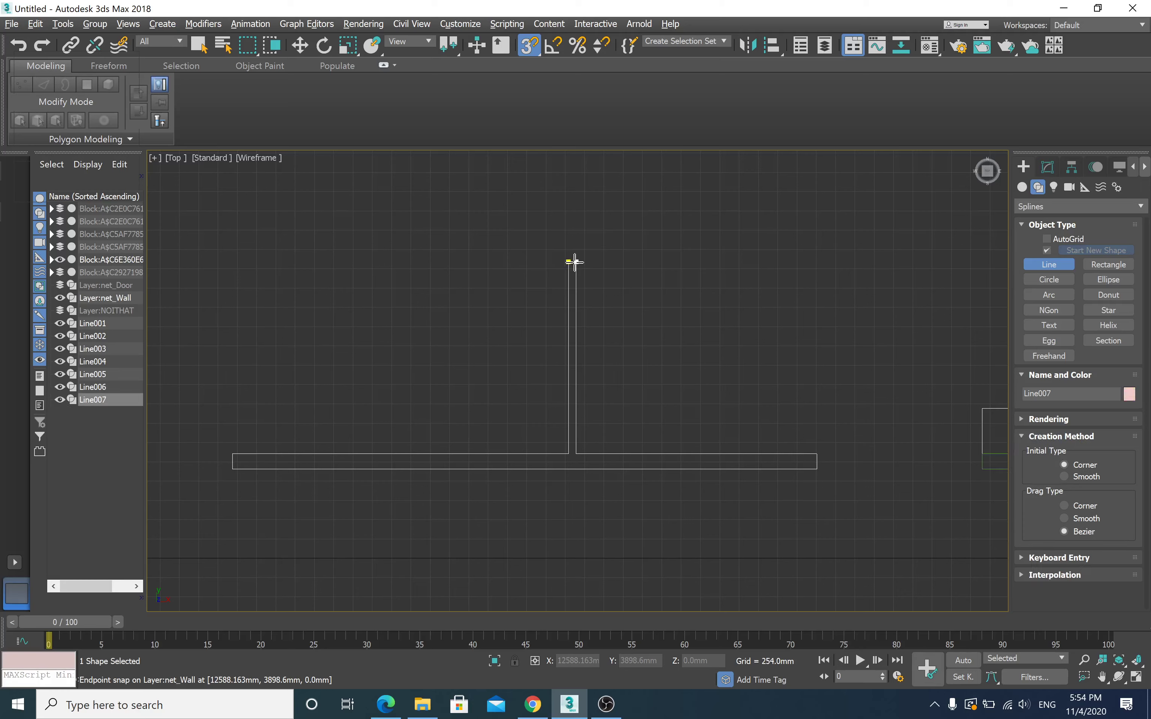
{"action": "left_click", "coordinate": [577, 453]}
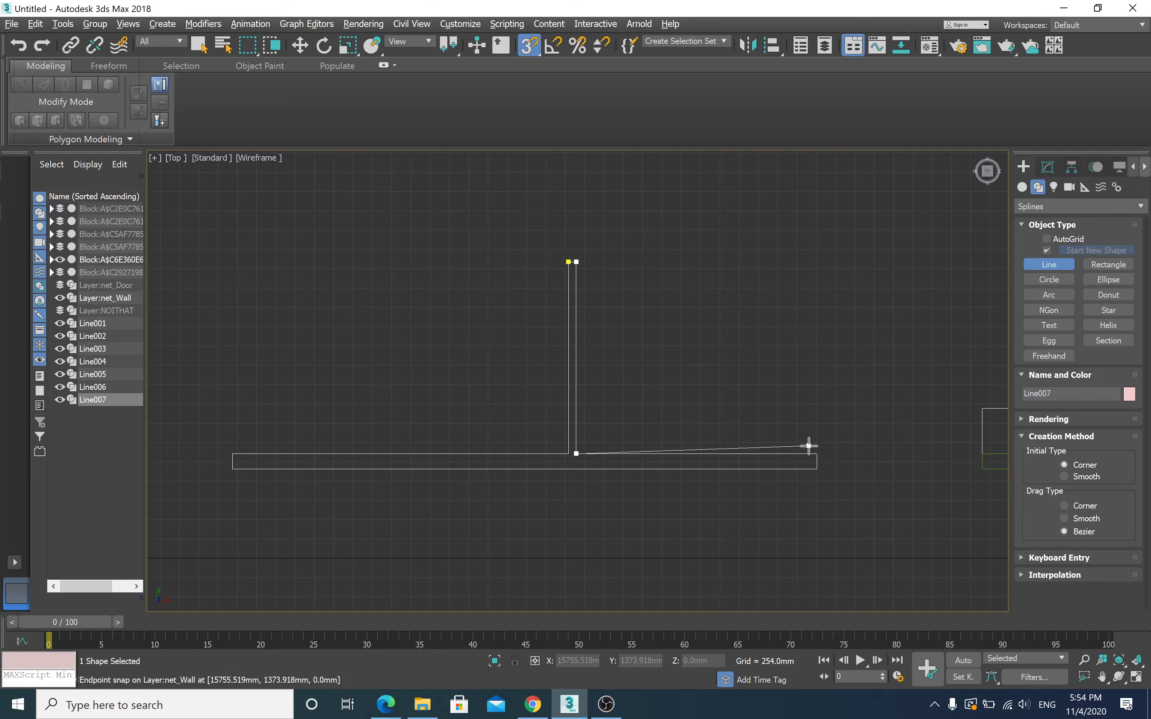
{"action": "left_click", "coordinate": [816, 454]}
{"action": "left_click", "coordinate": [815, 469]}
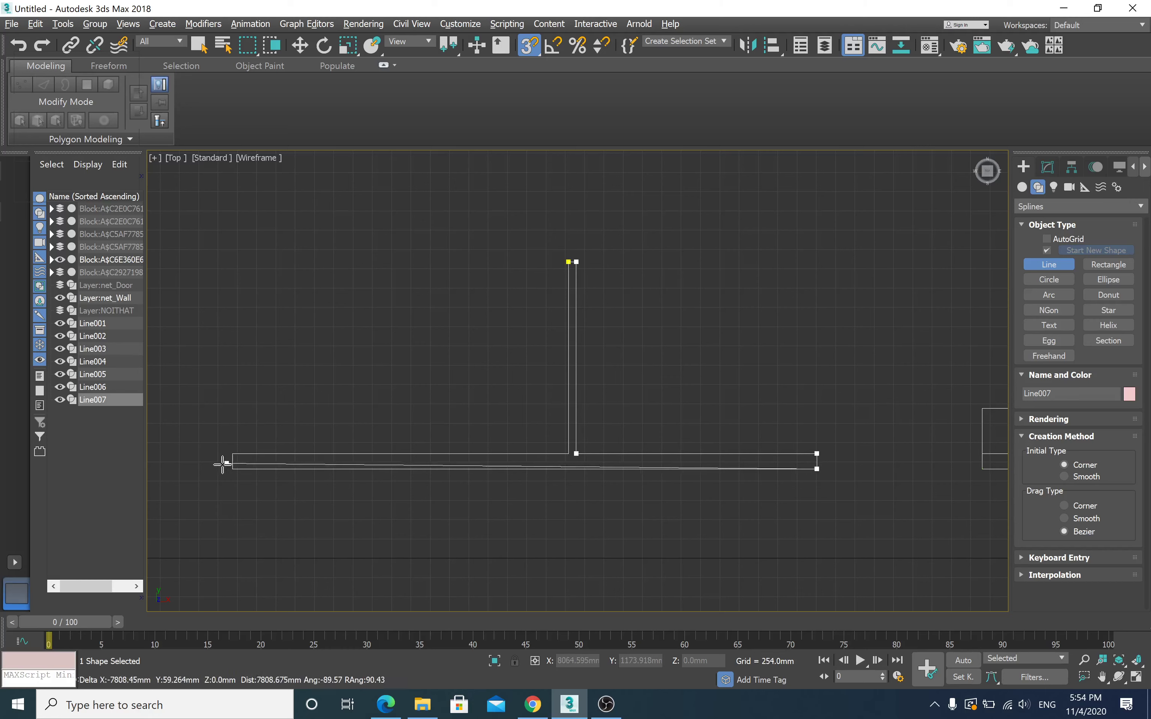
{"action": "left_click", "coordinate": [230, 469]}
{"action": "left_click", "coordinate": [232, 453]}
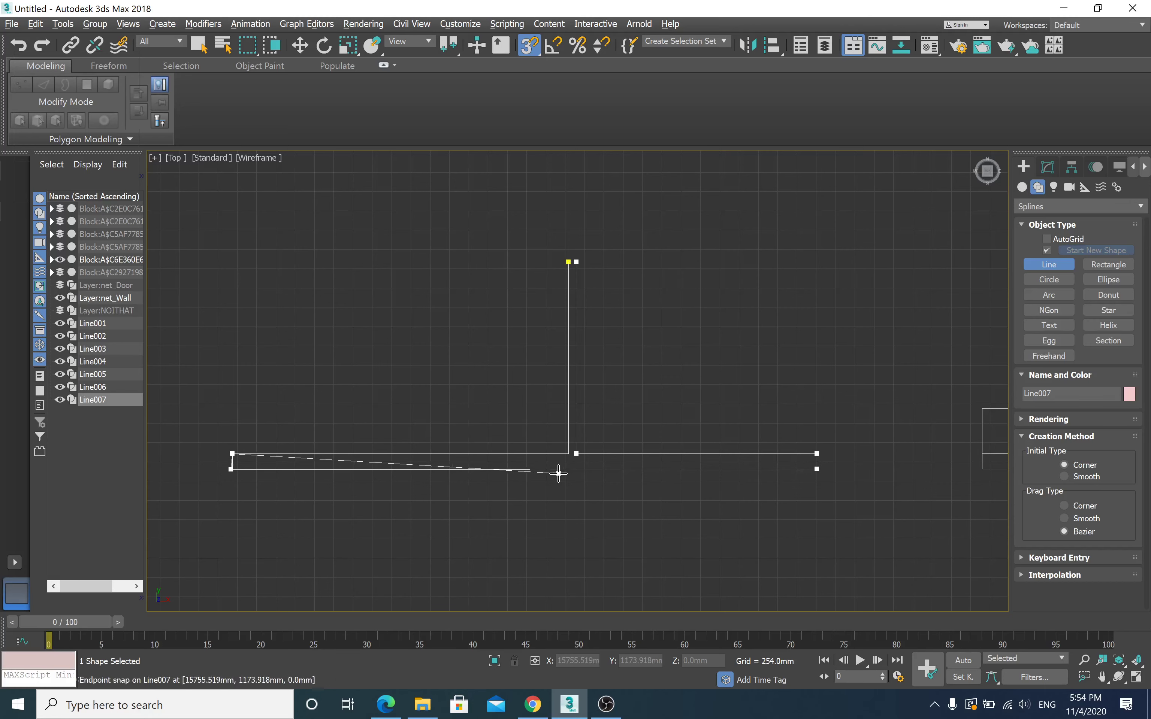
{"action": "left_click", "coordinate": [568, 453]}
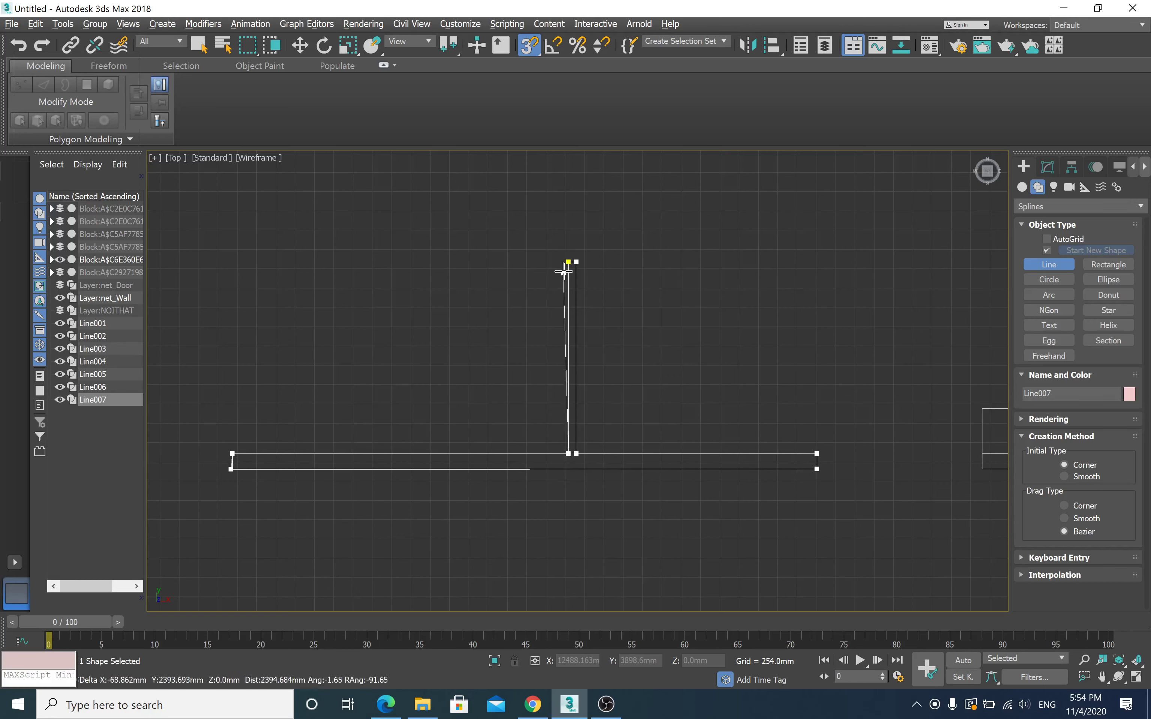
{"action": "left_click", "coordinate": [569, 263]}
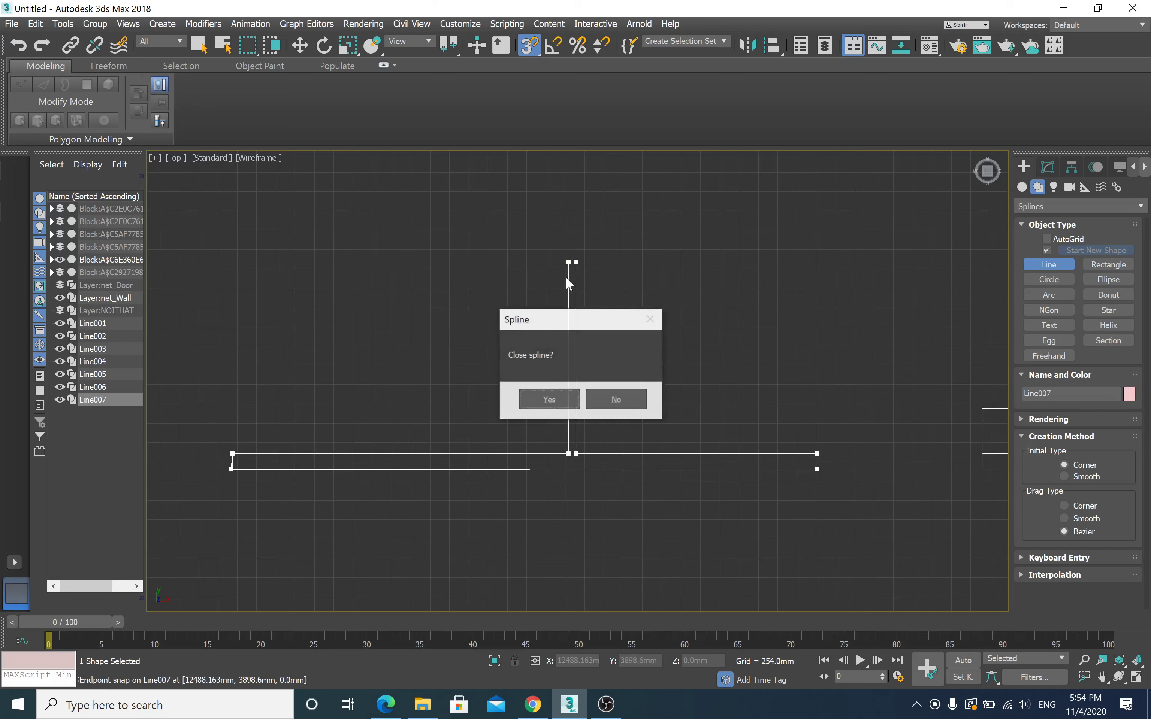
{"action": "left_click", "coordinate": [544, 399]}
{"action": "scroll", "coordinate": [561, 394], "scroll_direction": "down", "scroll_amount": 3}
{"action": "scroll", "coordinate": [563, 395], "scroll_direction": "down", "scroll_amount": 2}
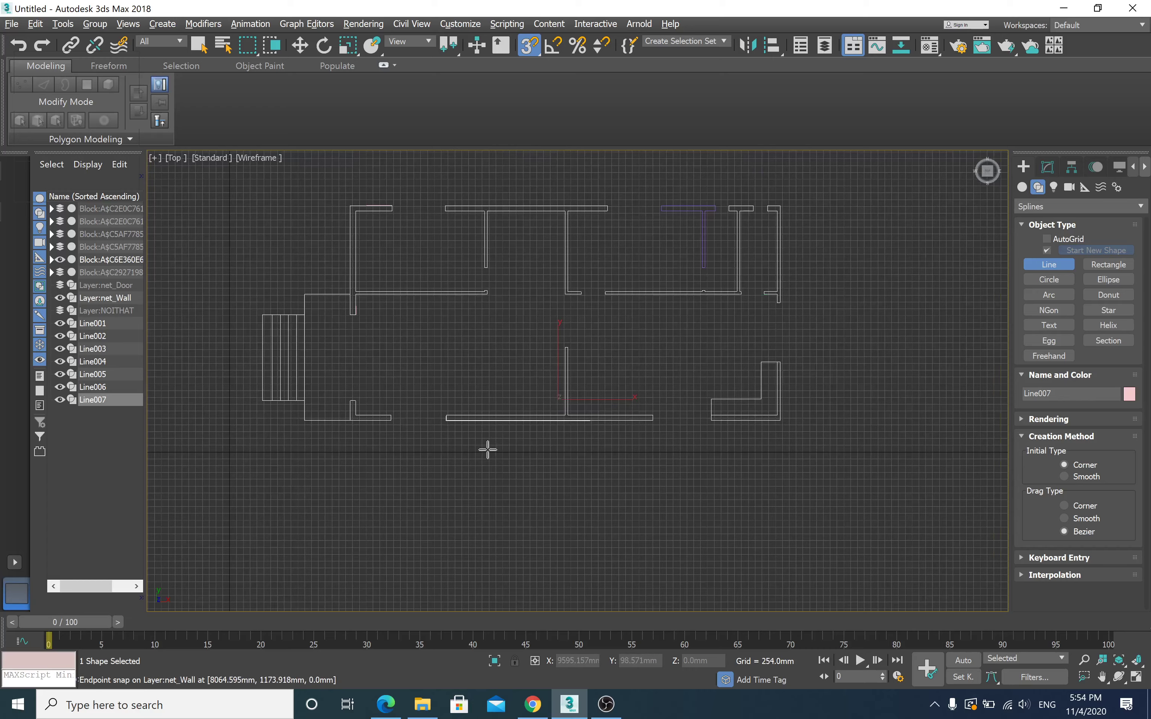
{"action": "scroll", "coordinate": [487, 450], "scroll_direction": "up", "scroll_amount": 2}
{"action": "scroll", "coordinate": [488, 450], "scroll_direction": "down", "scroll_amount": 2}
Step: Trace the small stepped lower wall as closed spline Line008
{"action": "middle_click_drag", "start_coordinate": [501, 449], "coordinate": [680, 457]}
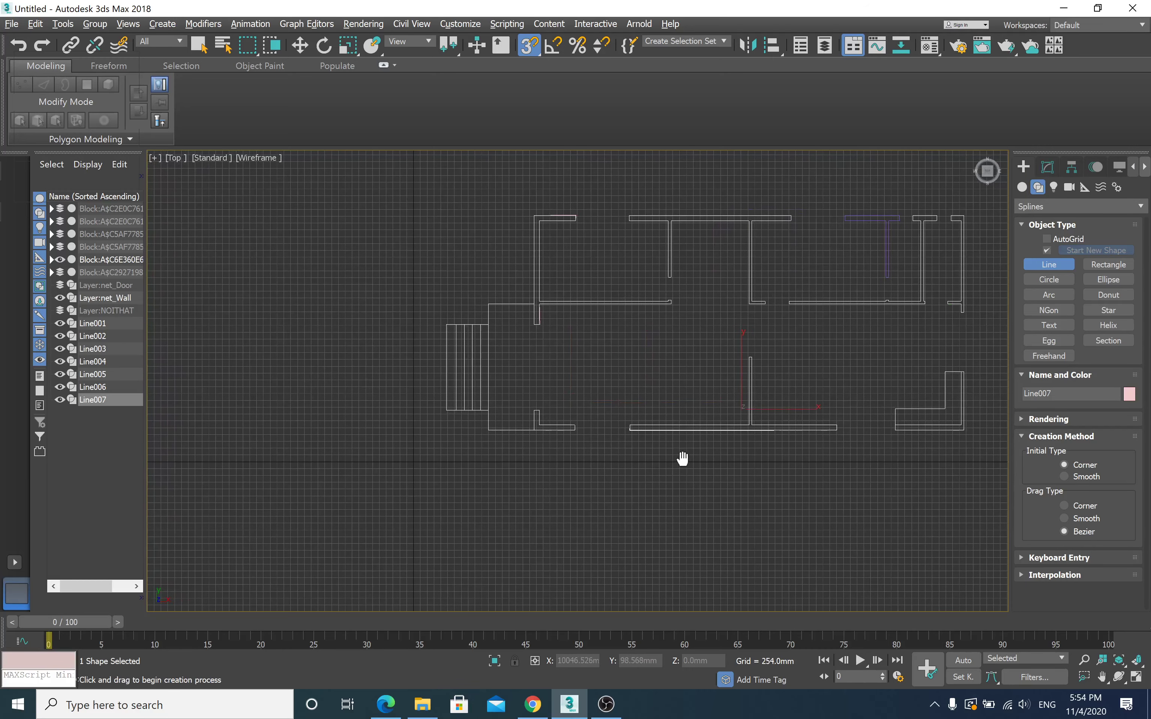
{"action": "scroll", "coordinate": [681, 457], "scroll_direction": "up", "scroll_amount": 2}
{"action": "scroll", "coordinate": [683, 459], "scroll_direction": "up", "scroll_amount": 2}
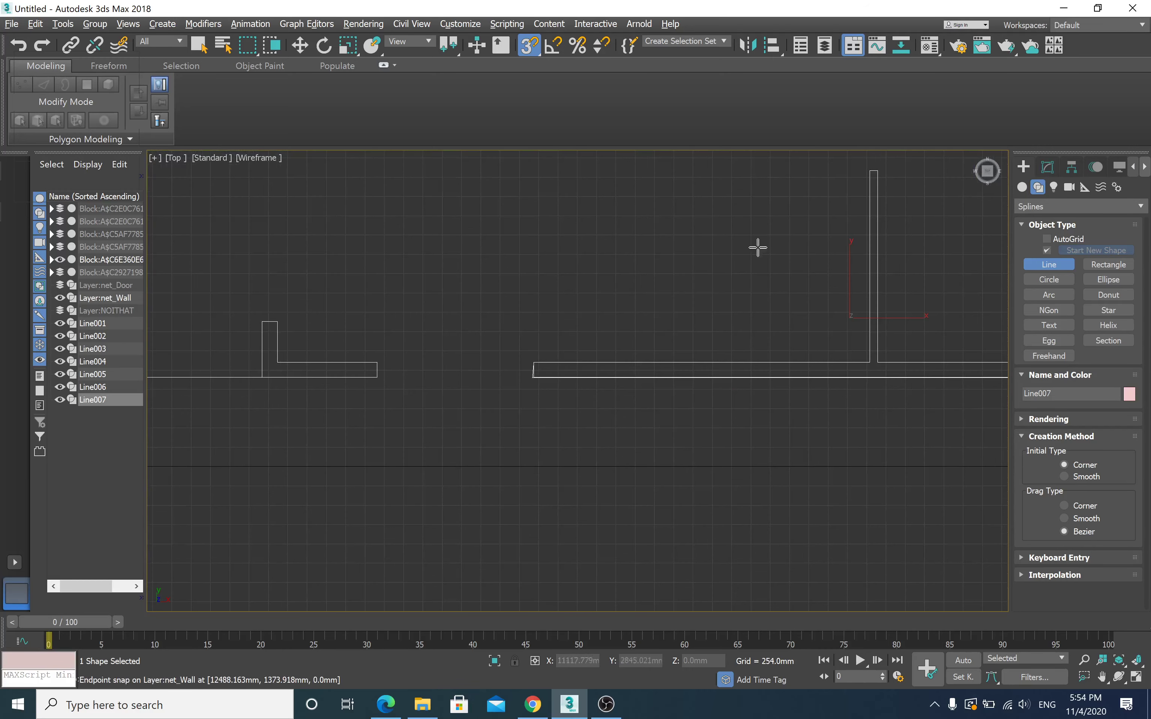
{"action": "left_click", "coordinate": [261, 321]}
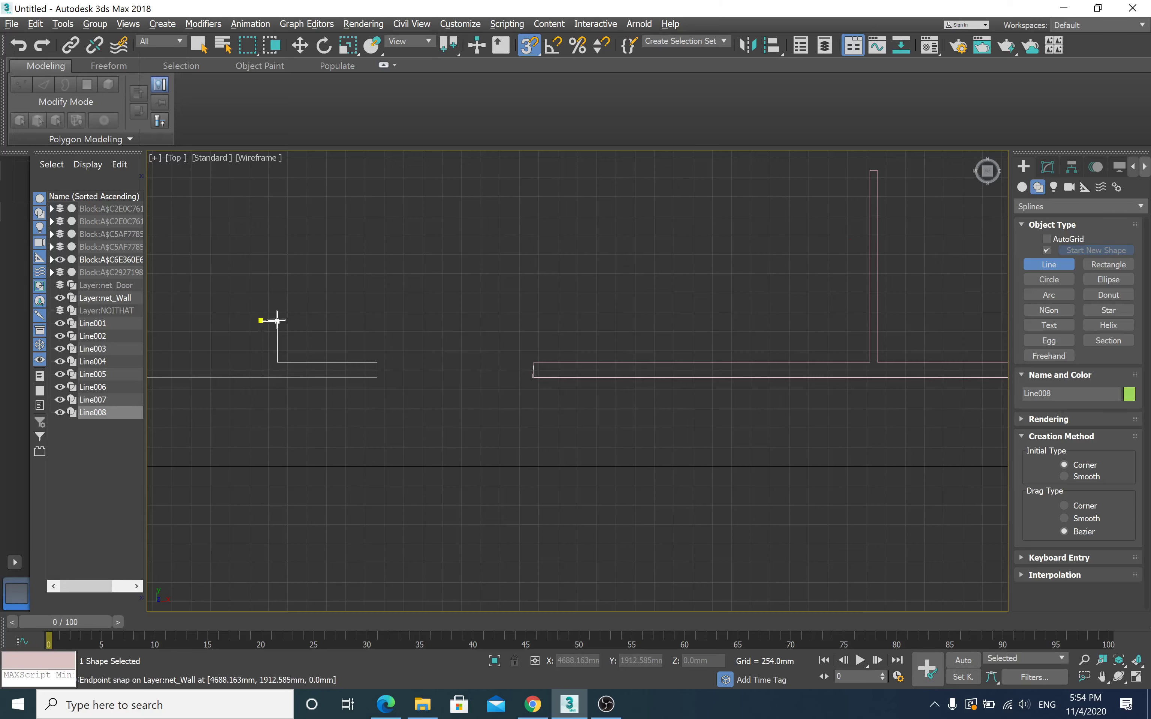
{"action": "left_click", "coordinate": [277, 361]}
{"action": "left_click", "coordinate": [377, 363]}
{"action": "left_click", "coordinate": [376, 378]}
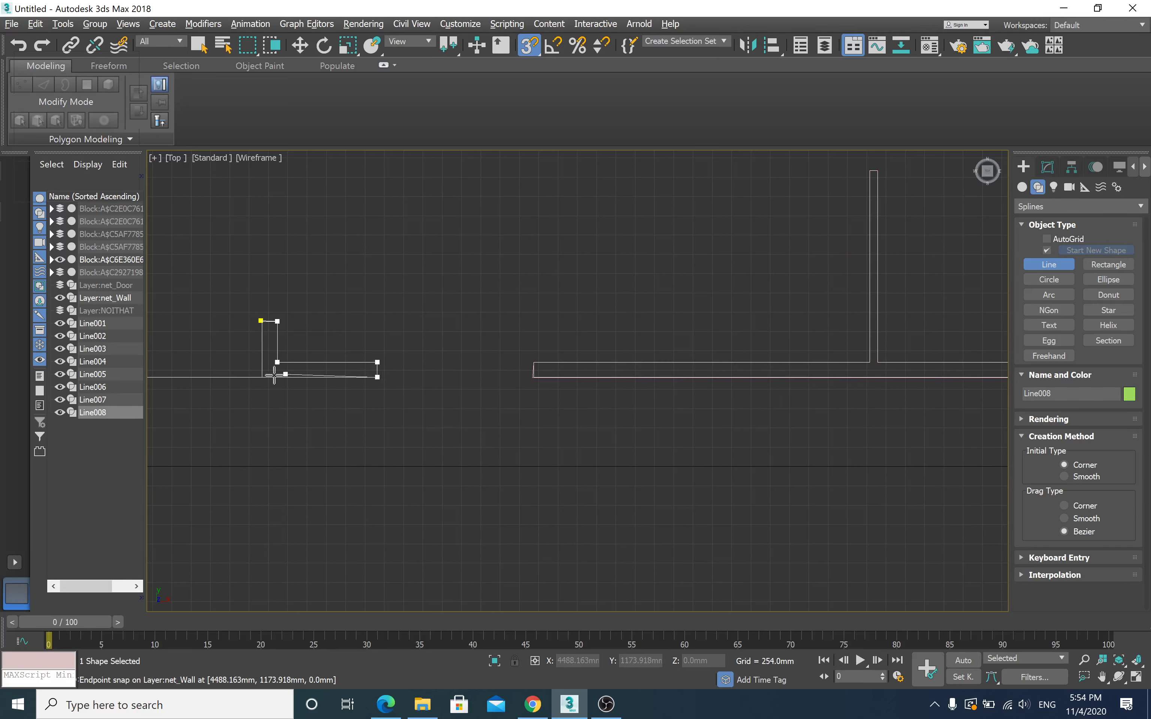
{"action": "left_click", "coordinate": [262, 377]}
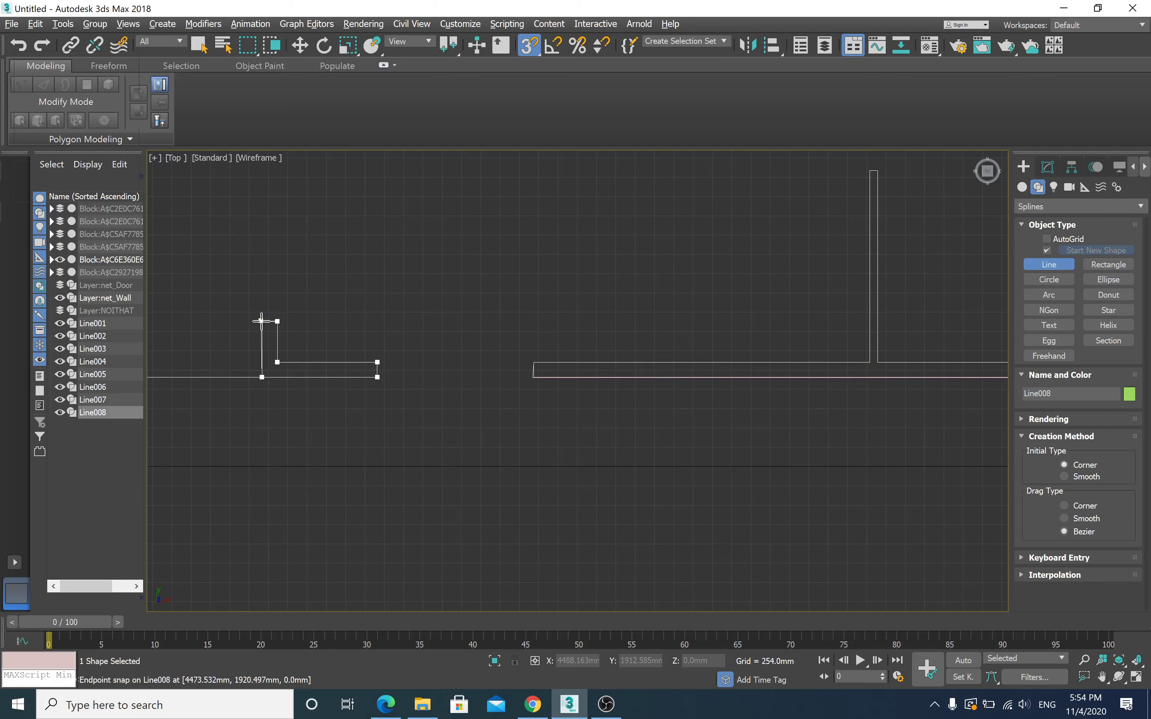
{"action": "left_click", "coordinate": [261, 321]}
{"action": "left_click", "coordinate": [542, 398]}
Step: In Vertex mode, snap Line008's top-left vertex onto the plan's wall endpoint
{"action": "scroll", "coordinate": [290, 356], "scroll_direction": "up", "scroll_amount": 3}
{"action": "scroll", "coordinate": [266, 341], "scroll_direction": "down", "scroll_amount": 1}
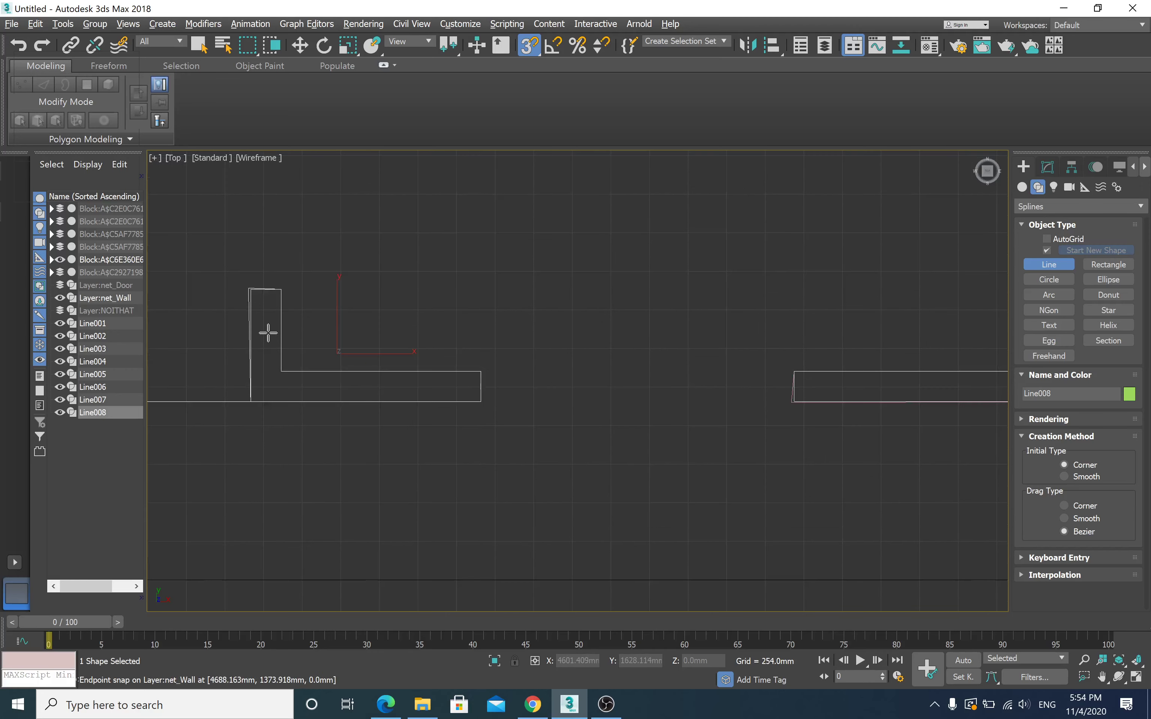
{"action": "scroll", "coordinate": [264, 328], "scroll_direction": "up", "scroll_amount": 1}
{"action": "scroll", "coordinate": [265, 312], "scroll_direction": "up", "scroll_amount": 3}
{"action": "scroll", "coordinate": [856, 271], "scroll_direction": "down", "scroll_amount": 2}
{"action": "scroll", "coordinate": [975, 266], "scroll_direction": "down", "scroll_amount": 1}
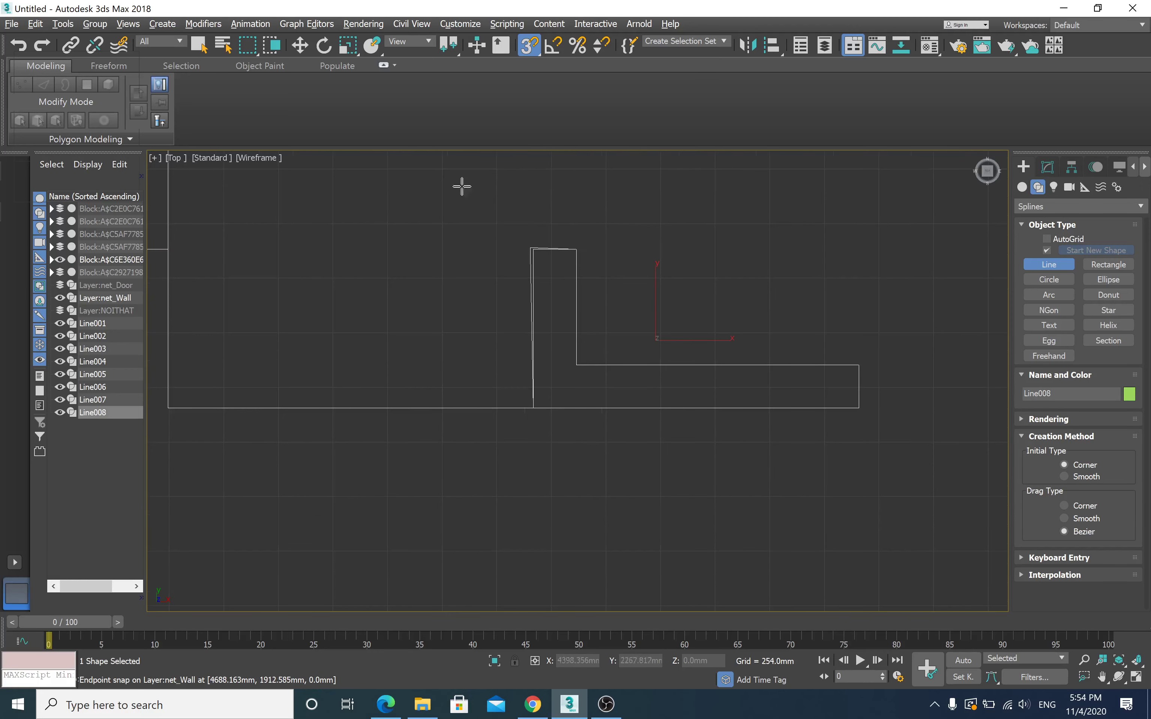
{"action": "scroll", "coordinate": [496, 282], "scroll_direction": "up", "scroll_amount": 1}
{"action": "scroll", "coordinate": [496, 284], "scroll_direction": "up", "scroll_amount": 1}
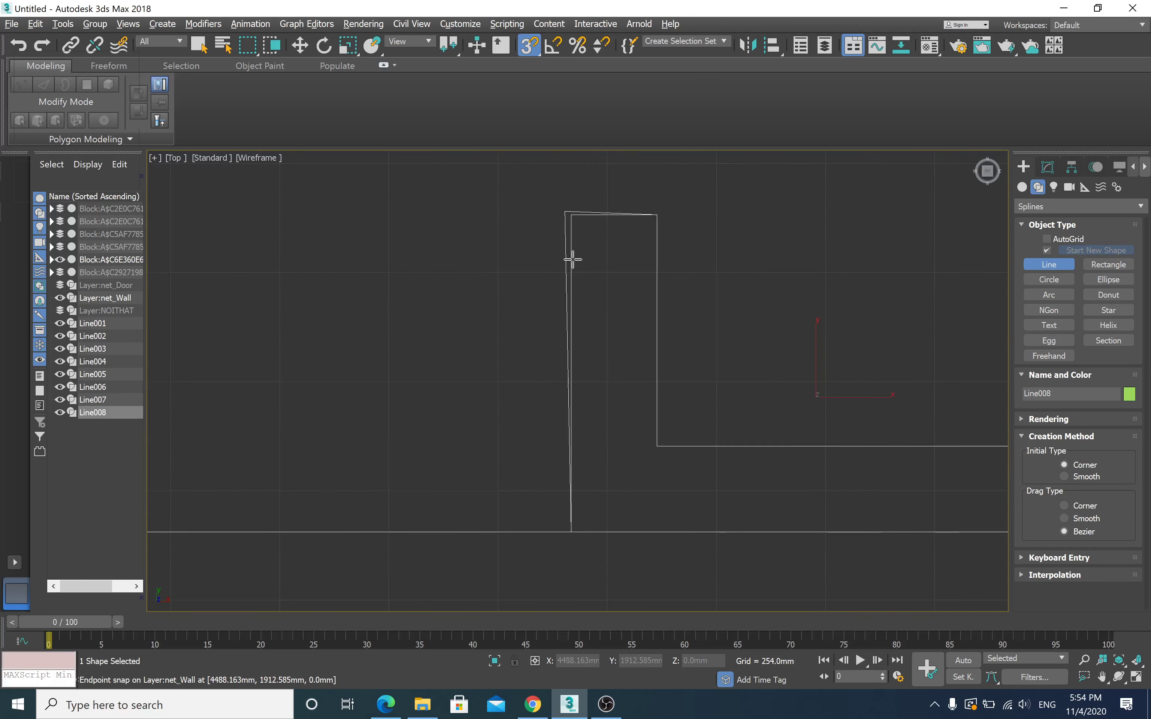
{"action": "key", "text": "w"}
{"action": "key", "text": "1"}
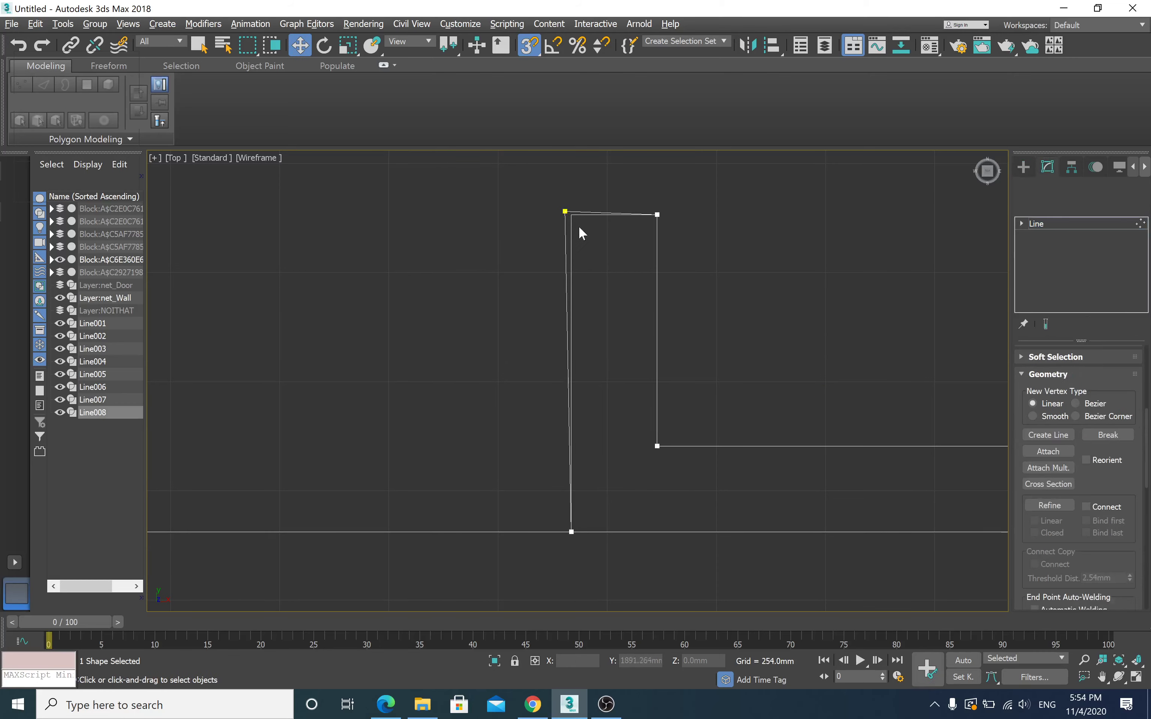
{"action": "mouse_move", "coordinate": [550, 192]}
{"action": "left_mouse_down"}
{"action": "mouse_move", "coordinate": [581, 227]}
{"action": "mouse_move", "coordinate": [570, 215]}
{"action": "left_mouse_up"}
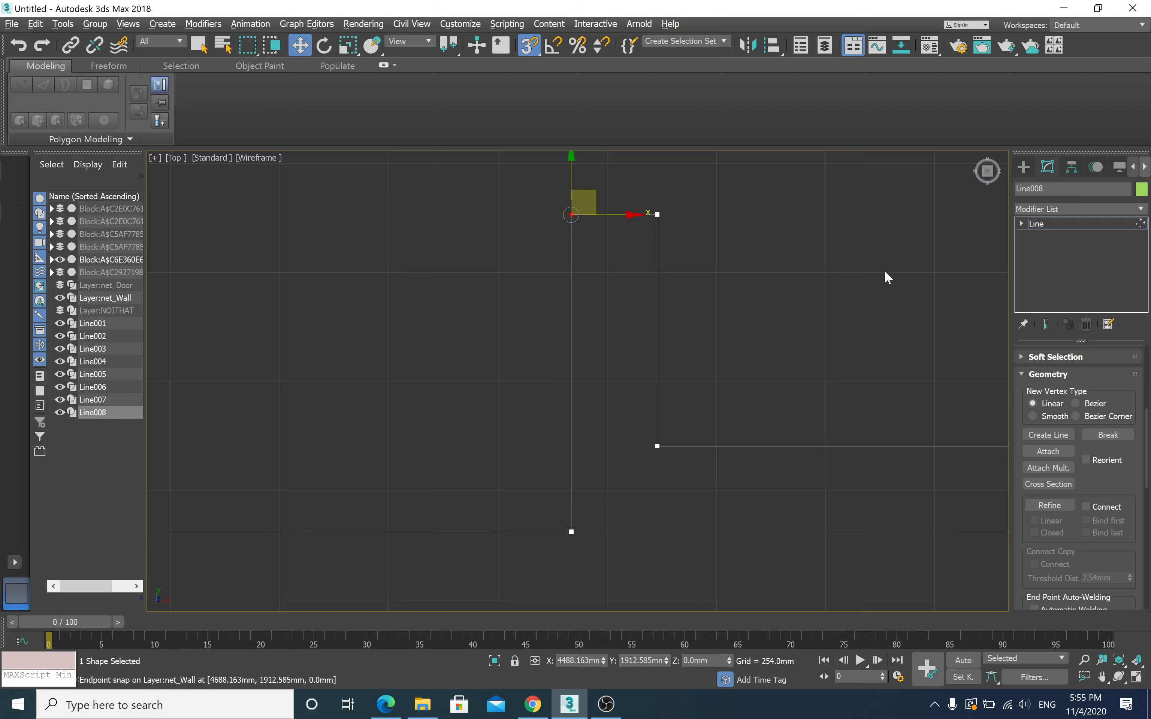
{"action": "scroll", "coordinate": [691, 379], "scroll_direction": "down", "scroll_amount": 3}
{"action": "scroll", "coordinate": [691, 379], "scroll_direction": "down", "scroll_amount": 2}
{"action": "scroll", "coordinate": [692, 379], "scroll_direction": "down", "scroll_amount": 2}
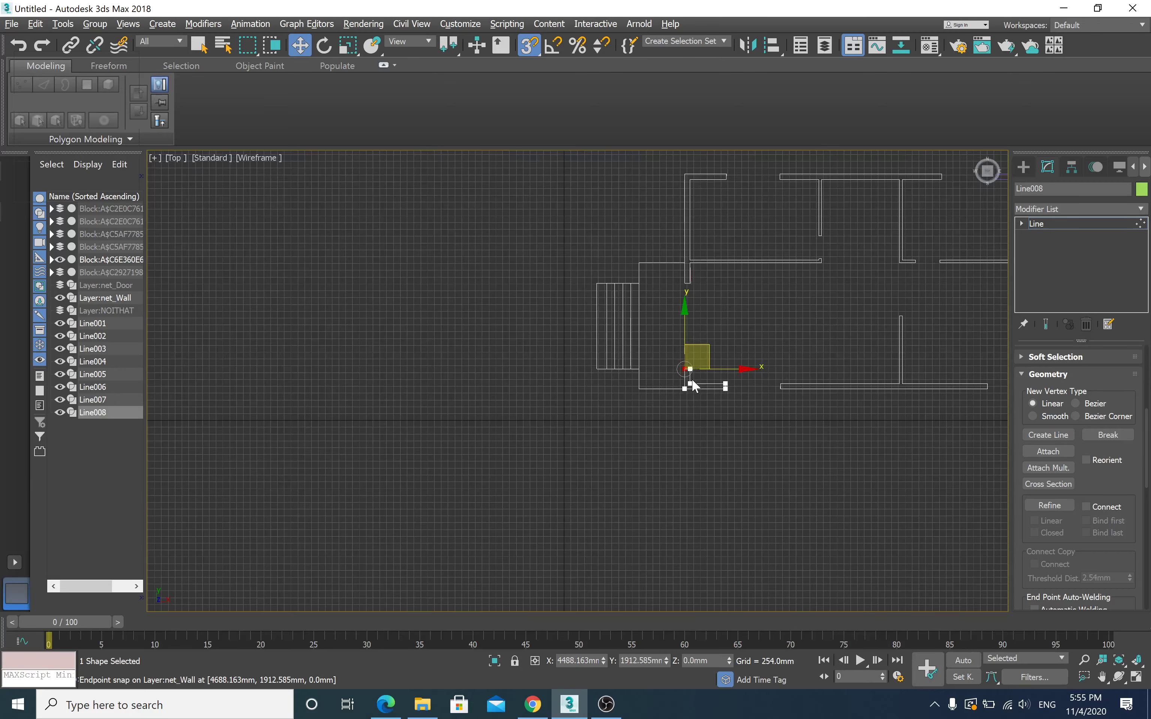
Step: Return to whole-line editing, hide the net_Wall layer, and deselect Line008
{"action": "left_click", "coordinate": [1051, 224]}
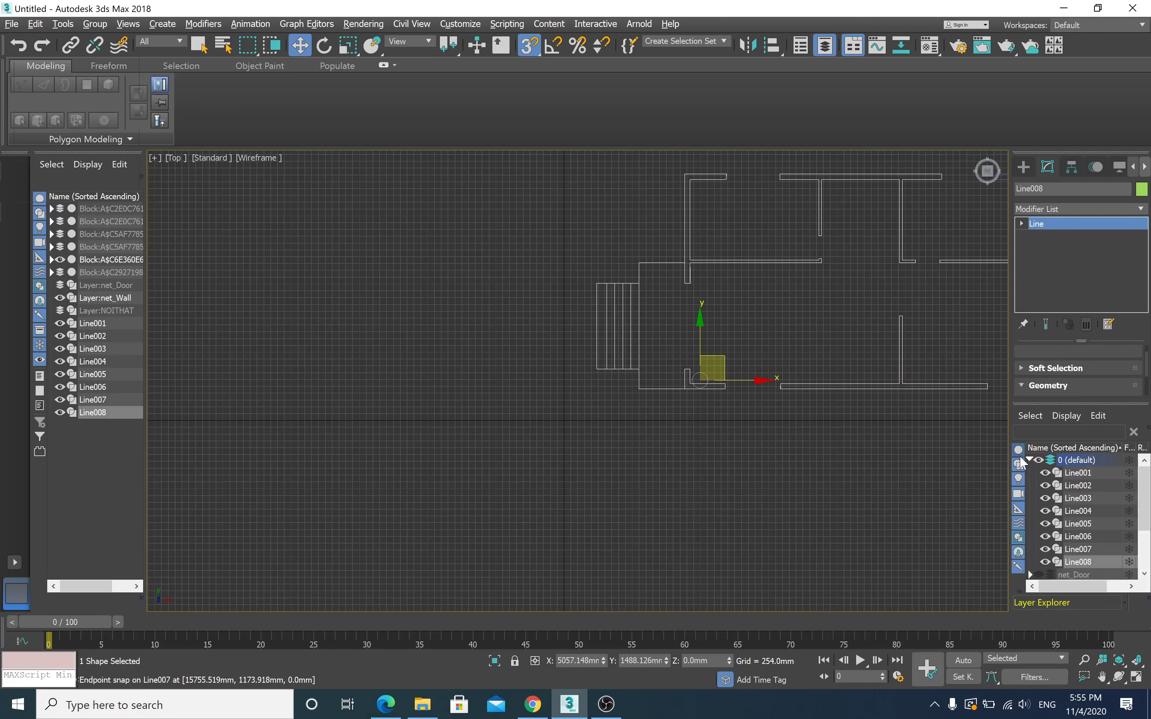
{"action": "scroll", "coordinate": [1075, 524], "scroll_direction": "down", "scroll_amount": 2}
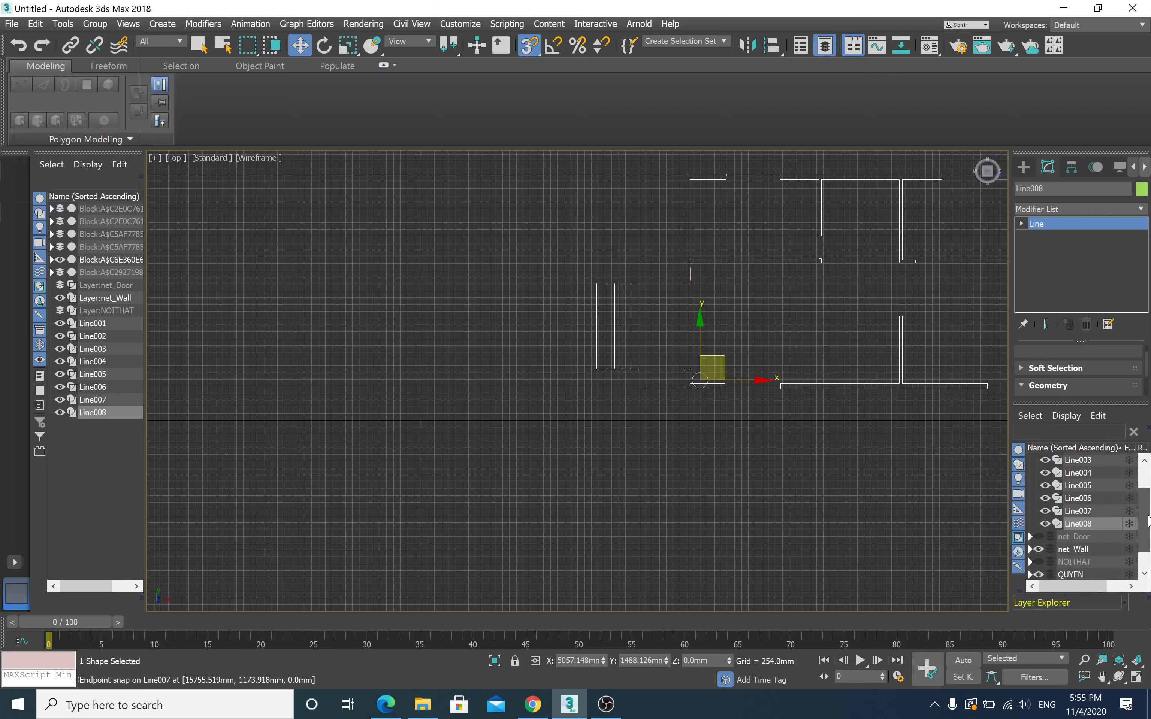
{"action": "scroll", "coordinate": [1070, 531], "scroll_direction": "down", "scroll_amount": 3}
{"action": "left_click", "coordinate": [1038, 523]}
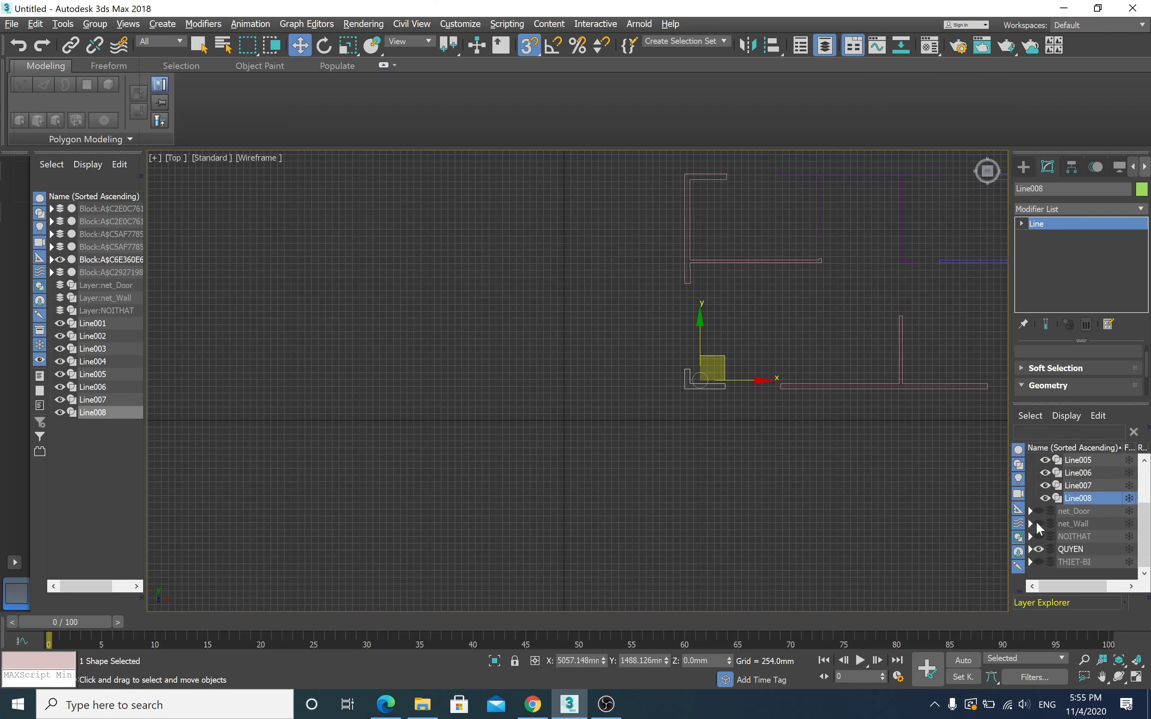
{"action": "scroll", "coordinate": [969, 481], "scroll_direction": "up", "scroll_amount": 2}
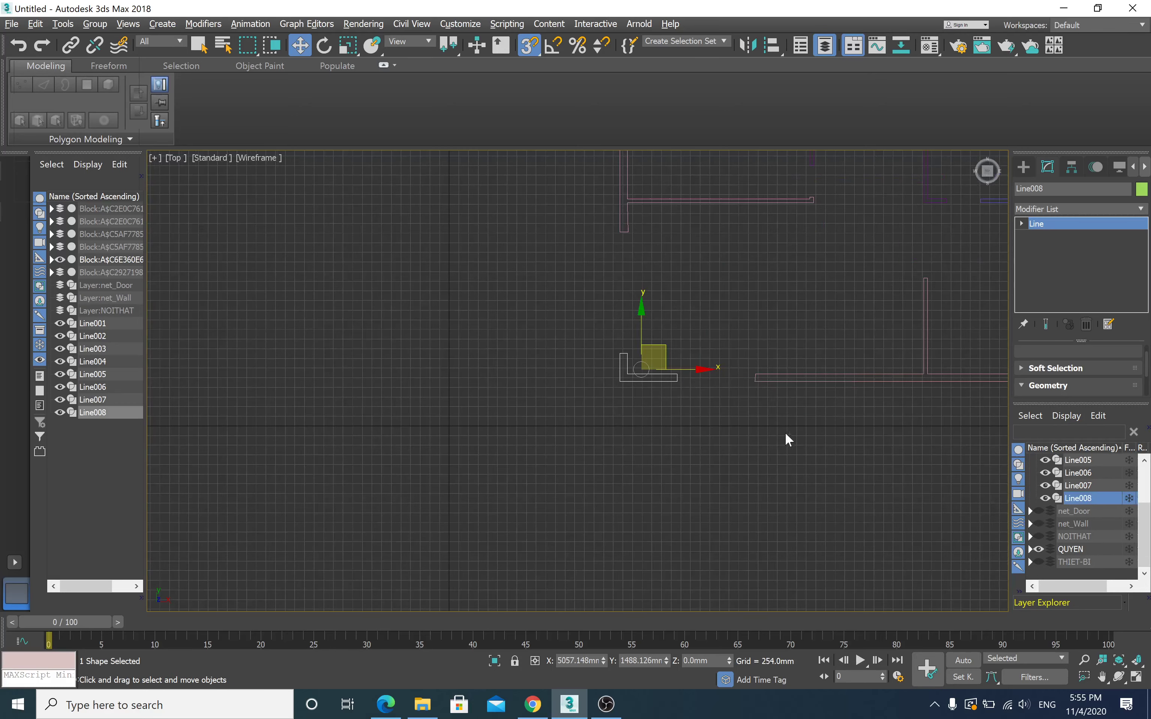
{"action": "scroll", "coordinate": [732, 441], "scroll_direction": "down", "scroll_amount": 2}
{"action": "middle_click_drag", "start_coordinate": [815, 431], "coordinate": [575, 469]}
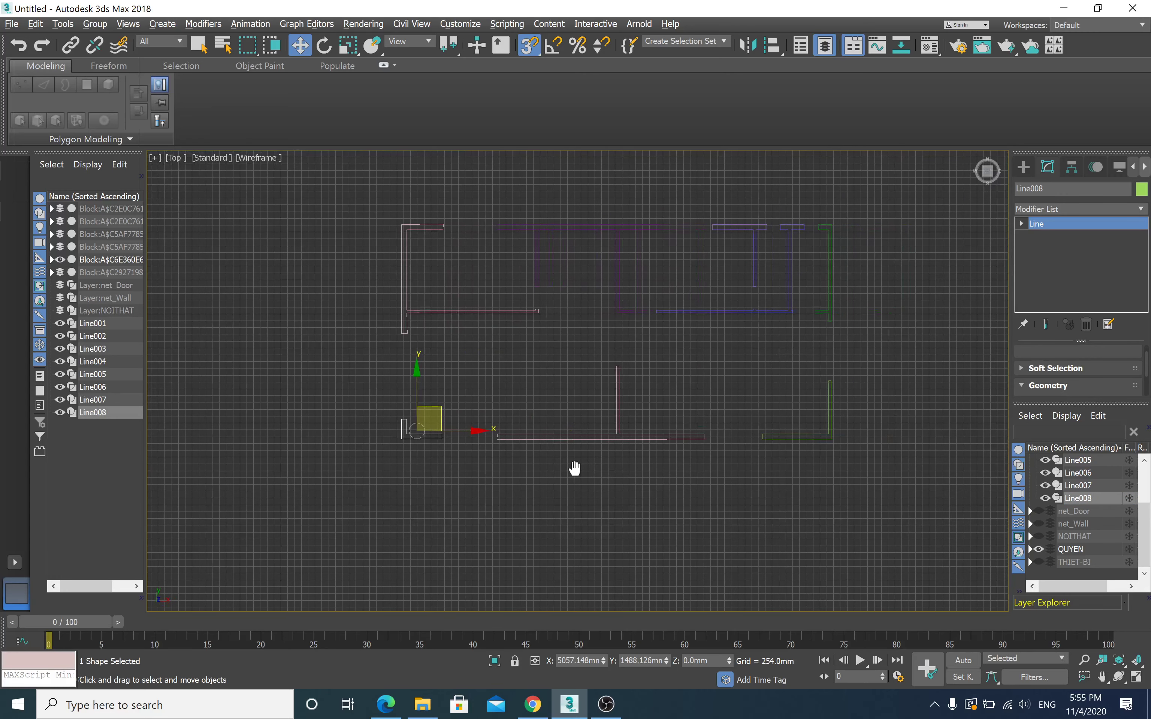
{"action": "left_click", "coordinate": [575, 473]}
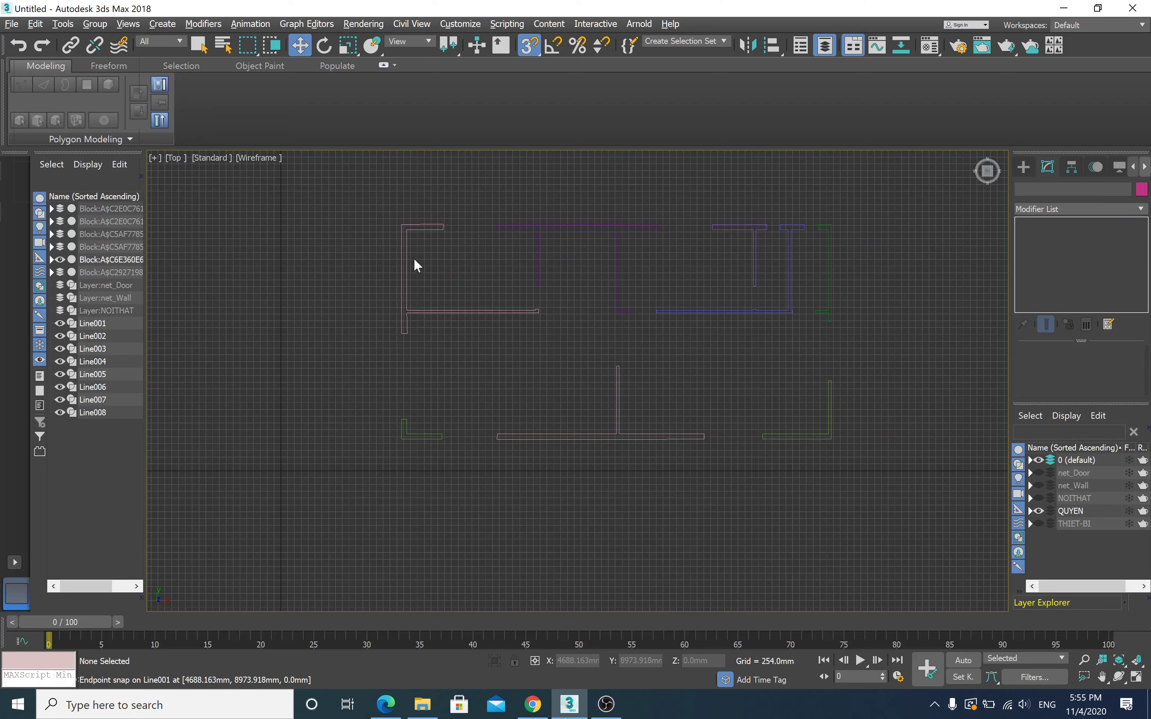
Step: Zoom to Line001's top-right corner, show net_Wall again, and select Line001
{"action": "scroll", "coordinate": [420, 251], "scroll_direction": "up", "scroll_amount": 3}
{"action": "scroll", "coordinate": [420, 251], "scroll_direction": "up", "scroll_amount": 2}
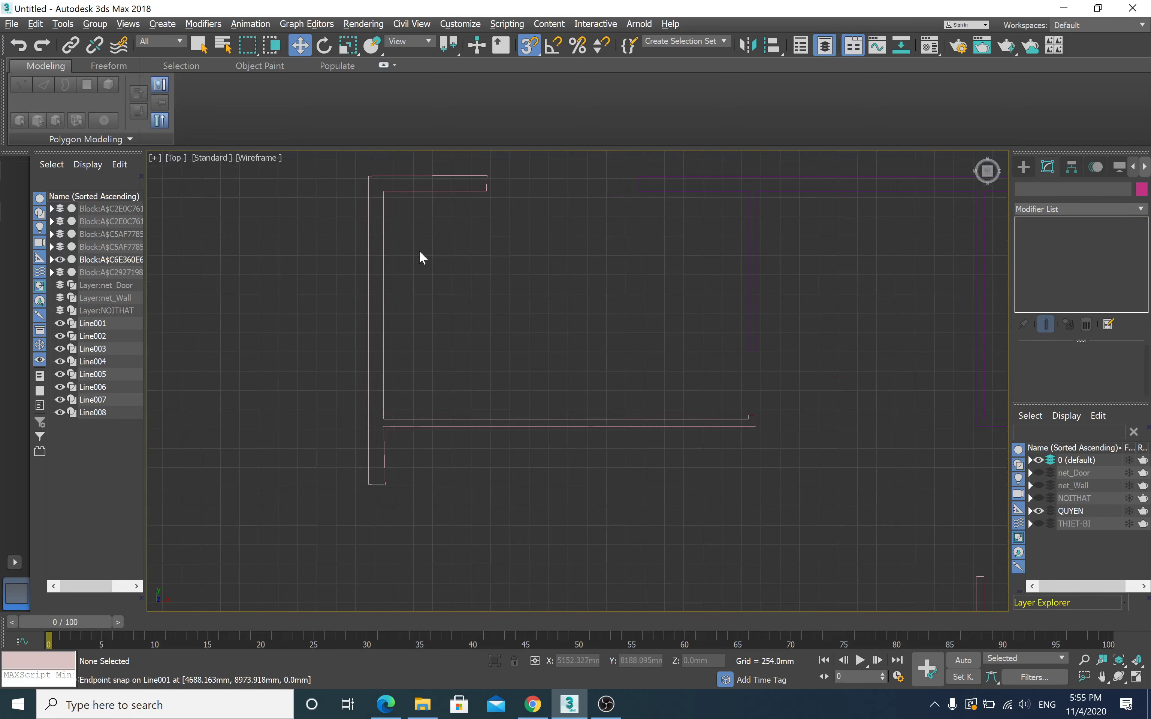
{"action": "scroll", "coordinate": [483, 187], "scroll_direction": "up", "scroll_amount": 1}
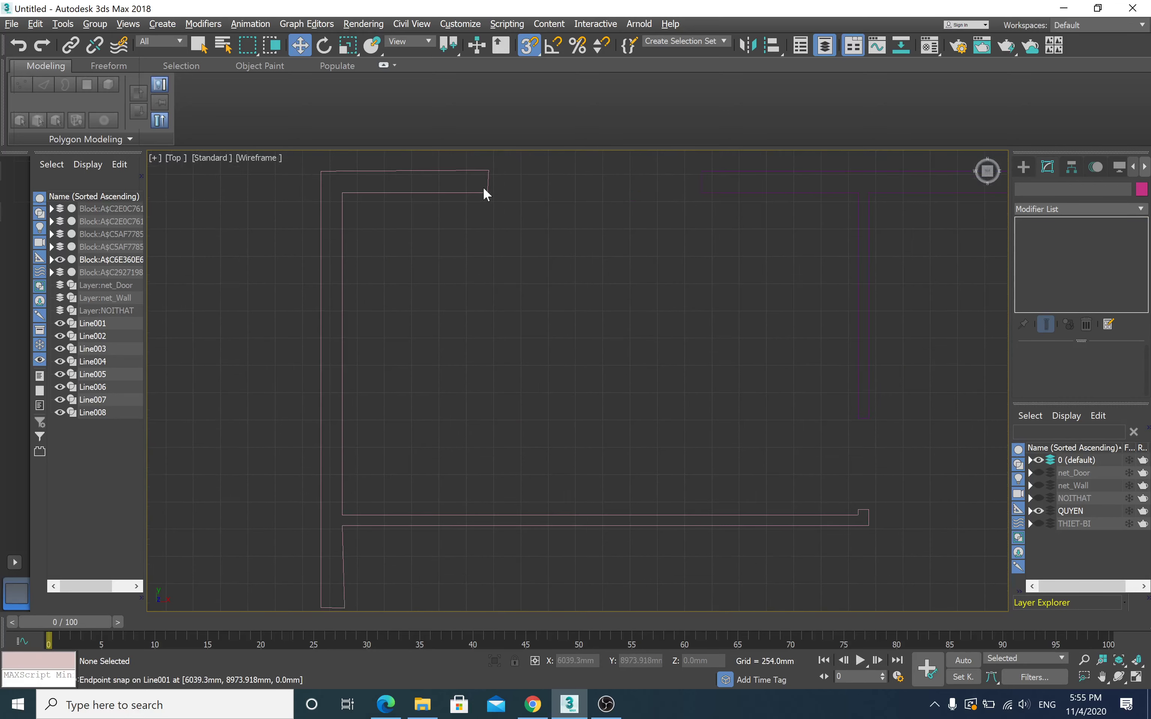
{"action": "scroll", "coordinate": [483, 187], "scroll_direction": "up", "scroll_amount": 2}
{"action": "middle_click_drag", "start_coordinate": [494, 191], "coordinate": [523, 303]}
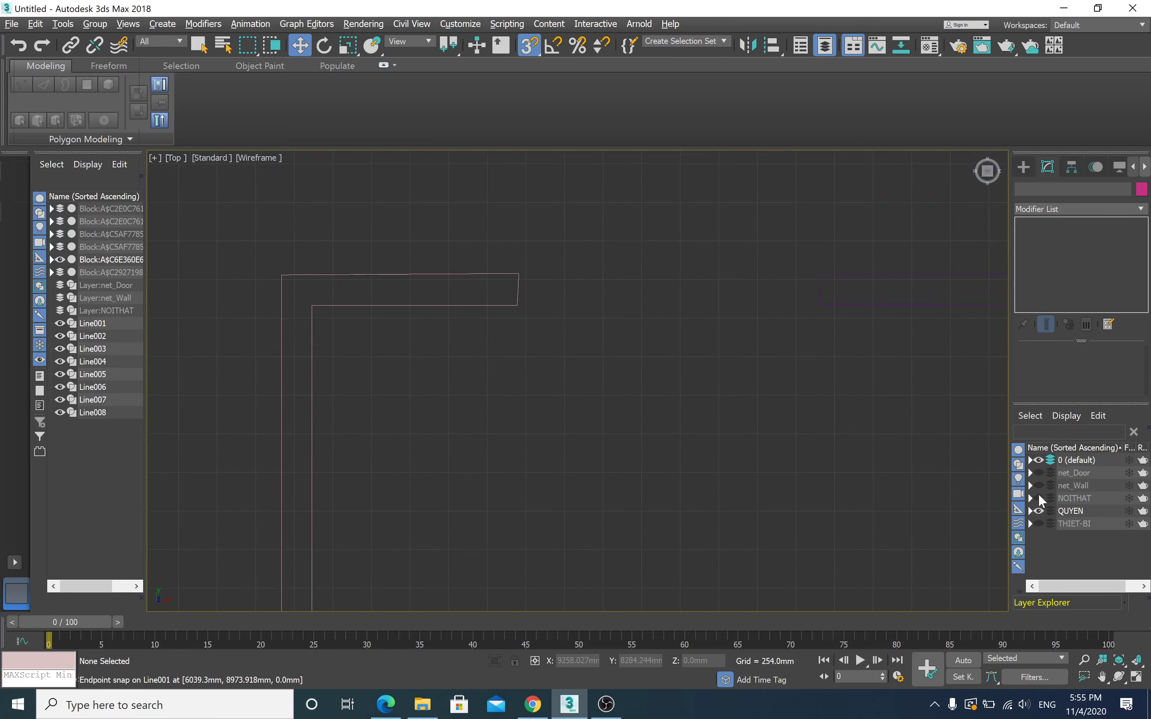
{"action": "left_click", "coordinate": [1038, 485]}
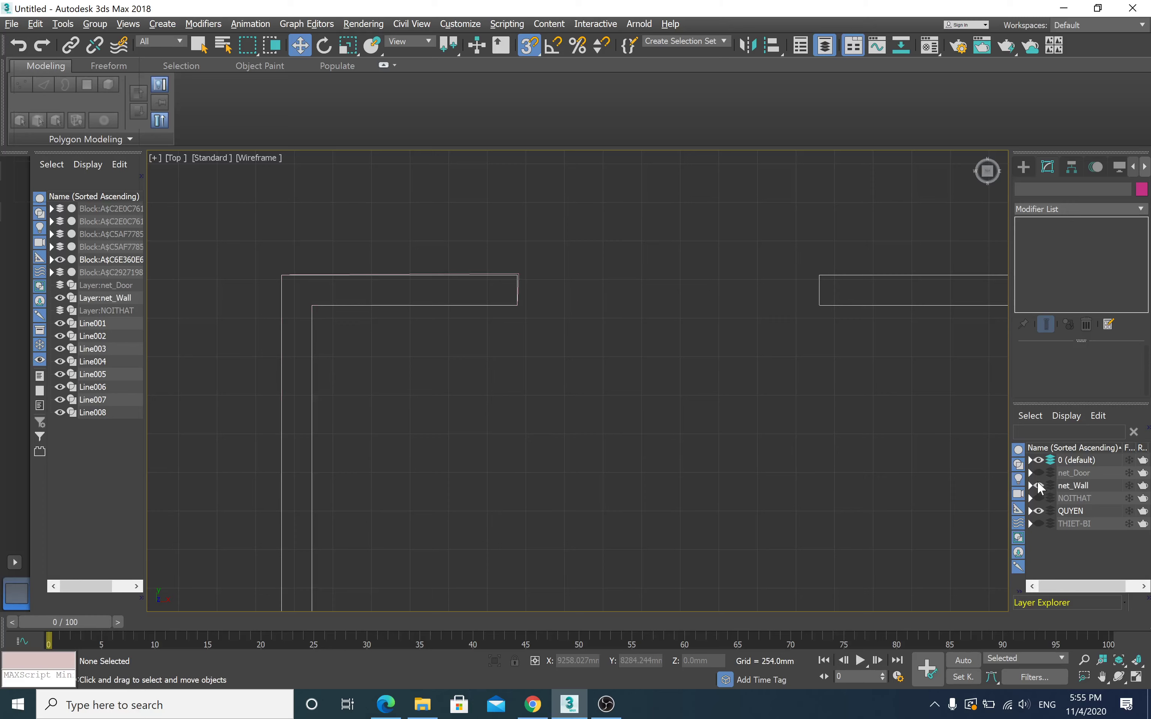
{"action": "left_click", "coordinate": [1038, 485]}
{"action": "scroll", "coordinate": [524, 315], "scroll_direction": "up", "scroll_amount": 4}
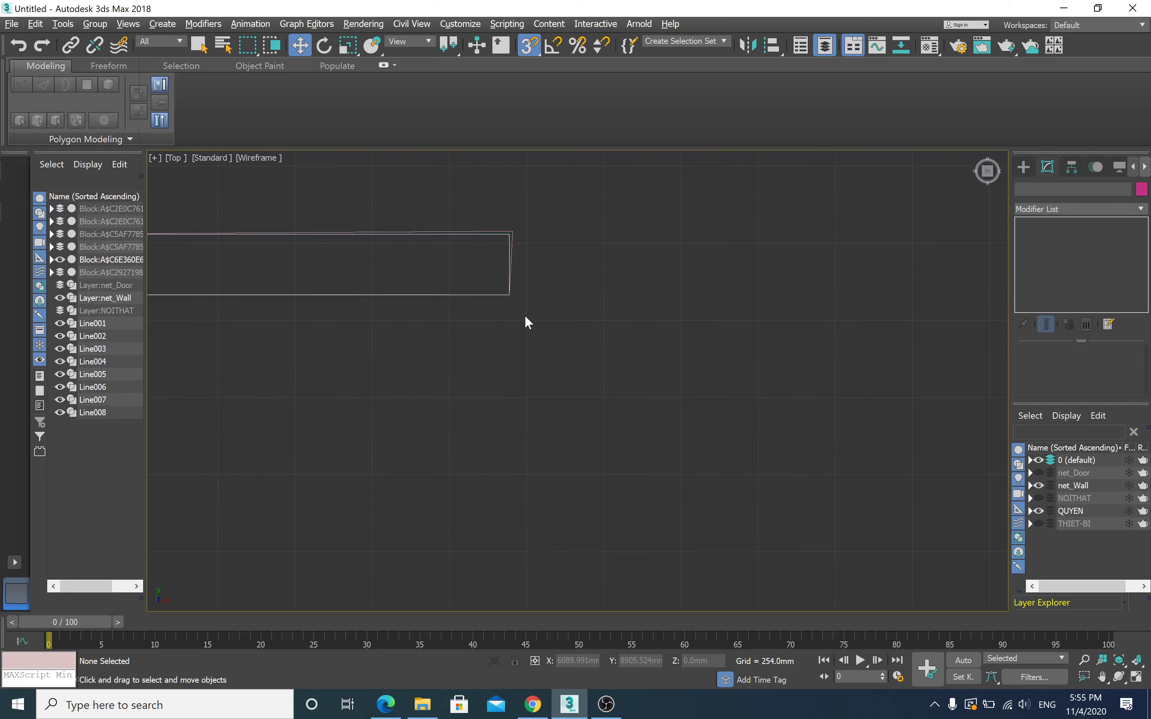
{"action": "scroll", "coordinate": [524, 315], "scroll_direction": "up", "scroll_amount": 2}
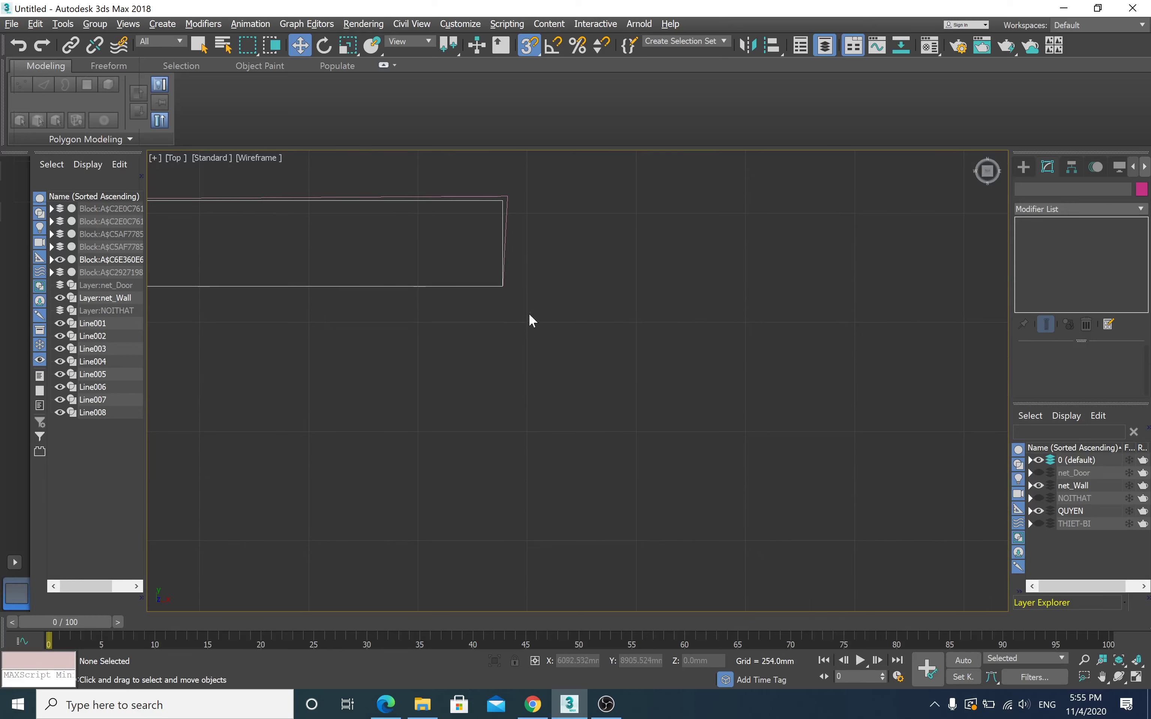
{"action": "left_click", "coordinate": [507, 202]}
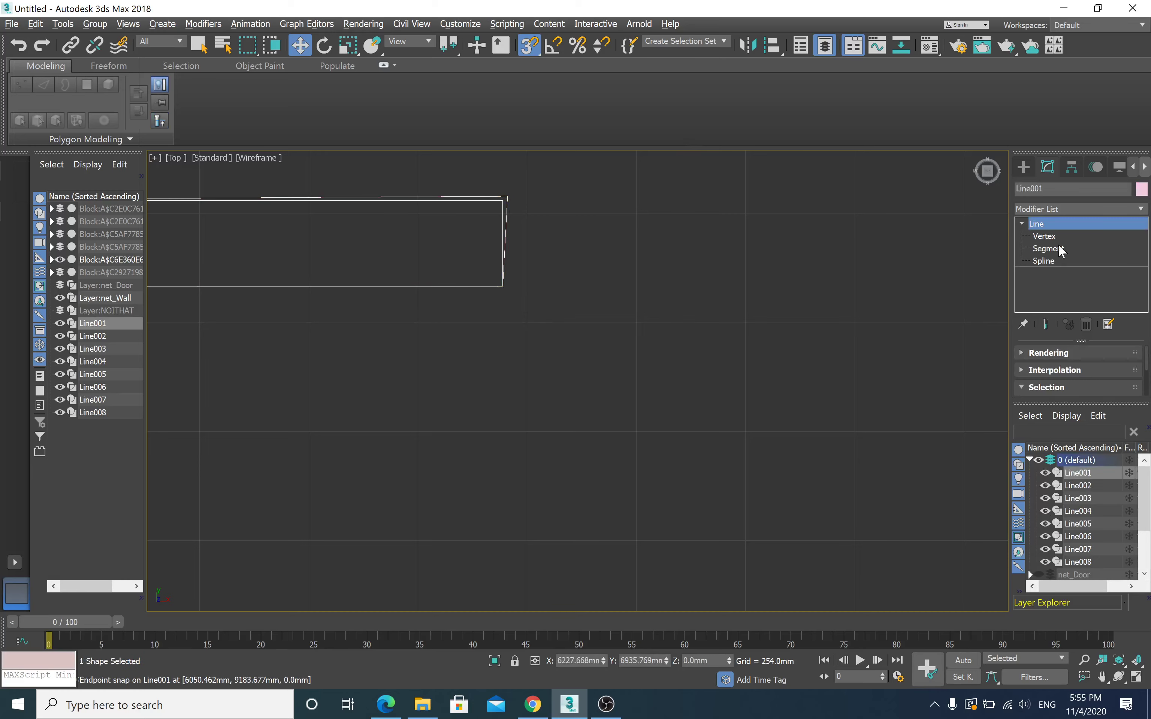
Step: Snap Line001's top-right vertex onto the net_Wall endpoint
{"action": "left_click", "coordinate": [1043, 236]}
{"action": "left_click_drag", "start_coordinate": [494, 205], "coordinate": [503, 199]}
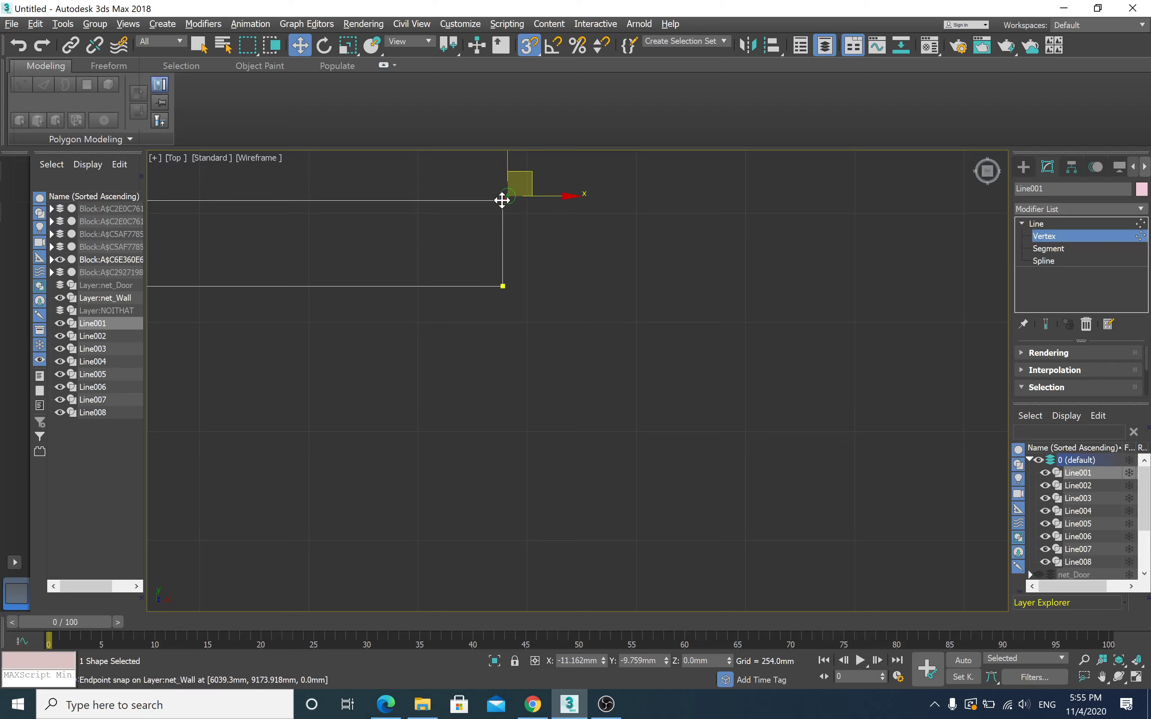
{"action": "left_click", "coordinate": [1031, 224]}
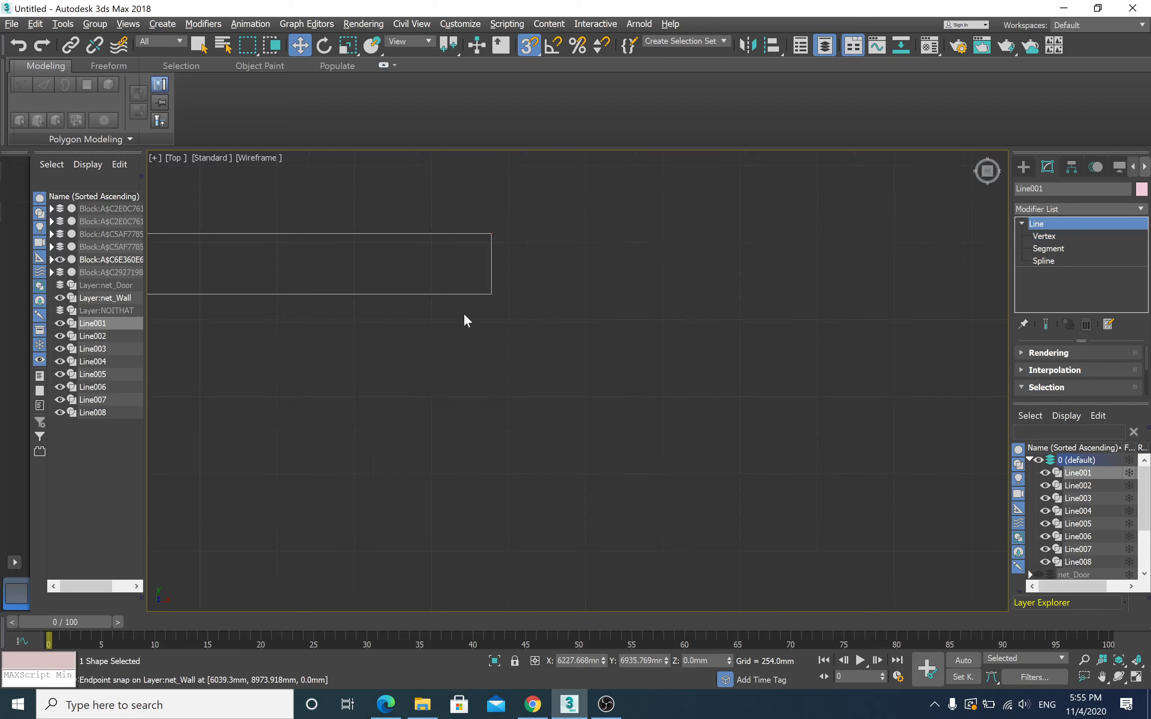
Step: Hide the net_Wall layer so only the traced walls show
{"action": "scroll", "coordinate": [463, 313], "scroll_direction": "down", "scroll_amount": 5}
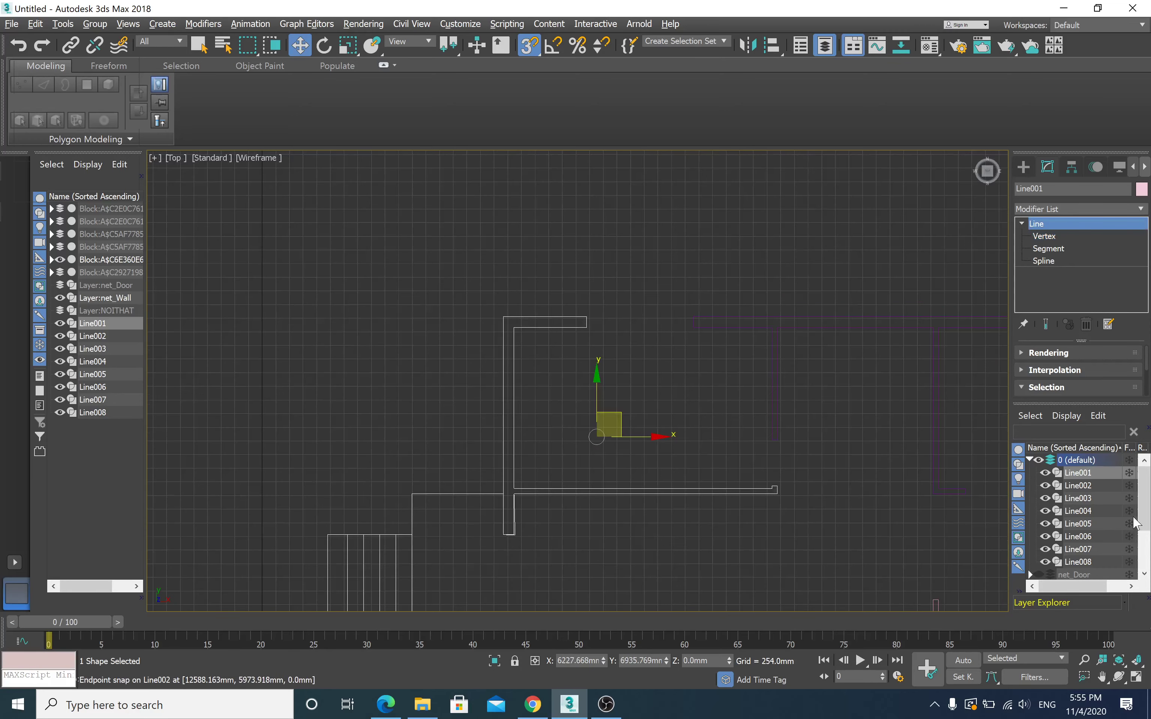
{"action": "scroll", "coordinate": [1094, 526], "scroll_direction": "down", "scroll_amount": 2}
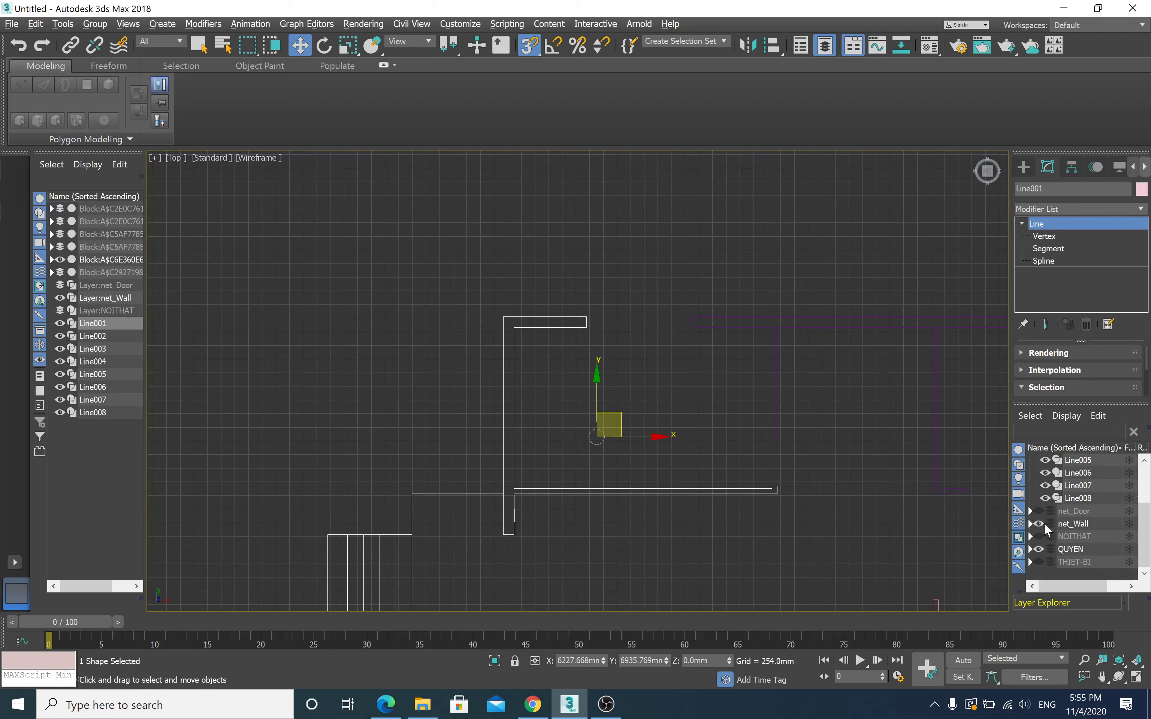
{"action": "left_click", "coordinate": [1040, 524]}
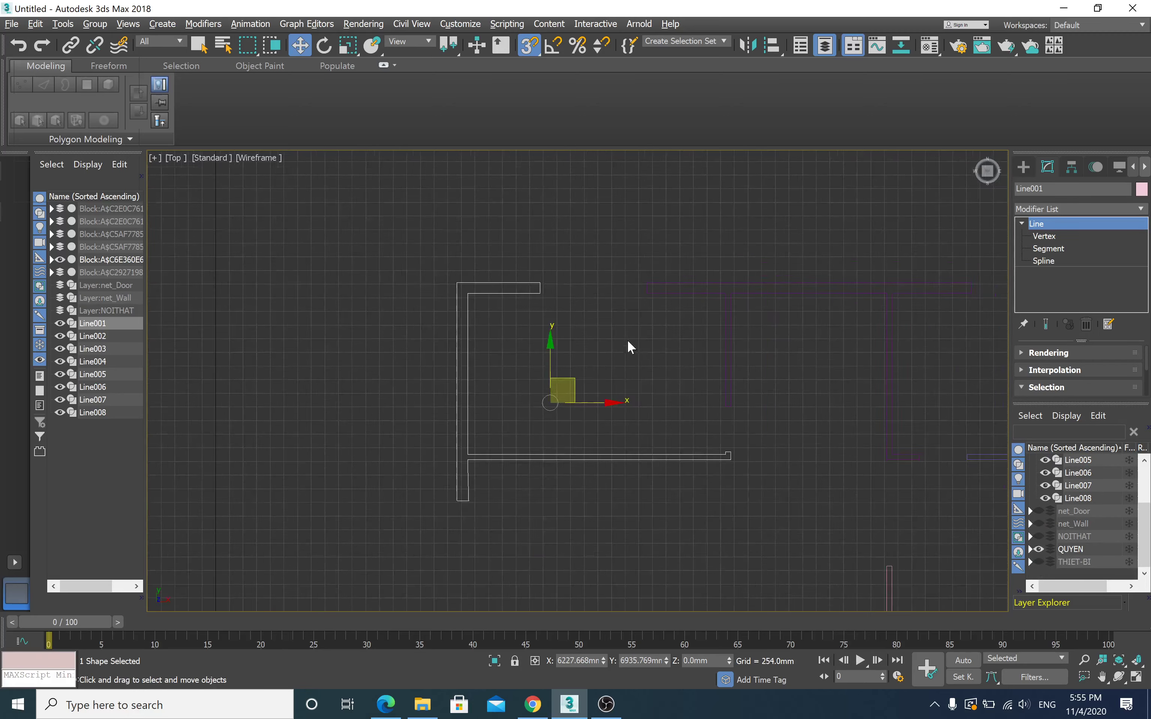
{"action": "scroll", "coordinate": [628, 341], "scroll_direction": "down", "scroll_amount": 5}
{"action": "scroll", "coordinate": [797, 414], "scroll_direction": "up", "scroll_amount": 2}
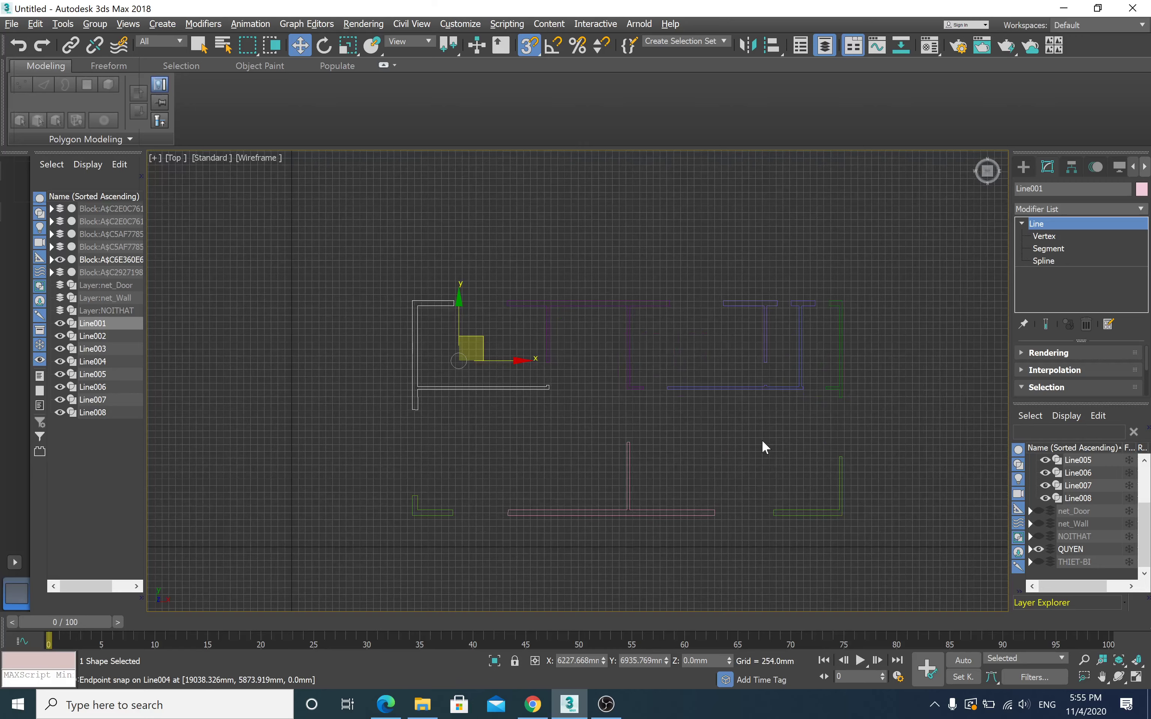
Step: Maximize the Perspective viewport with Alt+W
{"action": "key", "text": "alt+w"}
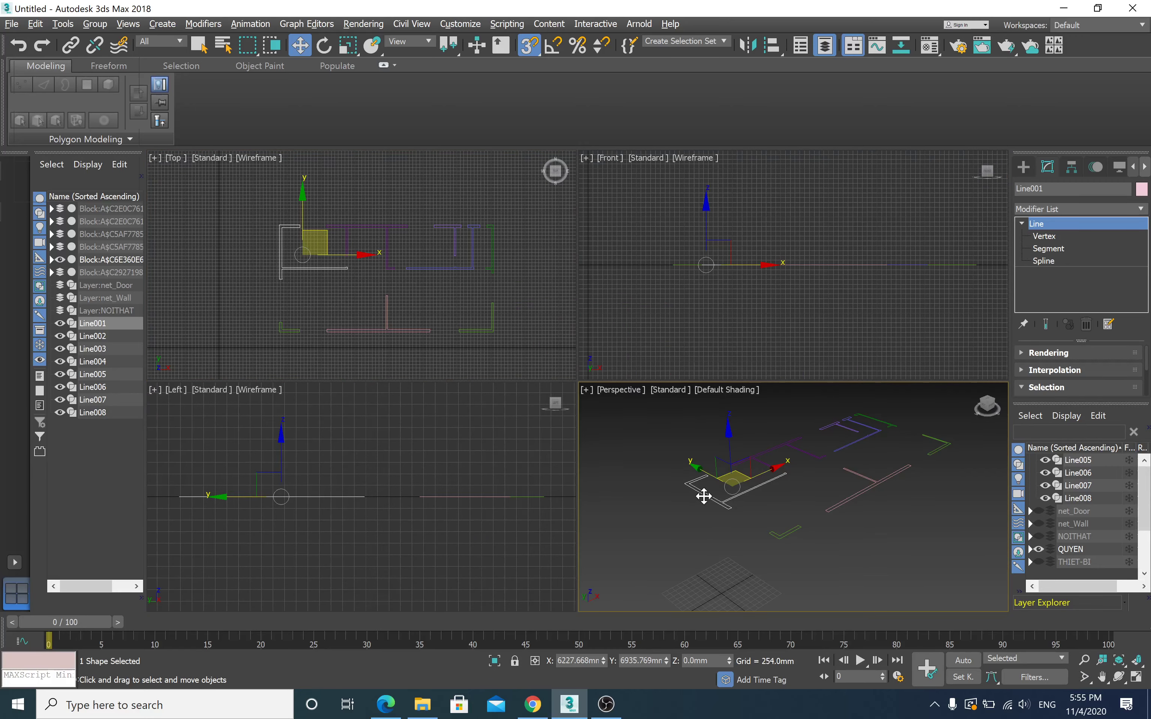
{"action": "key", "text": "alt+w"}
{"action": "key", "text": "alt+w"}
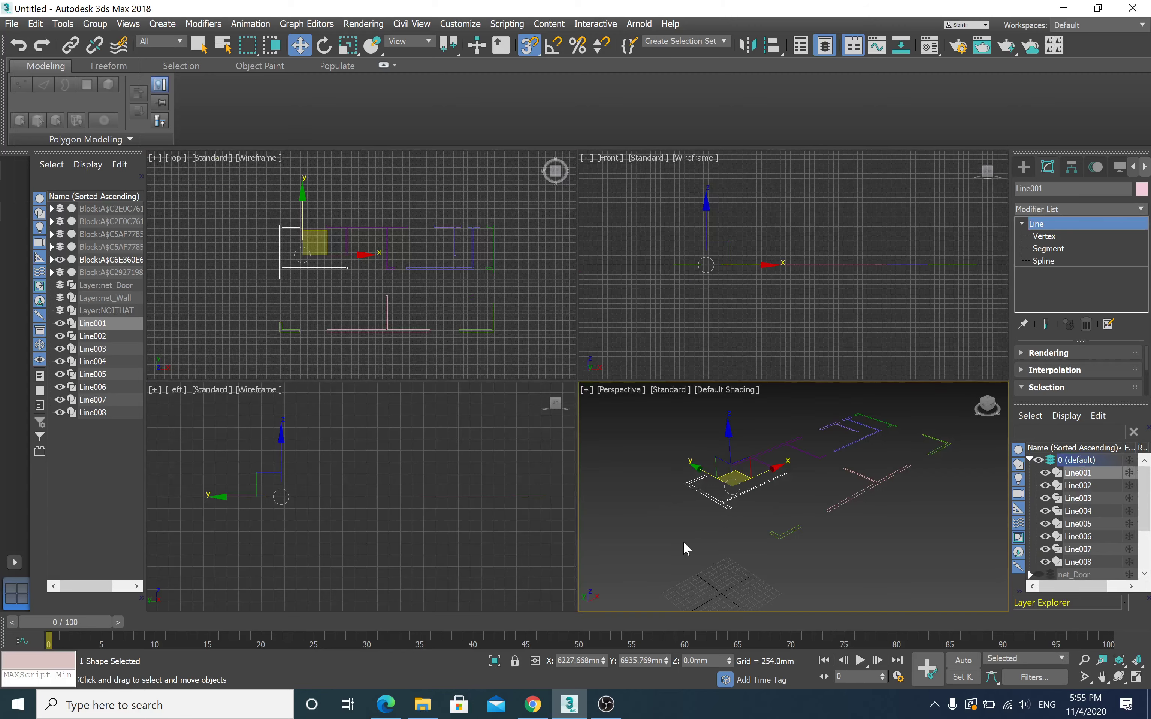
{"action": "key", "text": "alt+w"}
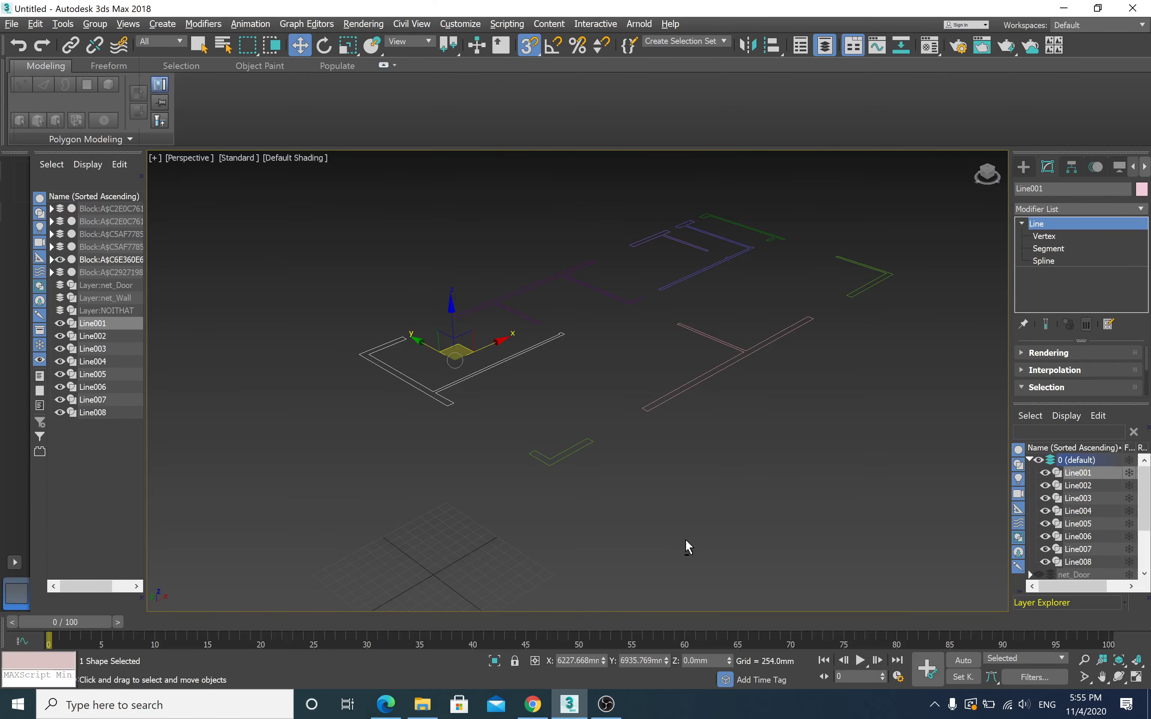
Step: Orbit, pan and zoom to view the traced wall splines at an angle
{"action": "scroll", "coordinate": [685, 541], "scroll_direction": "up", "scroll_amount": 2}
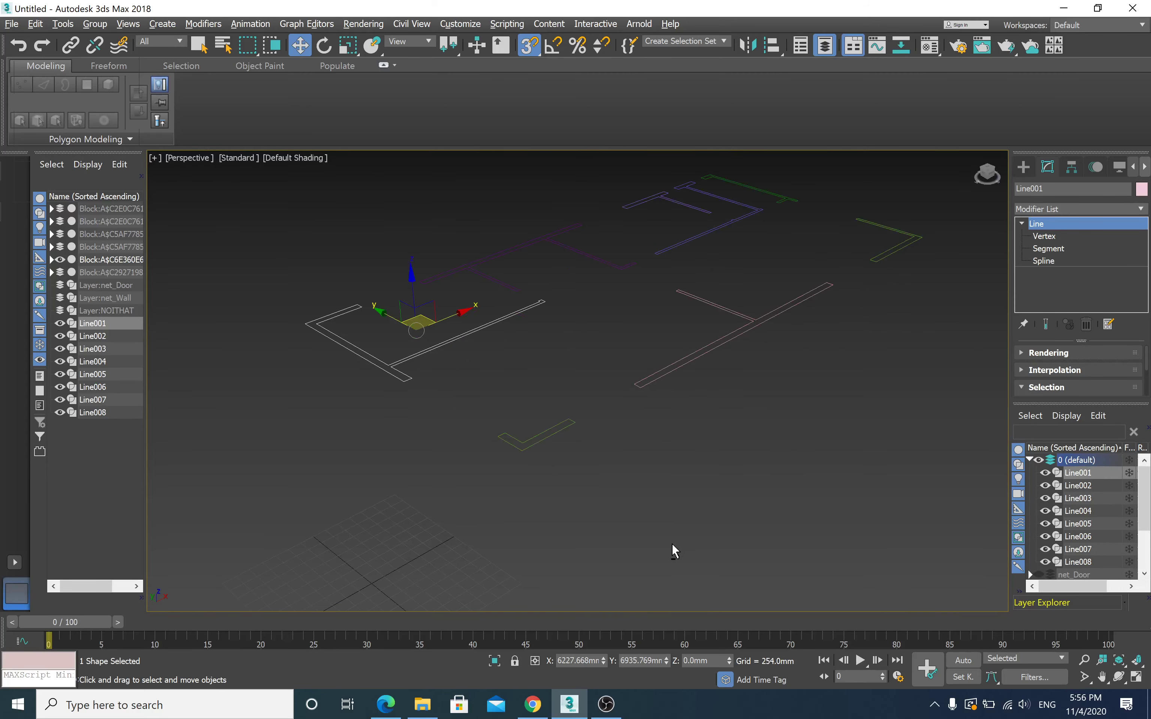
{"action": "mouse_move", "coordinate": [676, 552]}
{"action": "middle_mouse_down", "text": "alt"}
{"action": "mouse_move", "coordinate": [639, 578]}
{"action": "mouse_move", "coordinate": [683, 521]}
{"action": "mouse_move", "coordinate": [683, 547]}
{"action": "mouse_move", "coordinate": [667, 524]}
{"action": "mouse_move", "coordinate": [621, 566]}
{"action": "mouse_move", "coordinate": [669, 525]}
{"action": "middle_mouse_up", "text": "alt"}
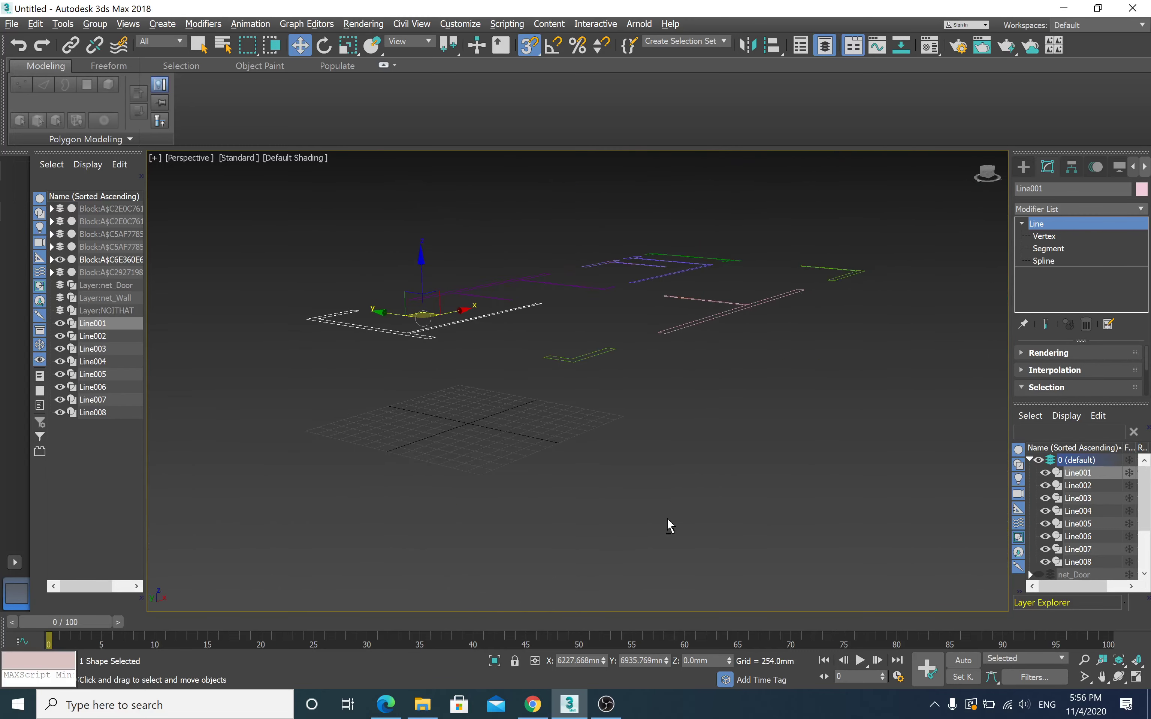
{"action": "middle_click_drag", "start_coordinate": [651, 472], "coordinate": [581, 534]}
{"action": "scroll", "coordinate": [581, 517], "scroll_direction": "up", "scroll_amount": 2}
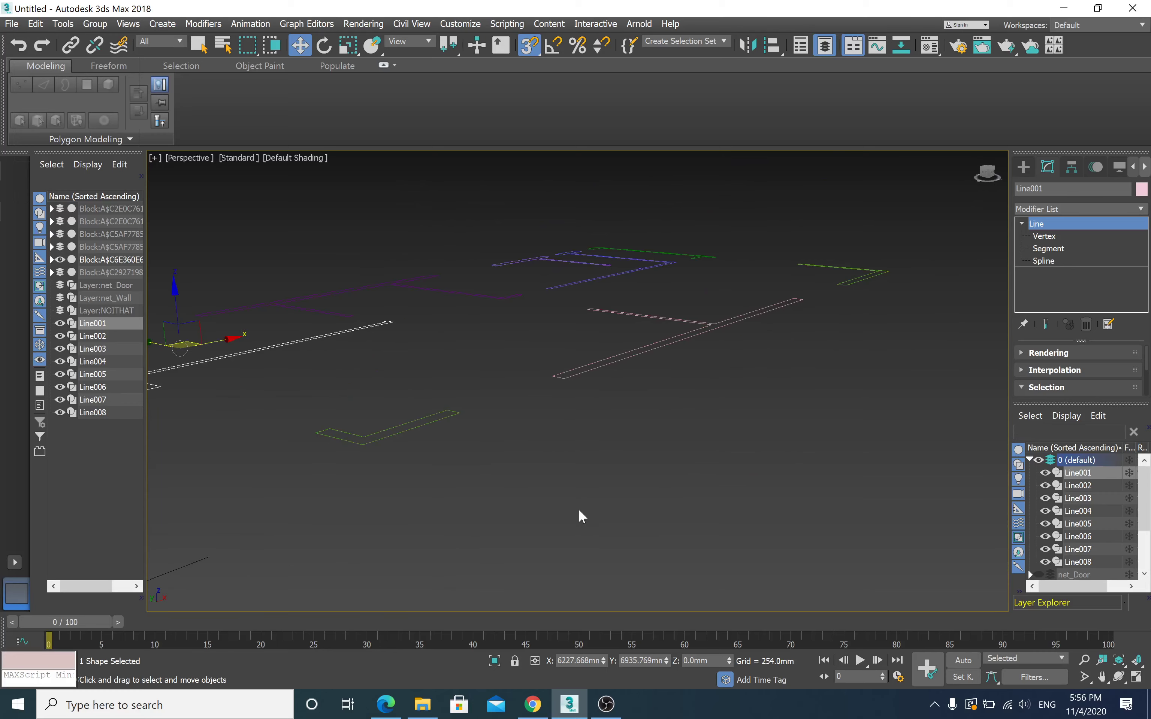
{"action": "scroll", "coordinate": [579, 516], "scroll_direction": "up", "scroll_amount": 3}
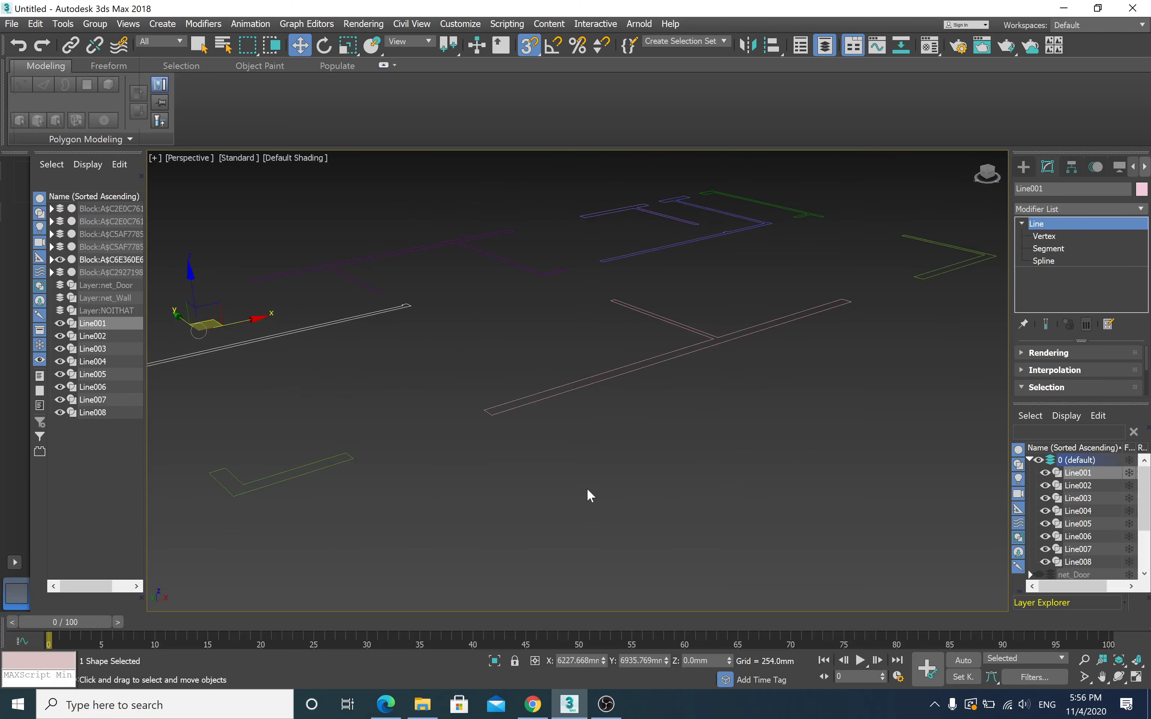
{"action": "middle_click_drag", "start_coordinate": [586, 488], "coordinate": [664, 486]}
{"action": "scroll", "coordinate": [661, 493], "scroll_direction": "down", "scroll_amount": 2}
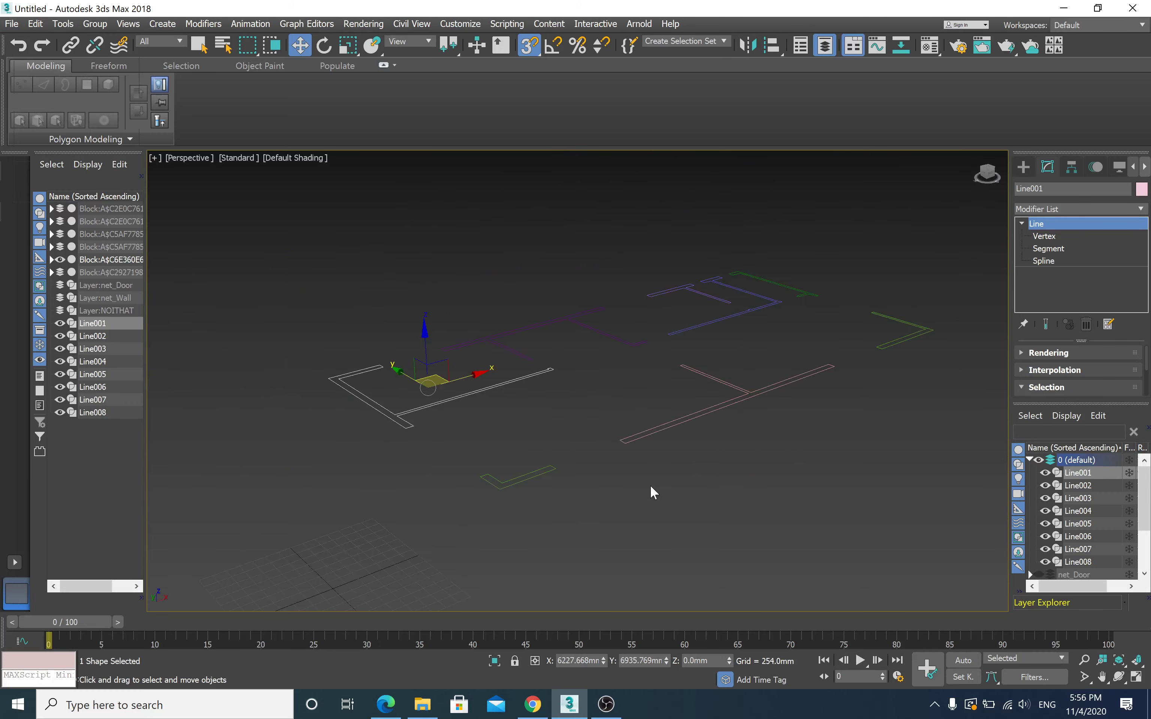
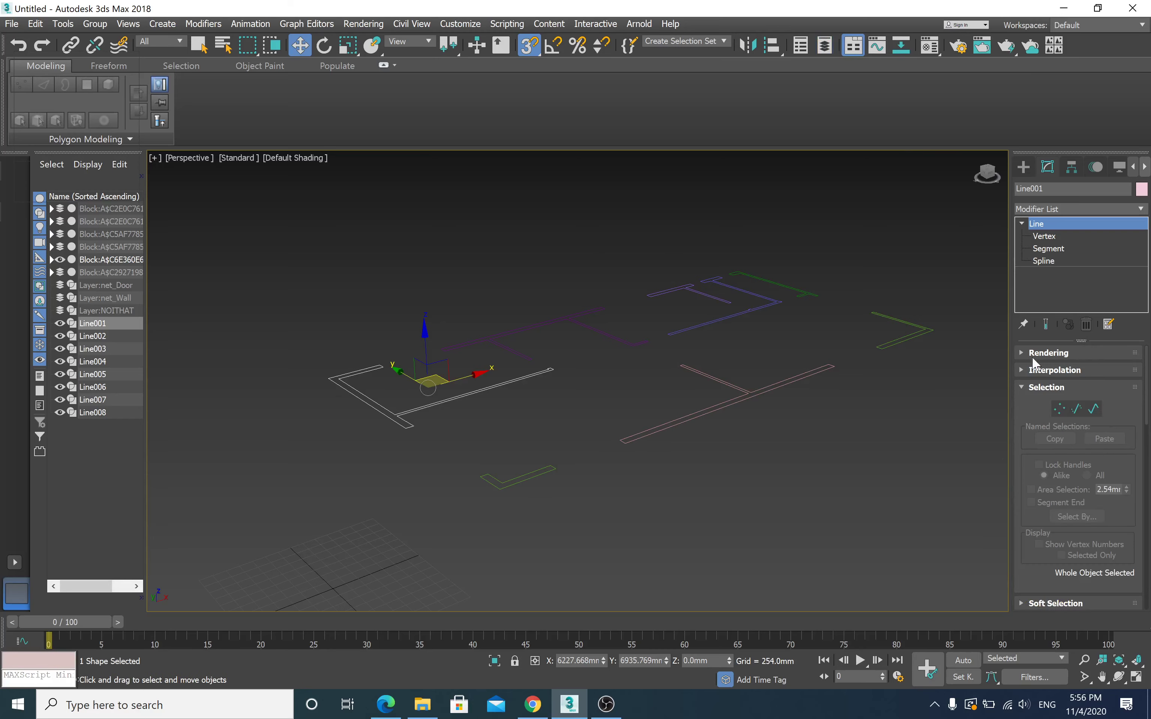
Step: Attach the remaining wall lines (Line002–Line008) into the single Line001 spline
{"action": "left_click", "coordinate": [1045, 261]}
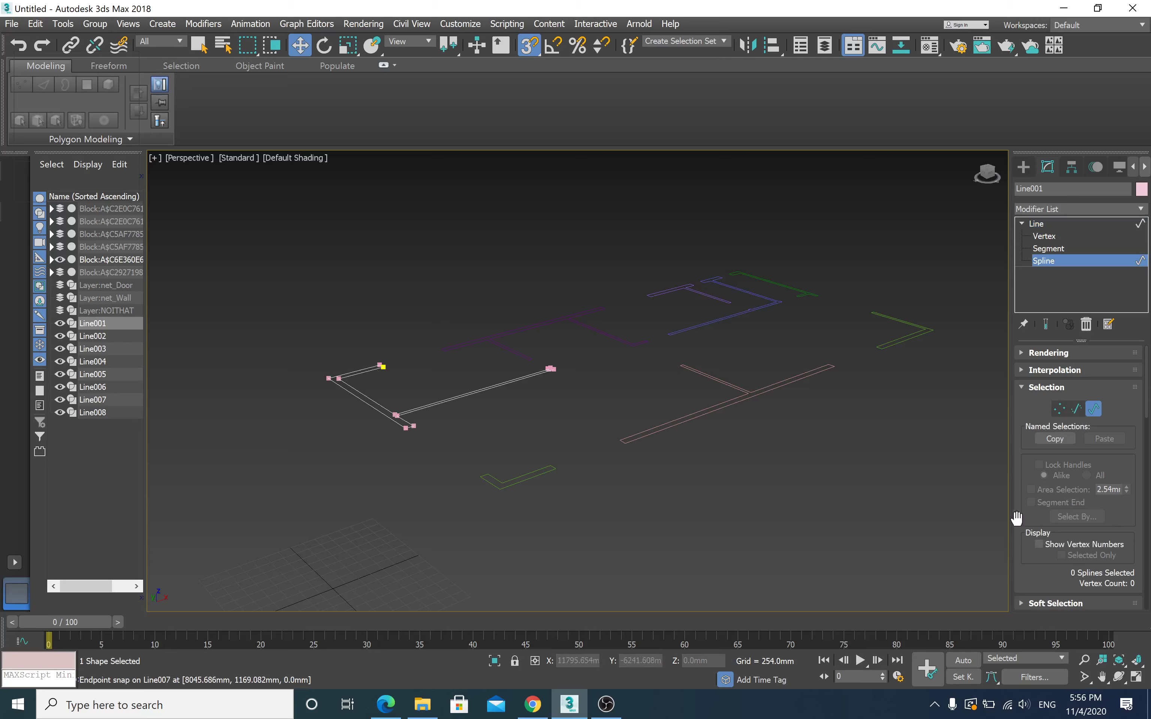
{"action": "left_click_drag", "start_coordinate": [1146, 409], "coordinate": [1146, 468]}
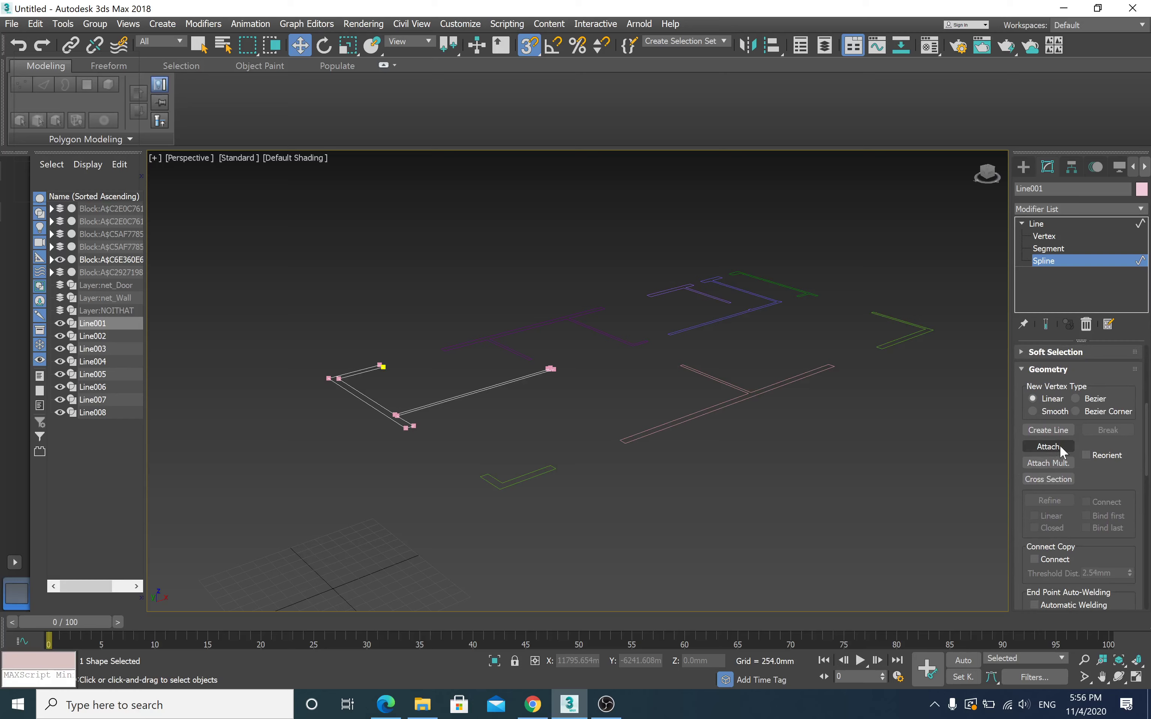
{"action": "left_click", "coordinate": [1059, 448]}
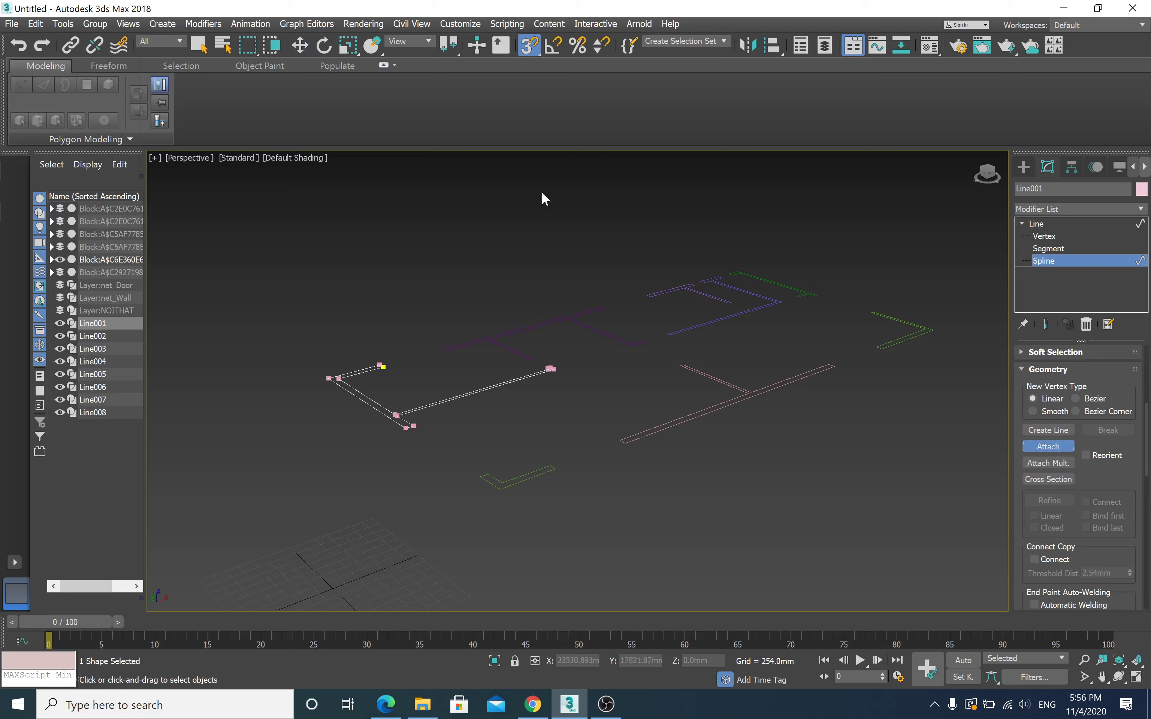
{"action": "left_click", "coordinate": [473, 341]}
{"action": "left_click", "coordinate": [655, 298]}
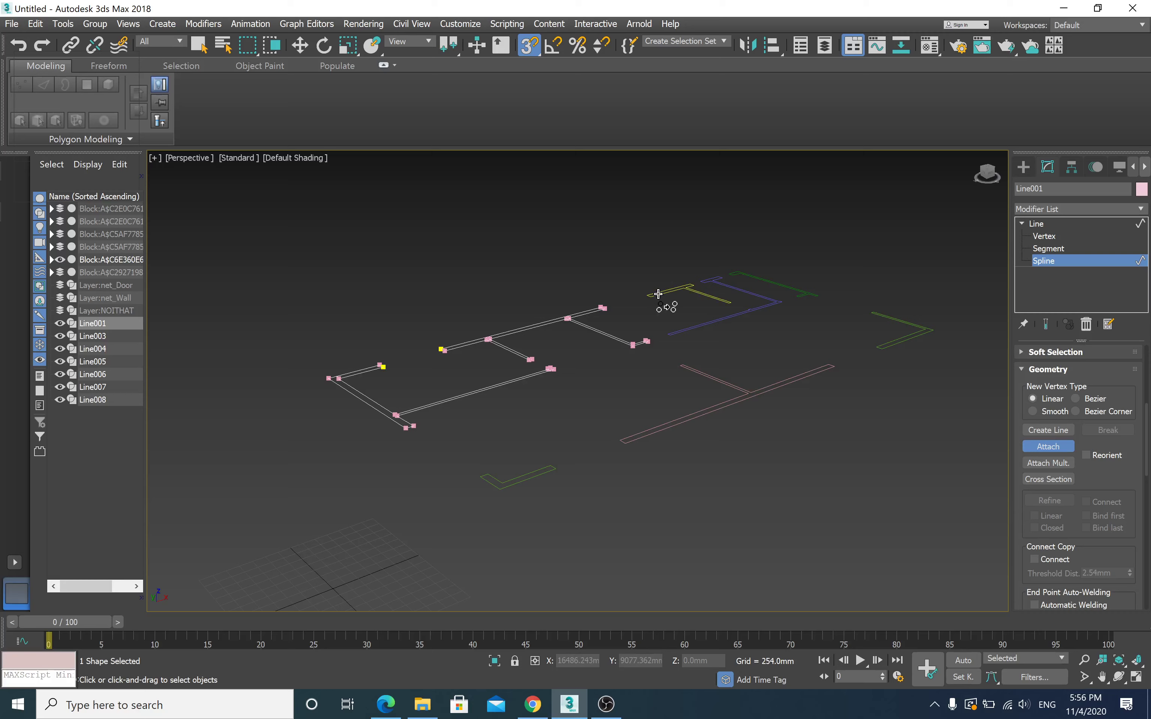
{"action": "left_click", "coordinate": [715, 278]}
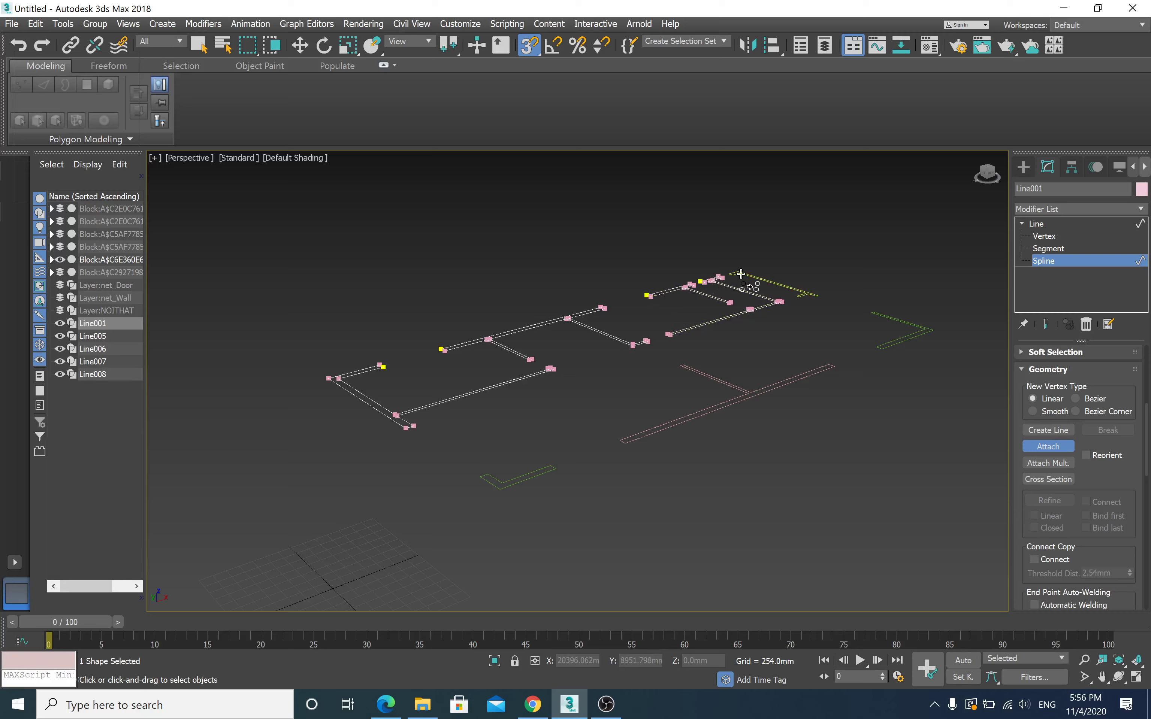
{"action": "left_click", "coordinate": [899, 323]}
{"action": "left_click", "coordinate": [803, 380]}
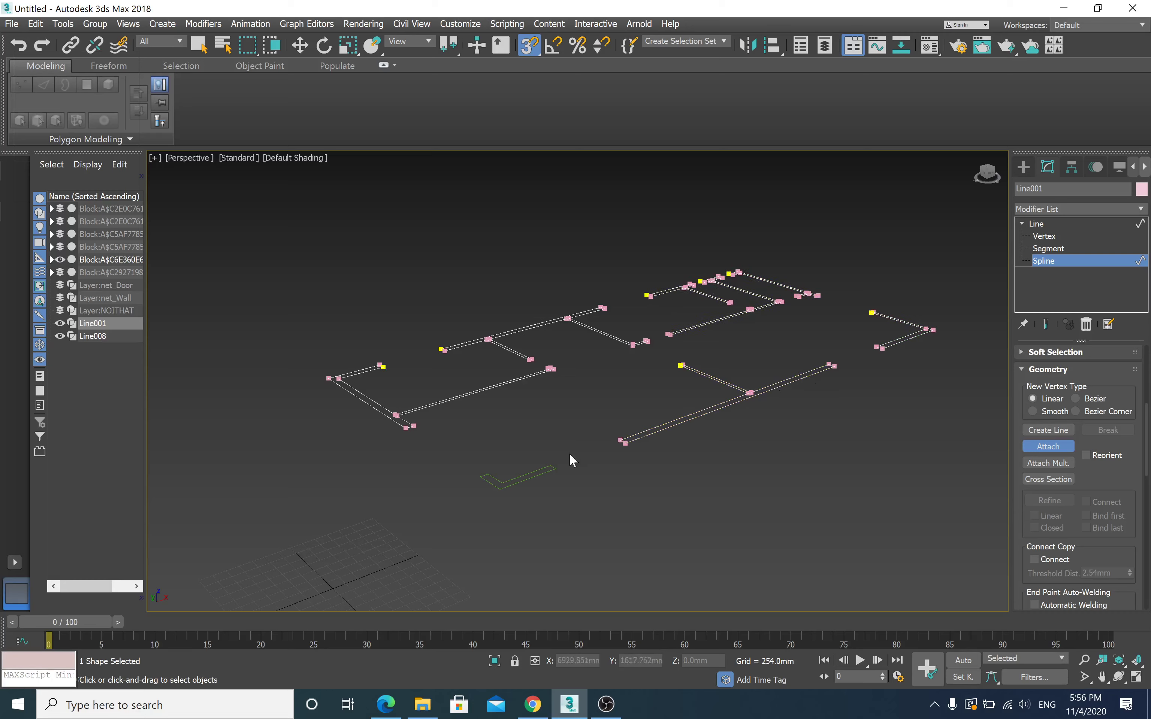
{"action": "left_click", "coordinate": [543, 469]}
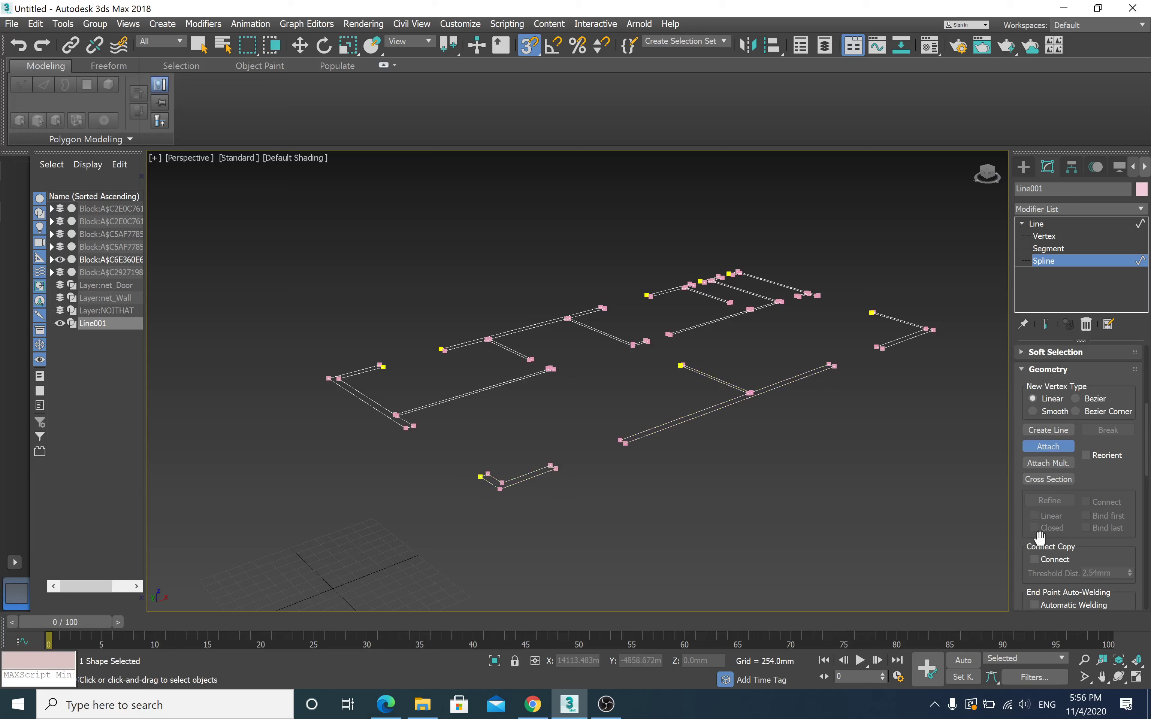
{"action": "left_click", "coordinate": [1050, 448]}
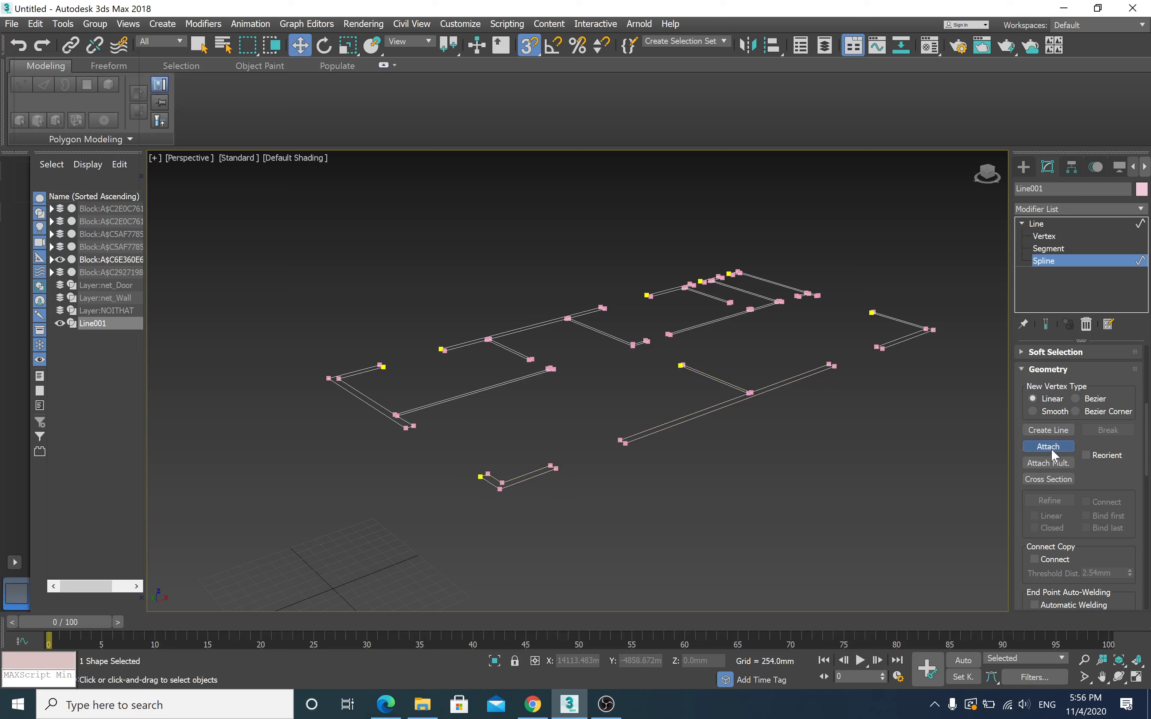
Step: Browse the Modifier List, then minimize 3ds Max to reveal the LAB 1 PDF
{"action": "left_click", "coordinate": [1135, 212]}
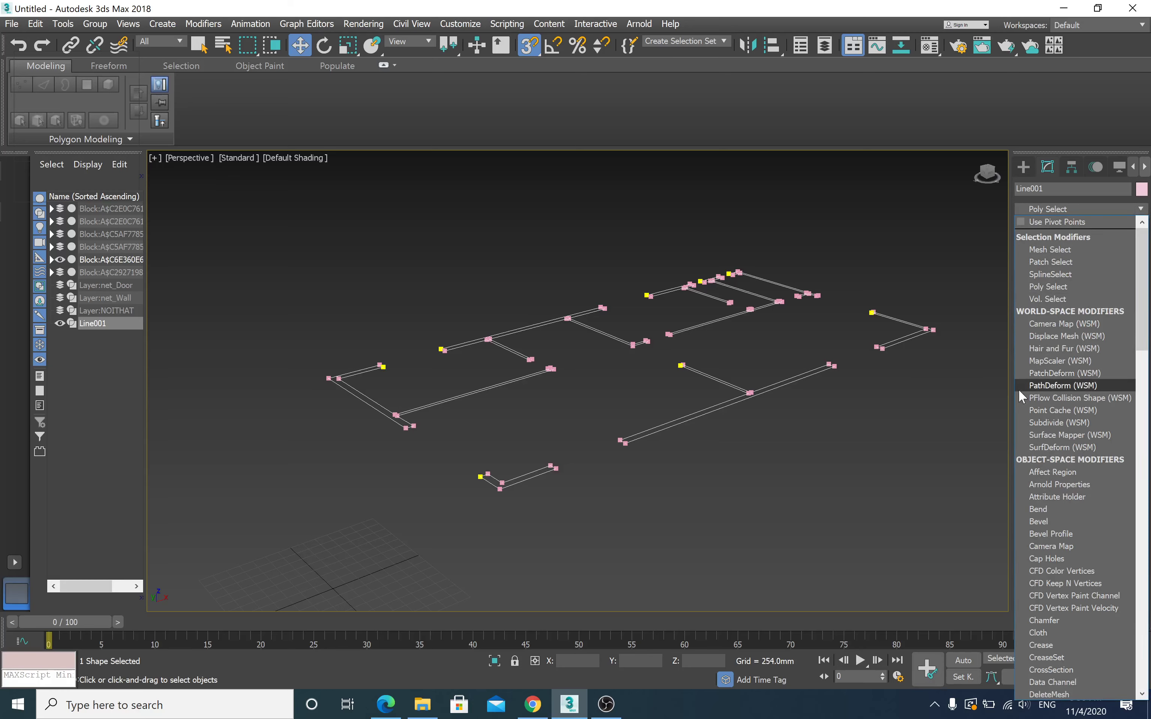
{"action": "scroll", "coordinate": [1018, 390], "scroll_direction": "down", "scroll_amount": 10}
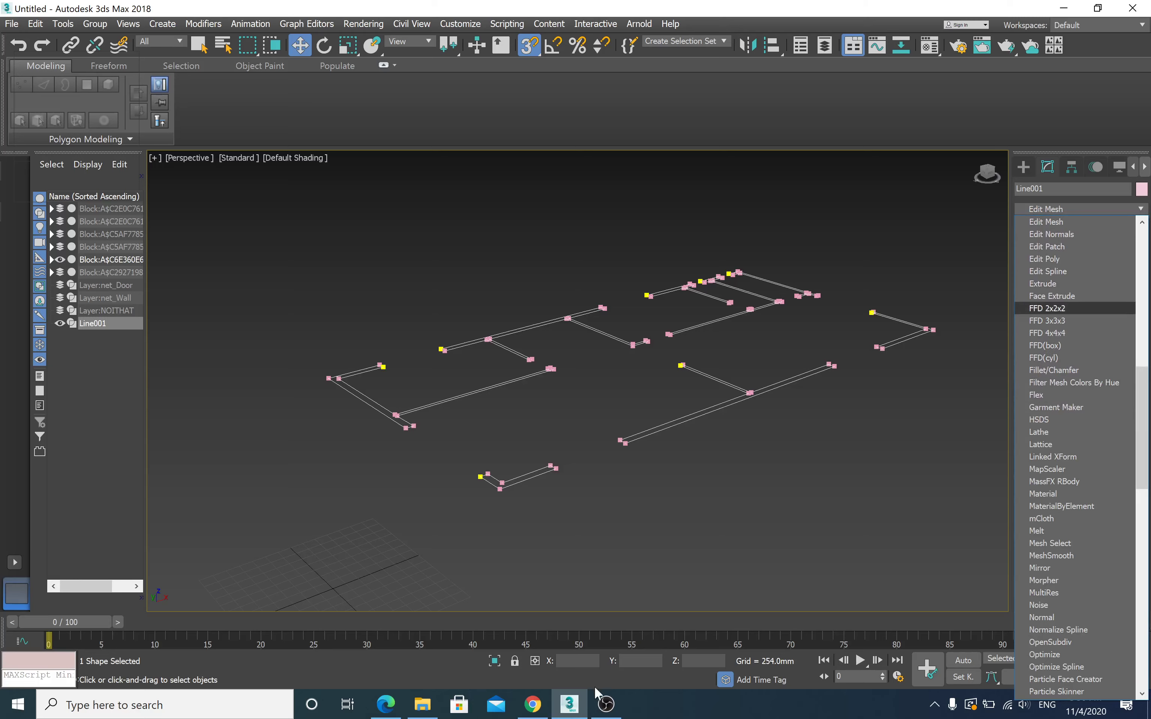
{"action": "left_click", "coordinate": [571, 707]}
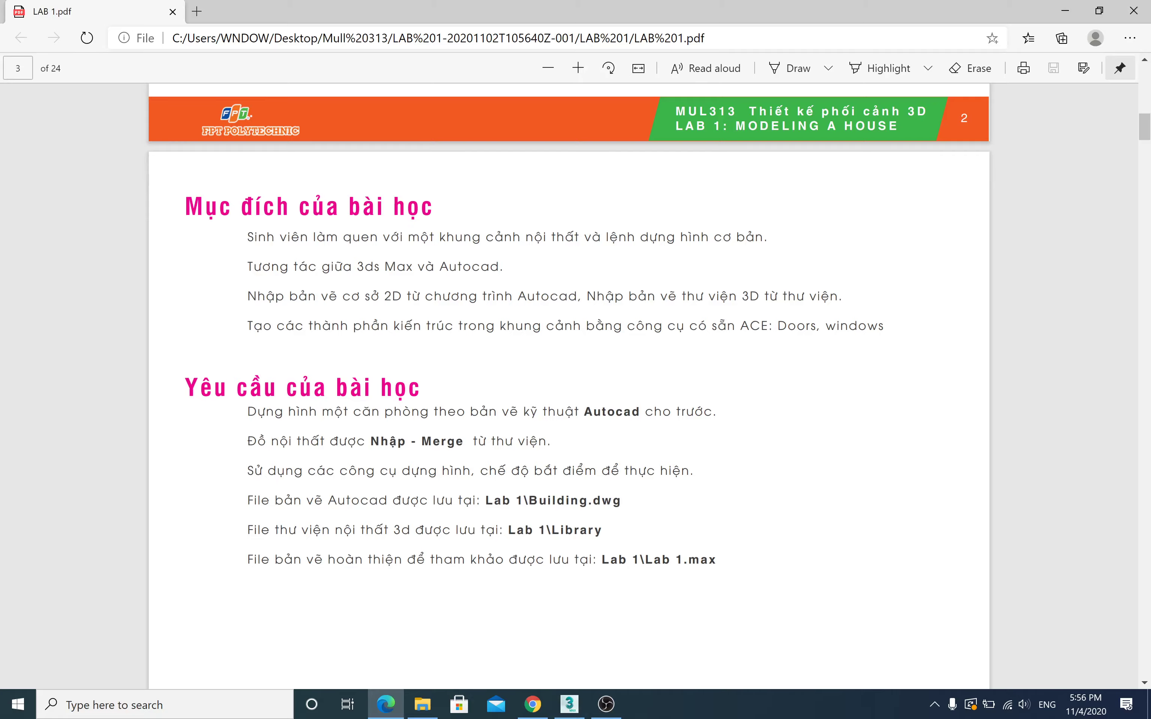
Step: Read the LAB 1 handout to page 13's Extrude 900mm, 1500mm and 300 steps, then show Task View
{"action": "scroll", "coordinate": [580, 477], "scroll_direction": "down", "scroll_amount": 4}
{"action": "scroll", "coordinate": [581, 478], "scroll_direction": "down", "scroll_amount": 2}
{"action": "scroll", "coordinate": [581, 478], "scroll_direction": "down", "scroll_amount": 3}
{"action": "scroll", "coordinate": [592, 467], "scroll_direction": "down", "scroll_amount": 6}
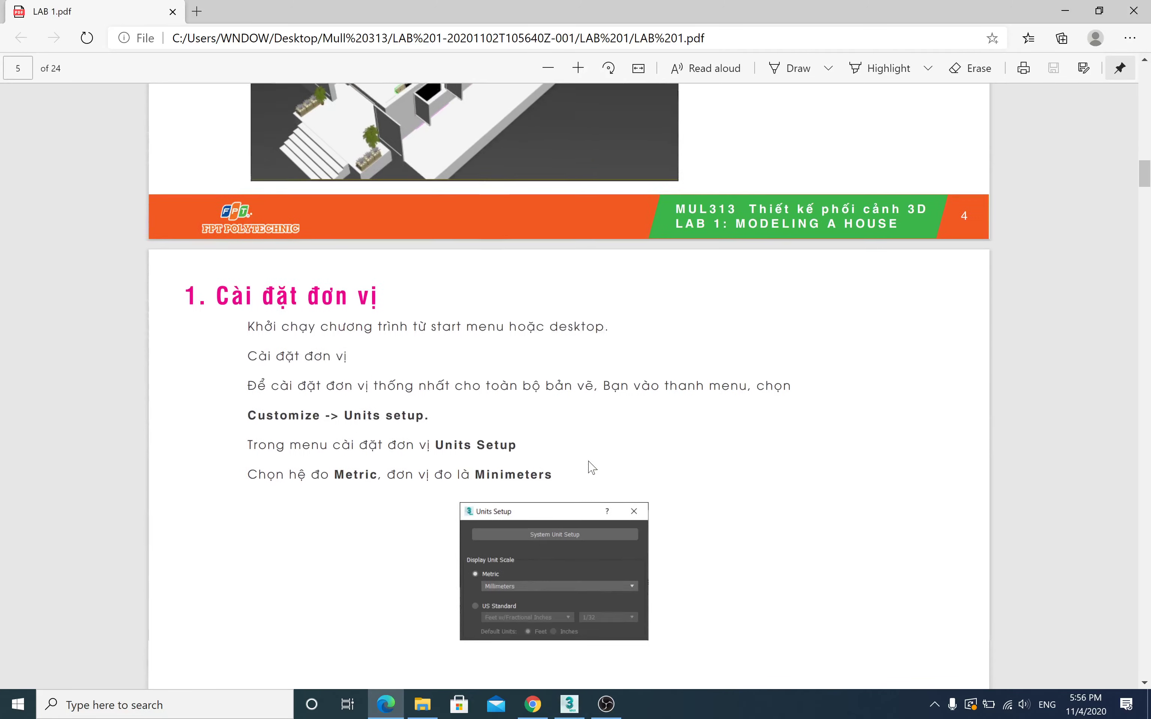
{"action": "scroll", "coordinate": [592, 468], "scroll_direction": "down", "scroll_amount": 1}
{"action": "scroll", "coordinate": [592, 468], "scroll_direction": "down", "scroll_amount": 13}
{"action": "scroll", "coordinate": [592, 468], "scroll_direction": "down", "scroll_amount": 12}
{"action": "scroll", "coordinate": [592, 468], "scroll_direction": "down", "scroll_amount": 2}
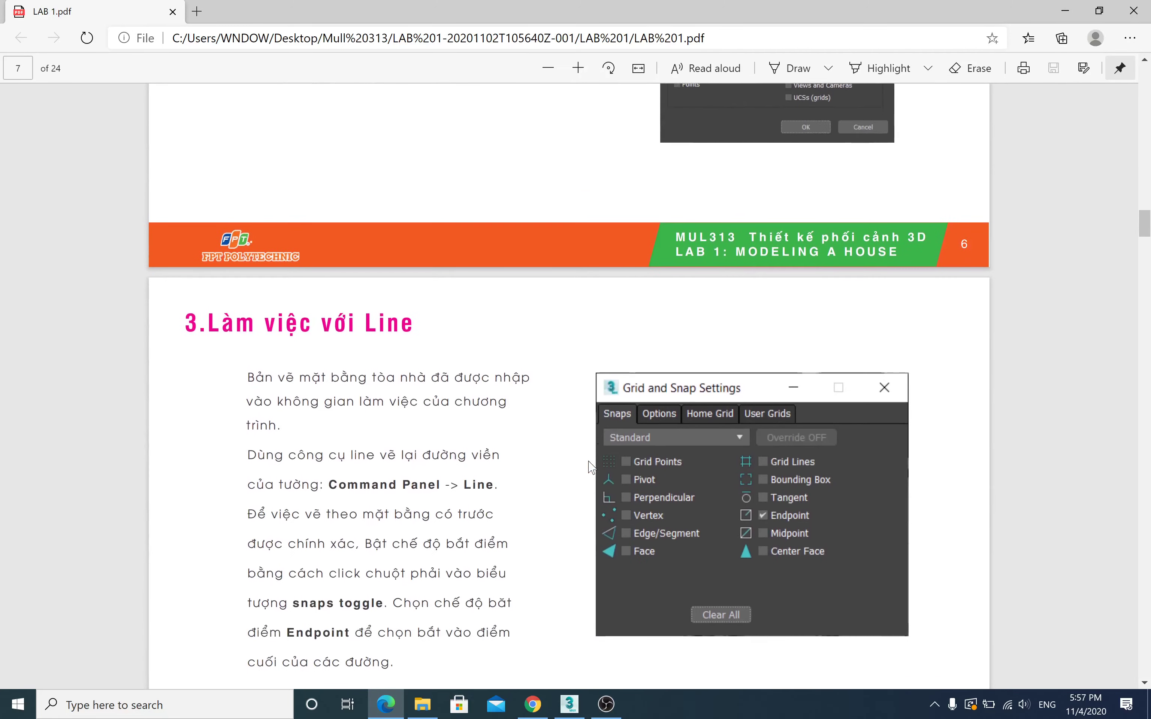
{"action": "scroll", "coordinate": [589, 462], "scroll_direction": "down", "scroll_amount": 8}
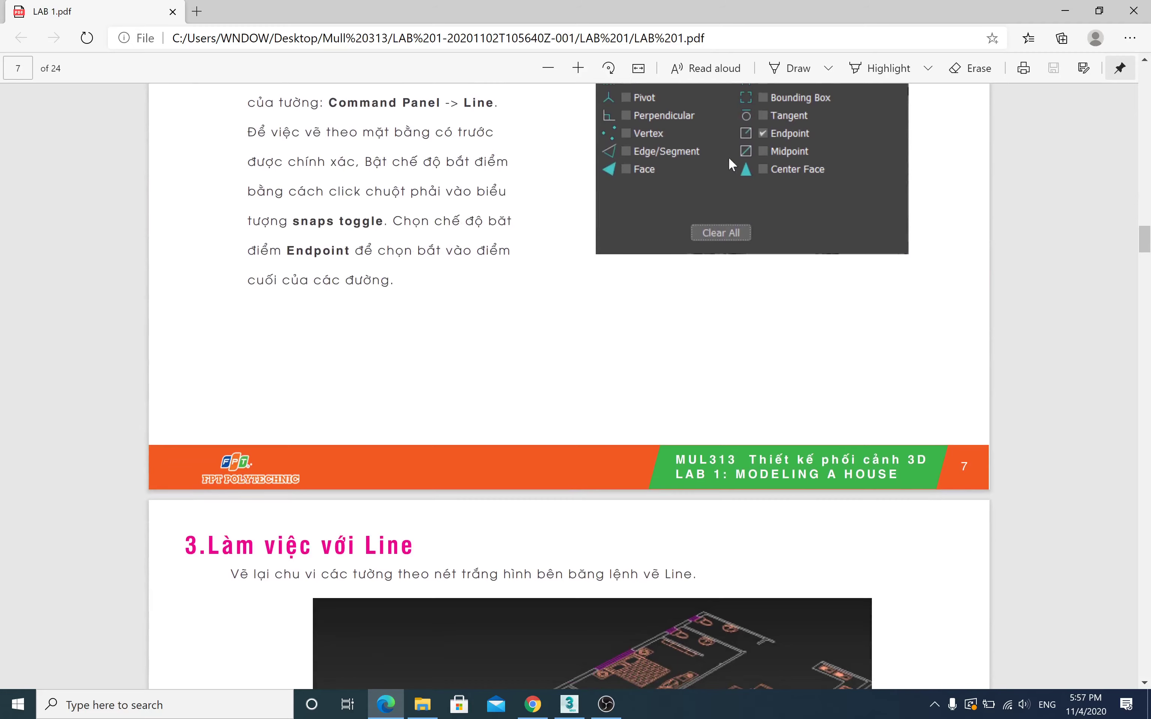
{"action": "scroll", "coordinate": [596, 326], "scroll_direction": "down", "scroll_amount": 7}
{"action": "scroll", "coordinate": [595, 327], "scroll_direction": "down", "scroll_amount": 7}
{"action": "scroll", "coordinate": [595, 327], "scroll_direction": "down", "scroll_amount": 7}
{"action": "scroll", "coordinate": [595, 326], "scroll_direction": "down", "scroll_amount": 1}
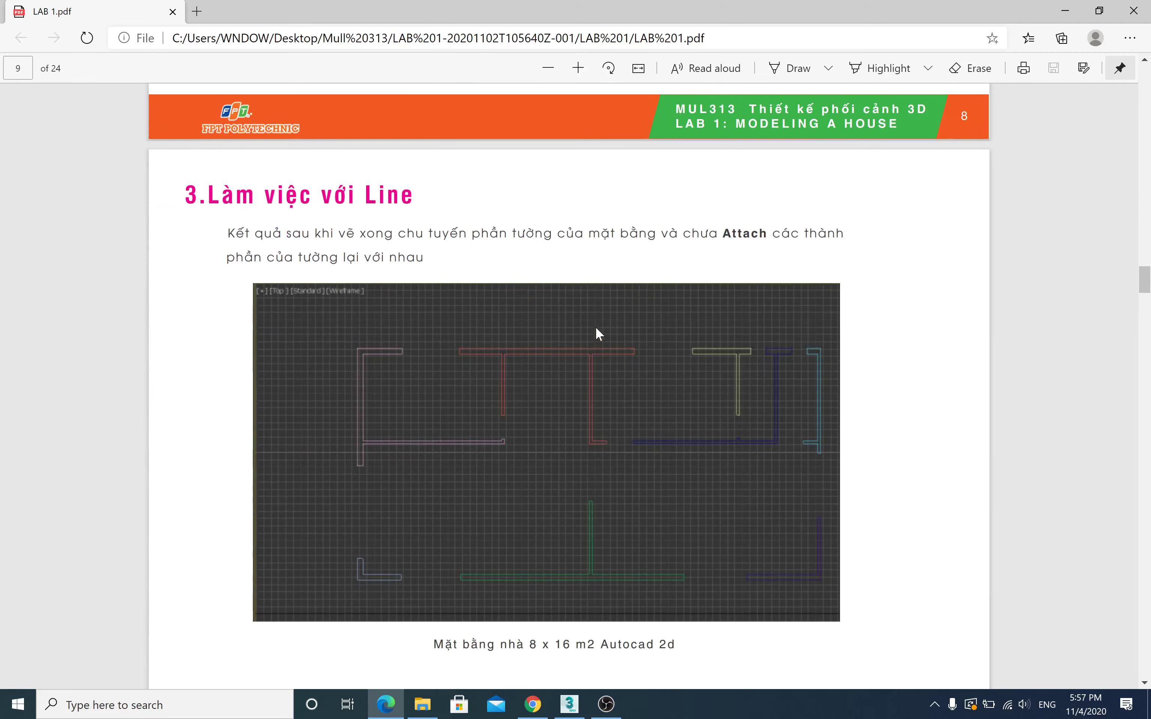
{"action": "scroll", "coordinate": [492, 418], "scroll_direction": "down", "scroll_amount": 6}
{"action": "scroll", "coordinate": [493, 421], "scroll_direction": "down", "scroll_amount": 8}
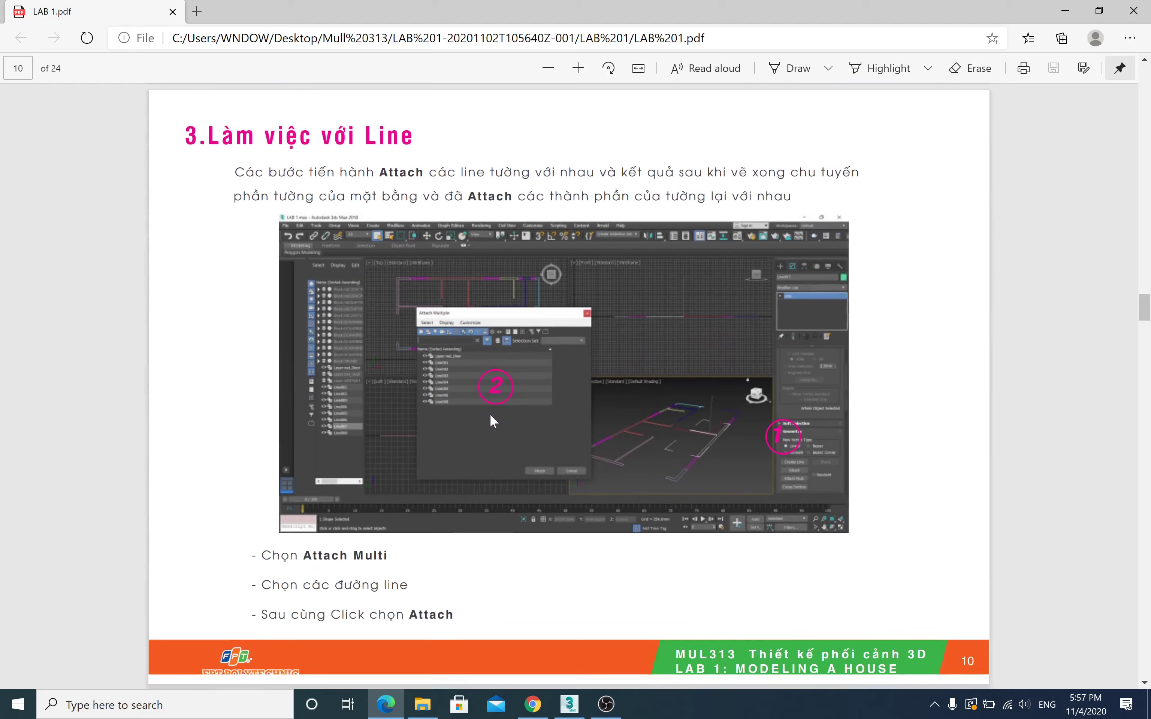
{"action": "scroll", "coordinate": [523, 343], "scroll_direction": "down", "scroll_amount": 2}
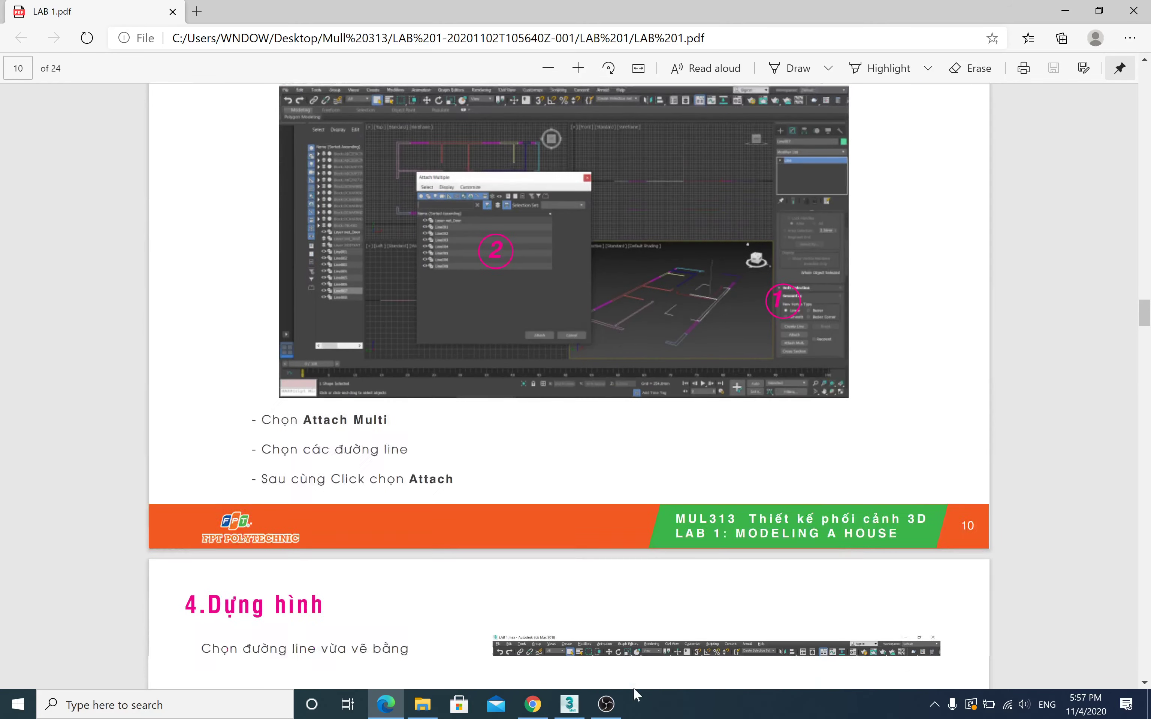
{"action": "scroll", "coordinate": [633, 619], "scroll_direction": "down", "scroll_amount": 4}
{"action": "scroll", "coordinate": [641, 529], "scroll_direction": "down", "scroll_amount": 4}
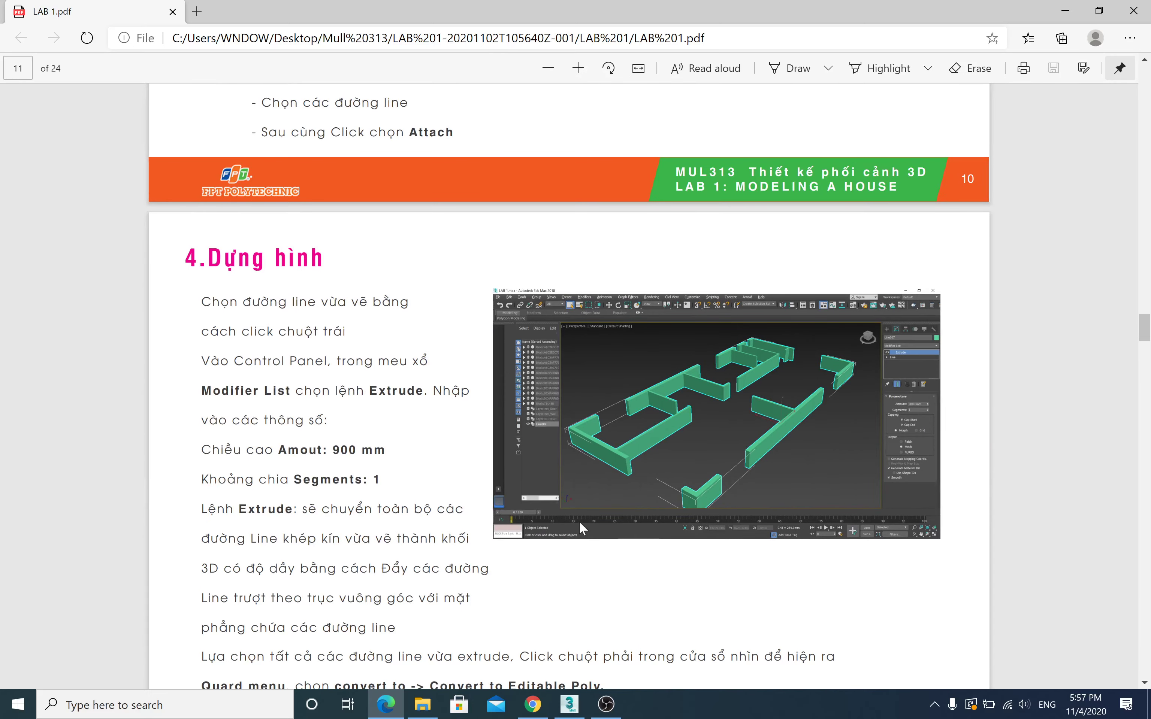
{"action": "scroll", "coordinate": [625, 464], "scroll_direction": "down", "scroll_amount": 4}
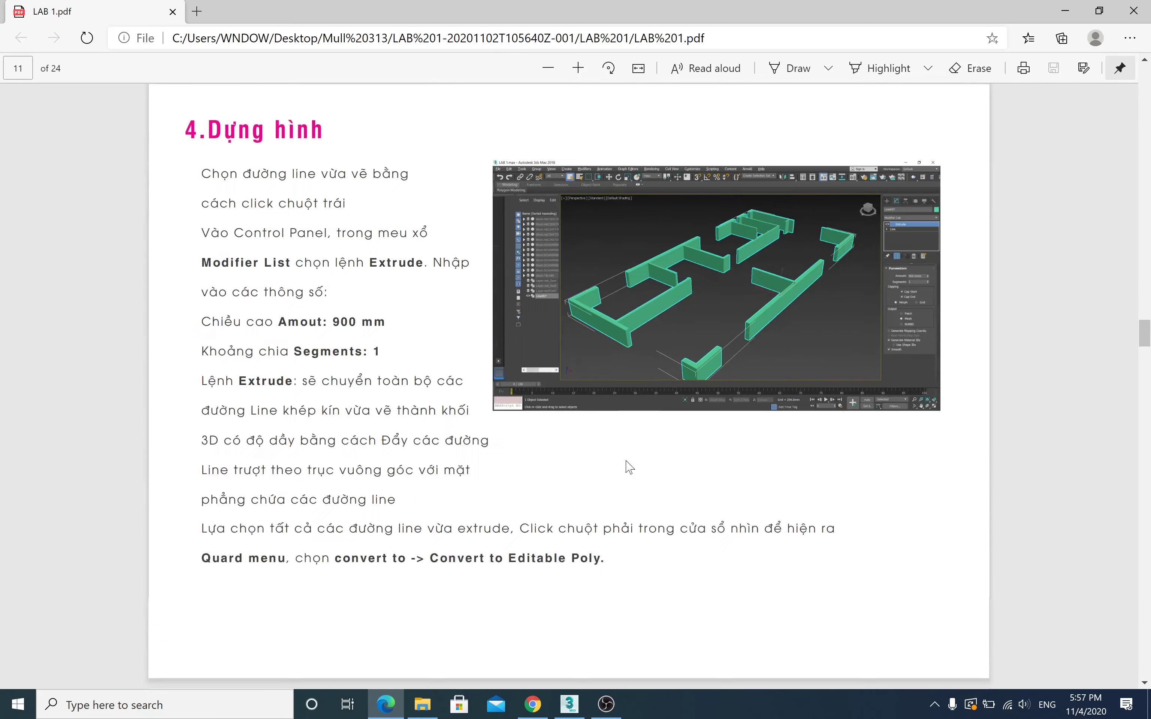
{"action": "scroll", "coordinate": [625, 459], "scroll_direction": "down", "scroll_amount": 3}
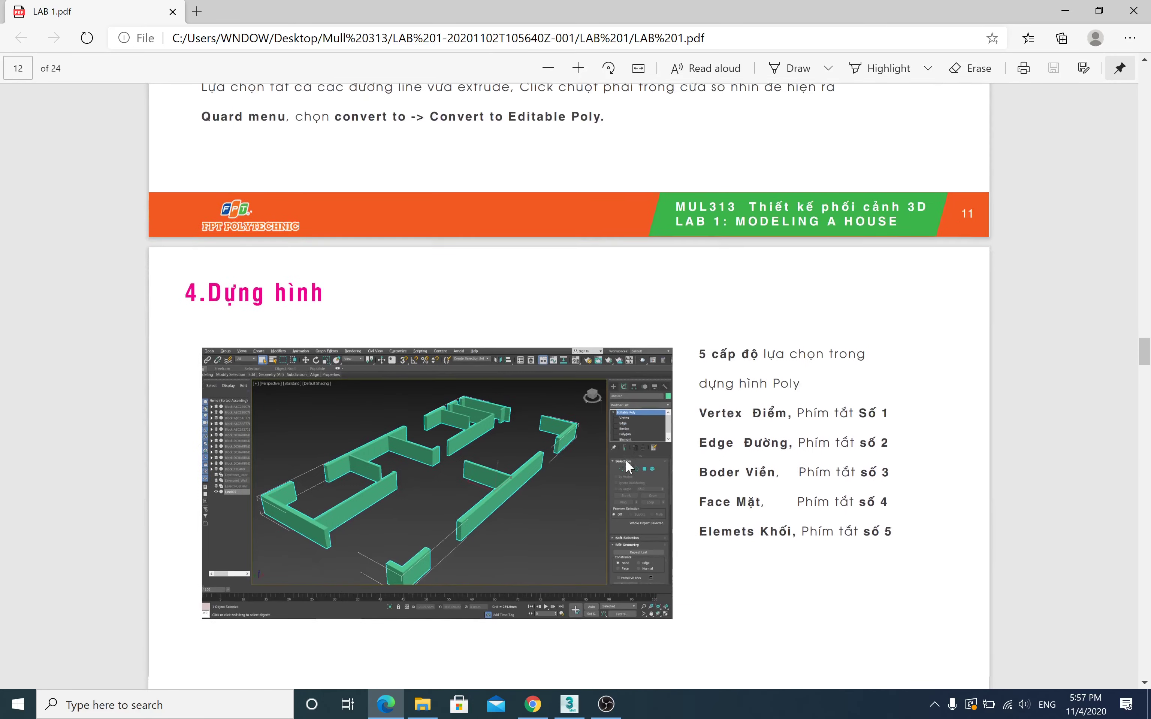
{"action": "scroll", "coordinate": [625, 460], "scroll_direction": "down", "scroll_amount": 4}
{"action": "scroll", "coordinate": [624, 459], "scroll_direction": "down", "scroll_amount": 5}
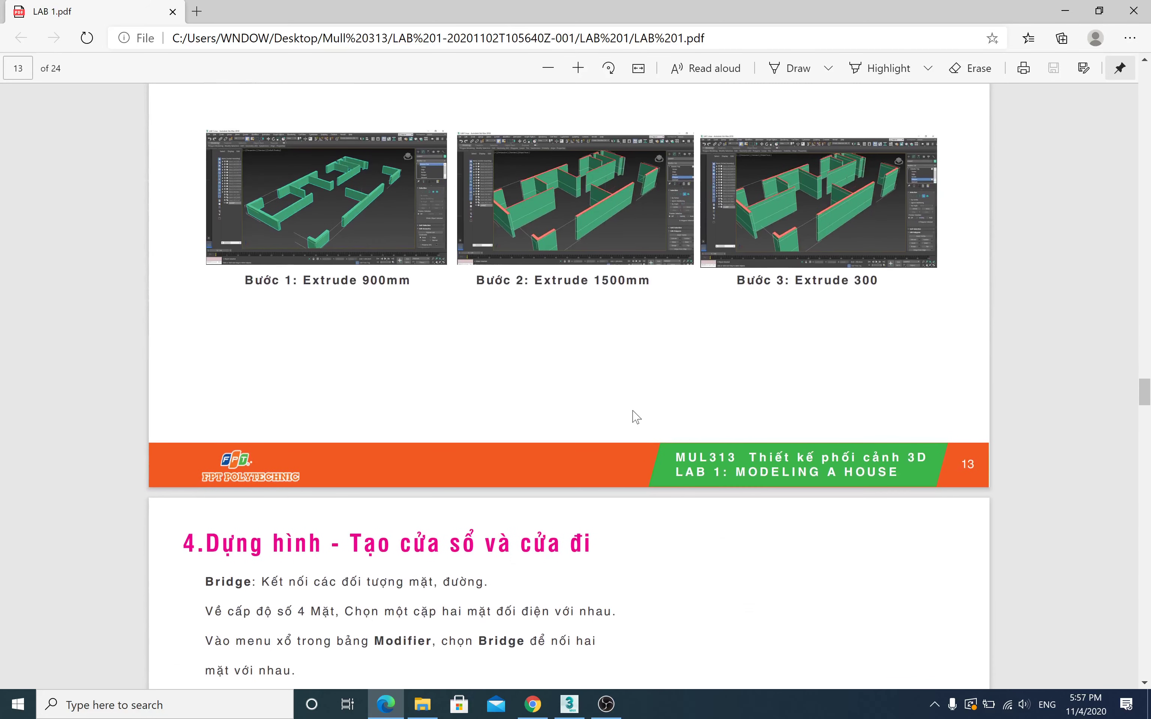
{"action": "scroll", "coordinate": [632, 412], "scroll_direction": "up", "scroll_amount": 2}
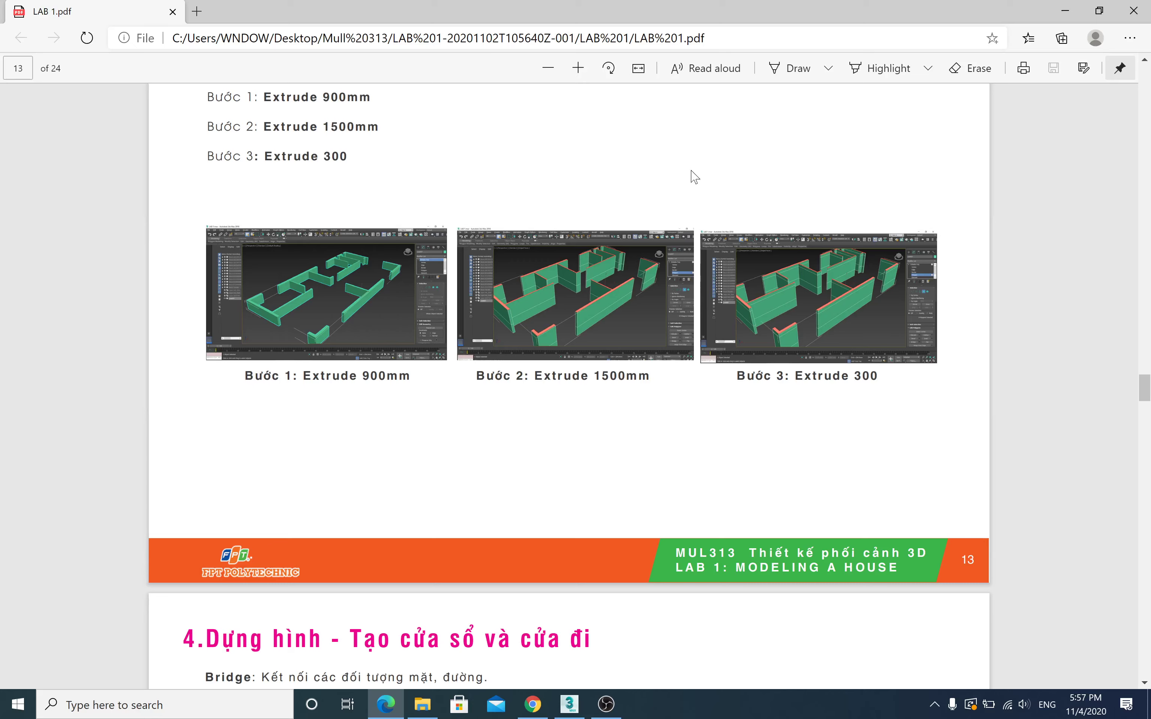
{"action": "key", "text": "super+Tab"}
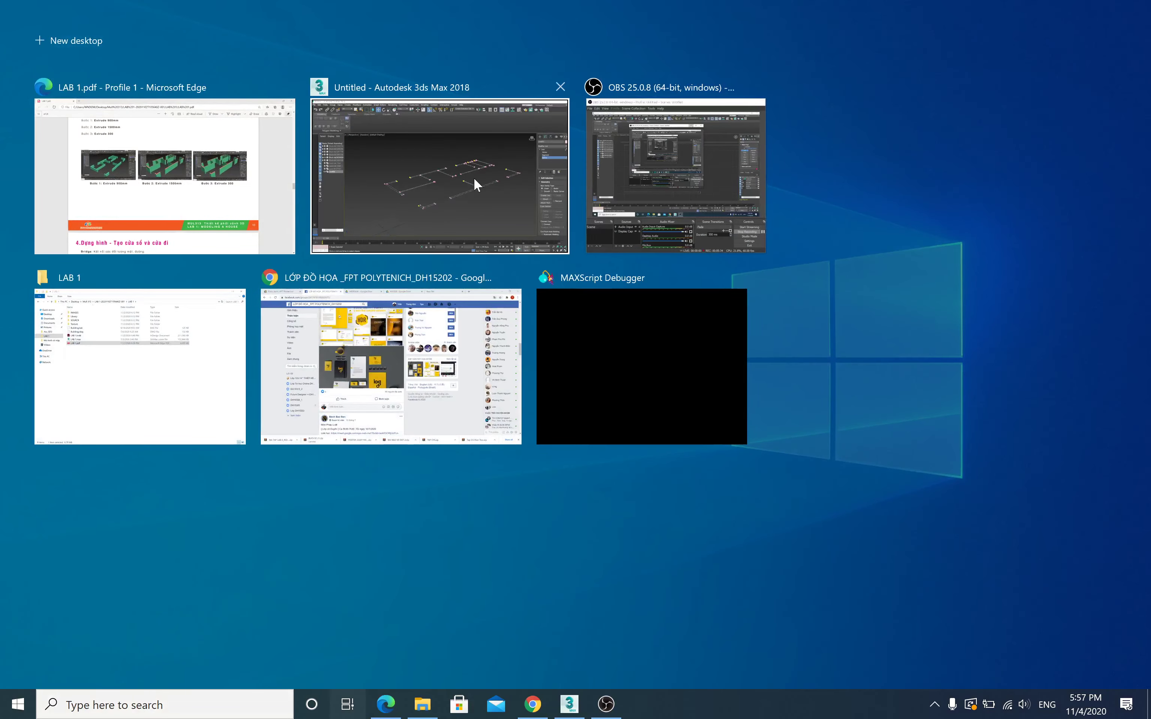
Step: Back in 3ds Max, give Line001 an Extrude modifier with a 900 mm amount
{"action": "left_click", "coordinate": [492, 178]}
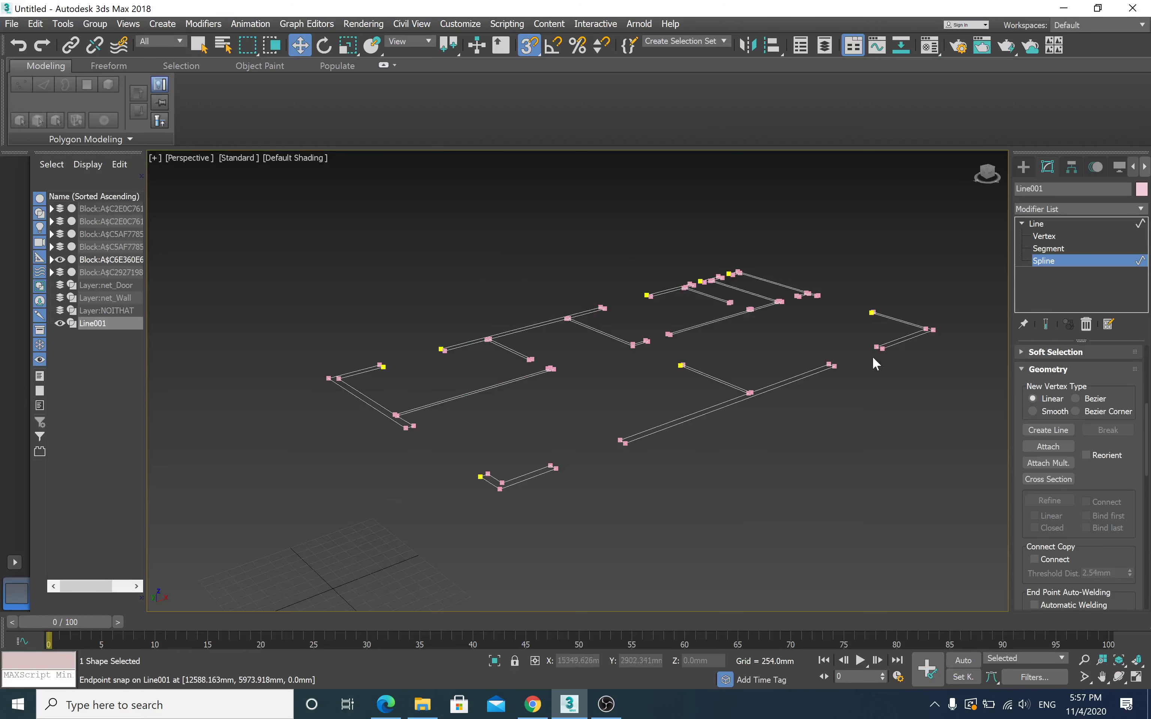
{"action": "left_click", "coordinate": [1108, 224]}
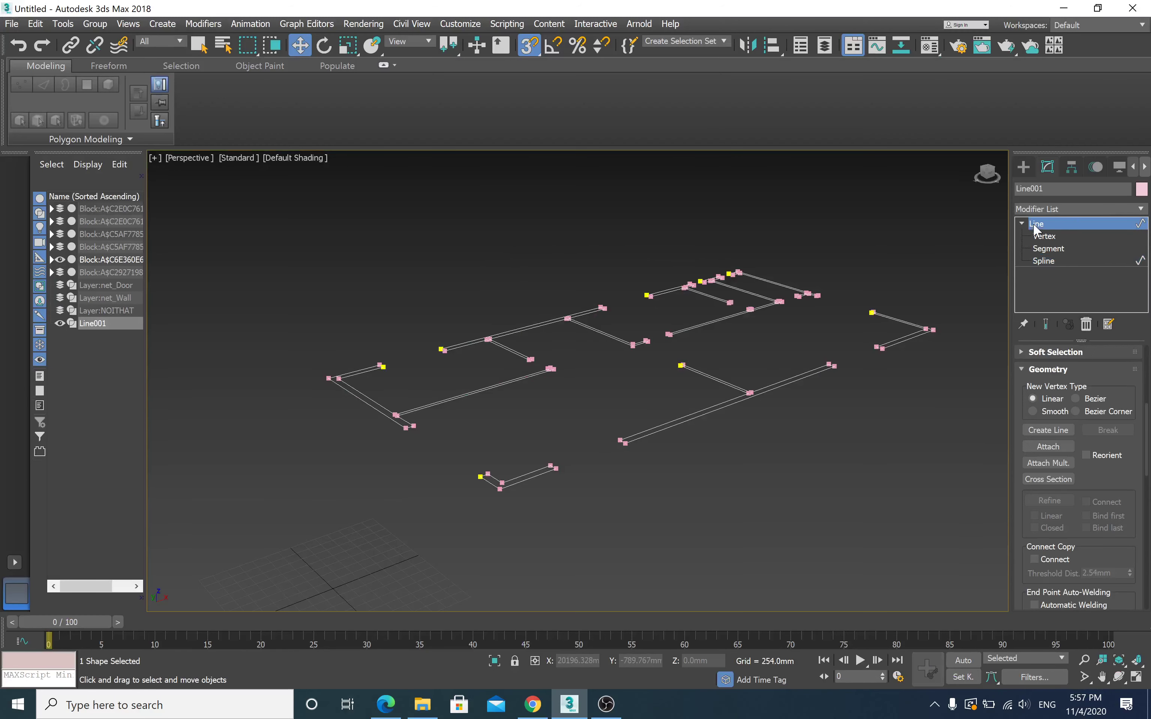
{"action": "left_click", "coordinate": [1141, 209]}
{"action": "type", "text": "e"}
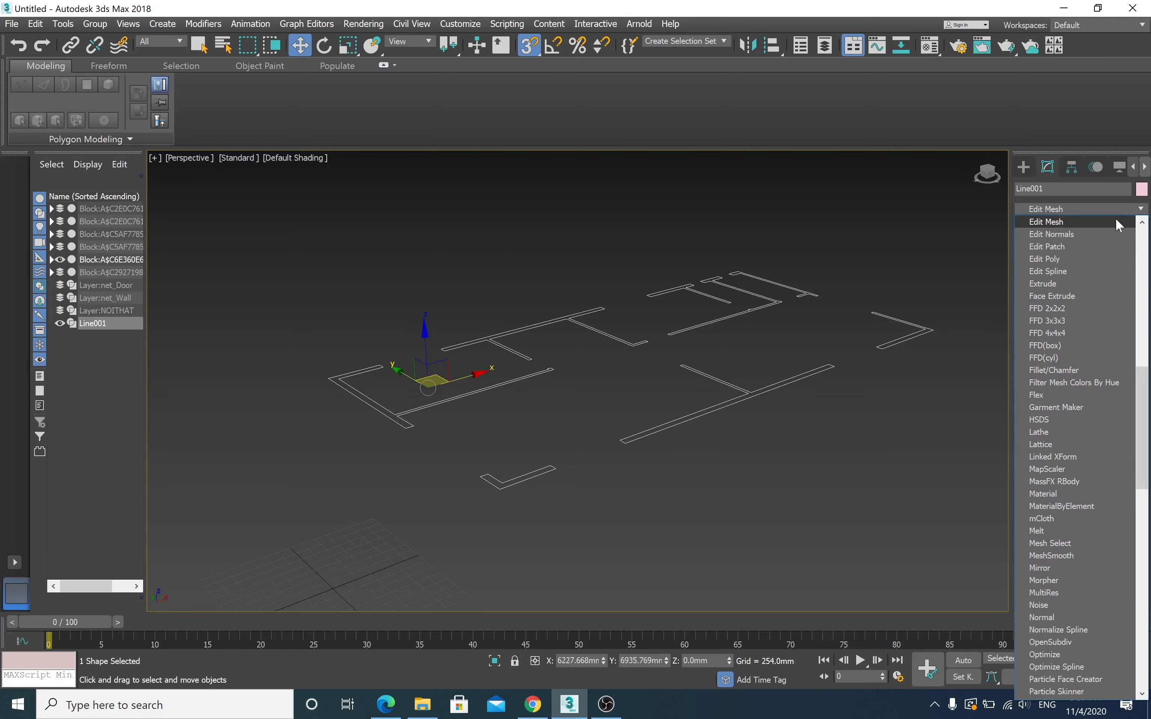
{"action": "left_click", "coordinate": [1051, 284]}
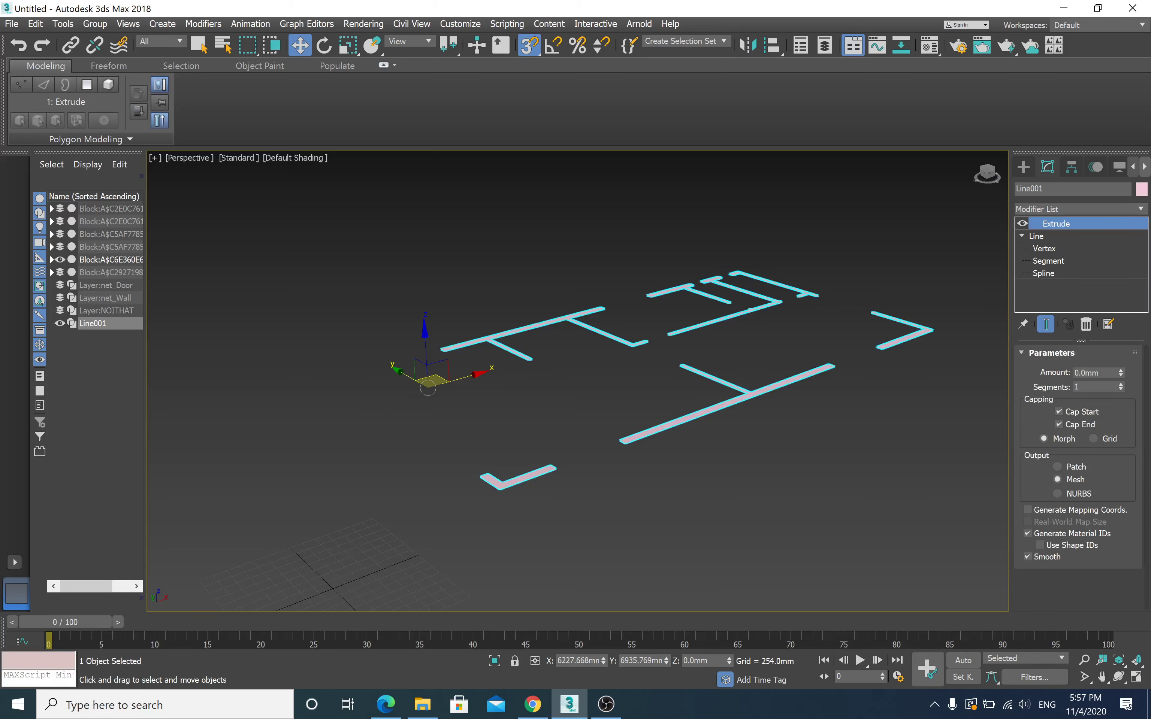
{"action": "left_click", "coordinate": [1089, 372]}
{"action": "type", "text": "900"}
{"action": "key", "text": "Return"}
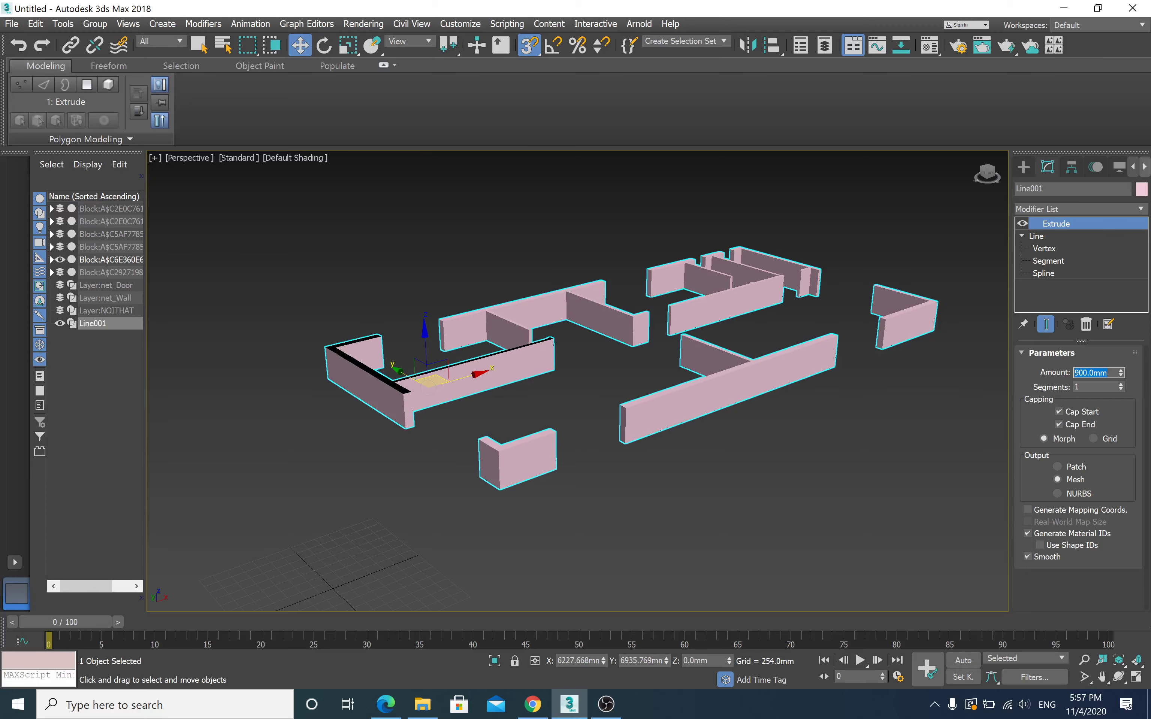
Step: Zoom the Perspective view and reselect the extruded Line001 walls
{"action": "scroll", "coordinate": [669, 320], "scroll_direction": "down", "scroll_amount": 5}
{"action": "scroll", "coordinate": [669, 320], "scroll_direction": "up", "scroll_amount": 5}
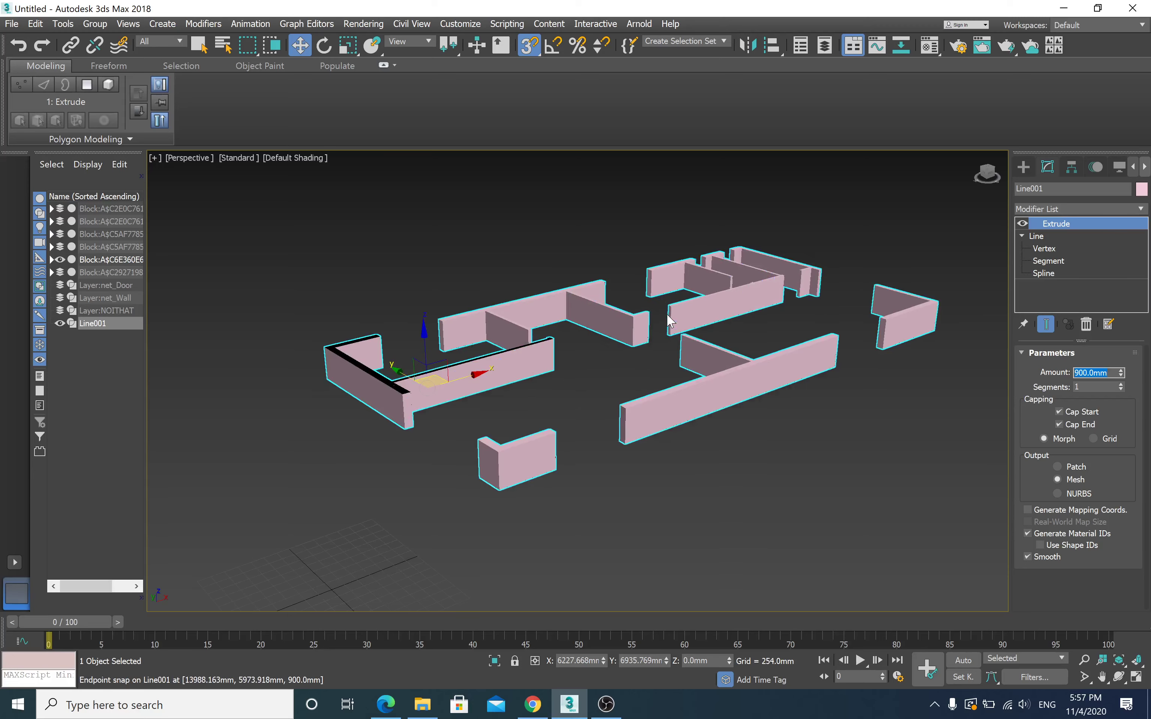
{"action": "scroll", "coordinate": [669, 320], "scroll_direction": "up", "scroll_amount": 2}
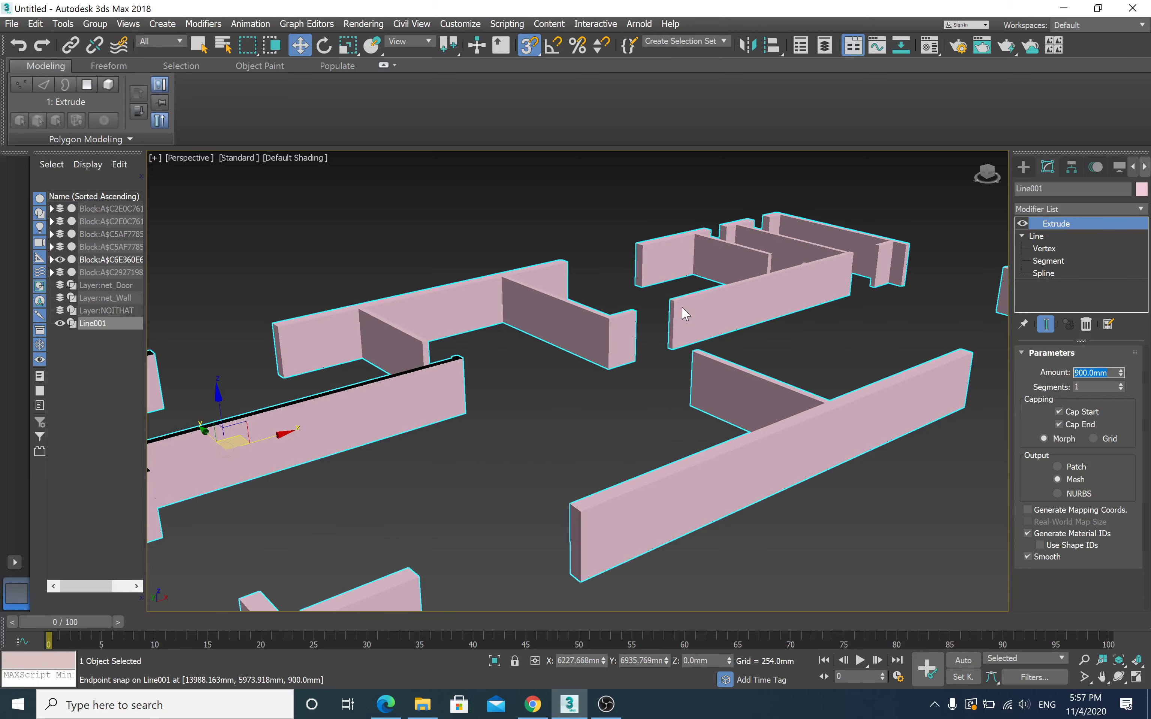
{"action": "scroll", "coordinate": [709, 296], "scroll_direction": "down", "scroll_amount": 3}
{"action": "left_click", "coordinate": [756, 233]}
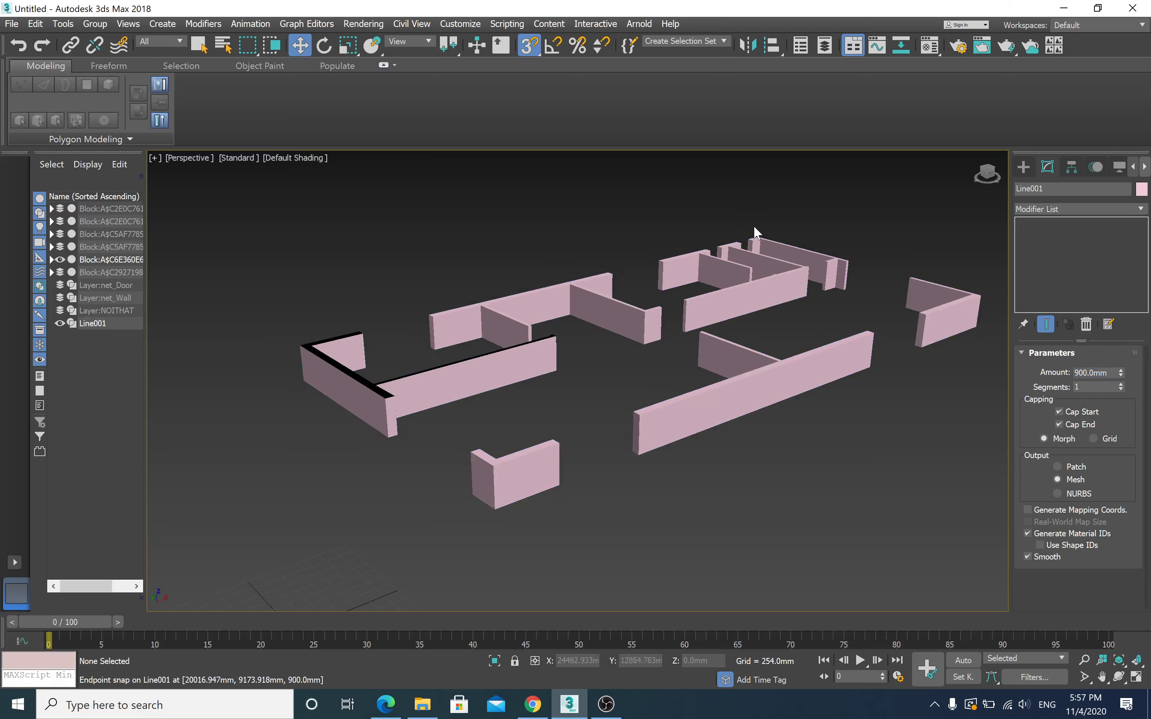
{"action": "left_click", "coordinate": [753, 255]}
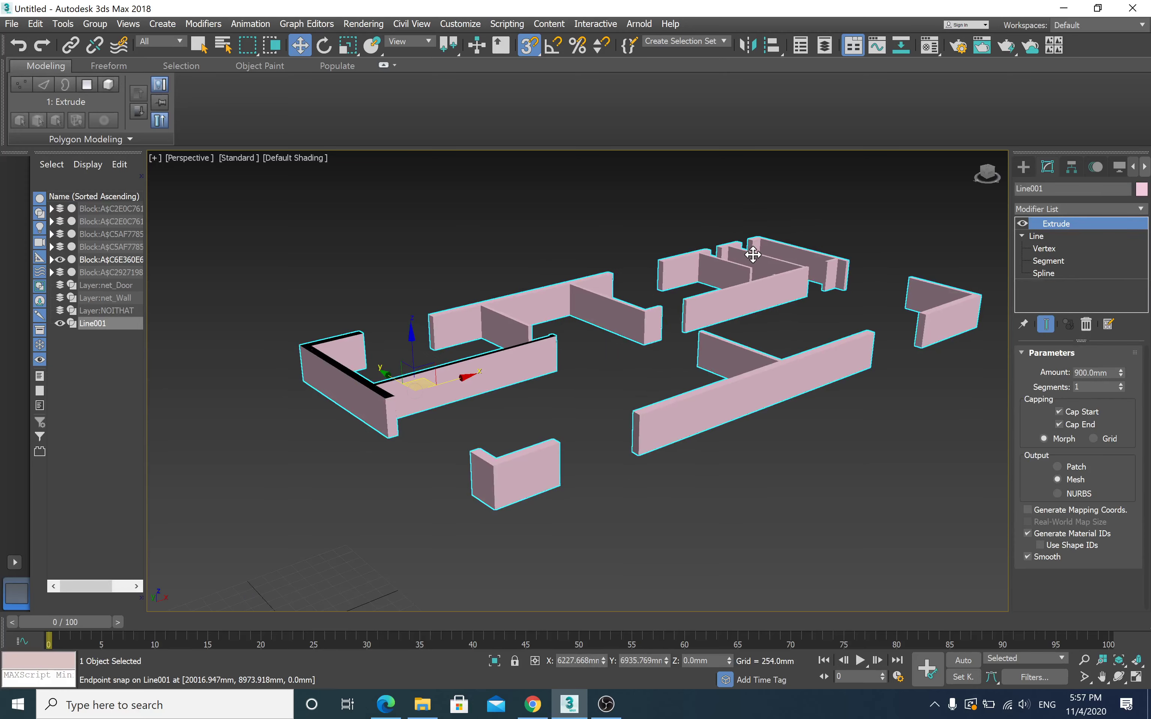
{"action": "right_click", "coordinate": [646, 305]}
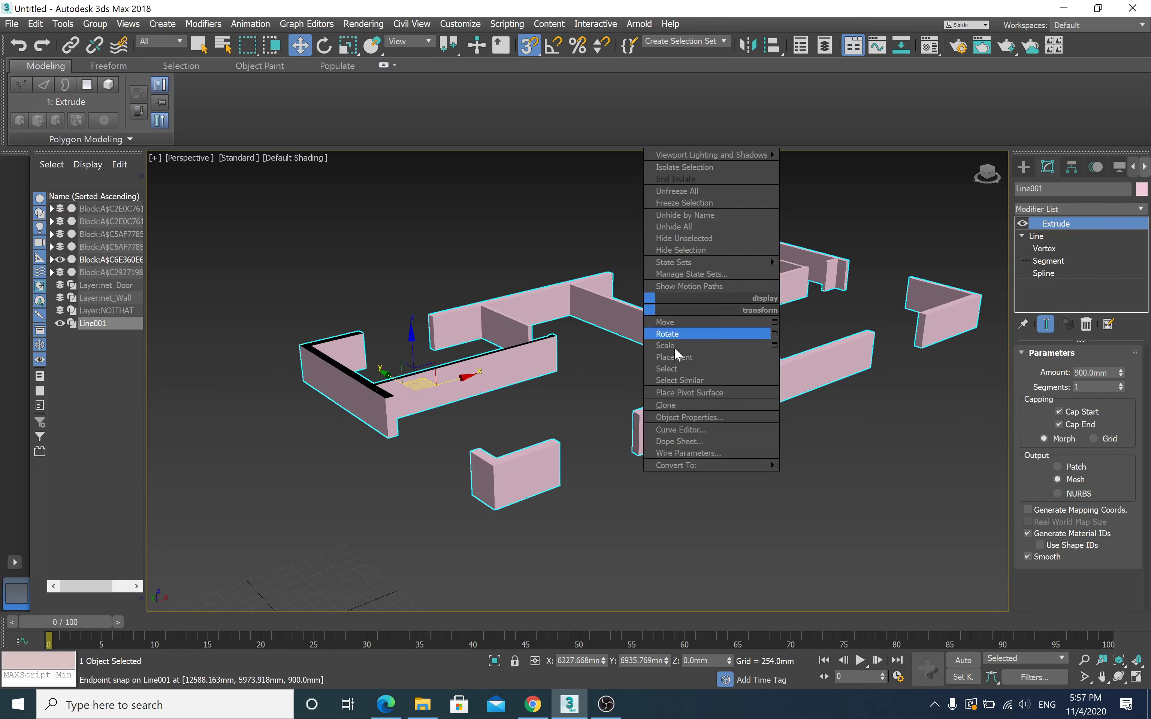
{"action": "mouse_move", "coordinate": [683, 464]}
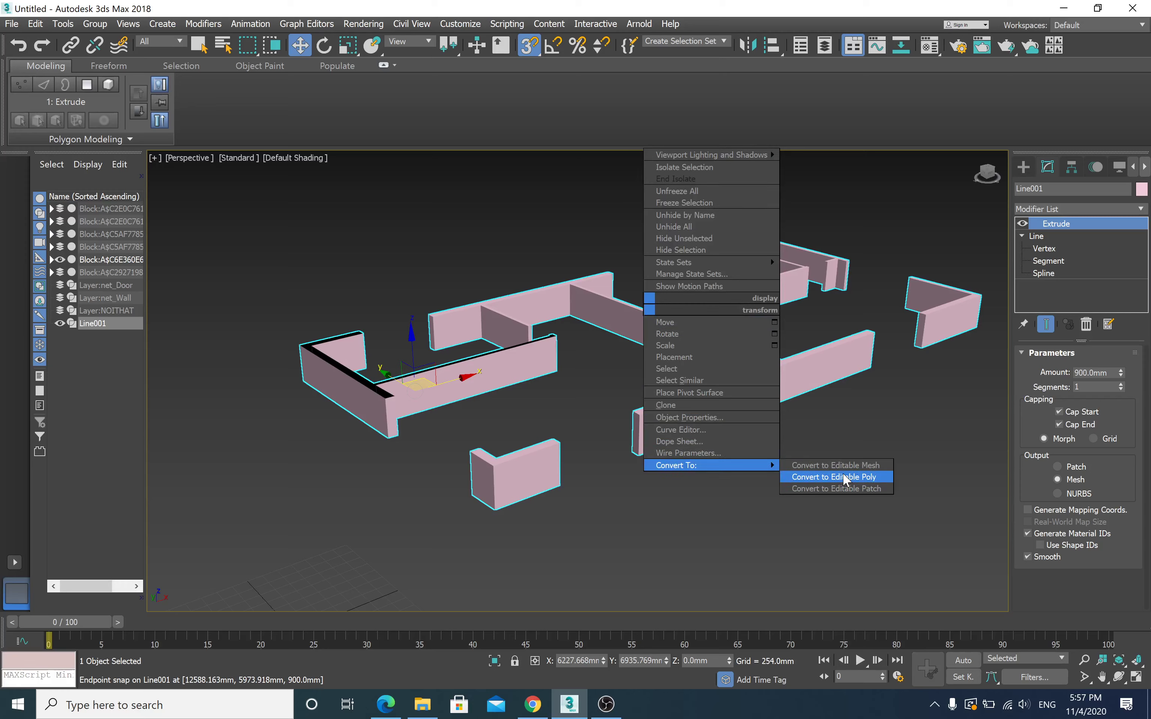
{"action": "left_click", "coordinate": [845, 478]}
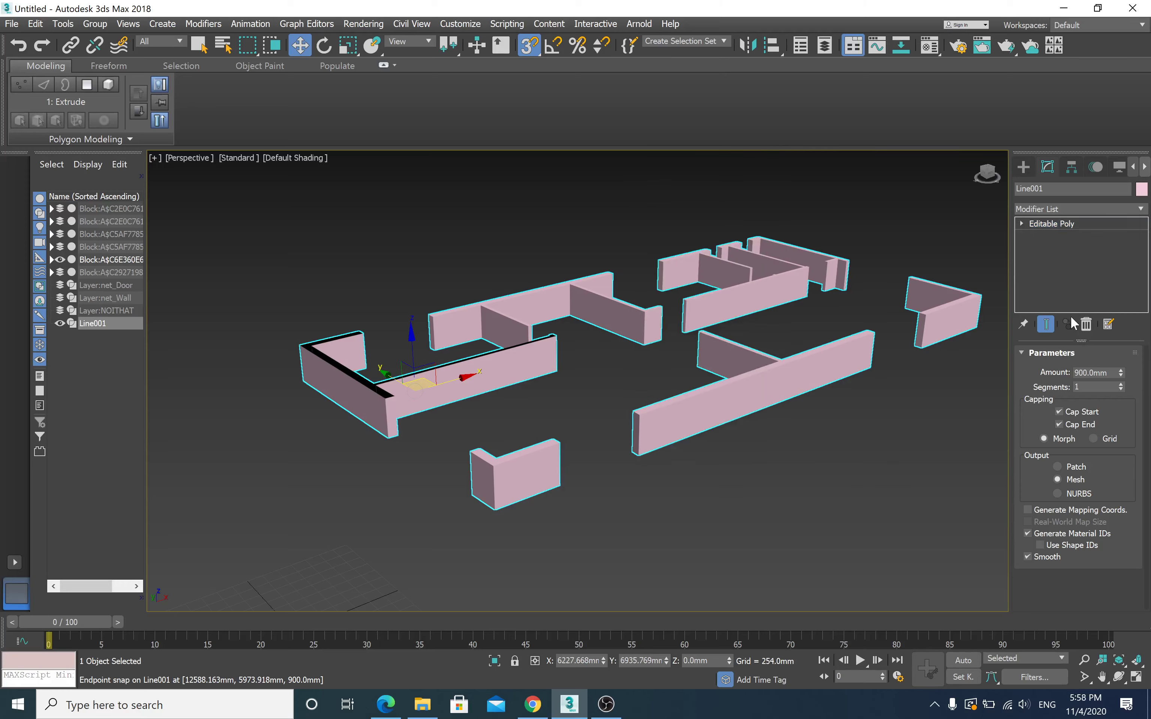
{"action": "left_click", "coordinate": [1022, 222]}
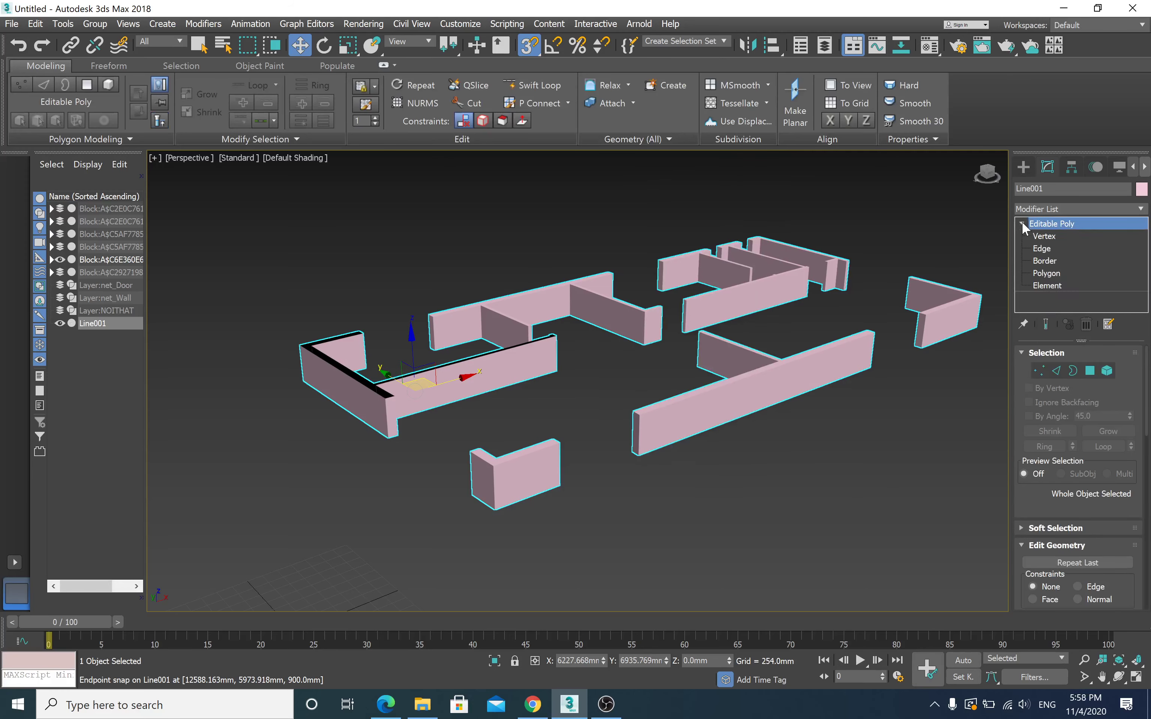
{"action": "left_click", "coordinate": [1047, 274]}
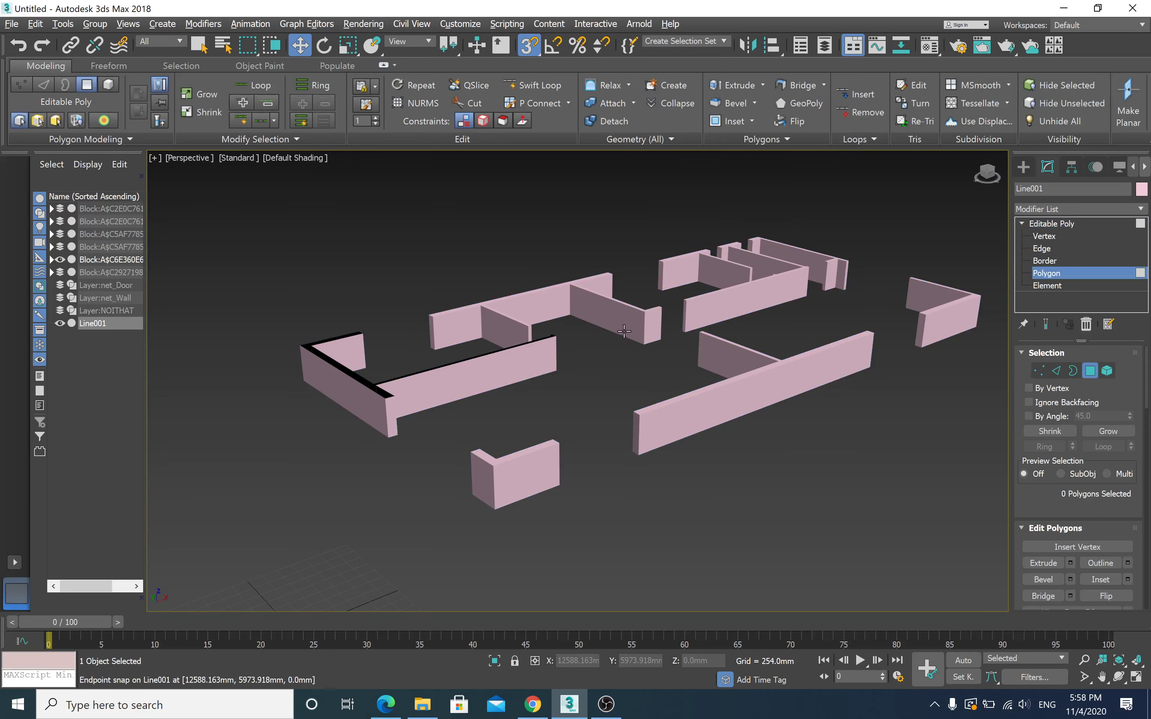
{"action": "middle_click_drag", "start_coordinate": [639, 313], "coordinate": [614, 362], "text": "alt"}
{"action": "scroll", "coordinate": [613, 362], "scroll_direction": "up", "scroll_amount": 3}
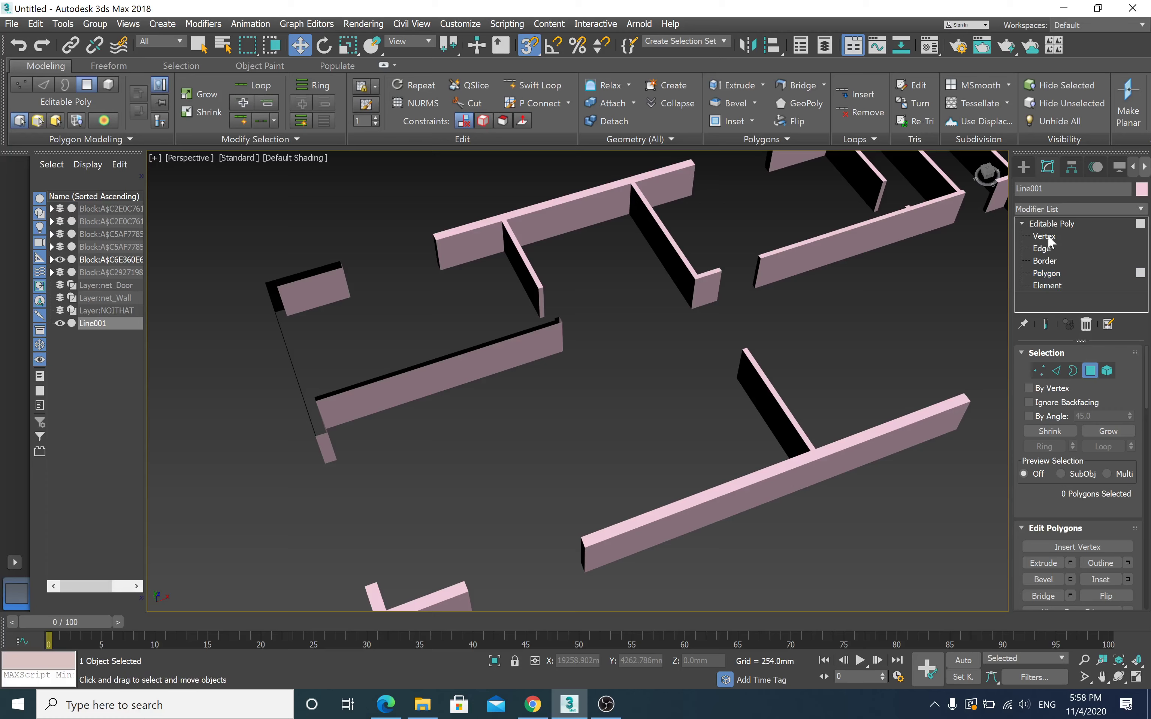
{"action": "key", "text": "ctrl+z"}
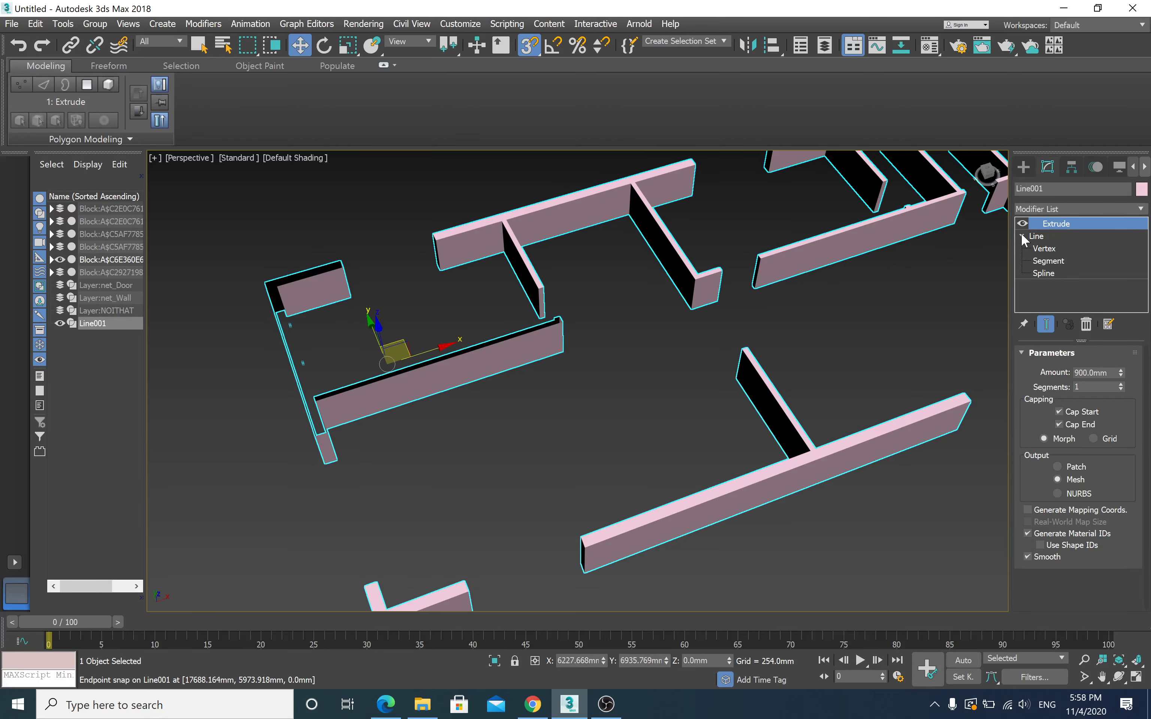
Step: Select all of Line001's vertices and weld them, returning to the 900mm Extrude result
{"action": "scroll", "coordinate": [304, 326], "scroll_direction": "up", "scroll_amount": 4}
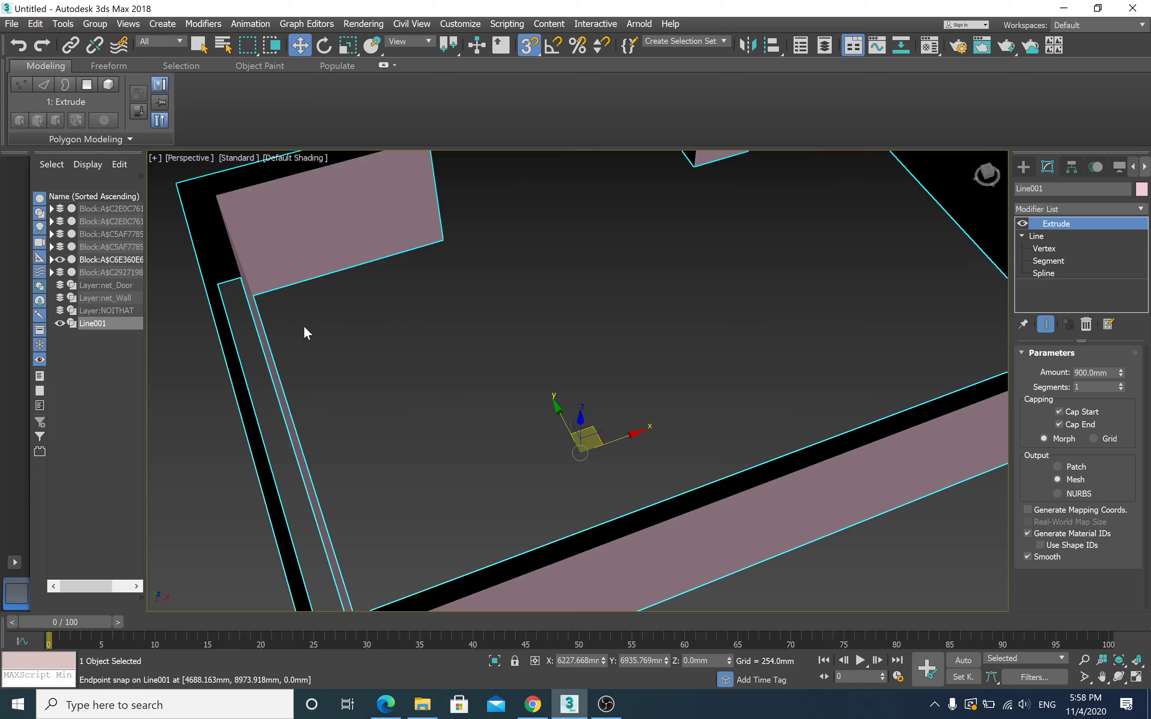
{"action": "scroll", "coordinate": [304, 325], "scroll_direction": "down", "scroll_amount": 2}
{"action": "left_click", "coordinate": [1049, 249]}
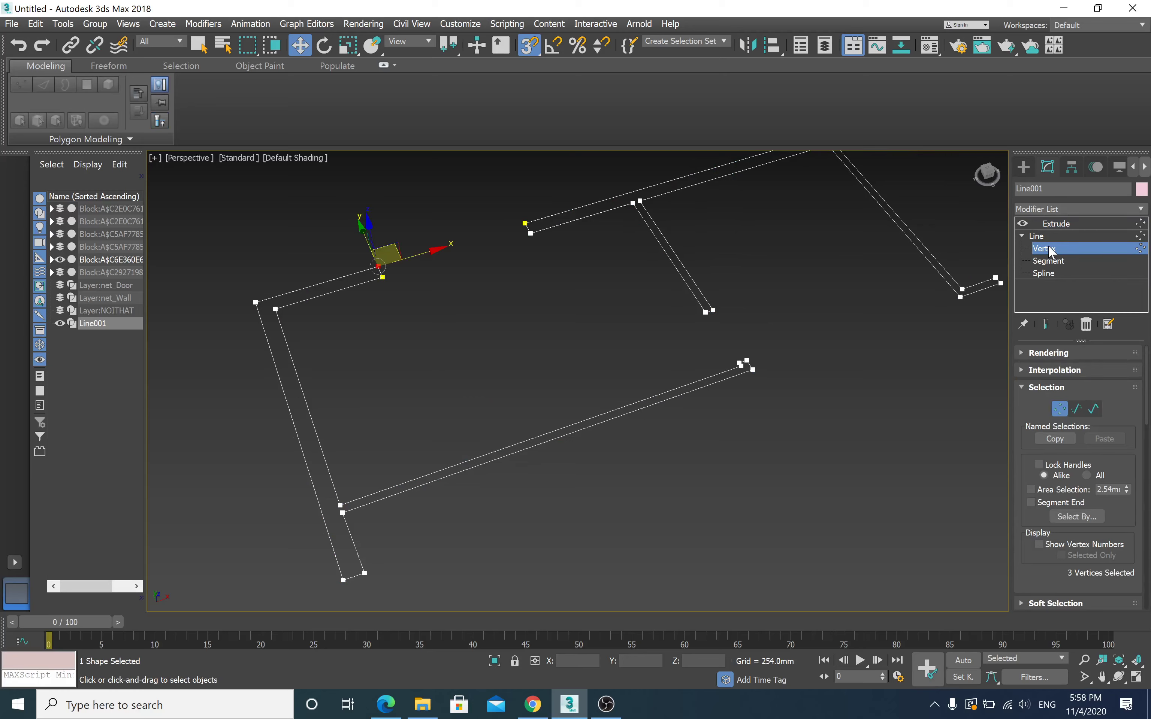
{"action": "key", "text": "ctrl+a"}
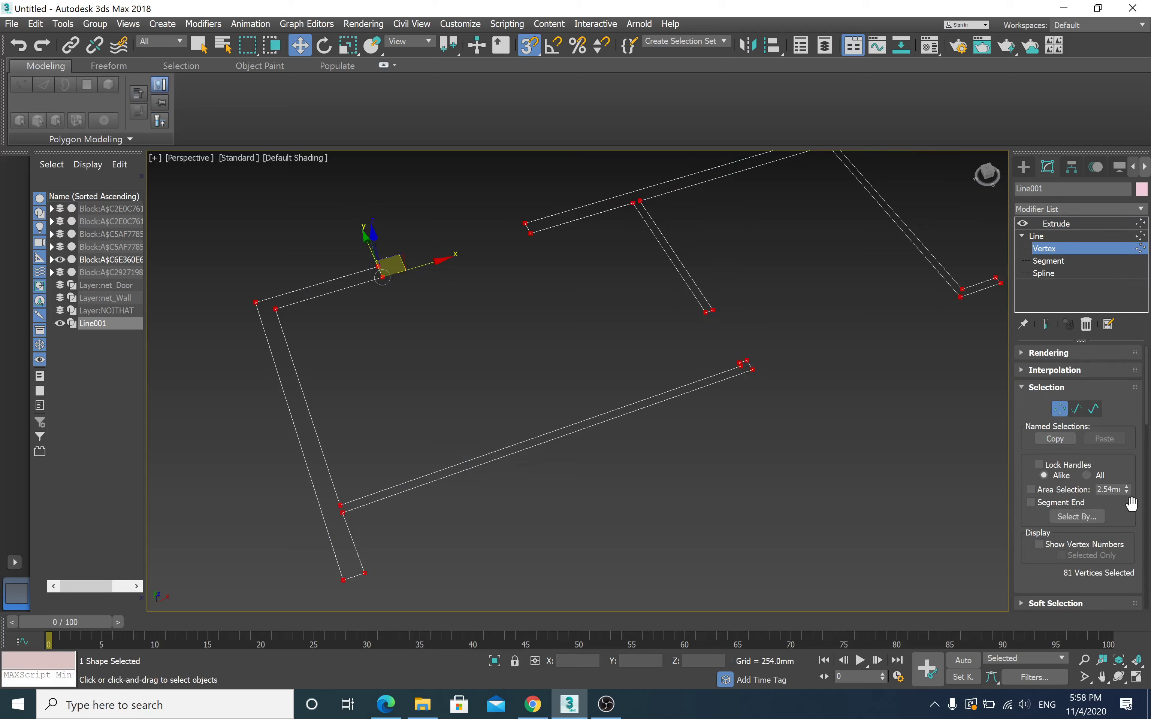
{"action": "left_click_drag", "start_coordinate": [1131, 504], "coordinate": [1109, 327]}
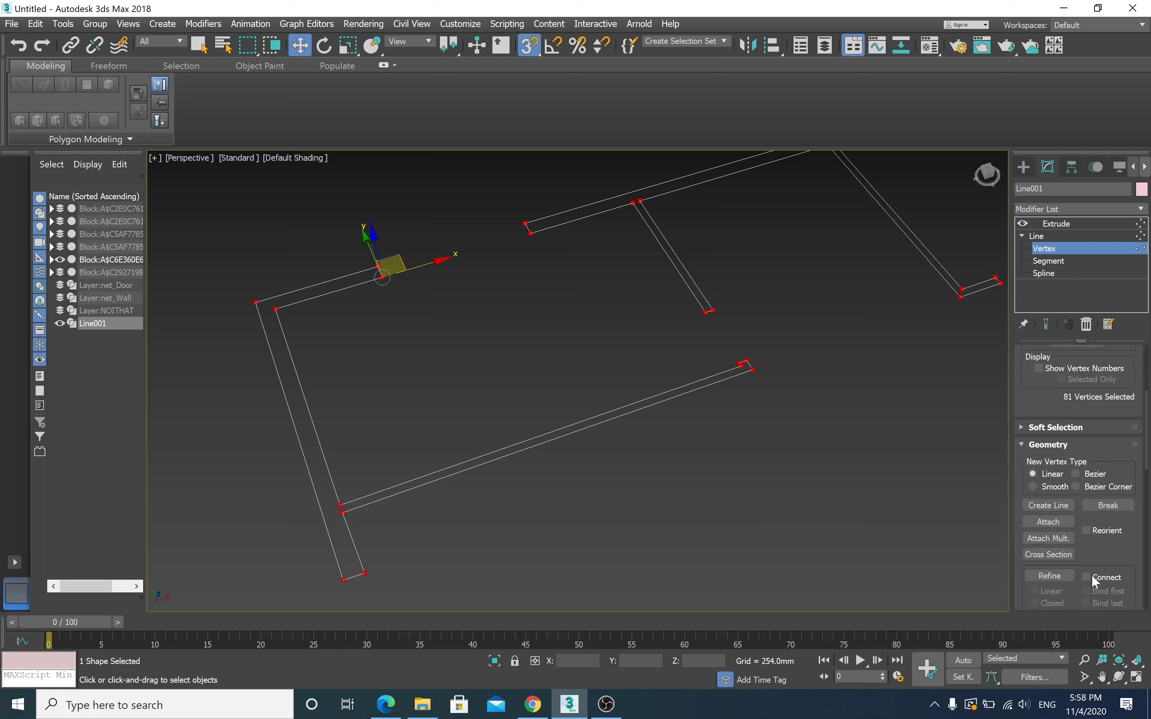
{"action": "left_click_drag", "start_coordinate": [1149, 463], "coordinate": [1146, 499]}
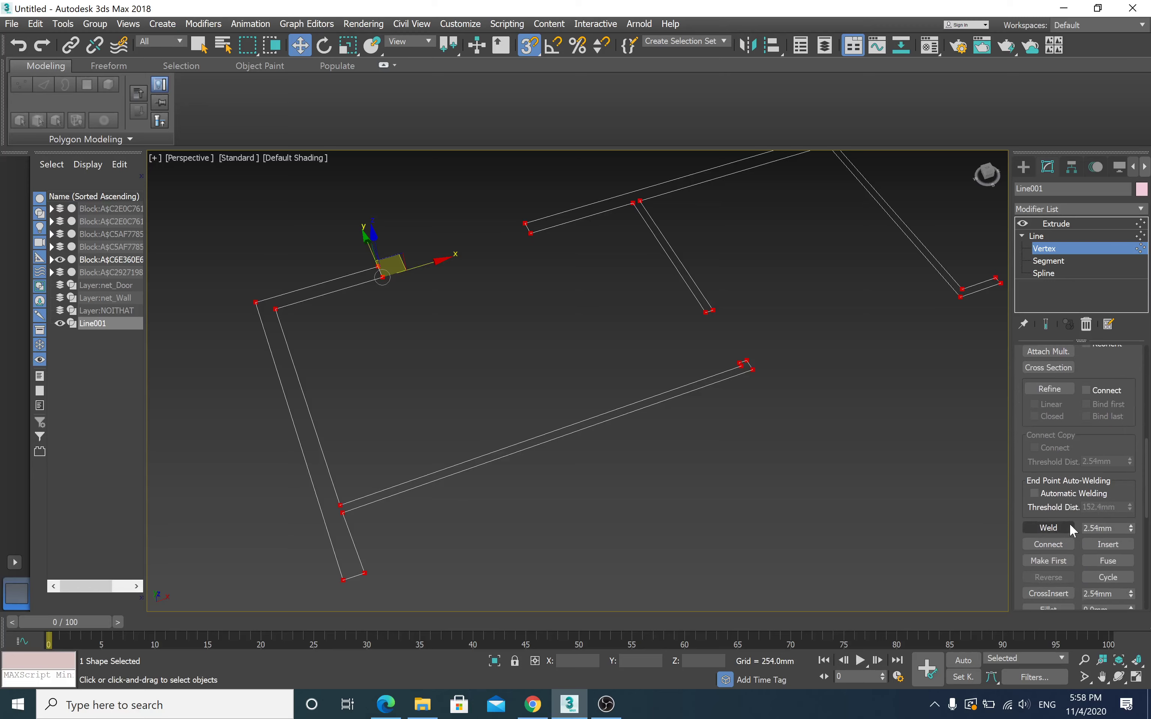
{"action": "left_click", "coordinate": [1065, 527]}
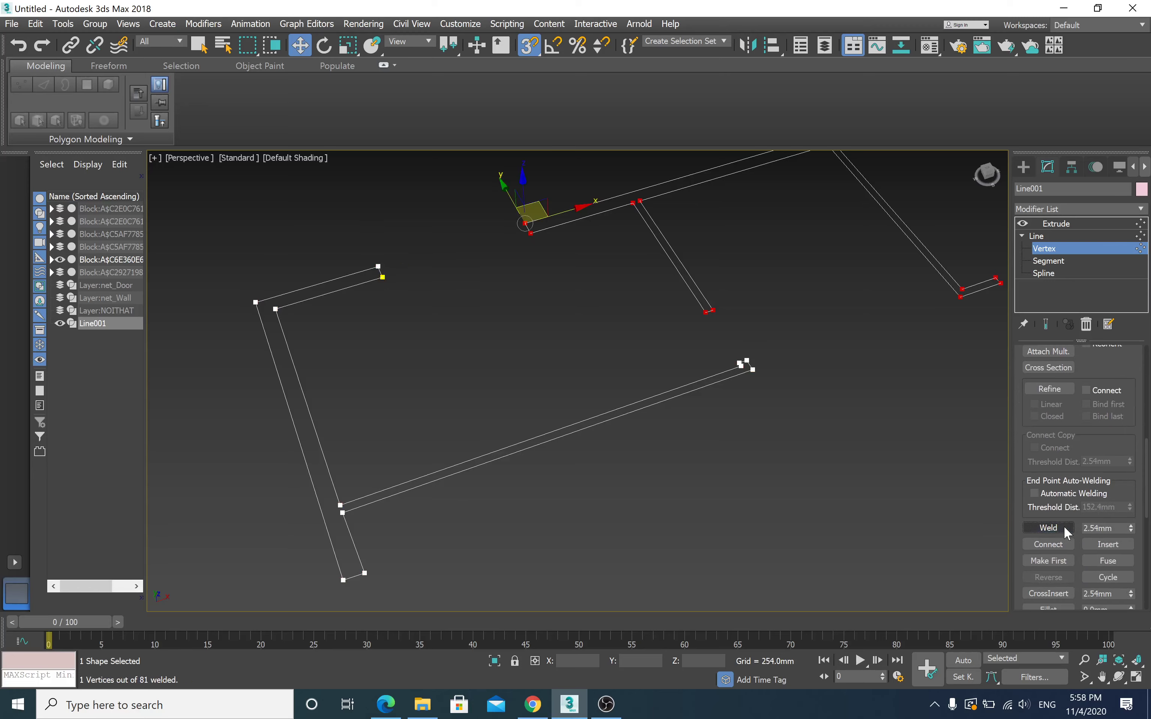
{"action": "left_click", "coordinate": [1064, 224]}
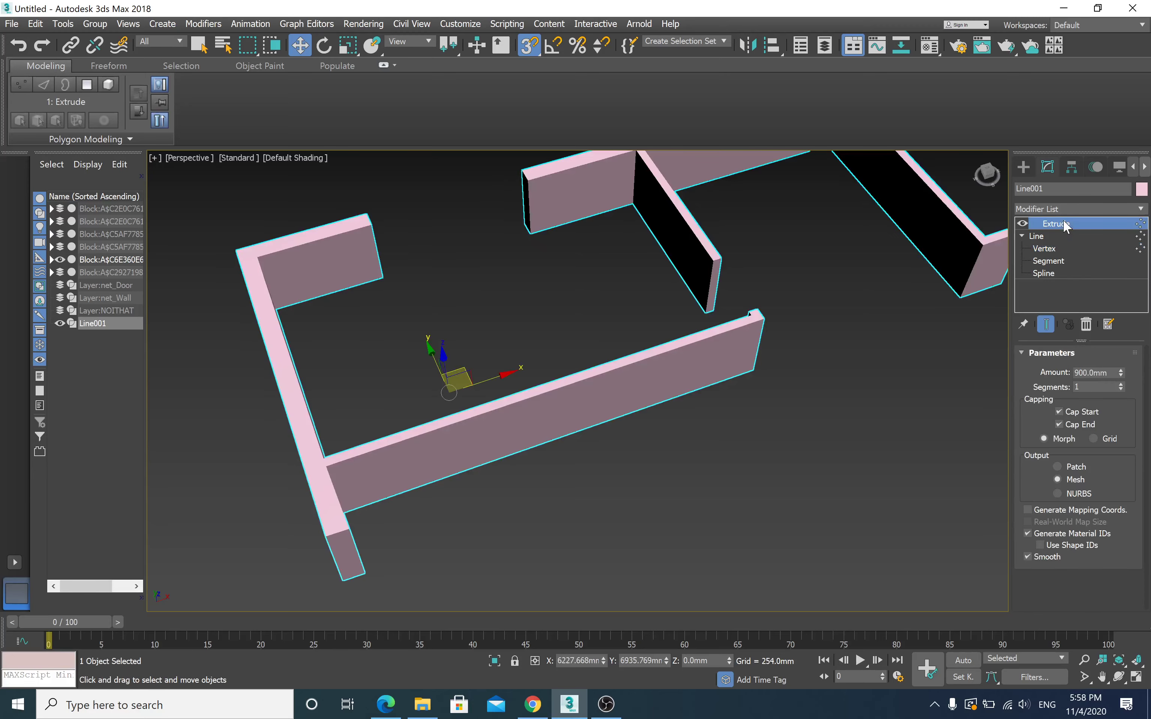
{"action": "scroll", "coordinate": [837, 233], "scroll_direction": "down", "scroll_amount": 3}
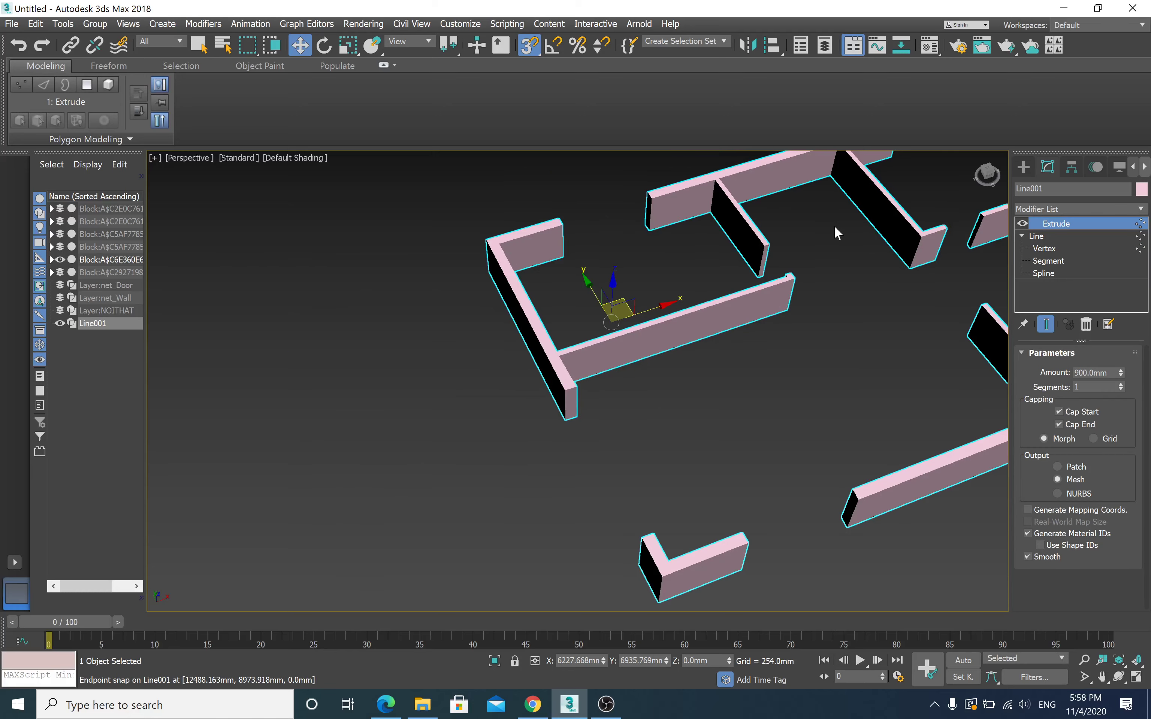
Step: Convert the extruded Line001 walls to an Editable Poly from the right-click quad menu
{"action": "scroll", "coordinate": [837, 233], "scroll_direction": "down", "scroll_amount": 3}
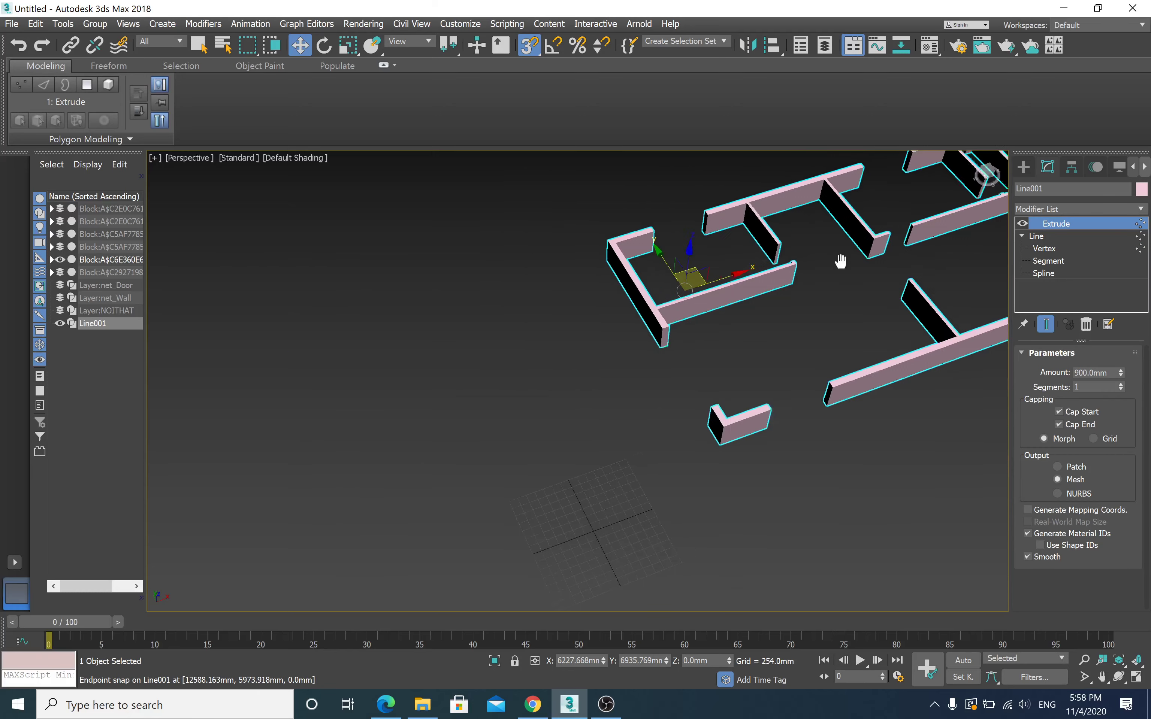
{"action": "scroll", "coordinate": [837, 260], "scroll_direction": "down", "scroll_amount": 3}
{"action": "scroll", "coordinate": [575, 355], "scroll_direction": "up", "scroll_amount": 5}
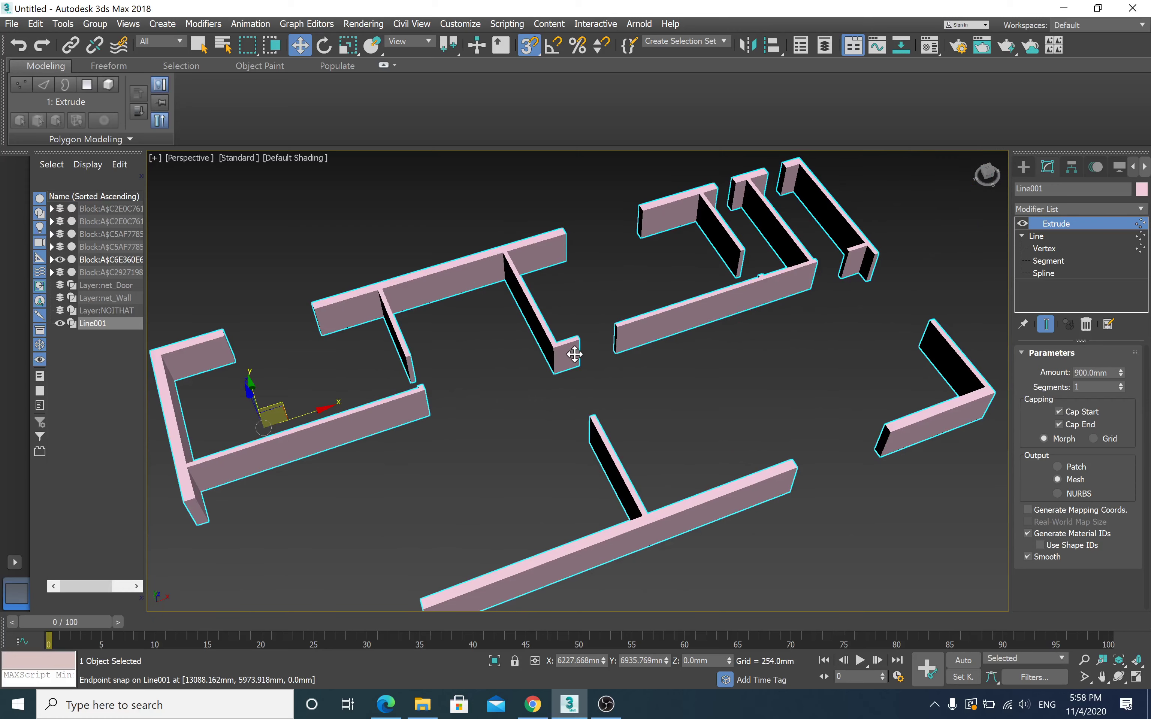
{"action": "scroll", "coordinate": [574, 354], "scroll_direction": "down", "scroll_amount": 2}
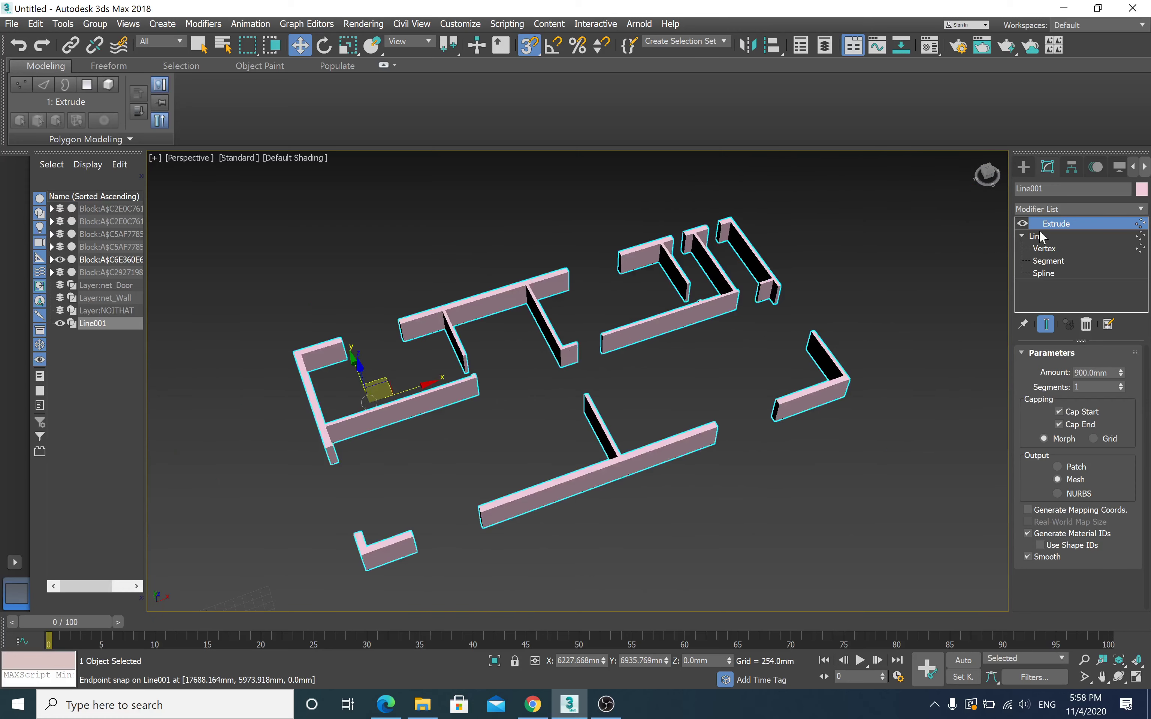
{"action": "right_click", "coordinate": [677, 315]}
{"action": "mouse_move", "coordinate": [739, 472]}
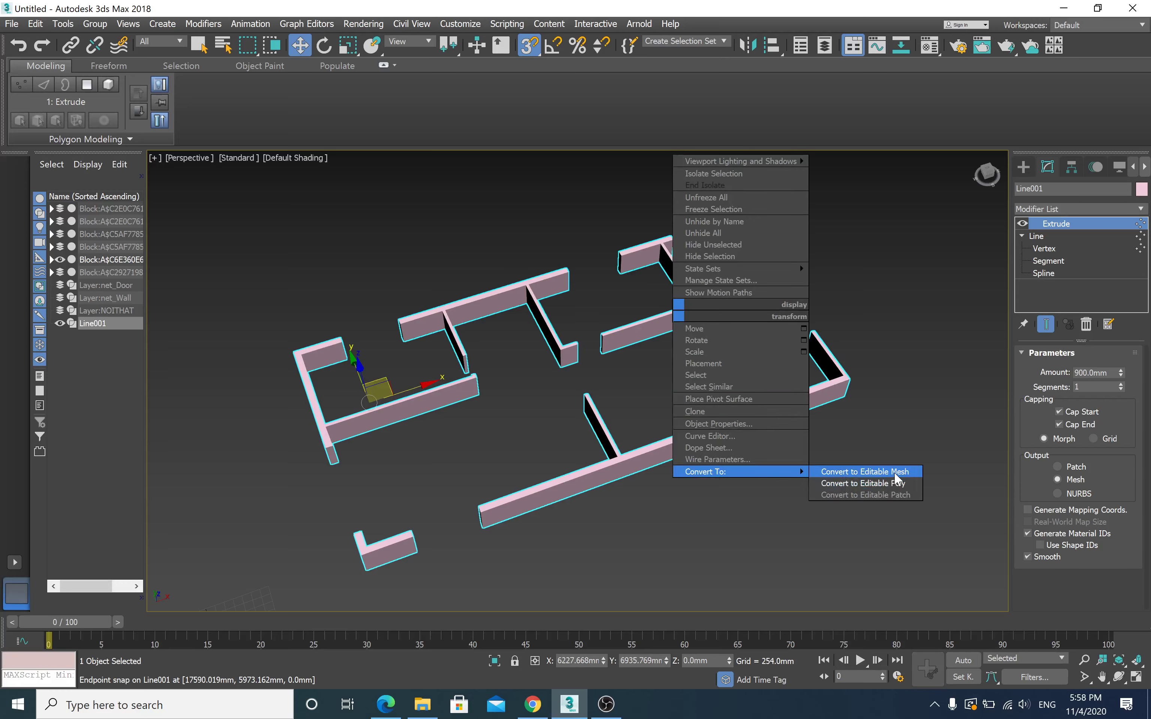
{"action": "left_click", "coordinate": [898, 483]}
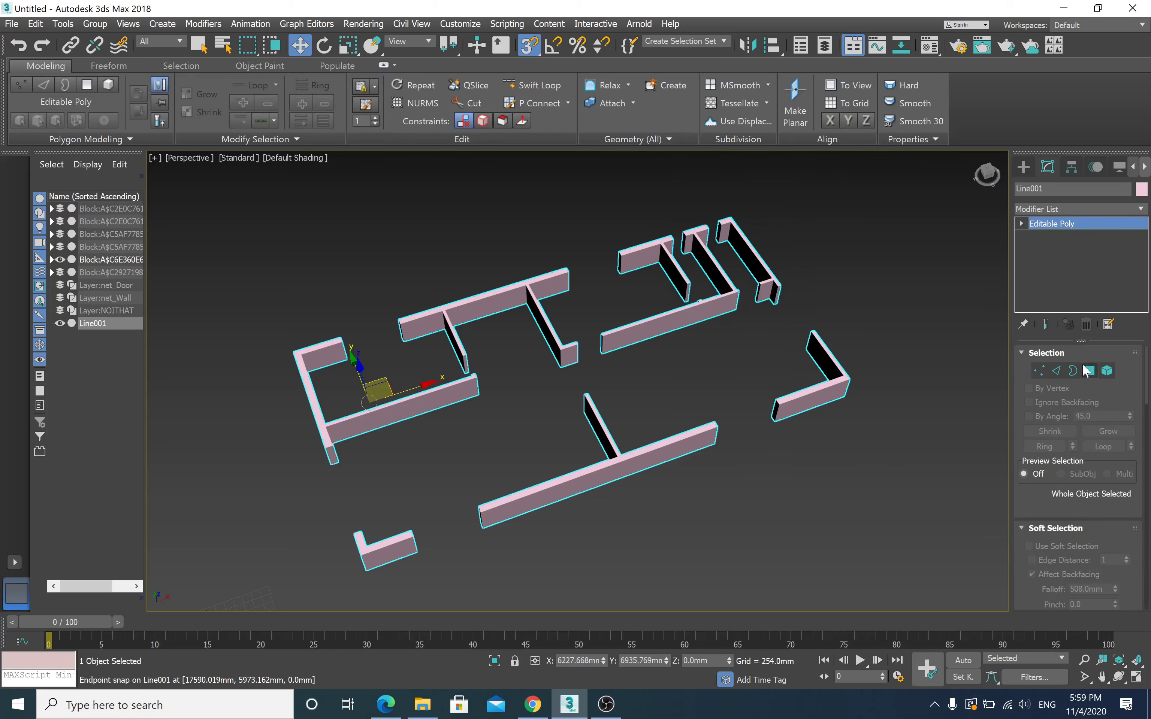
Step: At Polygon level, select the top faces of the upper, left L-shaped and right-hand walls
{"action": "left_click", "coordinate": [1088, 371]}
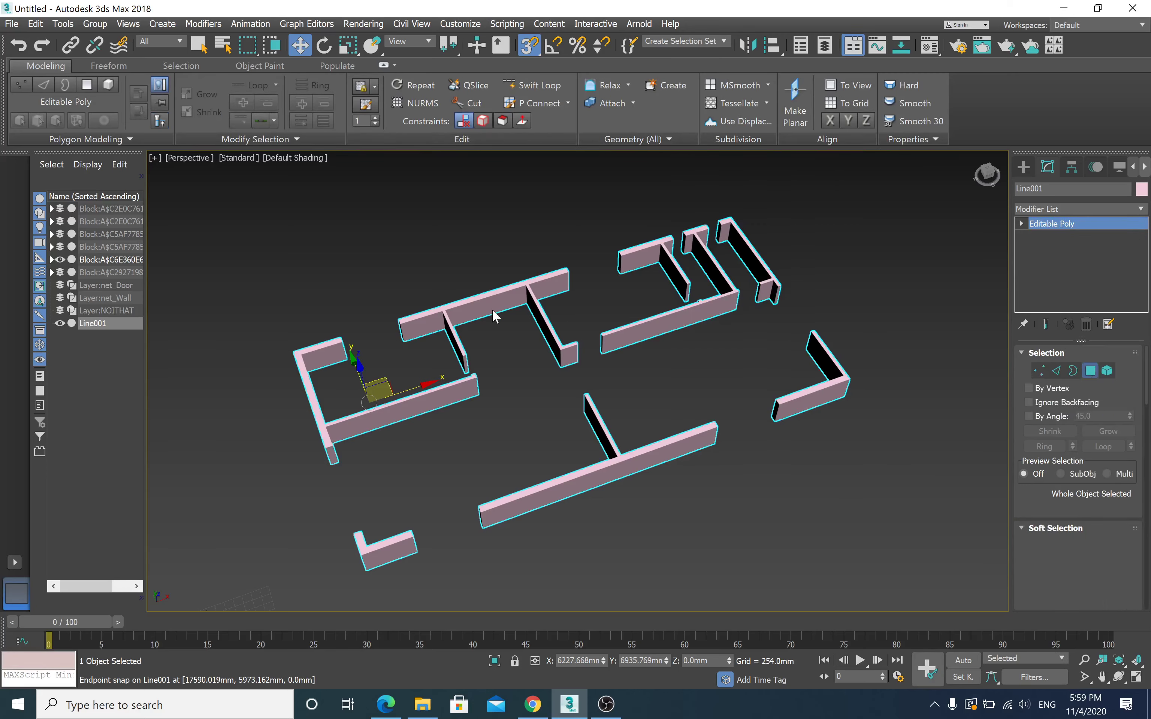
{"action": "scroll", "coordinate": [493, 309], "scroll_direction": "up", "scroll_amount": 3}
{"action": "left_click", "coordinate": [489, 287]}
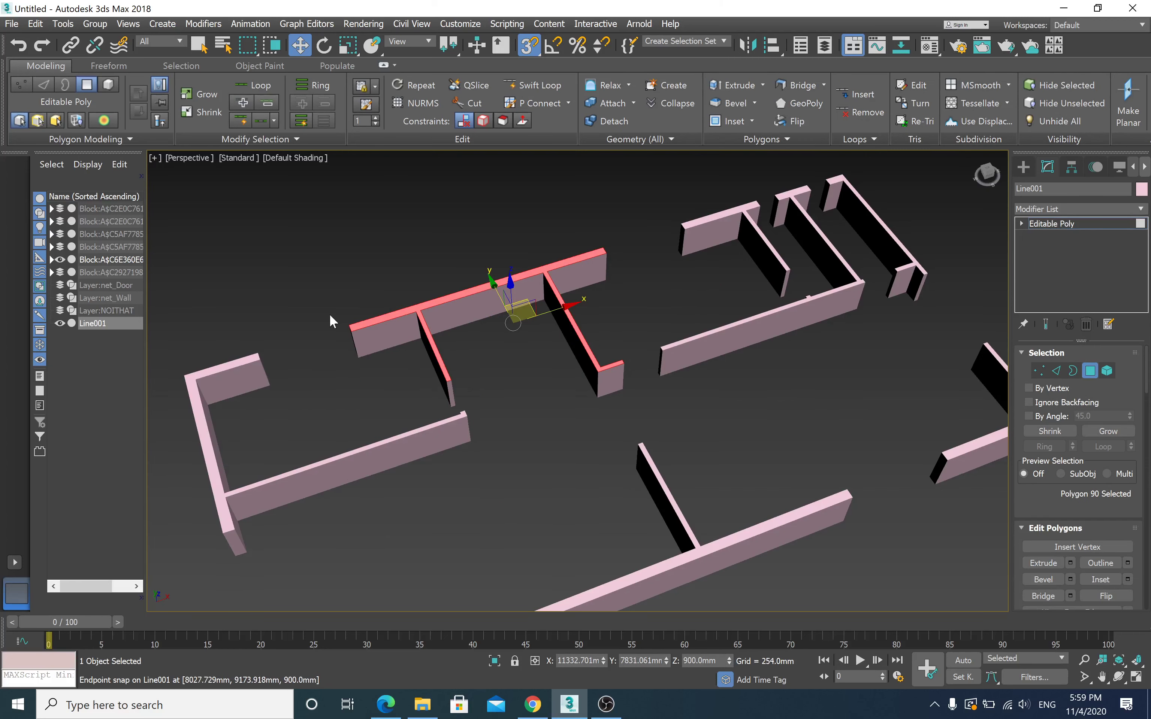
{"action": "left_click", "coordinate": [243, 363], "text": "ctrl"}
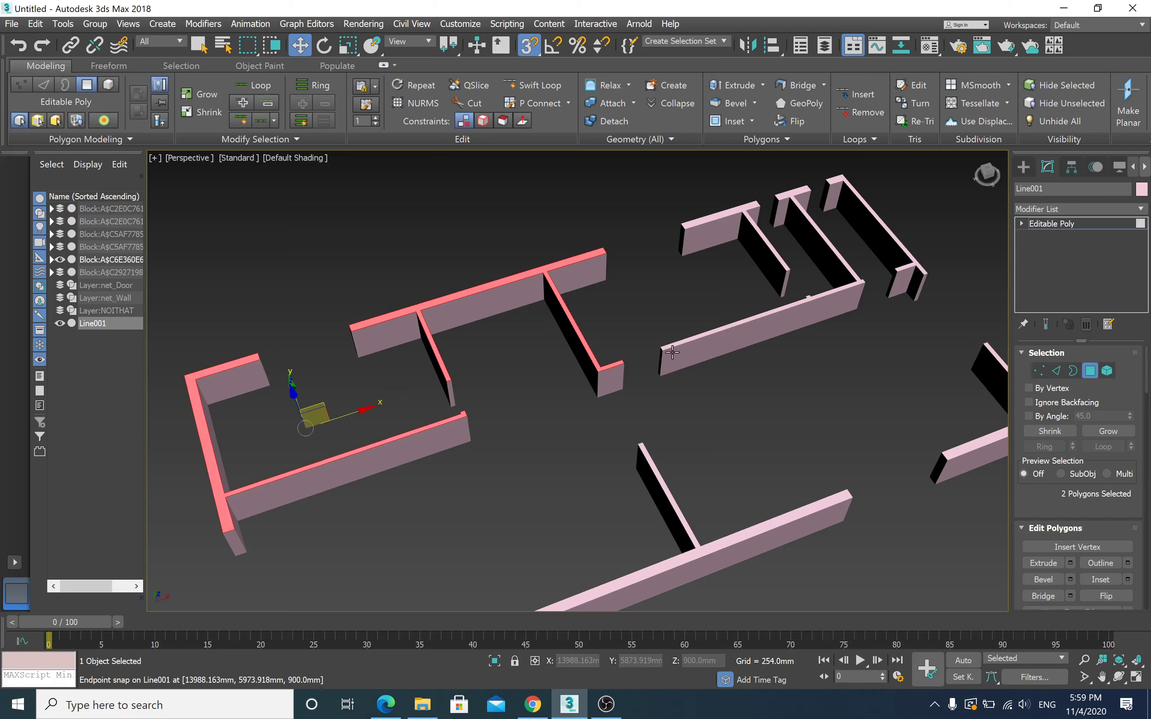
{"action": "left_click", "coordinate": [701, 338], "text": "ctrl"}
{"action": "left_click", "coordinate": [728, 216], "text": "ctrl"}
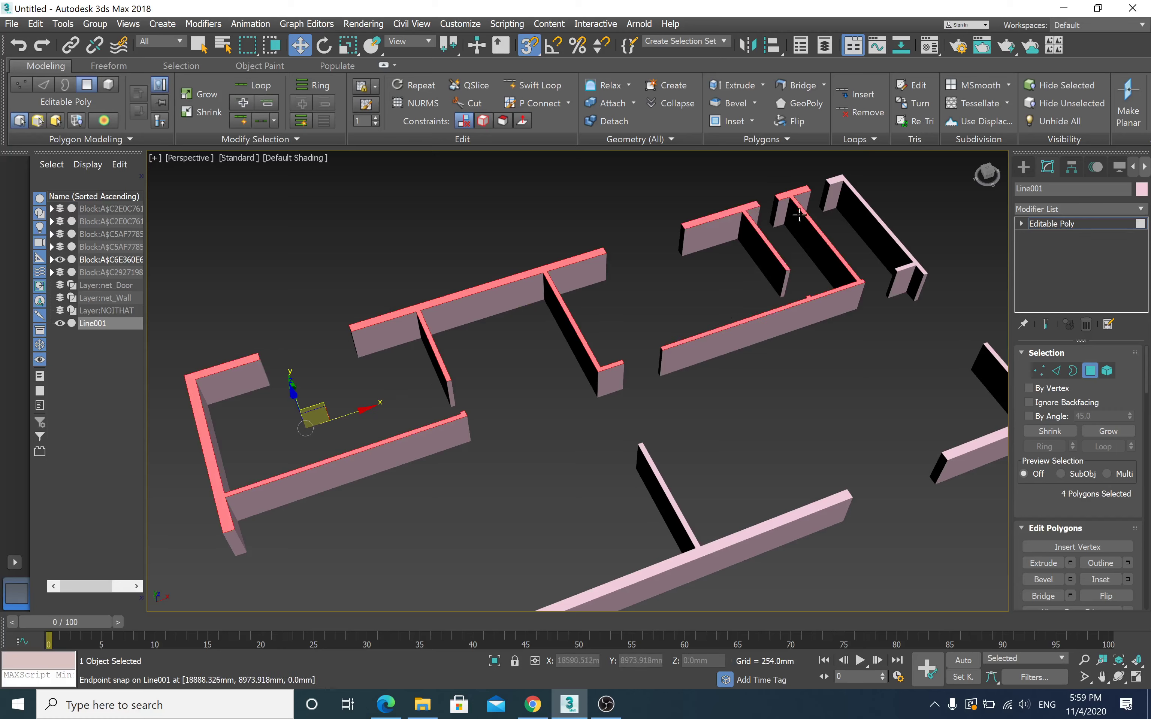
{"action": "left_click", "coordinate": [861, 200], "text": "ctrl"}
{"action": "left_click", "coordinate": [991, 354], "text": "ctrl"}
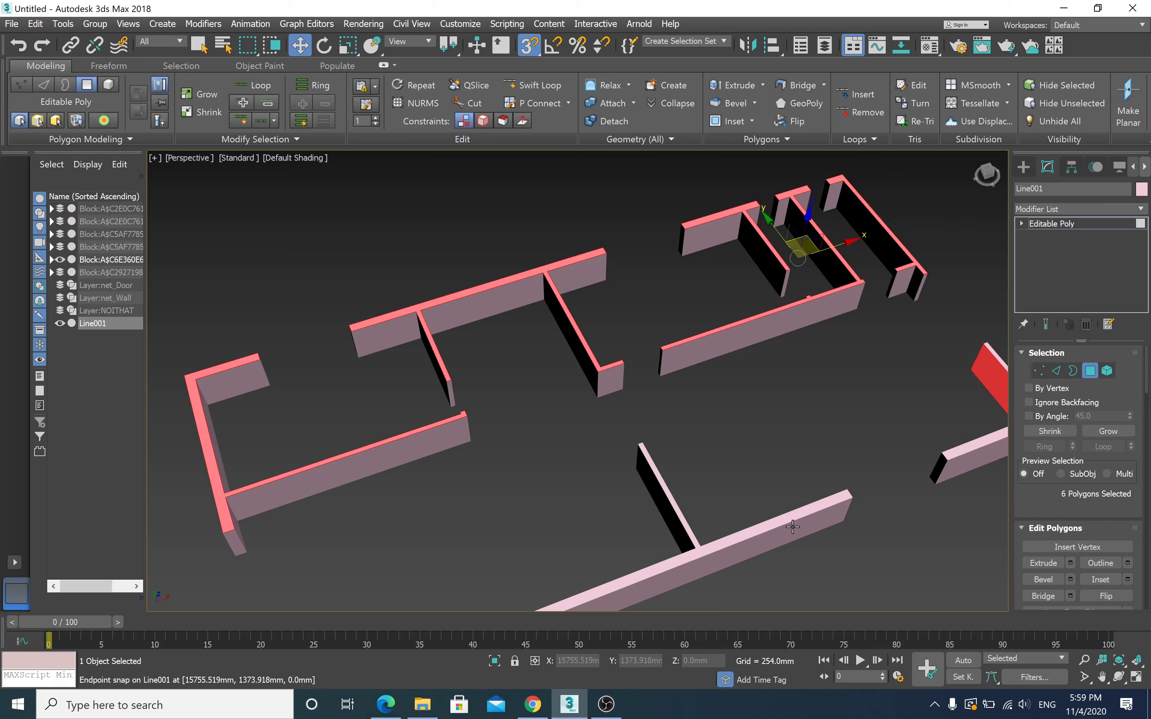
{"action": "key", "text": "ctrl+z"}
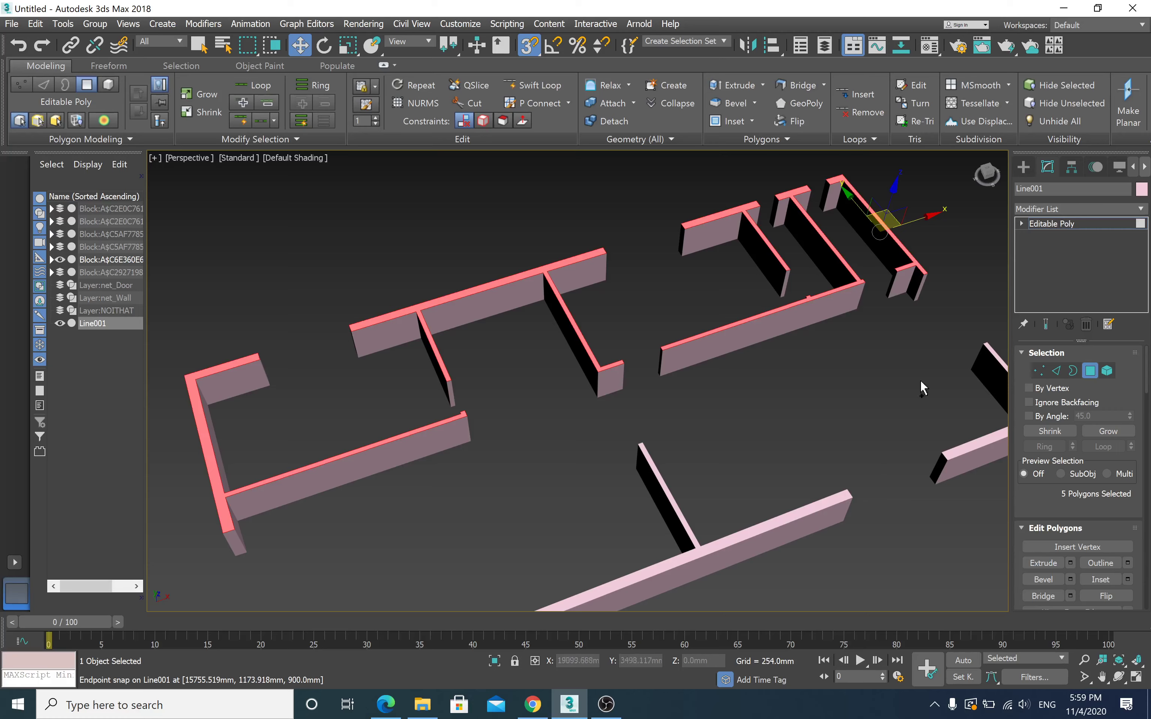
Step: Add the right-side, bottom, thin and small L-shaped wall tops to the polygon selection
{"action": "left_click", "coordinate": [973, 450], "text": "ctrl"}
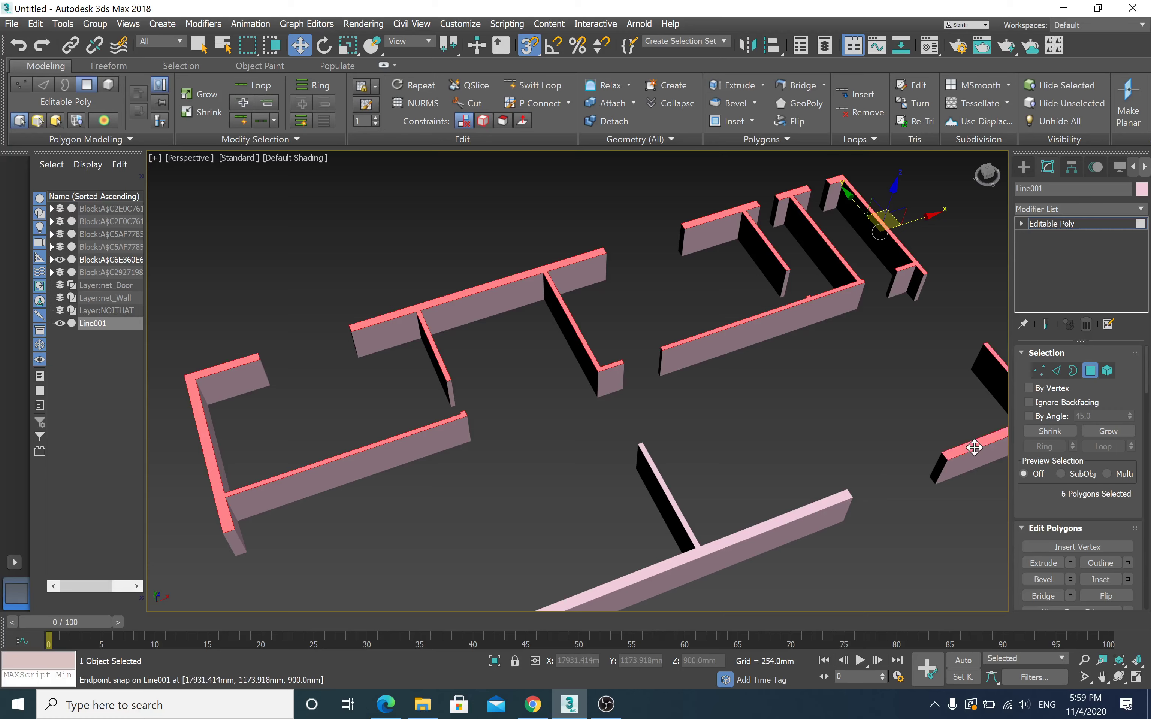
{"action": "left_click", "coordinate": [818, 511], "text": "ctrl"}
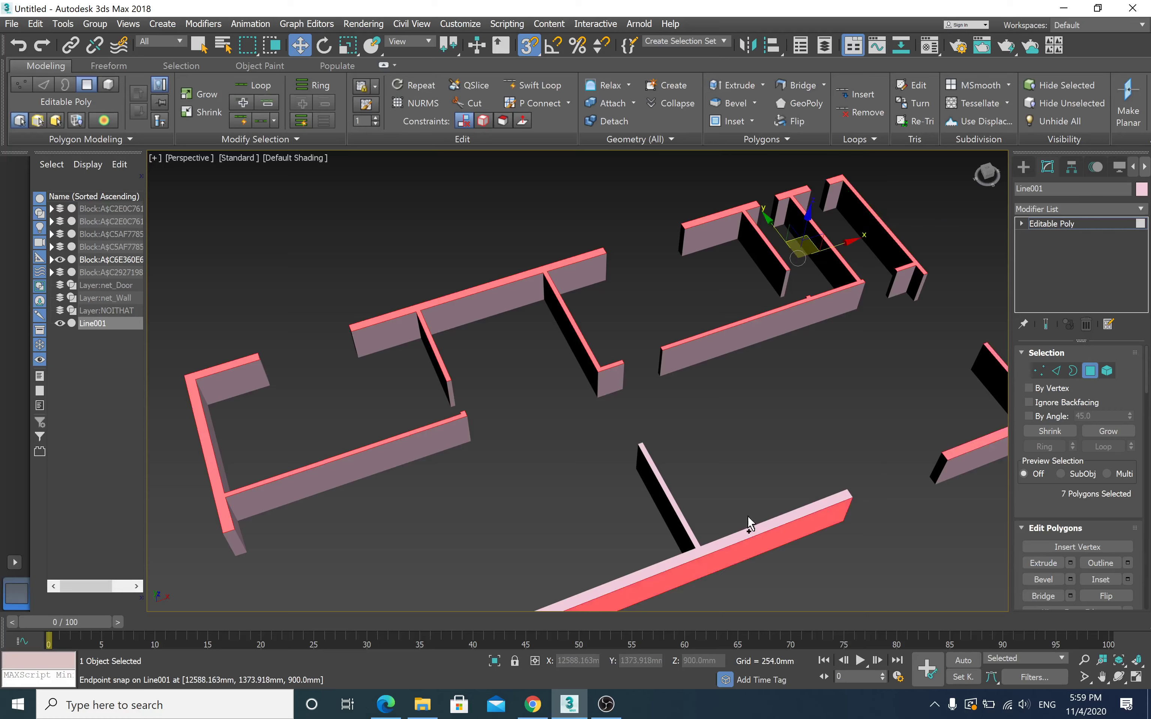
{"action": "left_click", "coordinate": [669, 495], "text": "ctrl"}
{"action": "left_click", "coordinate": [778, 546], "text": "alt"}
{"action": "left_click", "coordinate": [780, 517], "text": "ctrl"}
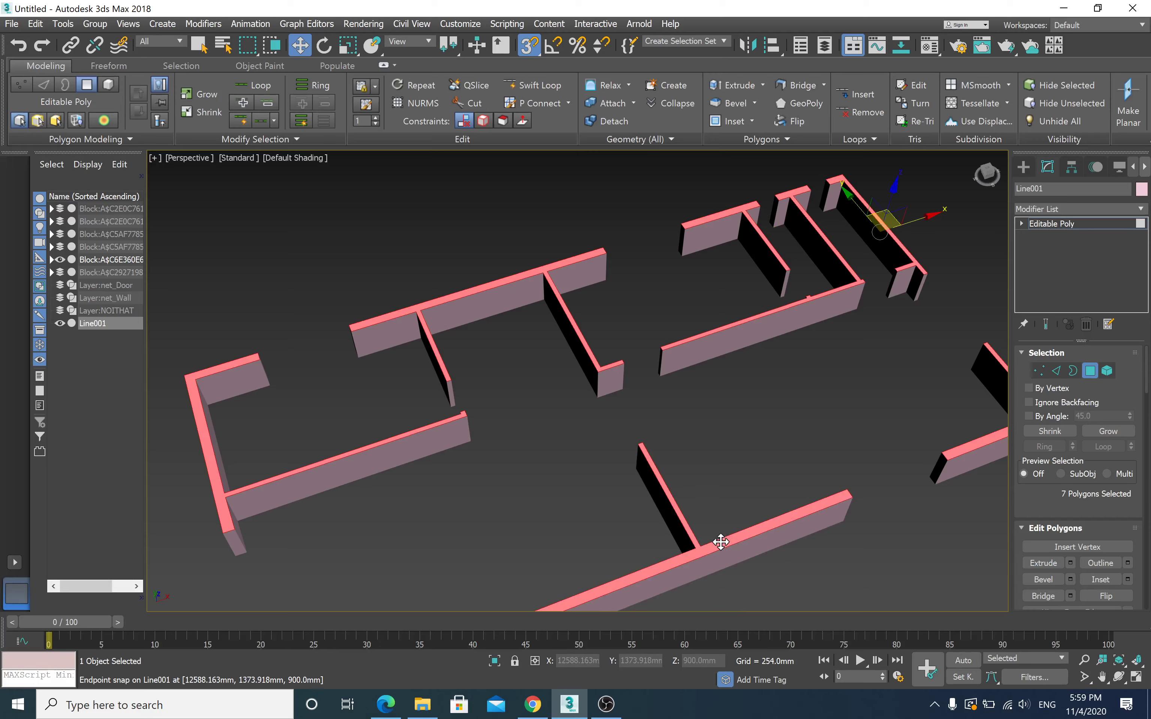
{"action": "middle_click_drag", "start_coordinate": [721, 542], "coordinate": [792, 371]}
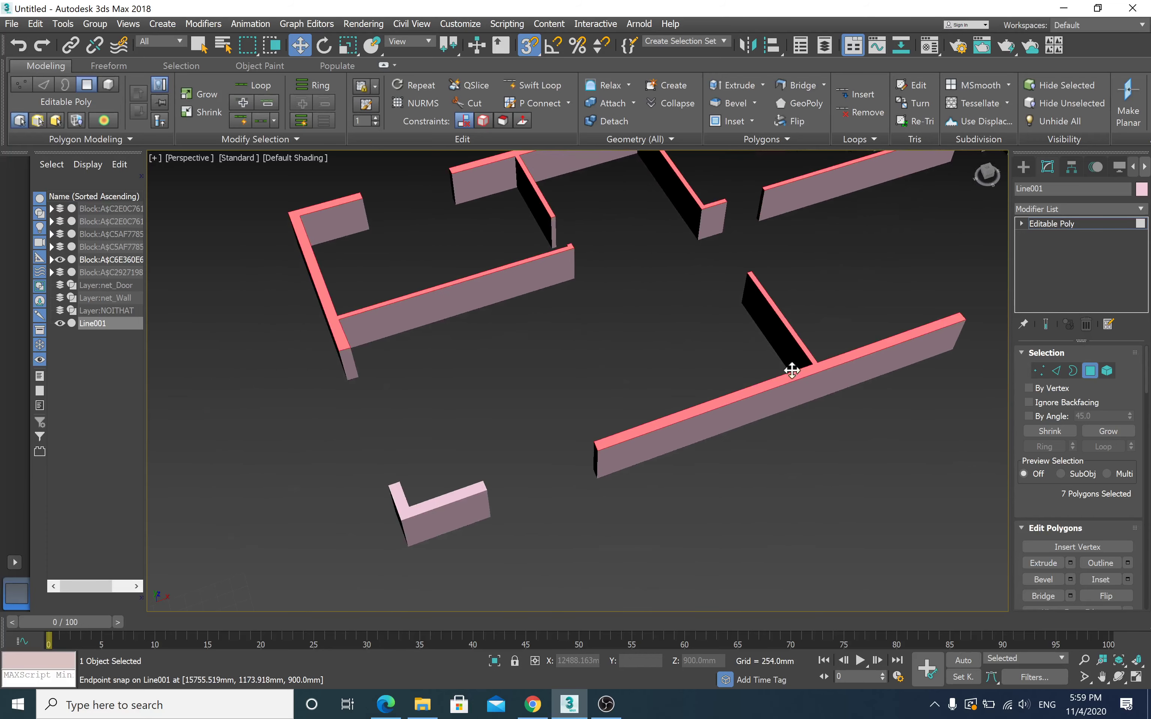
{"action": "left_click", "coordinate": [472, 489], "text": "ctrl"}
{"action": "scroll", "coordinate": [472, 489], "scroll_direction": "down", "scroll_amount": 5}
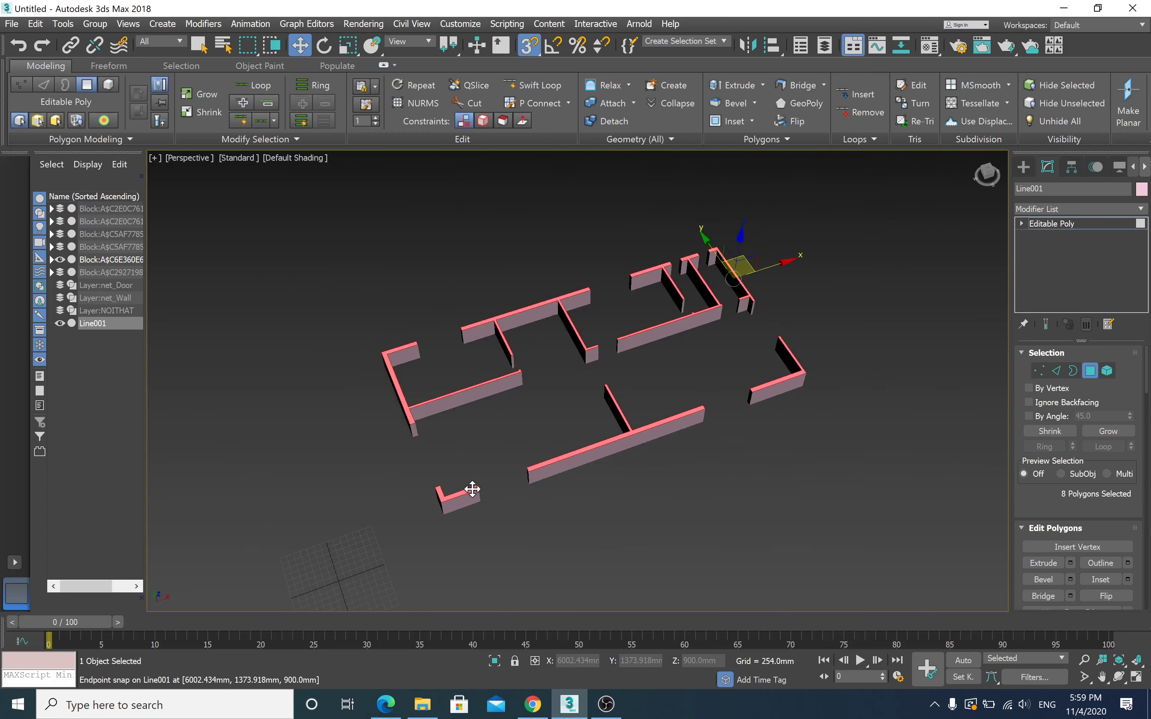
{"action": "scroll", "coordinate": [471, 489], "scroll_direction": "up", "scroll_amount": 3}
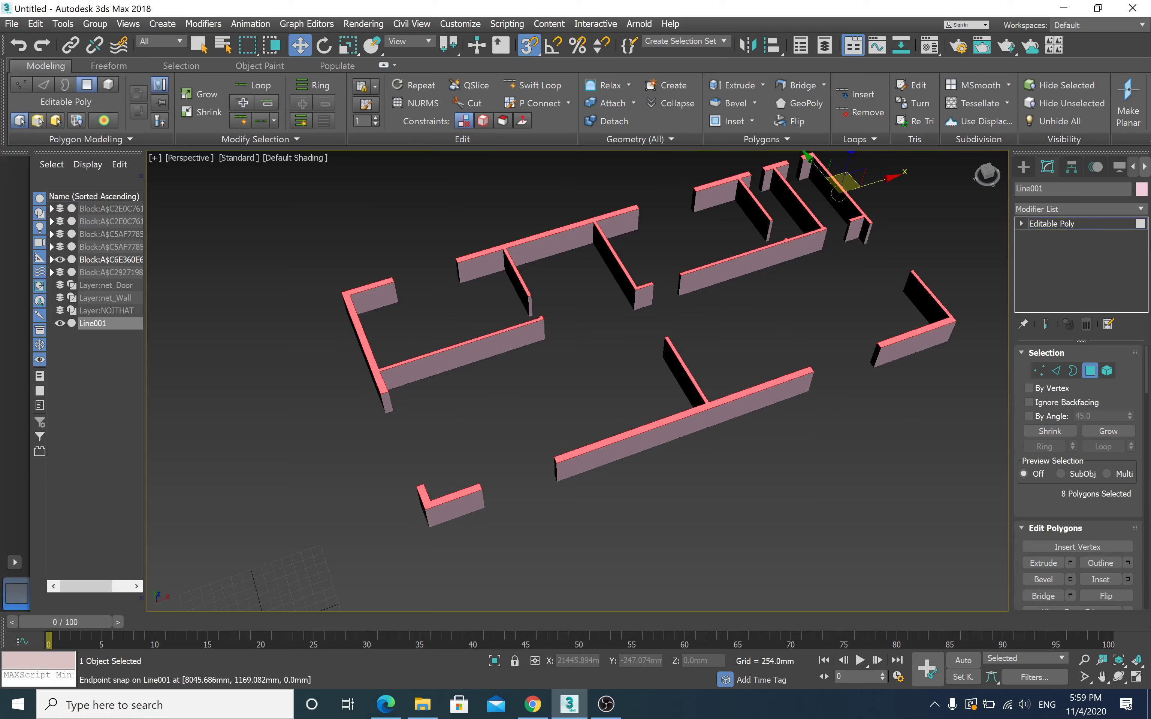
{"action": "left_click", "coordinate": [1139, 210]}
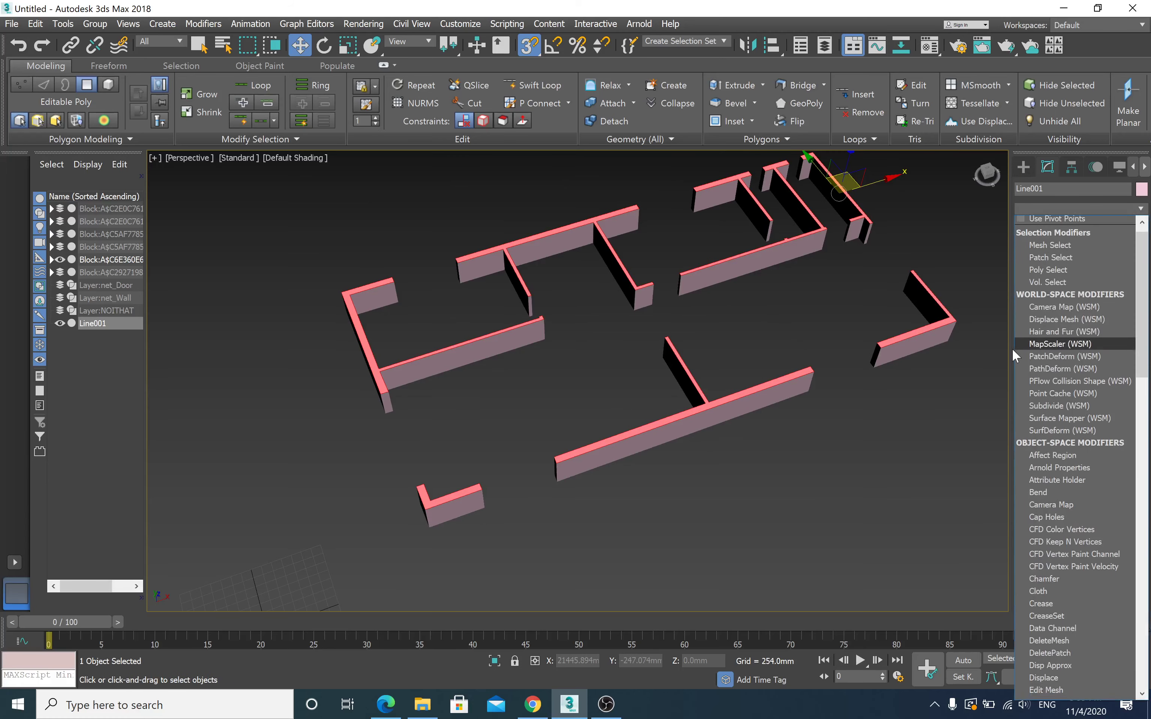
{"action": "key", "text": "e"}
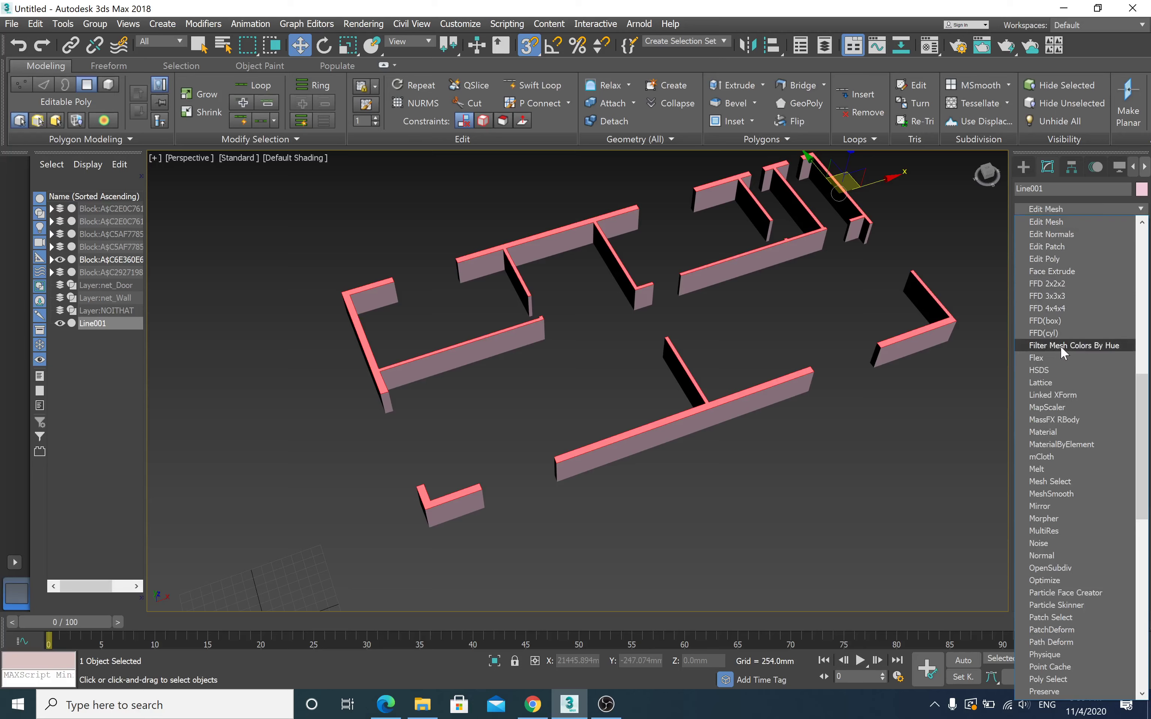
{"action": "left_click", "coordinate": [1072, 273]}
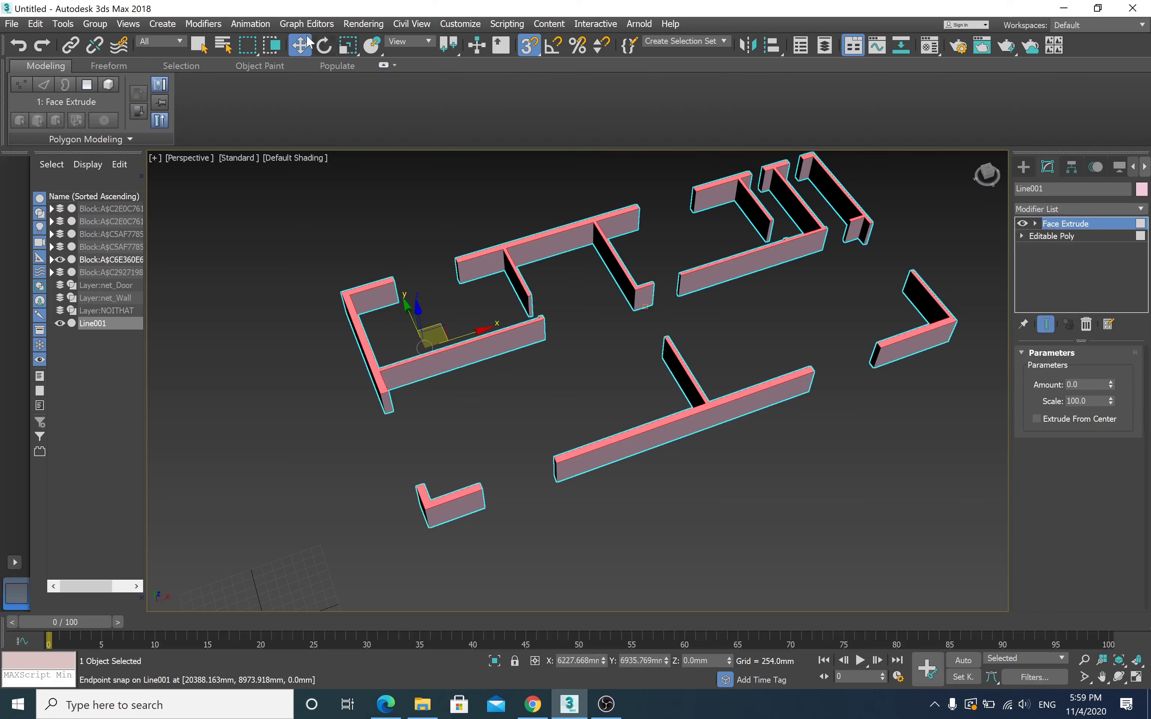
{"action": "left_click", "coordinate": [27, 49]}
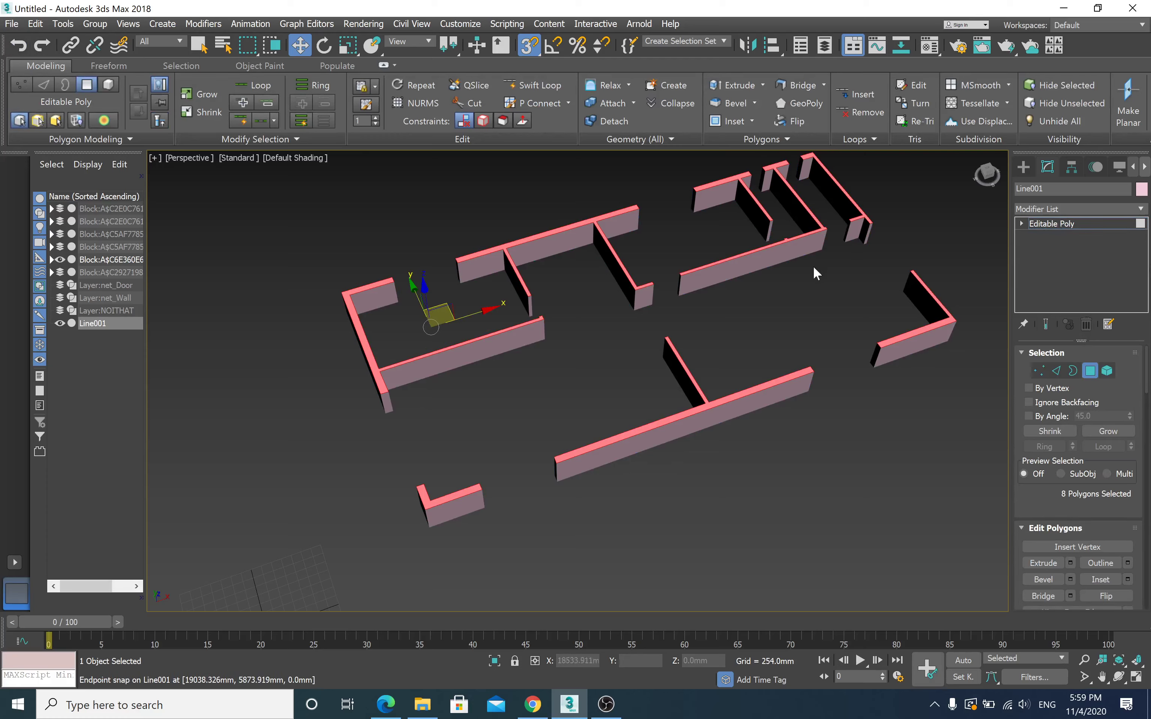
Step: Extrude the eight selected wall tops by 1500 mm and turn on Edged Faces shading
{"action": "left_click", "coordinate": [1141, 209]}
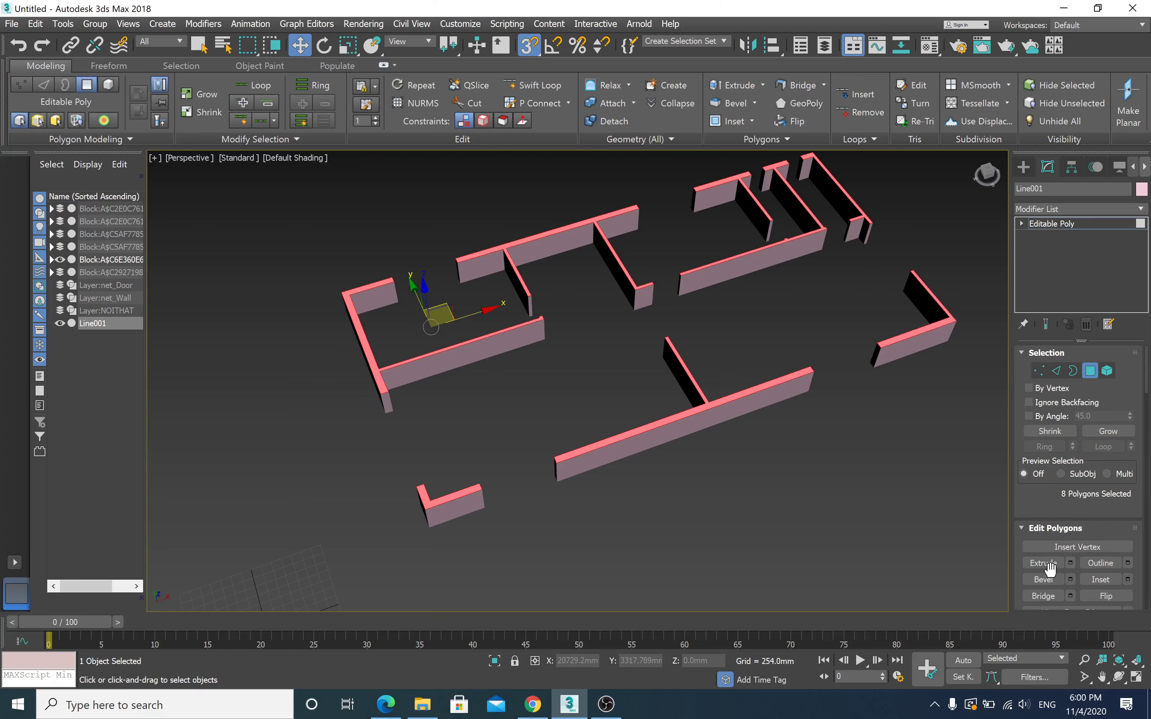
{"action": "left_click", "coordinate": [1071, 563]}
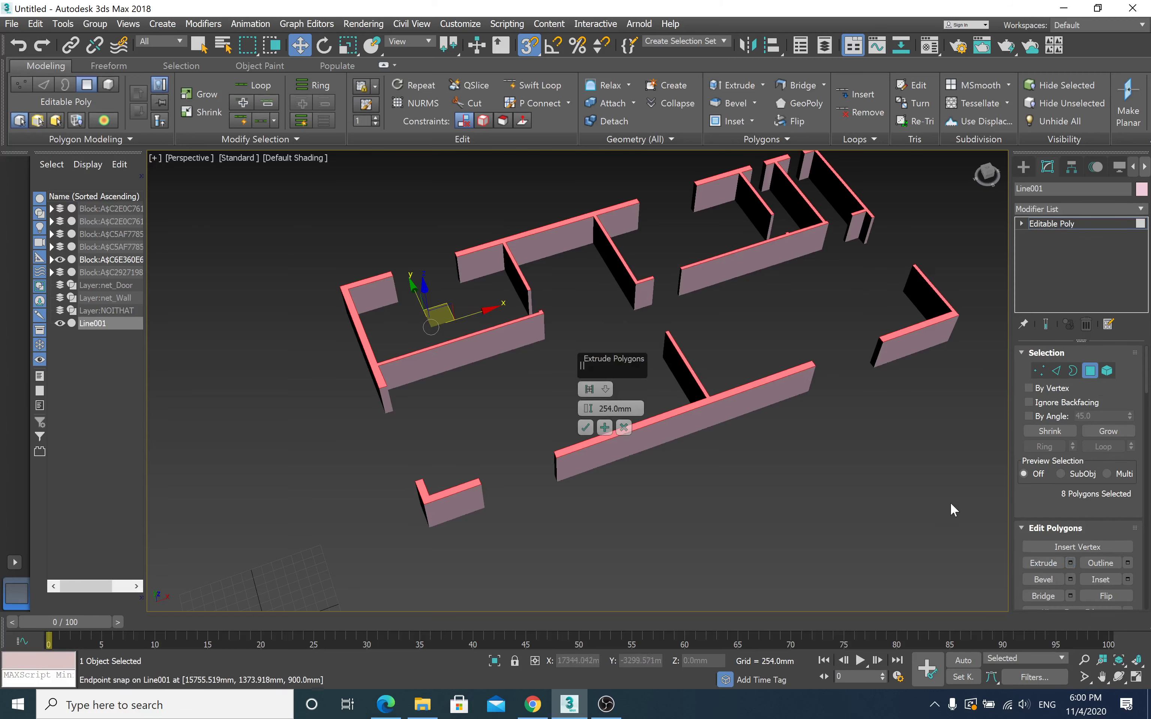
{"action": "left_click", "coordinate": [618, 408]}
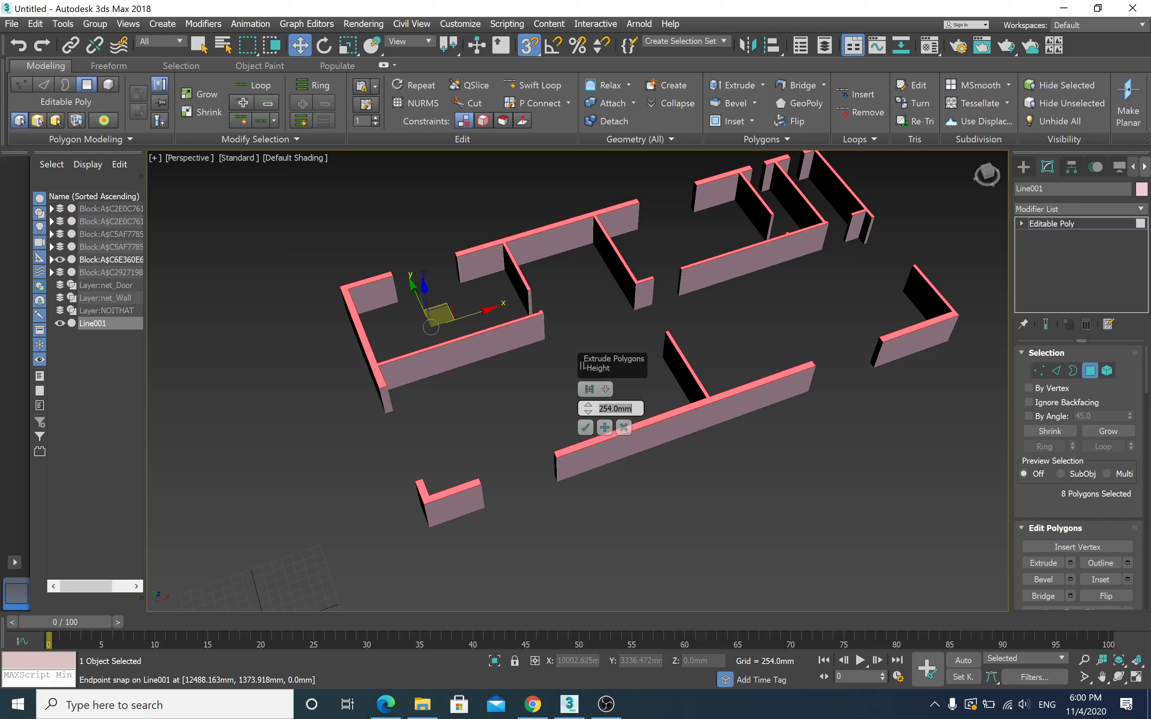
{"action": "type", "text": "1"}
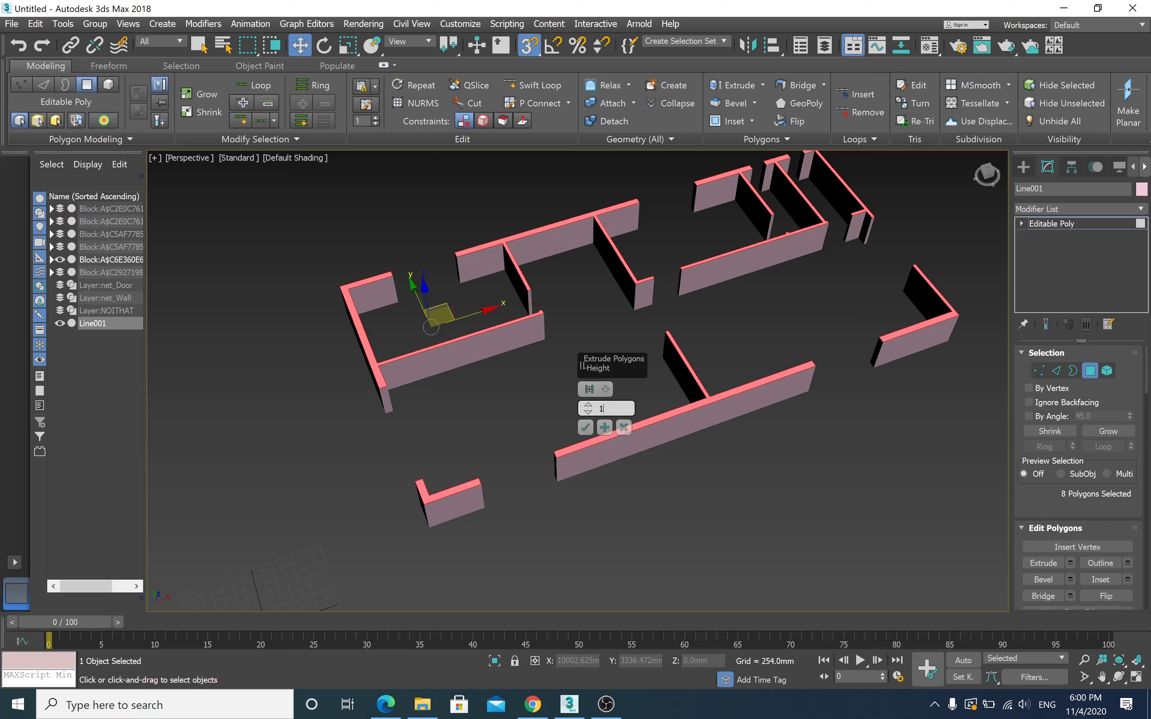
{"action": "type", "text": "500"}
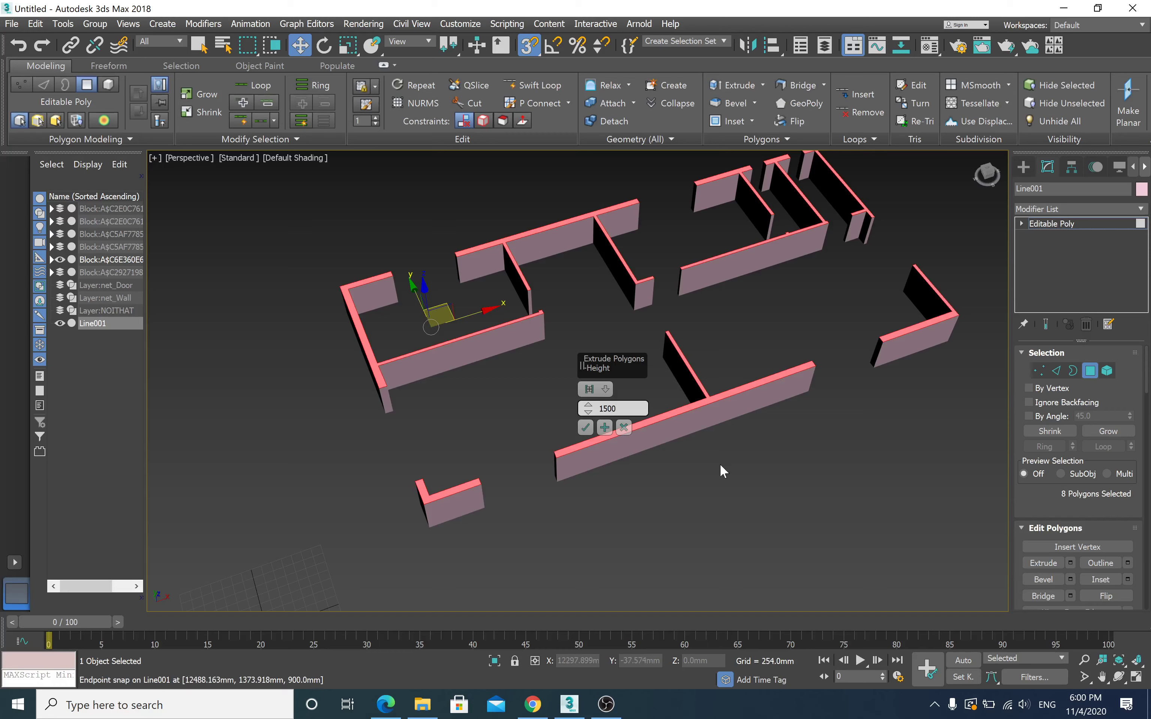
{"action": "key", "text": "Return"}
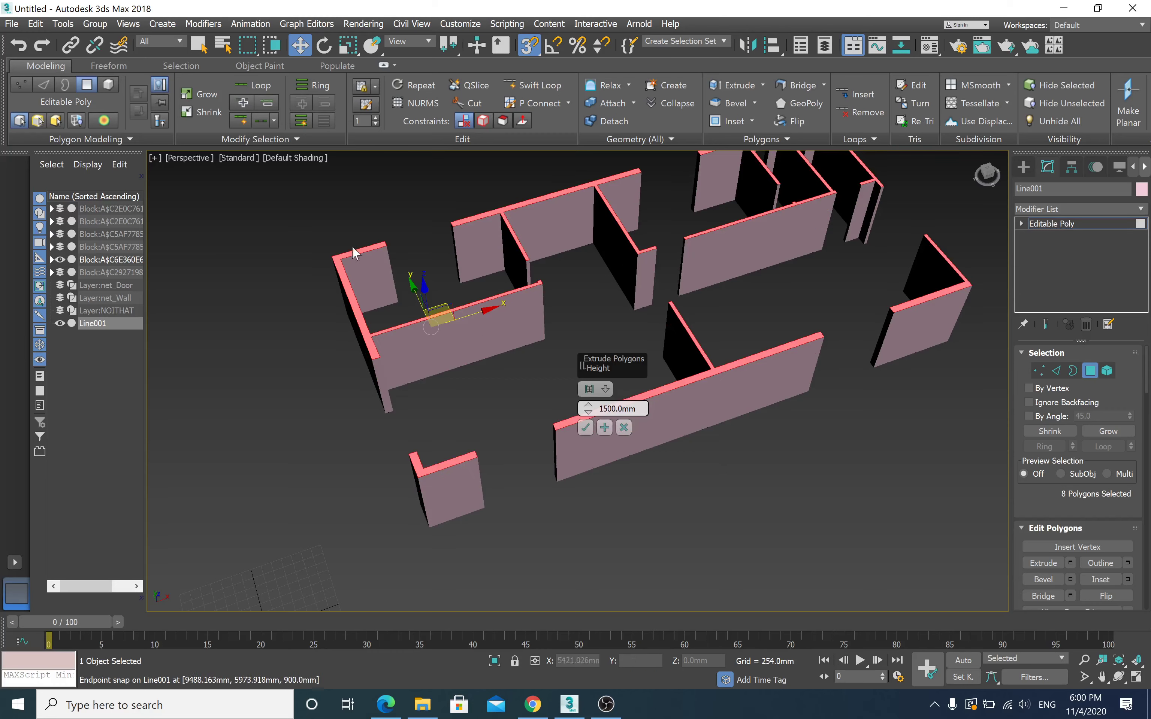
{"action": "left_click", "coordinate": [282, 159]}
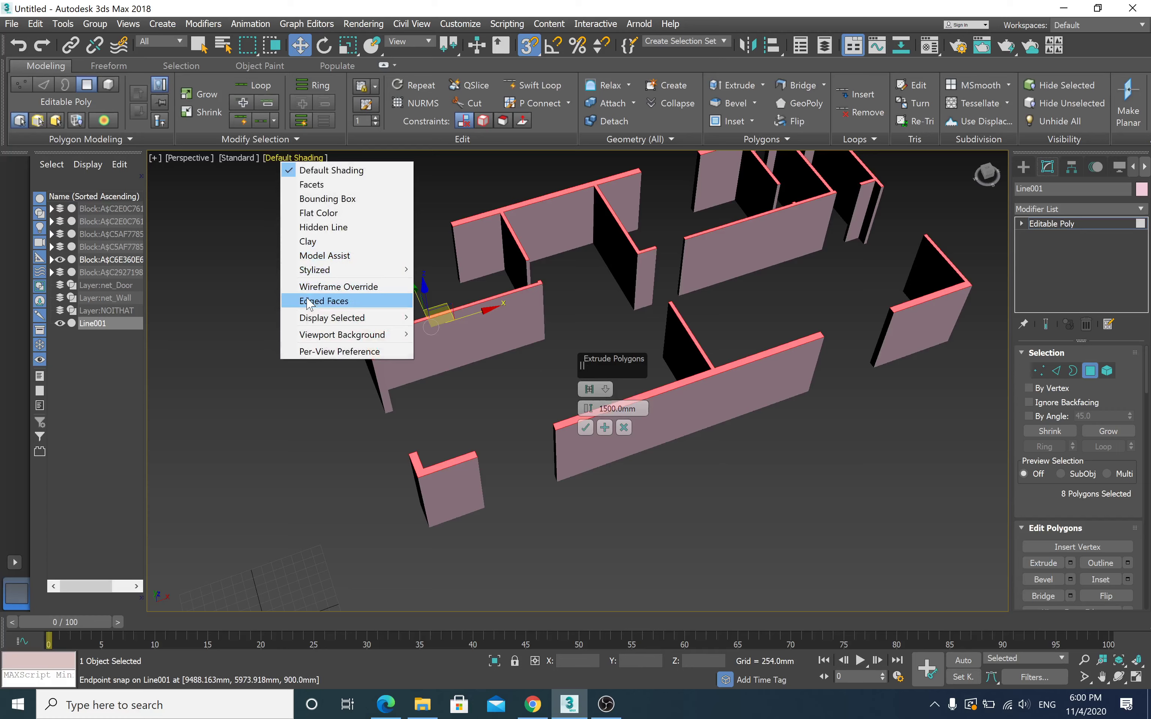
{"action": "left_click", "coordinate": [340, 301]}
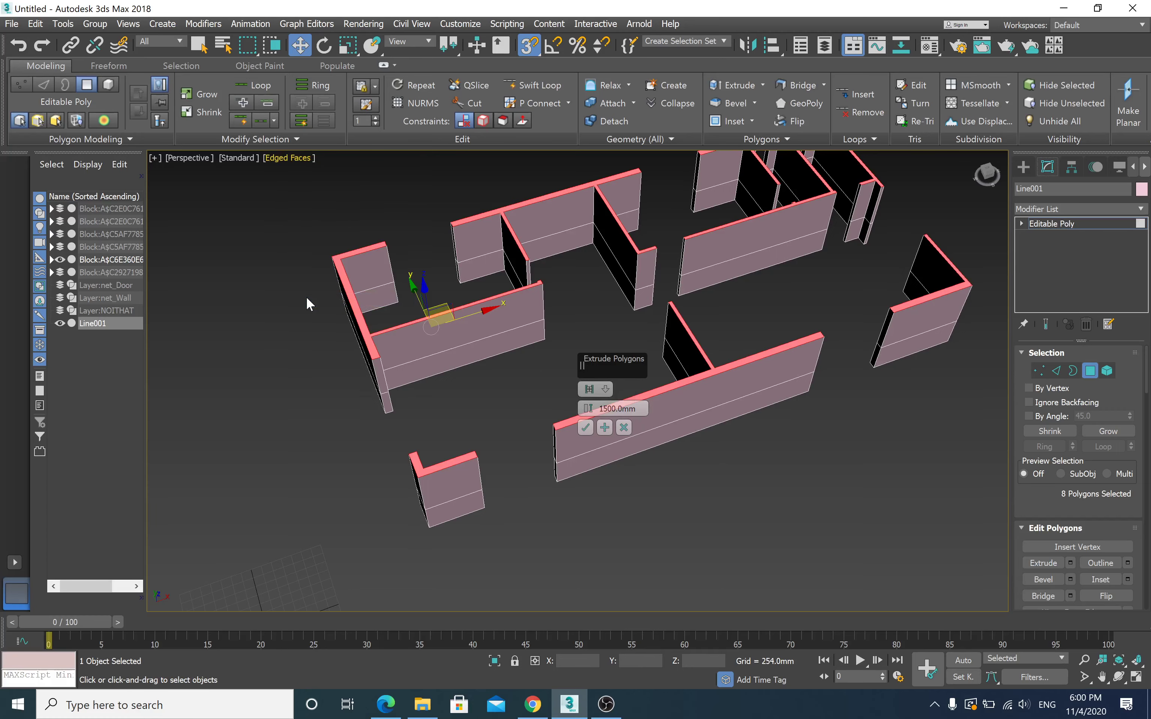
{"action": "left_click", "coordinate": [586, 428]}
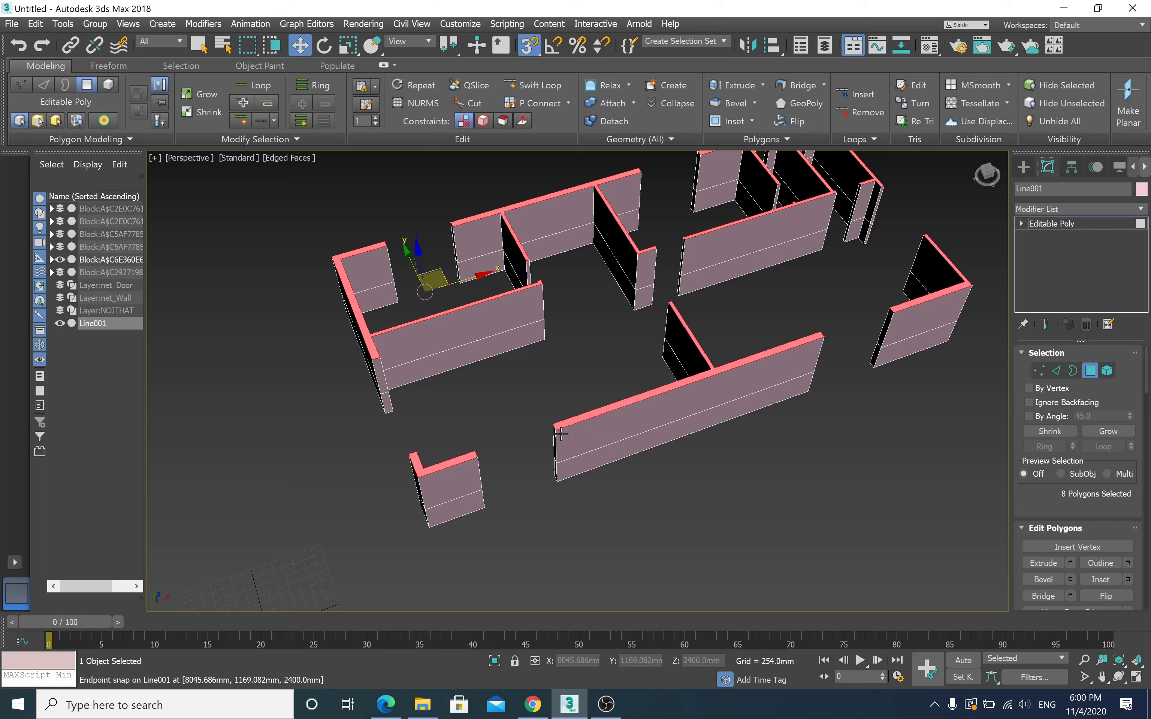
Step: Extrude the same eight wall-top polygons a further 300 mm, reaching 2700 mm
{"action": "left_click", "coordinate": [1070, 563]}
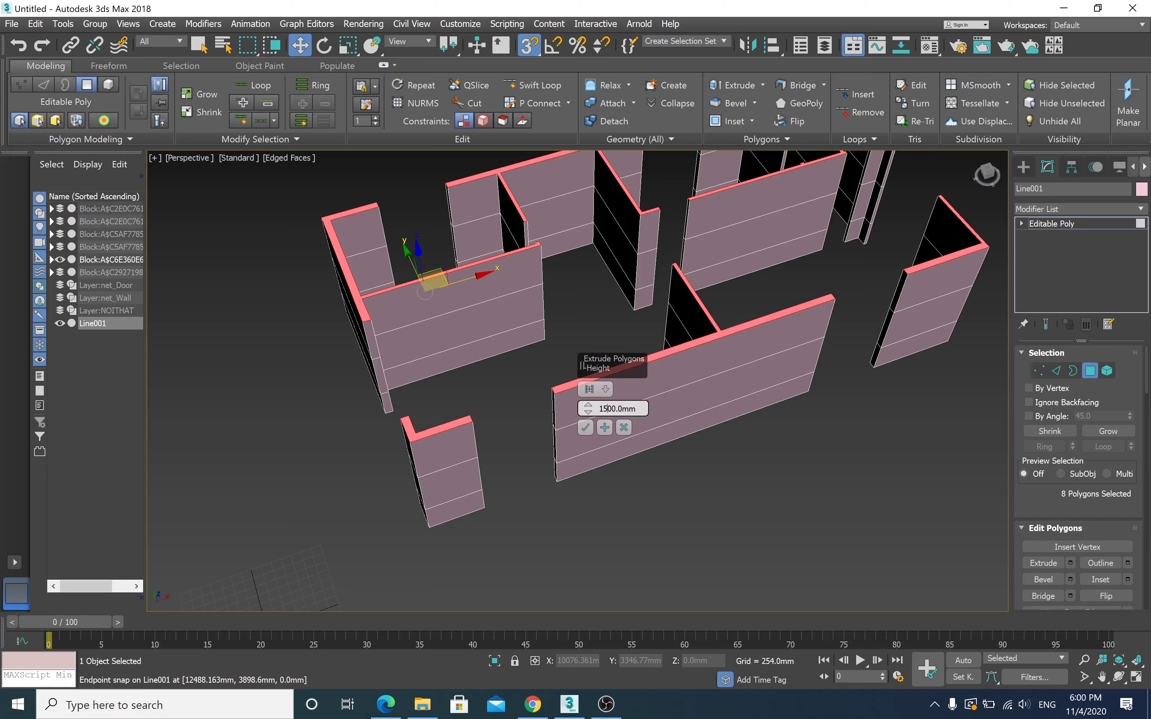
{"action": "type", "text": "300"}
{"action": "key", "text": "Return"}
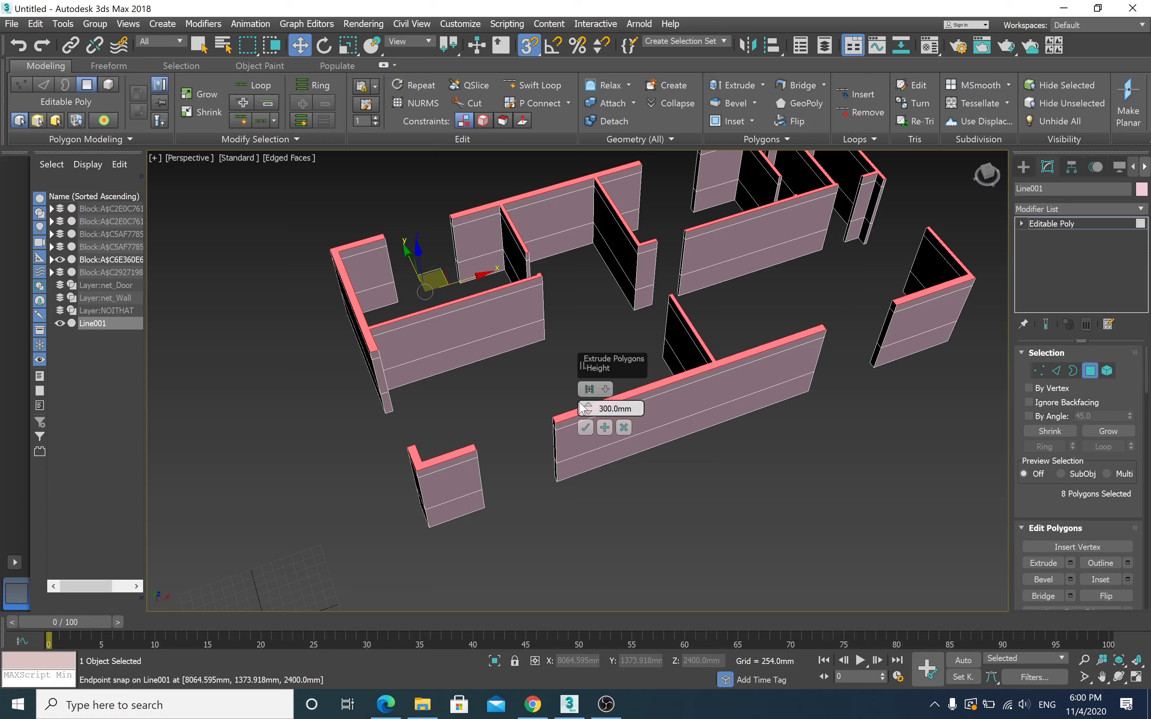
{"action": "left_click", "coordinate": [585, 427]}
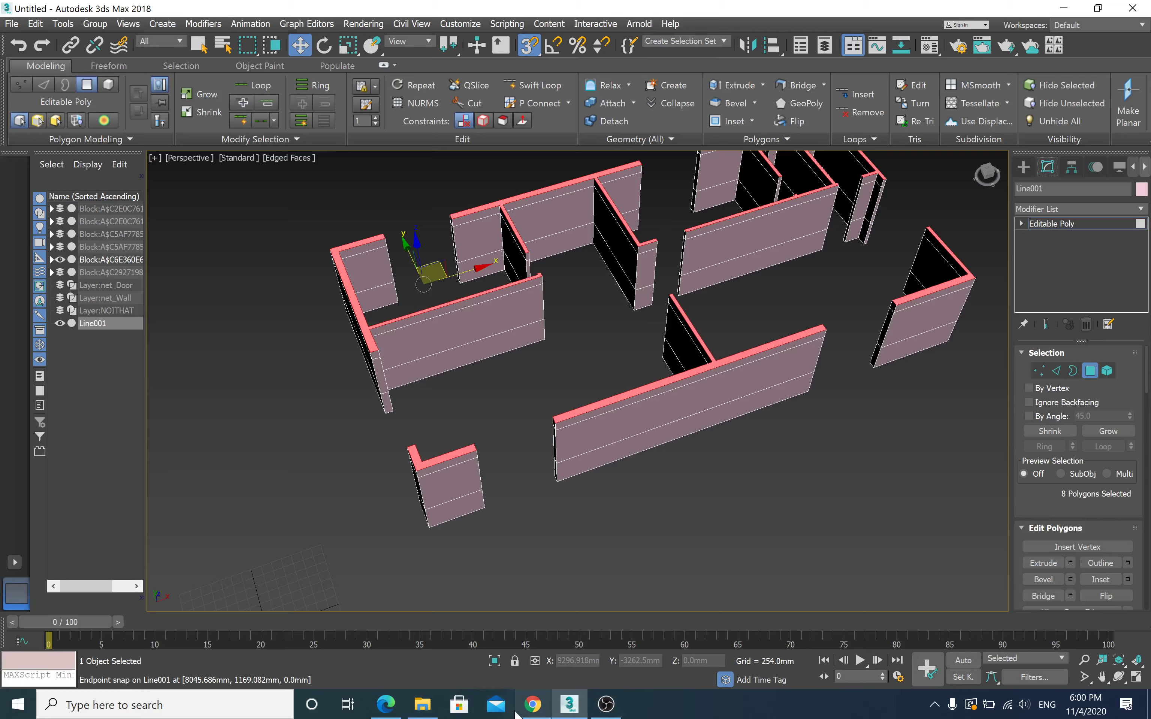
Step: Read the LAB 1 PDF's pages 13–15 on bridging faces for windows and doors, then show Task View
{"action": "key", "text": "super+Tab"}
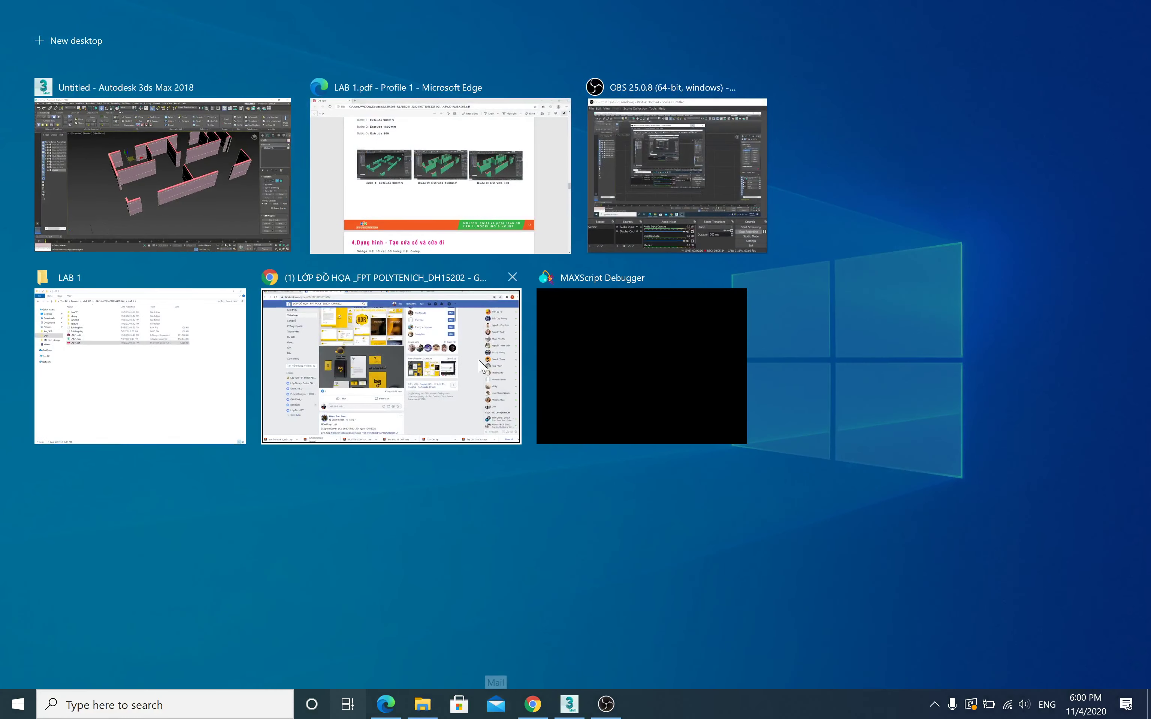
{"action": "left_click", "coordinate": [445, 228]}
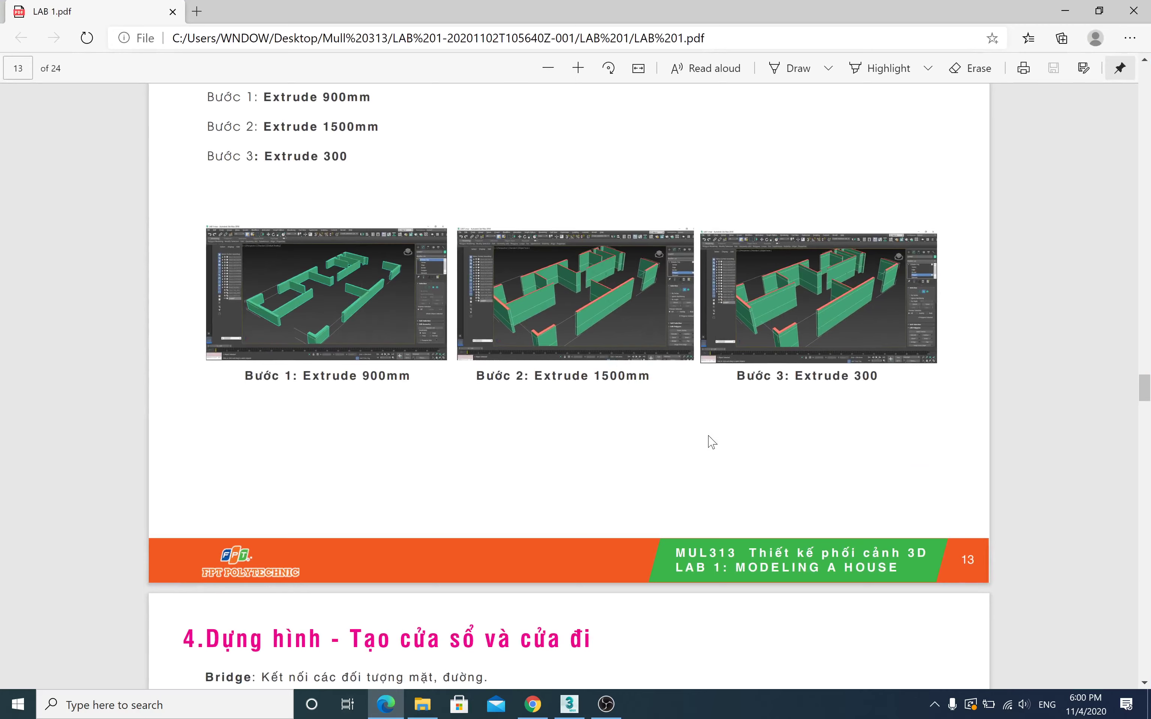
{"action": "scroll", "coordinate": [710, 441], "scroll_direction": "down", "scroll_amount": 4}
{"action": "scroll", "coordinate": [709, 440], "scroll_direction": "down", "scroll_amount": 8}
{"action": "scroll", "coordinate": [710, 440], "scroll_direction": "up", "scroll_amount": 4}
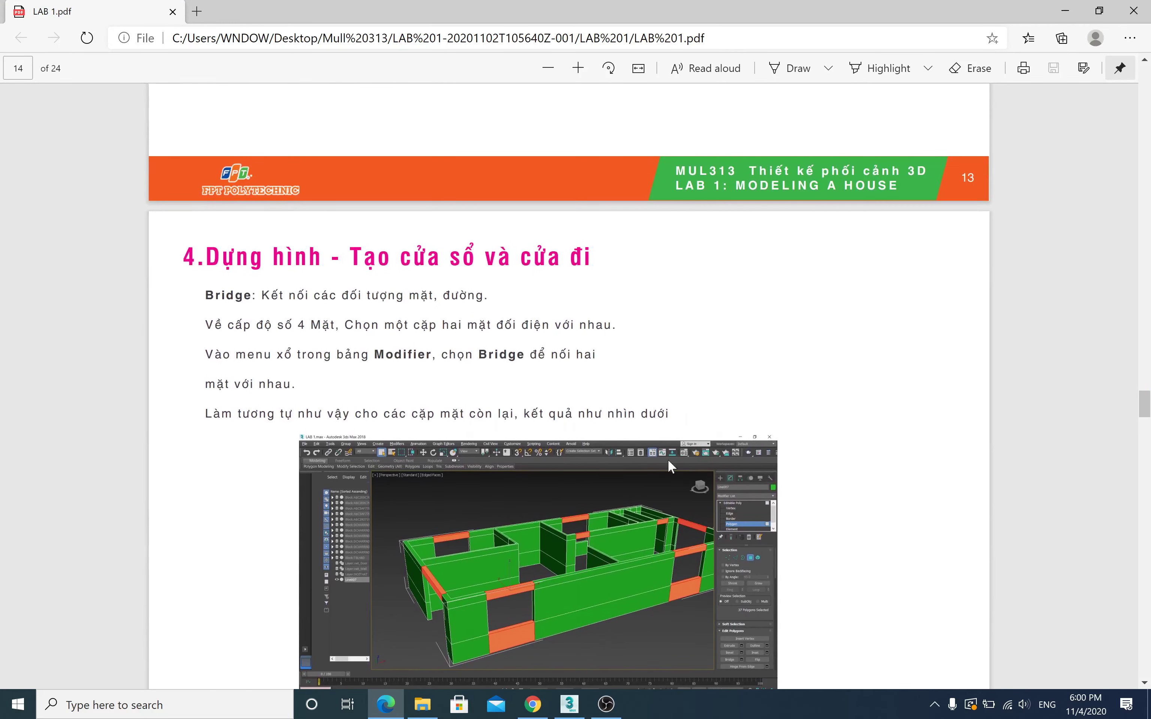
{"action": "scroll", "coordinate": [669, 461], "scroll_direction": "down", "scroll_amount": 2}
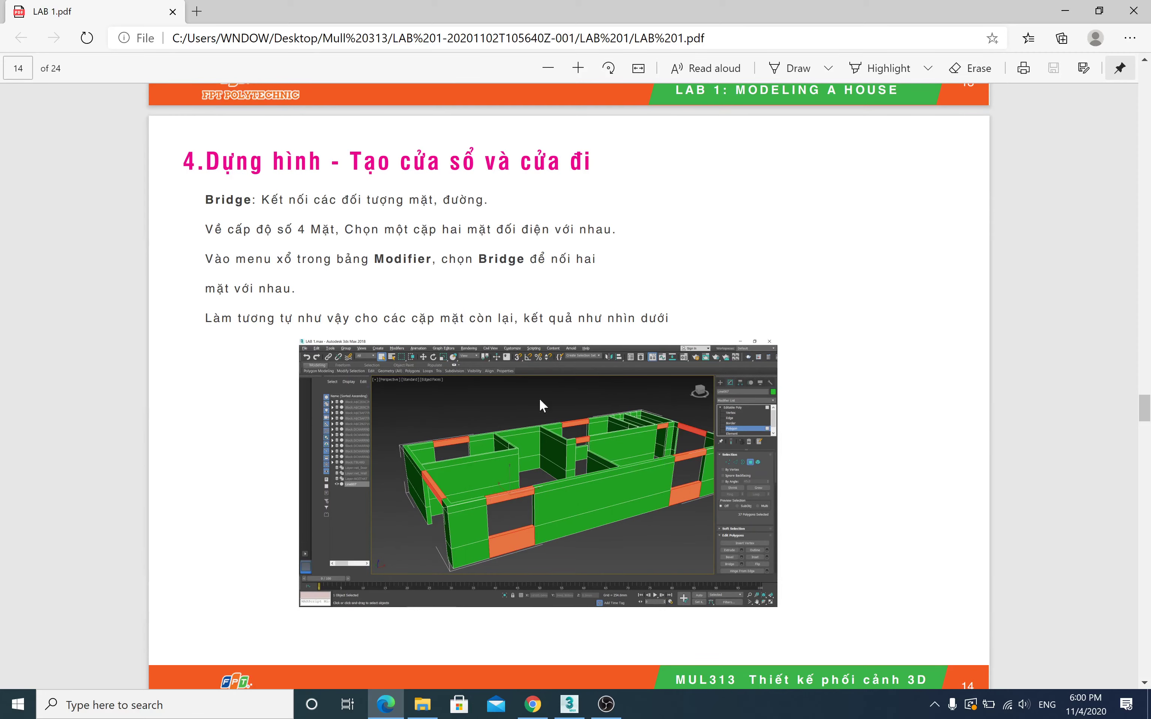
{"action": "scroll", "coordinate": [462, 351], "scroll_direction": "down", "scroll_amount": 2}
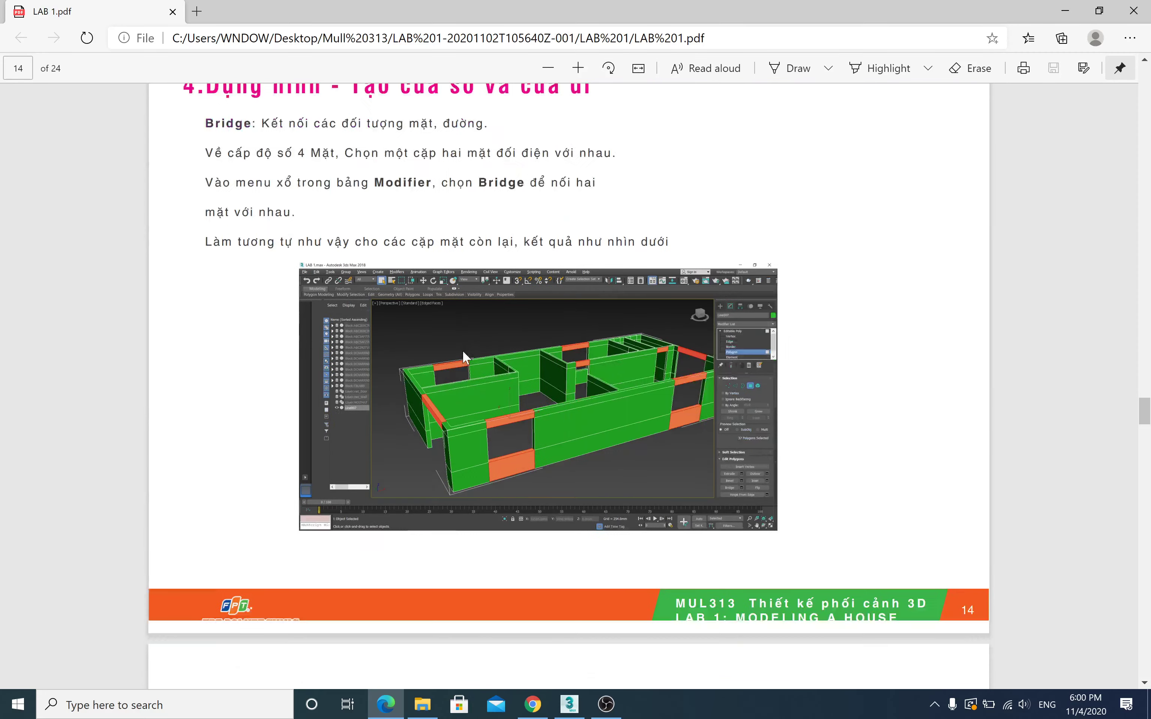
{"action": "scroll", "coordinate": [530, 334], "scroll_direction": "down", "scroll_amount": 3}
{"action": "scroll", "coordinate": [534, 342], "scroll_direction": "down", "scroll_amount": 6}
{"action": "scroll", "coordinate": [571, 371], "scroll_direction": "up", "scroll_amount": 2}
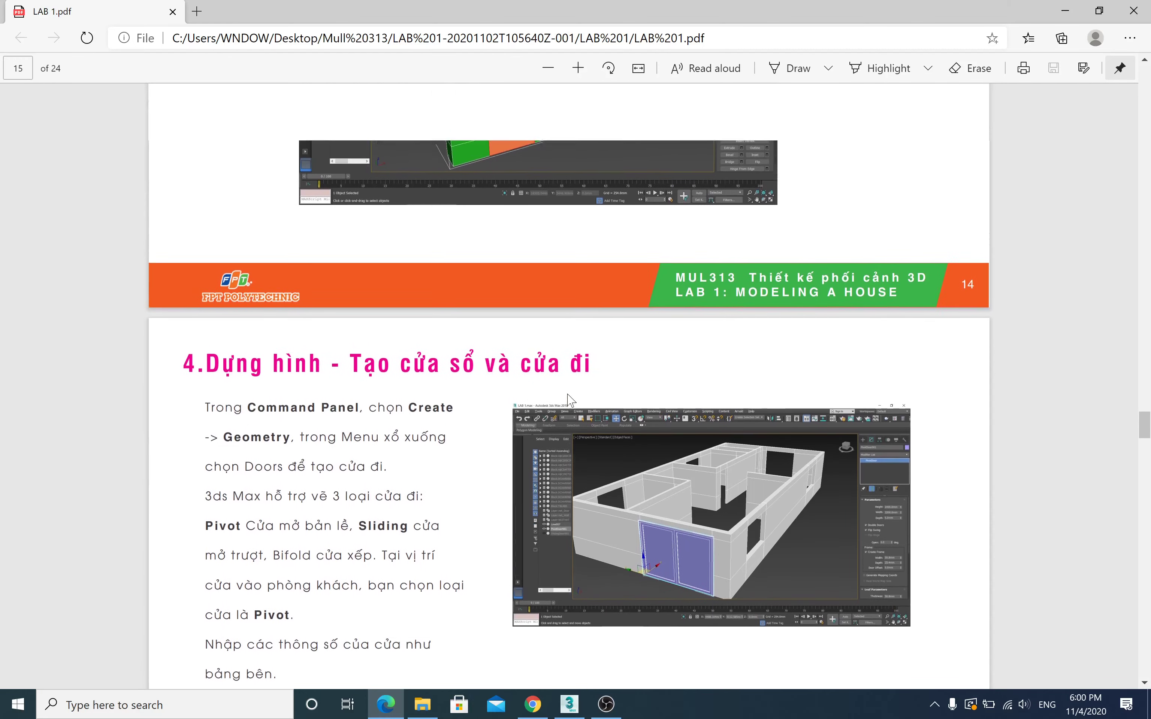
{"action": "scroll", "coordinate": [533, 342], "scroll_direction": "up", "scroll_amount": 1}
{"action": "scroll", "coordinate": [492, 310], "scroll_direction": "up", "scroll_amount": 3}
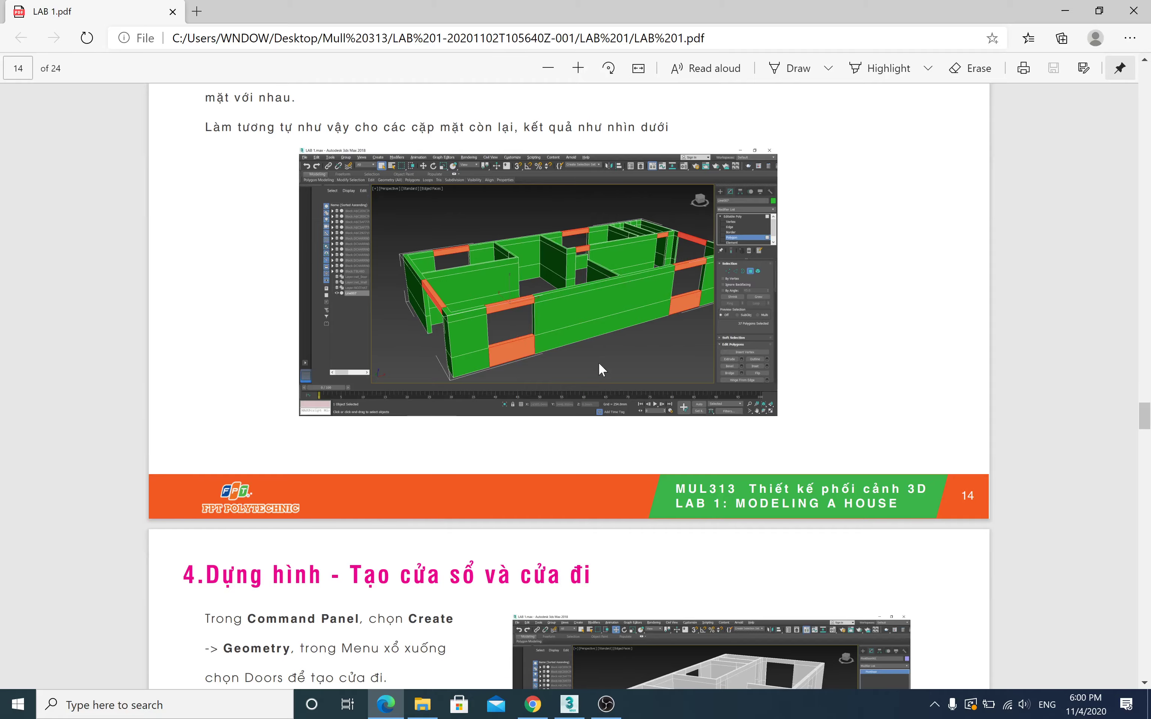
{"action": "key", "text": "super+Tab"}
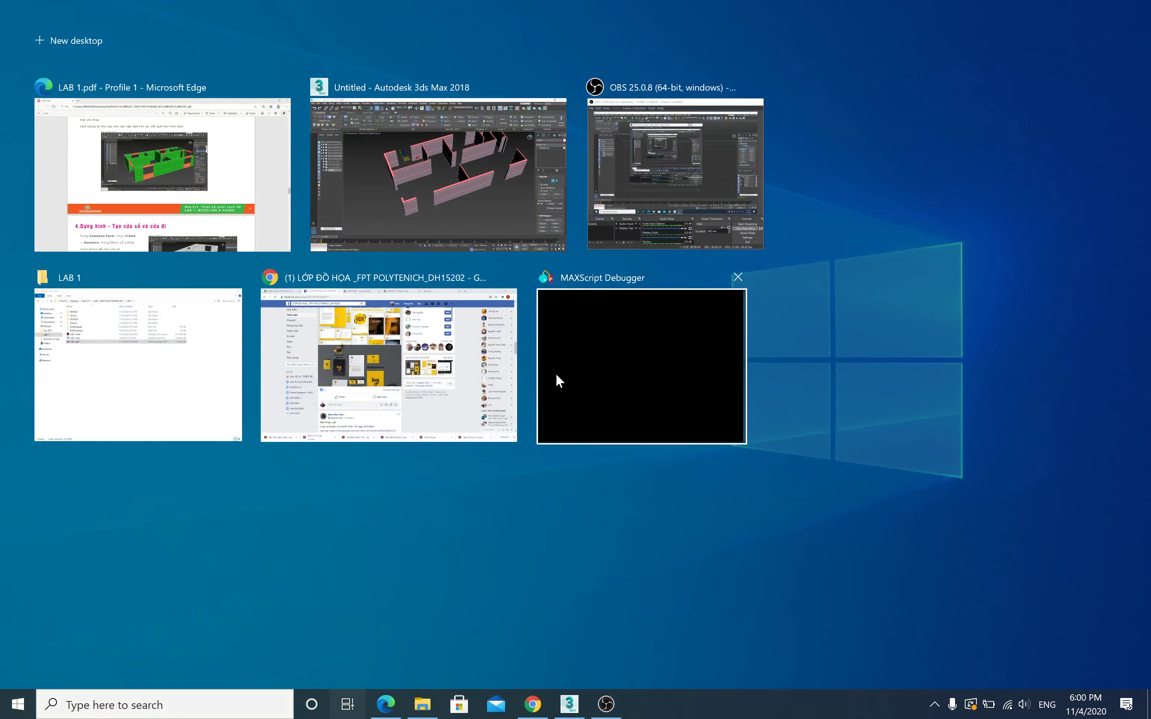
Step: Return to 3ds Max and orbit and zoom around Line001's walls to view their 2700mm tops
{"action": "left_click", "coordinate": [472, 194]}
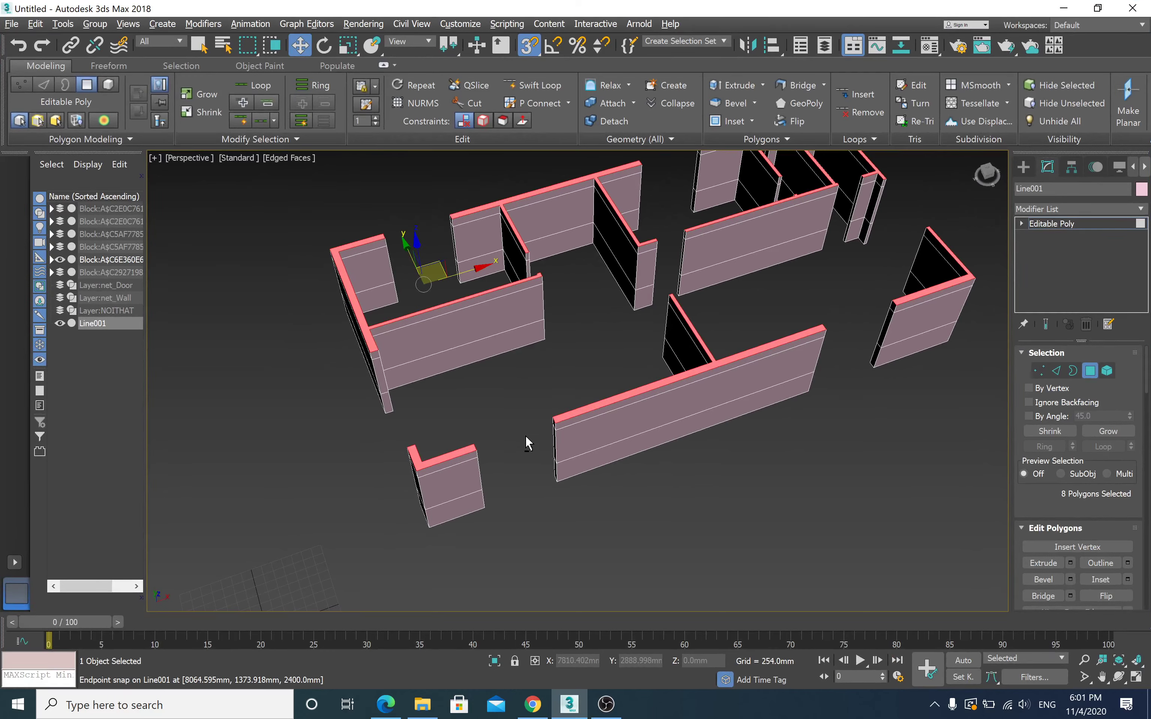
{"action": "mouse_move", "coordinate": [525, 435]}
{"action": "middle_mouse_down", "text": "alt"}
{"action": "mouse_move", "coordinate": [551, 404]}
{"action": "mouse_move", "coordinate": [533, 389]}
{"action": "middle_mouse_up", "text": "alt"}
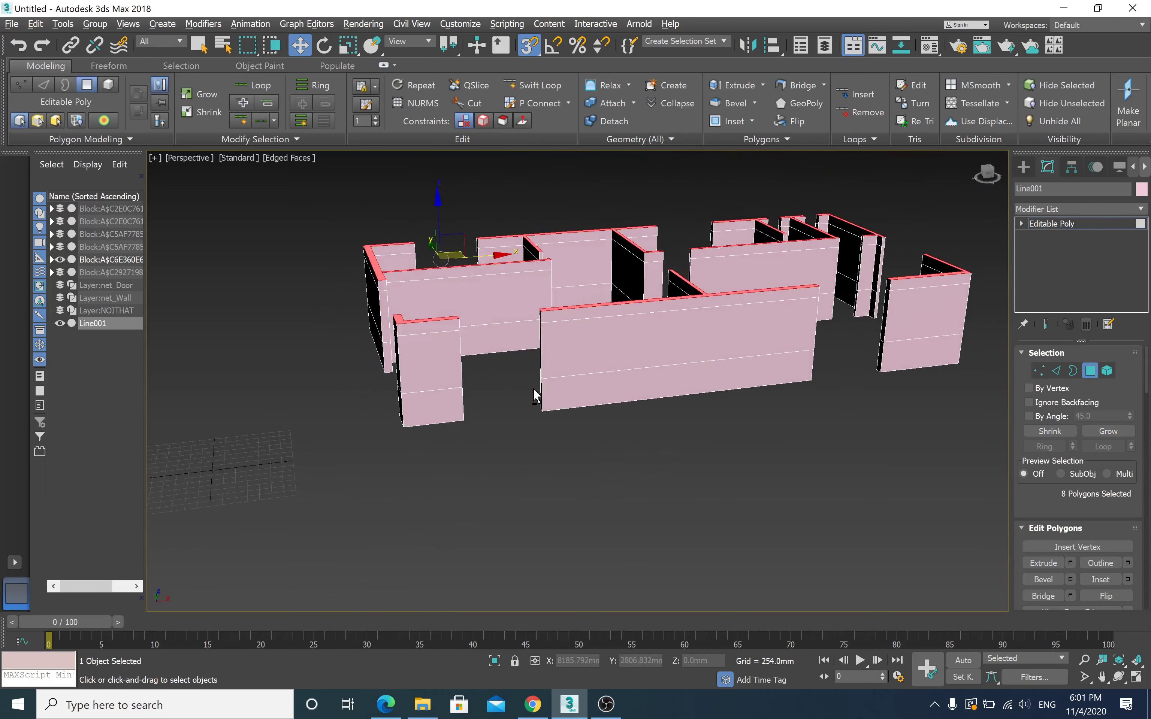
{"action": "scroll", "coordinate": [523, 394], "scroll_direction": "up", "scroll_amount": 4}
{"action": "scroll", "coordinate": [523, 394], "scroll_direction": "down", "scroll_amount": 2}
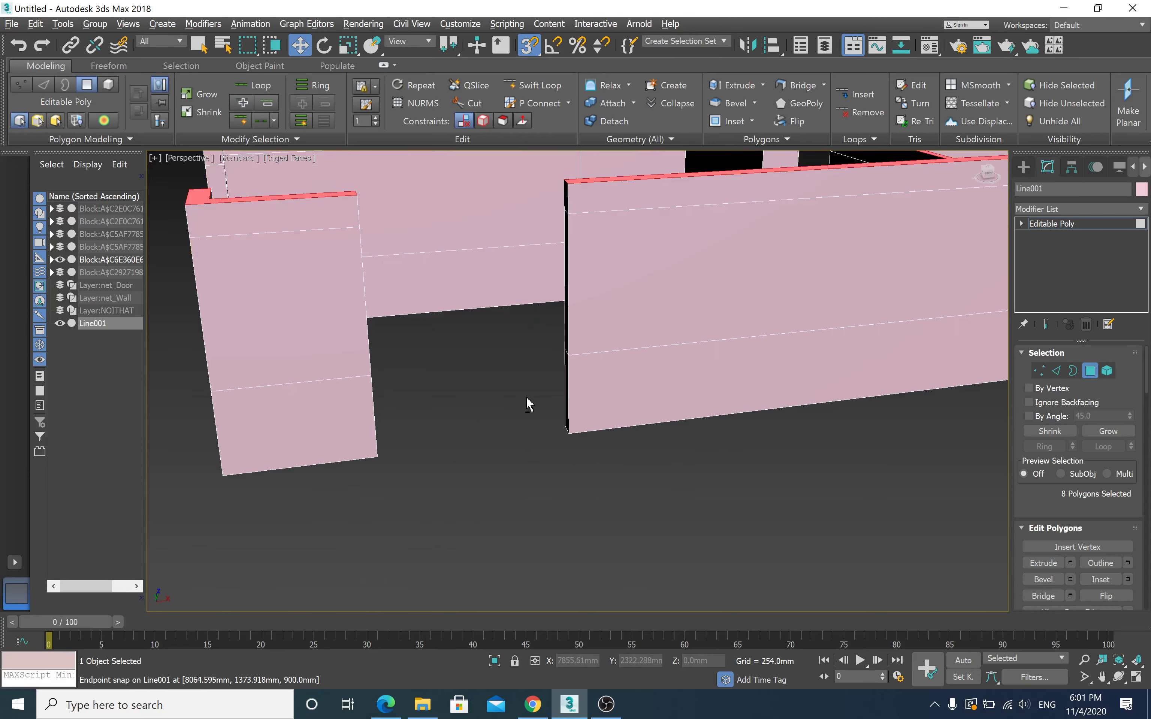
{"action": "scroll", "coordinate": [522, 394], "scroll_direction": "down", "scroll_amount": 2}
{"action": "middle_click_drag", "start_coordinate": [523, 400], "coordinate": [535, 409], "text": "alt"}
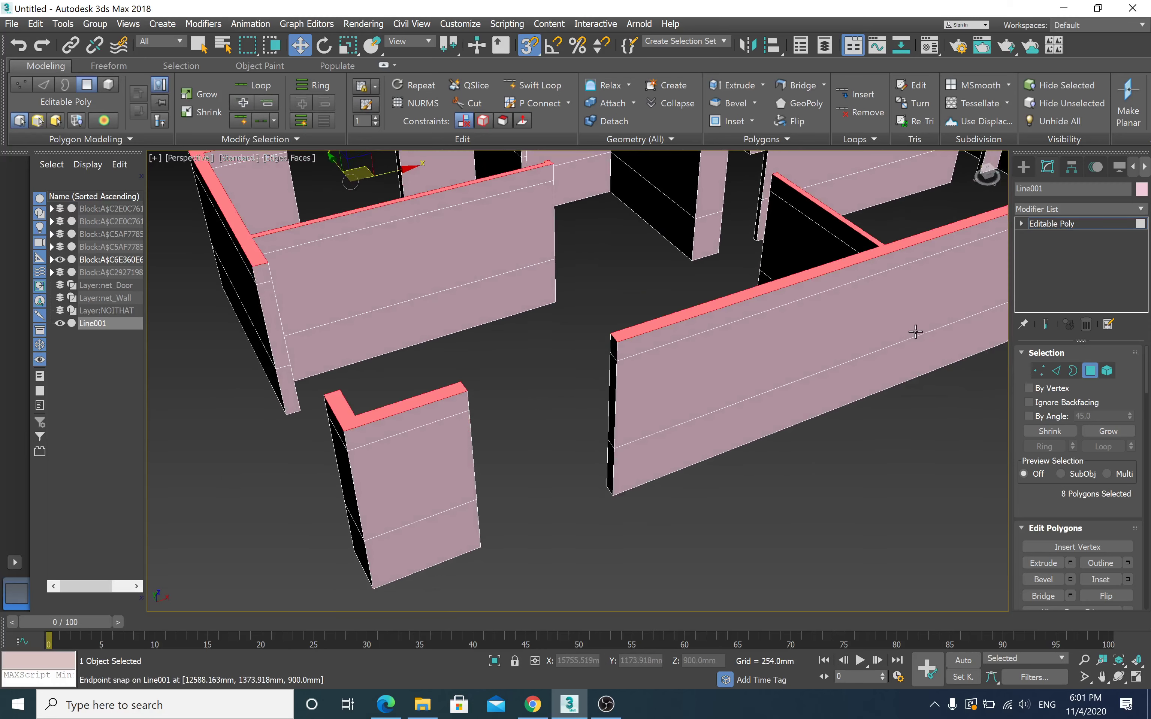
{"action": "left_click_drag", "start_coordinate": [737, 424], "coordinate": [486, 396]}
Step: Select the left wall-end top polygon, then add the right wall-end top polygon across the door opening
{"action": "middle_click_drag", "start_coordinate": [483, 389], "coordinate": [513, 391], "text": "alt"}
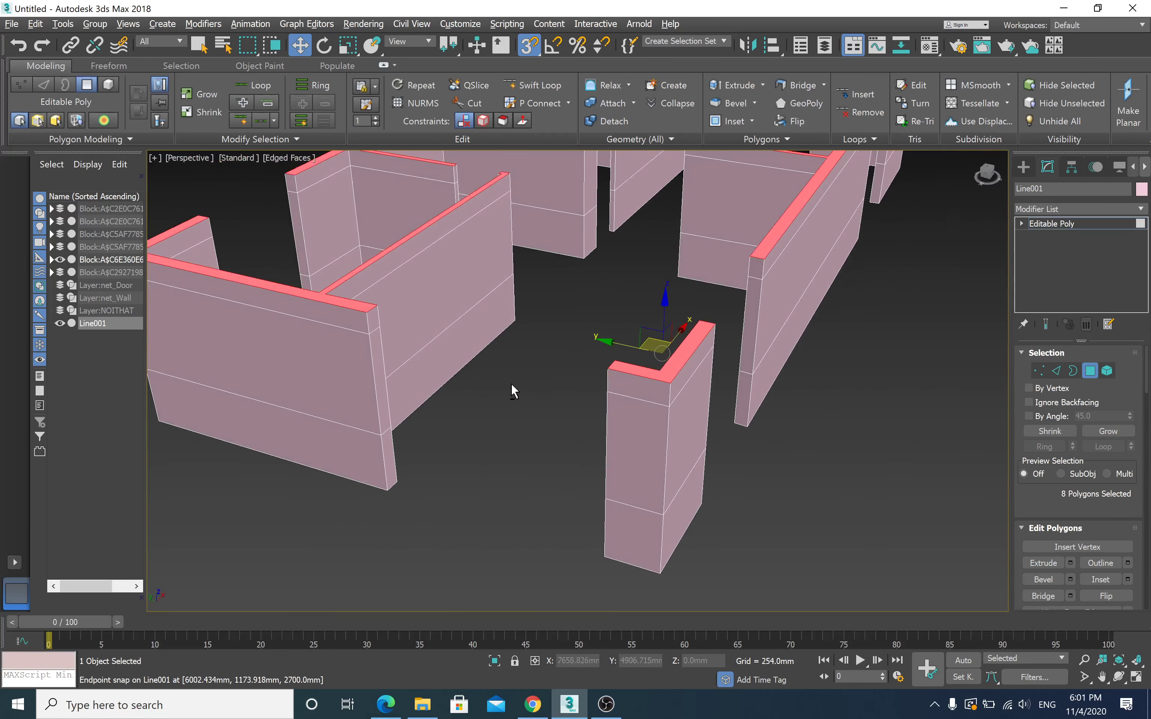
{"action": "left_click", "coordinate": [377, 319]}
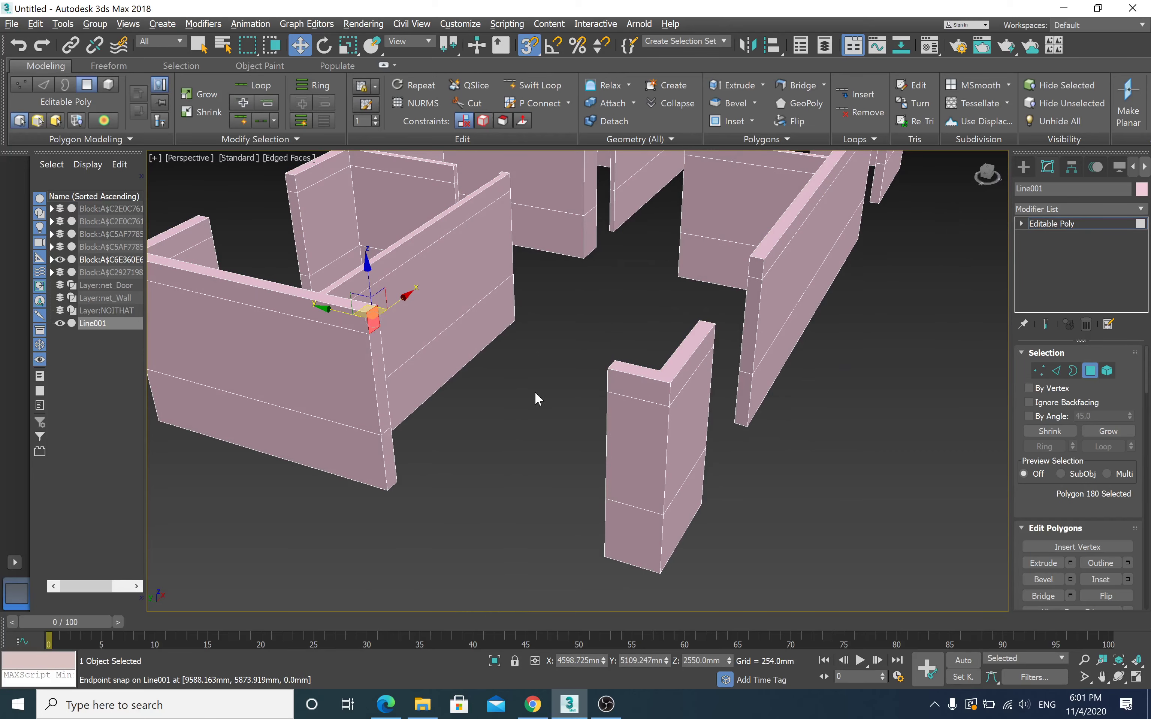
{"action": "middle_click_drag", "start_coordinate": [535, 399], "coordinate": [666, 367], "text": "alt"}
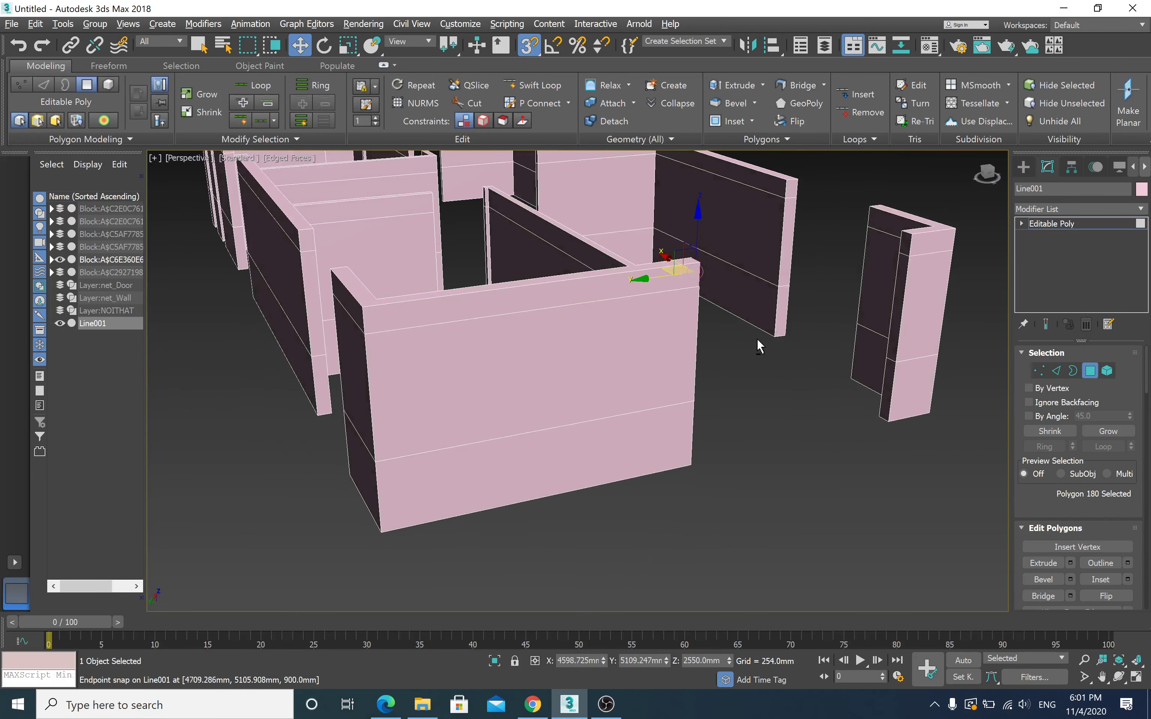
{"action": "left_click", "coordinate": [907, 246], "text": "ctrl"}
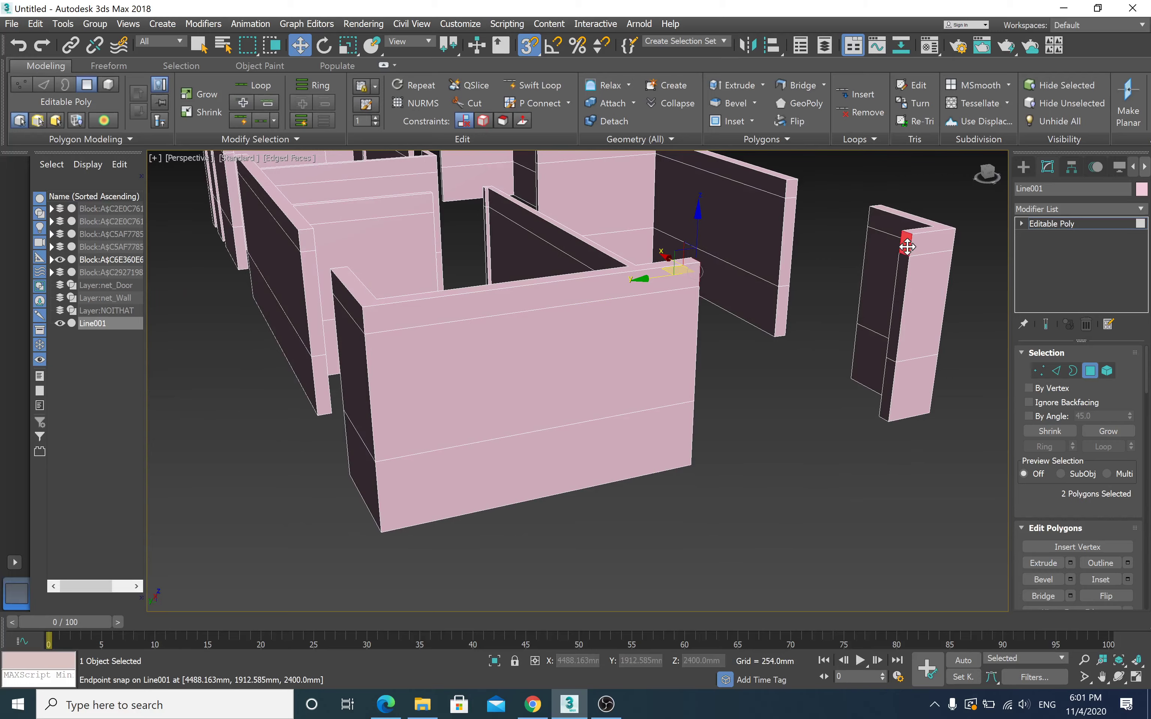
{"action": "mouse_move", "coordinate": [903, 244]}
{"action": "middle_mouse_down", "text": "alt"}
{"action": "mouse_move", "coordinate": [853, 257]}
{"action": "mouse_move", "coordinate": [893, 238]}
{"action": "mouse_move", "coordinate": [868, 249]}
{"action": "middle_mouse_up", "text": "alt"}
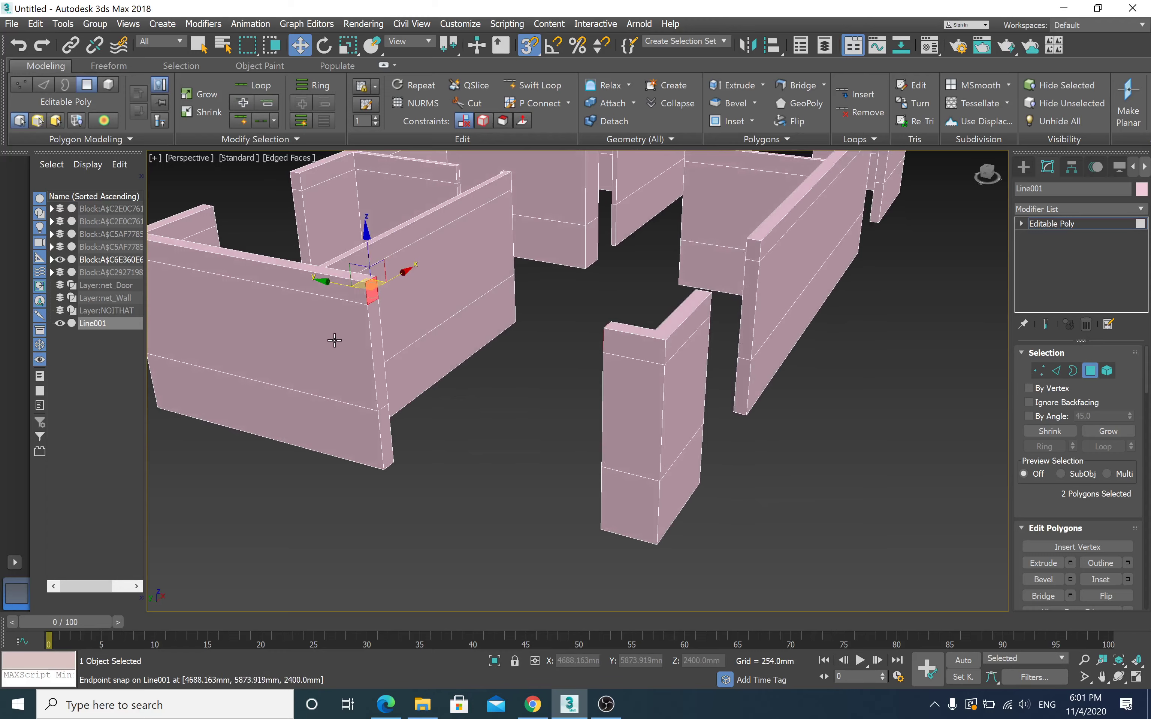
{"action": "key", "text": "super+Tab"}
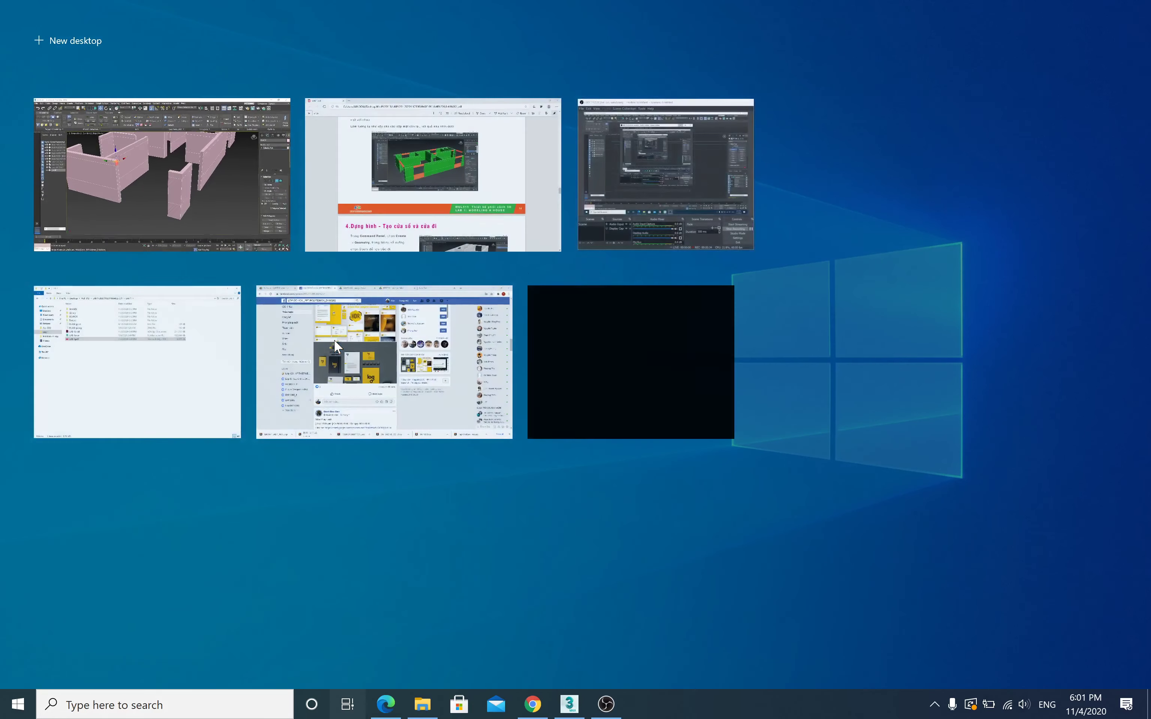
{"action": "left_click", "coordinate": [409, 161]}
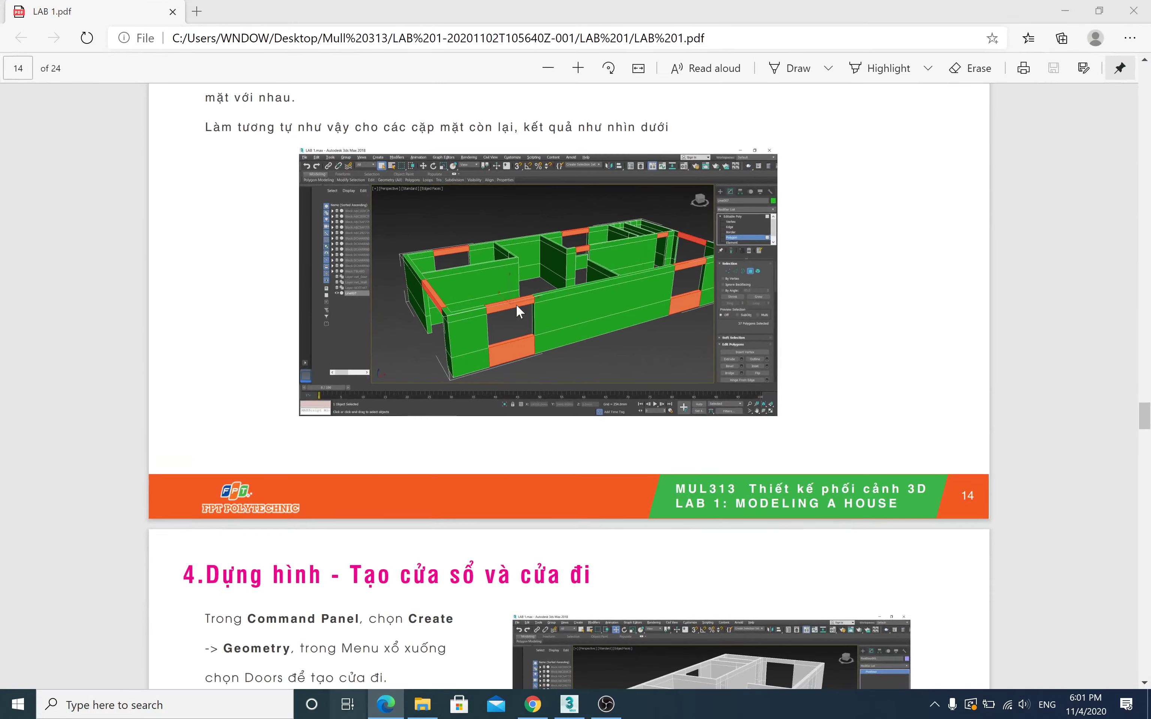
{"action": "key", "text": "super+Tab"}
{"action": "left_click", "coordinate": [432, 224]}
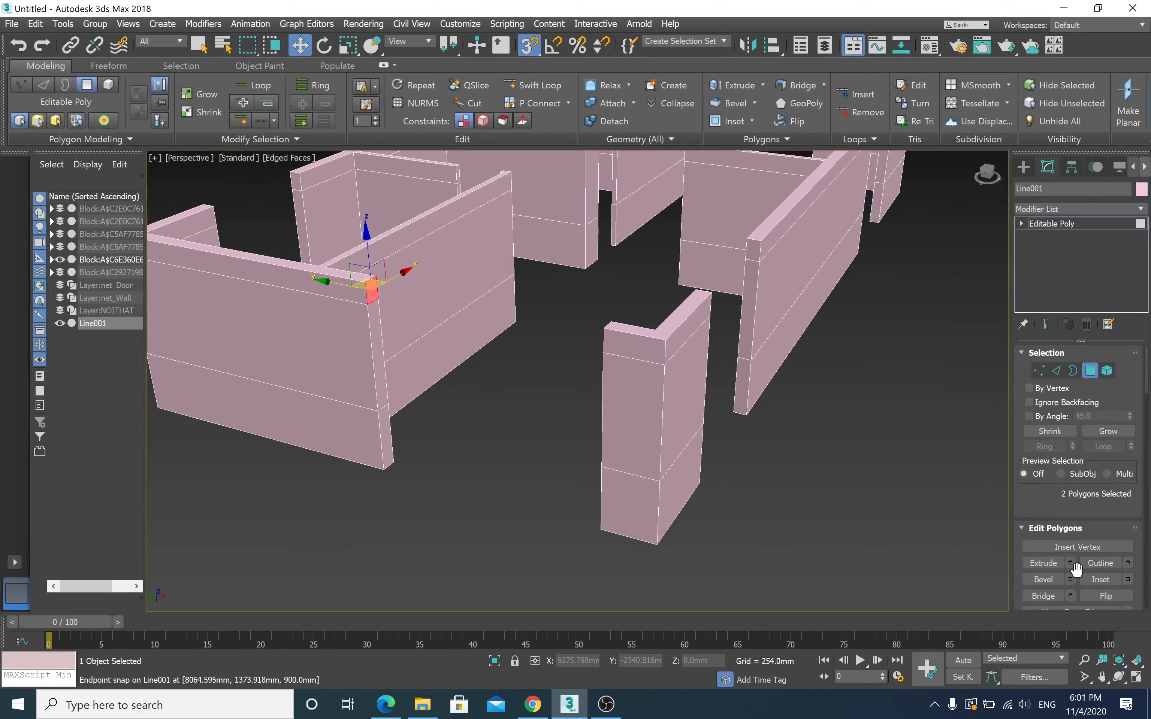
Step: Bridge the paired wall-top faces, then select and bridge the end faces at the next opening
{"action": "left_click_drag", "start_coordinate": [1111, 513], "coordinate": [1109, 363]}
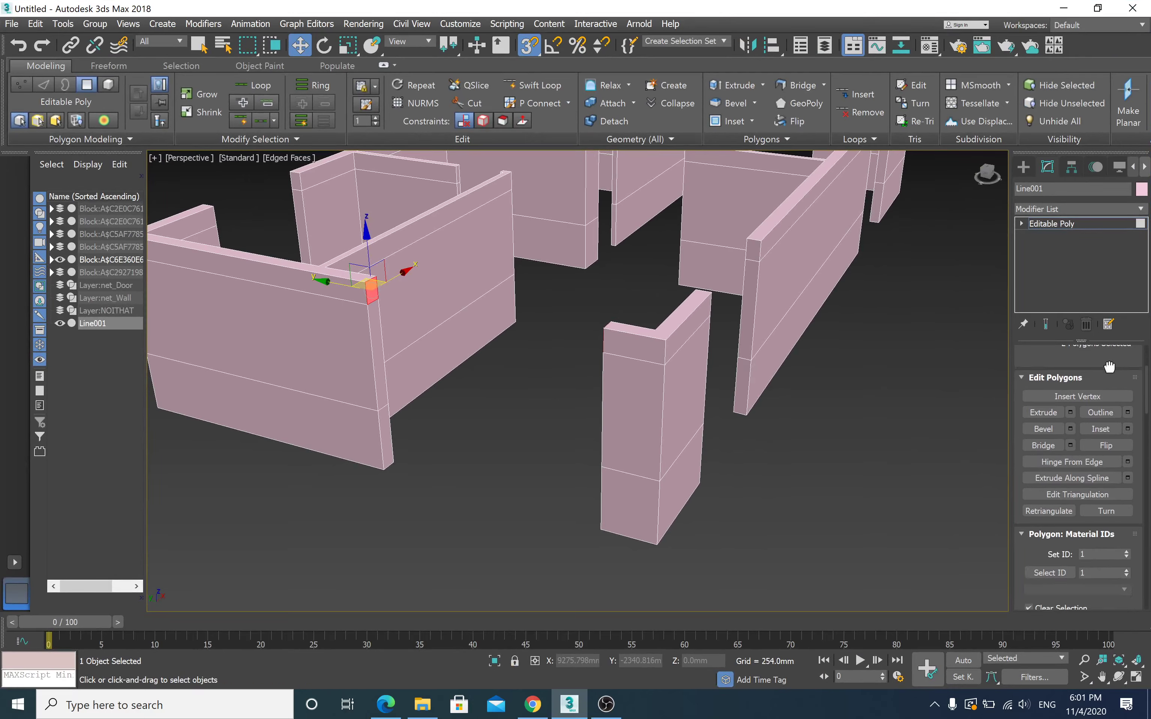
{"action": "left_click", "coordinate": [1034, 445]}
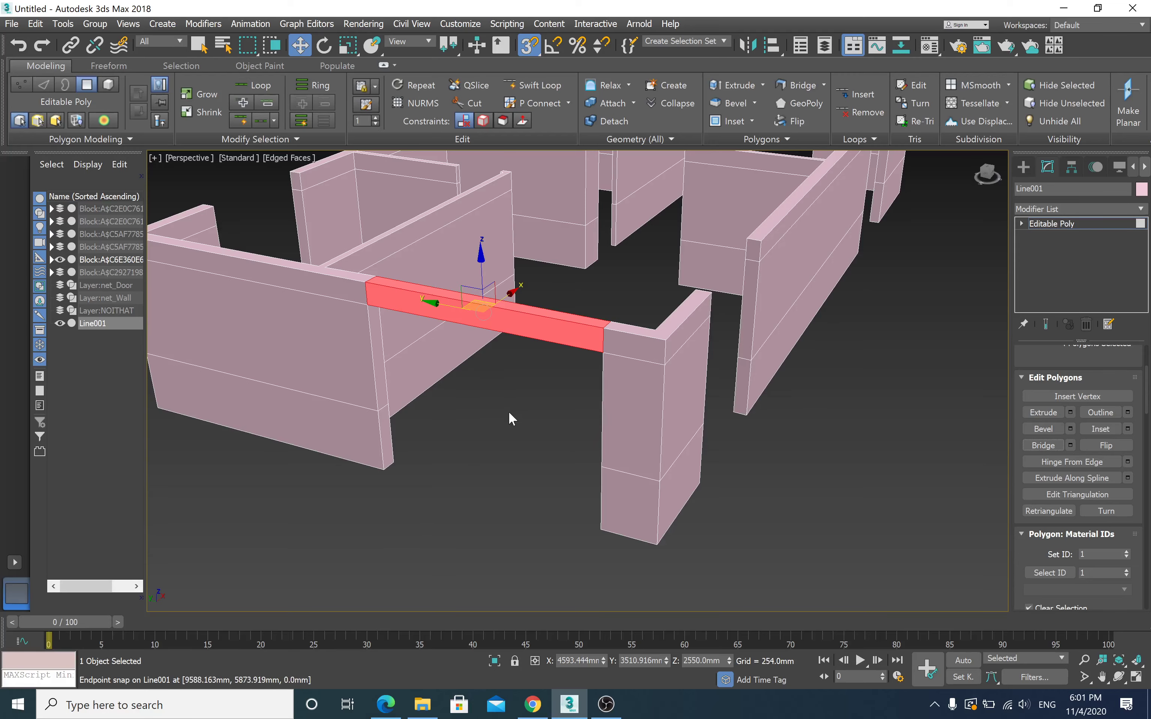
{"action": "middle_click_drag", "start_coordinate": [512, 418], "coordinate": [441, 419], "text": "alt"}
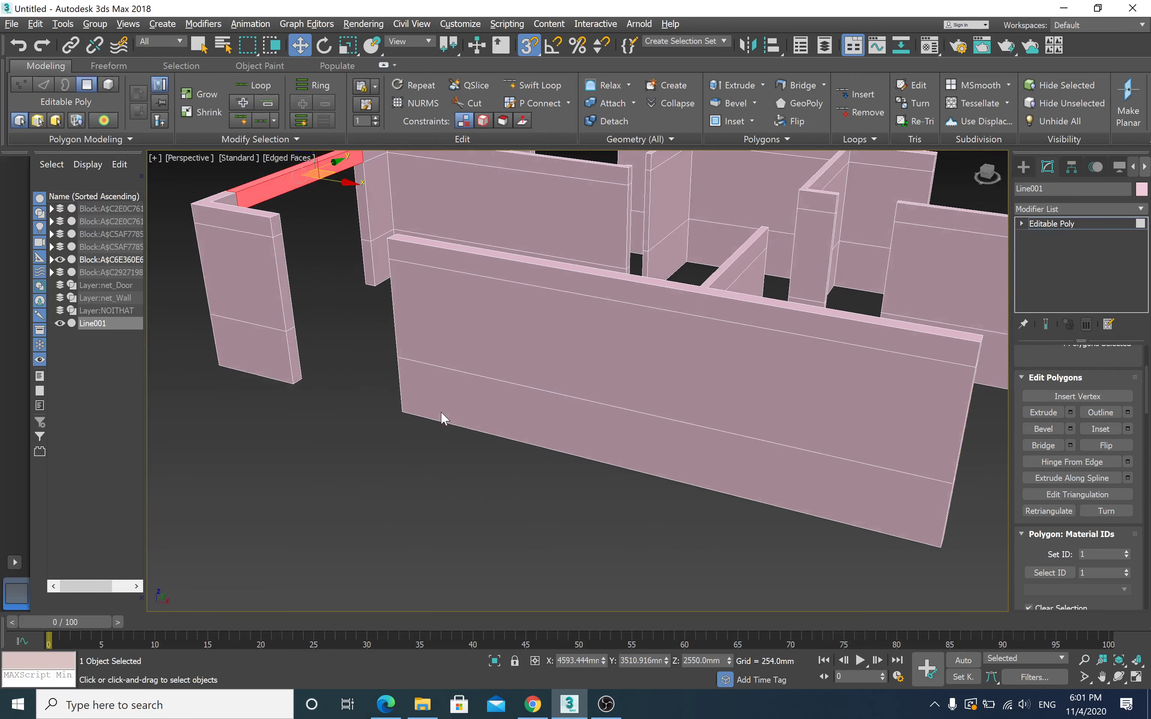
{"action": "left_click", "coordinate": [273, 228]}
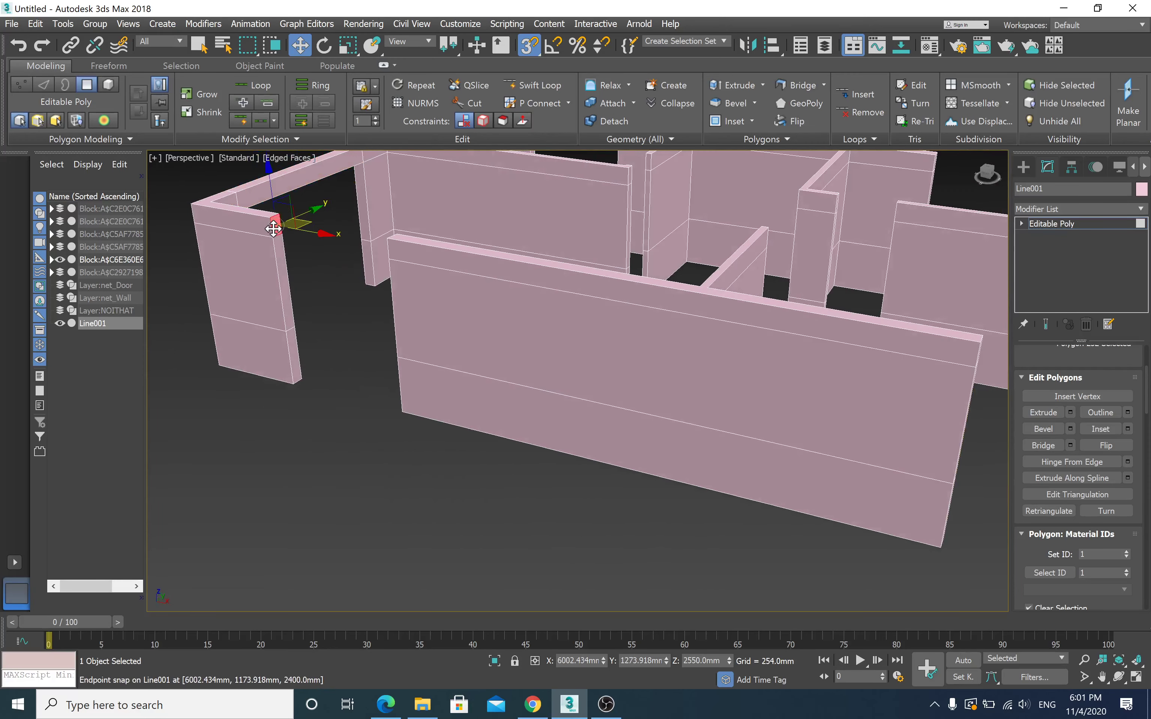
{"action": "middle_click_drag", "start_coordinate": [273, 229], "coordinate": [333, 230], "text": "alt"}
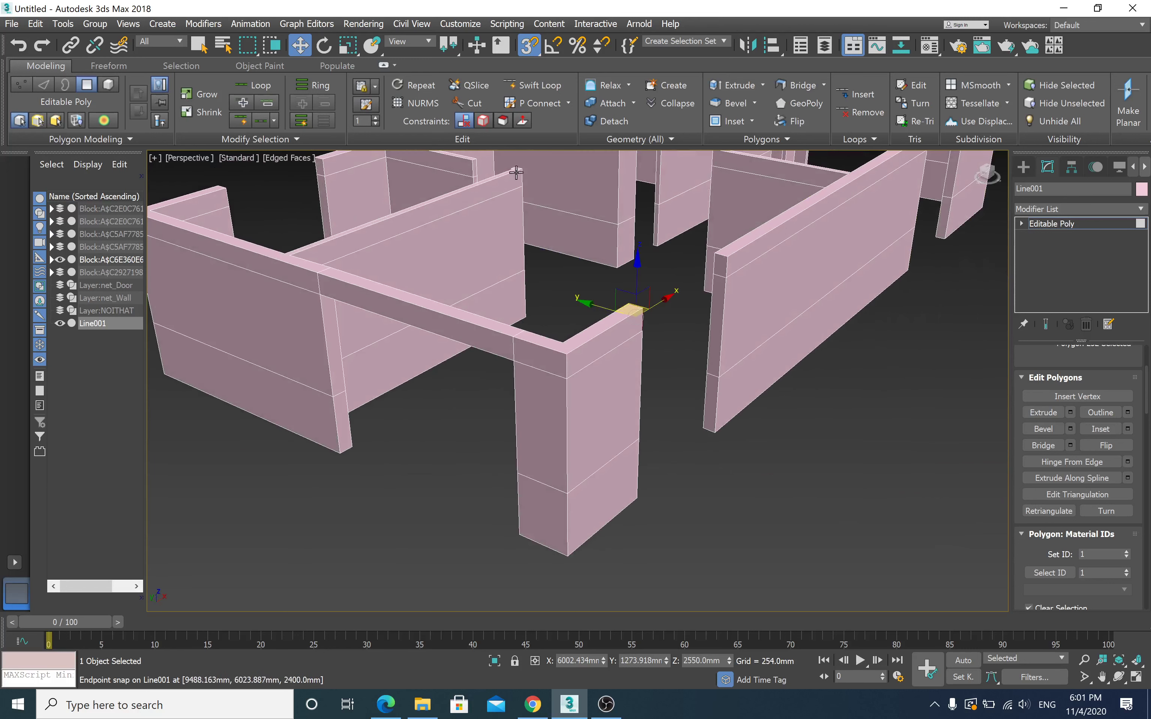
{"action": "left_click", "coordinate": [720, 264]}
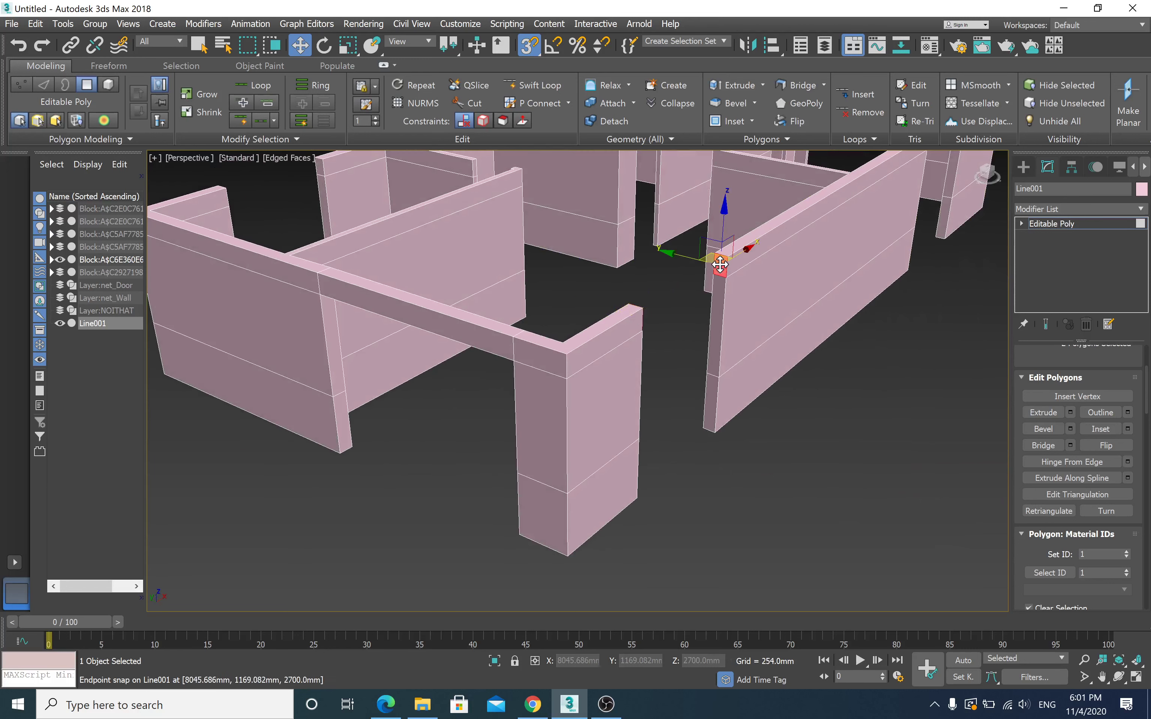
{"action": "middle_click_drag", "start_coordinate": [718, 266], "coordinate": [678, 280], "text": "alt"}
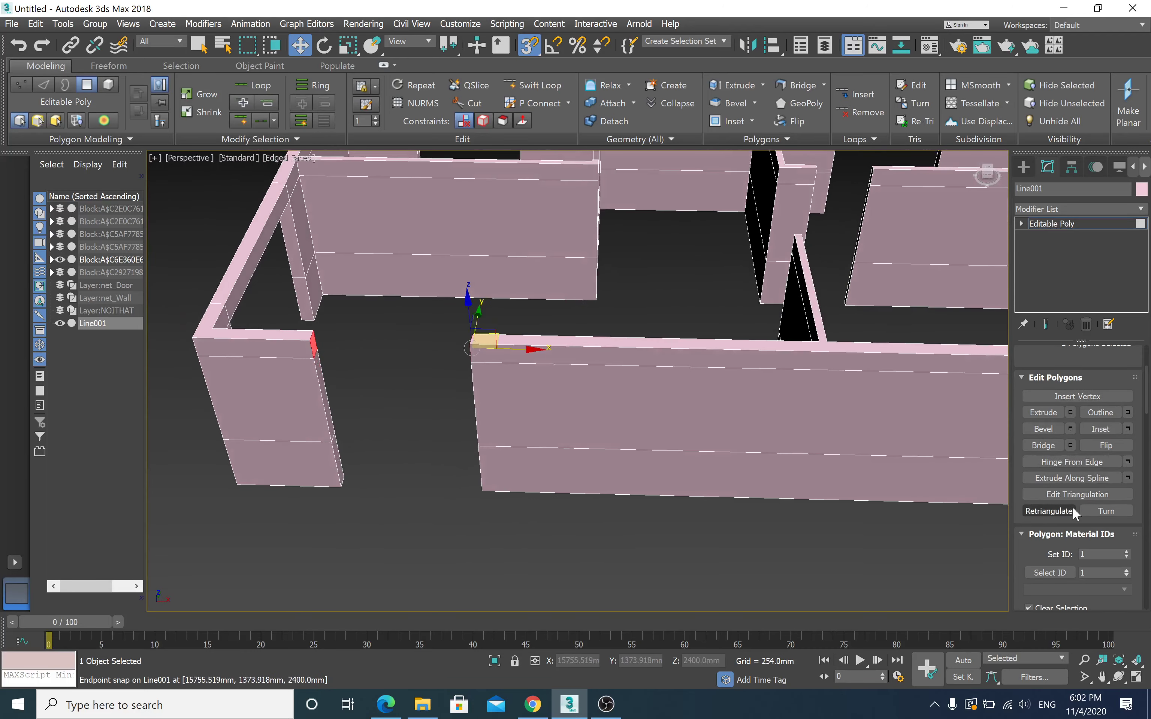
{"action": "left_click", "coordinate": [1027, 446]}
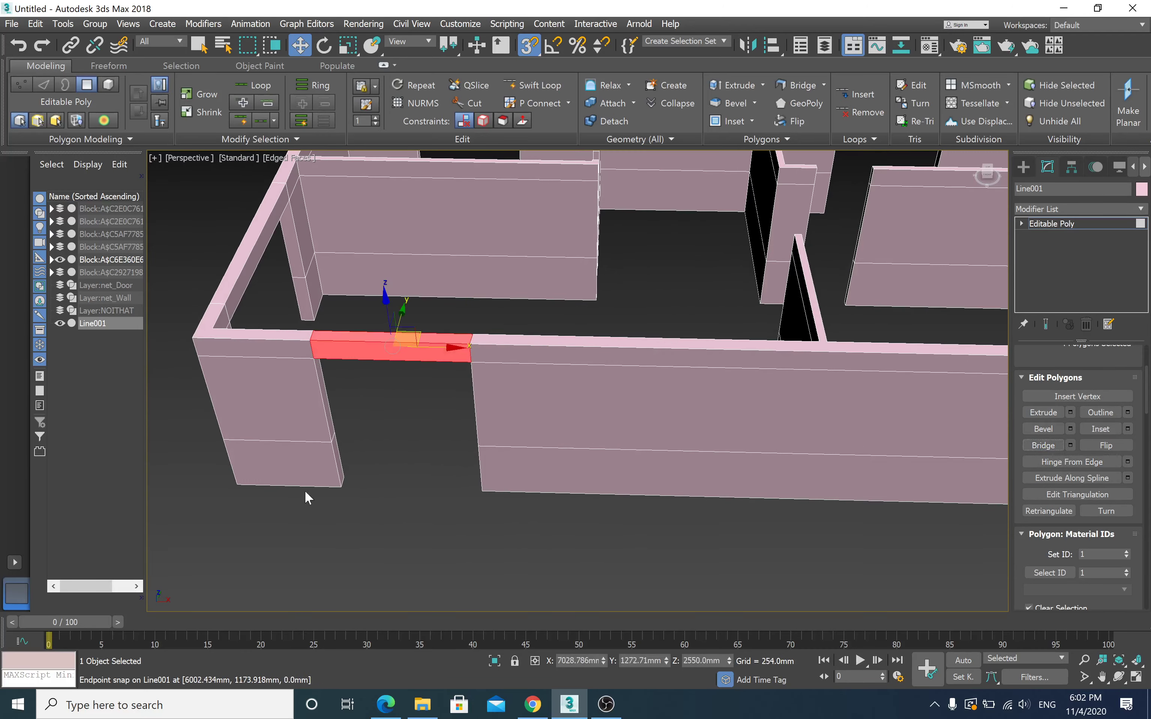
Step: Select the facing wall end faces at a third opening, ready to bridge
{"action": "left_click", "coordinate": [335, 458]}
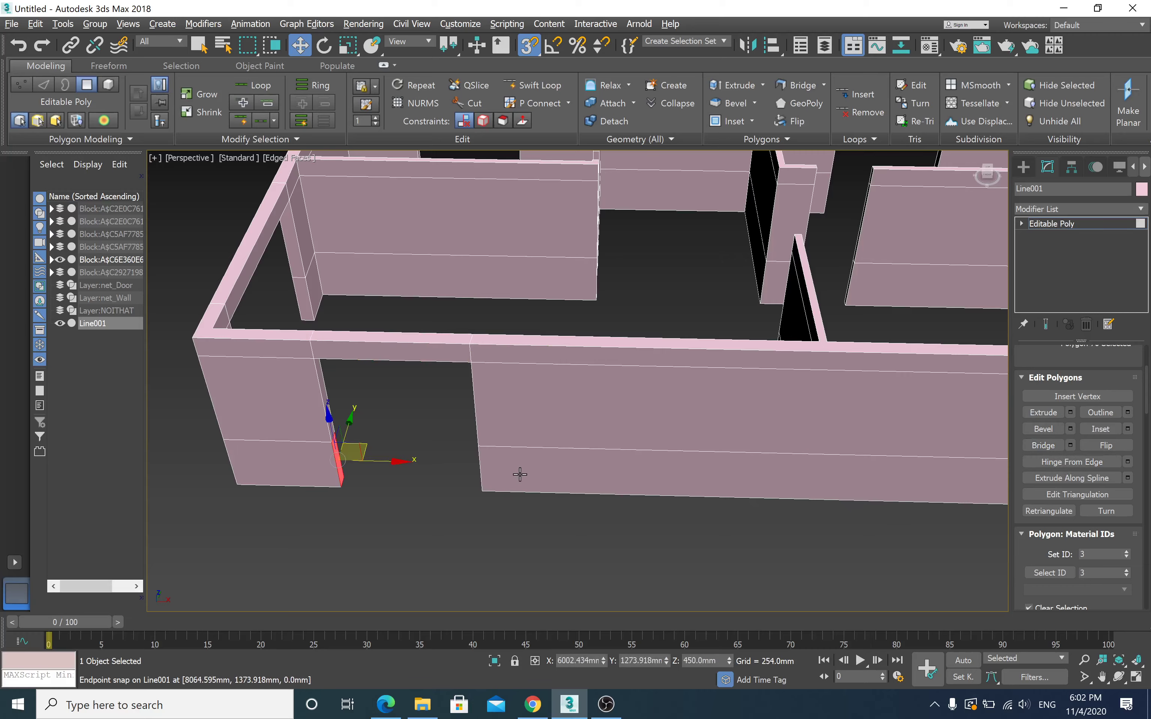
{"action": "middle_click_drag", "start_coordinate": [520, 474], "coordinate": [547, 468], "text": "alt"}
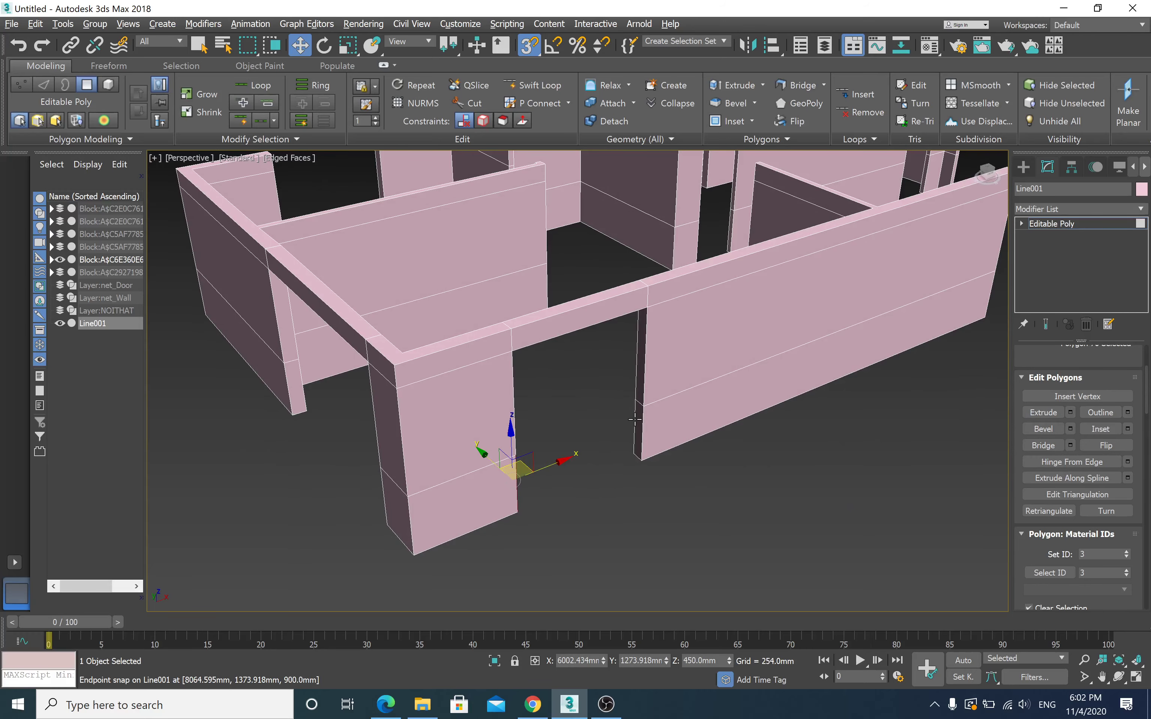
{"action": "left_click", "coordinate": [605, 418]}
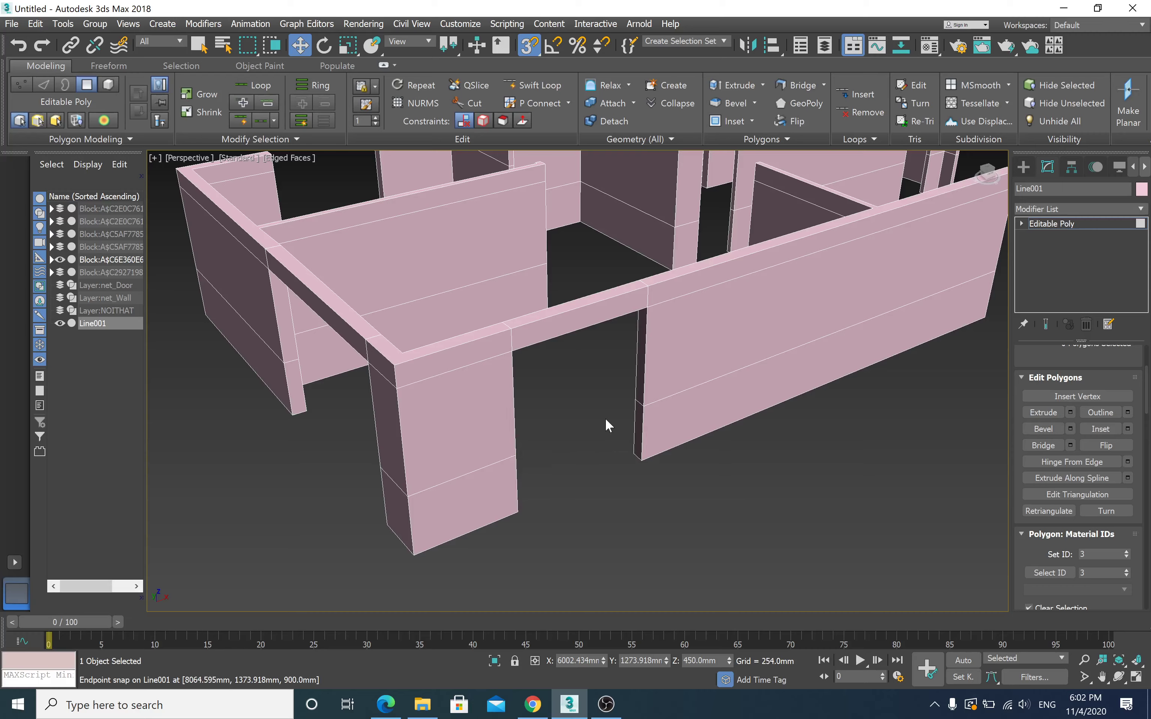
{"action": "left_click", "coordinate": [640, 418]}
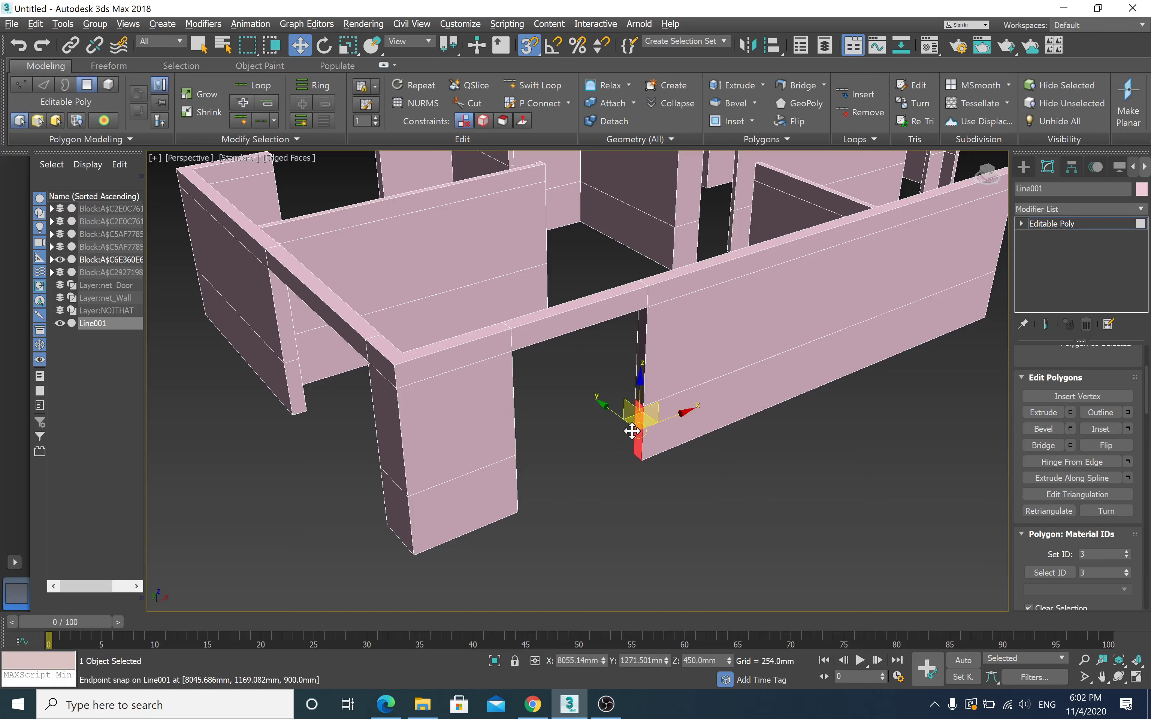
{"action": "middle_click_drag", "start_coordinate": [641, 418], "coordinate": [579, 439], "text": "alt"}
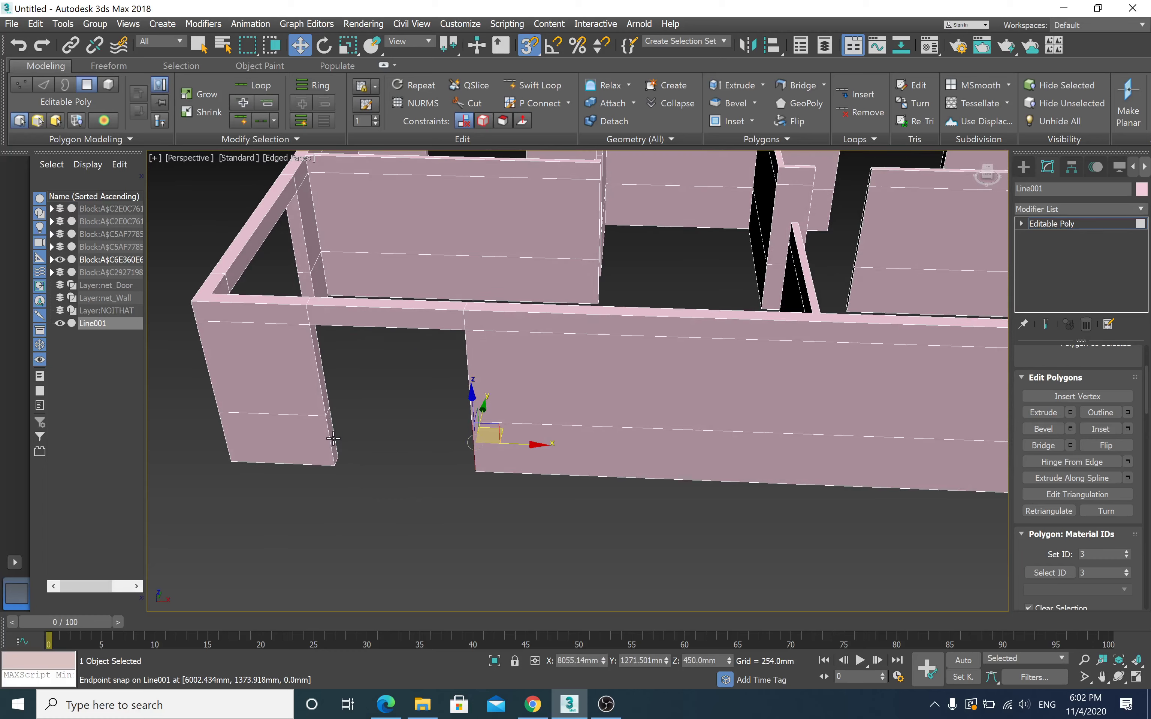
{"action": "left_click", "coordinate": [333, 439], "text": "ctrl"}
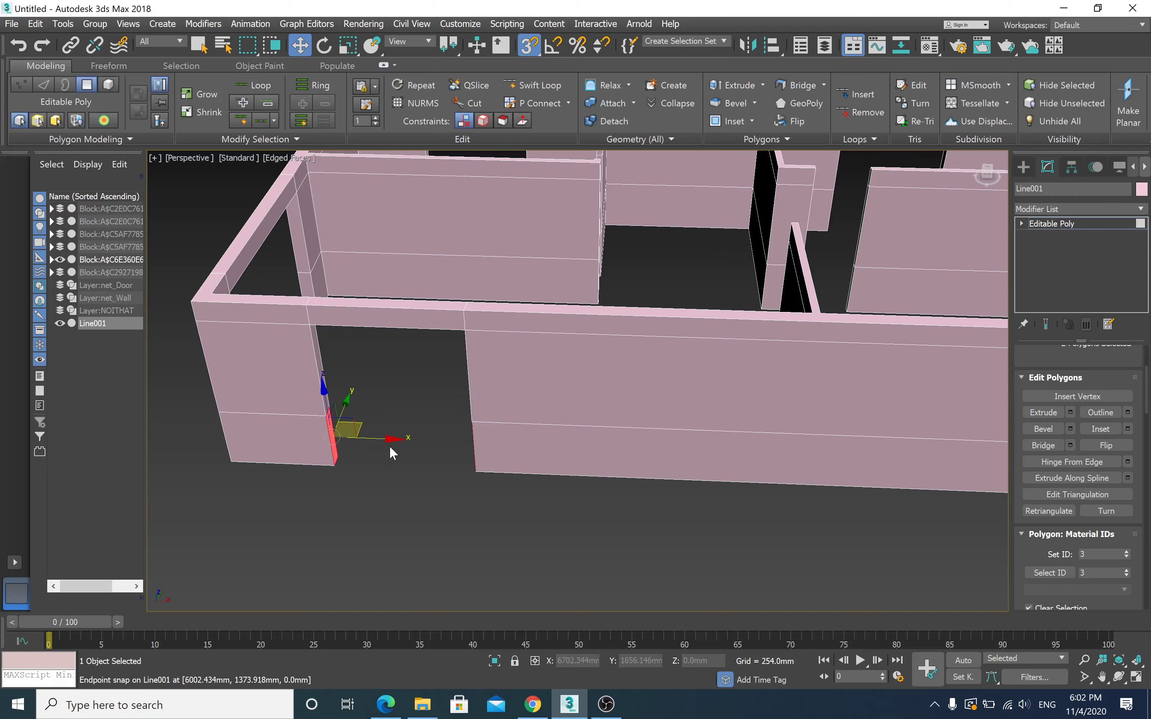
{"action": "middle_click_drag", "start_coordinate": [389, 445], "coordinate": [381, 468], "text": "alt"}
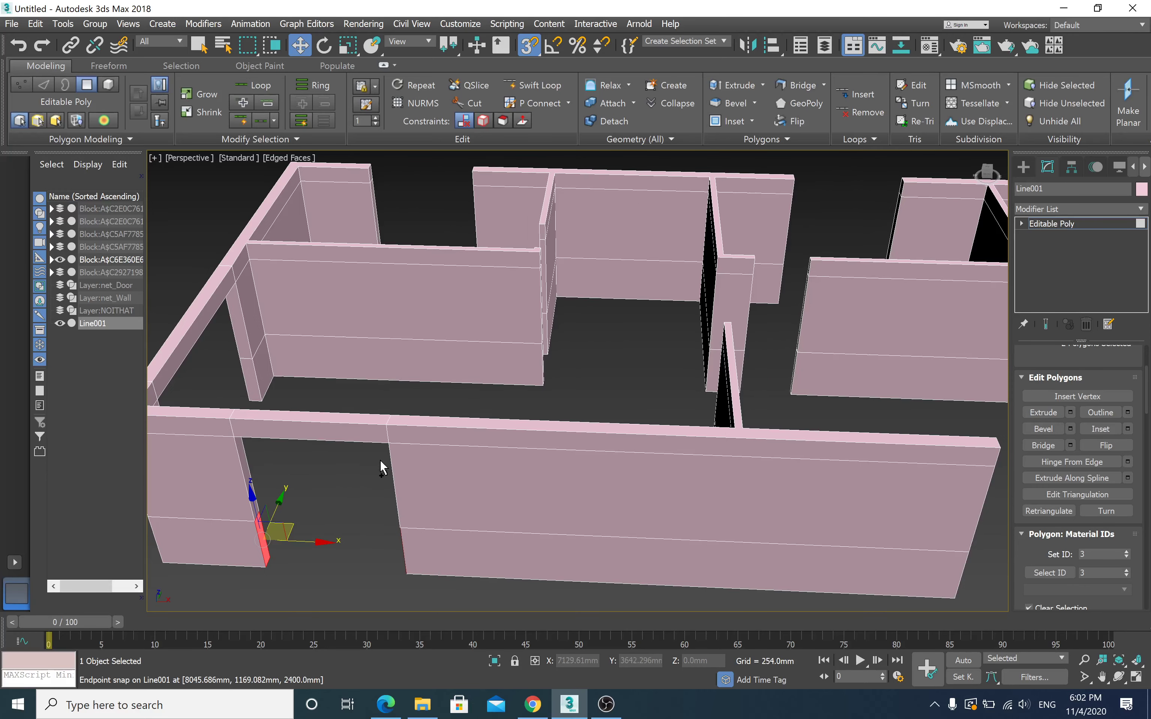
{"action": "mouse_move", "coordinate": [381, 468]}
{"action": "middle_mouse_down", "text": "alt"}
{"action": "mouse_move", "coordinate": [417, 463]}
{"action": "mouse_move", "coordinate": [403, 435]}
{"action": "middle_mouse_up", "text": "alt"}
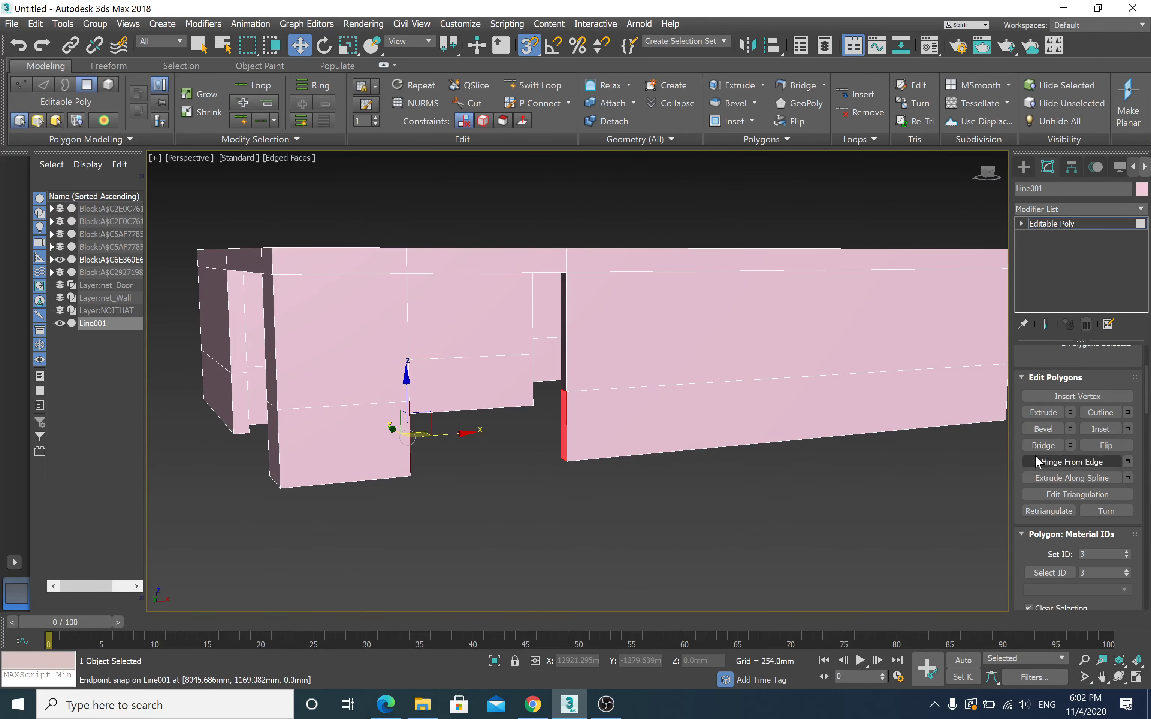
Step: Bridge the selected wall ends, then select and bridge the wall tops across the next opening
{"action": "left_click", "coordinate": [1043, 447]}
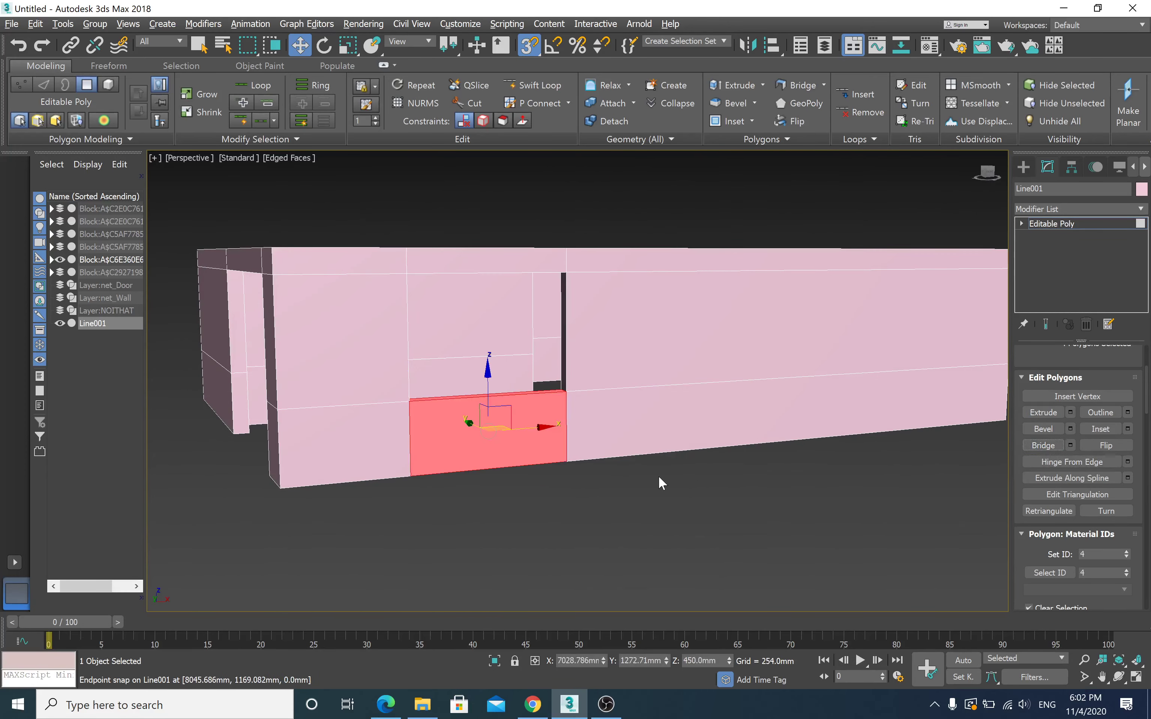
{"action": "mouse_move", "coordinate": [658, 475]}
{"action": "middle_mouse_down", "text": "alt"}
{"action": "mouse_move", "coordinate": [632, 495]}
{"action": "mouse_move", "coordinate": [705, 453]}
{"action": "mouse_move", "coordinate": [752, 457]}
{"action": "mouse_move", "coordinate": [604, 457]}
{"action": "mouse_move", "coordinate": [418, 398]}
{"action": "mouse_move", "coordinate": [347, 409]}
{"action": "middle_mouse_up", "text": "alt"}
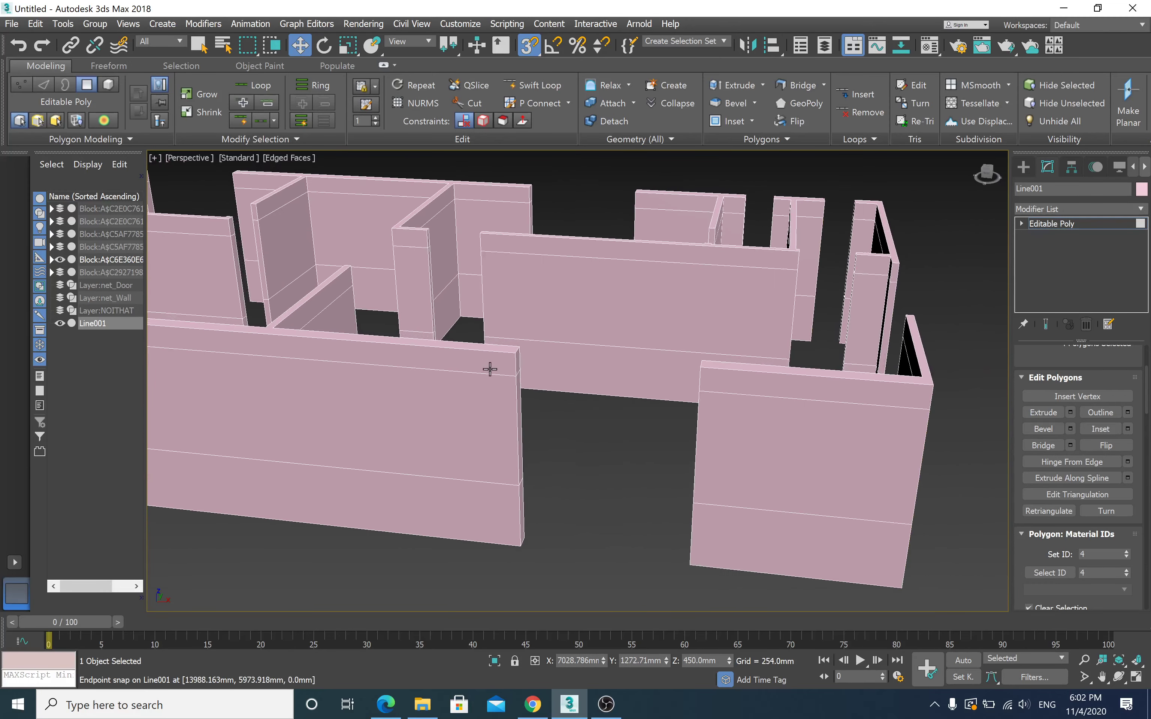
{"action": "left_click", "coordinate": [517, 361]}
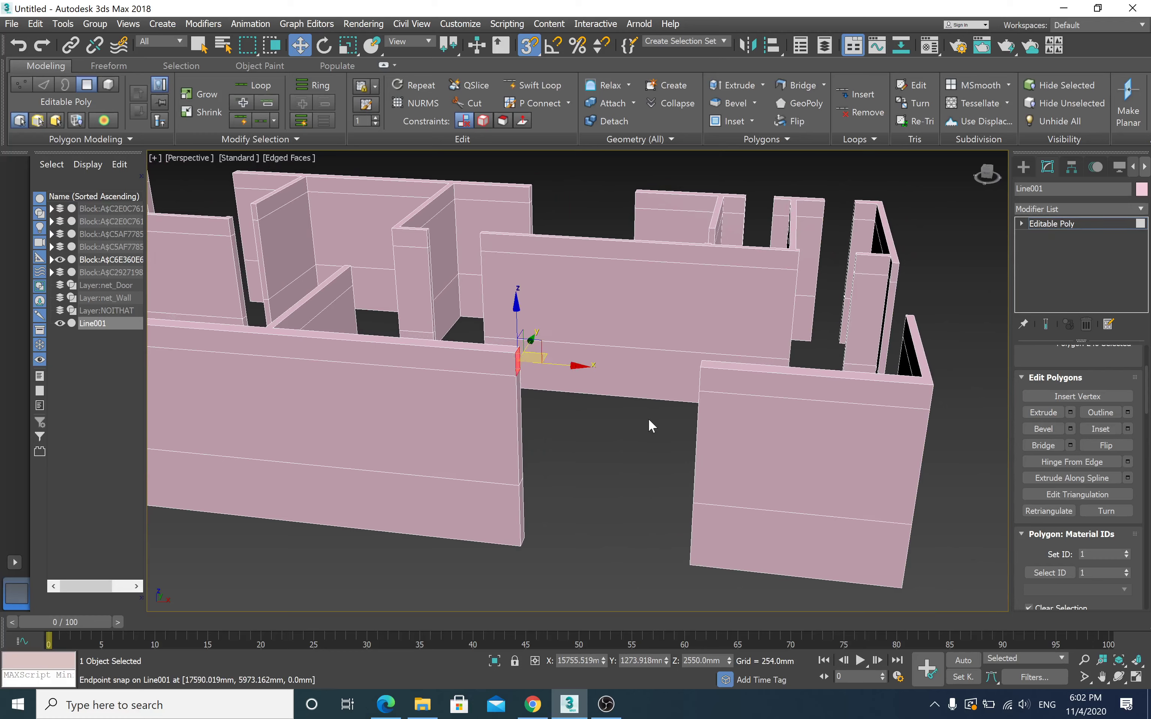
{"action": "middle_click_drag", "start_coordinate": [658, 427], "coordinate": [828, 348], "text": "alt"}
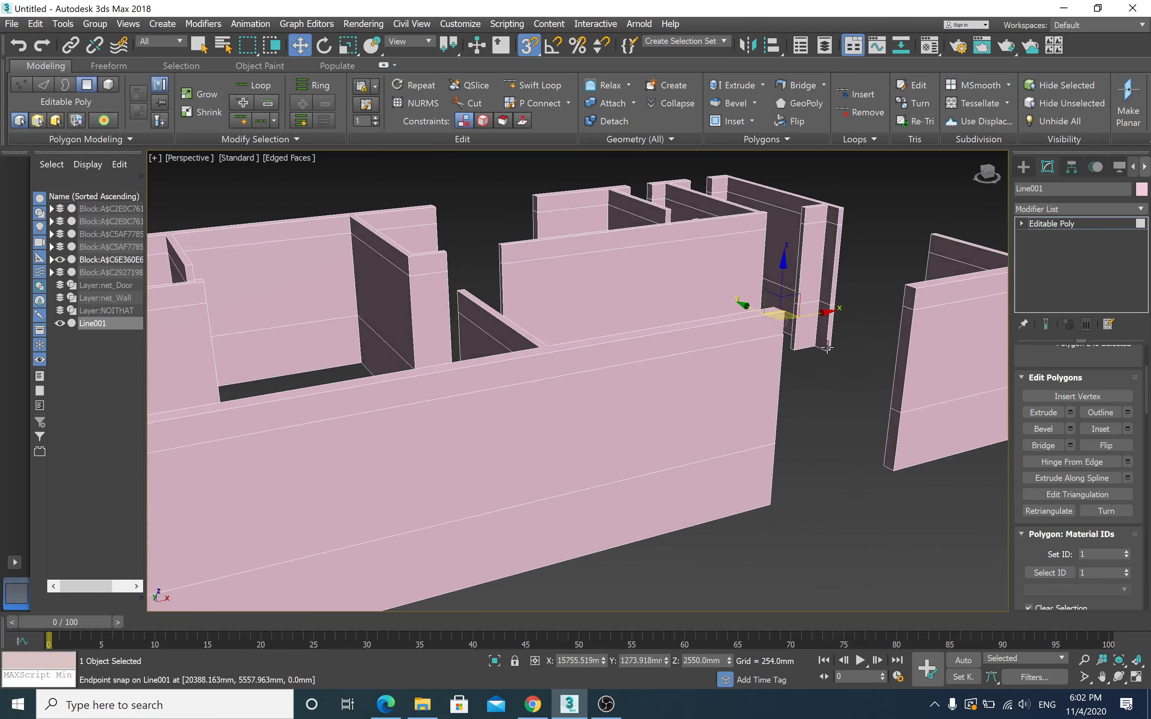
{"action": "left_click", "coordinate": [906, 296]}
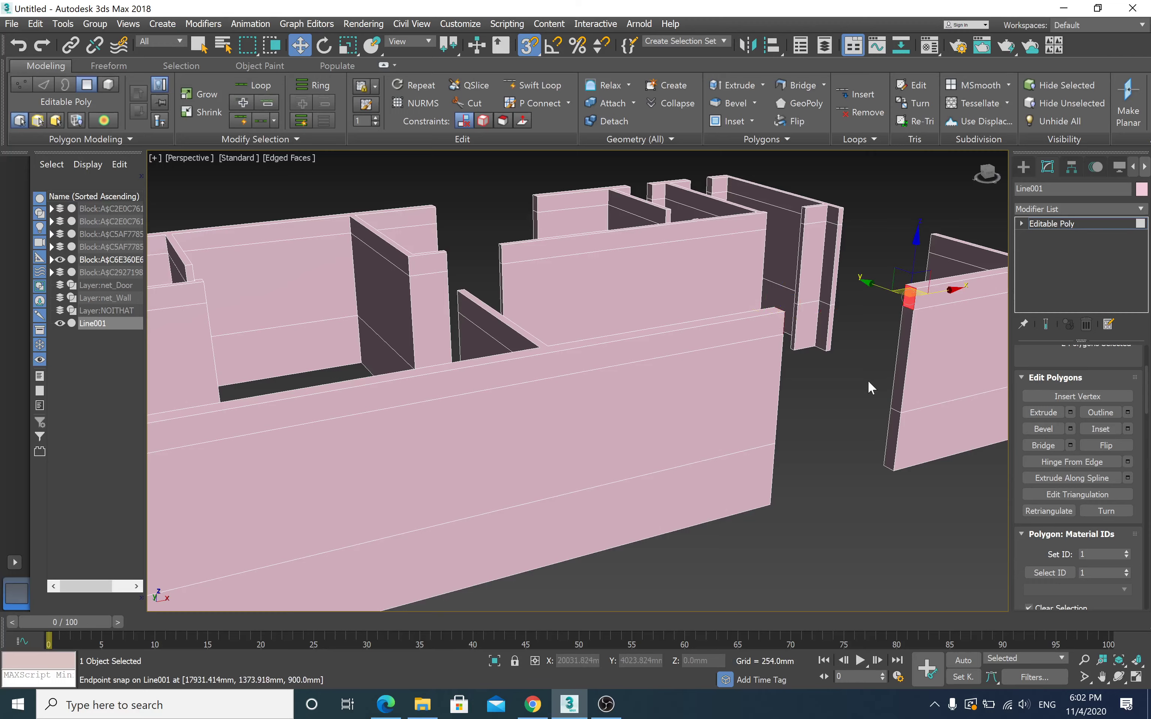
{"action": "middle_click_drag", "start_coordinate": [869, 383], "coordinate": [842, 378], "text": "alt"}
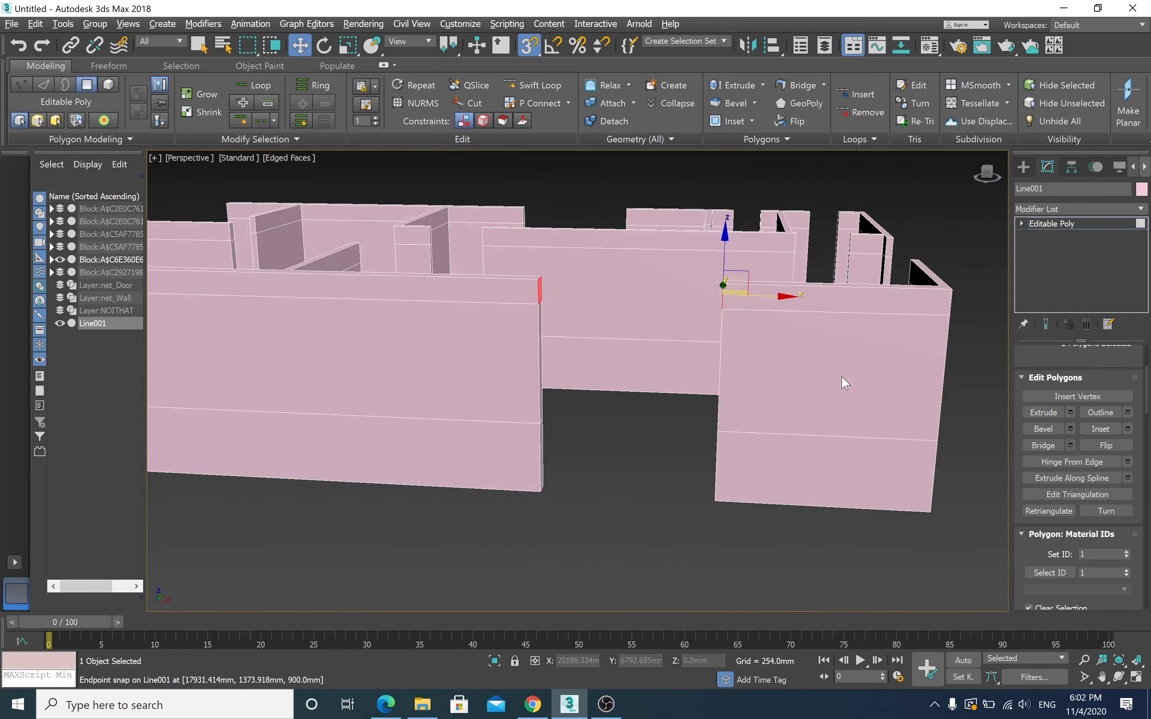
{"action": "left_click", "coordinate": [1044, 447]}
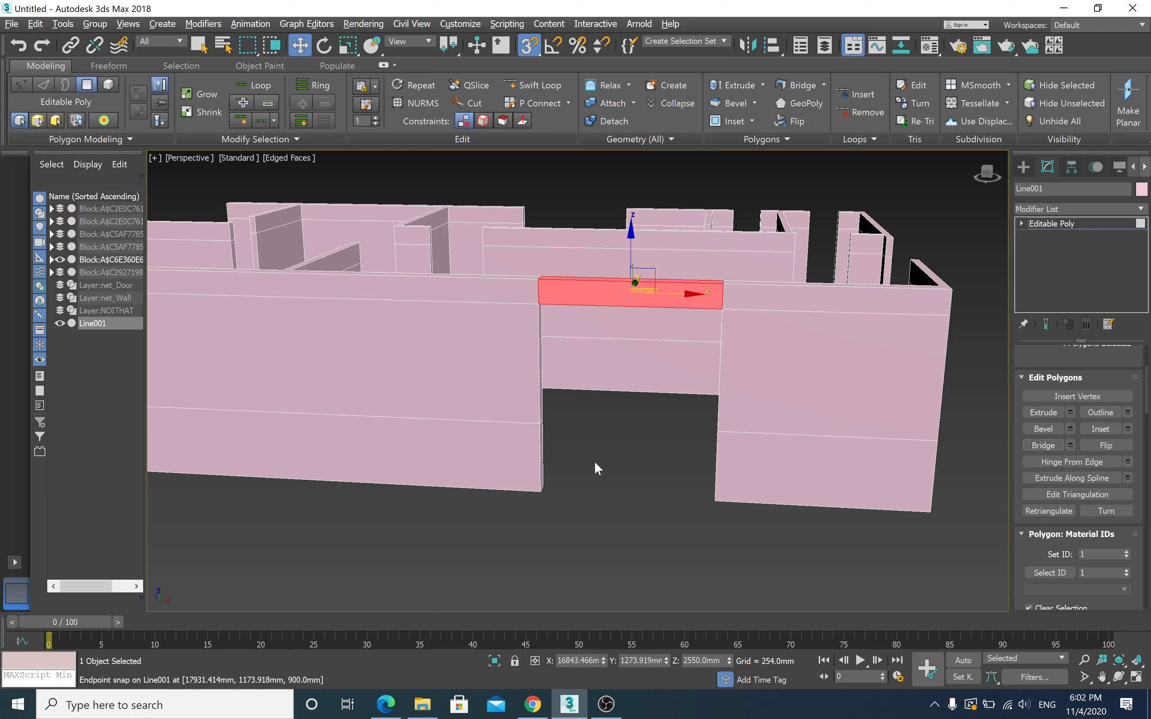
Step: Select the lower end faces of two facing walls and bridge them into a new wall piece
{"action": "middle_click_drag", "start_coordinate": [598, 469], "coordinate": [577, 465], "text": "alt"}
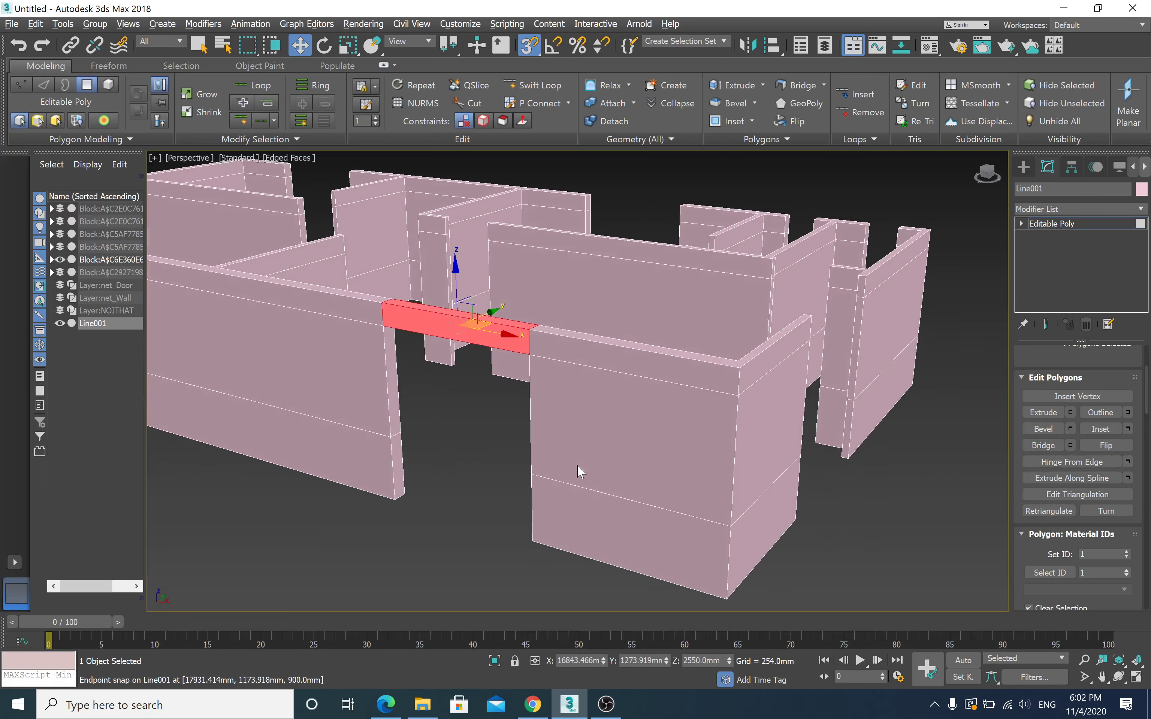
{"action": "left_click", "coordinate": [397, 466]}
{"action": "mouse_move", "coordinate": [397, 466]}
{"action": "middle_mouse_down", "text": "alt"}
{"action": "mouse_move", "coordinate": [478, 476]}
{"action": "mouse_move", "coordinate": [766, 457]}
{"action": "middle_mouse_up", "text": "alt"}
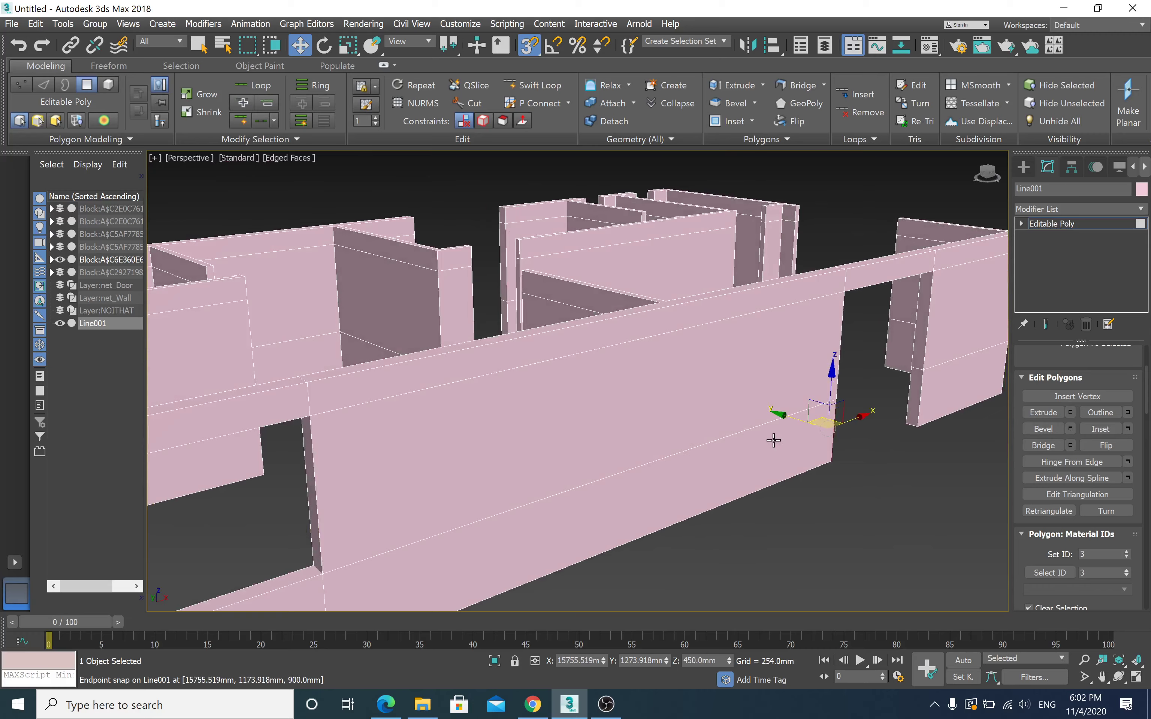
{"action": "left_click", "coordinate": [911, 390], "text": "ctrl"}
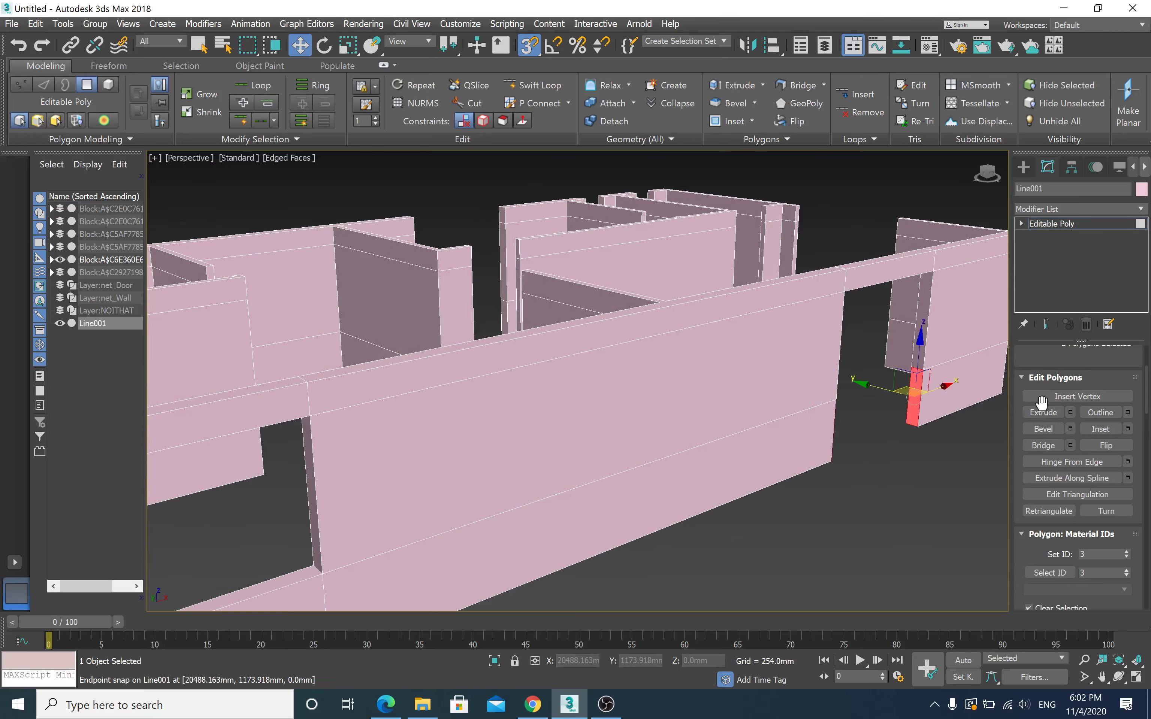
{"action": "left_click", "coordinate": [1049, 426]}
{"action": "left_click", "coordinate": [1048, 445]}
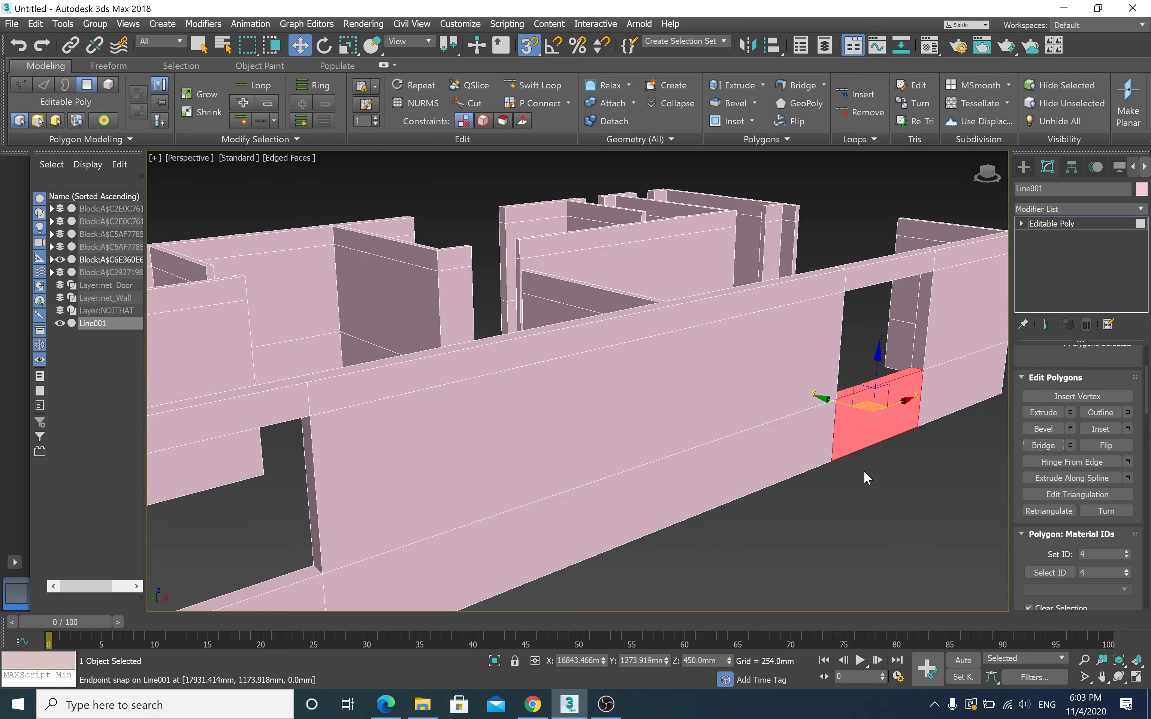
{"action": "middle_click_drag", "start_coordinate": [866, 477], "coordinate": [694, 481], "text": "alt"}
{"action": "scroll", "coordinate": [776, 481], "scroll_direction": "up", "scroll_amount": 5}
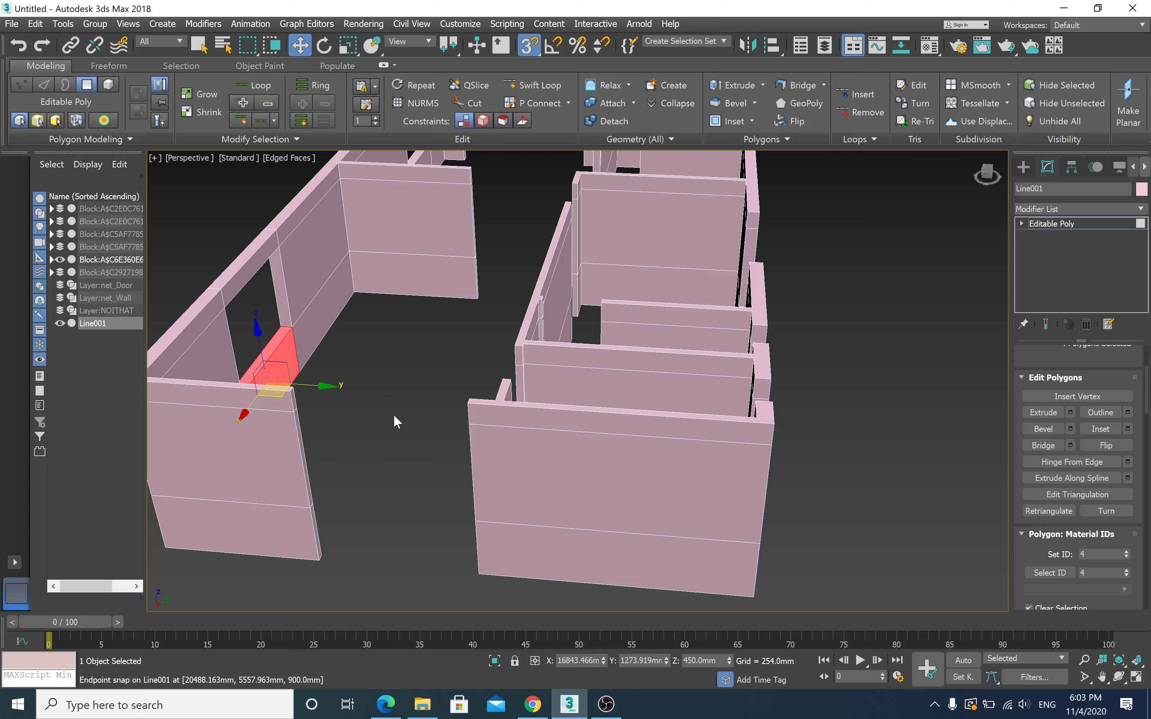
Step: Bridge the left and right wall end faces at the front corner
{"action": "mouse_move", "coordinate": [397, 422]}
{"action": "middle_mouse_down", "text": "alt"}
{"action": "mouse_move", "coordinate": [388, 431]}
{"action": "mouse_move", "coordinate": [400, 429]}
{"action": "middle_mouse_up", "text": "alt"}
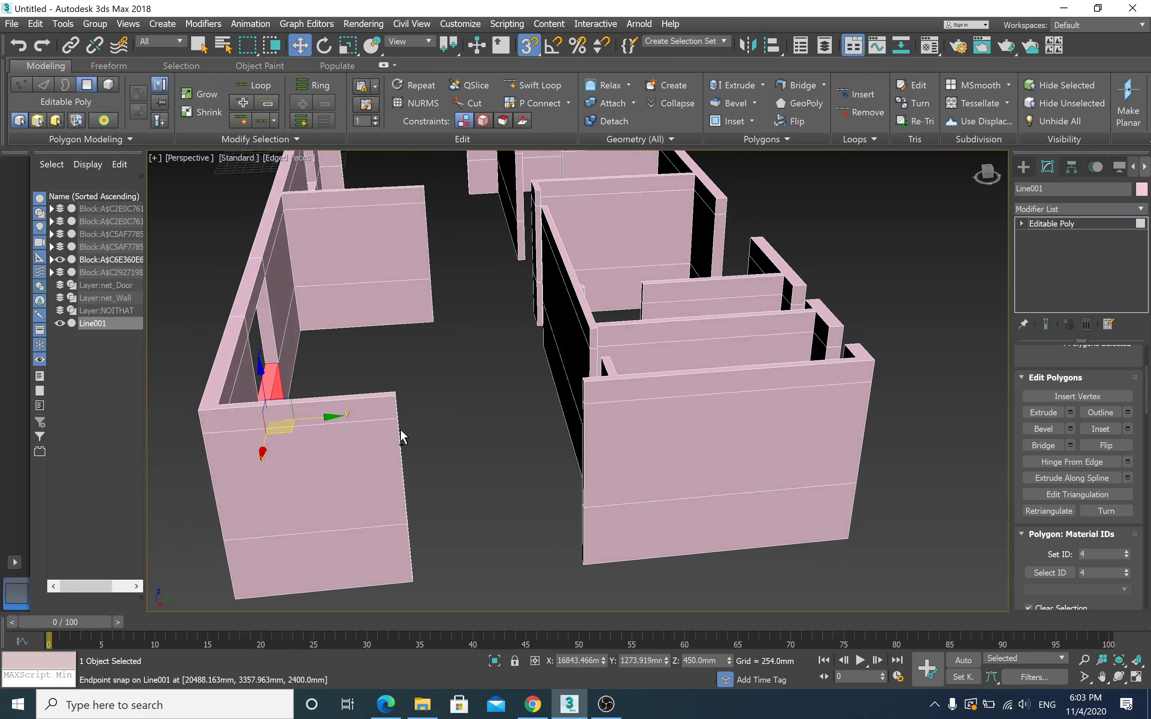
{"action": "scroll", "coordinate": [401, 431], "scroll_direction": "up", "scroll_amount": 5}
{"action": "scroll", "coordinate": [400, 429], "scroll_direction": "down", "scroll_amount": 3}
{"action": "scroll", "coordinate": [390, 431], "scroll_direction": "down", "scroll_amount": 3}
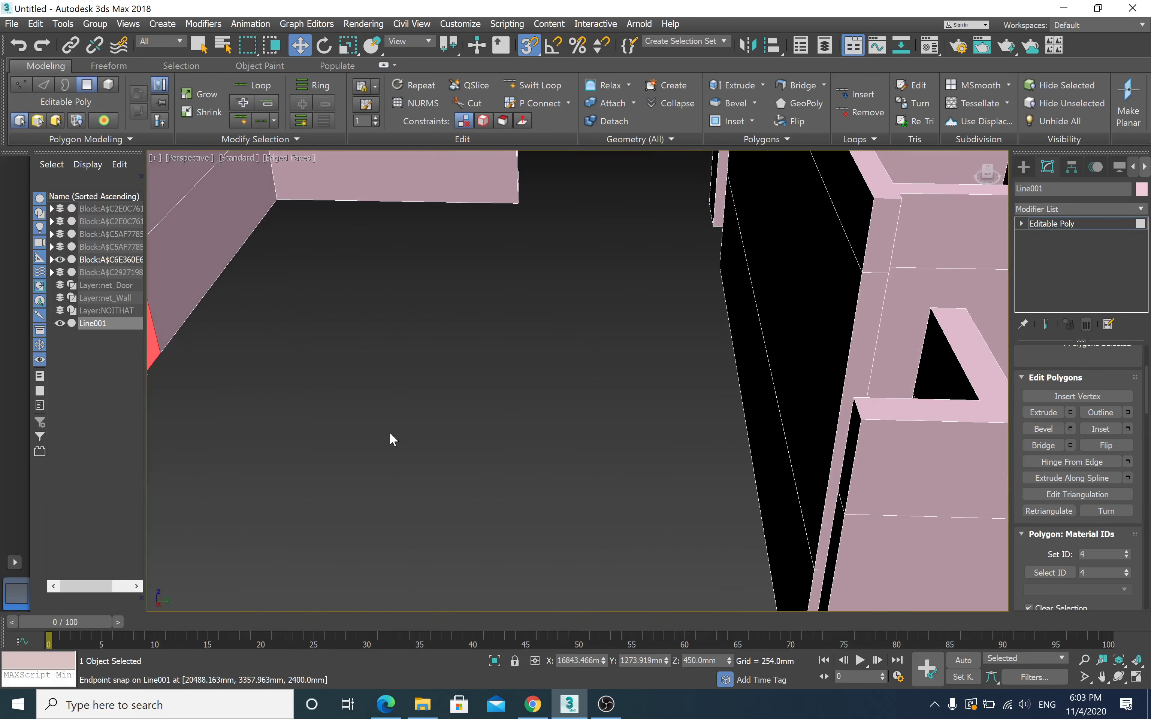
{"action": "scroll", "coordinate": [389, 431], "scroll_direction": "down", "scroll_amount": 4}
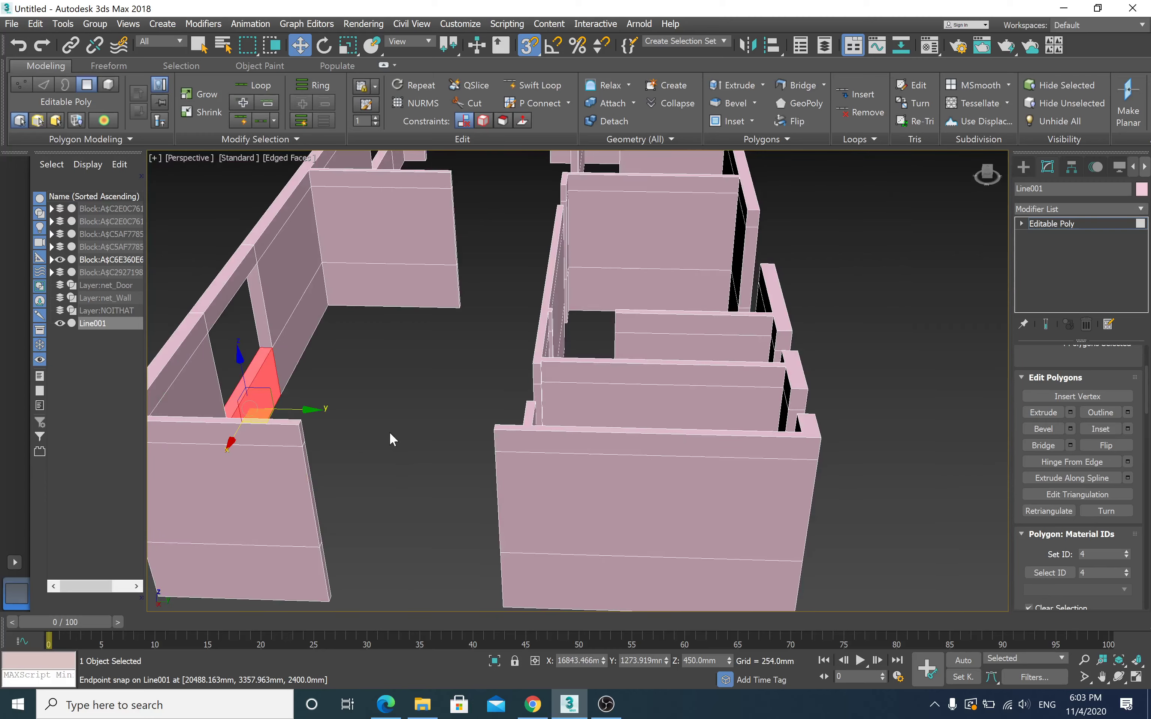
{"action": "left_click", "coordinate": [300, 432]}
{"action": "scroll", "coordinate": [506, 508], "scroll_direction": "up", "scroll_amount": 1}
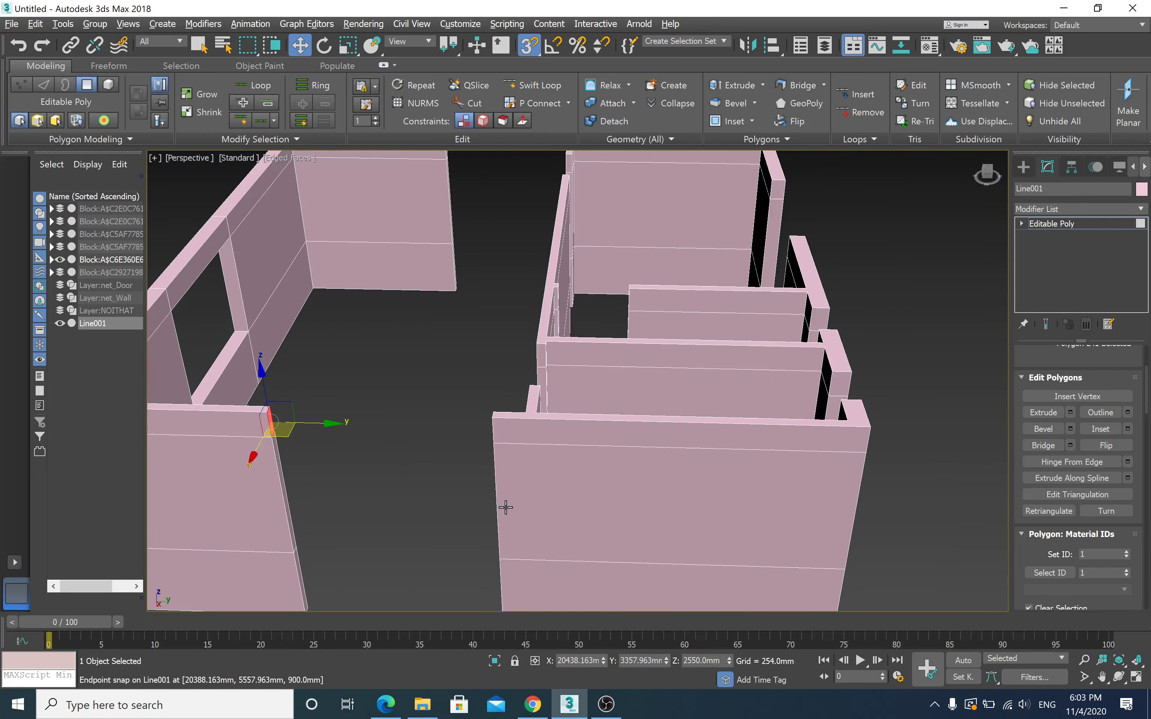
{"action": "scroll", "coordinate": [505, 507], "scroll_direction": "down", "scroll_amount": 3}
{"action": "middle_click_drag", "start_coordinate": [531, 506], "coordinate": [740, 432], "text": "alt"}
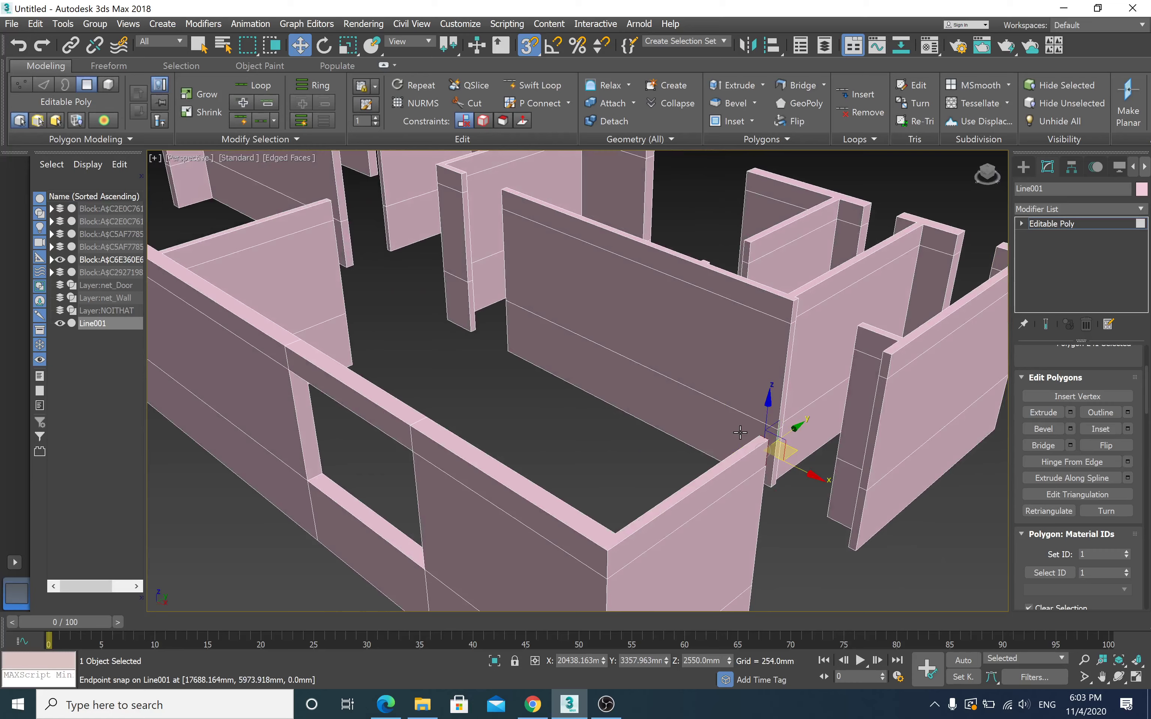
{"action": "left_click", "coordinate": [884, 365]}
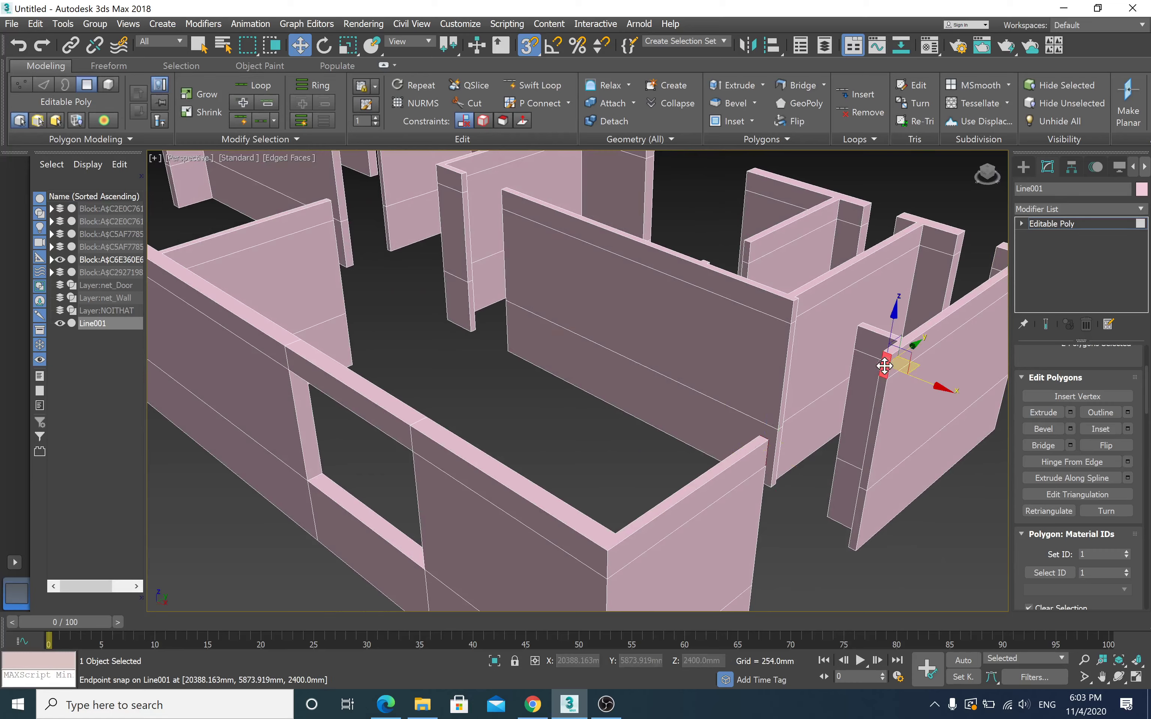
{"action": "left_click", "coordinate": [1044, 446]}
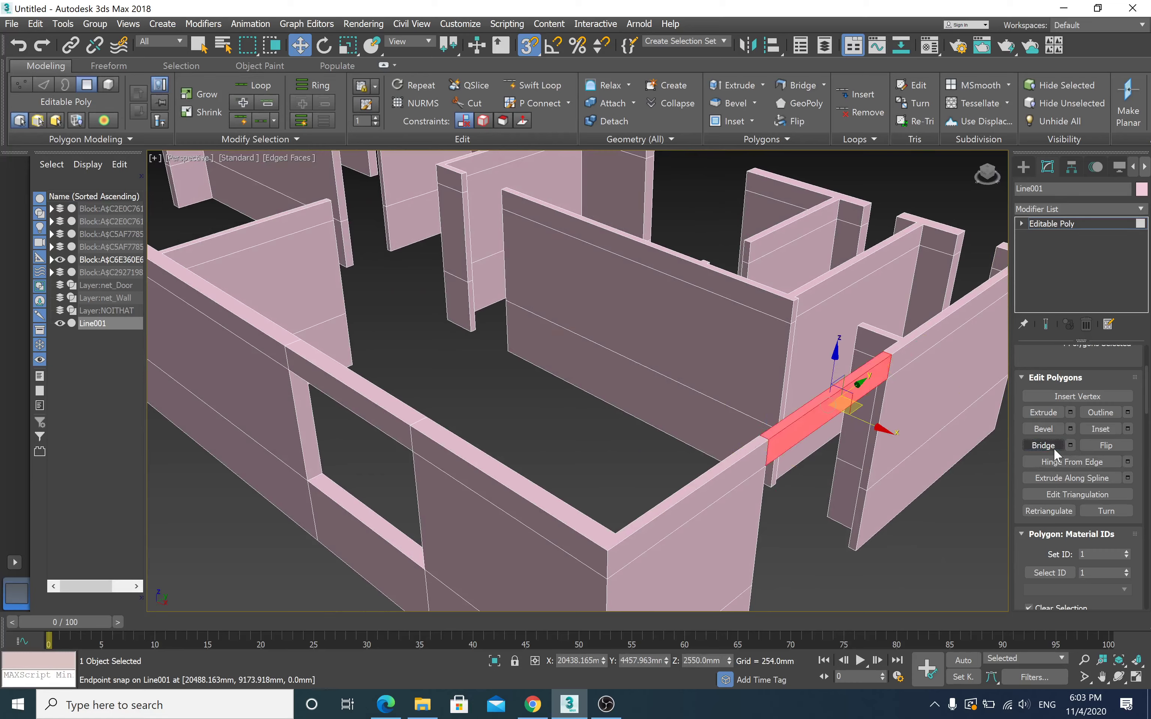
Step: Select the upper and lower end faces on both sides and bridge them into a header and sill
{"action": "middle_click_drag", "start_coordinate": [817, 452], "coordinate": [775, 455], "text": "alt"}
{"action": "scroll", "coordinate": [776, 456], "scroll_direction": "down", "scroll_amount": 5}
{"action": "scroll", "coordinate": [736, 452], "scroll_direction": "up", "scroll_amount": 8}
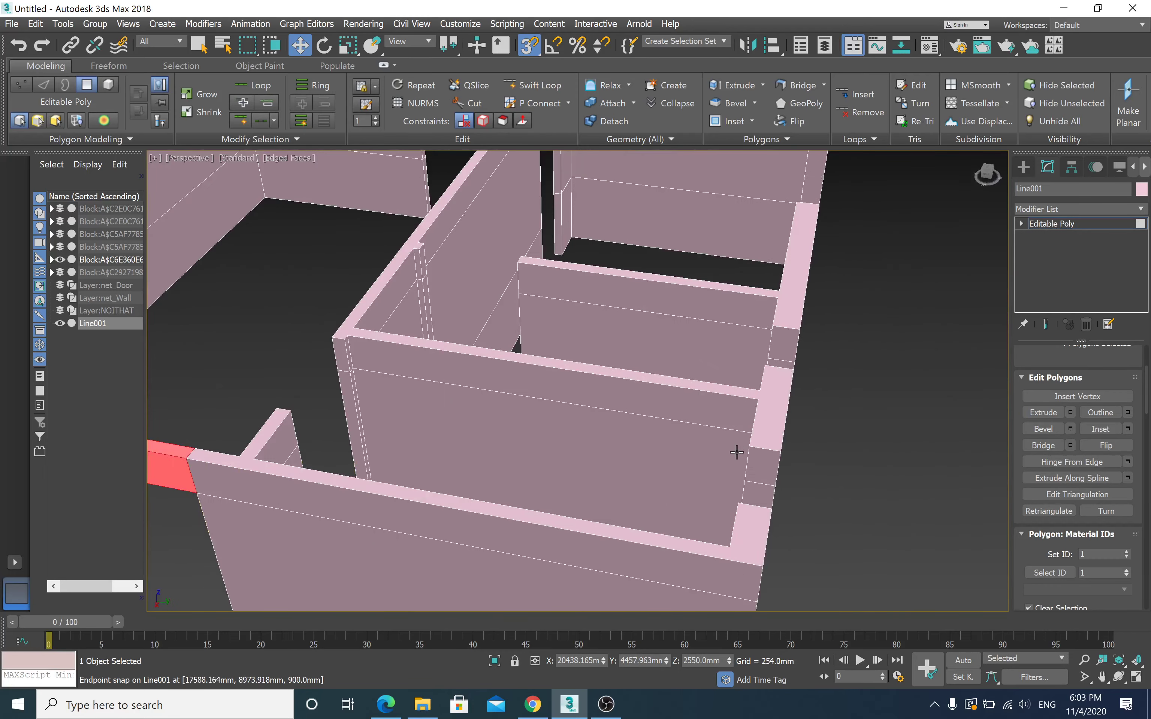
{"action": "scroll", "coordinate": [736, 453], "scroll_direction": "down", "scroll_amount": 3}
{"action": "mouse_move", "coordinate": [736, 452]}
{"action": "middle_mouse_down", "text": "alt"}
{"action": "mouse_move", "coordinate": [658, 450]}
{"action": "mouse_move", "coordinate": [609, 421]}
{"action": "middle_mouse_up", "text": "alt"}
{"action": "mouse_move", "coordinate": [569, 382]}
{"action": "middle_mouse_down", "text": "alt"}
{"action": "mouse_move", "coordinate": [544, 411]}
{"action": "mouse_move", "coordinate": [464, 387]}
{"action": "middle_mouse_up", "text": "alt"}
{"action": "left_click", "coordinate": [449, 381]}
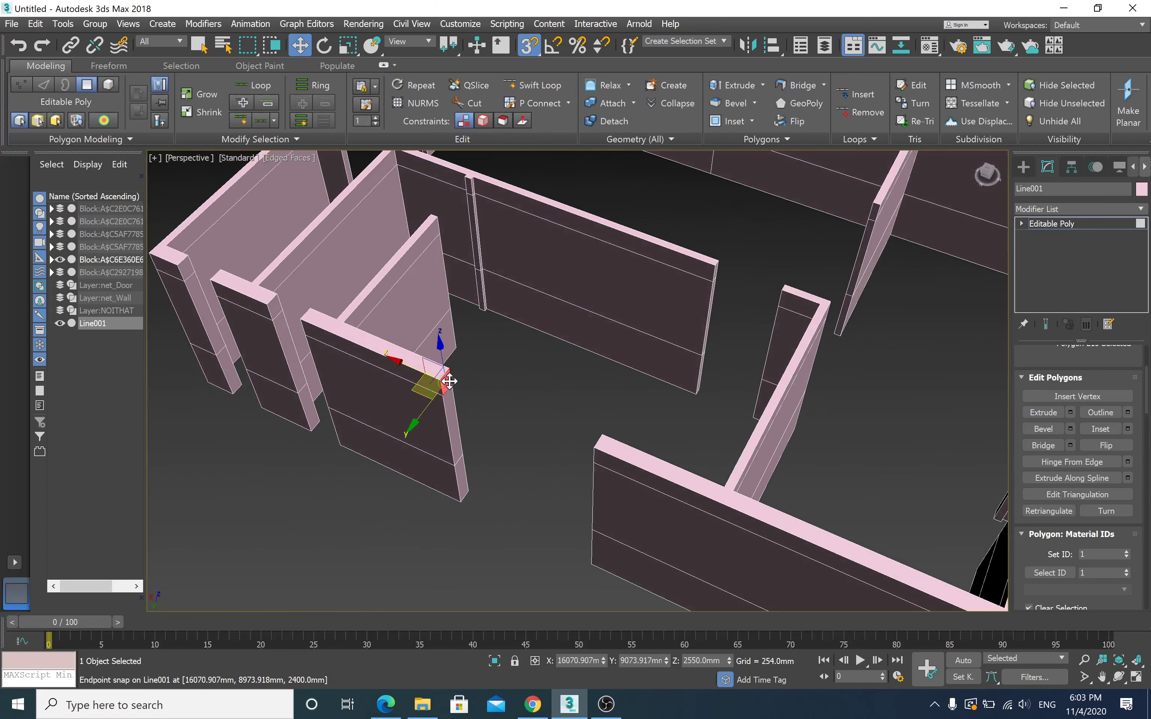
{"action": "middle_click_drag", "start_coordinate": [551, 408], "coordinate": [612, 398], "text": "alt"}
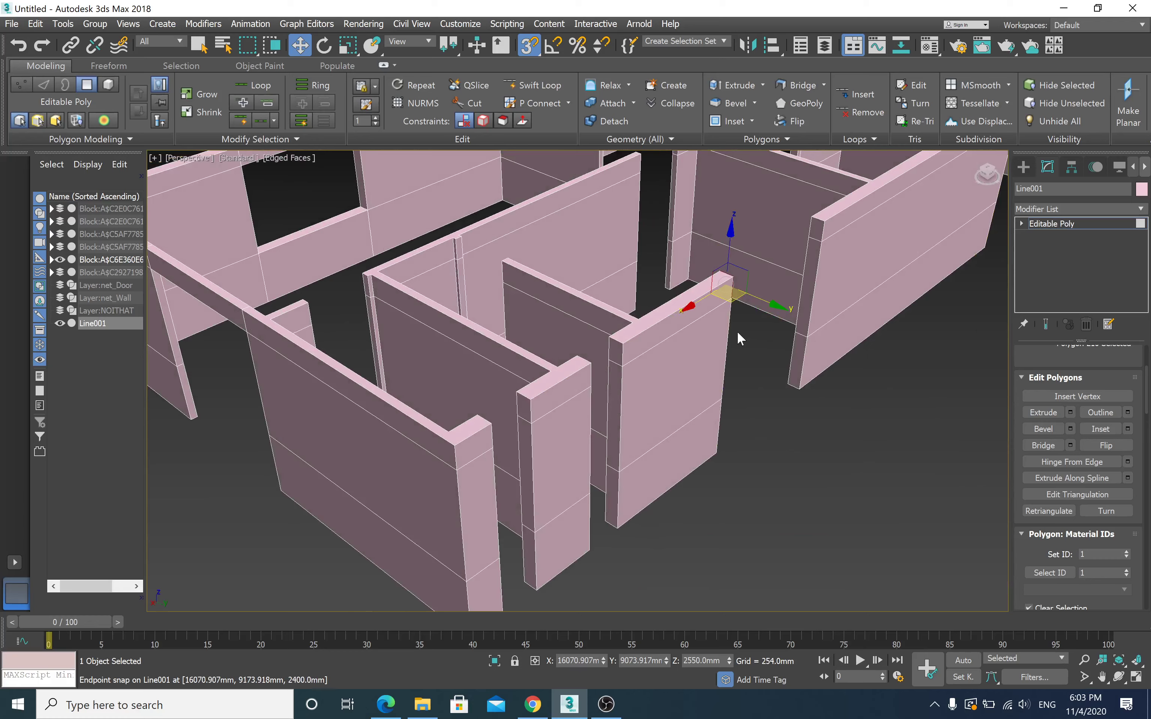
{"action": "left_click", "coordinate": [816, 233]}
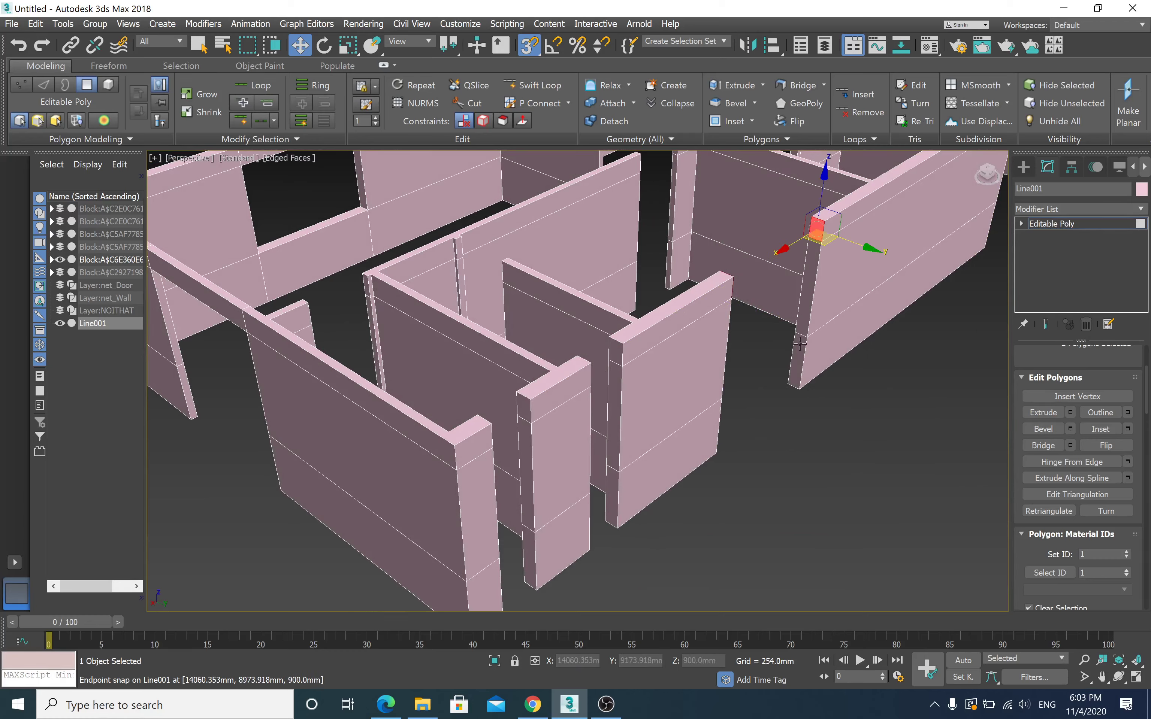
{"action": "left_click", "coordinate": [803, 363], "text": "ctrl"}
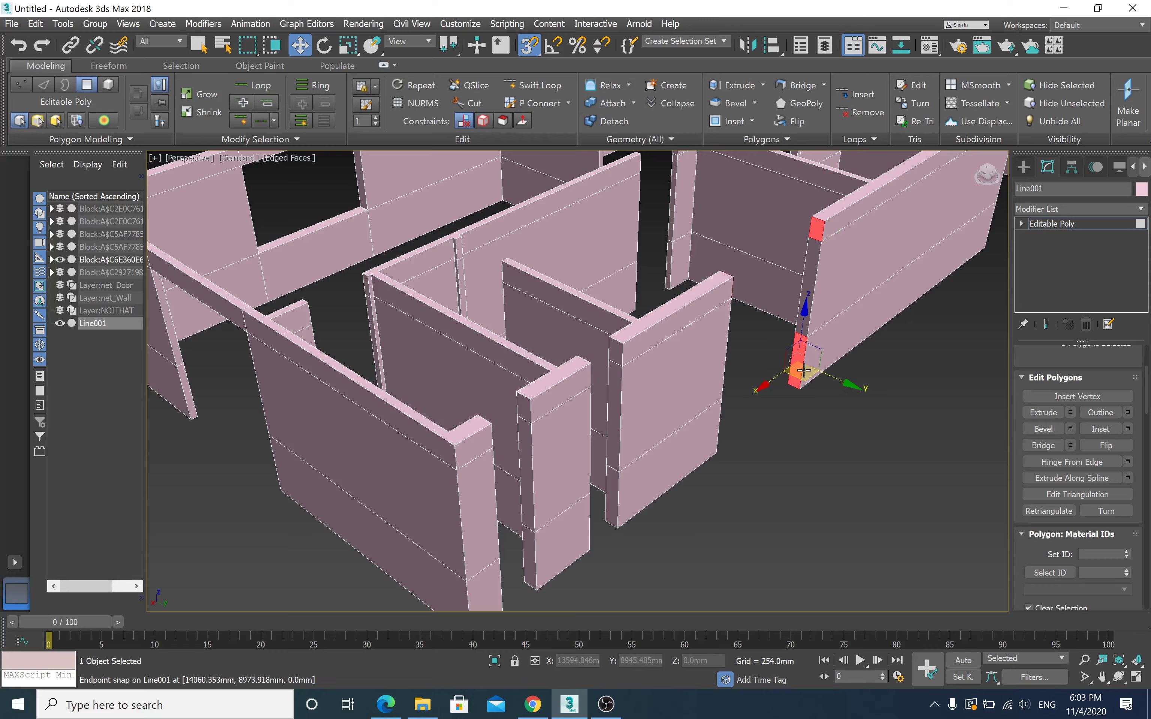
{"action": "middle_click_drag", "start_coordinate": [804, 370], "coordinate": [537, 493], "text": "alt"}
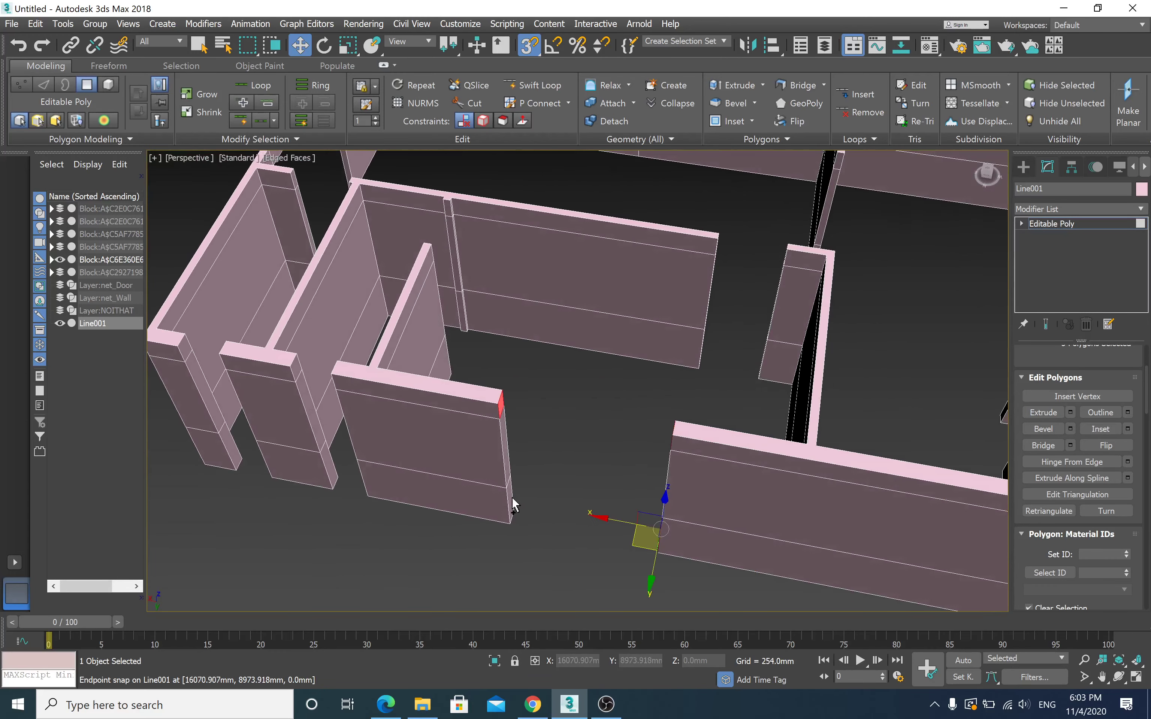
{"action": "left_click", "coordinate": [510, 501]}
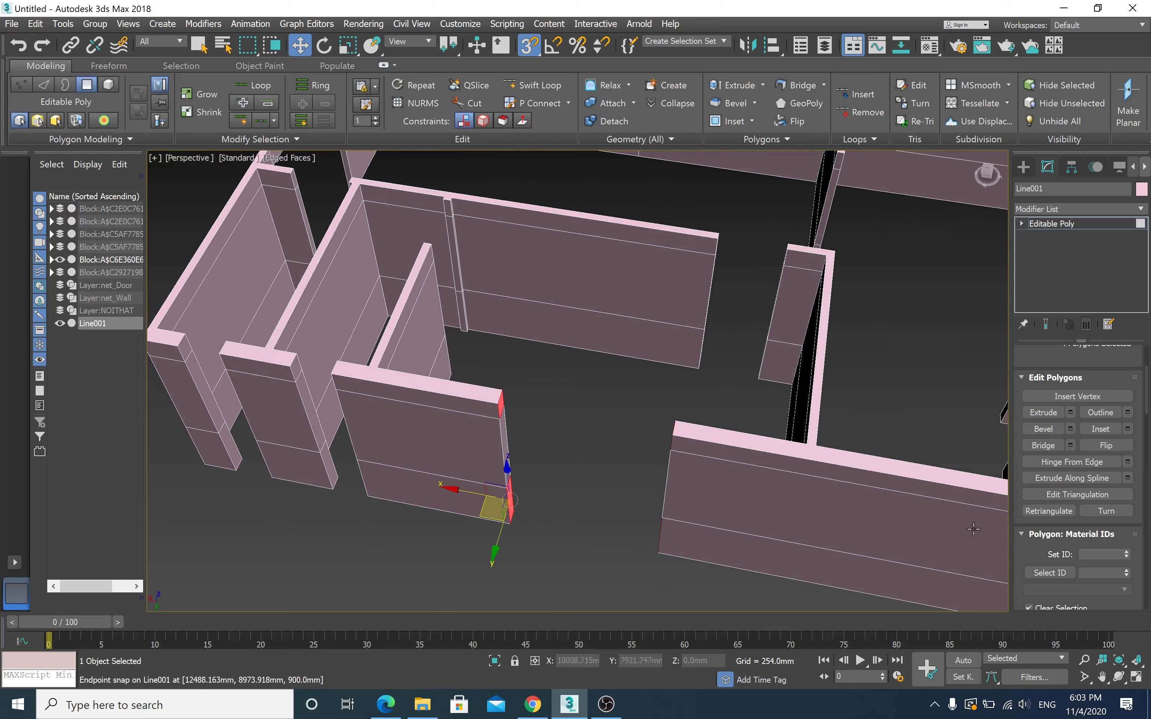
{"action": "left_click", "coordinate": [1043, 445]}
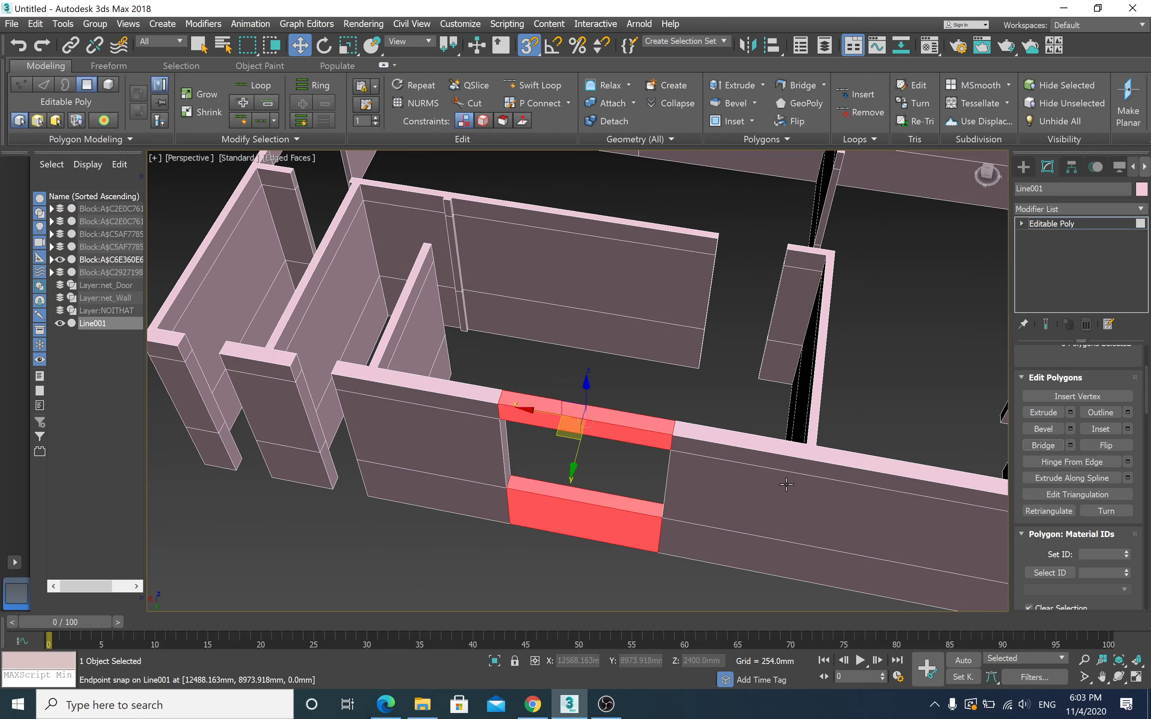
Step: Bridge the top and lower end faces at the next window opening into one block
{"action": "middle_click_drag", "start_coordinate": [729, 503], "coordinate": [444, 422], "text": "alt"}
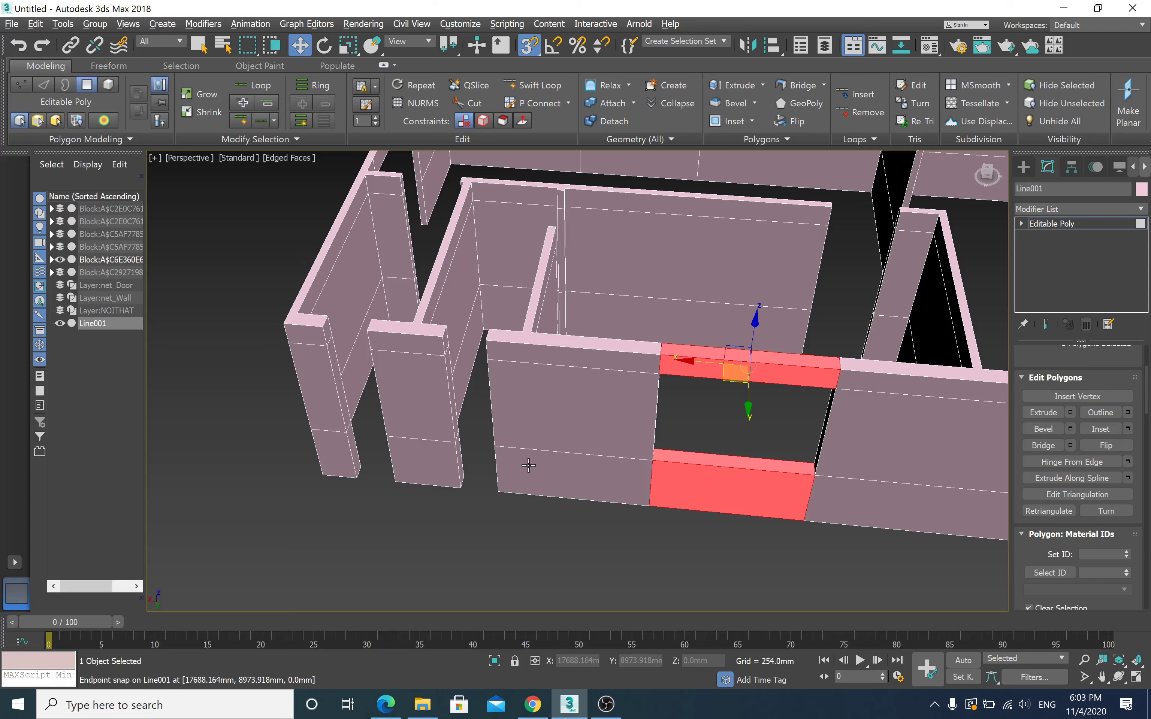
{"action": "middle_click_drag", "start_coordinate": [528, 466], "coordinate": [531, 466], "text": "alt"}
{"action": "middle_click_drag", "start_coordinate": [535, 469], "coordinate": [519, 473], "text": "alt"}
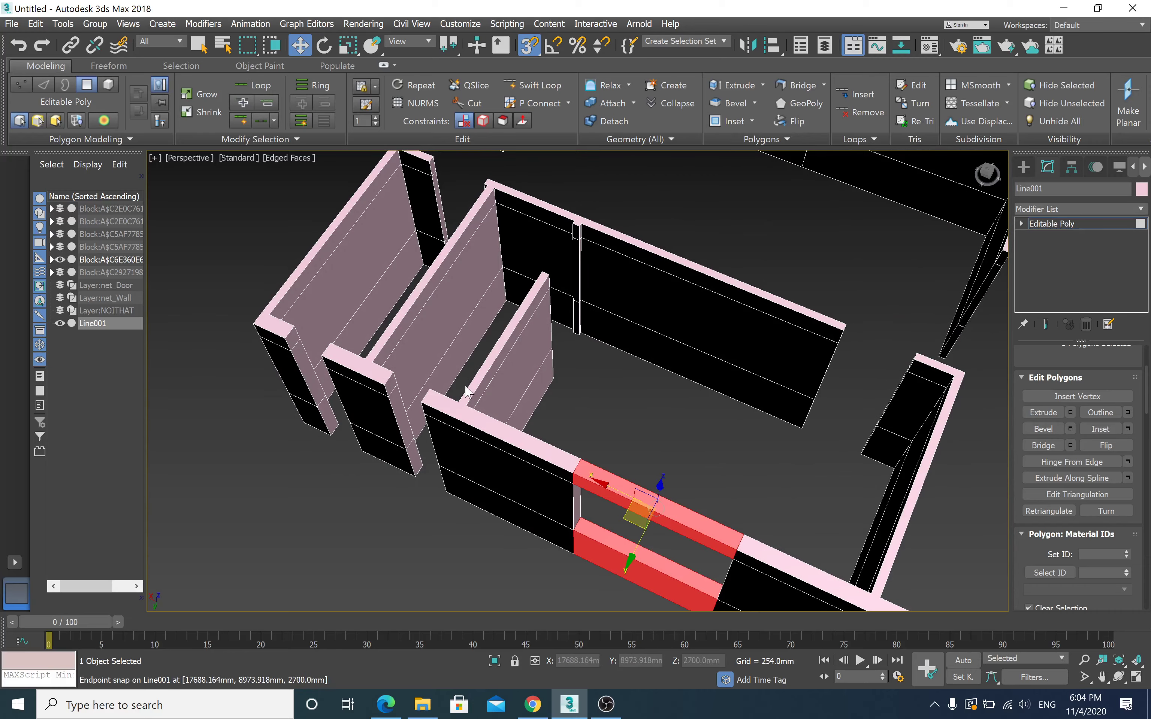
{"action": "middle_click_drag", "start_coordinate": [466, 393], "coordinate": [471, 371], "text": "alt"}
{"action": "scroll", "coordinate": [458, 372], "scroll_direction": "up", "scroll_amount": 3}
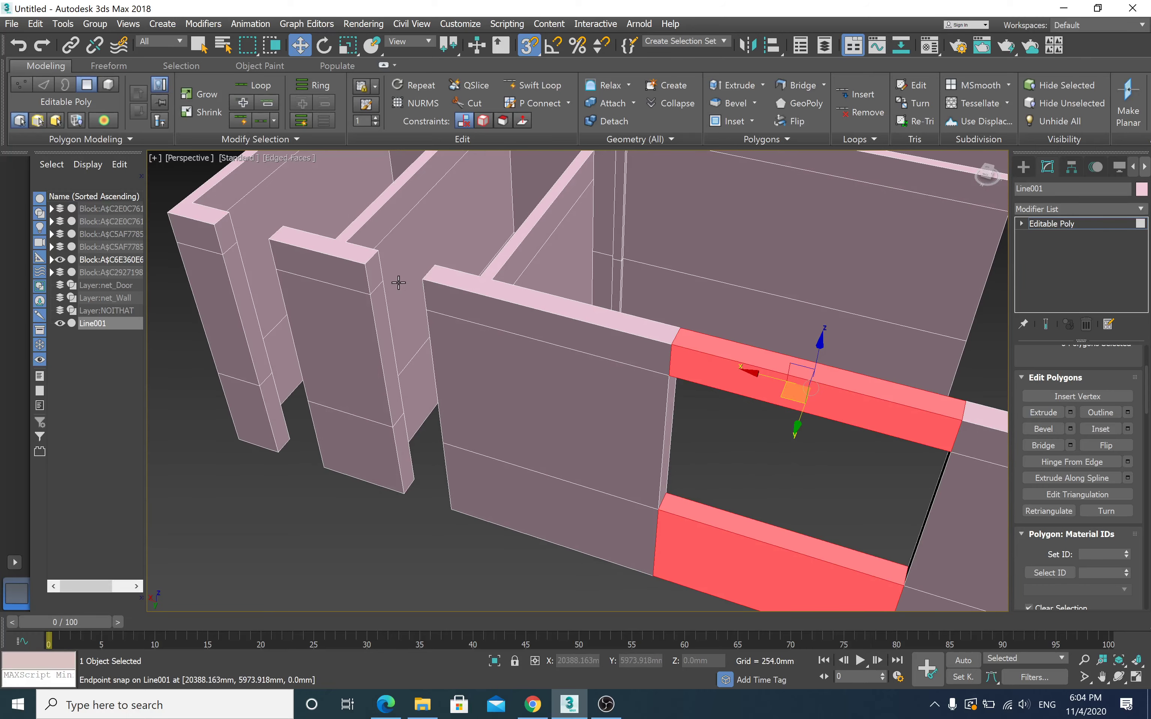
{"action": "left_click", "coordinate": [371, 267]}
{"action": "middle_click_drag", "start_coordinate": [371, 267], "coordinate": [398, 262], "text": "alt"}
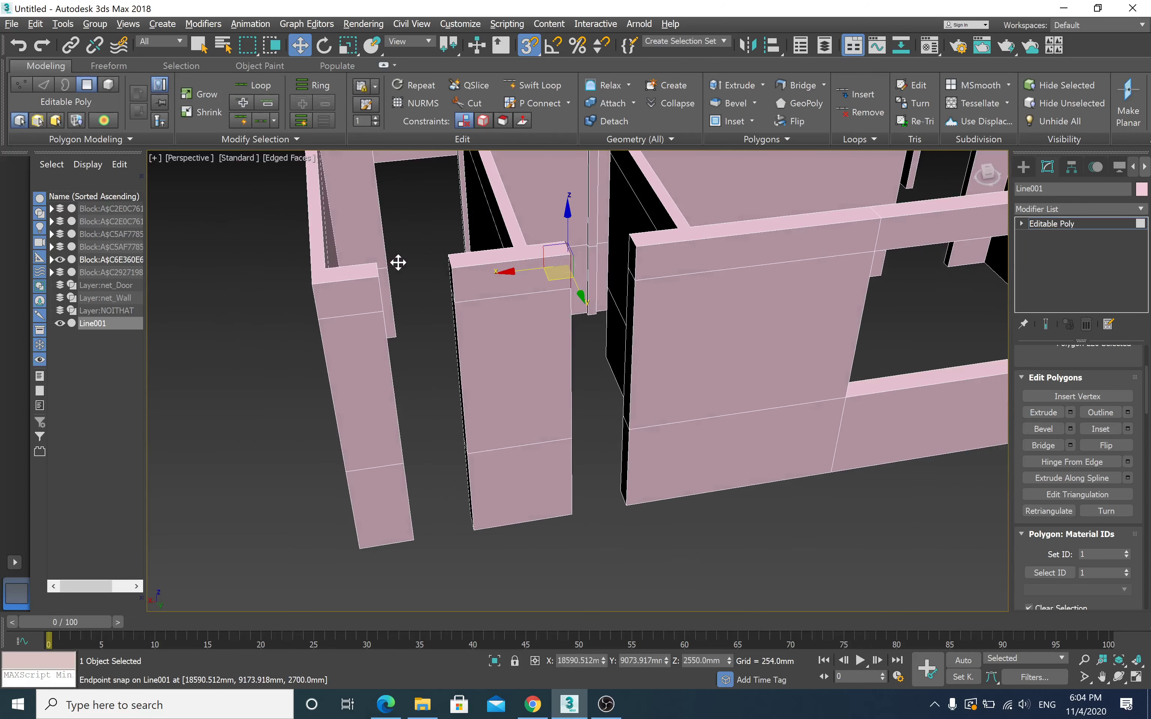
{"action": "left_click", "coordinate": [630, 252]}
{"action": "left_click", "coordinate": [622, 441], "text": "ctrl"}
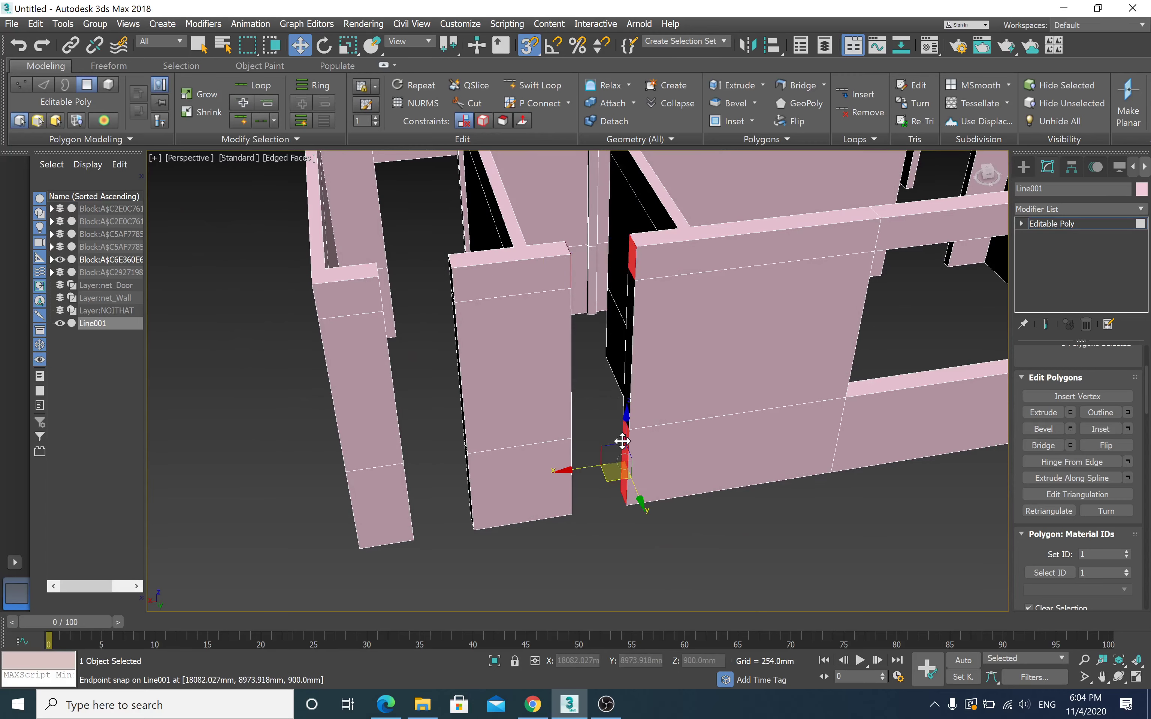
{"action": "middle_click_drag", "start_coordinate": [622, 441], "coordinate": [454, 418], "text": "alt"}
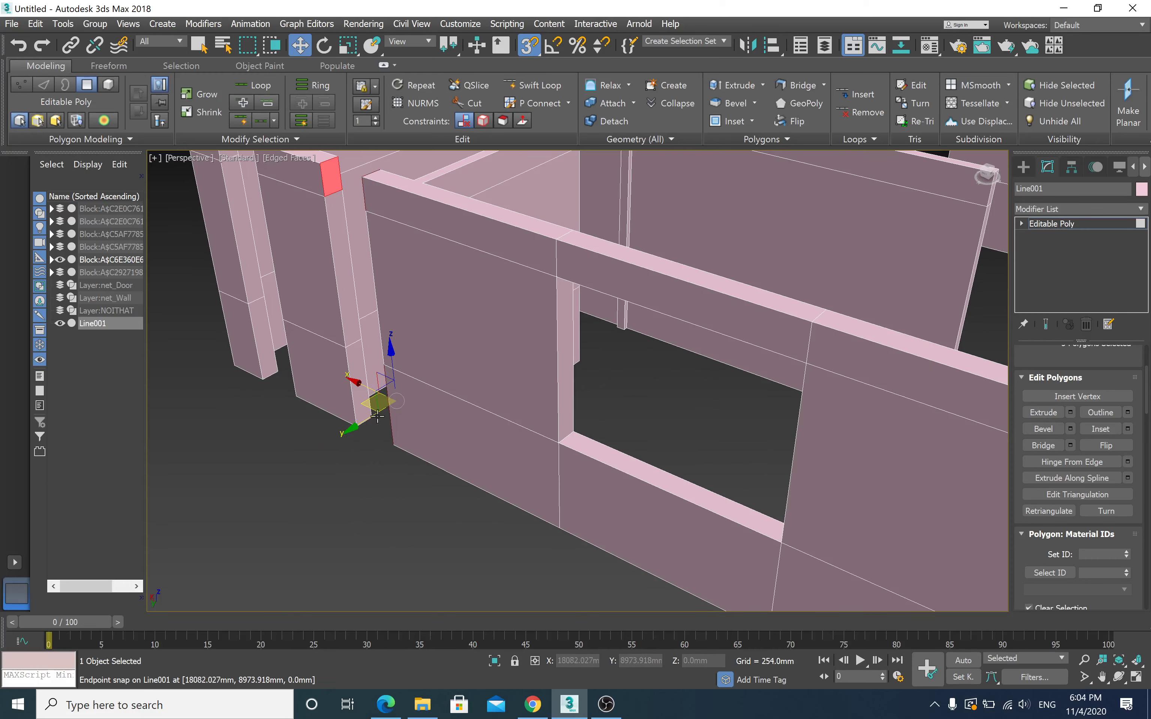
{"action": "left_click", "coordinate": [1051, 448]}
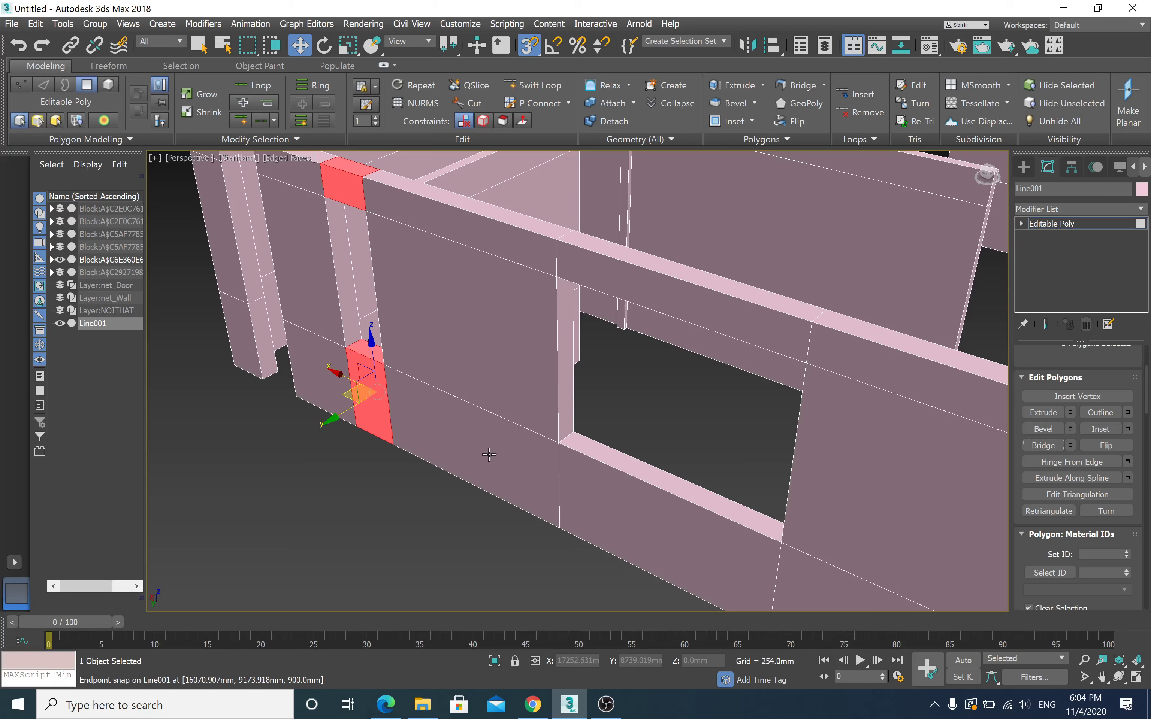
Step: Bridge the remaining facing wall ends across the gap, then clear the face selection
{"action": "middle_click_drag", "start_coordinate": [489, 454], "coordinate": [583, 409], "text": "alt"}
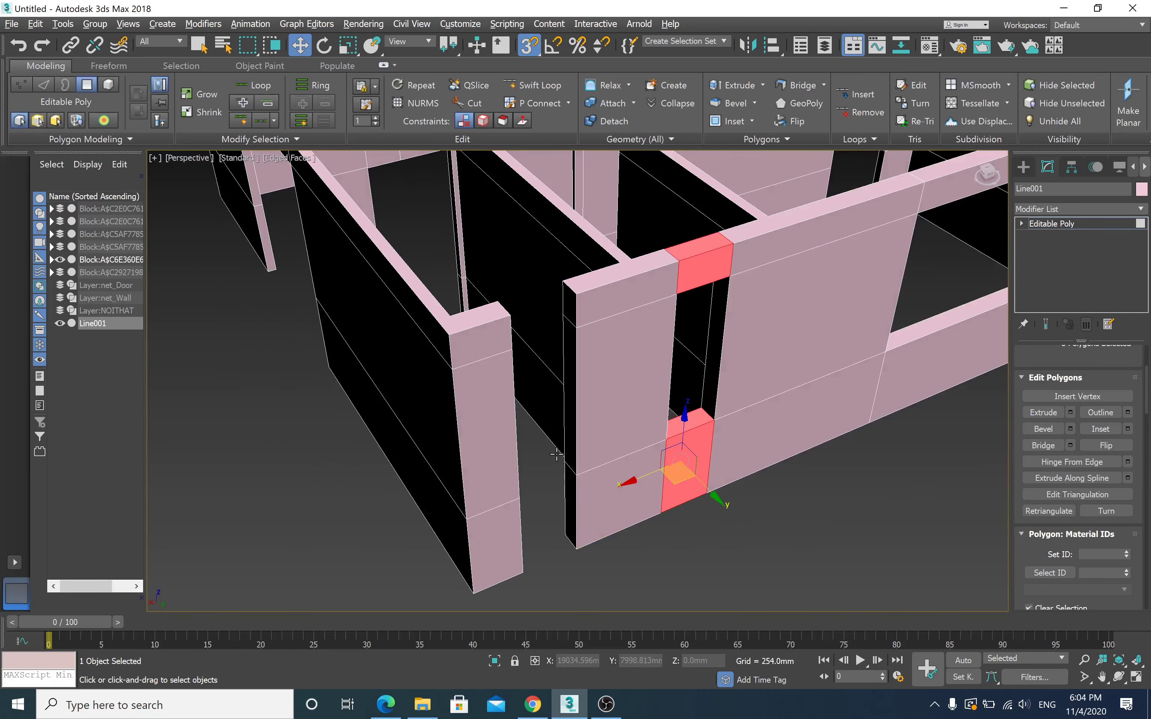
{"action": "left_click", "coordinate": [573, 311]}
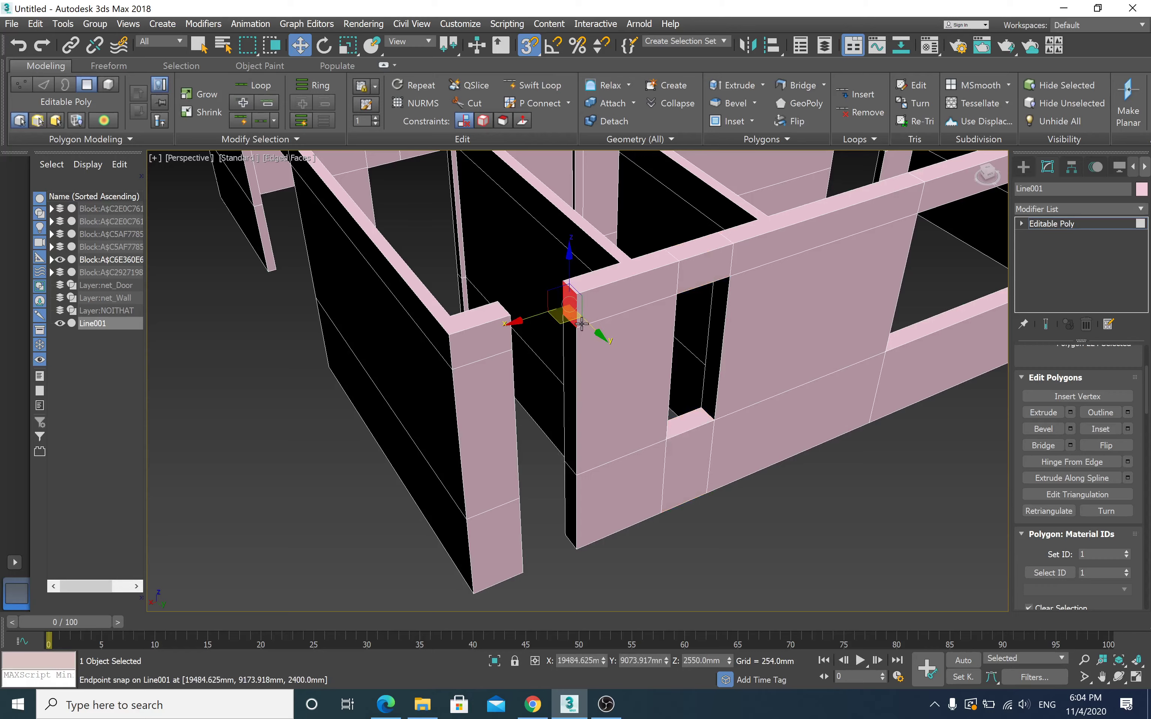
{"action": "mouse_move", "coordinate": [572, 313]}
{"action": "middle_mouse_down", "text": "alt"}
{"action": "mouse_move", "coordinate": [560, 349]}
{"action": "mouse_move", "coordinate": [704, 422]}
{"action": "middle_mouse_up", "text": "alt"}
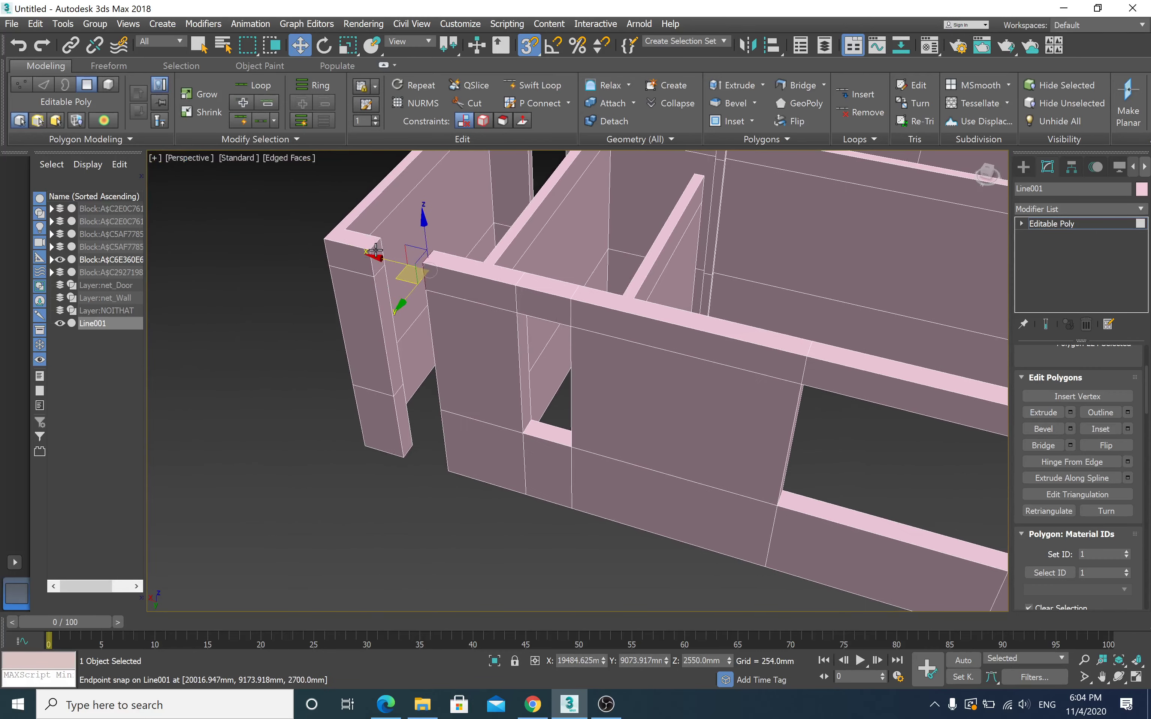
{"action": "left_click", "coordinate": [376, 258], "text": "ctrl"}
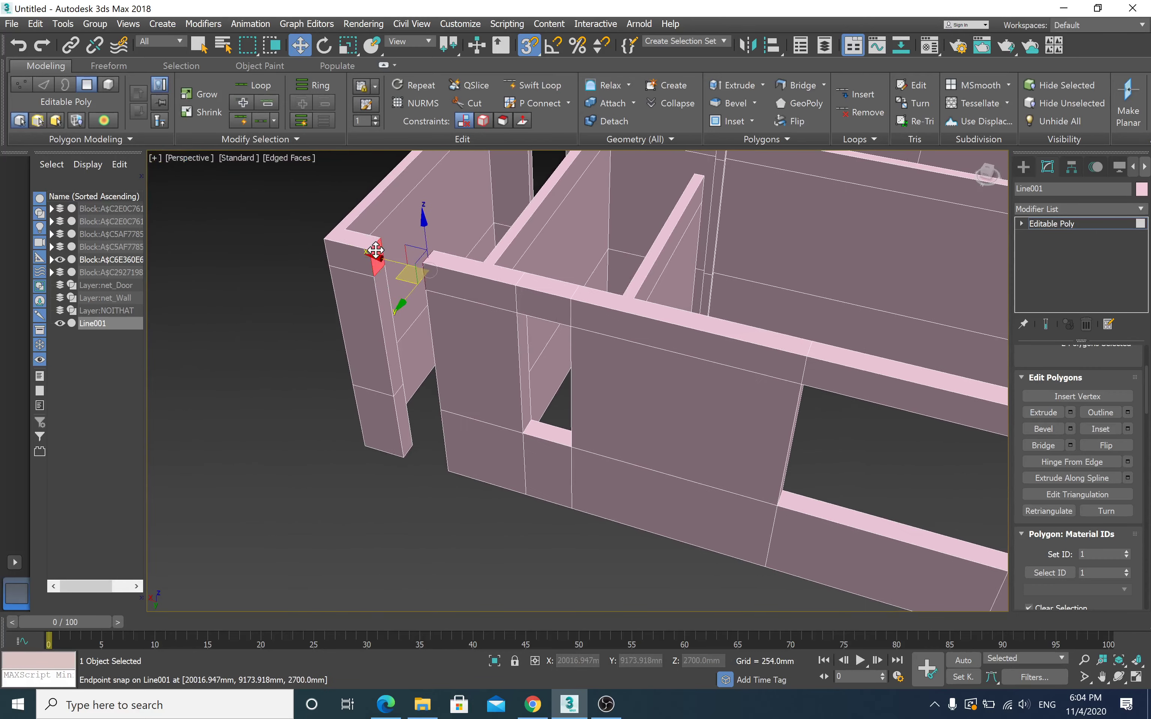
{"action": "left_click", "coordinate": [399, 398], "text": "ctrl"}
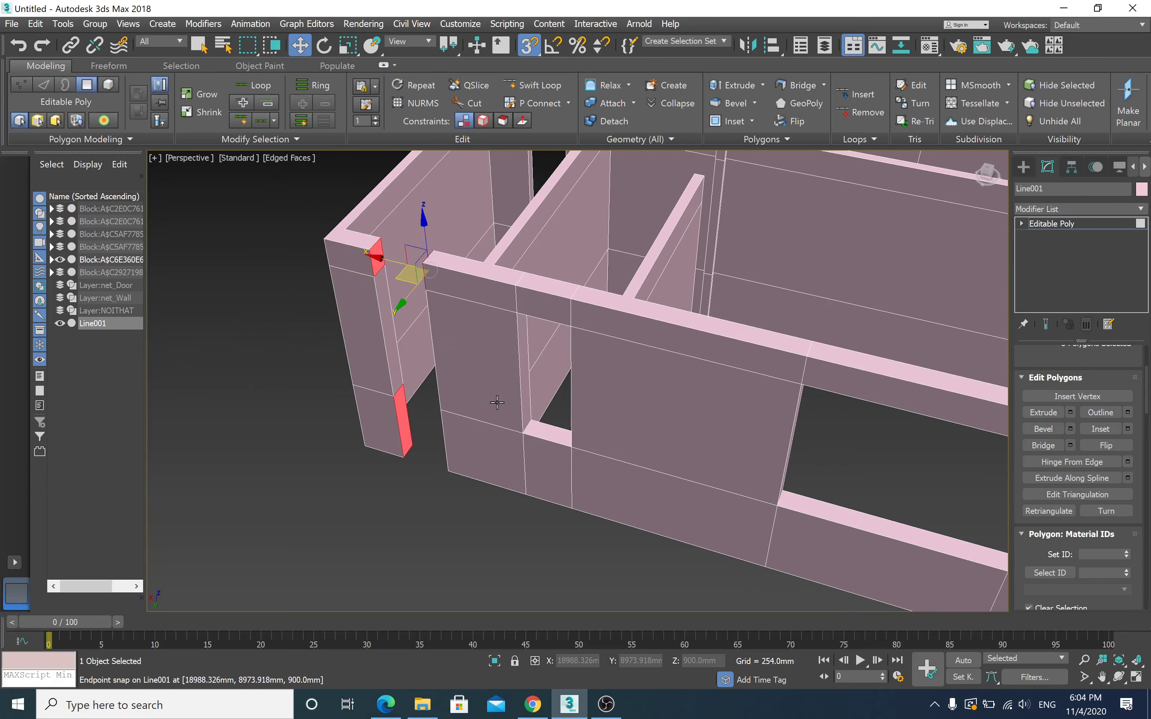
{"action": "middle_click_drag", "start_coordinate": [497, 402], "coordinate": [584, 407], "text": "alt"}
{"action": "left_click", "coordinate": [655, 417], "text": "ctrl"}
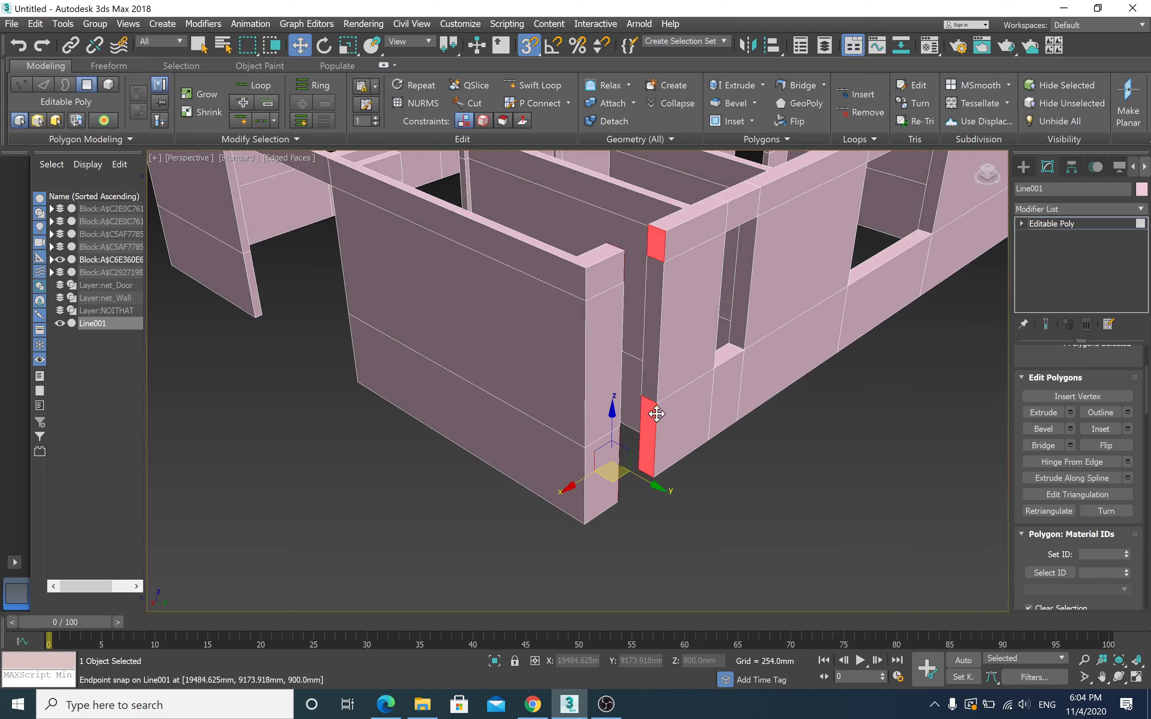
{"action": "left_click", "coordinate": [1043, 445]}
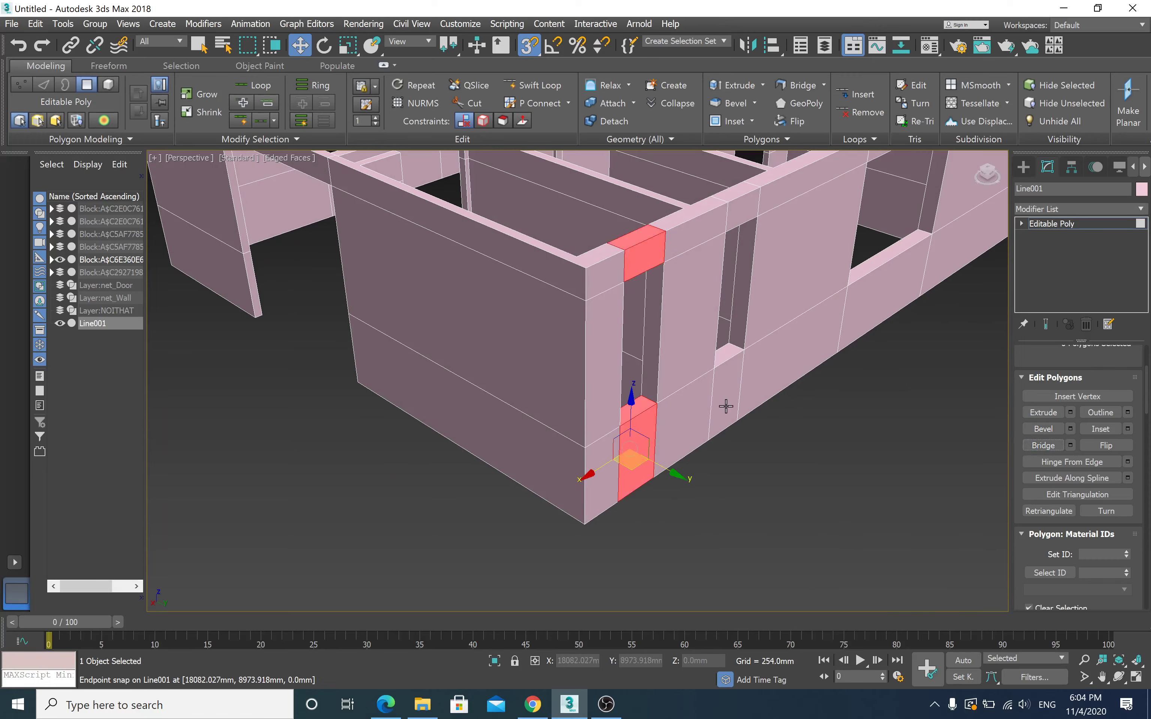
{"action": "scroll", "coordinate": [725, 406], "scroll_direction": "down", "scroll_amount": 5}
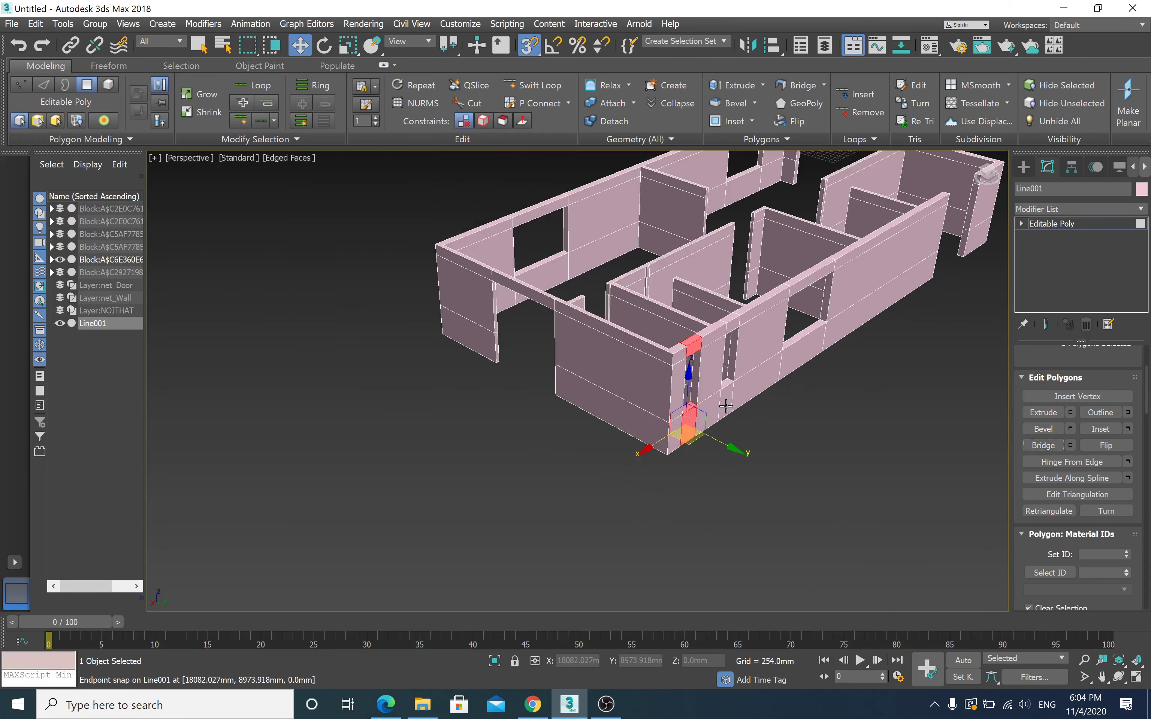
{"action": "left_click", "coordinate": [827, 429]}
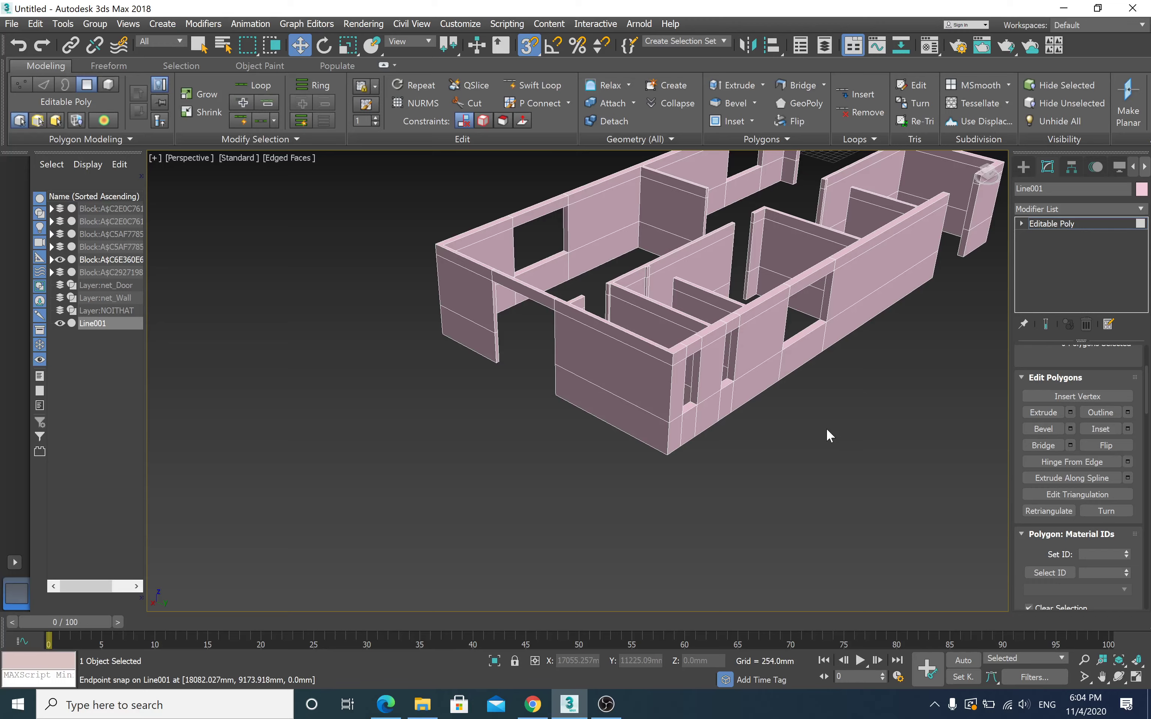
{"action": "mouse_move", "coordinate": [827, 429]}
{"action": "middle_mouse_down"}
{"action": "mouse_move", "coordinate": [731, 506]}
{"action": "mouse_move", "coordinate": [692, 412]}
{"action": "middle_mouse_up"}
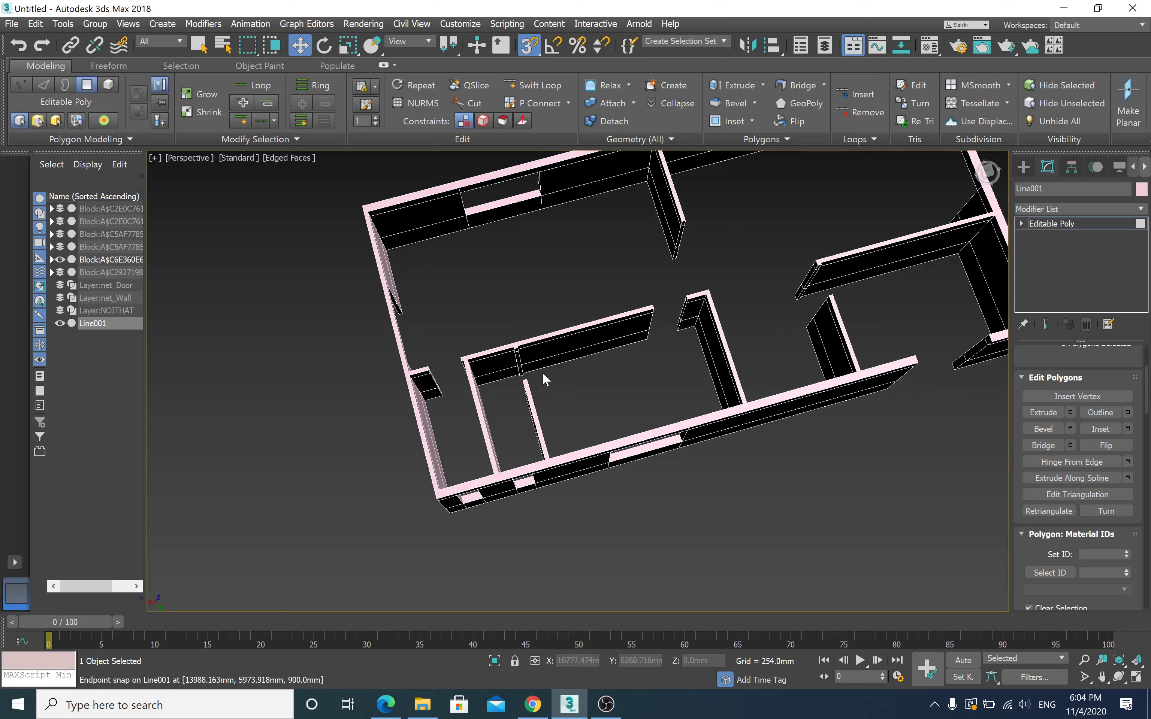
{"action": "middle_click_drag", "start_coordinate": [514, 400], "coordinate": [545, 383], "text": "alt"}
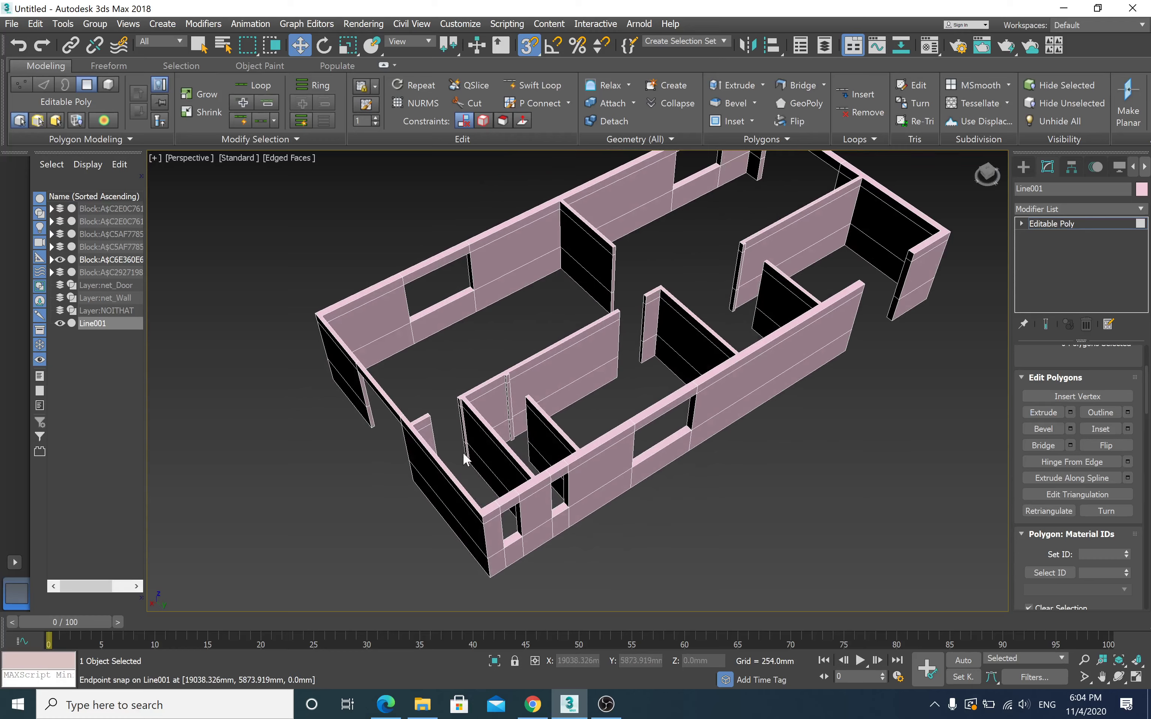
{"action": "middle_click_drag", "start_coordinate": [463, 453], "coordinate": [393, 450], "text": "alt"}
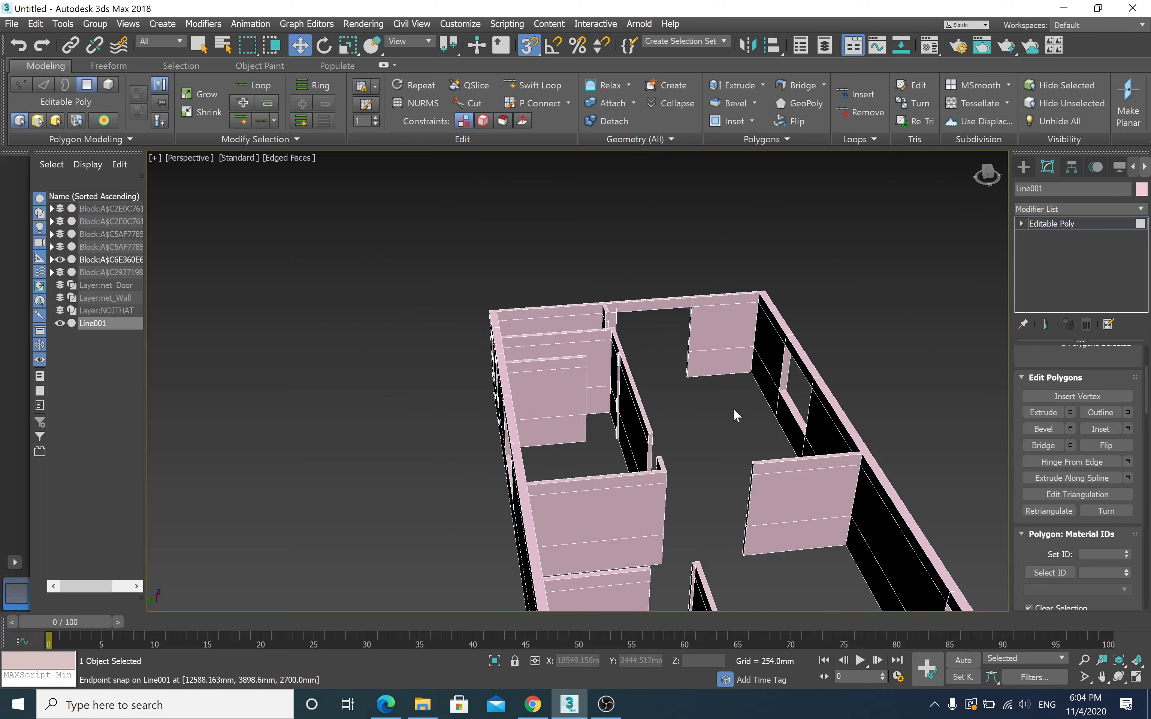
{"action": "mouse_move", "coordinate": [549, 461]}
{"action": "middle_mouse_down", "text": "alt"}
{"action": "mouse_move", "coordinate": [561, 457]}
{"action": "mouse_move", "coordinate": [511, 460]}
{"action": "middle_mouse_up", "text": "alt"}
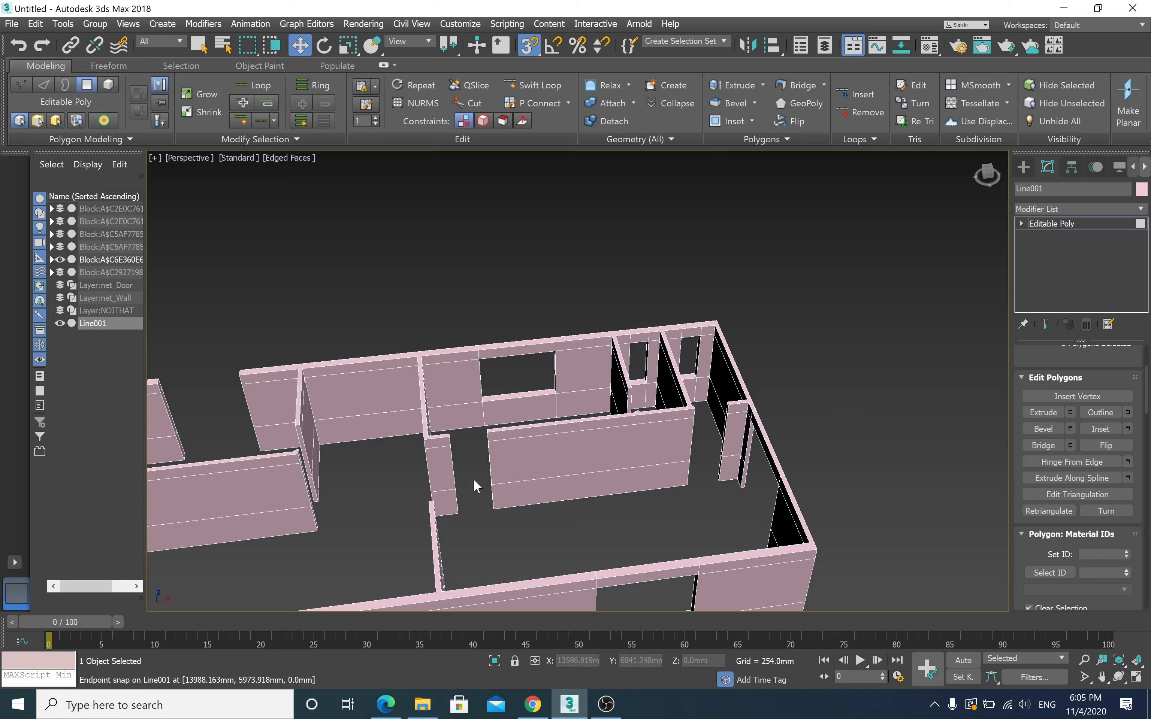
{"action": "middle_click_drag", "start_coordinate": [659, 464], "coordinate": [681, 481], "text": "alt"}
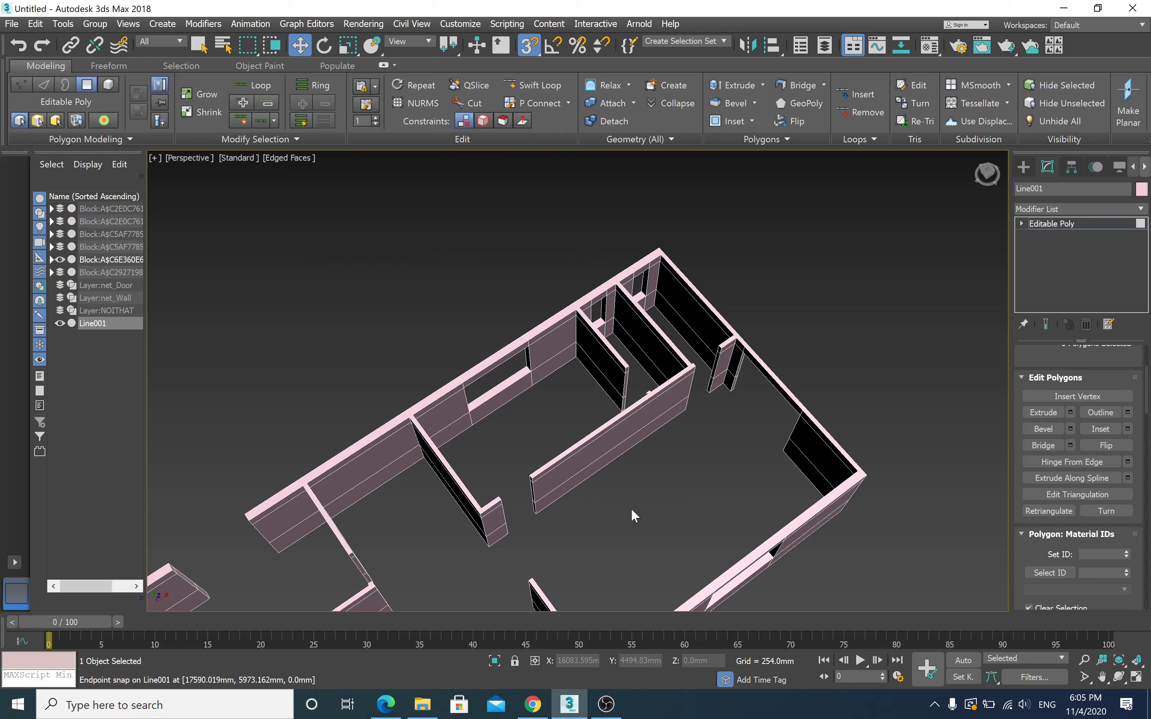
{"action": "scroll", "coordinate": [633, 510], "scroll_direction": "down", "scroll_amount": 3}
{"action": "scroll", "coordinate": [632, 509], "scroll_direction": "down", "scroll_amount": 3}
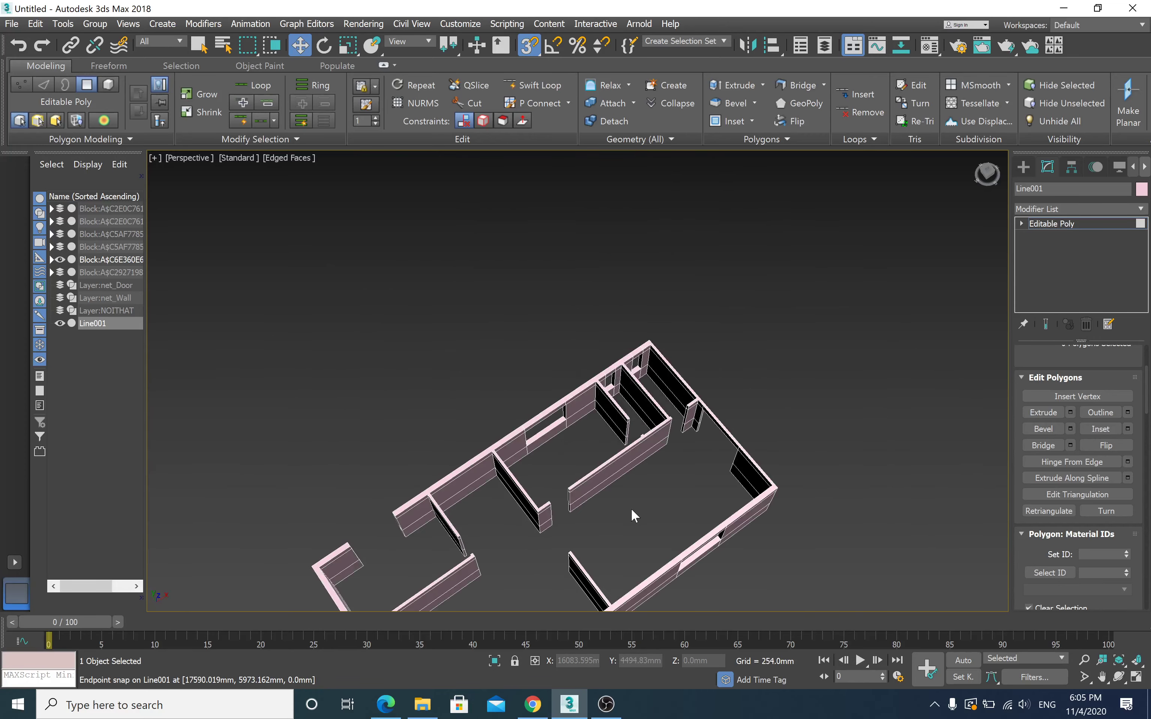
{"action": "mouse_move", "coordinate": [632, 510]}
{"action": "middle_mouse_down", "text": "alt"}
{"action": "mouse_move", "coordinate": [663, 460]}
{"action": "mouse_move", "coordinate": [658, 481]}
{"action": "mouse_move", "coordinate": [659, 424]}
{"action": "mouse_move", "coordinate": [678, 430]}
{"action": "middle_mouse_up", "text": "alt"}
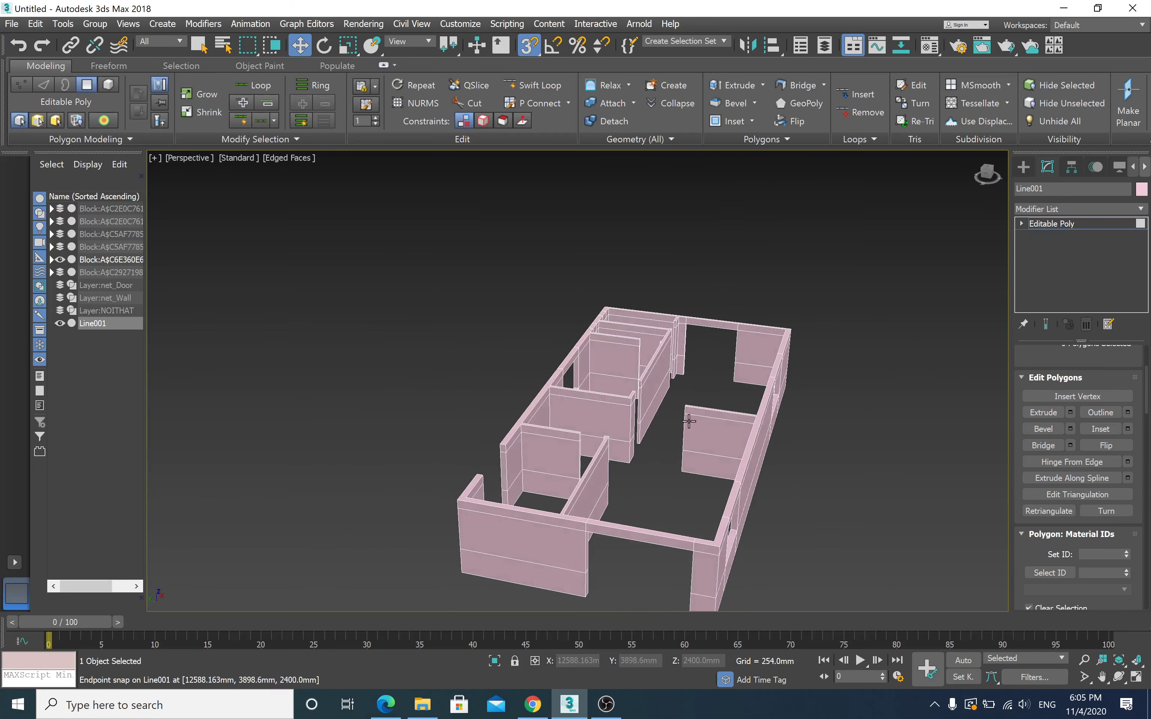
{"action": "mouse_move", "coordinate": [688, 422]}
{"action": "middle_mouse_down", "text": "alt"}
{"action": "mouse_move", "coordinate": [651, 421]}
{"action": "mouse_move", "coordinate": [762, 307]}
{"action": "mouse_move", "coordinate": [623, 403]}
{"action": "middle_mouse_up", "text": "alt"}
{"action": "scroll", "coordinate": [651, 422], "scroll_direction": "up", "scroll_amount": 3}
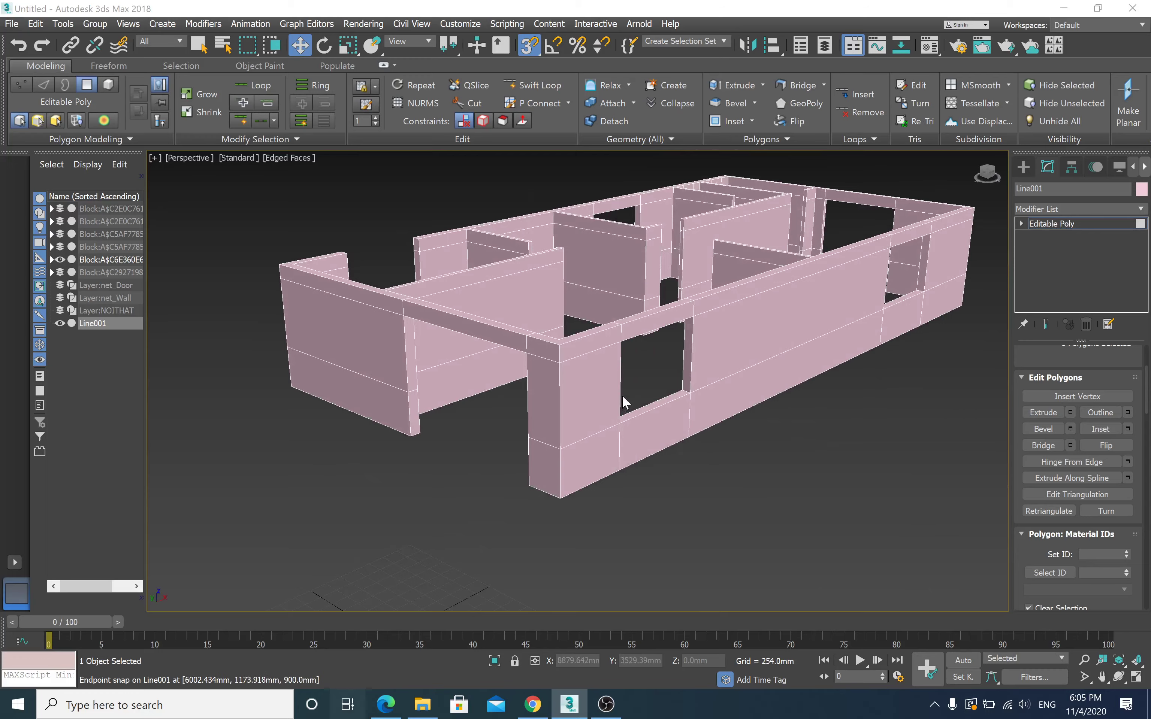
{"action": "key", "text": "super+Tab"}
Step: In Edge, scroll LAB 1.pdf to section 4 on creating a Pivot entrance door
{"action": "left_click", "coordinate": [433, 181]}
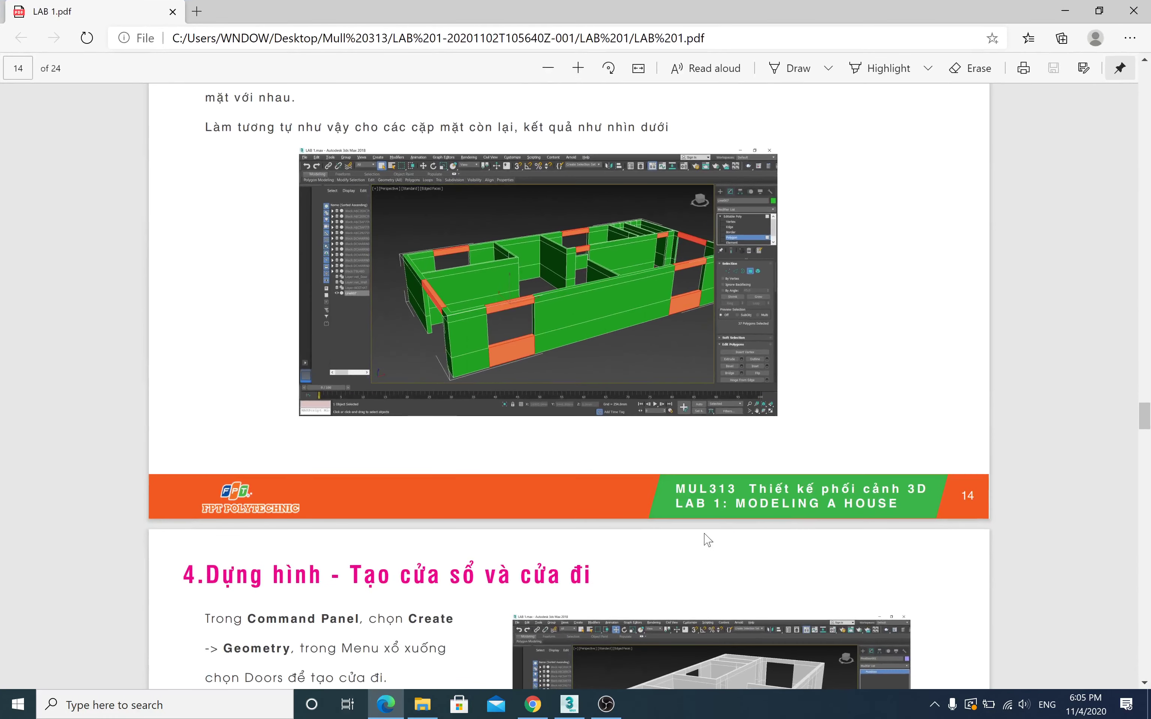
{"action": "scroll", "coordinate": [696, 564], "scroll_direction": "down", "scroll_amount": 3}
{"action": "scroll", "coordinate": [692, 562], "scroll_direction": "down", "scroll_amount": 4}
{"action": "scroll", "coordinate": [692, 560], "scroll_direction": "up", "scroll_amount": 1}
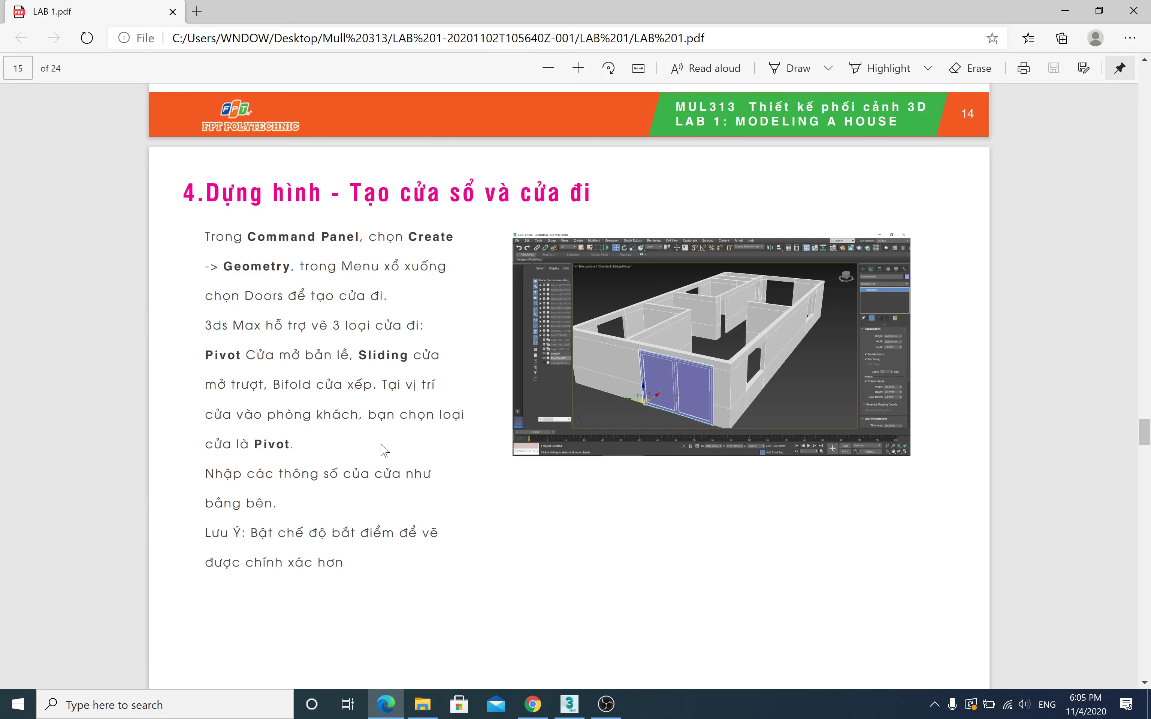
{"action": "scroll", "coordinate": [384, 450], "scroll_direction": "up", "scroll_amount": 3}
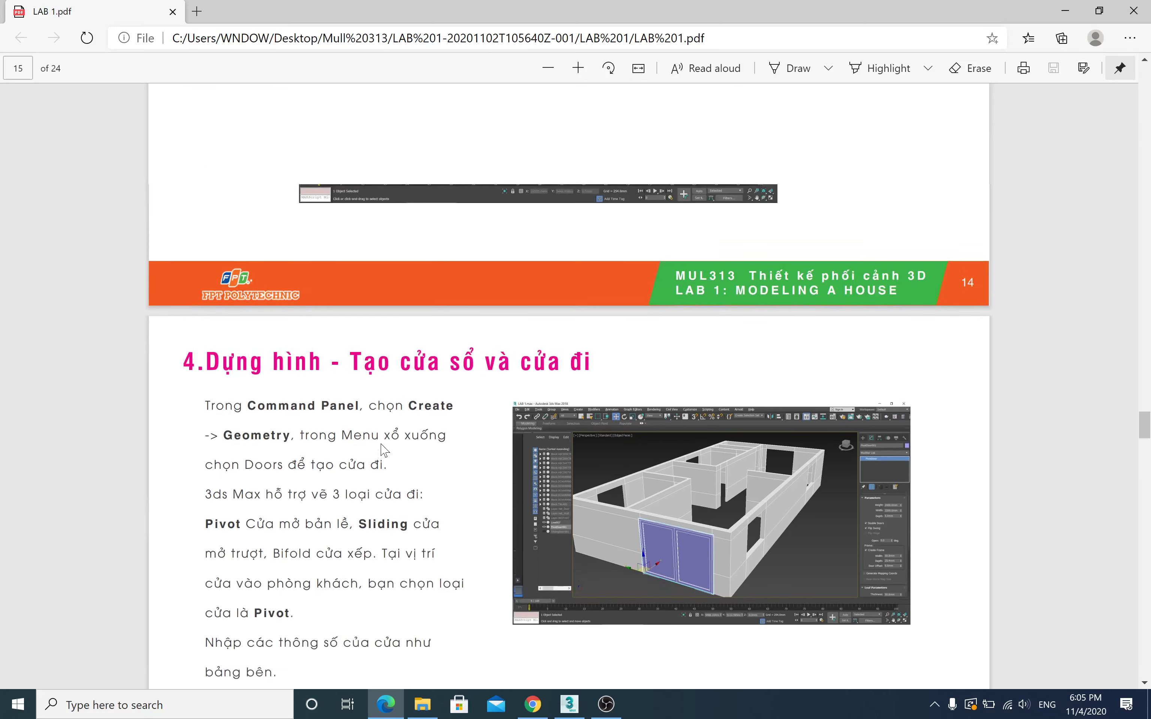
{"action": "scroll", "coordinate": [385, 450], "scroll_direction": "down", "scroll_amount": 3}
{"action": "scroll", "coordinate": [384, 450], "scroll_direction": "down", "scroll_amount": 3}
{"action": "scroll", "coordinate": [384, 449], "scroll_direction": "down", "scroll_amount": 3}
{"action": "scroll", "coordinate": [384, 450], "scroll_direction": "up", "scroll_amount": 2}
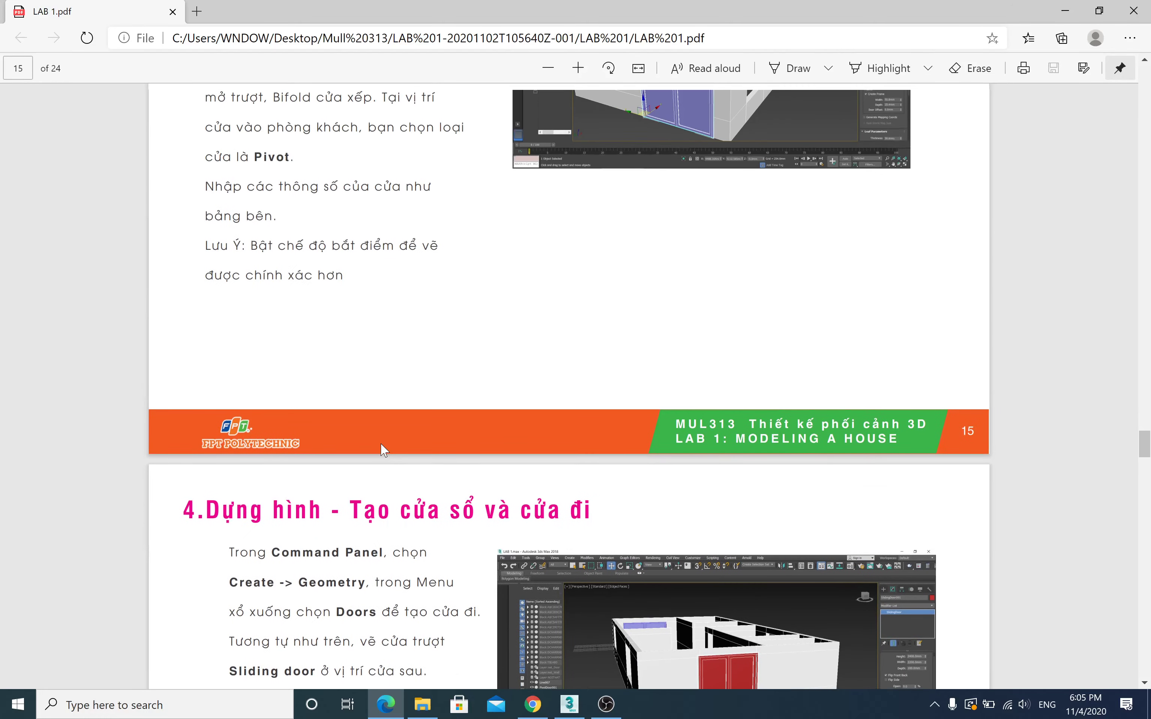
{"action": "scroll", "coordinate": [384, 450], "scroll_direction": "up", "scroll_amount": 5}
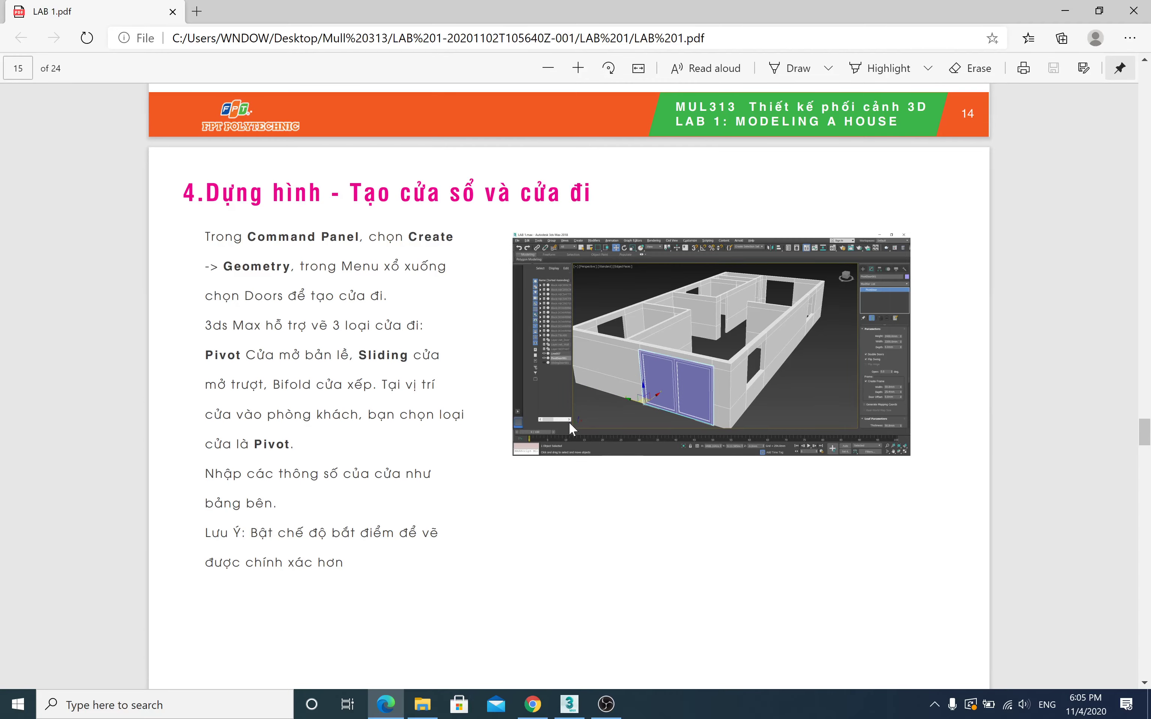
Step: Back in 3ds Max, set the Create panel to Geometry with the Doors category
{"action": "key", "text": "super+Tab"}
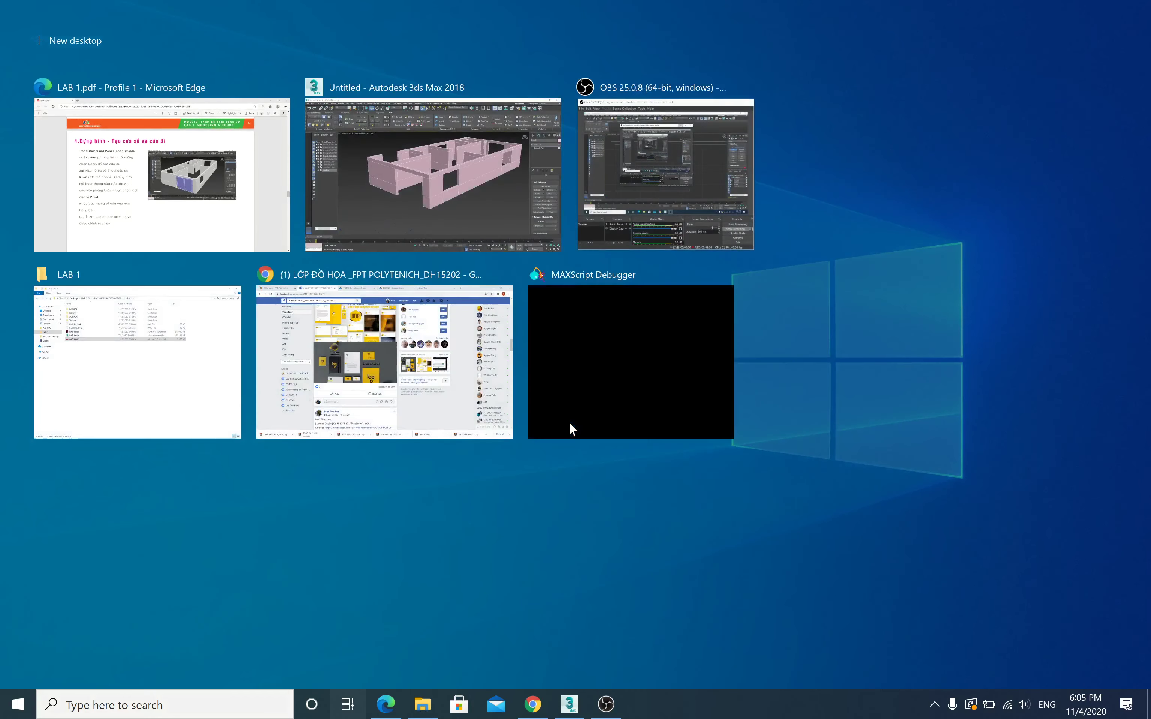
{"action": "left_click", "coordinate": [433, 176]}
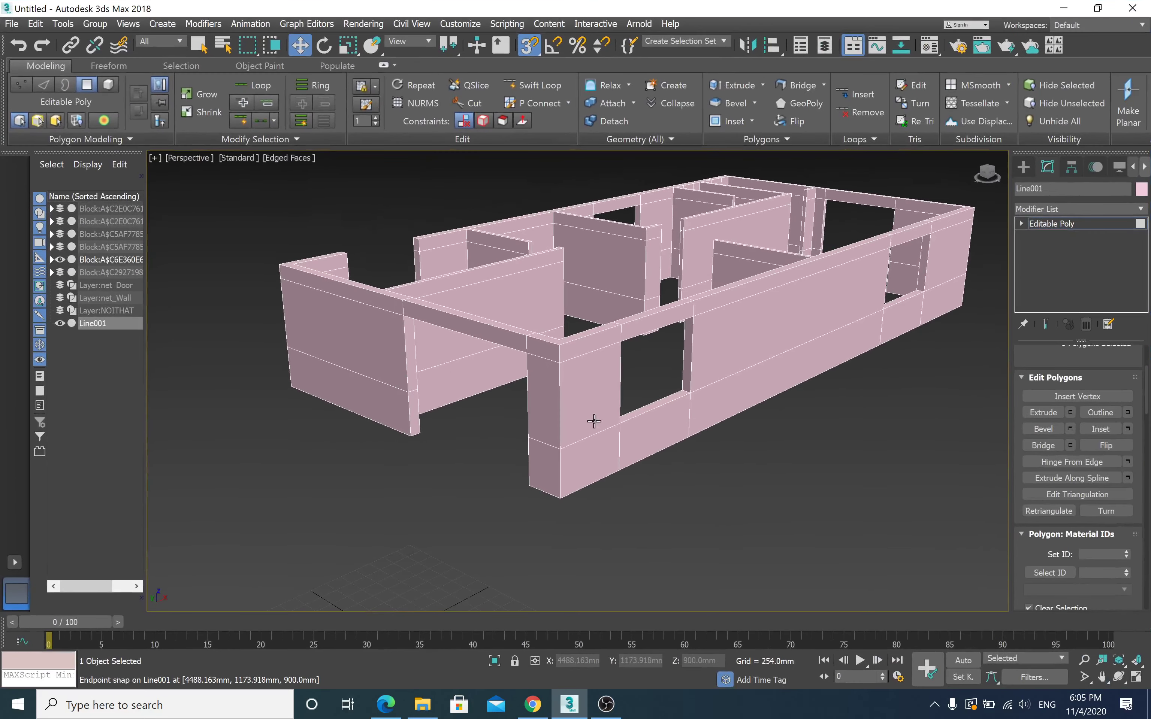
{"action": "left_click", "coordinate": [1023, 168]}
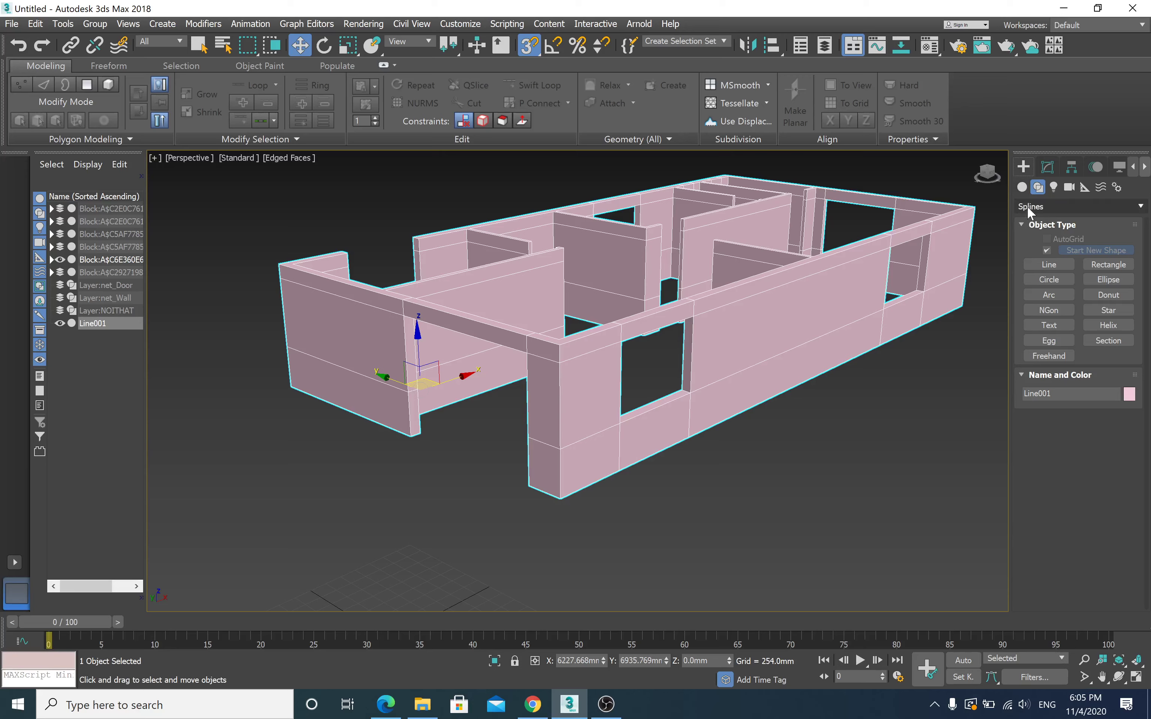
{"action": "left_click", "coordinate": [1022, 188]}
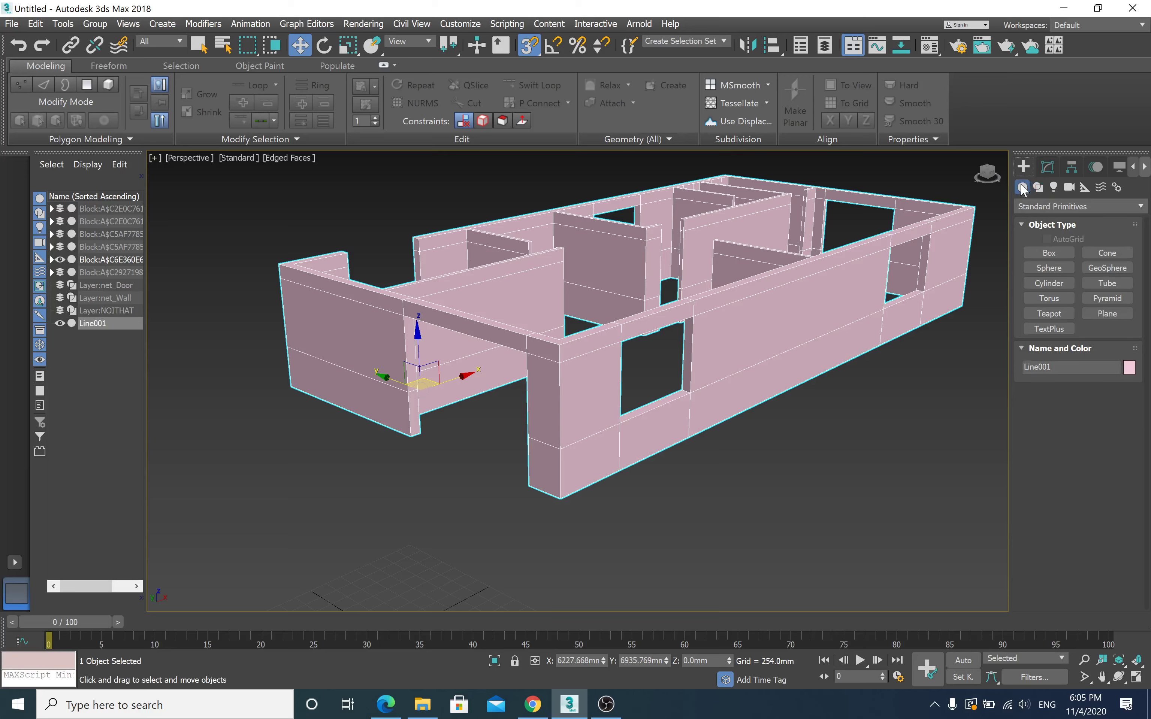
{"action": "left_click", "coordinate": [1041, 205]}
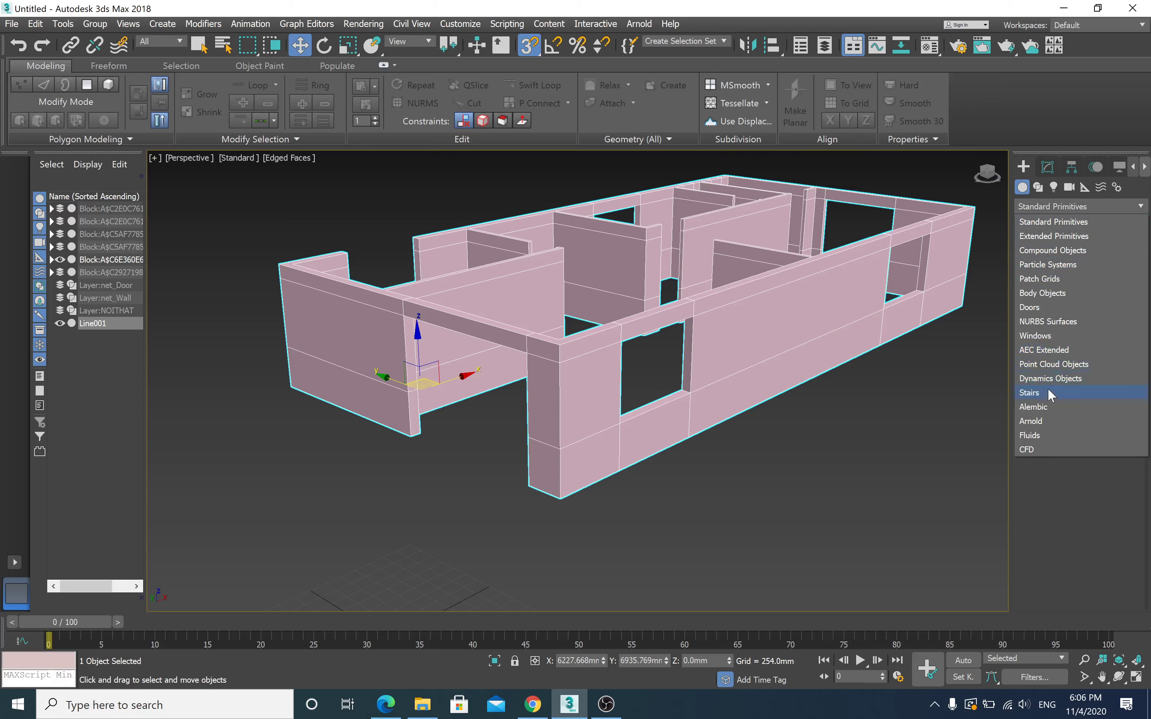
{"action": "left_click", "coordinate": [1038, 308]}
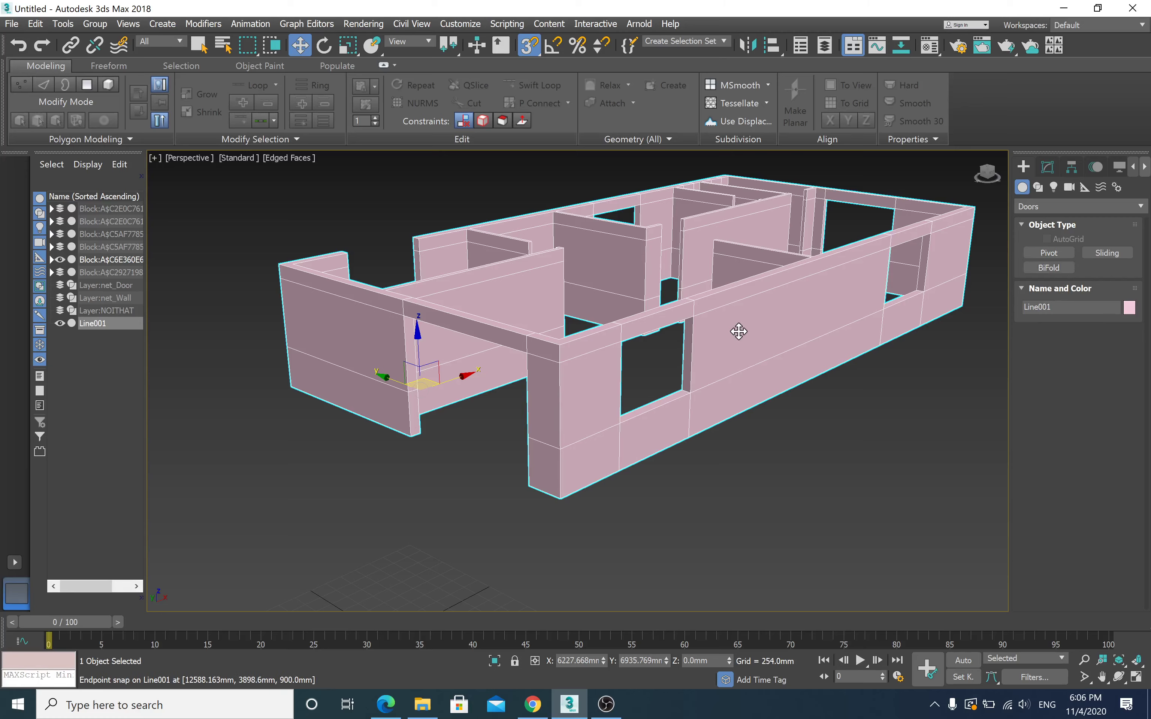
{"action": "middle_click_drag", "start_coordinate": [739, 332], "coordinate": [745, 328], "text": "alt"}
{"action": "scroll", "coordinate": [645, 367], "scroll_direction": "up", "scroll_amount": 2}
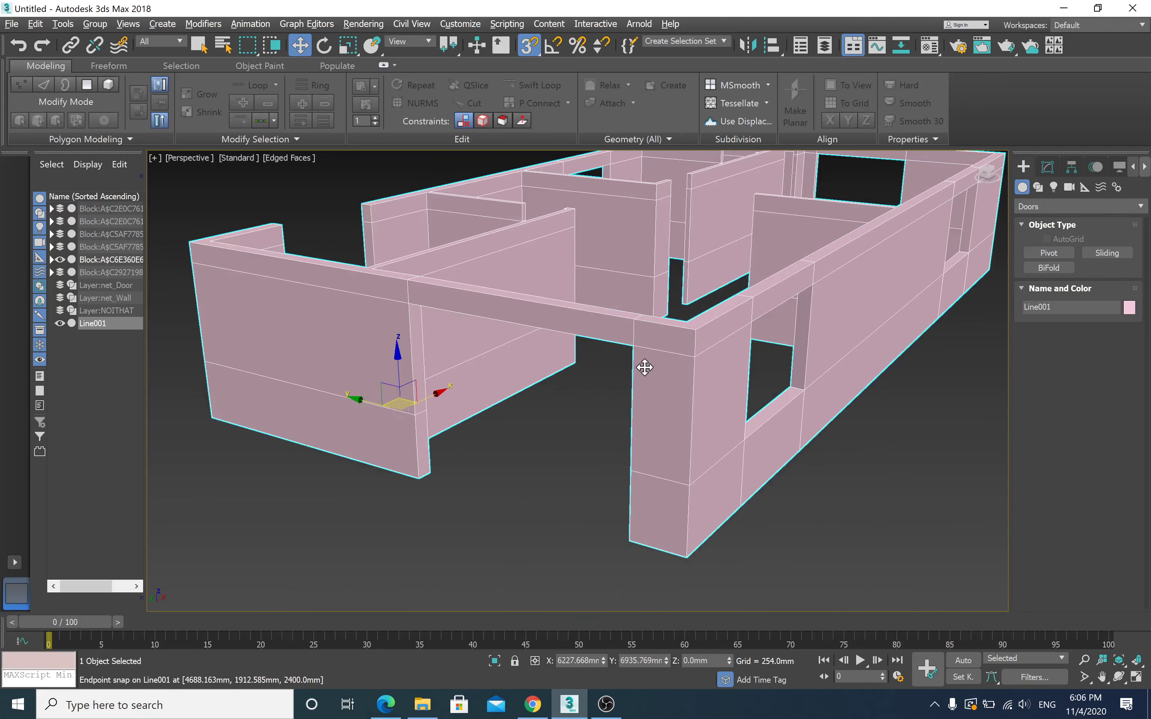
{"action": "middle_click_drag", "start_coordinate": [645, 367], "coordinate": [650, 368], "text": "alt"}
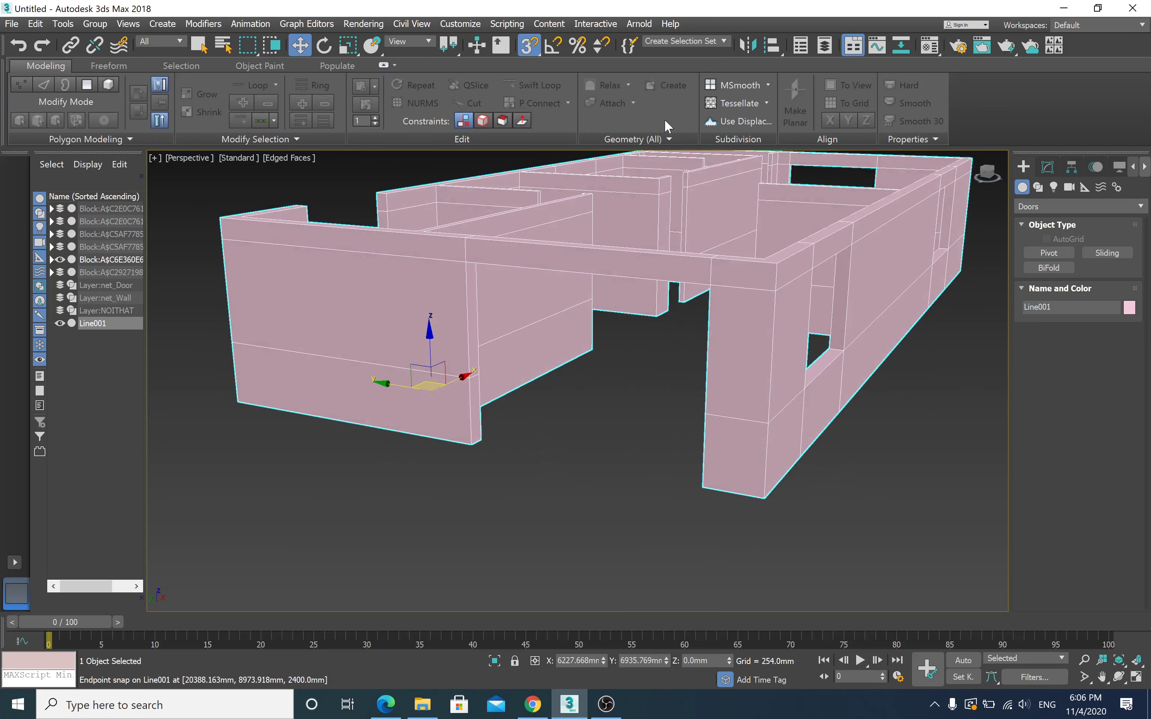
Step: Check the 3D Snap settings, then select the Pivot door type and frame the walls
{"action": "right_click", "coordinate": [527, 43]}
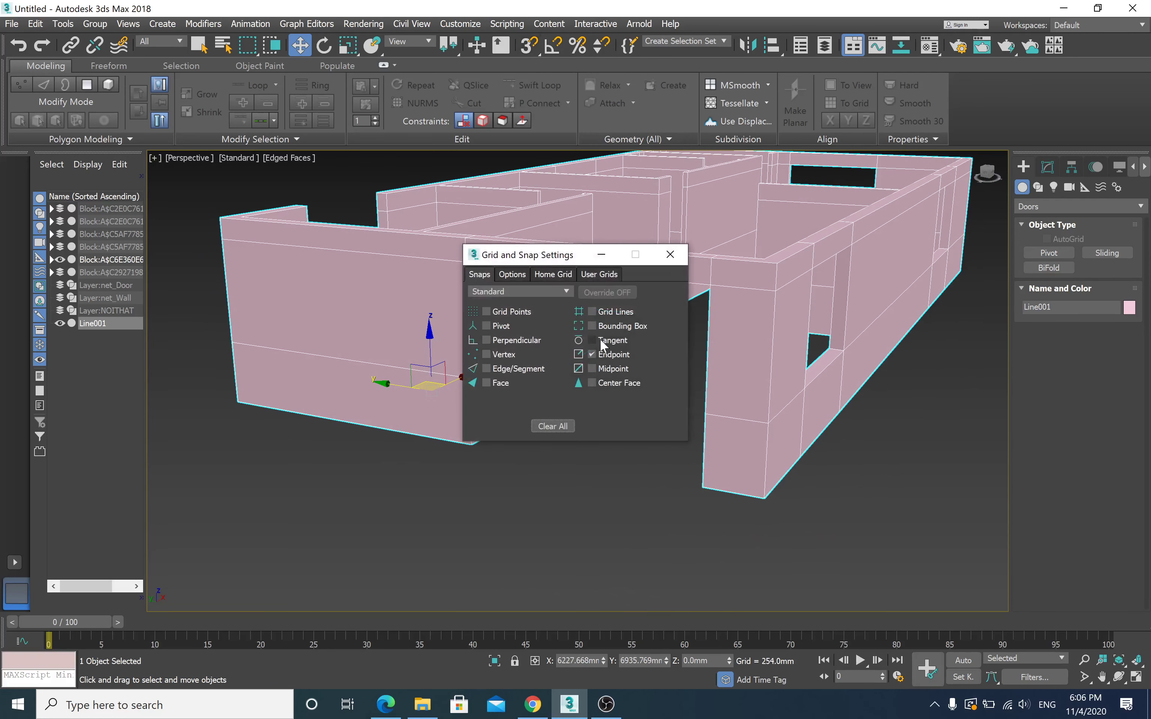
{"action": "left_click", "coordinate": [670, 255]}
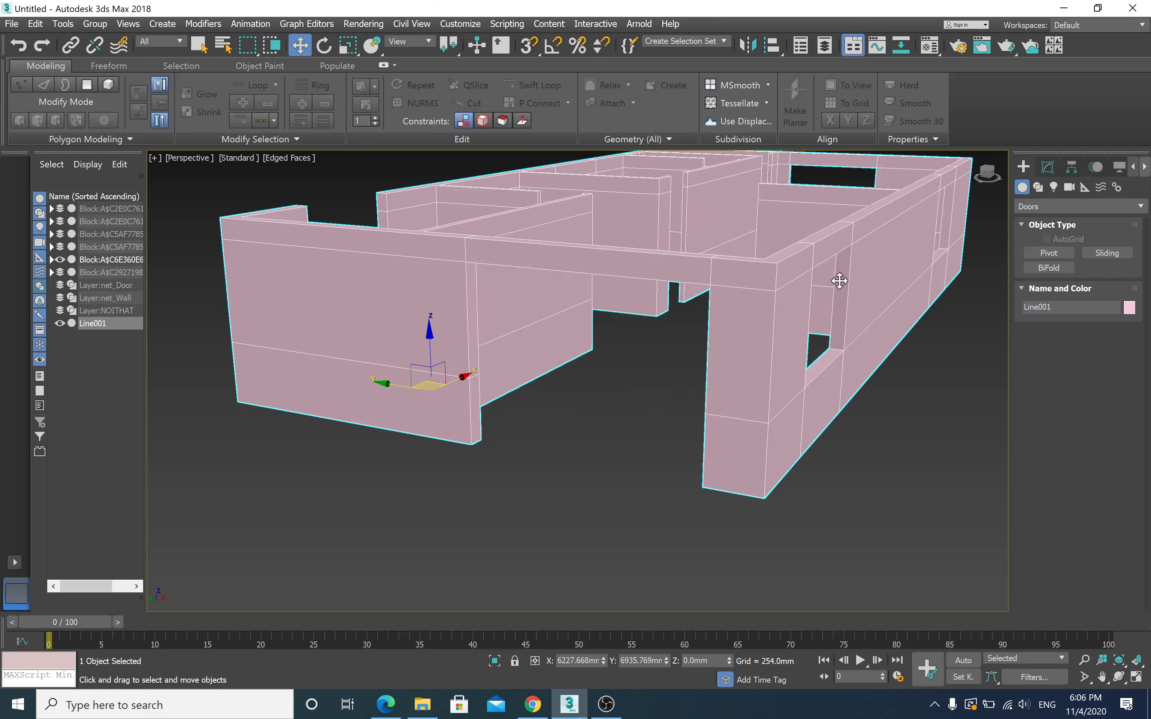
{"action": "left_click", "coordinate": [1049, 253]}
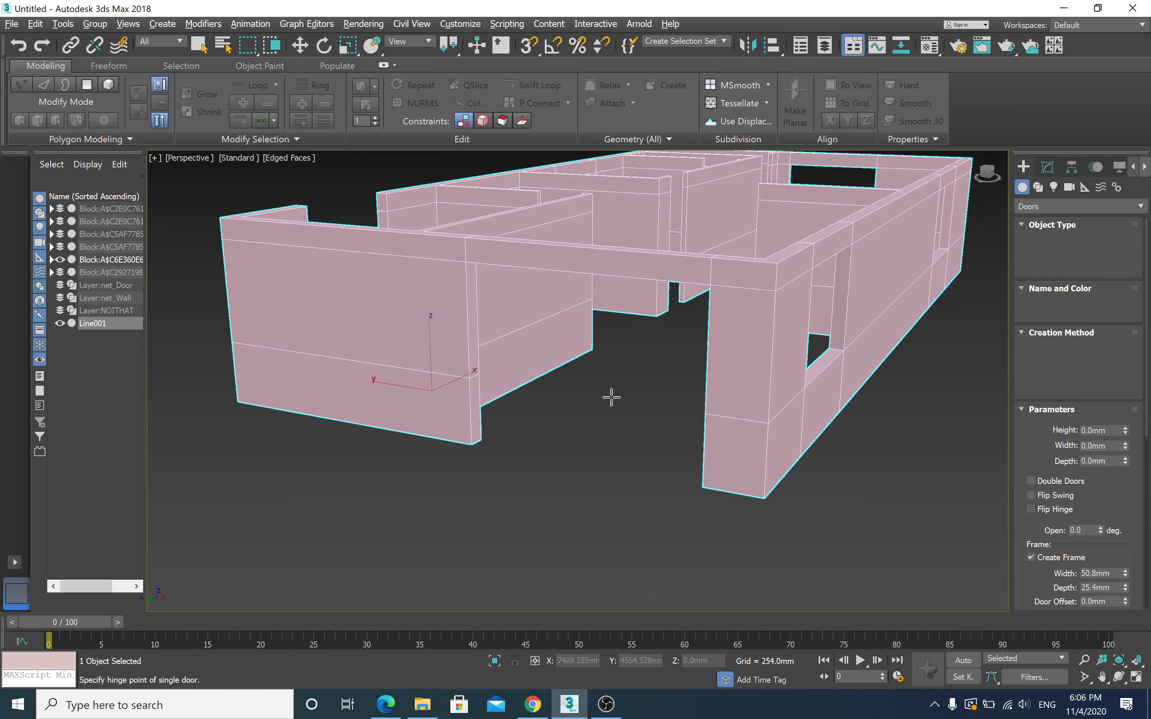
{"action": "middle_click_drag", "start_coordinate": [611, 399], "coordinate": [734, 426], "text": "alt"}
{"action": "scroll", "coordinate": [735, 427], "scroll_direction": "down", "scroll_amount": 2}
{"action": "mouse_move", "coordinate": [711, 367]}
{"action": "middle_mouse_down", "text": "alt"}
{"action": "mouse_move", "coordinate": [621, 429]}
{"action": "mouse_move", "coordinate": [632, 433]}
{"action": "middle_mouse_up", "text": "alt"}
{"action": "scroll", "coordinate": [621, 429], "scroll_direction": "up", "scroll_amount": 3}
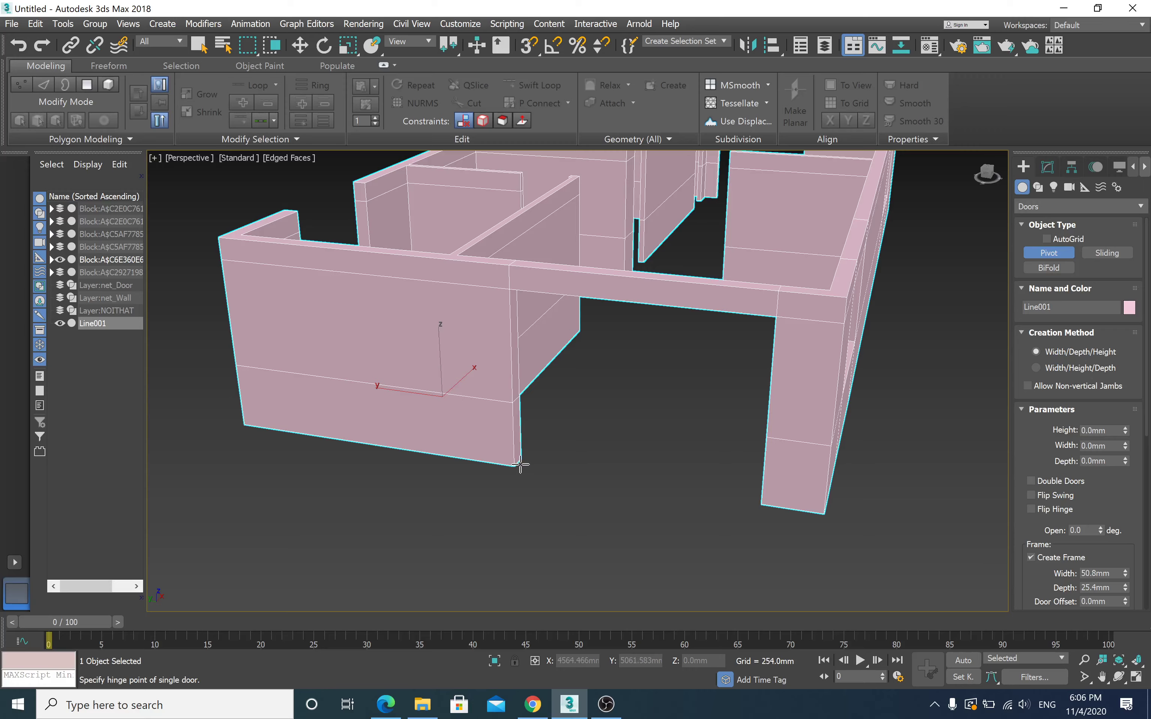
{"action": "scroll", "coordinate": [520, 465], "scroll_direction": "down", "scroll_amount": 2}
{"action": "scroll", "coordinate": [468, 419], "scroll_direction": "up", "scroll_amount": 2}
Step: Start a pivot door across the front wall opening, then cancel the misplaced attempt
{"action": "scroll", "coordinate": [401, 425], "scroll_direction": "up", "scroll_amount": 3}
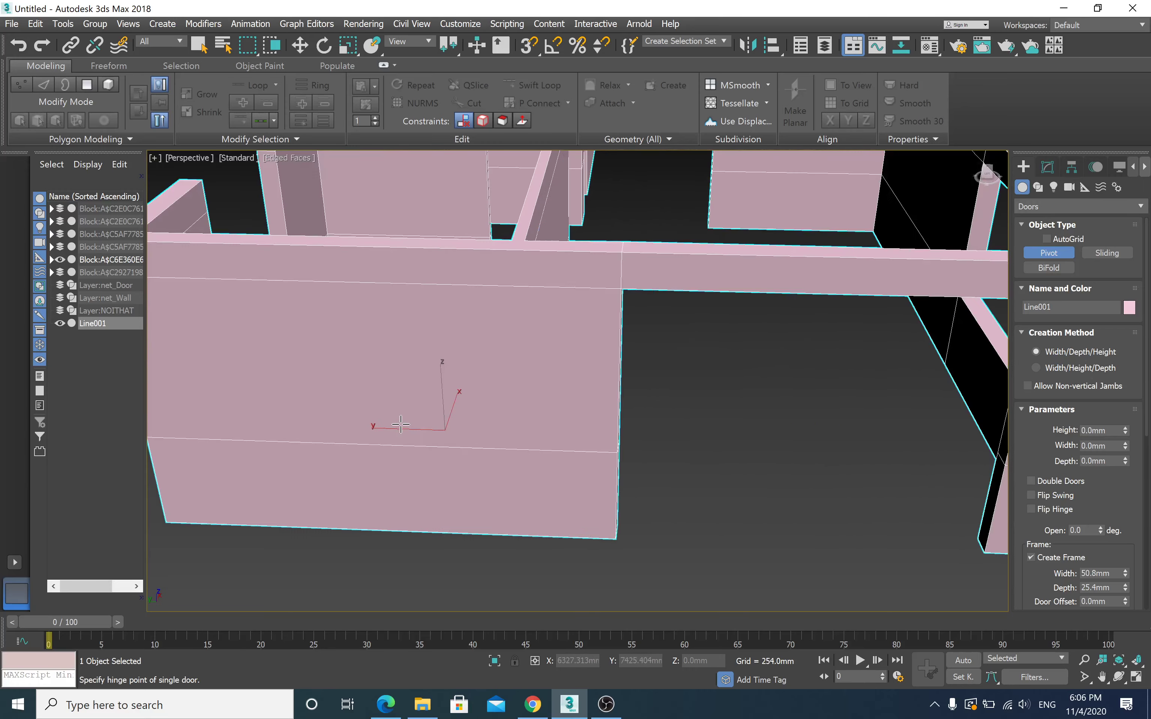
{"action": "scroll", "coordinate": [609, 475], "scroll_direction": "down", "scroll_amount": 2}
{"action": "scroll", "coordinate": [586, 466], "scroll_direction": "down", "scroll_amount": 2}
{"action": "scroll", "coordinate": [545, 478], "scroll_direction": "down", "scroll_amount": 1}
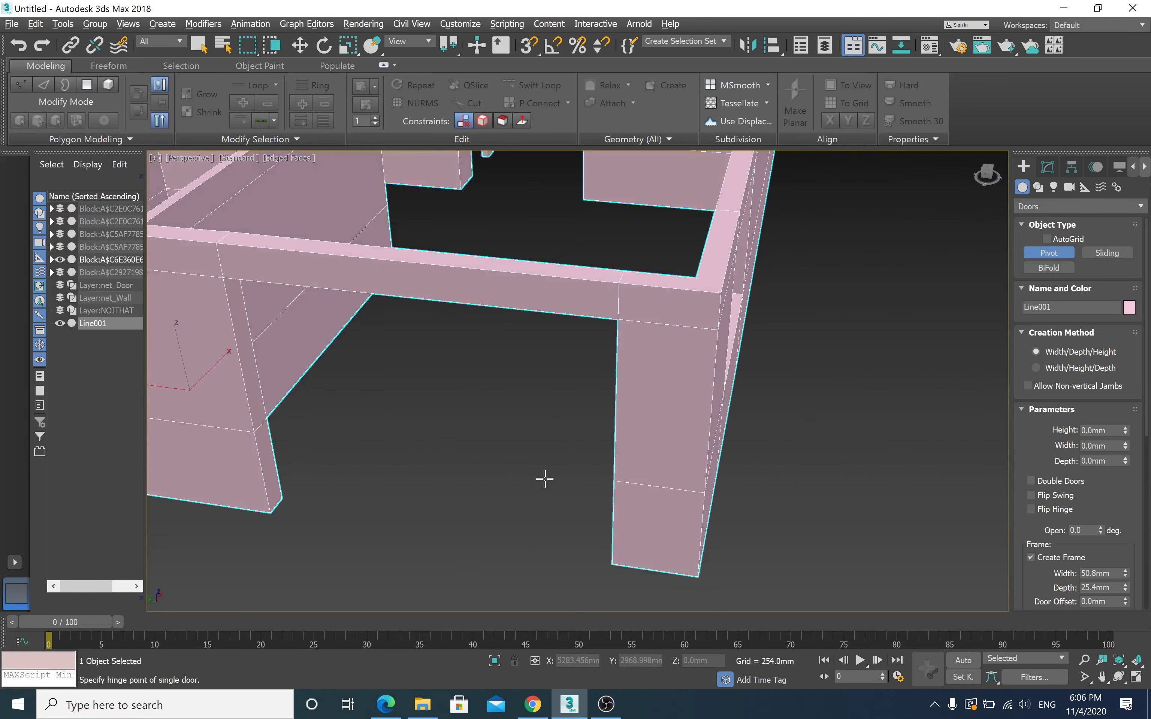
{"action": "scroll", "coordinate": [553, 478], "scroll_direction": "up", "scroll_amount": 1}
{"action": "middle_click_drag", "start_coordinate": [553, 477], "coordinate": [583, 471]}
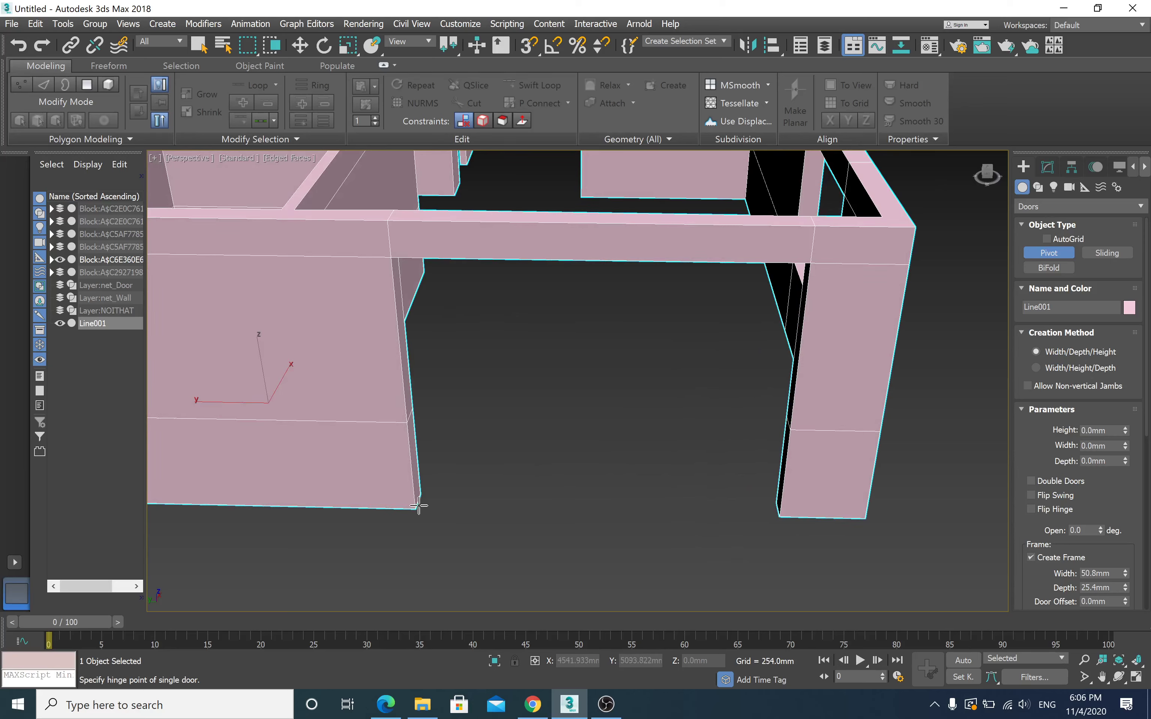
{"action": "left_click_drag", "start_coordinate": [416, 508], "coordinate": [775, 513]}
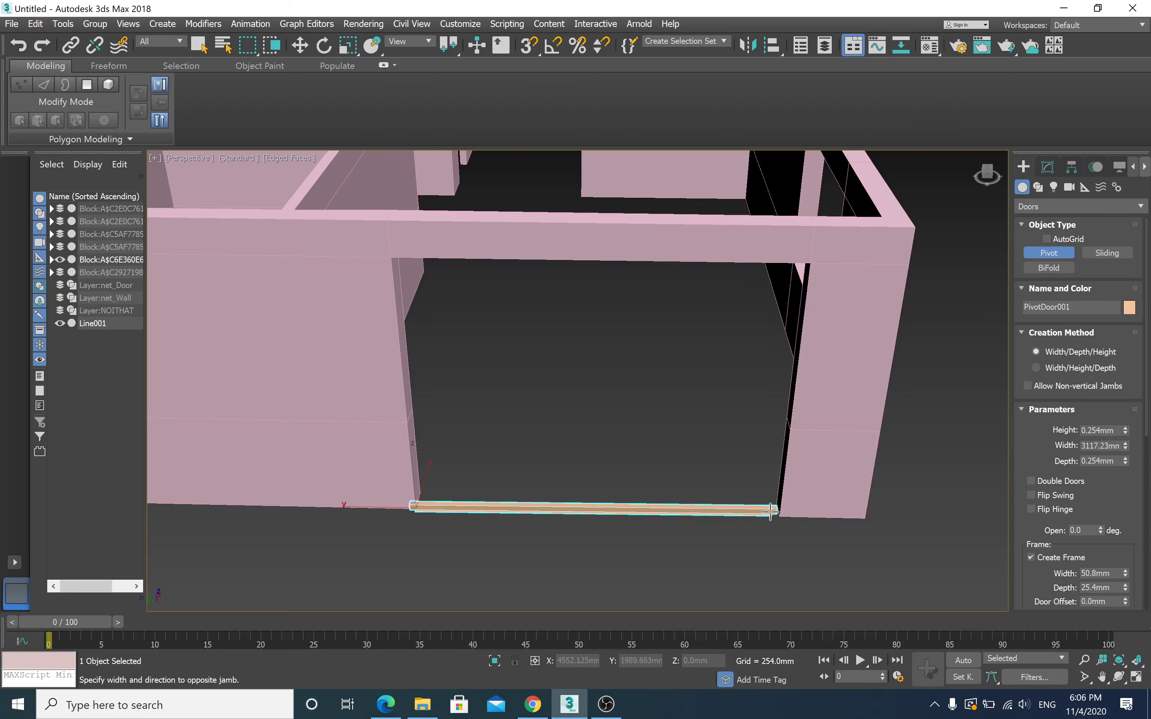
{"action": "left_click_drag", "start_coordinate": [775, 514], "coordinate": [773, 514]}
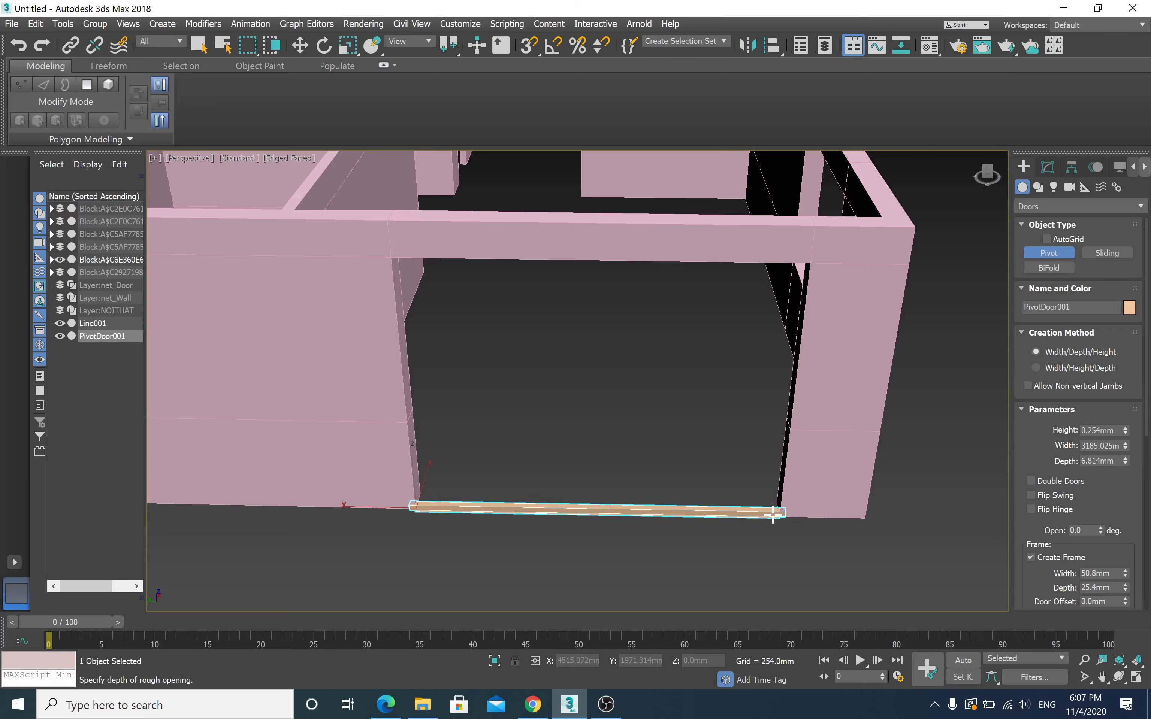
{"action": "right_click", "coordinate": [773, 513]}
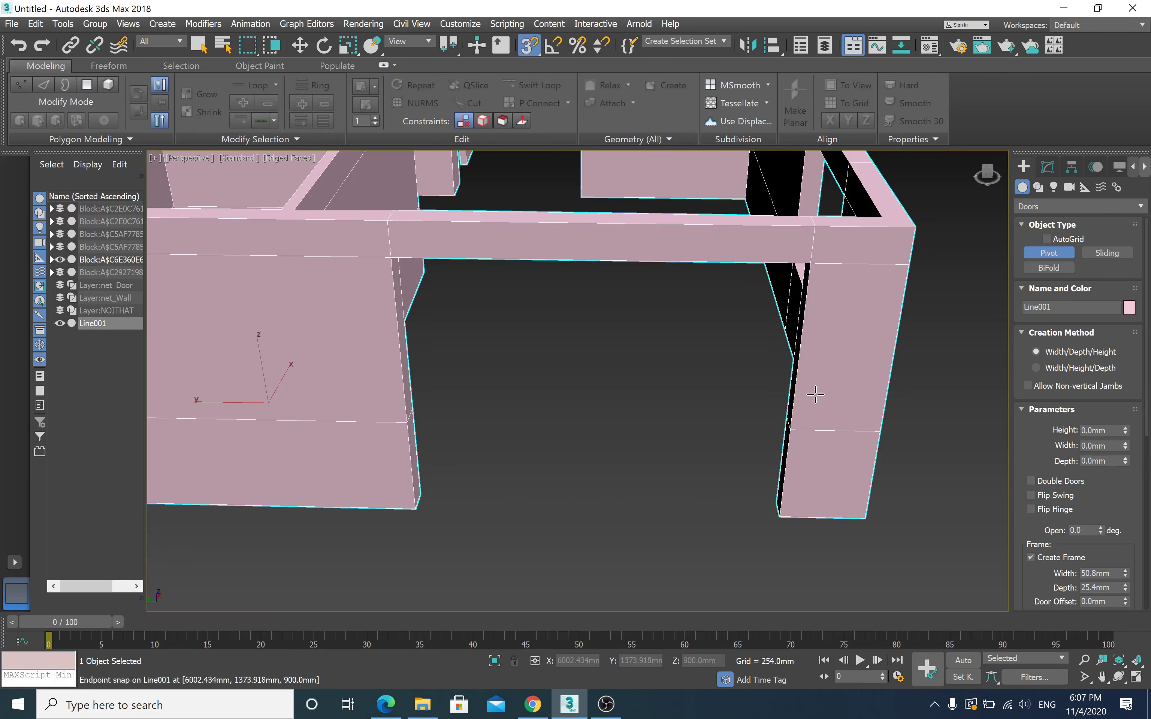
Step: Place the pivot door 3200mm wide, 200mm deep and 2400mm high between the opening's jambs
{"action": "left_click_drag", "start_coordinate": [417, 513], "coordinate": [782, 513]}
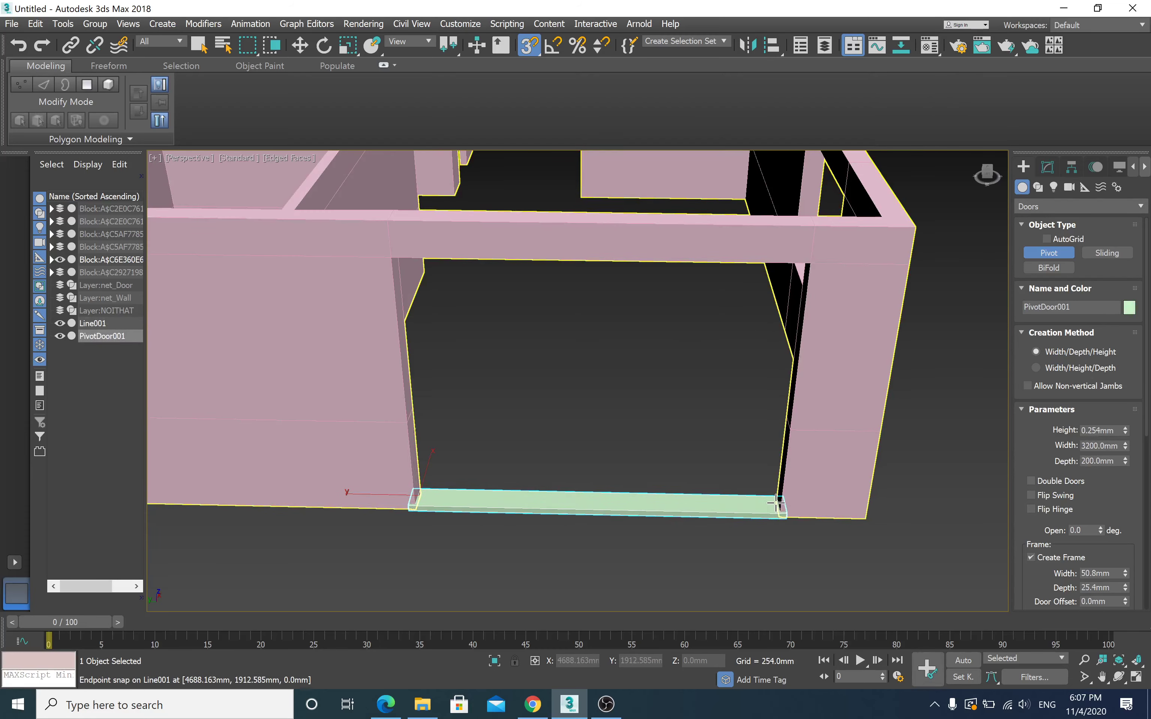
{"action": "left_click", "coordinate": [778, 505]}
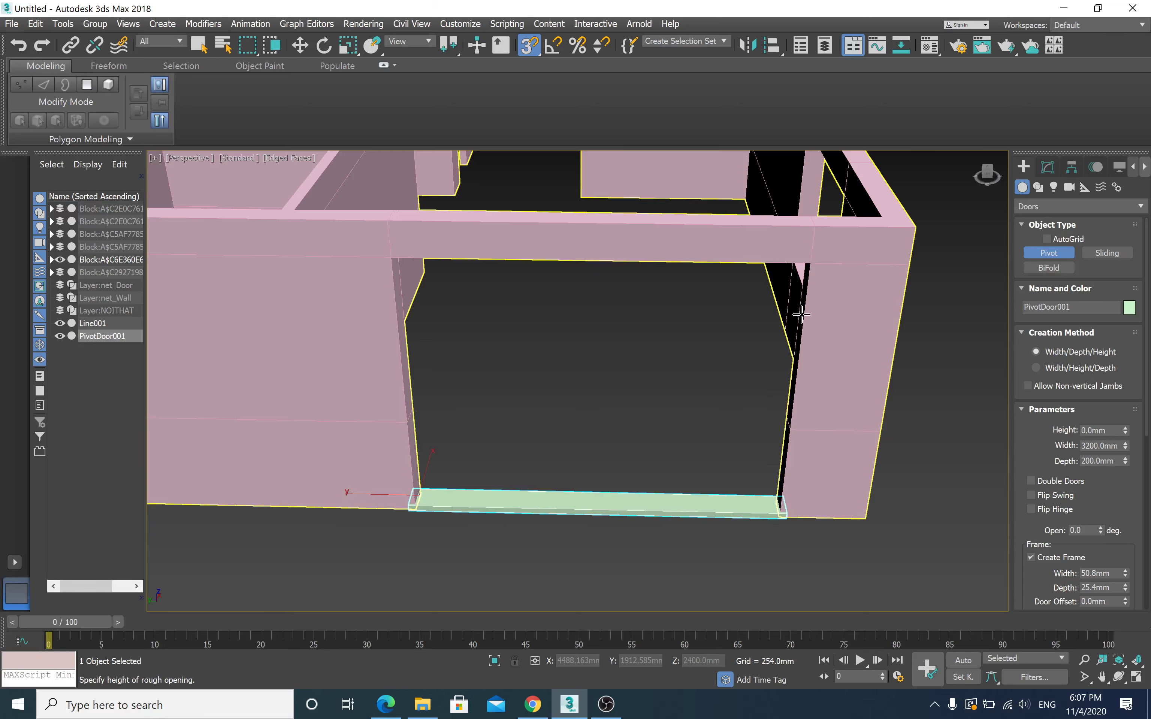
{"action": "left_click", "coordinate": [808, 261]}
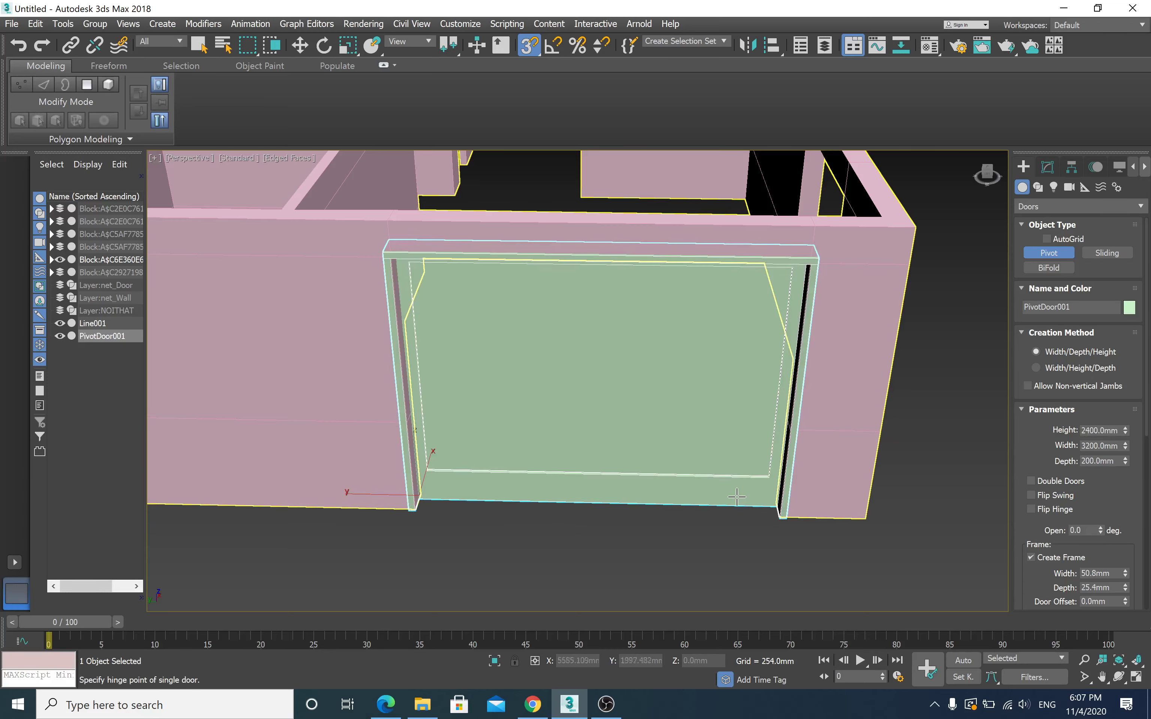
{"action": "scroll", "coordinate": [716, 416], "scroll_direction": "down", "scroll_amount": 2}
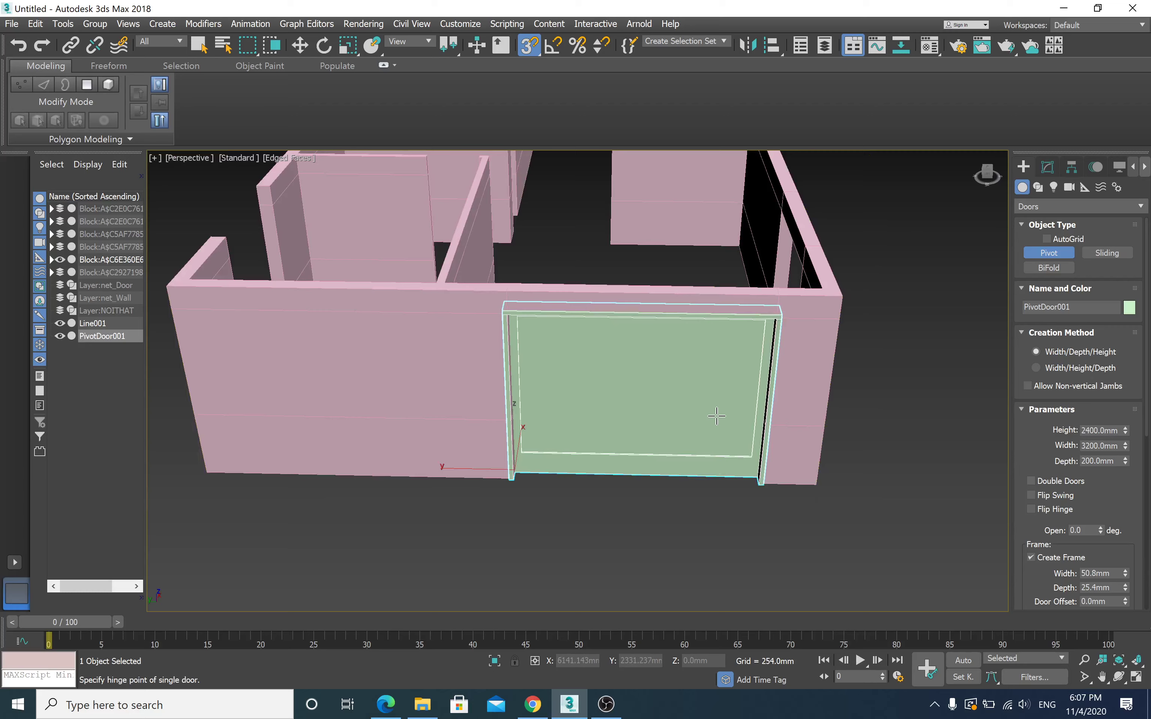
{"action": "middle_click_drag", "start_coordinate": [715, 403], "coordinate": [711, 410], "text": "alt"}
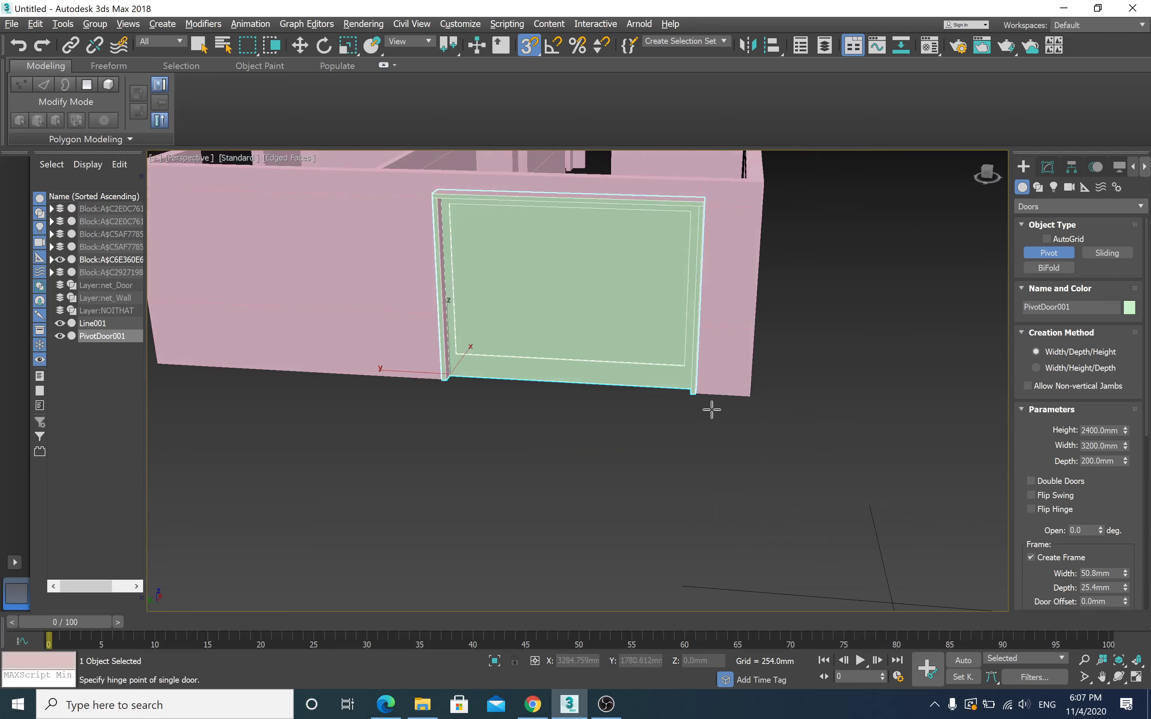
Step: In Modify, make PivotDoor001 a double door with leaves opened 51 degrees
{"action": "left_click", "coordinate": [300, 46]}
{"action": "left_click", "coordinate": [1047, 167]}
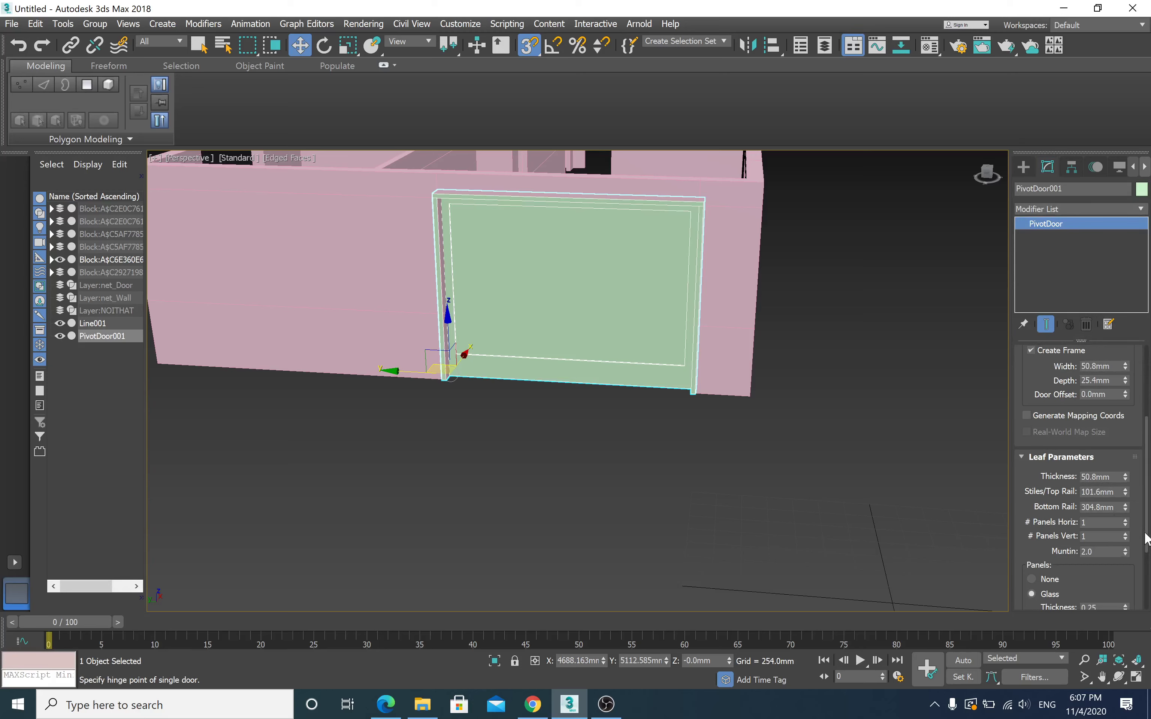
{"action": "left_click_drag", "start_coordinate": [1146, 538], "coordinate": [1136, 597]}
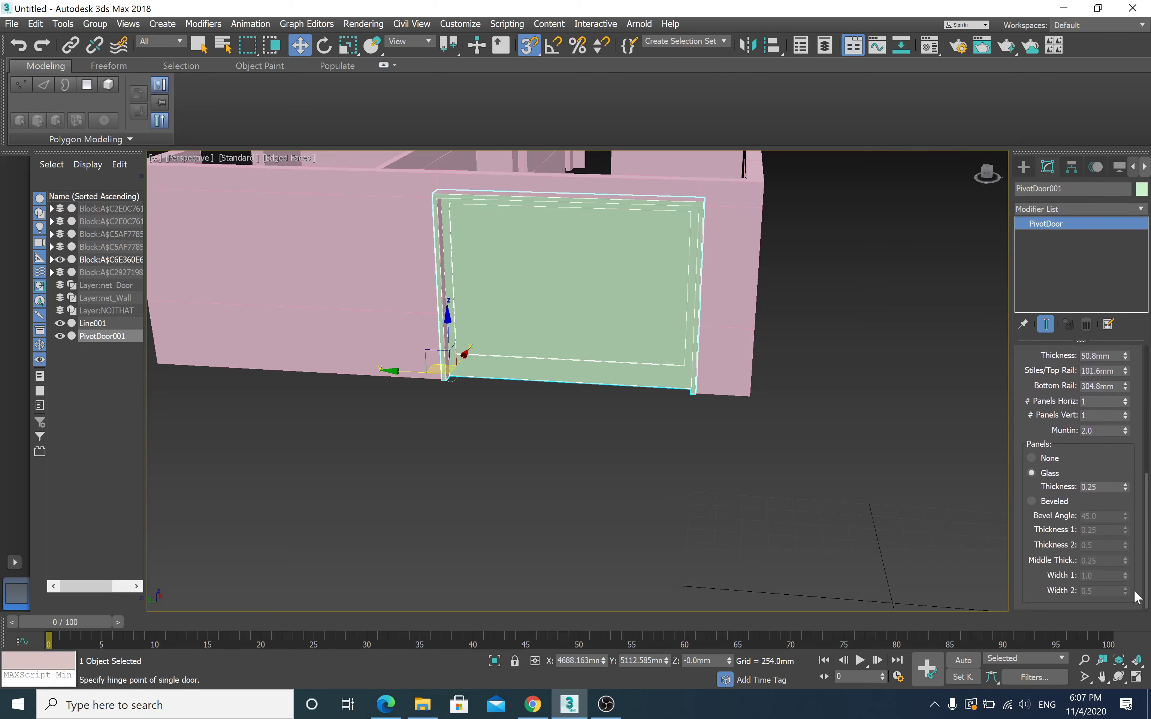
{"action": "mouse_move", "coordinate": [1135, 606]}
{"action": "left_mouse_down"}
{"action": "mouse_move", "coordinate": [1138, 467]}
{"action": "mouse_move", "coordinate": [1112, 401]}
{"action": "mouse_move", "coordinate": [1122, 422]}
{"action": "left_mouse_up"}
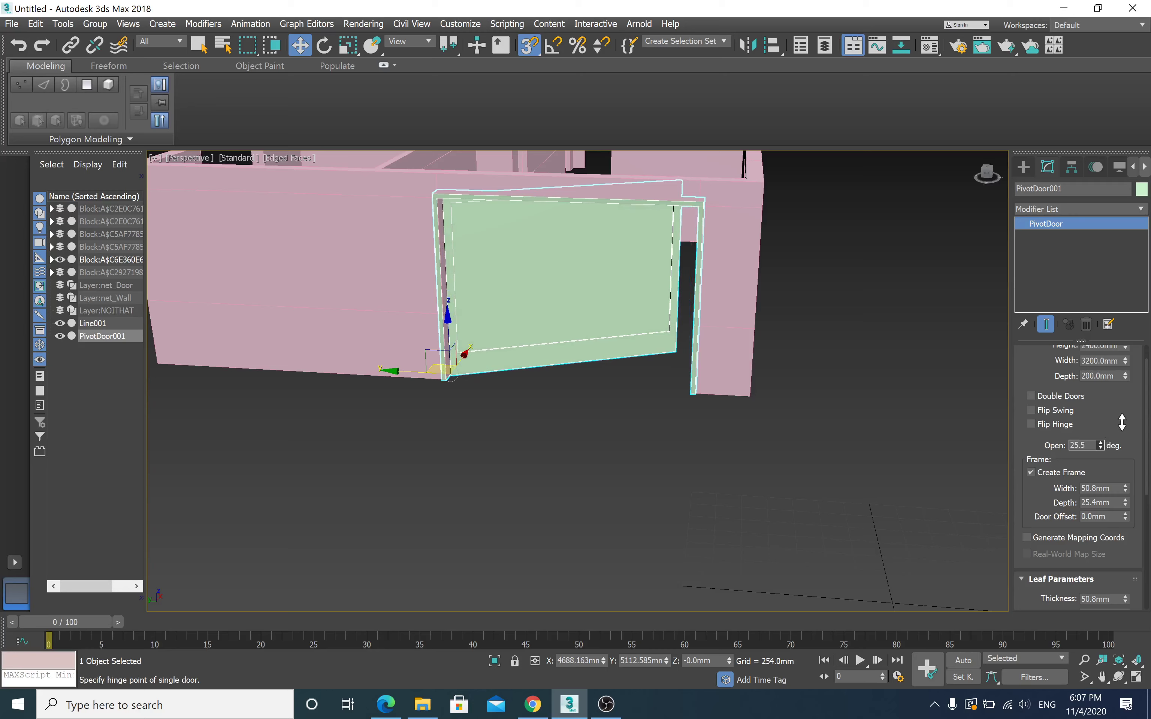
{"action": "left_click", "coordinate": [1031, 395]}
{"action": "mouse_move", "coordinate": [1100, 446]}
{"action": "left_mouse_down"}
{"action": "mouse_move", "coordinate": [1119, 420]}
{"action": "mouse_move", "coordinate": [1123, 433]}
{"action": "mouse_move", "coordinate": [1134, 425]}
{"action": "left_mouse_up"}
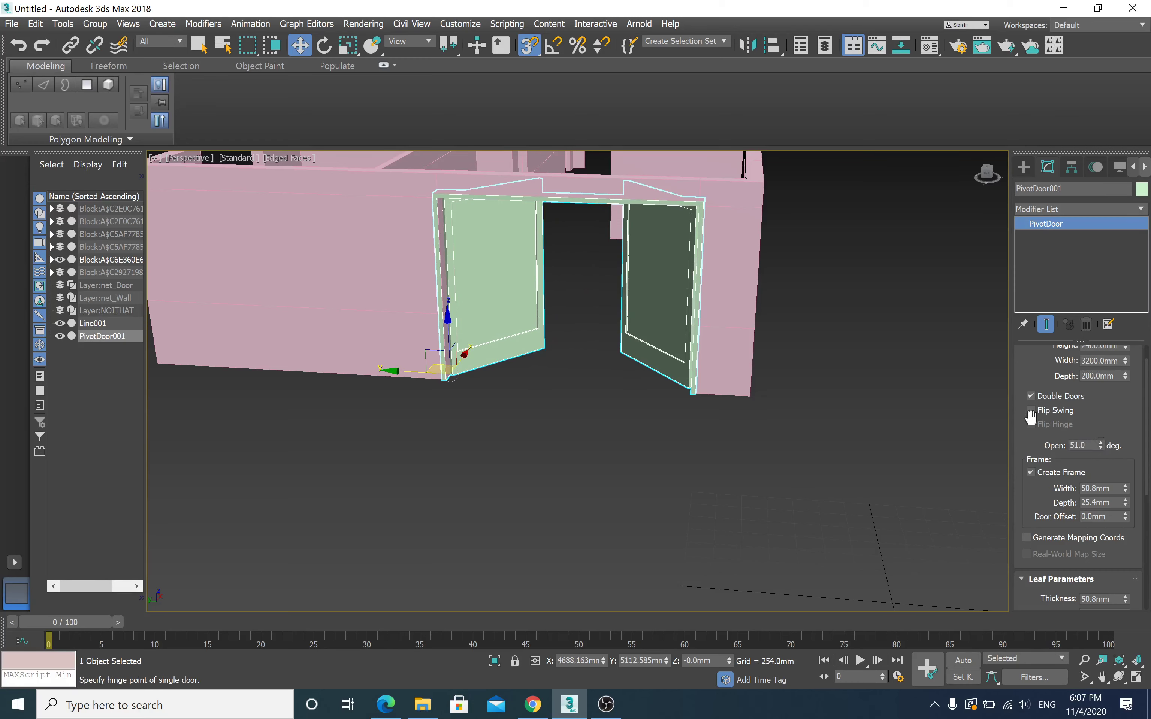
Step: Turn on Flip Swing for the double doors and test the Open angle up to 180 degrees
{"action": "left_click", "coordinate": [1031, 410]}
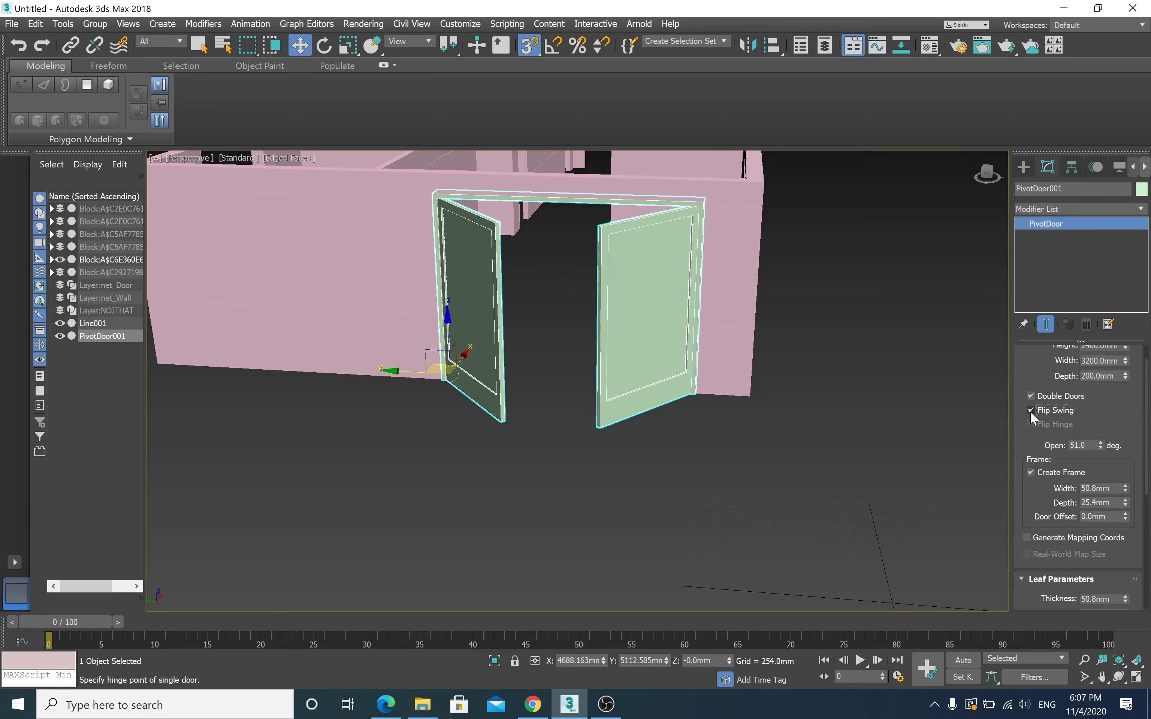
{"action": "mouse_move", "coordinate": [1101, 448]}
{"action": "left_mouse_down"}
{"action": "mouse_move", "coordinate": [1081, 422]}
{"action": "mouse_move", "coordinate": [1134, 325]}
{"action": "mouse_move", "coordinate": [1108, 327]}
{"action": "left_mouse_up"}
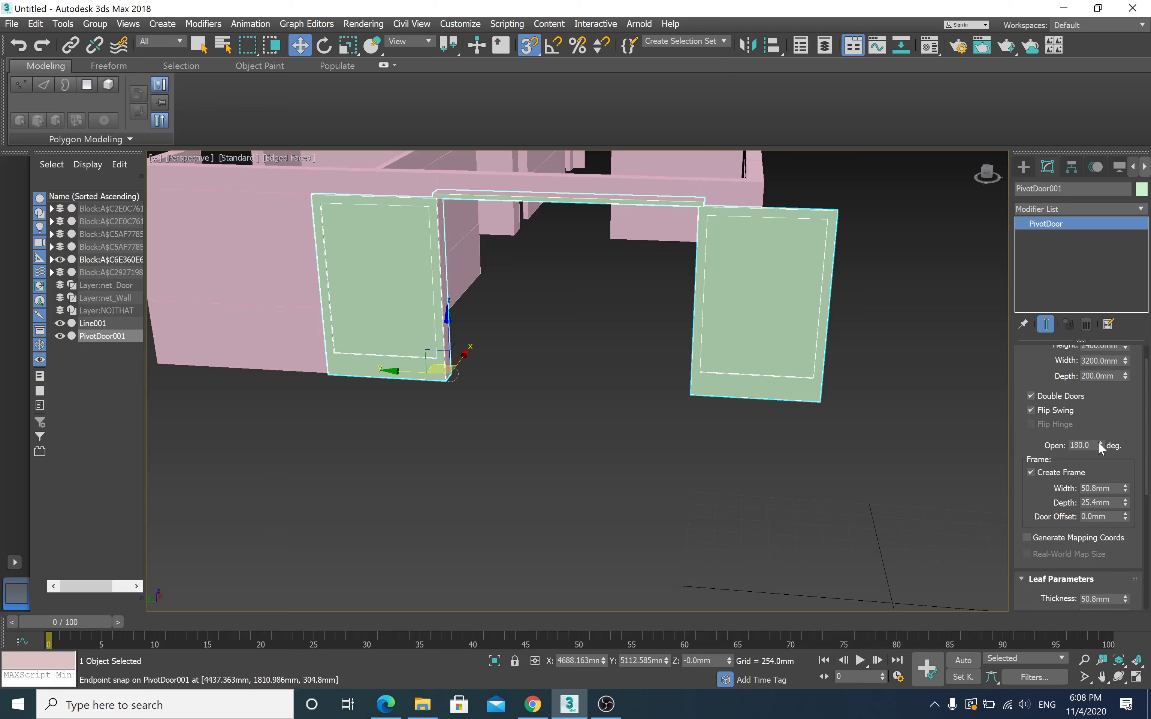
{"action": "mouse_move", "coordinate": [1100, 446]}
{"action": "left_mouse_down"}
{"action": "mouse_move", "coordinate": [1070, 508]}
{"action": "mouse_move", "coordinate": [1116, 420]}
{"action": "left_mouse_up"}
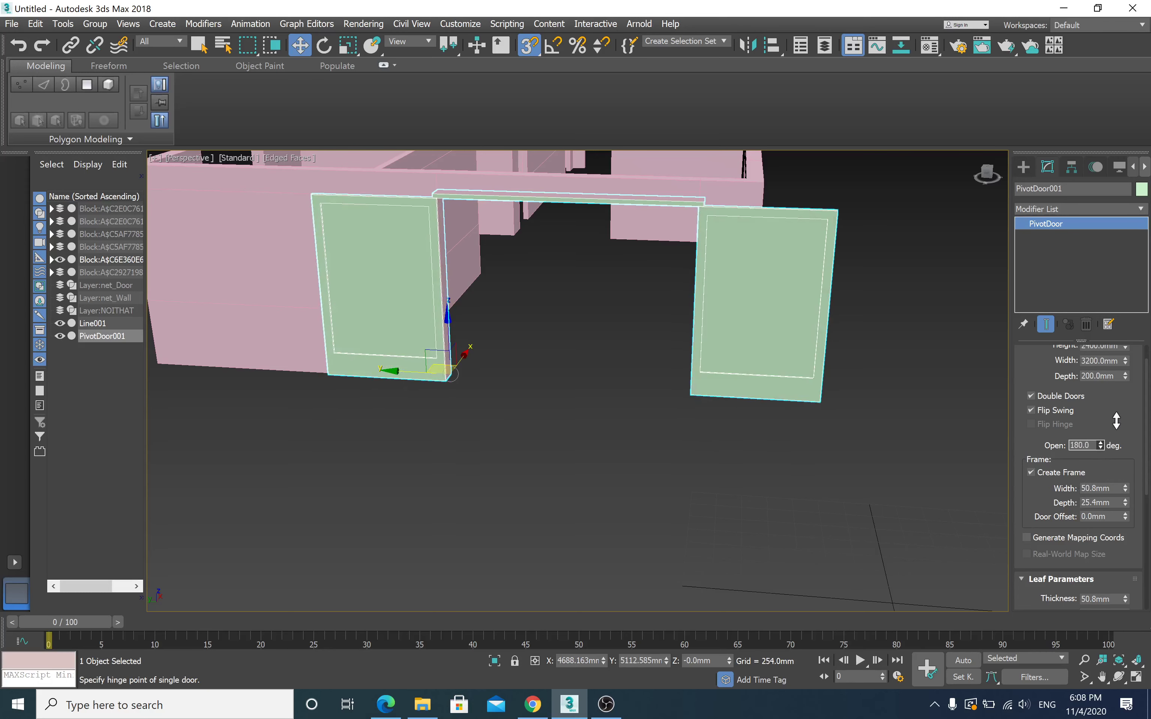
{"action": "mouse_move", "coordinate": [1112, 425]}
{"action": "left_mouse_down"}
{"action": "mouse_move", "coordinate": [1122, 415]}
{"action": "mouse_move", "coordinate": [1049, 532]}
{"action": "mouse_move", "coordinate": [1043, 513]}
{"action": "left_mouse_up"}
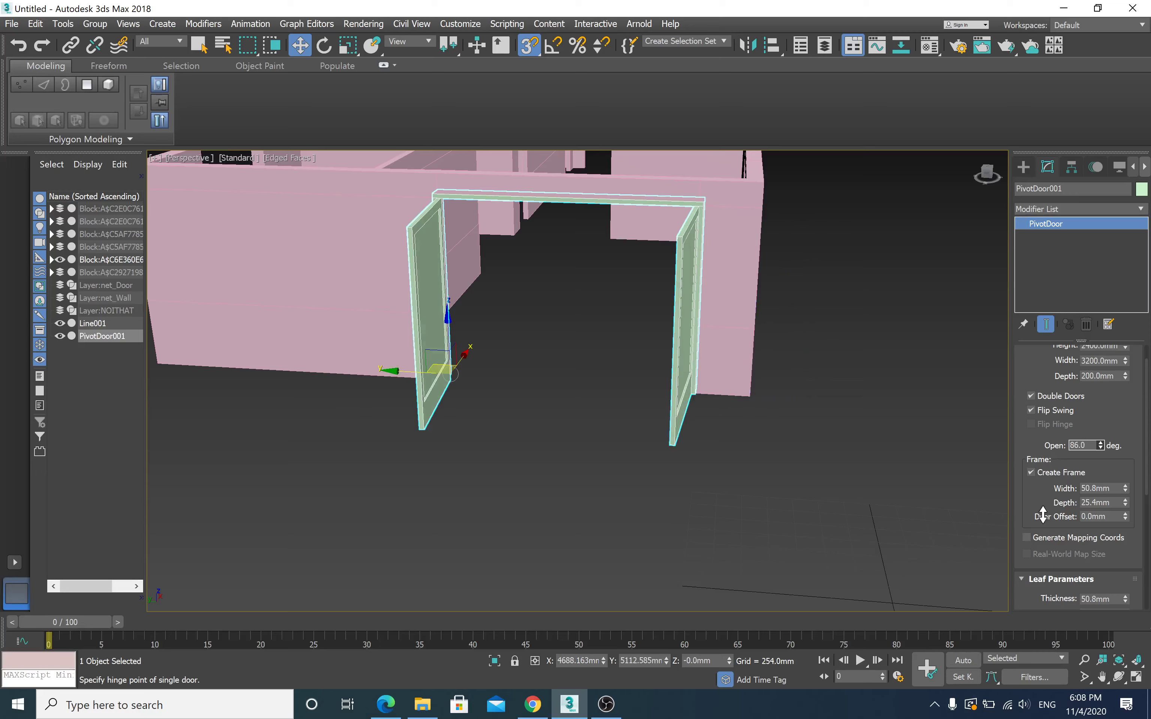
{"action": "left_click_drag", "start_coordinate": [1042, 513], "coordinate": [1095, 420]}
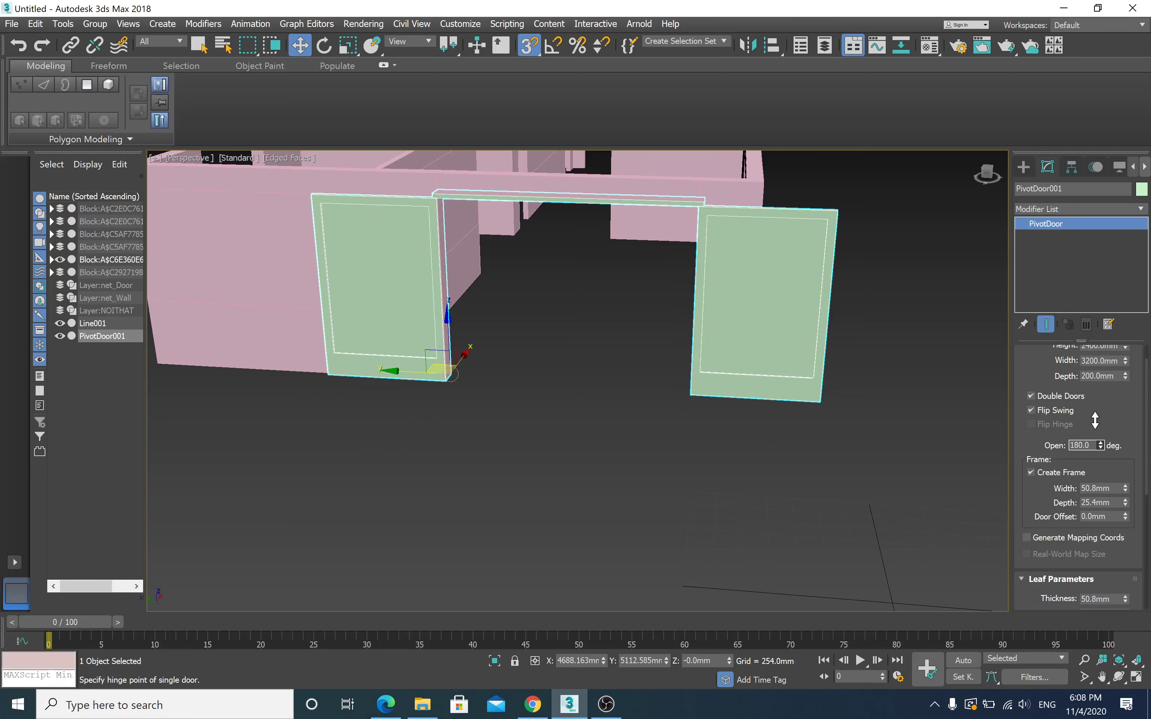
{"action": "left_click_drag", "start_coordinate": [1093, 422], "coordinate": [996, 584]}
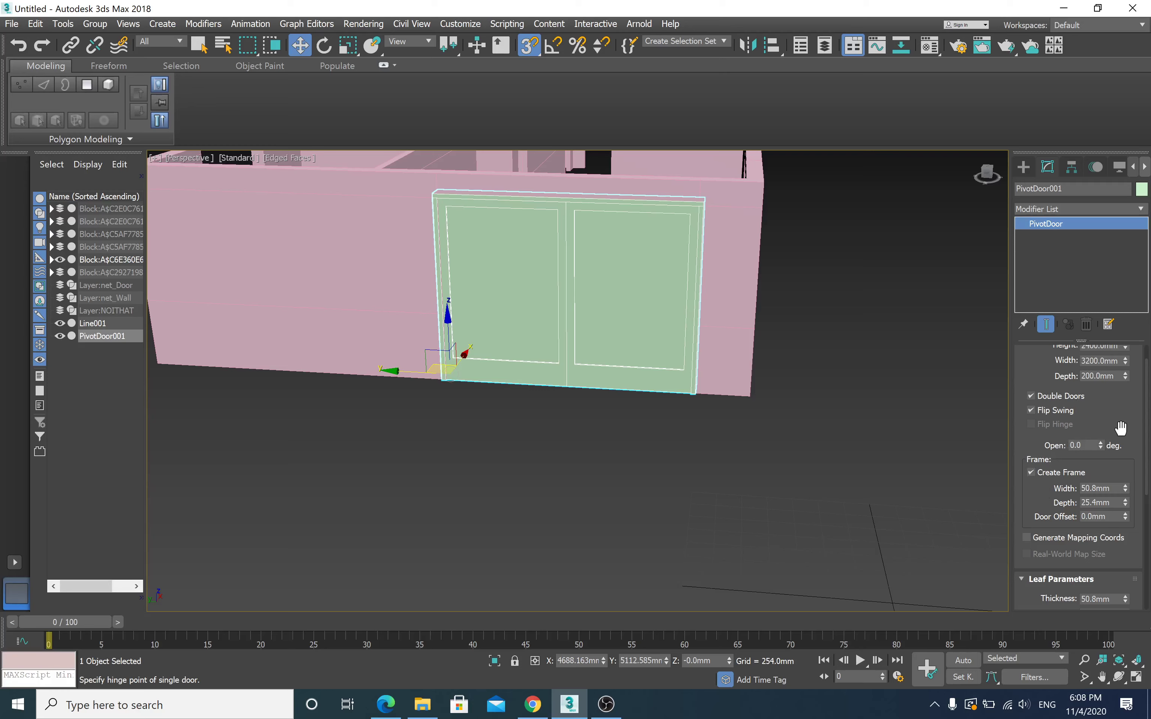
Step: Return the doors' Open angle to 0 degrees so both leaves sit closed in the opening
{"action": "scroll", "coordinate": [1120, 430], "scroll_direction": "up", "scroll_amount": 2}
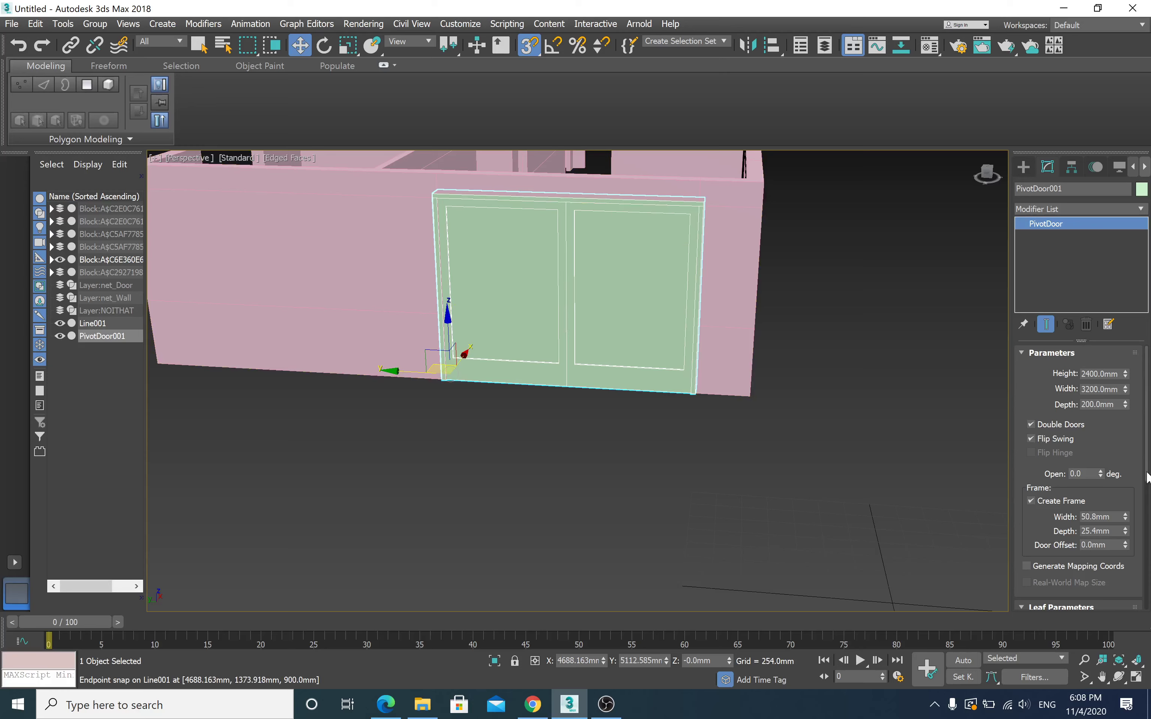
{"action": "left_click_drag", "start_coordinate": [1146, 469], "coordinate": [1144, 466]}
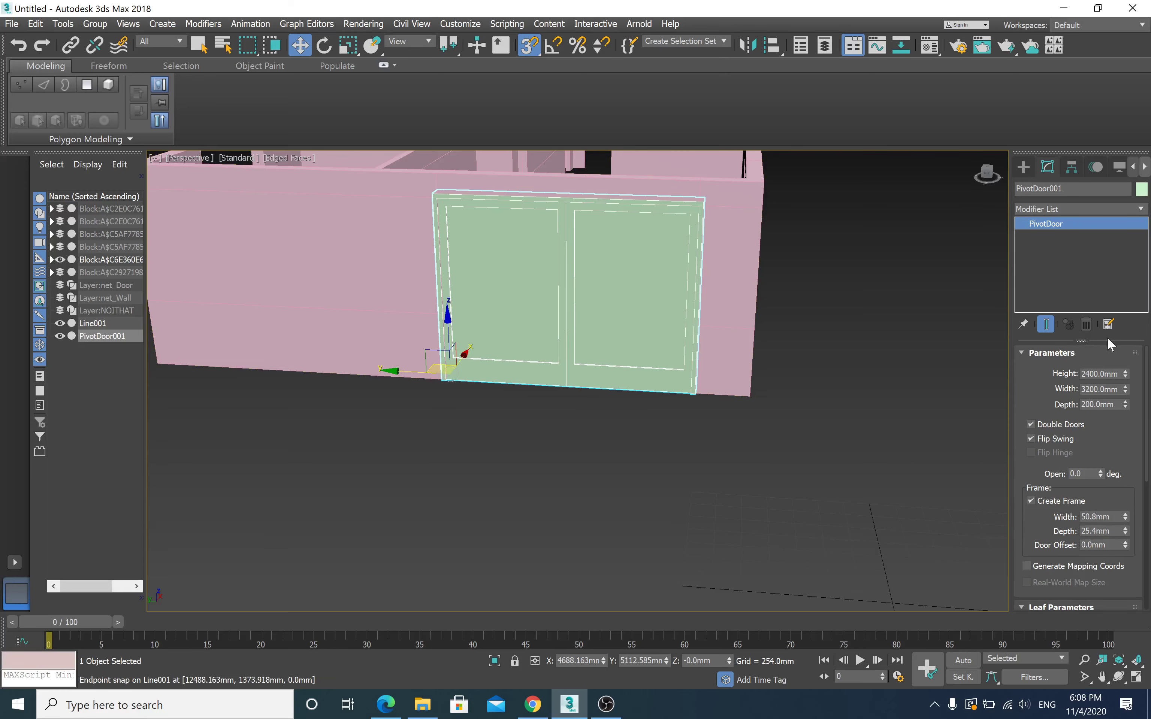
{"action": "left_click_drag", "start_coordinate": [1144, 411], "coordinate": [1146, 392]}
{"action": "left_click", "coordinate": [1101, 471]}
{"action": "mouse_move", "coordinate": [1101, 470]}
{"action": "left_mouse_down"}
{"action": "mouse_move", "coordinate": [1139, 325]}
{"action": "mouse_move", "coordinate": [895, 419]}
{"action": "left_mouse_up"}
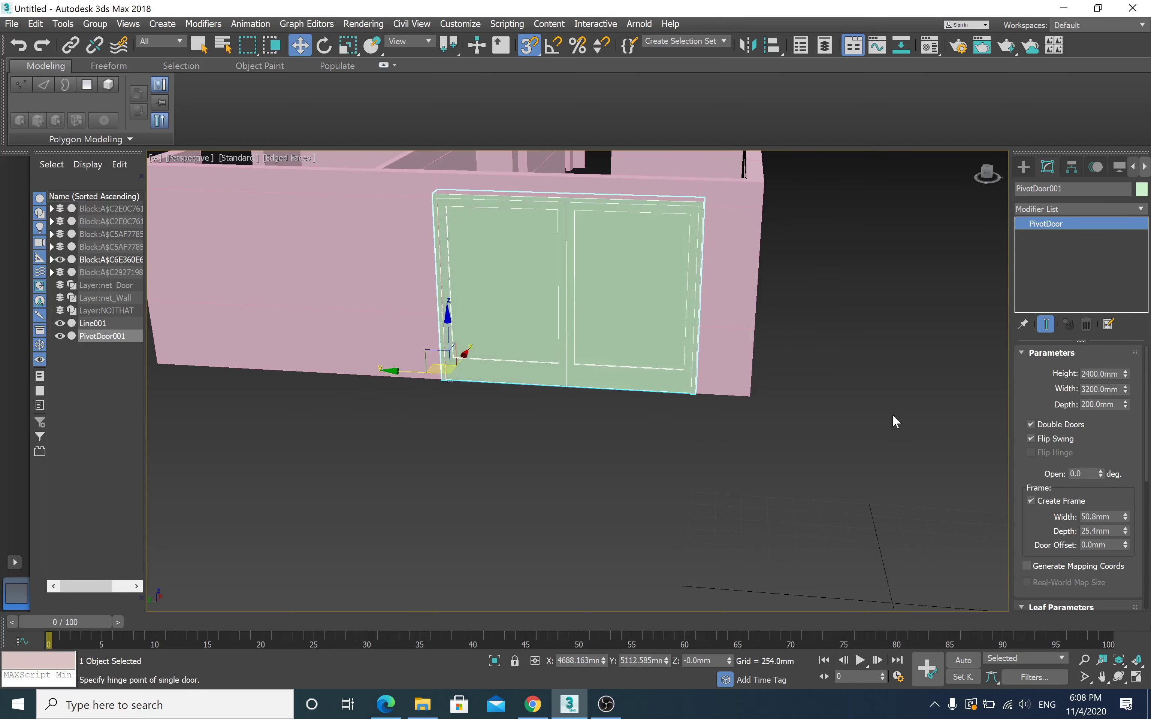
{"action": "mouse_move", "coordinate": [791, 389]}
{"action": "middle_mouse_down"}
{"action": "mouse_move", "coordinate": [604, 407]}
{"action": "mouse_move", "coordinate": [616, 377]}
{"action": "mouse_move", "coordinate": [554, 368]}
{"action": "mouse_move", "coordinate": [595, 361]}
{"action": "middle_mouse_up"}
{"action": "scroll", "coordinate": [604, 407], "scroll_direction": "down", "scroll_amount": 5}
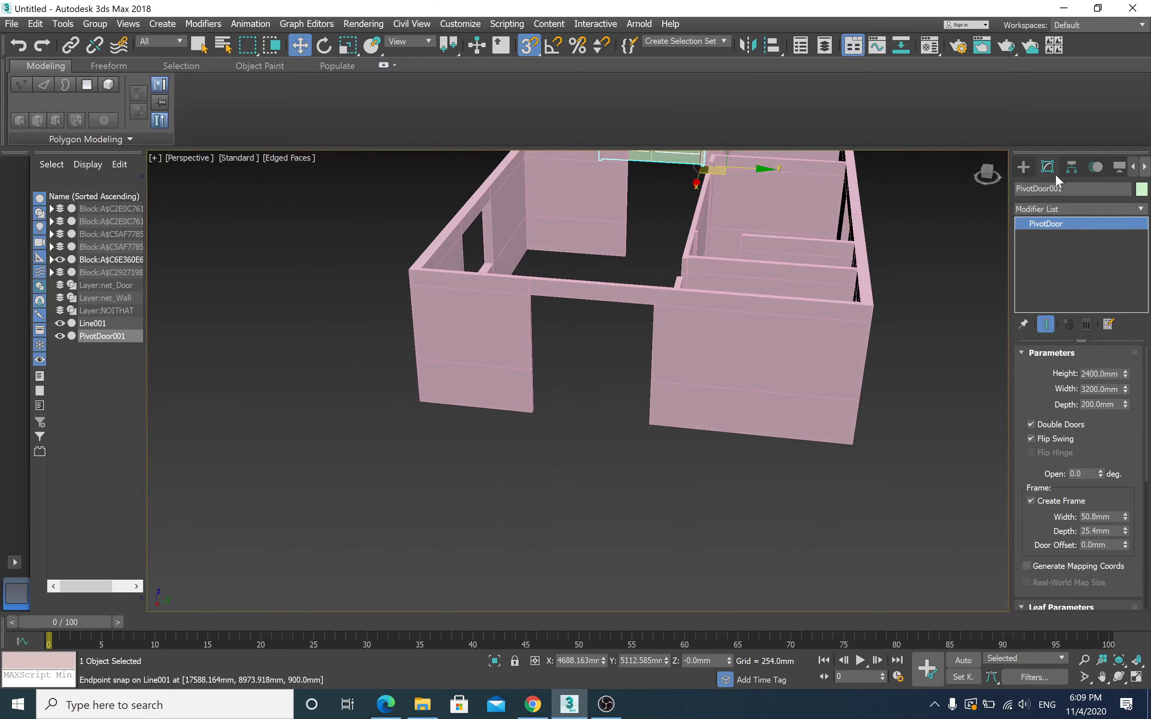
Step: Reactivate Pivot door creation with Double Doors and Flip Swing preset
{"action": "left_click", "coordinate": [1027, 164]}
{"action": "left_click", "coordinate": [1049, 254]}
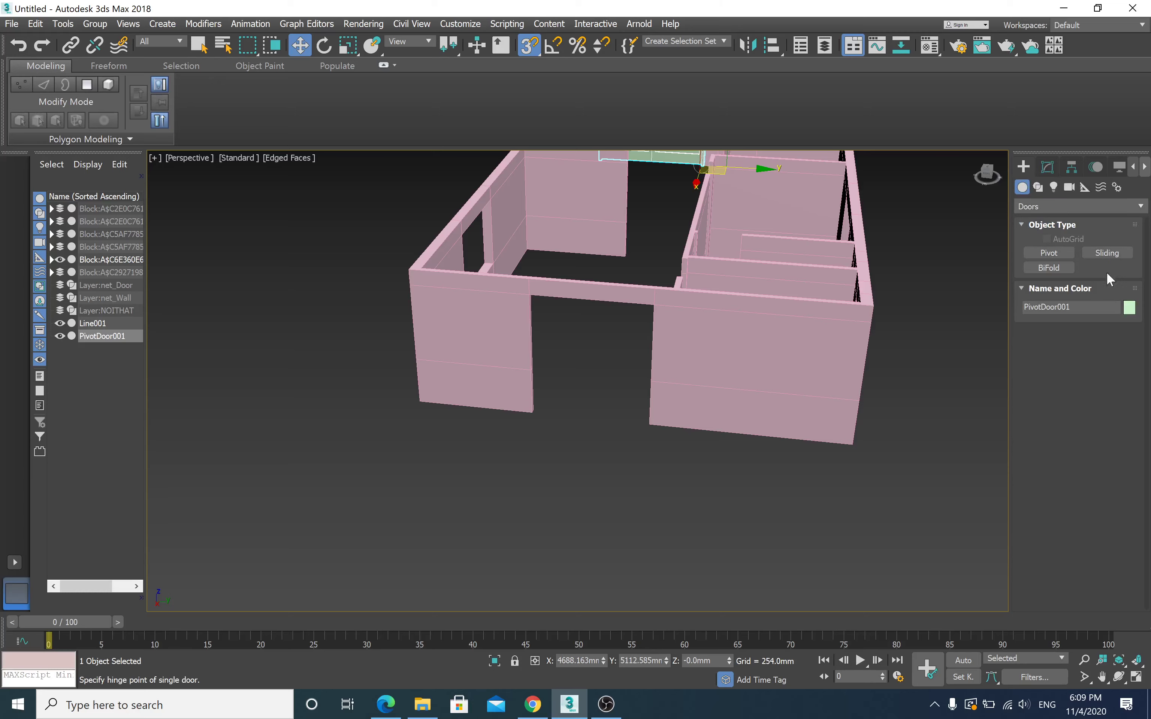
{"action": "left_click", "coordinate": [1055, 252]}
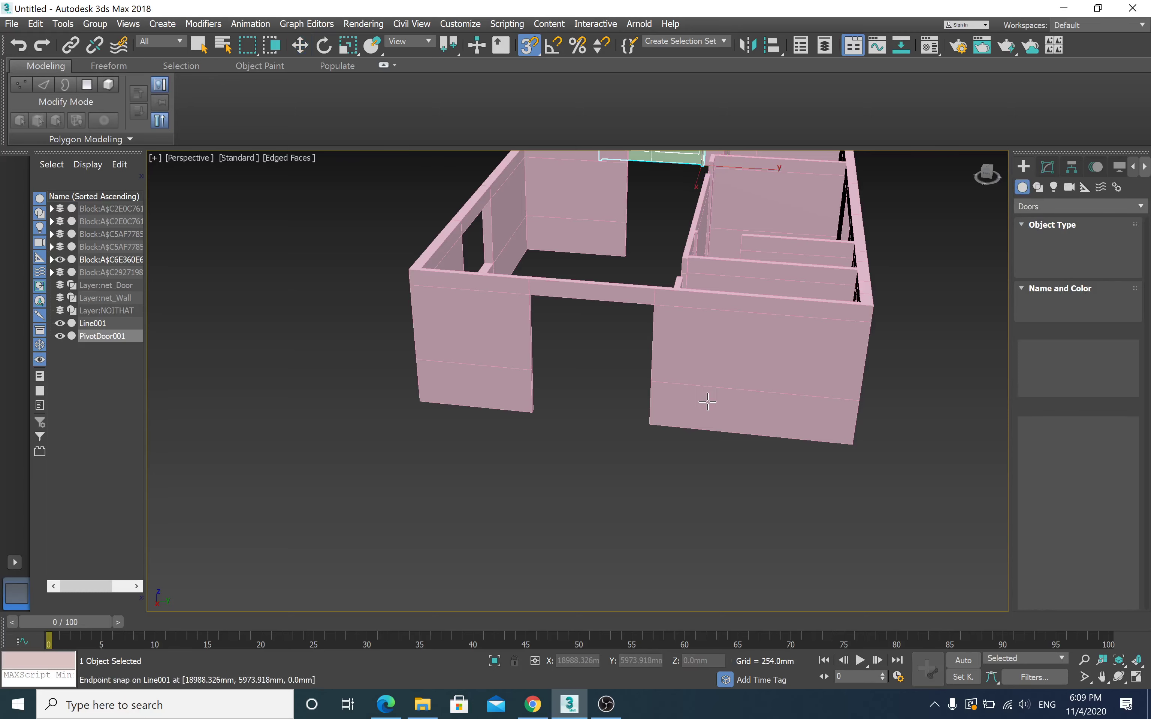
{"action": "scroll", "coordinate": [709, 402], "scroll_direction": "up", "scroll_amount": 2}
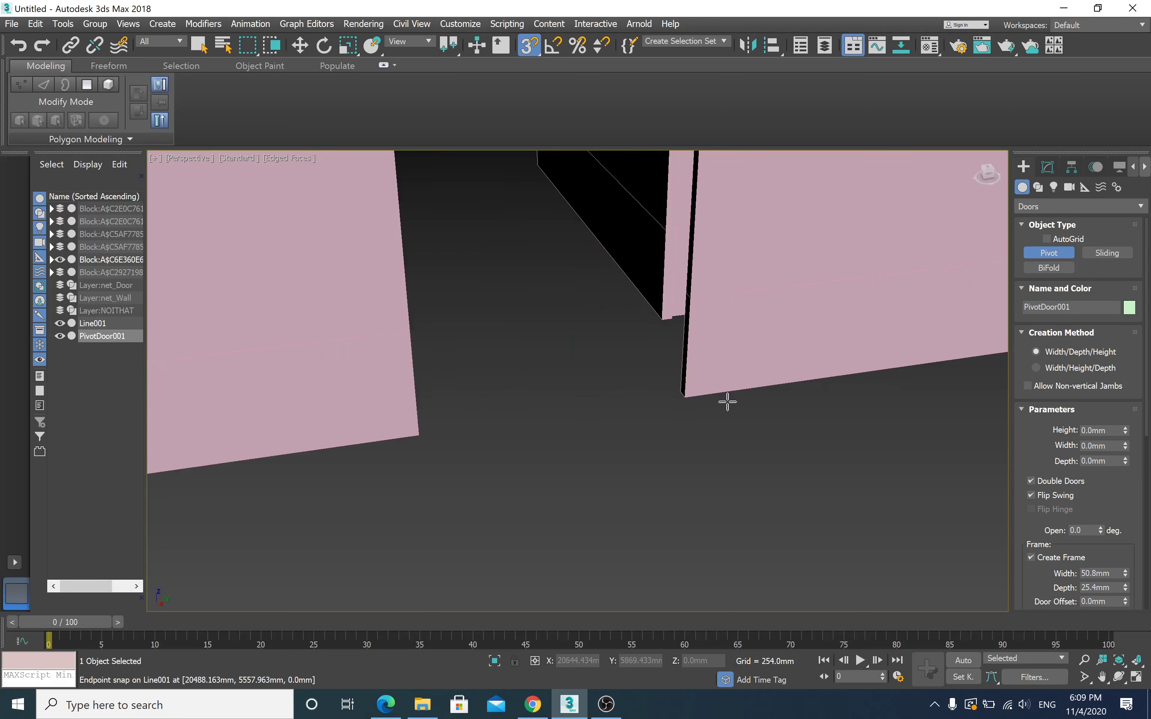
{"action": "scroll", "coordinate": [713, 403], "scroll_direction": "up", "scroll_amount": 5}
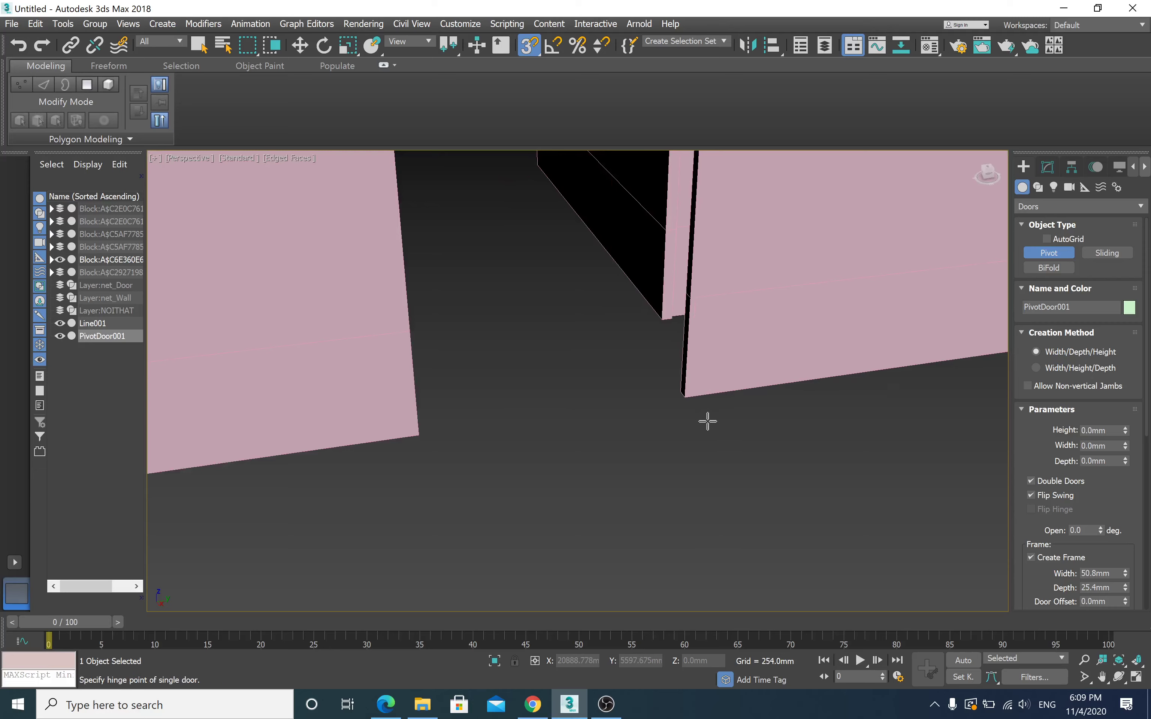
{"action": "scroll", "coordinate": [686, 475], "scroll_direction": "down", "scroll_amount": 2}
{"action": "scroll", "coordinate": [683, 480], "scroll_direction": "down", "scroll_amount": 1}
{"action": "scroll", "coordinate": [683, 480], "scroll_direction": "down", "scroll_amount": 2}
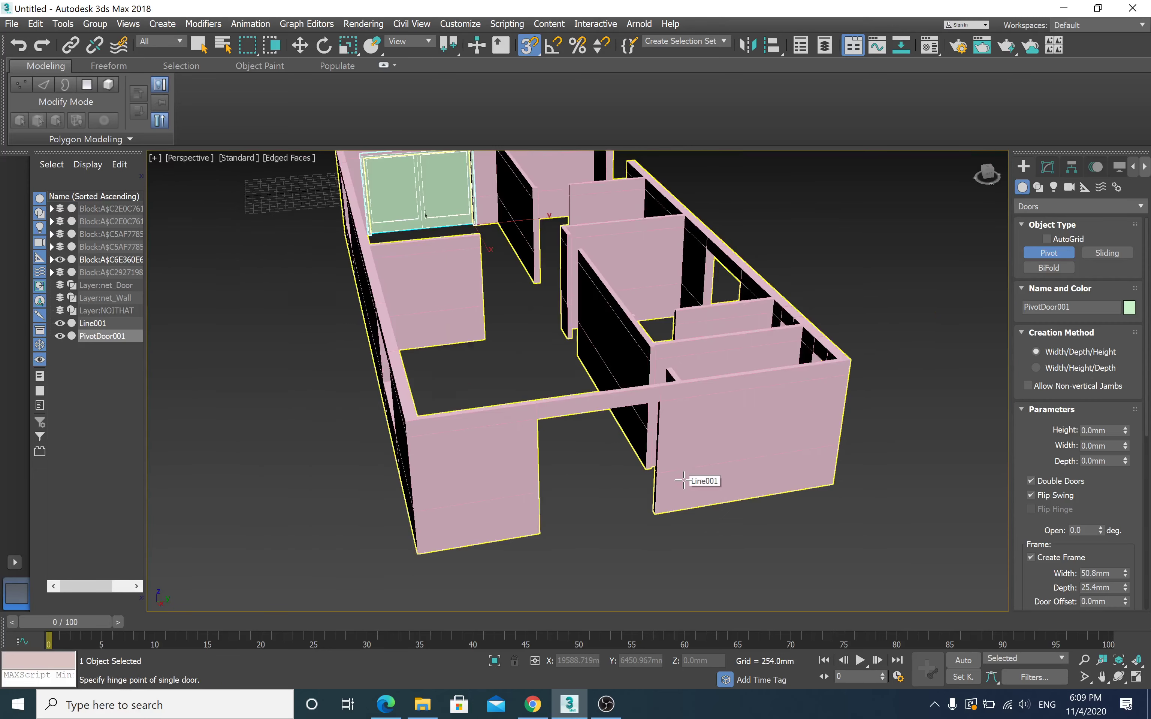
{"action": "scroll", "coordinate": [683, 481], "scroll_direction": "down", "scroll_amount": 2}
{"action": "scroll", "coordinate": [683, 480], "scroll_direction": "up", "scroll_amount": 2}
{"action": "scroll", "coordinate": [683, 481], "scroll_direction": "up", "scroll_amount": 2}
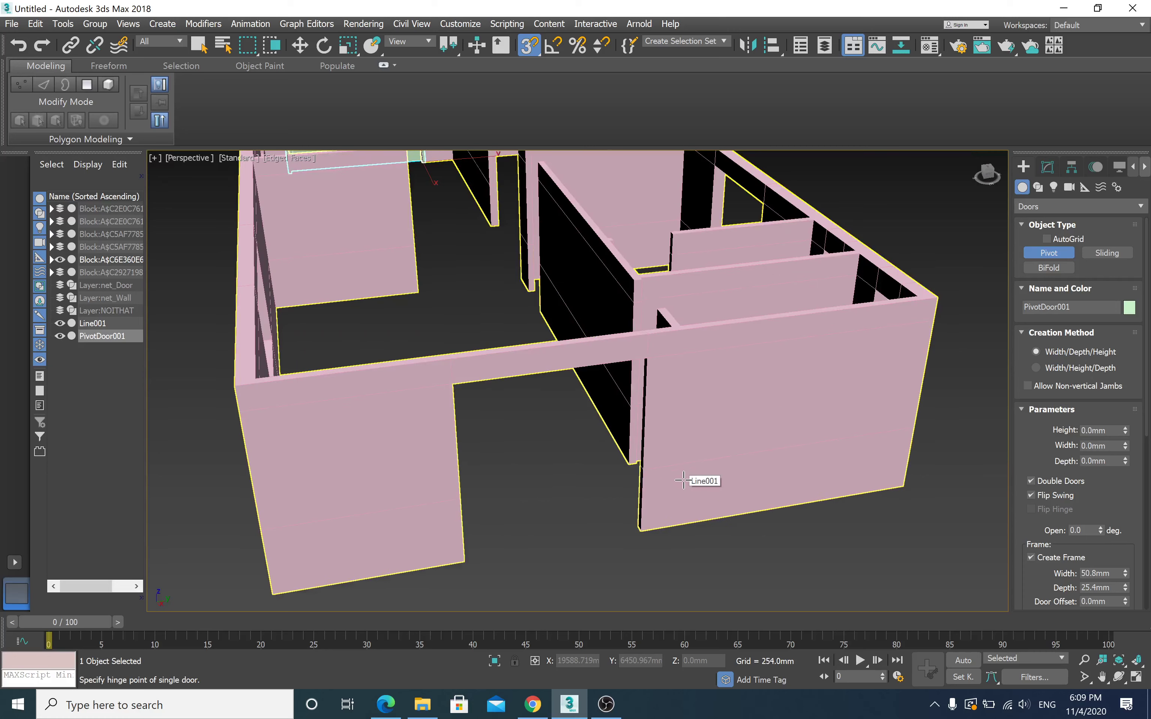
{"action": "scroll", "coordinate": [683, 481], "scroll_direction": "up", "scroll_amount": 2}
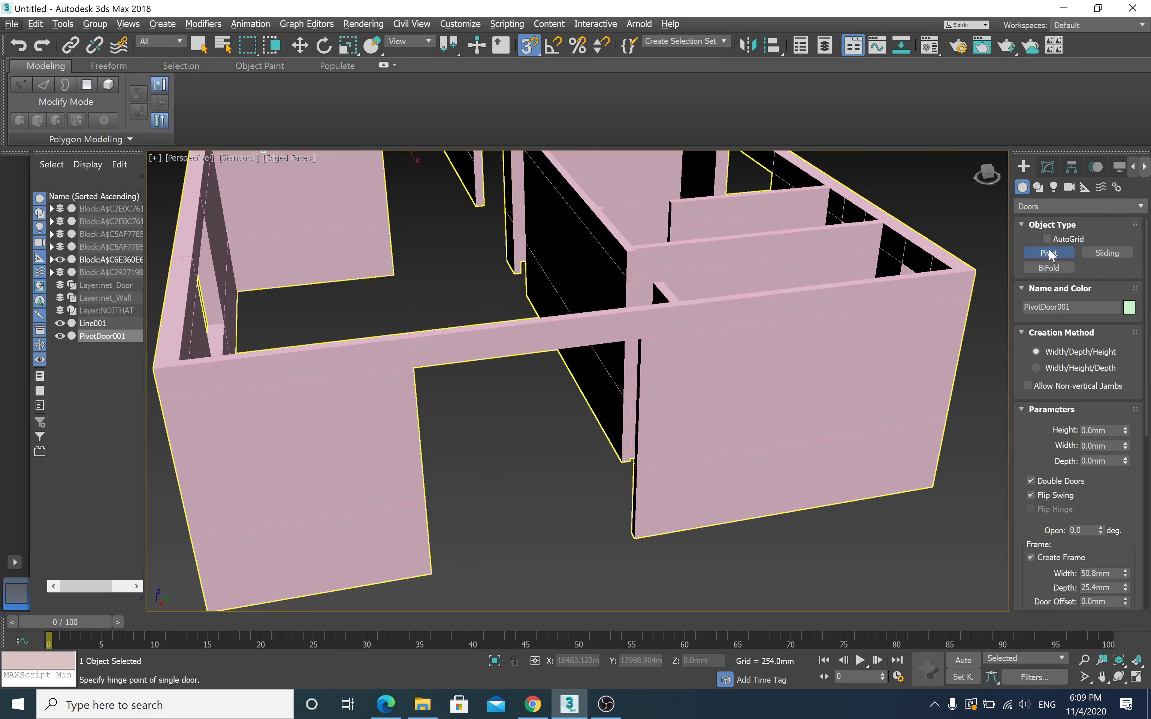
{"action": "scroll", "coordinate": [431, 552], "scroll_direction": "up", "scroll_amount": 4}
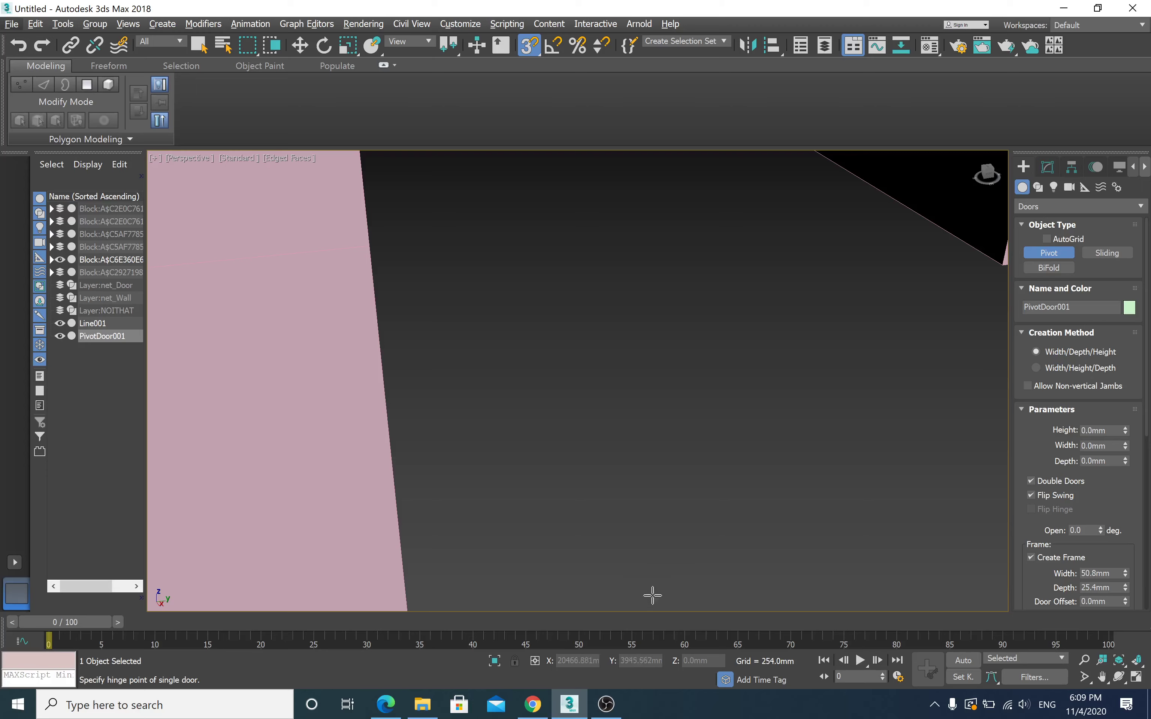
{"action": "scroll", "coordinate": [675, 475], "scroll_direction": "down", "scroll_amount": 5}
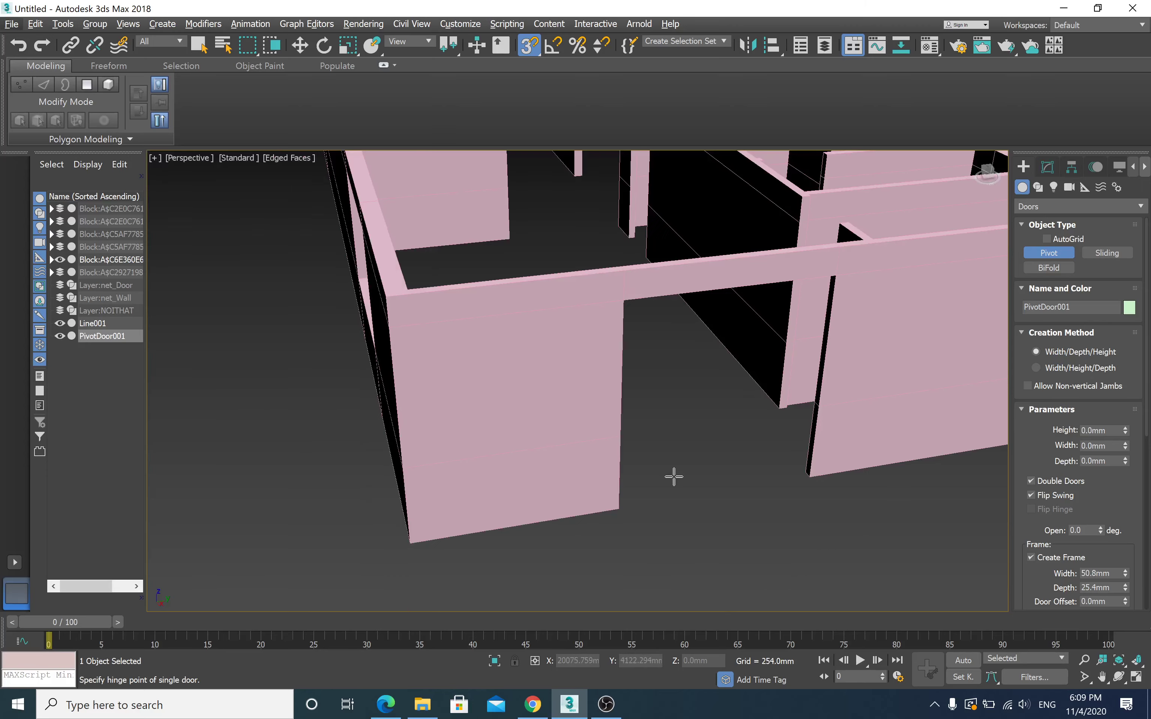
{"action": "scroll", "coordinate": [673, 476], "scroll_direction": "up", "scroll_amount": 5}
{"action": "scroll", "coordinate": [699, 469], "scroll_direction": "down", "scroll_amount": 3}
{"action": "scroll", "coordinate": [699, 468], "scroll_direction": "down", "scroll_amount": 2}
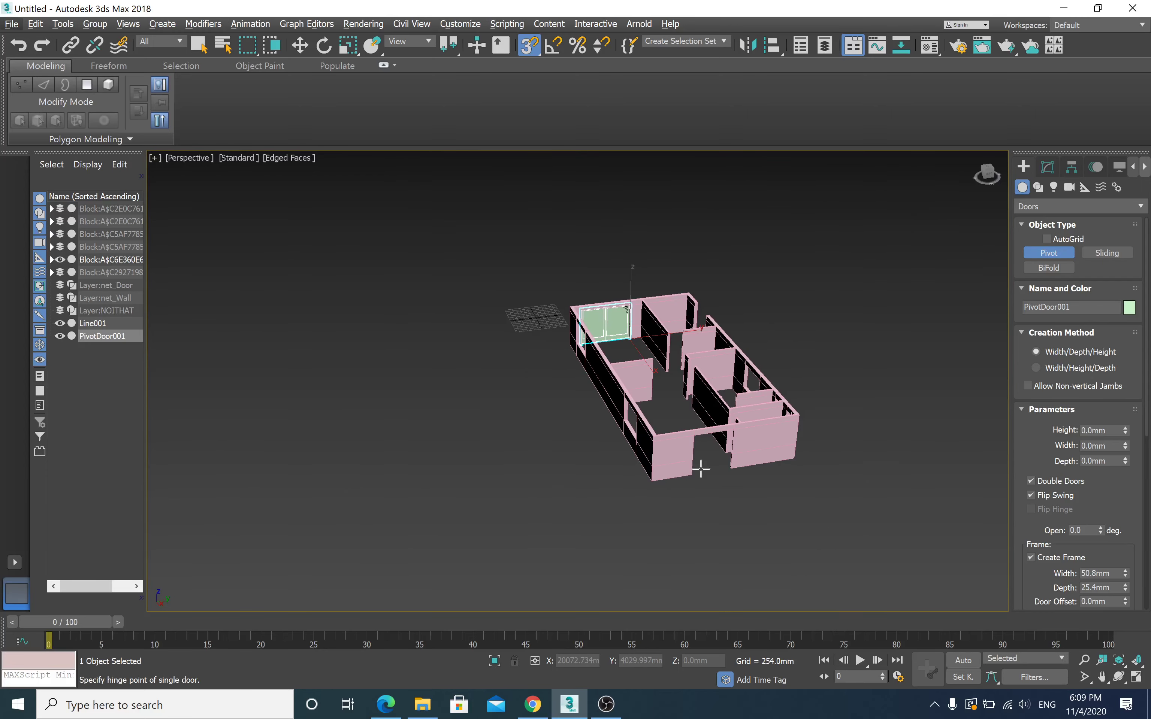
{"action": "scroll", "coordinate": [700, 469], "scroll_direction": "up", "scroll_amount": 5}
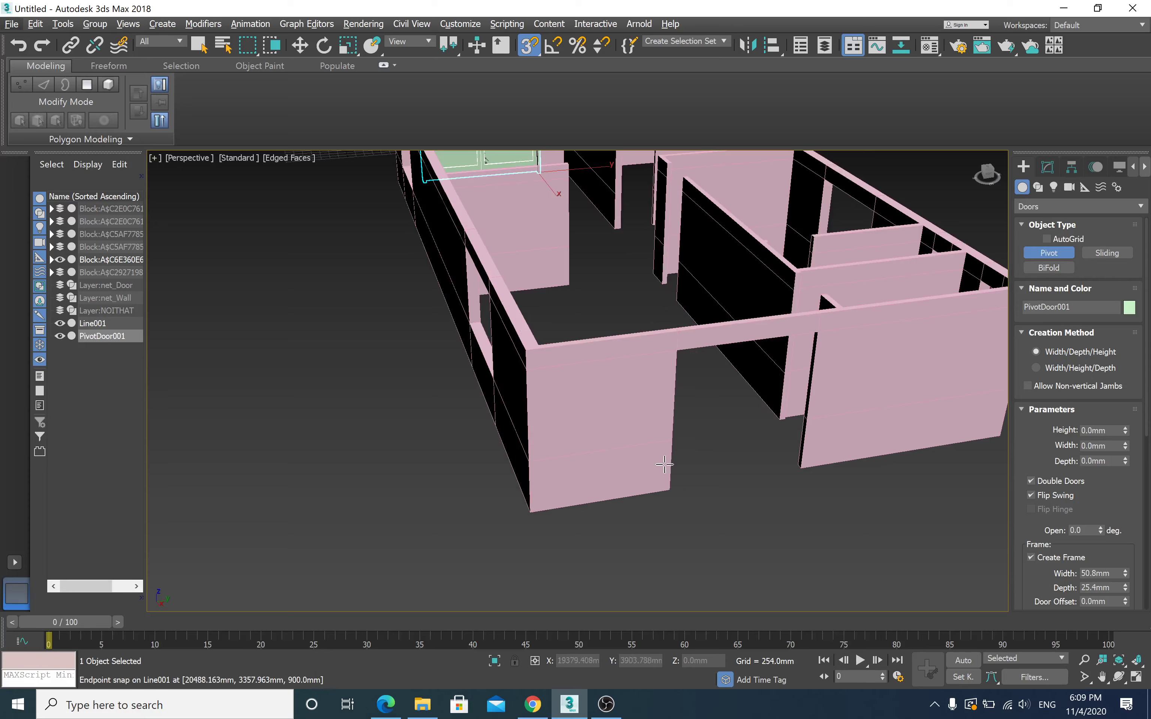
{"action": "scroll", "coordinate": [653, 506], "scroll_direction": "down", "scroll_amount": 2}
{"action": "scroll", "coordinate": [643, 506], "scroll_direction": "up", "scroll_amount": 2}
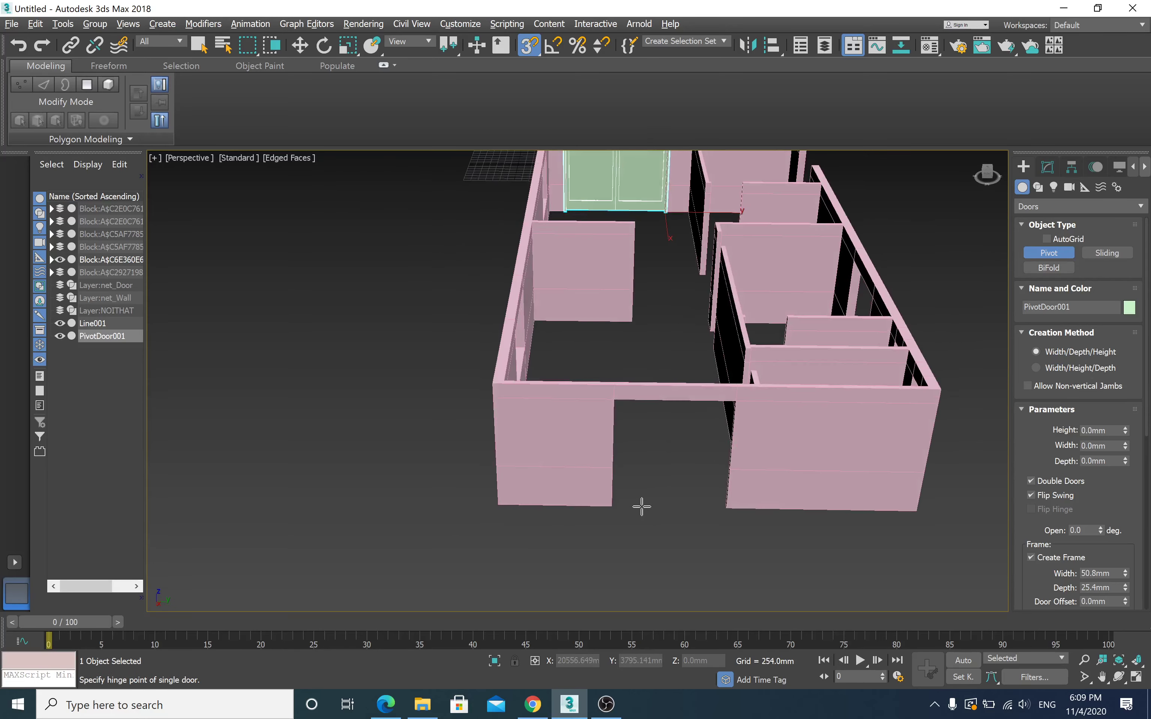
{"action": "scroll", "coordinate": [646, 506], "scroll_direction": "up", "scroll_amount": 2}
{"action": "scroll", "coordinate": [642, 508], "scroll_direction": "up", "scroll_amount": 2}
{"action": "scroll", "coordinate": [642, 508], "scroll_direction": "down", "scroll_amount": 2}
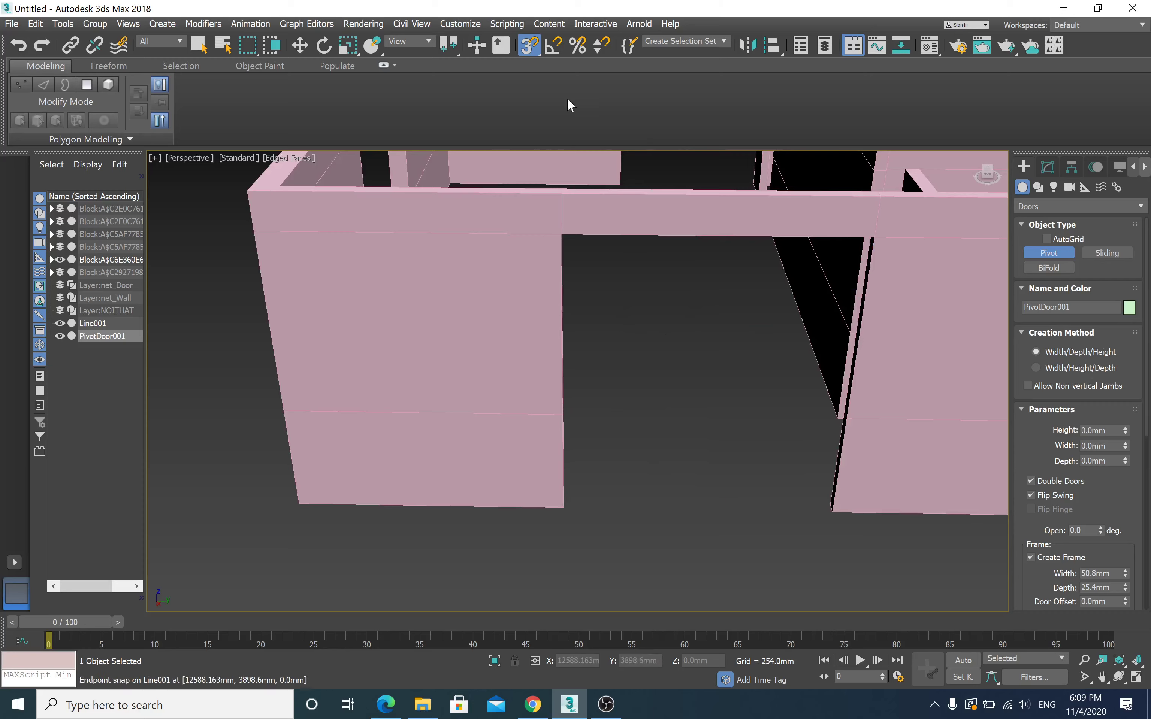
Step: Check the snap settings, then place a 2200mm-wide, 2400mm-tall double pivot door in the front opening
{"action": "right_click", "coordinate": [529, 47]}
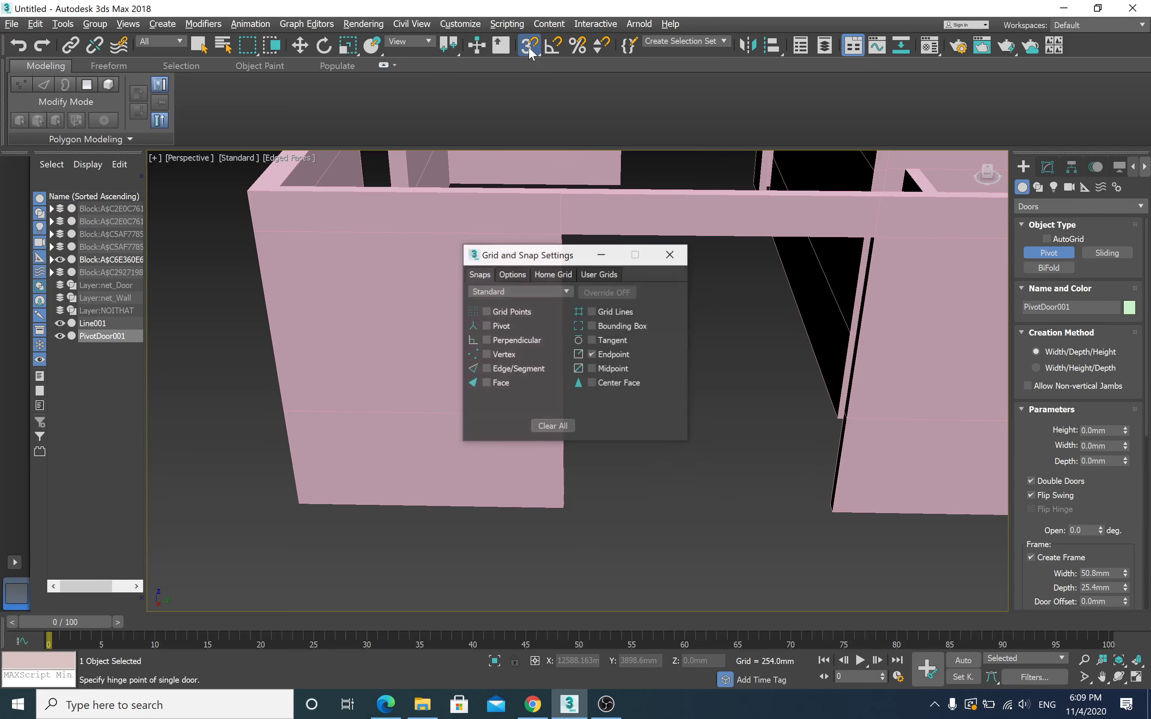
{"action": "left_click", "coordinate": [670, 257]}
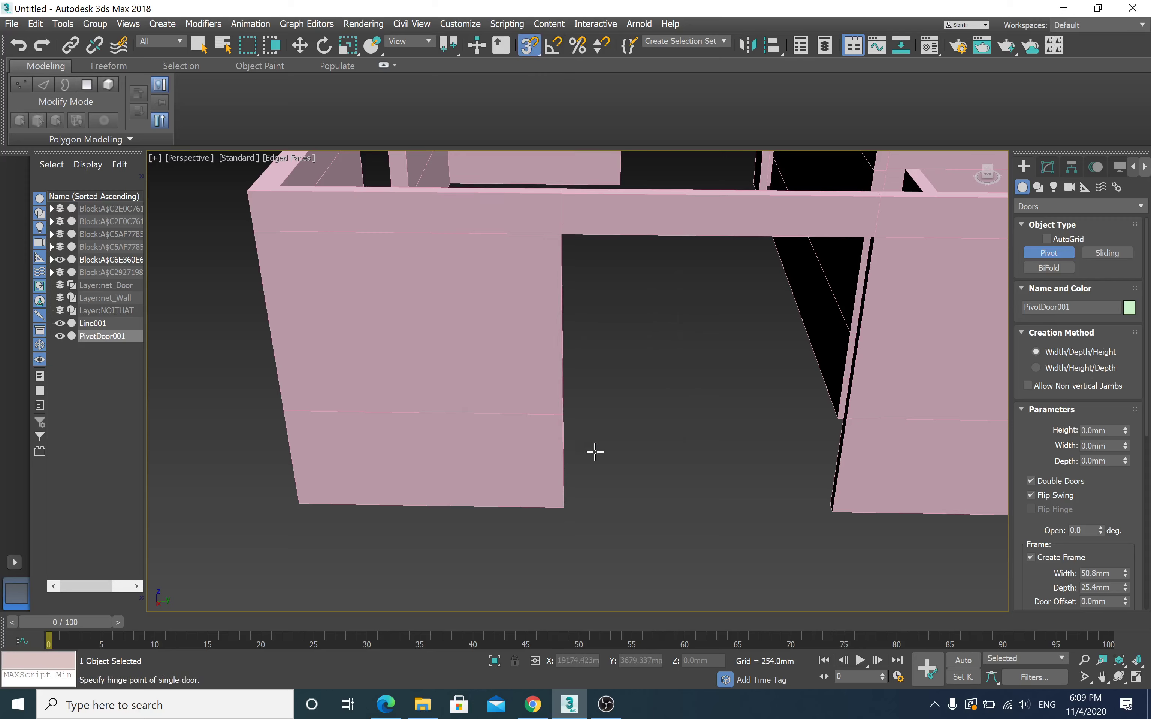
{"action": "left_click_drag", "start_coordinate": [562, 503], "coordinate": [827, 509]}
{"action": "left_click", "coordinate": [828, 508]}
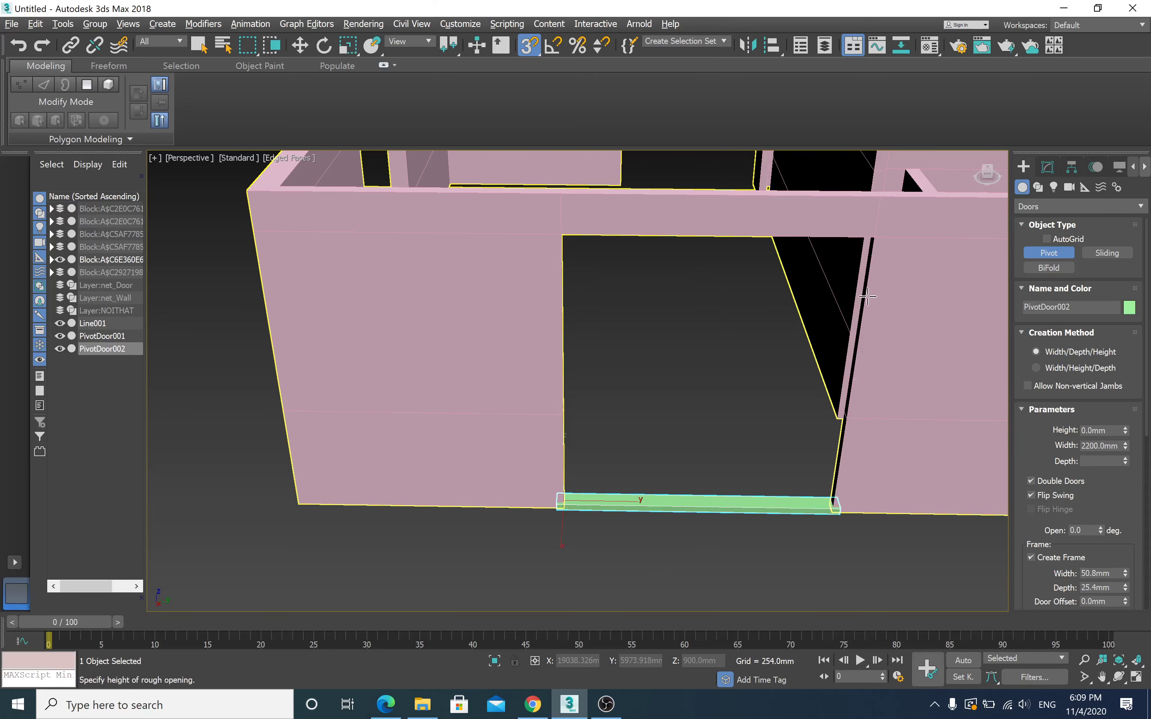
{"action": "left_click", "coordinate": [874, 234]}
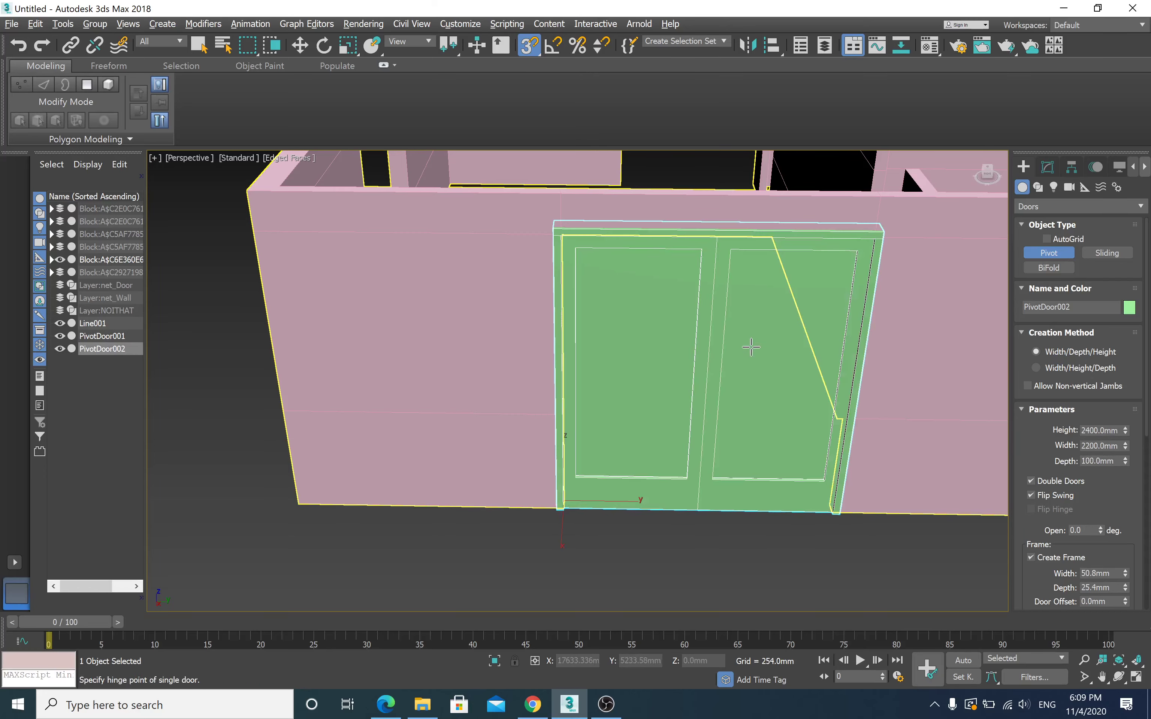
{"action": "middle_click_drag", "start_coordinate": [750, 341], "coordinate": [655, 389]}
{"action": "scroll", "coordinate": [654, 389], "scroll_direction": "down", "scroll_amount": 3}
{"action": "scroll", "coordinate": [654, 389], "scroll_direction": "down", "scroll_amount": 1}
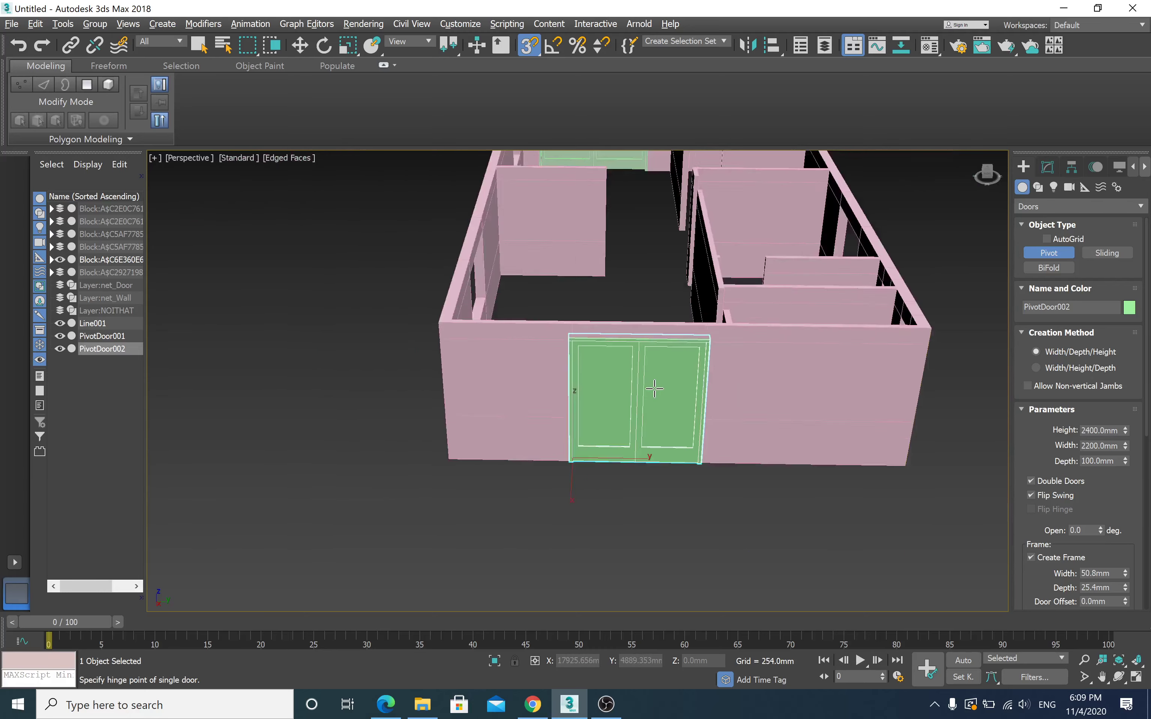
{"action": "scroll", "coordinate": [654, 389], "scroll_direction": "down", "scroll_amount": 2}
{"action": "scroll", "coordinate": [654, 390], "scroll_direction": "up", "scroll_amount": 2}
Step: Set PivotDoor002's Open angle to 180 degrees and orbit to view the house from above
{"action": "left_click_drag", "start_coordinate": [1101, 532], "coordinate": [9, 375]}
{"action": "left_click_drag", "start_coordinate": [1133, 402], "coordinate": [2, 440]}
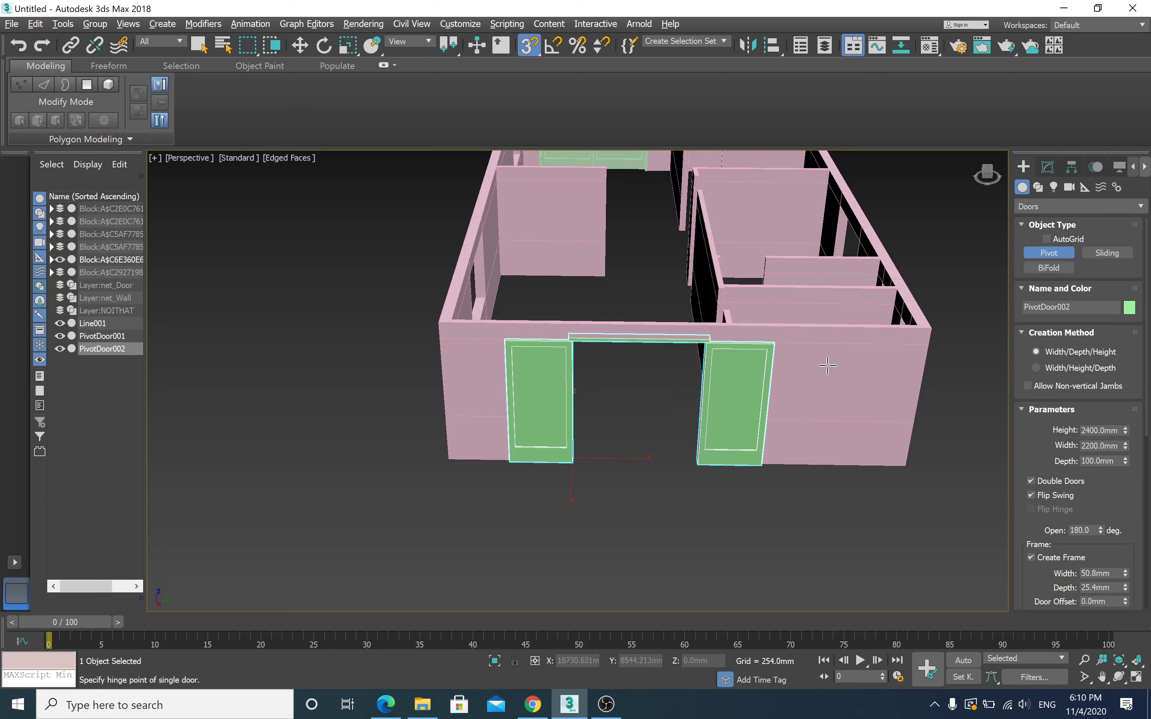
{"action": "mouse_move", "coordinate": [828, 365]}
{"action": "middle_mouse_down", "text": "alt"}
{"action": "mouse_move", "coordinate": [827, 415]}
{"action": "mouse_move", "coordinate": [665, 333]}
{"action": "middle_mouse_up", "text": "alt"}
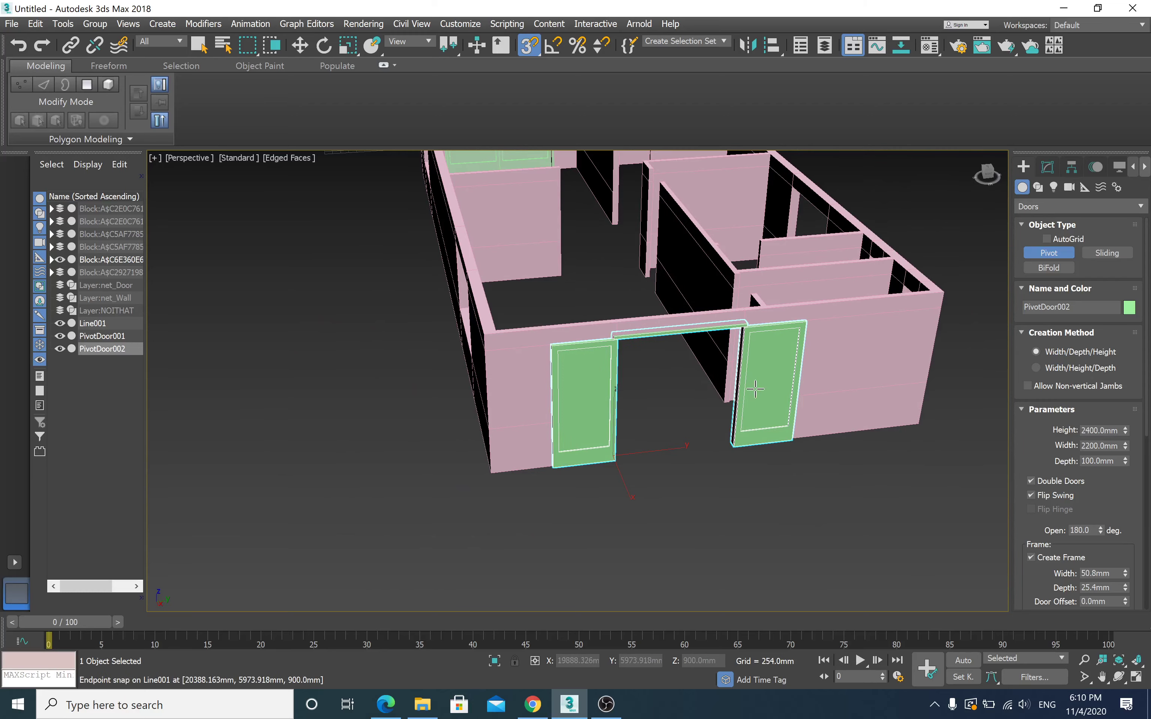
{"action": "mouse_move", "coordinate": [755, 389]}
{"action": "middle_mouse_down", "text": "alt"}
{"action": "mouse_move", "coordinate": [534, 413]}
{"action": "mouse_move", "coordinate": [552, 412]}
{"action": "middle_mouse_up", "text": "alt"}
{"action": "scroll", "coordinate": [534, 413], "scroll_direction": "up", "scroll_amount": 3}
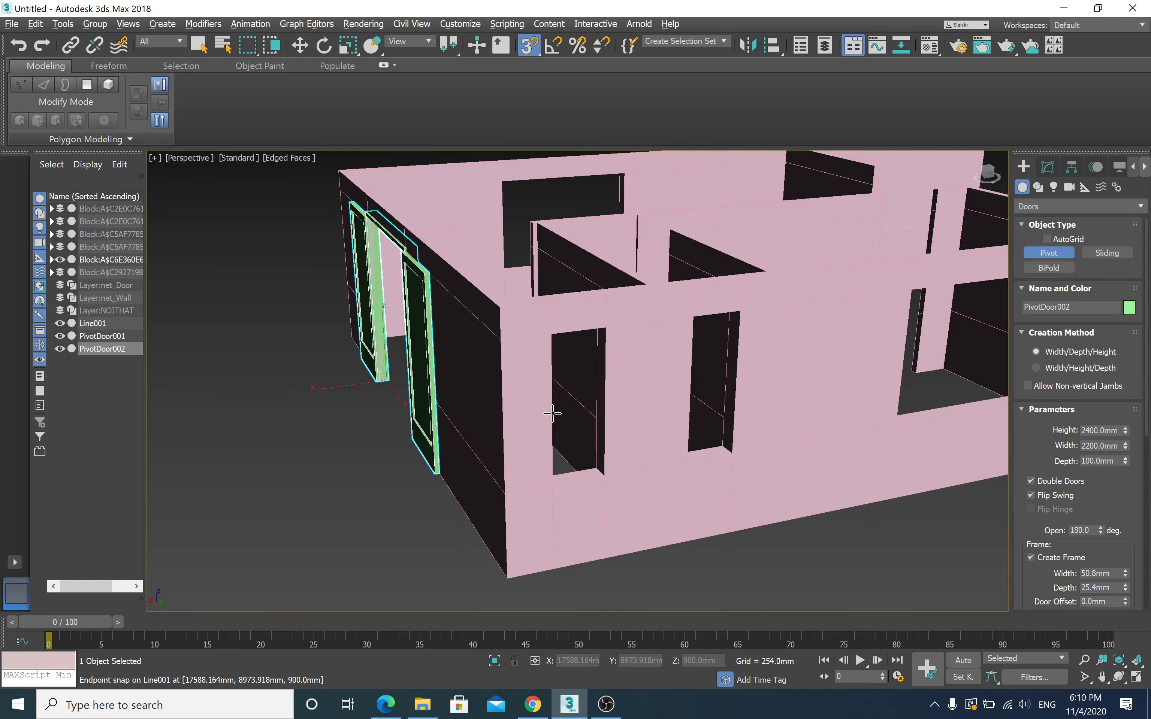
{"action": "scroll", "coordinate": [631, 421], "scroll_direction": "up", "scroll_amount": 3}
{"action": "mouse_move", "coordinate": [631, 421]}
{"action": "middle_mouse_down", "text": "alt"}
{"action": "mouse_move", "coordinate": [327, 465]}
{"action": "mouse_move", "coordinate": [528, 444]}
{"action": "mouse_move", "coordinate": [475, 441]}
{"action": "middle_mouse_up", "text": "alt"}
Step: Change the Create panel category from Doors to Windows
{"action": "scroll", "coordinate": [304, 478], "scroll_direction": "up", "scroll_amount": 3}
{"action": "scroll", "coordinate": [527, 444], "scroll_direction": "down", "scroll_amount": 3}
{"action": "scroll", "coordinate": [528, 445], "scroll_direction": "up", "scroll_amount": 3}
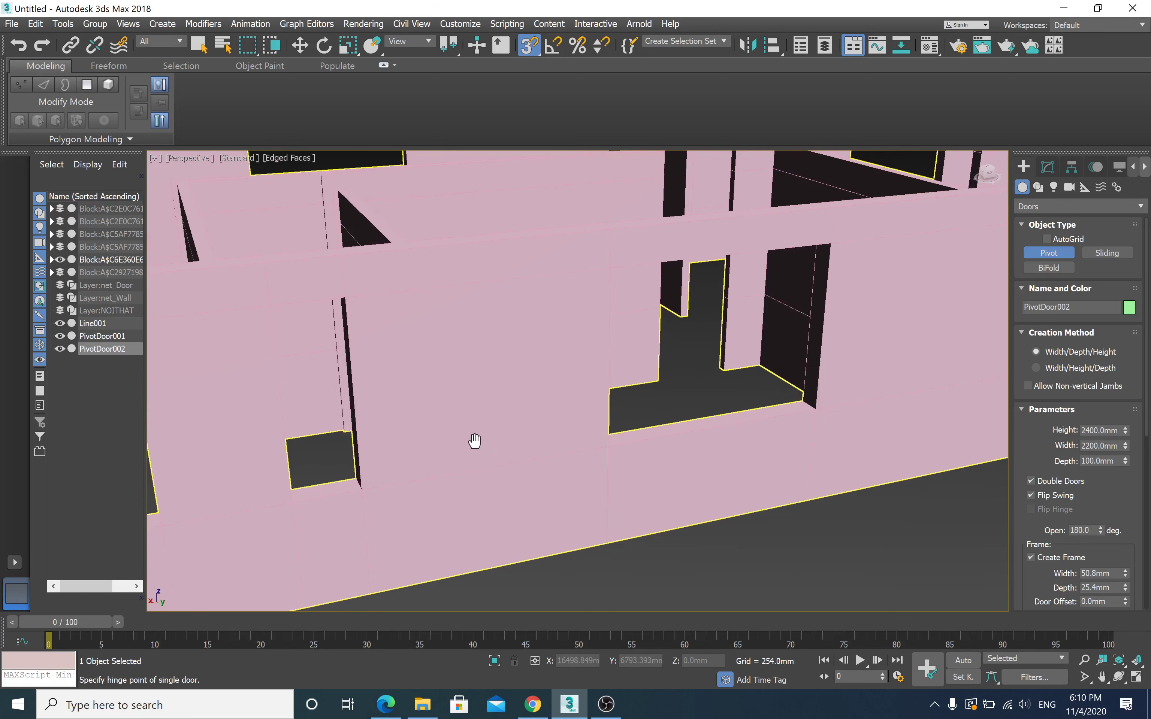
{"action": "left_click", "coordinate": [1056, 207]}
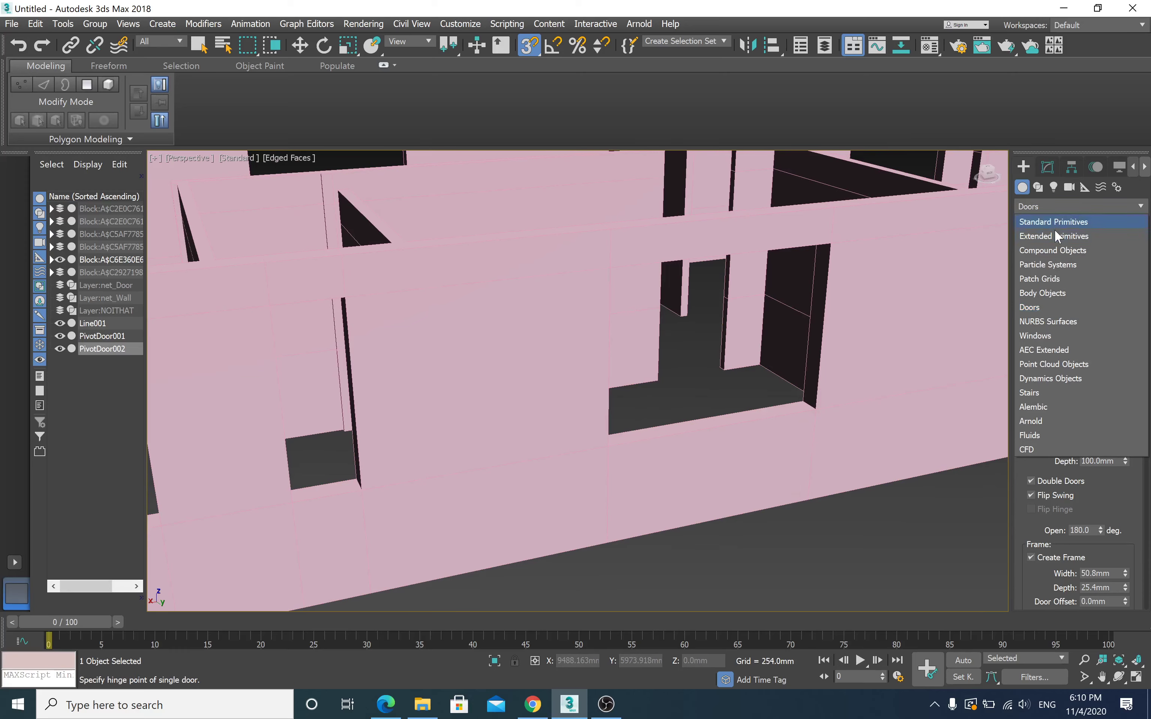
{"action": "left_click", "coordinate": [1044, 336]}
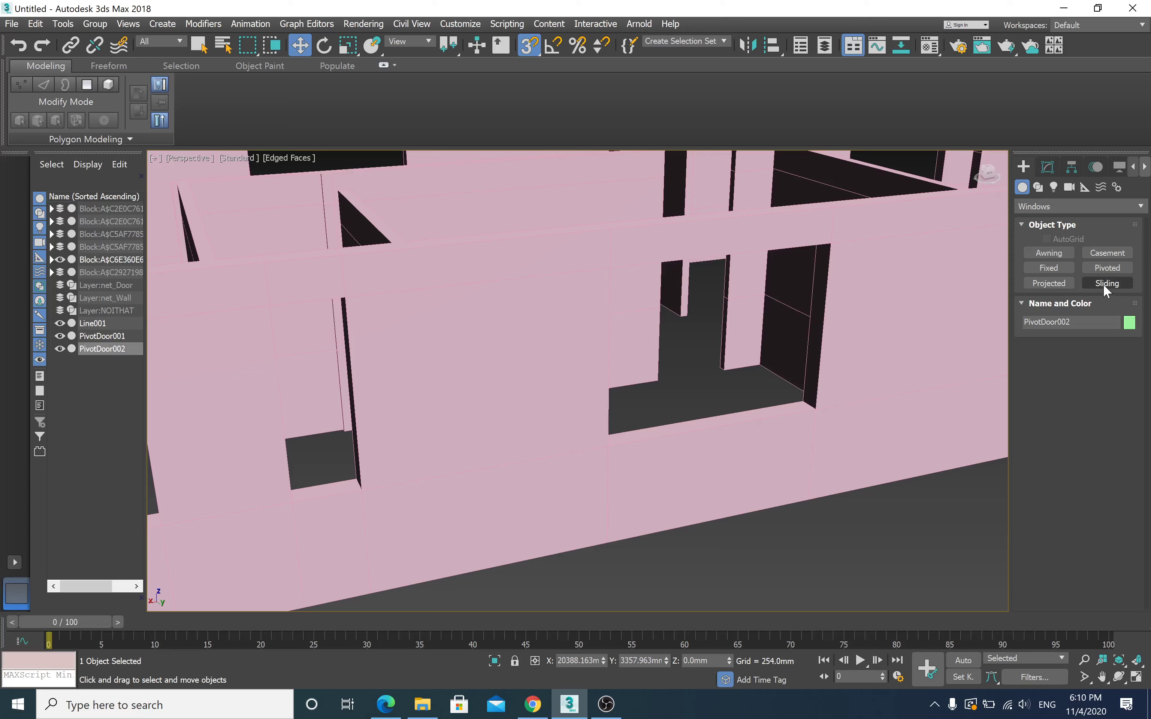
Step: Draw a casement window about 2010mm wide and 1500mm high across the wall's window opening
{"action": "left_click", "coordinate": [1119, 256]}
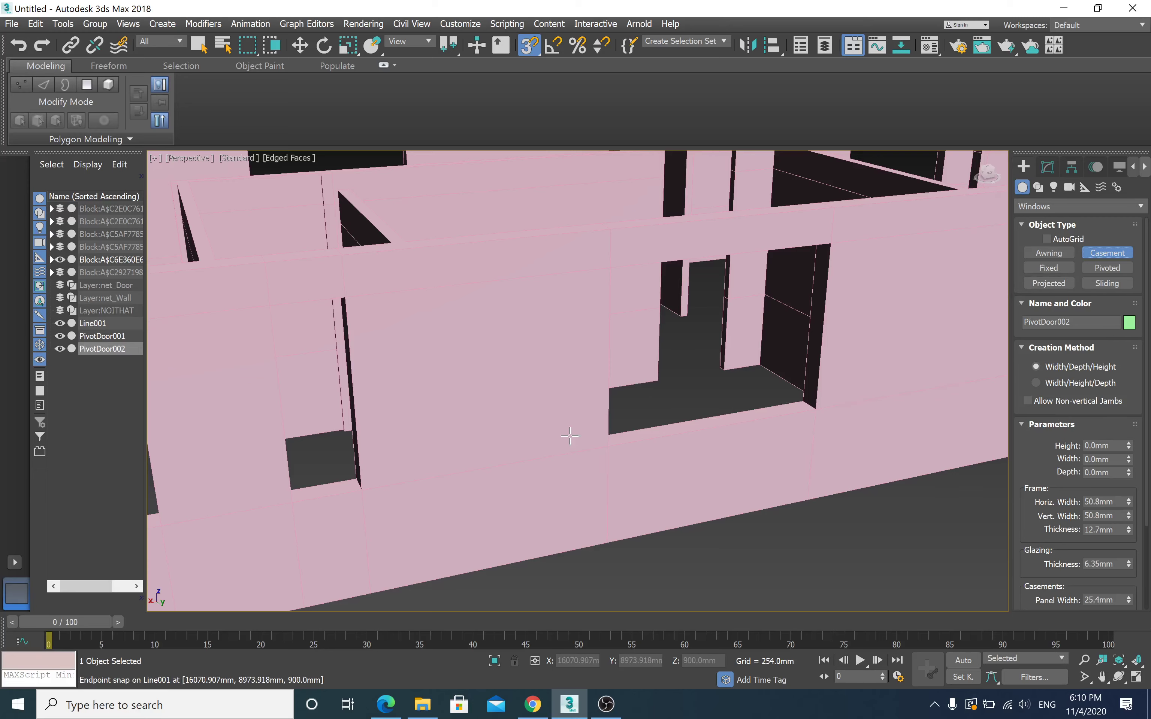
{"action": "scroll", "coordinate": [569, 436], "scroll_direction": "down", "scroll_amount": 3}
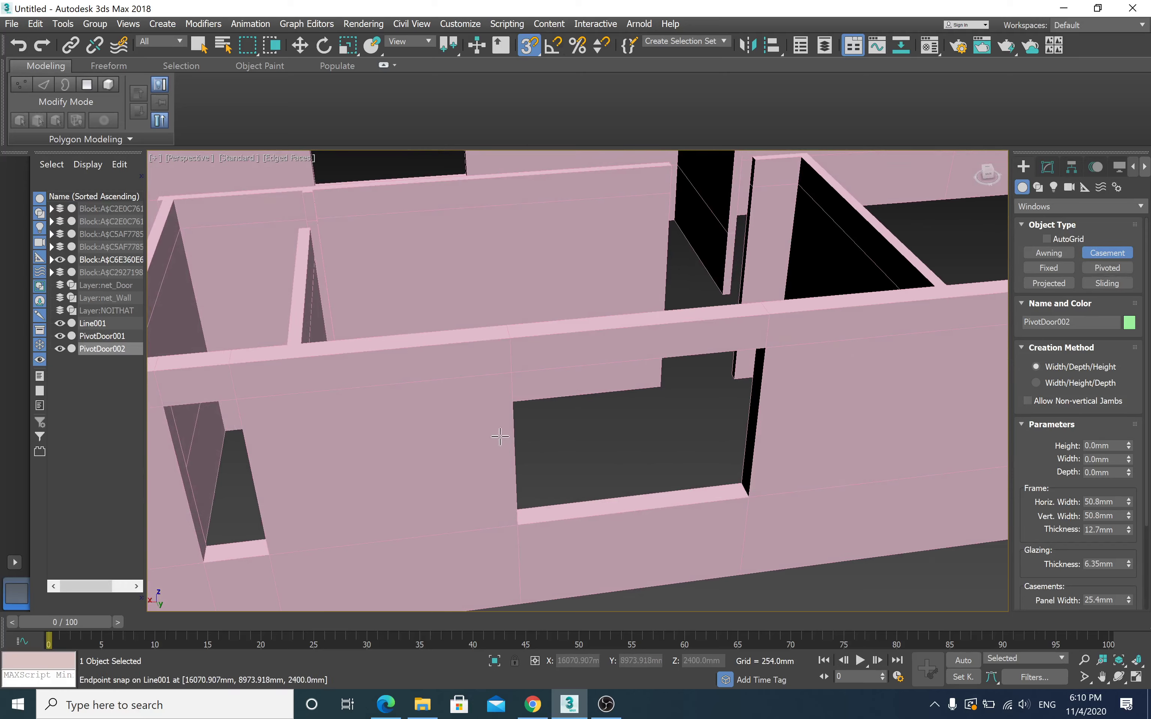
{"action": "left_click_drag", "start_coordinate": [518, 525], "coordinate": [743, 487]}
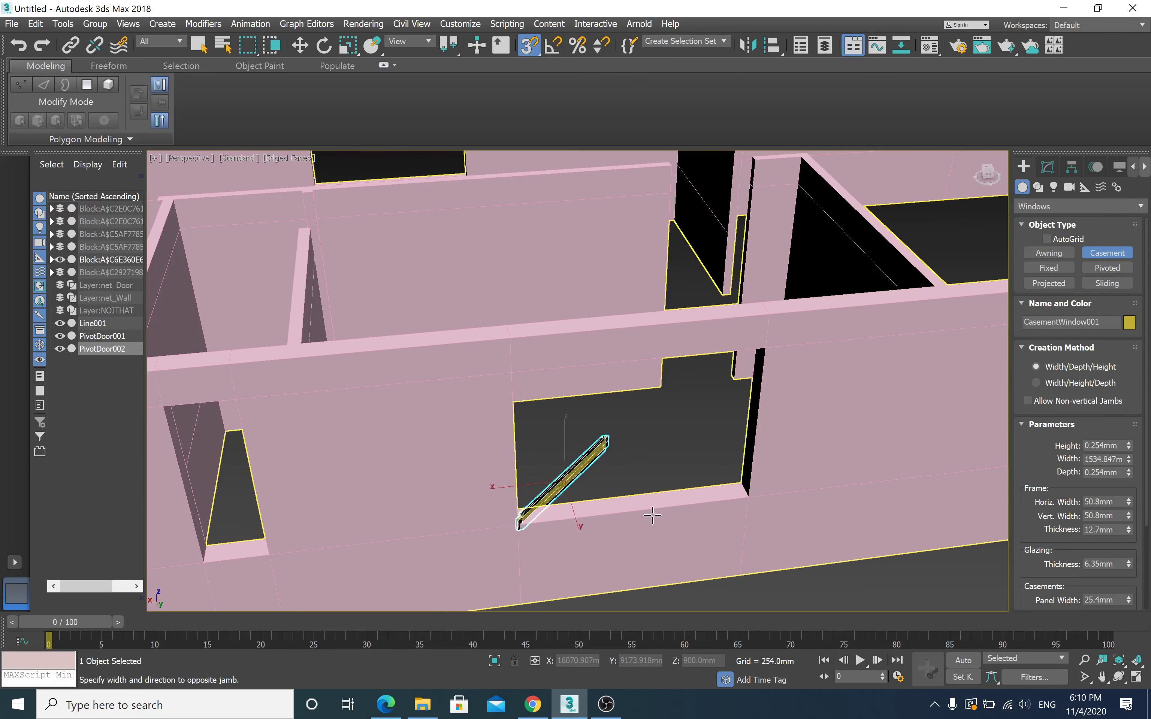
{"action": "left_click", "coordinate": [744, 486]}
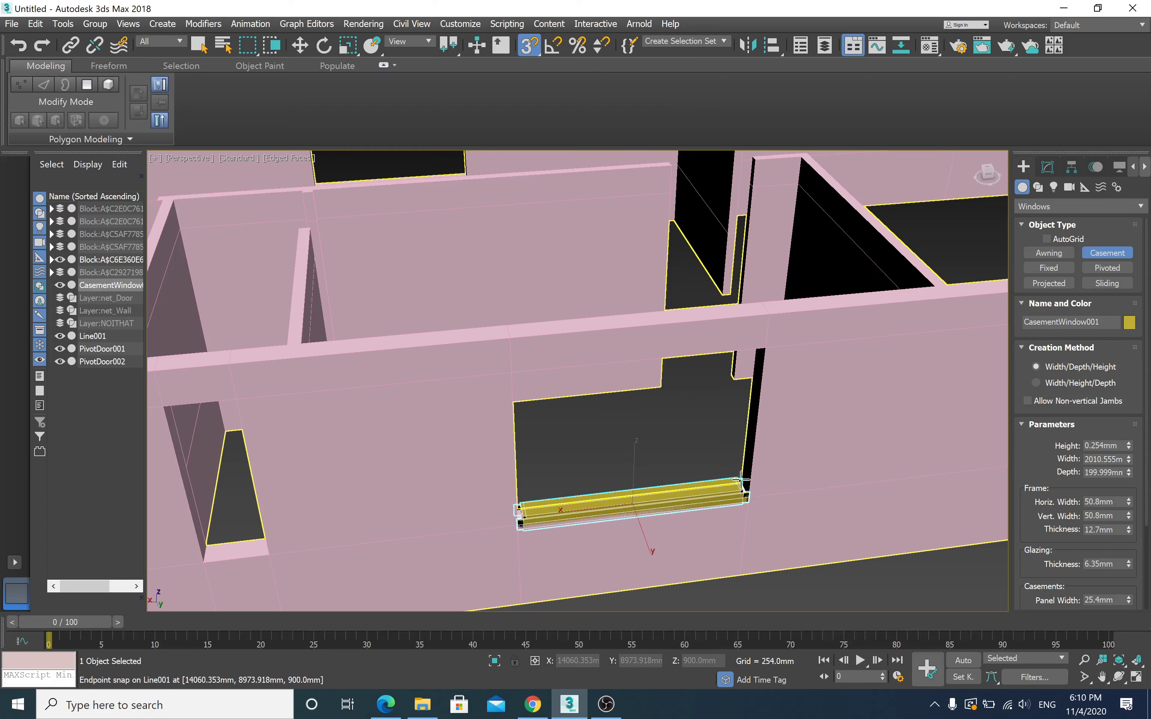
{"action": "left_click", "coordinate": [803, 445]}
{"action": "scroll", "coordinate": [802, 442], "scroll_direction": "up", "scroll_amount": 3}
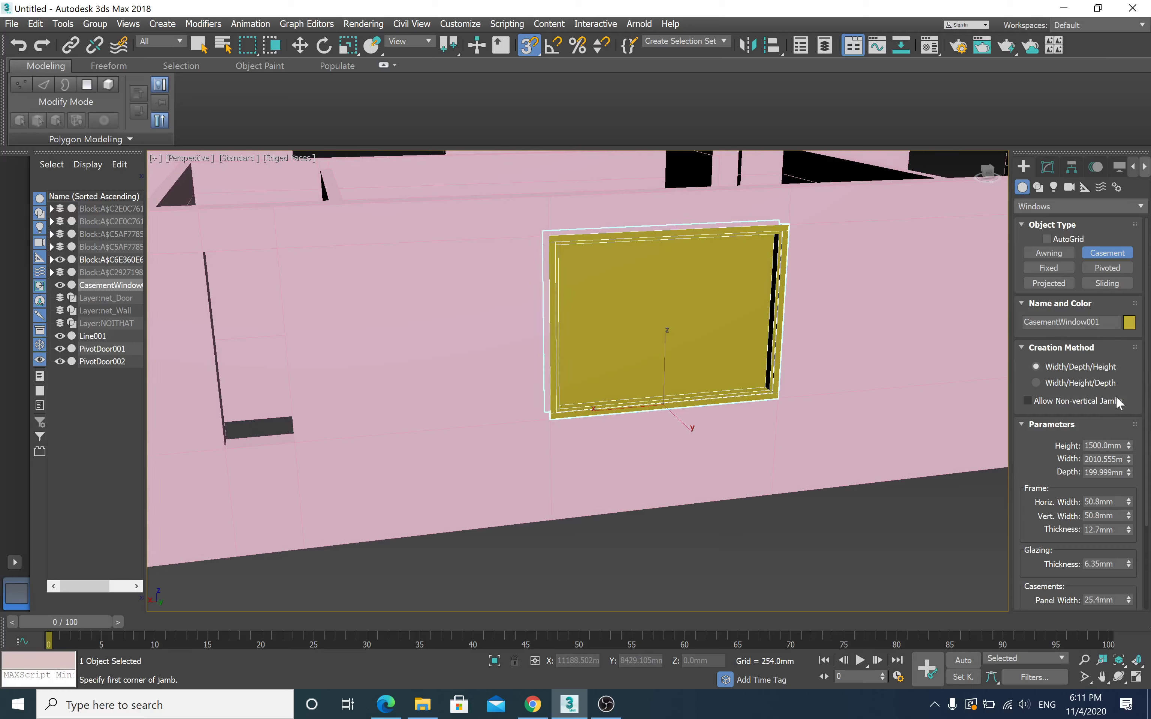
Step: Give the casement window two panels opened 74% with Flip Swing on
{"action": "left_click_drag", "start_coordinate": [1132, 478], "coordinate": [1135, 368]}
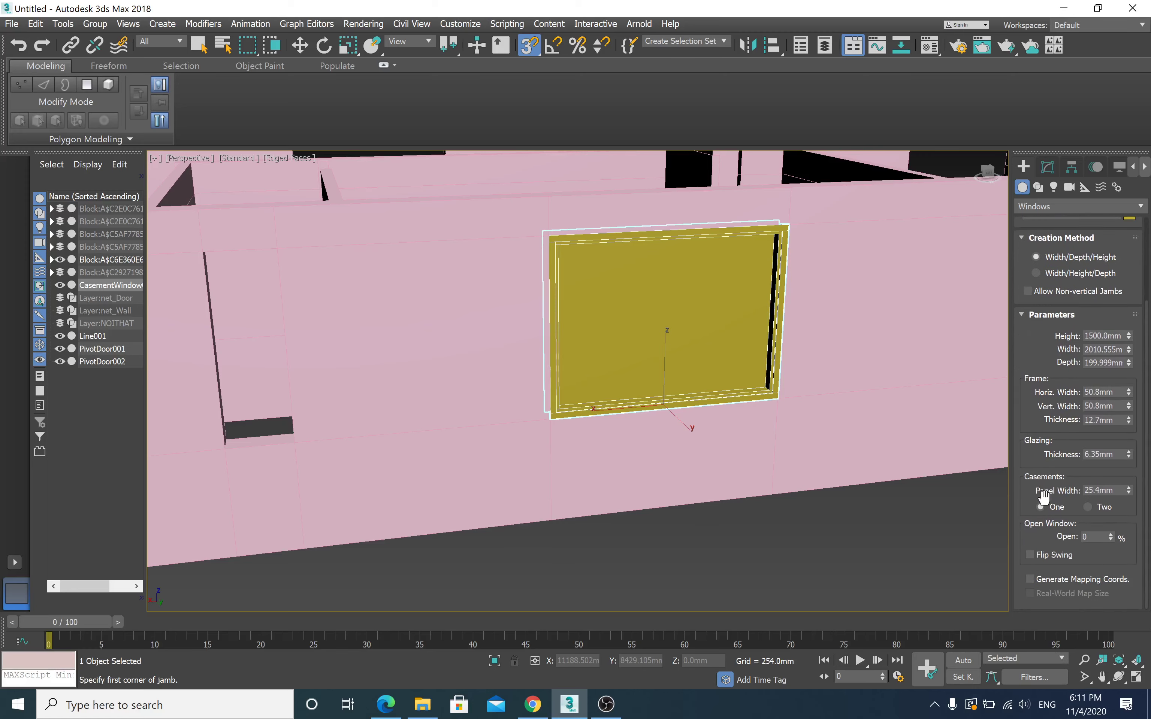
{"action": "left_click", "coordinate": [1088, 508]}
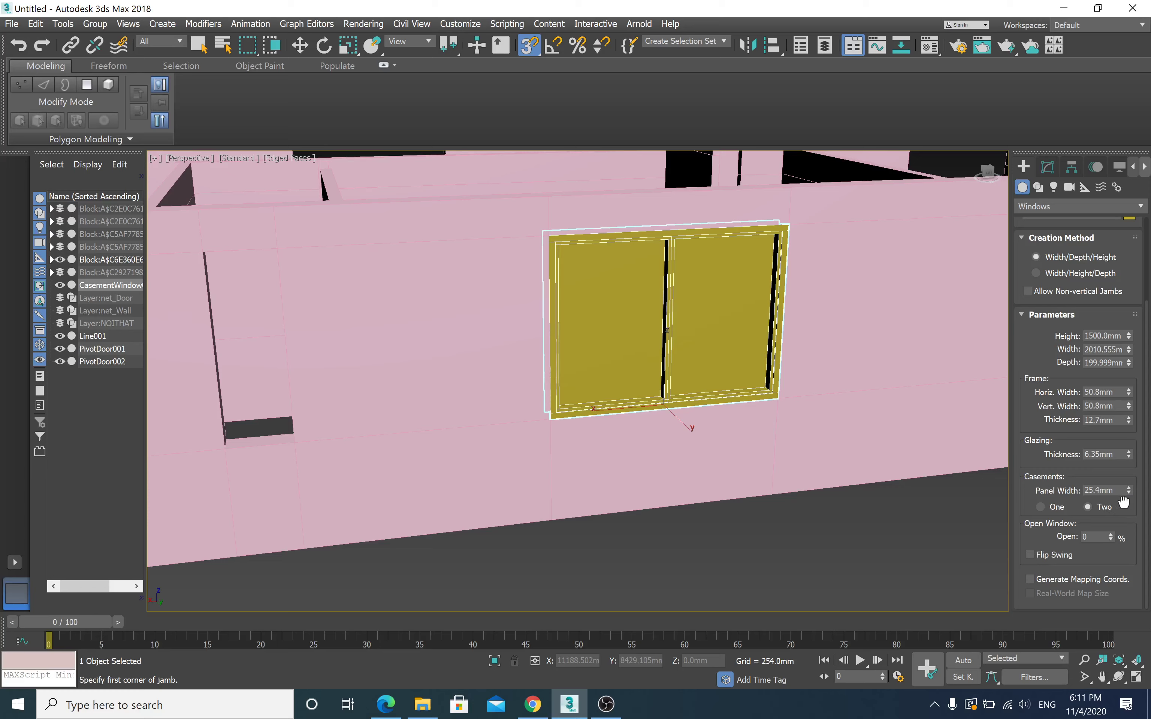
{"action": "left_click_drag", "start_coordinate": [1121, 511], "coordinate": [1117, 552]}
{"action": "scroll", "coordinate": [1118, 551], "scroll_direction": "down", "scroll_amount": 1}
{"action": "scroll", "coordinate": [1102, 569], "scroll_direction": "up", "scroll_amount": 3}
{"action": "left_click_drag", "start_coordinate": [1101, 568], "coordinate": [1120, 459]}
{"action": "left_click_drag", "start_coordinate": [1110, 535], "coordinate": [1117, 507]}
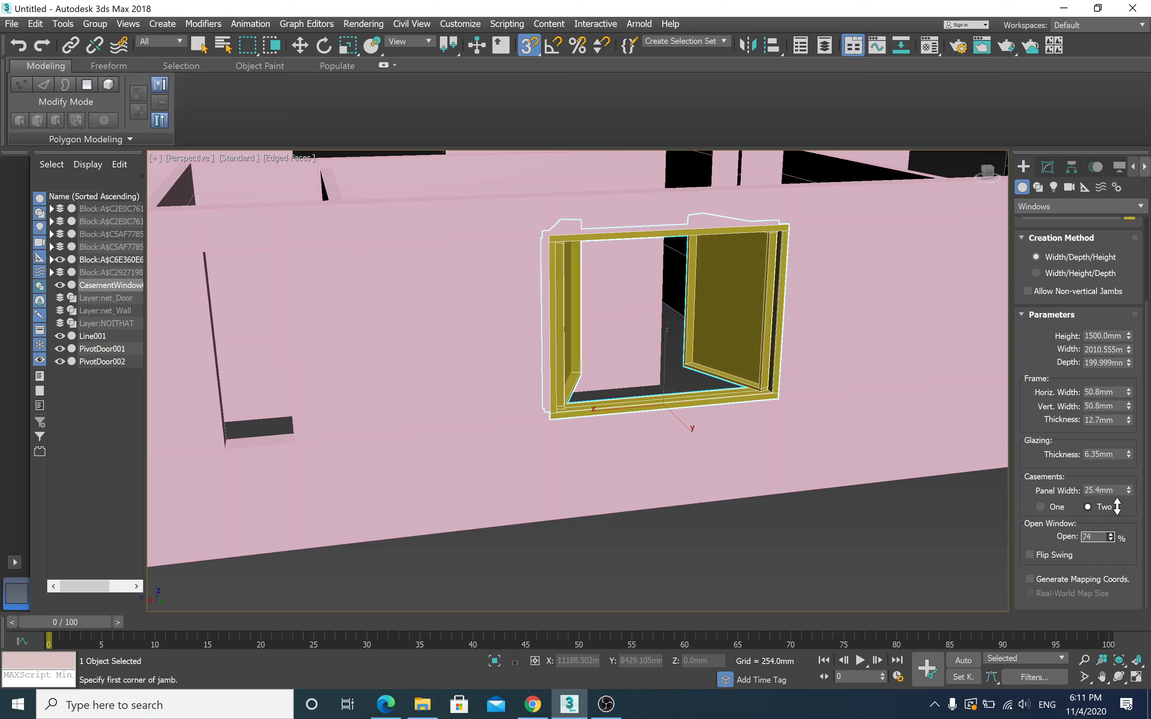
{"action": "left_click", "coordinate": [1051, 554]}
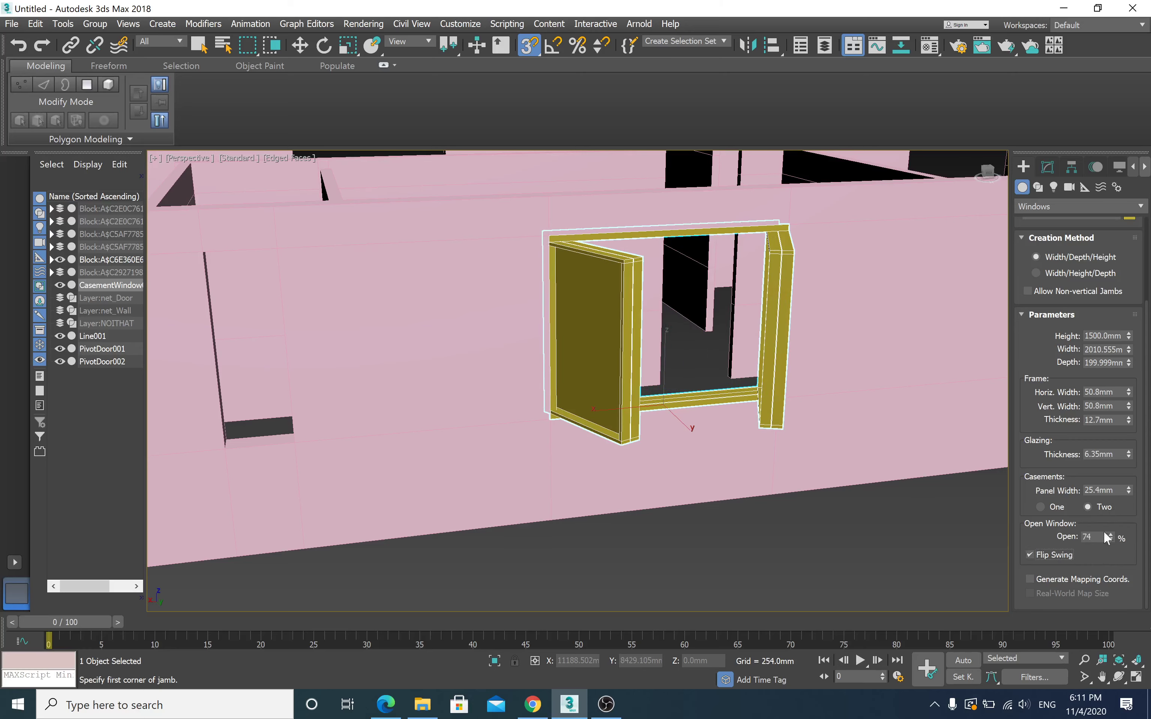
{"action": "scroll", "coordinate": [638, 309], "scroll_direction": "up", "scroll_amount": 5}
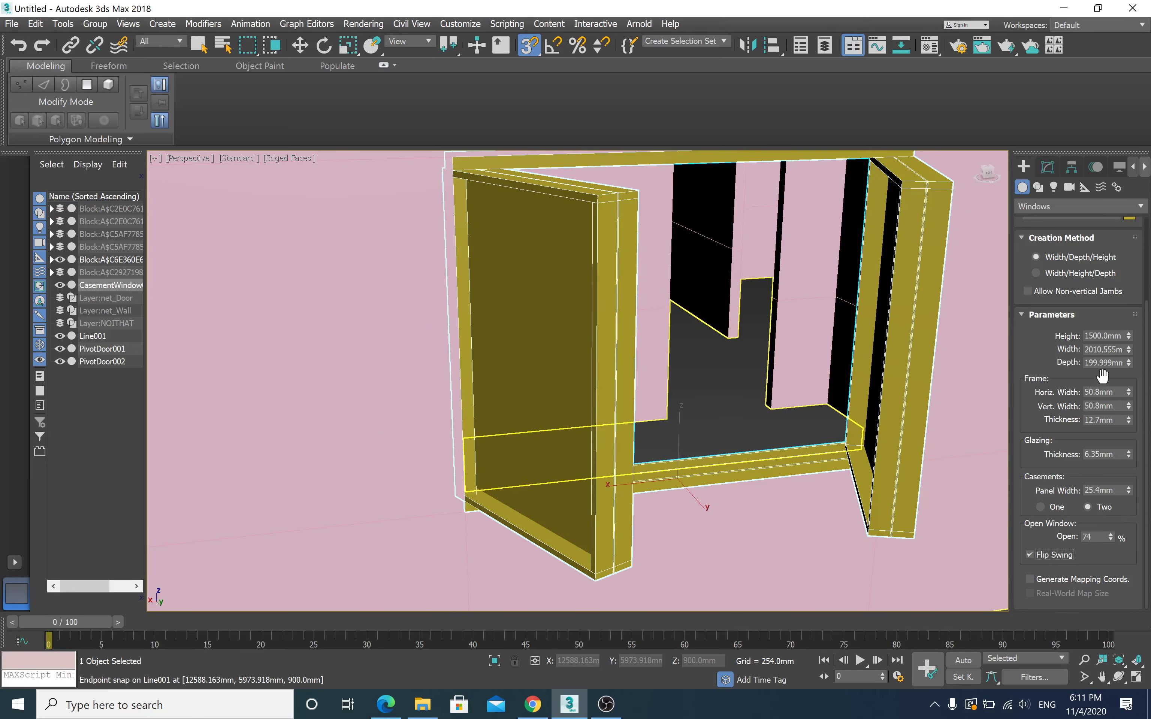
Step: Undo a width change, then set the casement window's depth to 50mm and height to 1290mm
{"action": "left_click_drag", "start_coordinate": [1127, 352], "coordinate": [1135, 365]}
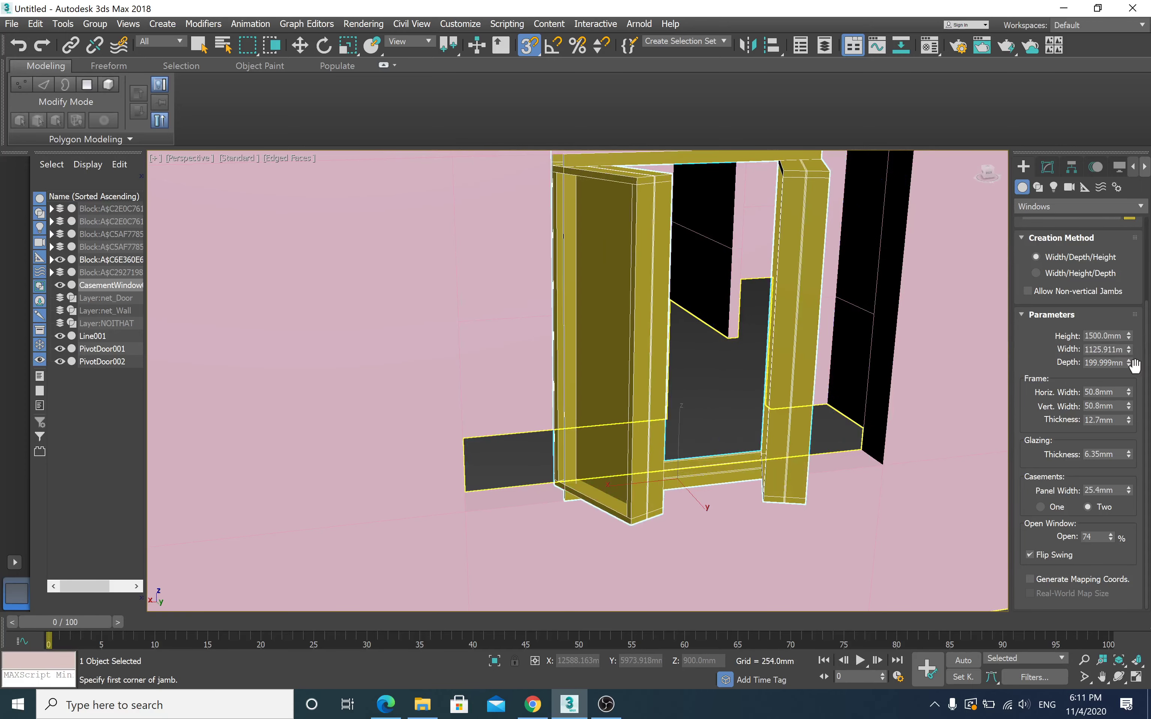
{"action": "key", "text": "ctrl+z"}
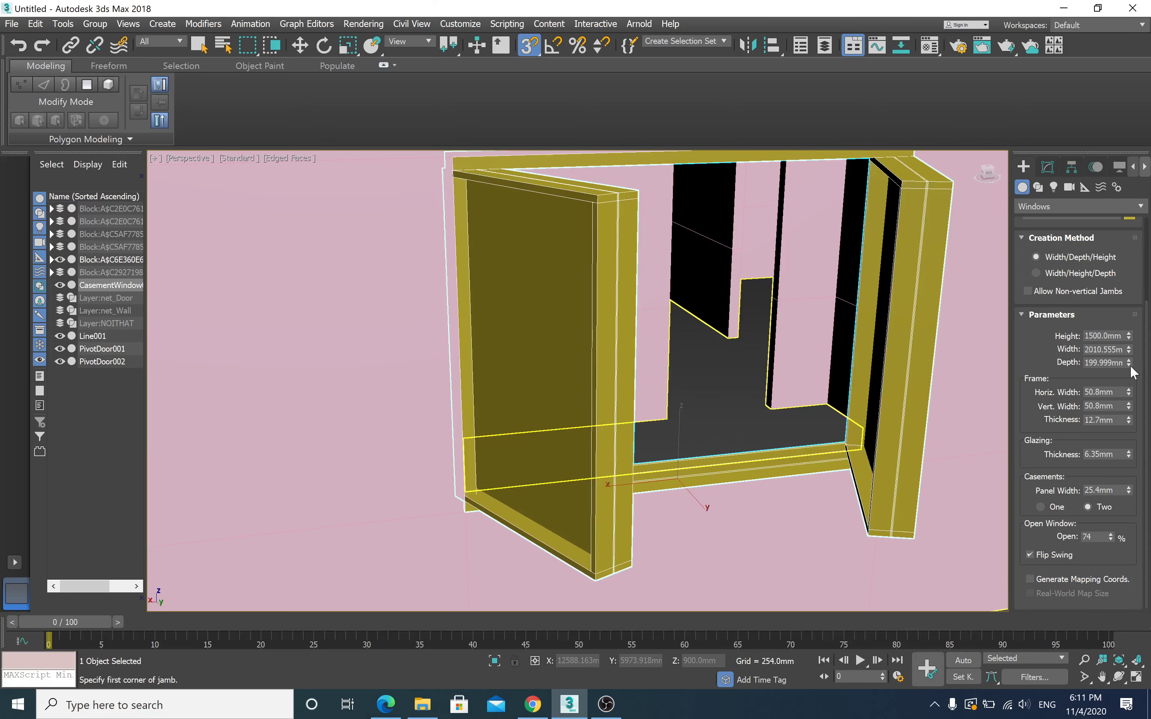
{"action": "left_click_drag", "start_coordinate": [1128, 364], "coordinate": [1125, 383]}
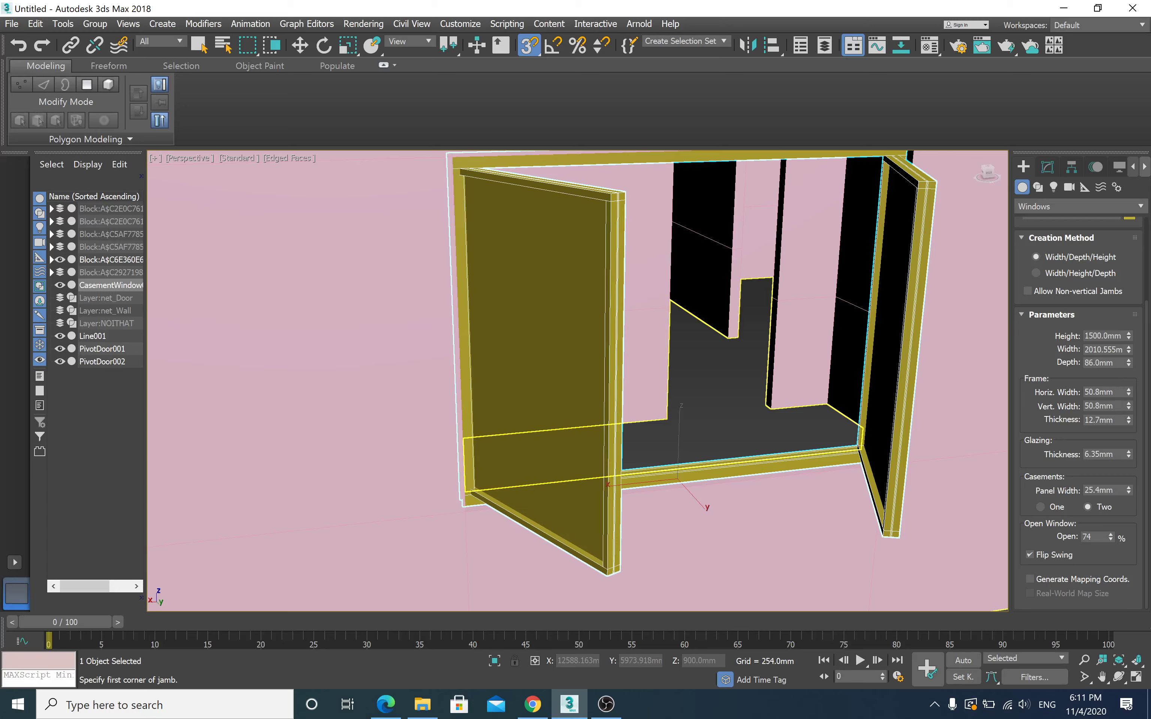
{"action": "double_click", "coordinate": [1103, 363]}
{"action": "type", "text": "50"}
{"action": "key", "text": "Return"}
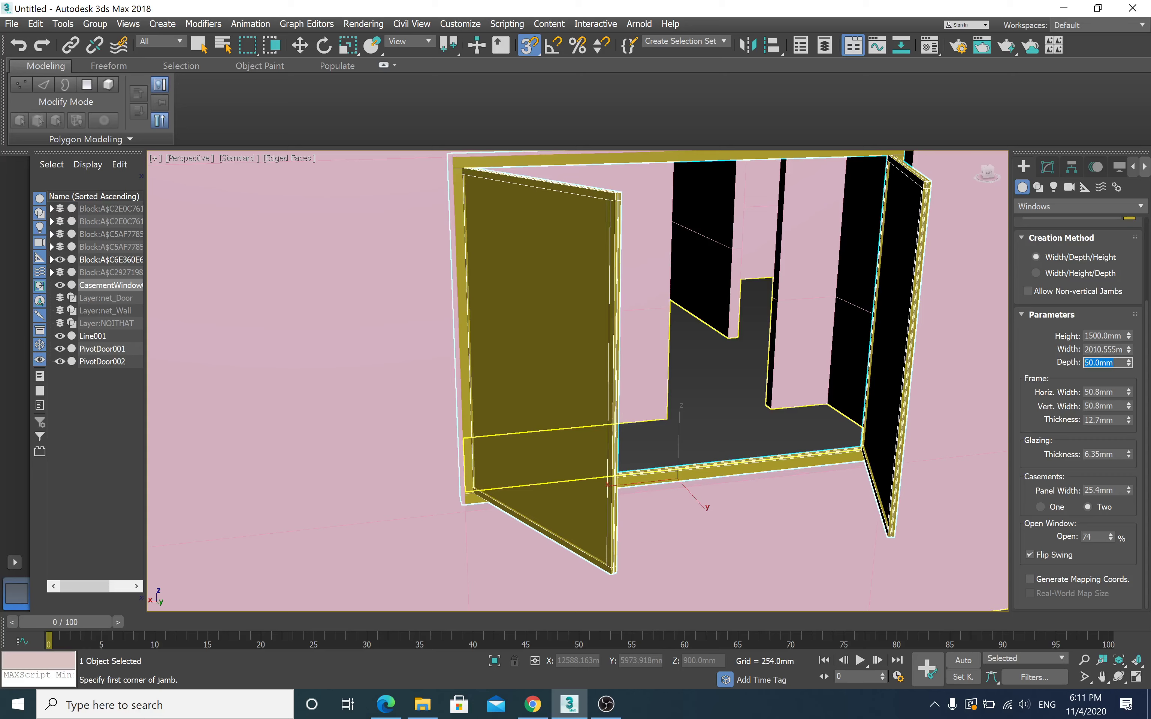
{"action": "mouse_move", "coordinate": [1114, 374]}
{"action": "left_mouse_down"}
{"action": "mouse_move", "coordinate": [1111, 383]}
{"action": "mouse_move", "coordinate": [1130, 348]}
{"action": "left_mouse_up"}
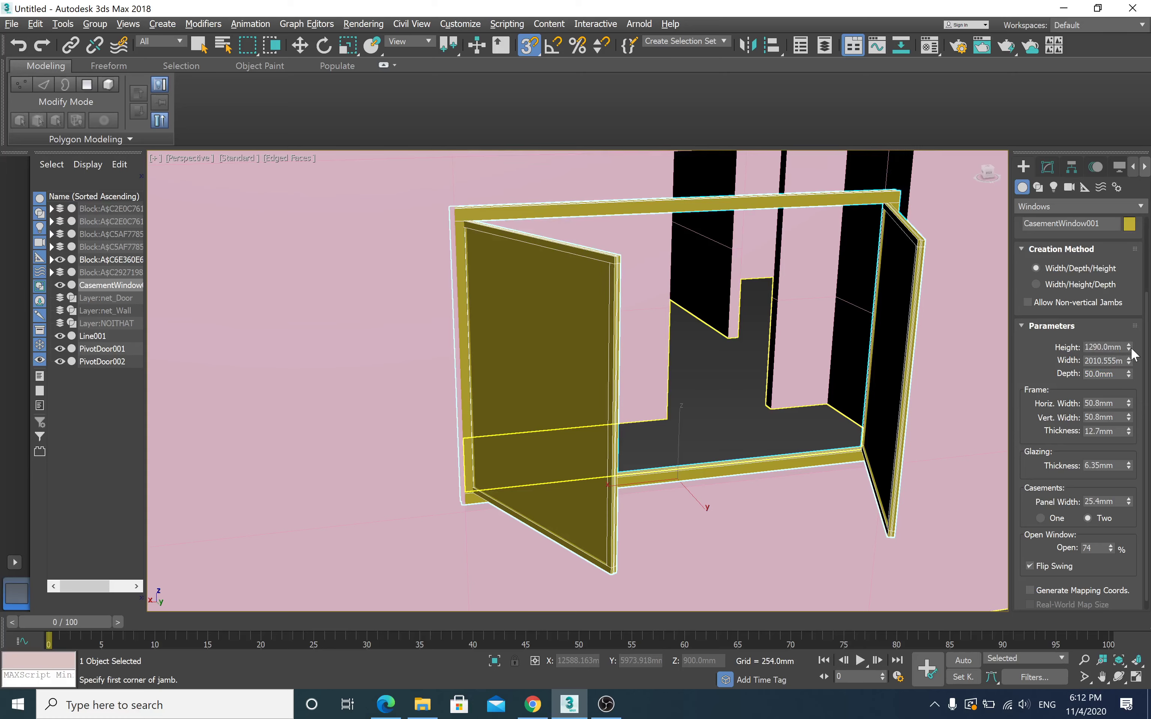
{"action": "key", "text": "alt"}
{"action": "scroll", "coordinate": [888, 364], "scroll_direction": "down", "scroll_amount": 2}
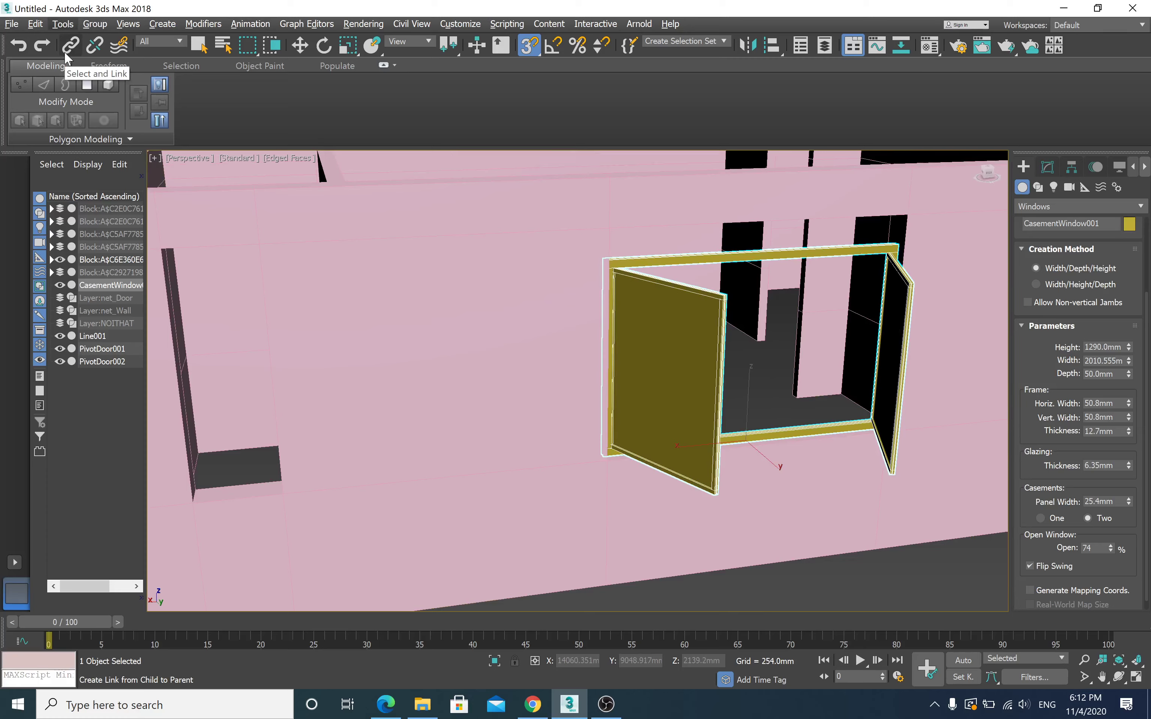
Step: Restore the window height to 1500mm and set its frame thickness to 50mm
{"action": "left_click", "coordinate": [18, 45]}
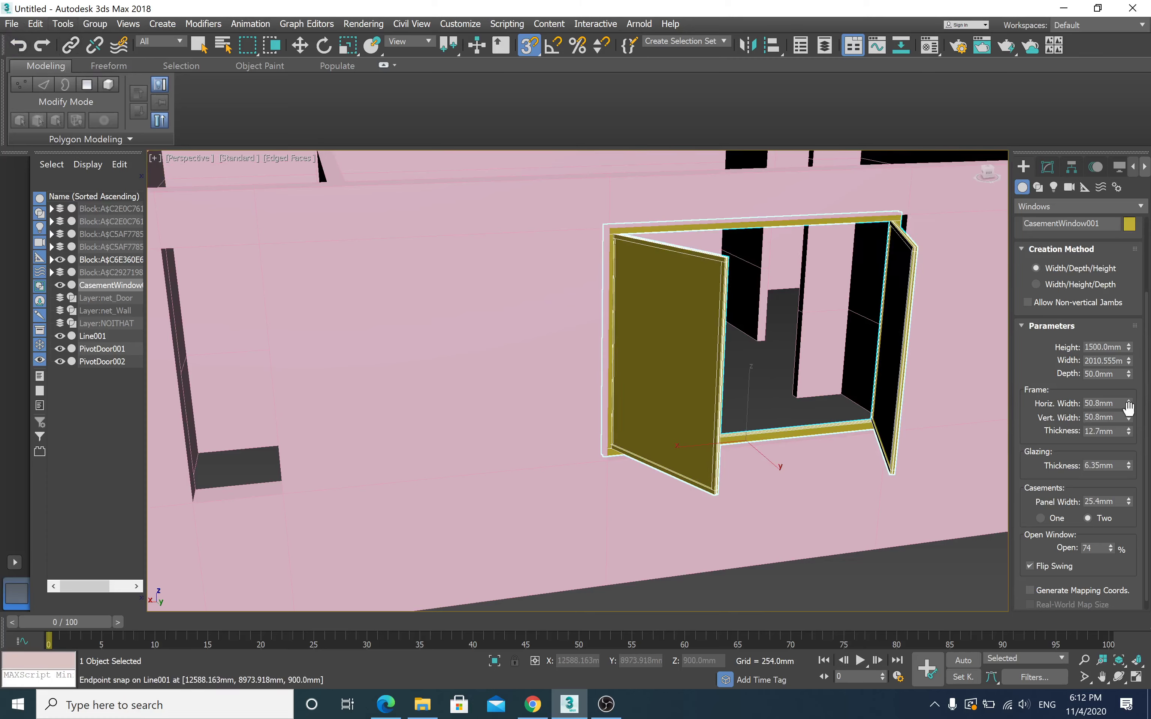
{"action": "left_click_drag", "start_coordinate": [1130, 434], "coordinate": [1130, 445]}
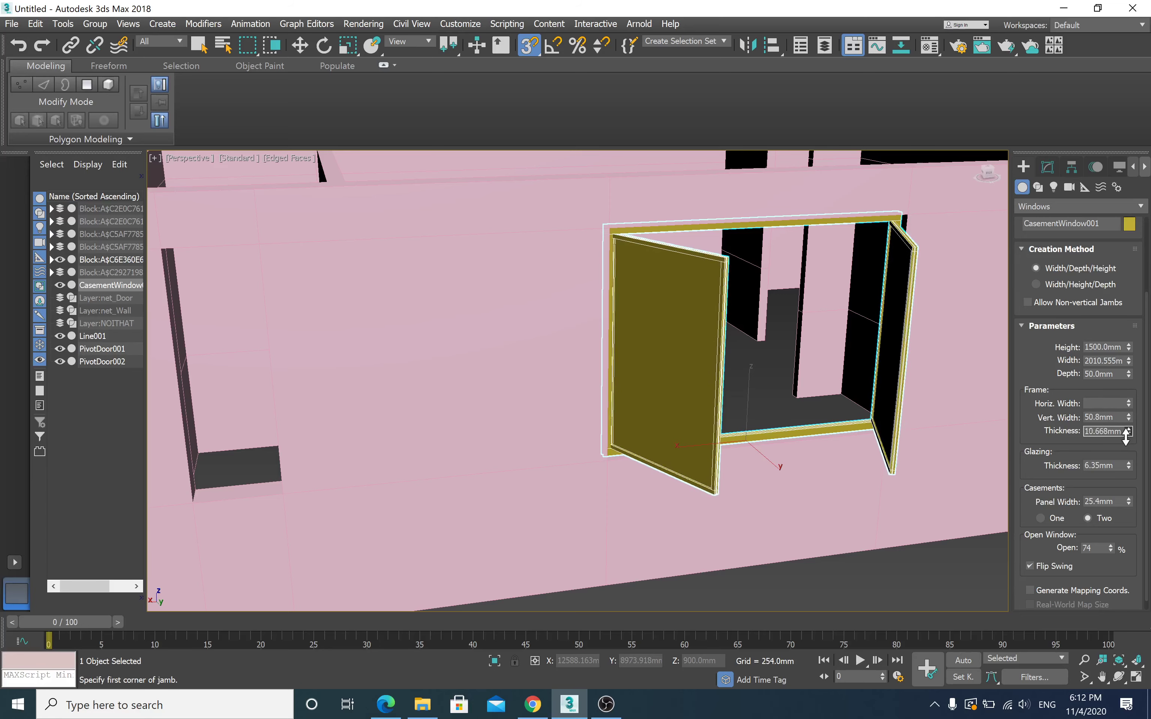
{"action": "left_click", "coordinate": [1098, 432]}
{"action": "type", "text": "50"}
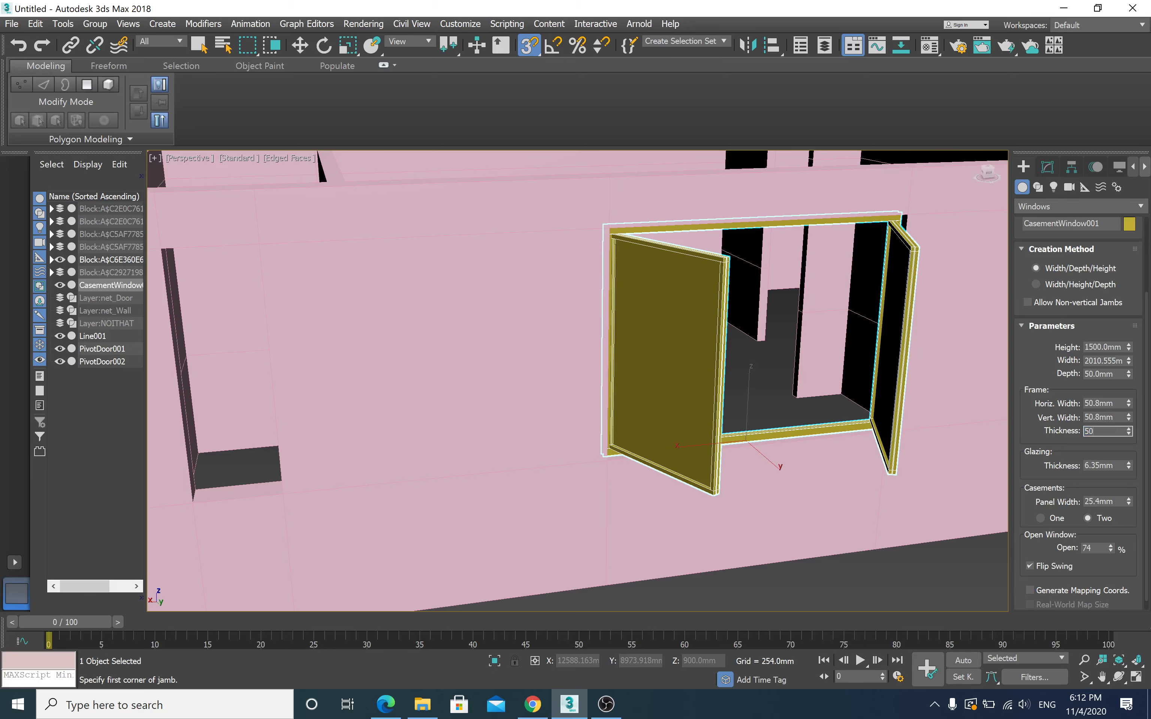
{"action": "key", "text": "Return"}
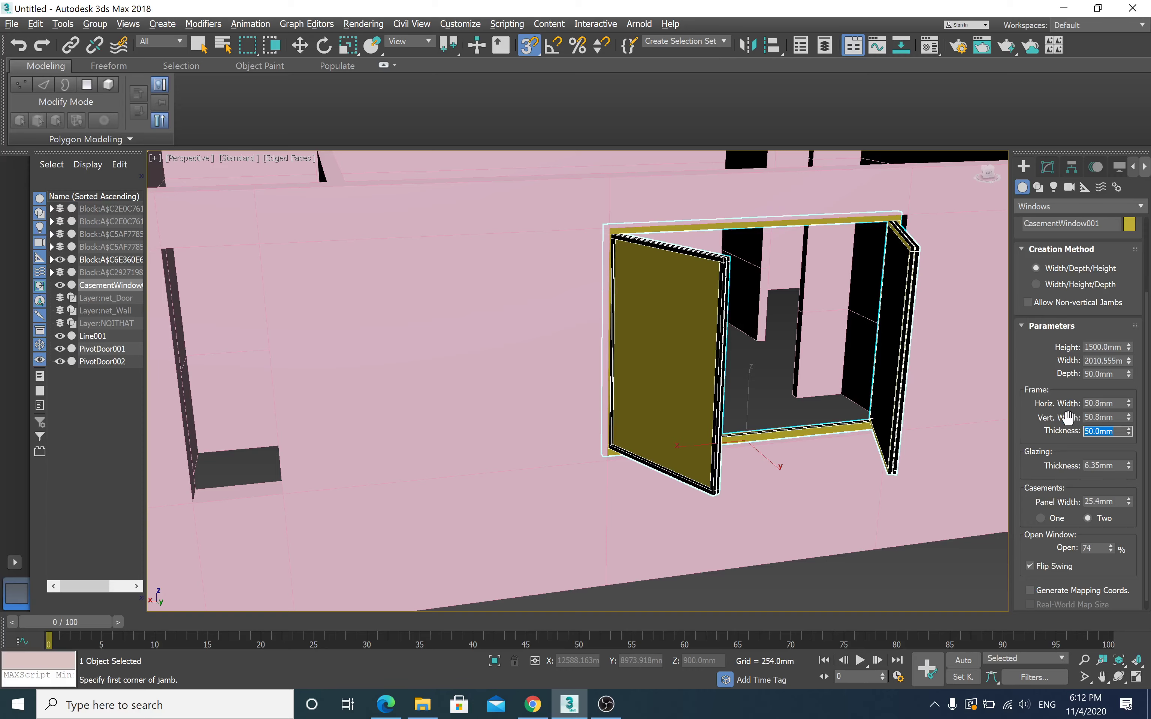
Step: Orbit to face the casement window, select it, and bring up the Edit menu
{"action": "middle_click_drag", "start_coordinate": [808, 428], "coordinate": [909, 435], "text": "alt"}
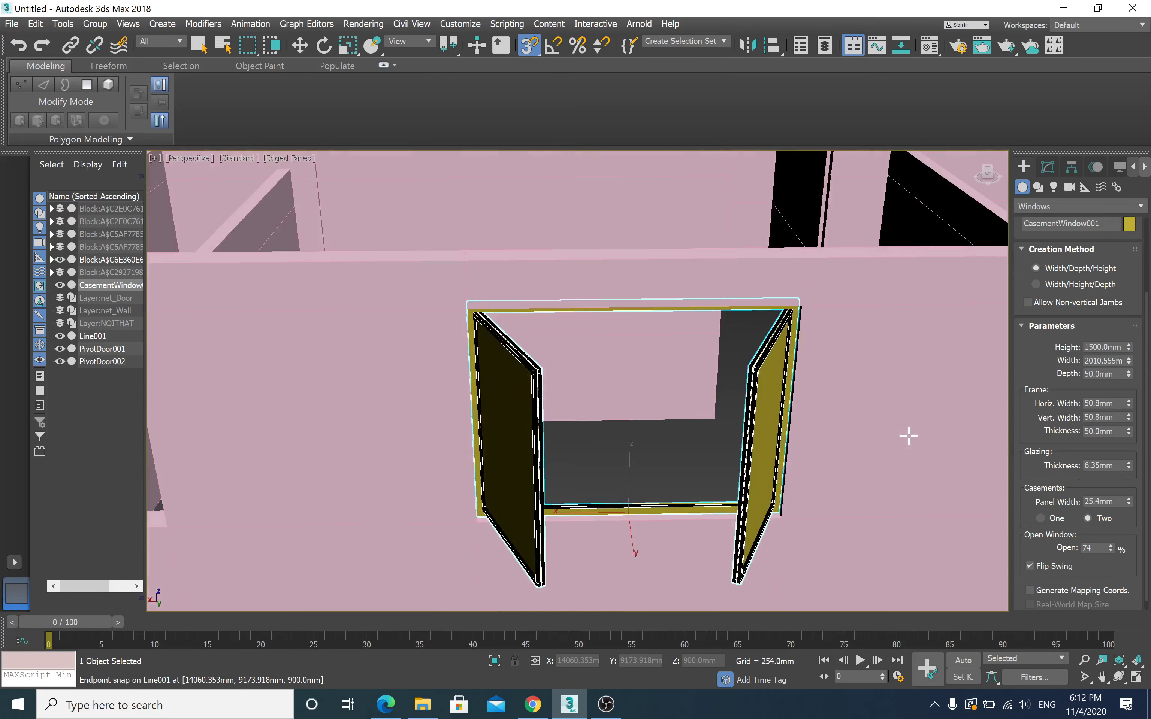
{"action": "scroll", "coordinate": [892, 435], "scroll_direction": "down", "scroll_amount": 5}
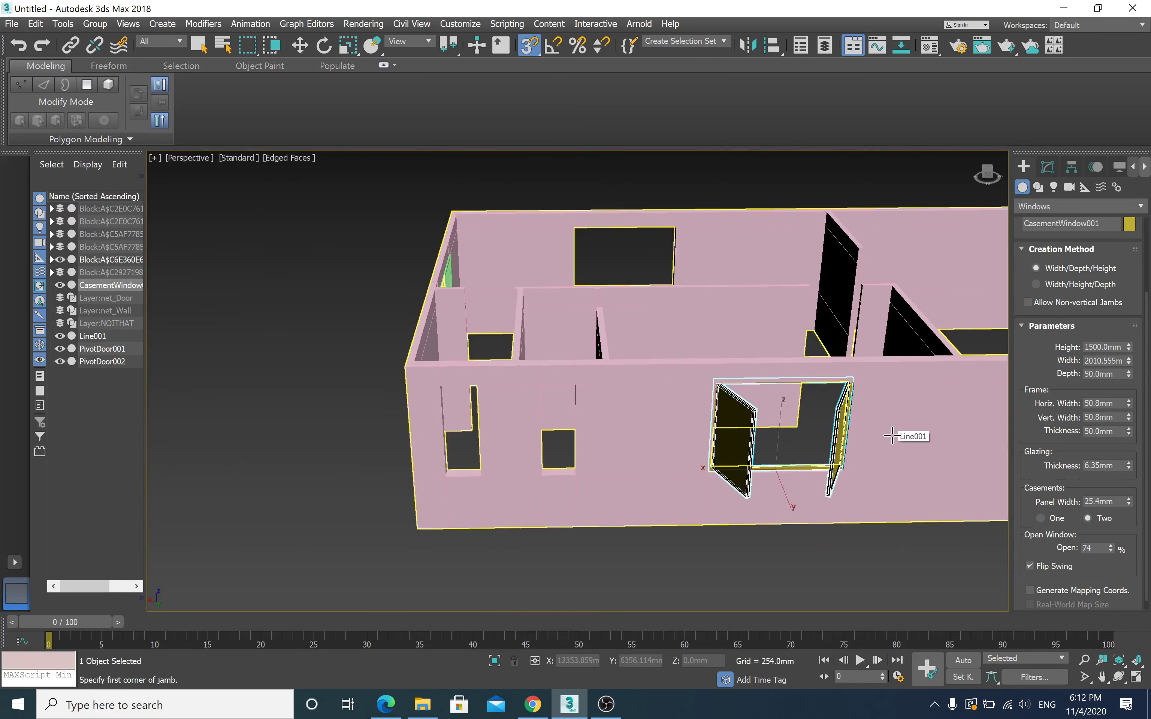
{"action": "scroll", "coordinate": [892, 435], "scroll_direction": "up", "scroll_amount": 3}
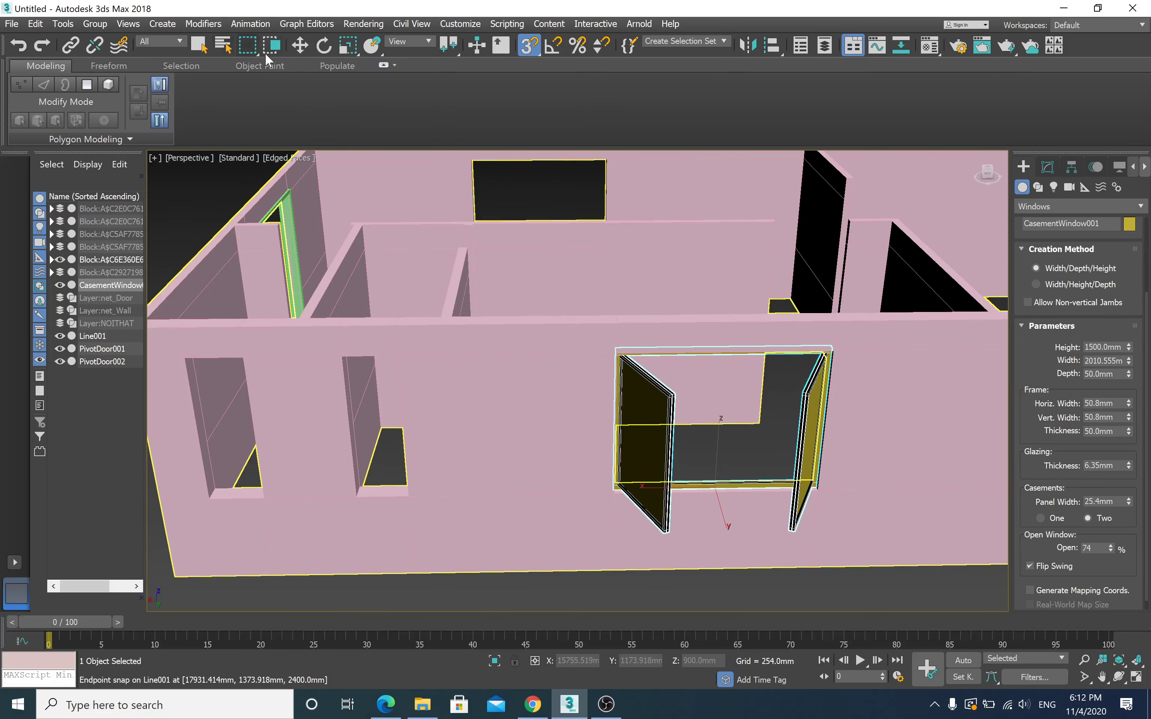
{"action": "left_click", "coordinate": [301, 51]}
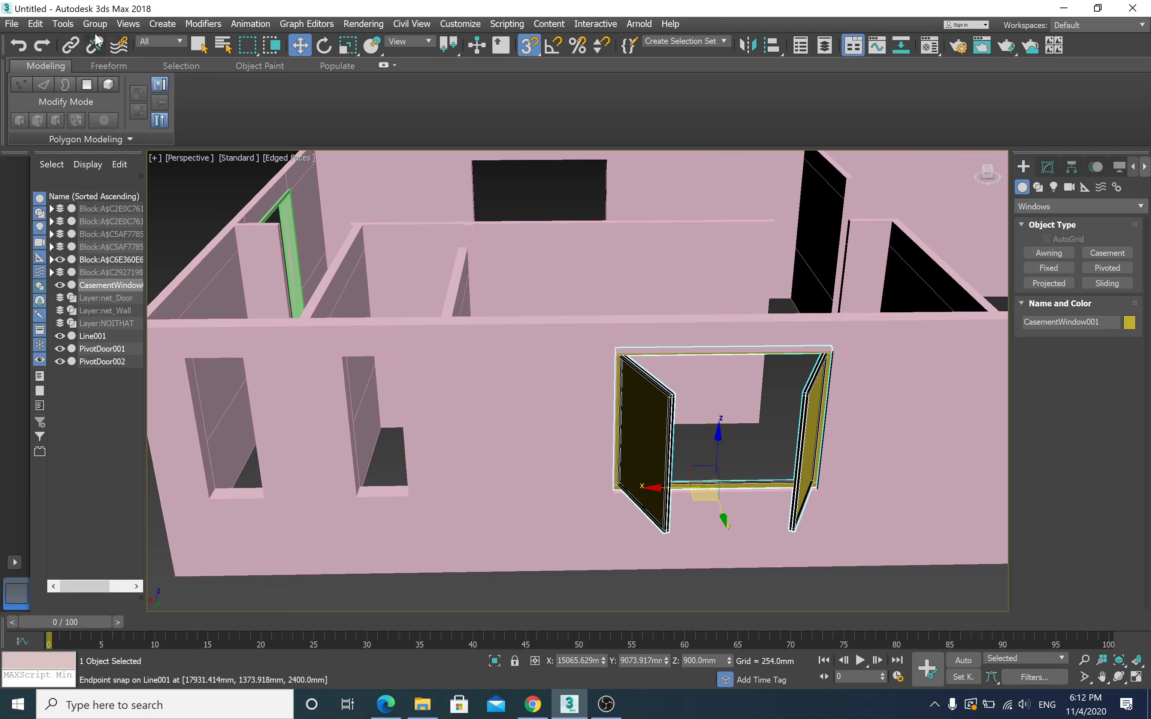
{"action": "left_click", "coordinate": [34, 24]}
Step: Delete the casement window and fit a 2010.555mm by 1500mm sliding window into the opening
{"action": "left_click", "coordinate": [57, 115]}
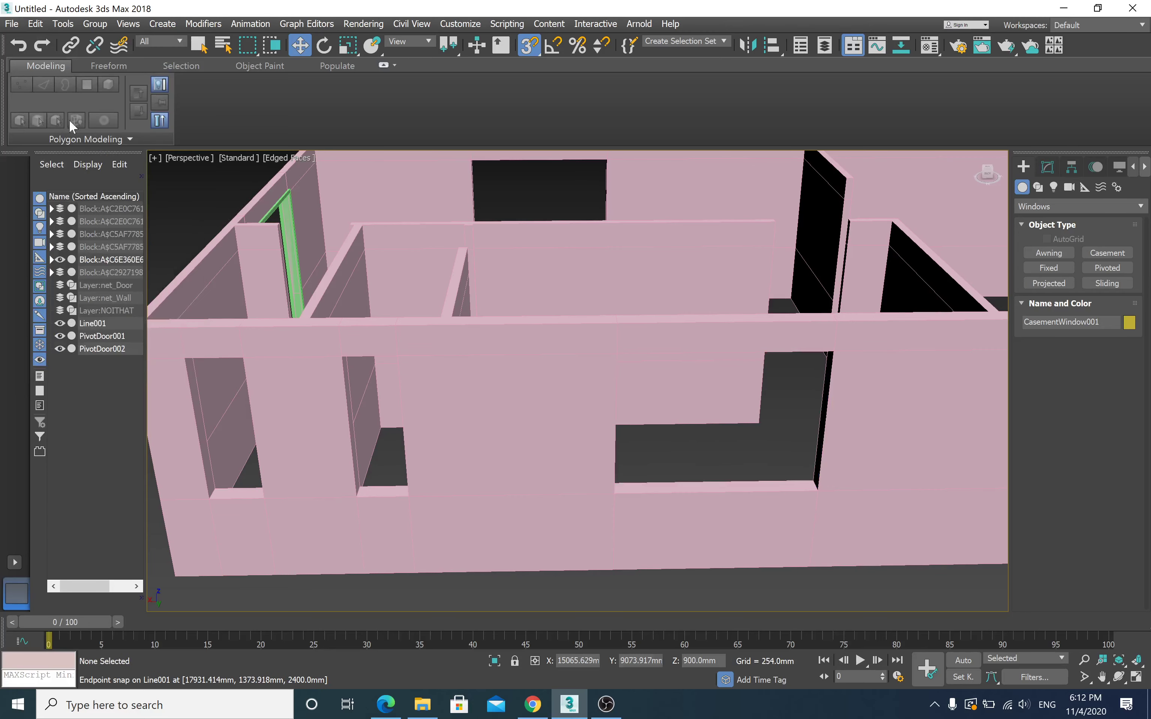
{"action": "left_click", "coordinate": [1099, 285]}
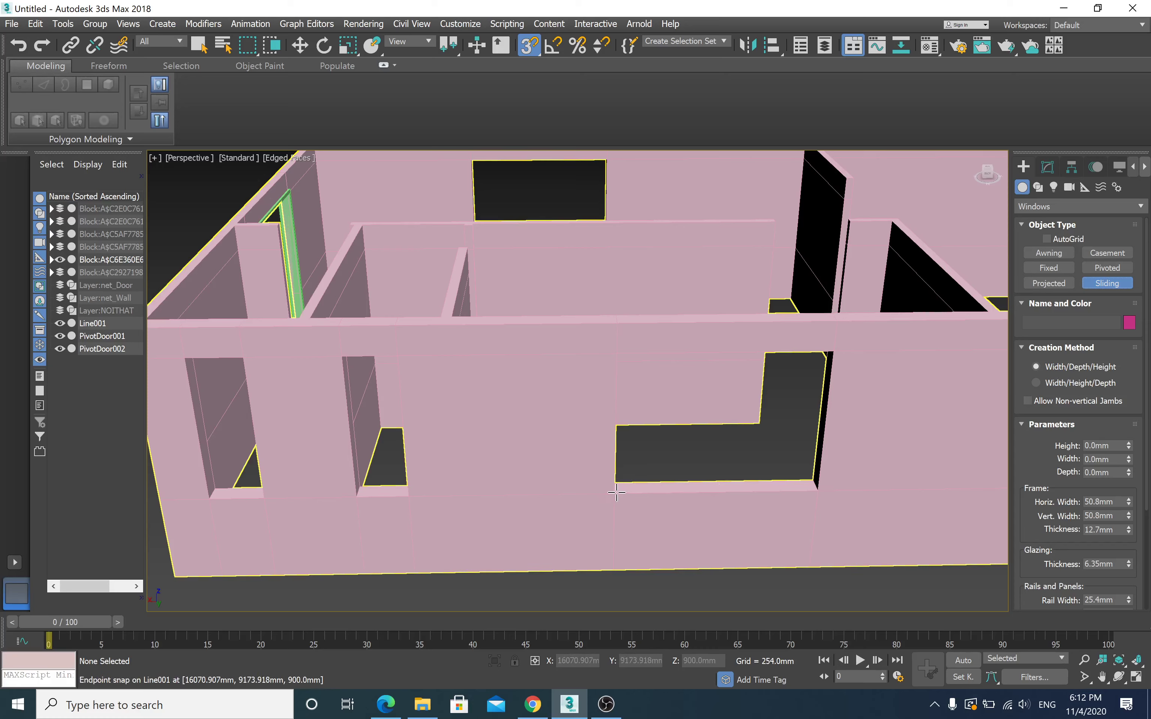
{"action": "left_click_drag", "start_coordinate": [616, 493], "coordinate": [816, 490]}
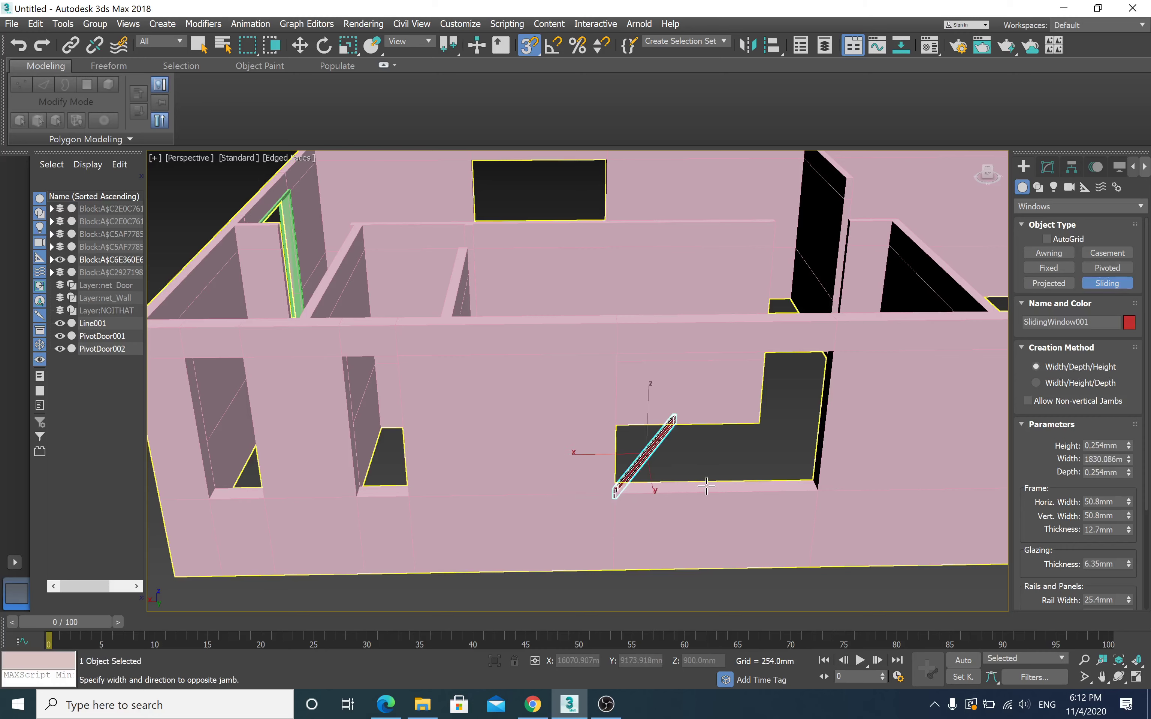
{"action": "left_click", "coordinate": [816, 491]}
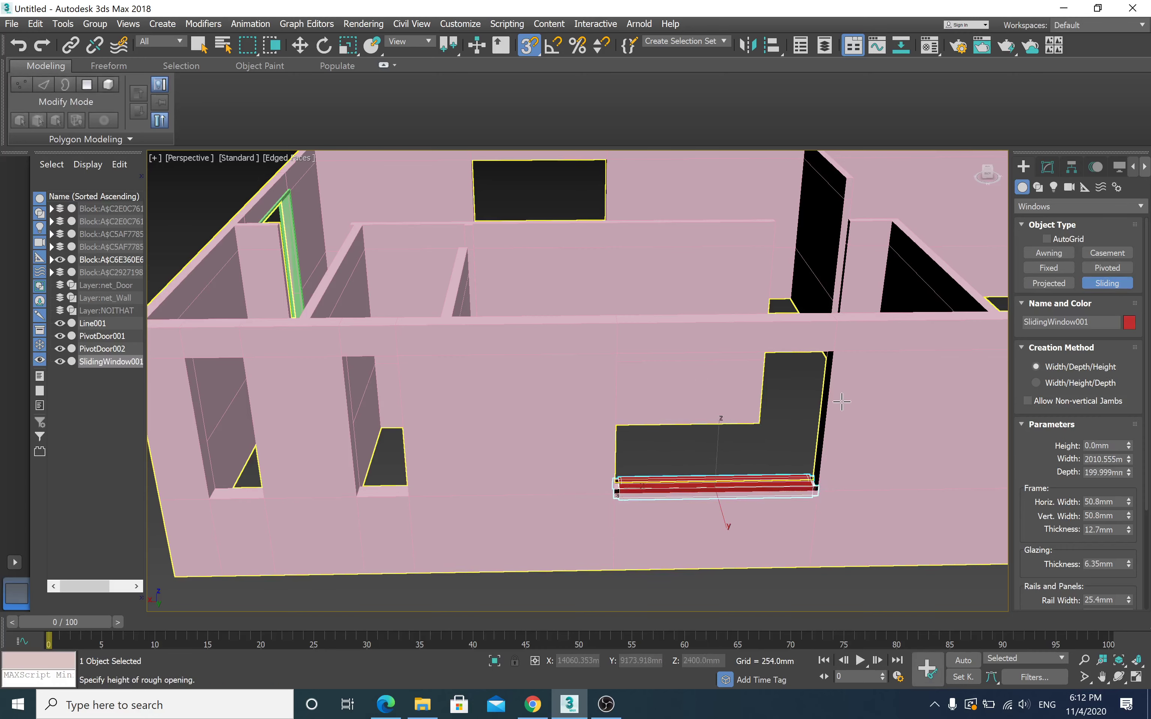
{"action": "left_click", "coordinate": [831, 351]}
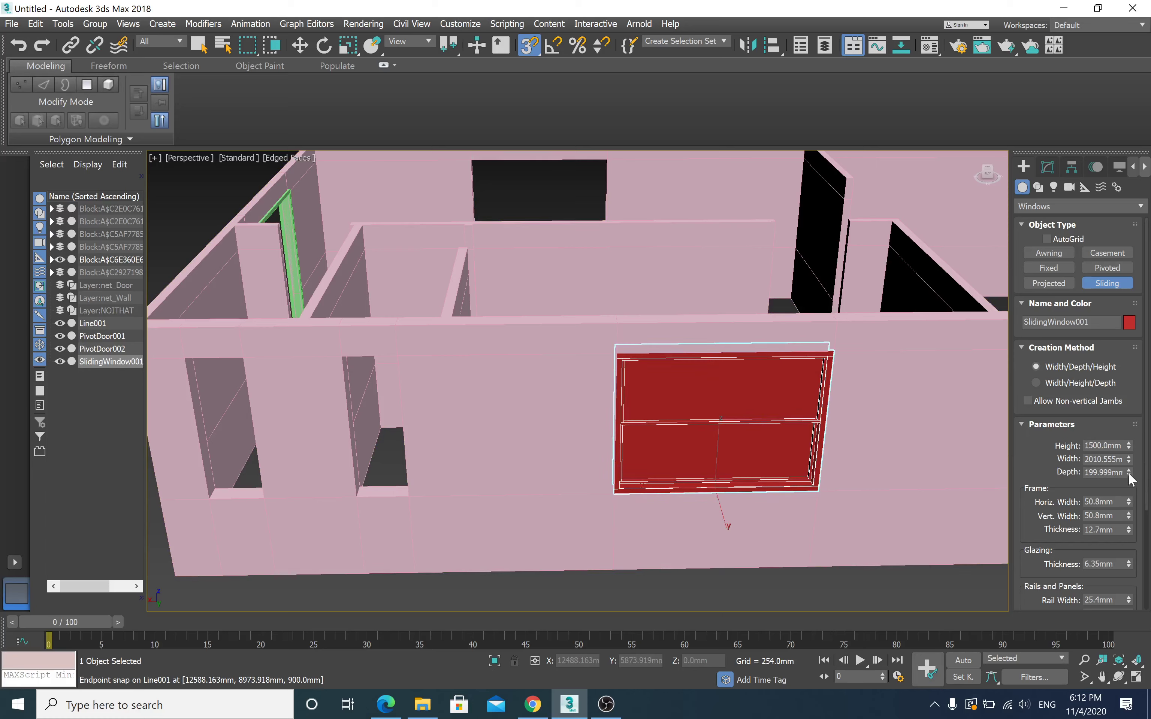
{"action": "left_click_drag", "start_coordinate": [1132, 471], "coordinate": [1133, 333]}
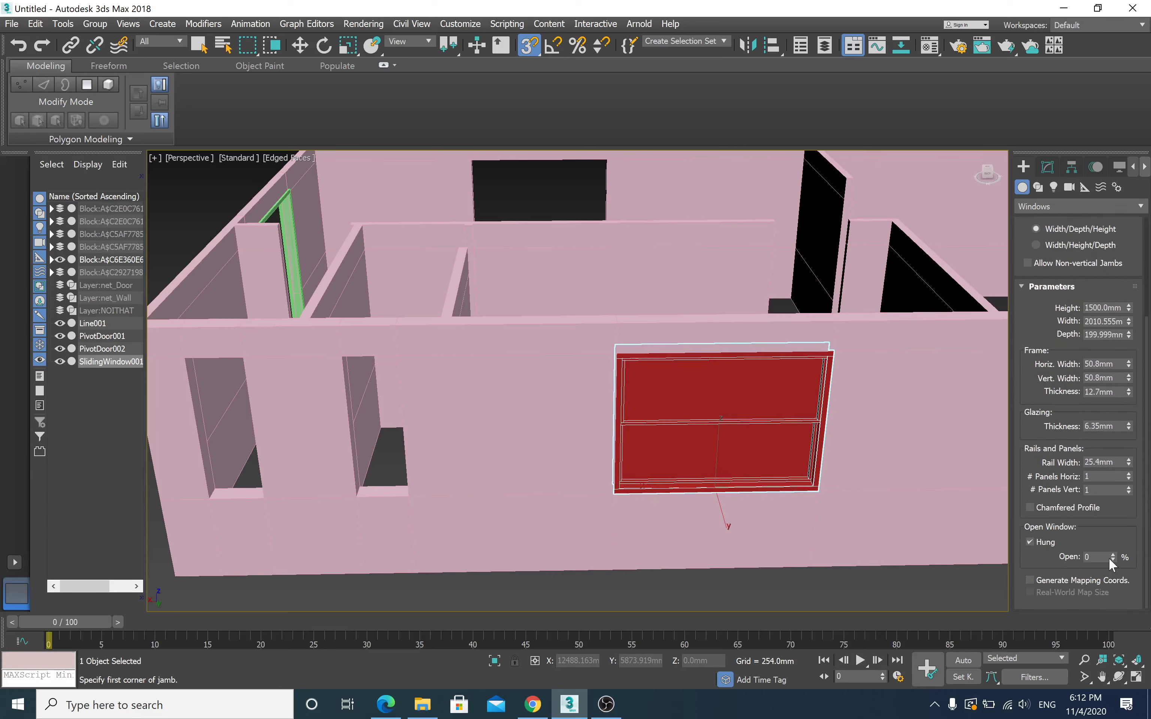
Step: Switch SlidingWindow001 from hung to sliding, open it 100%, and turn on Generate Mapping Coords
{"action": "left_click_drag", "start_coordinate": [1113, 556], "coordinate": [1145, 502]}
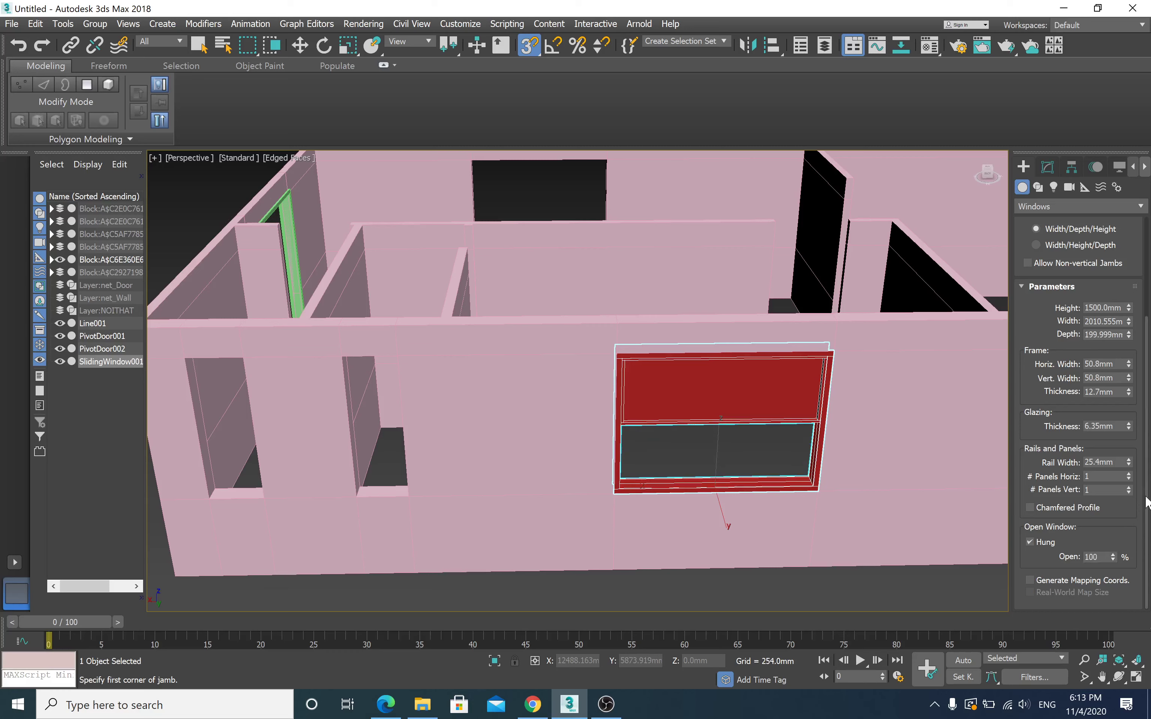
{"action": "scroll", "coordinate": [1131, 504], "scroll_direction": "up", "scroll_amount": 1}
{"action": "scroll", "coordinate": [1113, 513], "scroll_direction": "down", "scroll_amount": 1}
{"action": "left_click", "coordinate": [1041, 542]}
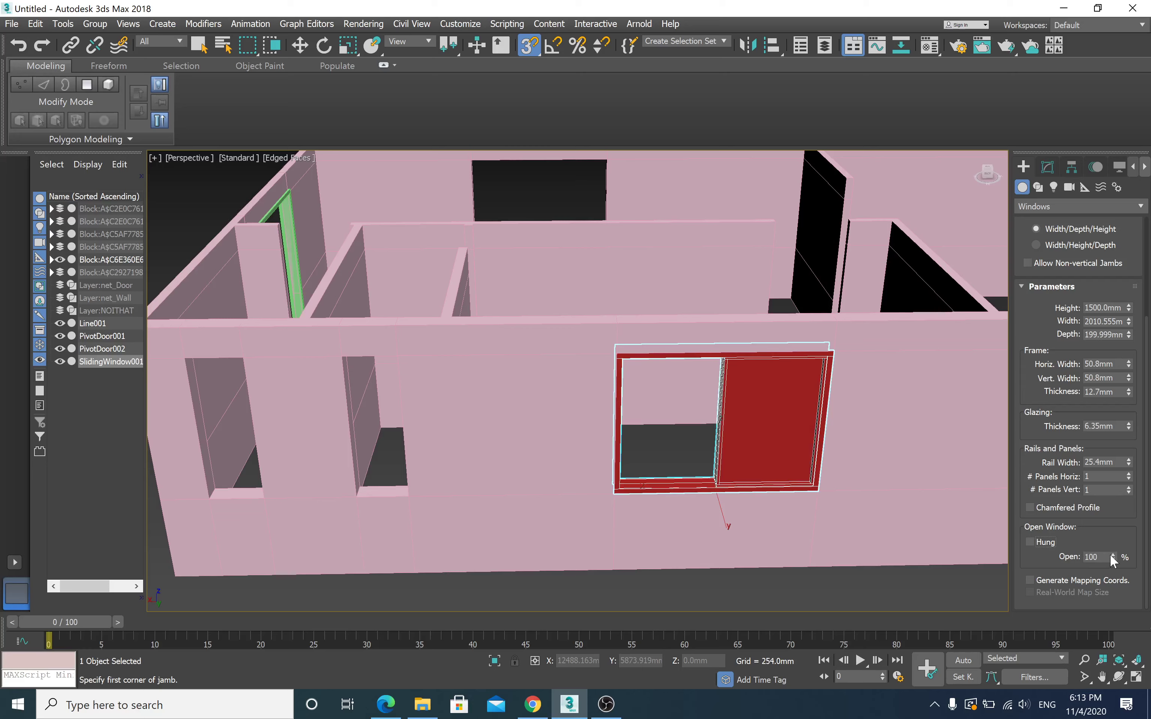
{"action": "left_click_drag", "start_coordinate": [1111, 555], "coordinate": [1132, 526]}
{"action": "mouse_move", "coordinate": [1132, 526]}
{"action": "left_mouse_down"}
{"action": "mouse_move", "coordinate": [1089, 583]}
{"action": "mouse_move", "coordinate": [1107, 592]}
{"action": "mouse_move", "coordinate": [1103, 620]}
{"action": "mouse_move", "coordinate": [1144, 531]}
{"action": "left_mouse_up"}
{"action": "left_click", "coordinate": [1029, 581]}
{"action": "mouse_move", "coordinate": [1112, 557]}
{"action": "left_mouse_down"}
{"action": "mouse_move", "coordinate": [1113, 606]}
{"action": "mouse_move", "coordinate": [1134, 522]}
{"action": "left_mouse_up"}
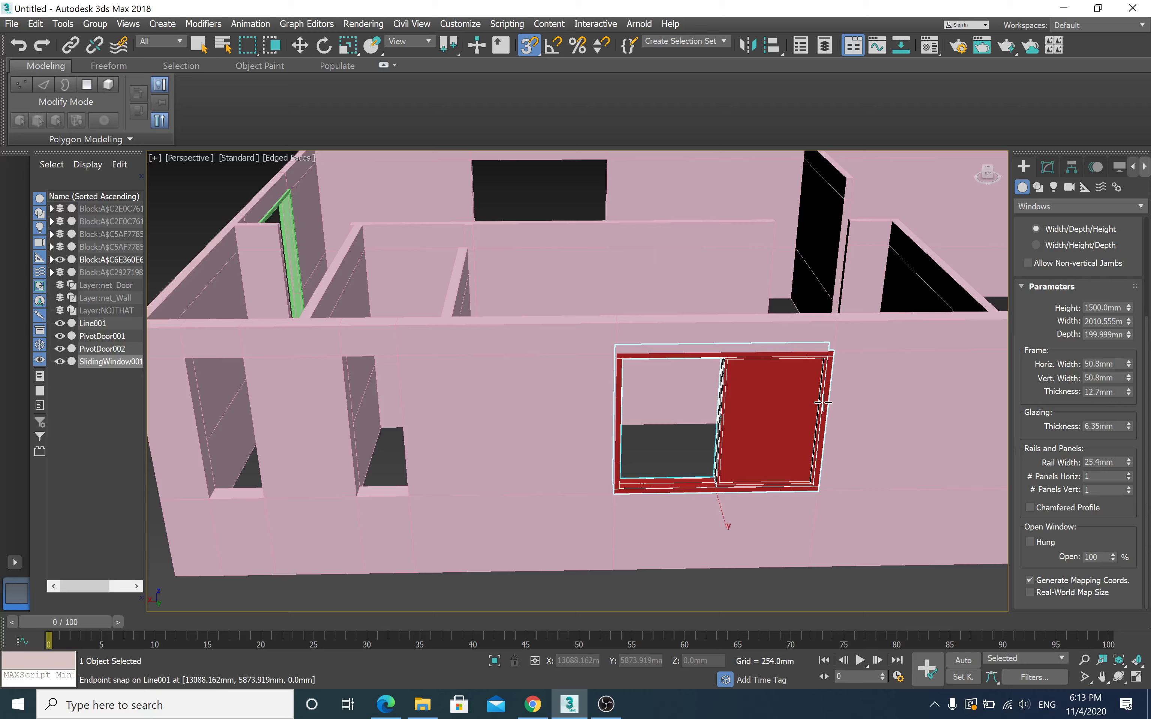
Step: Zoom and orbit the perspective viewport to view the house from its end
{"action": "scroll", "coordinate": [821, 404], "scroll_direction": "up", "scroll_amount": 3}
{"action": "scroll", "coordinate": [821, 403], "scroll_direction": "down", "scroll_amount": 3}
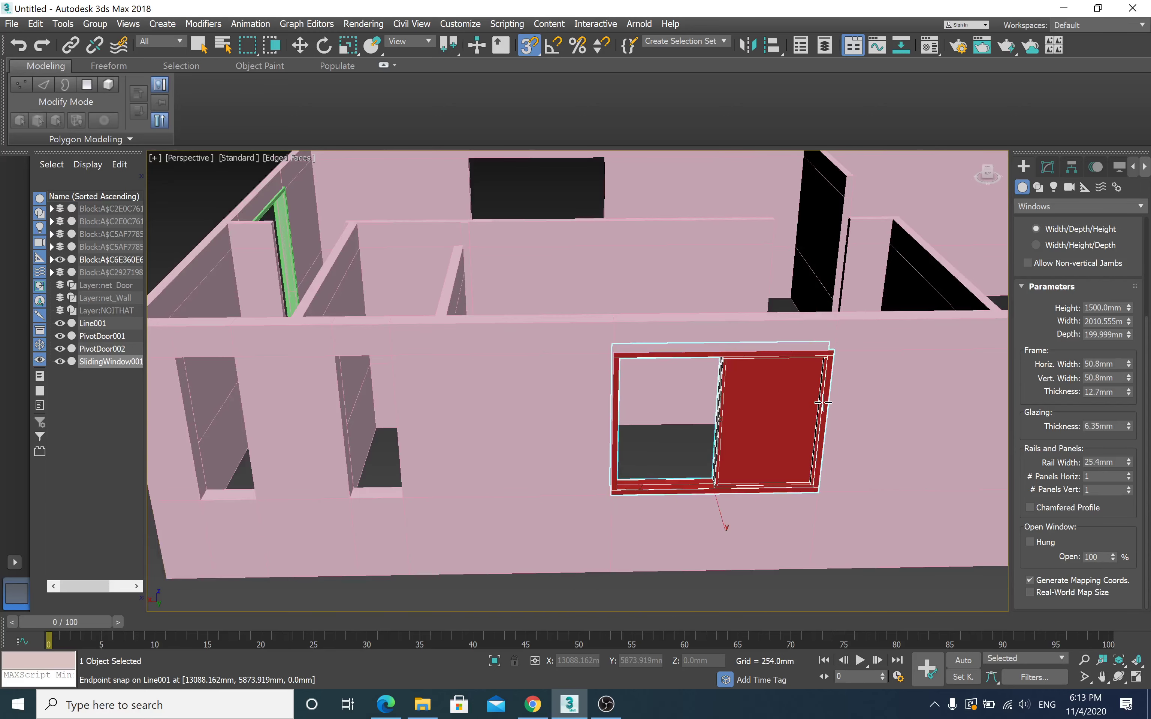
{"action": "scroll", "coordinate": [822, 403], "scroll_direction": "down", "scroll_amount": 3}
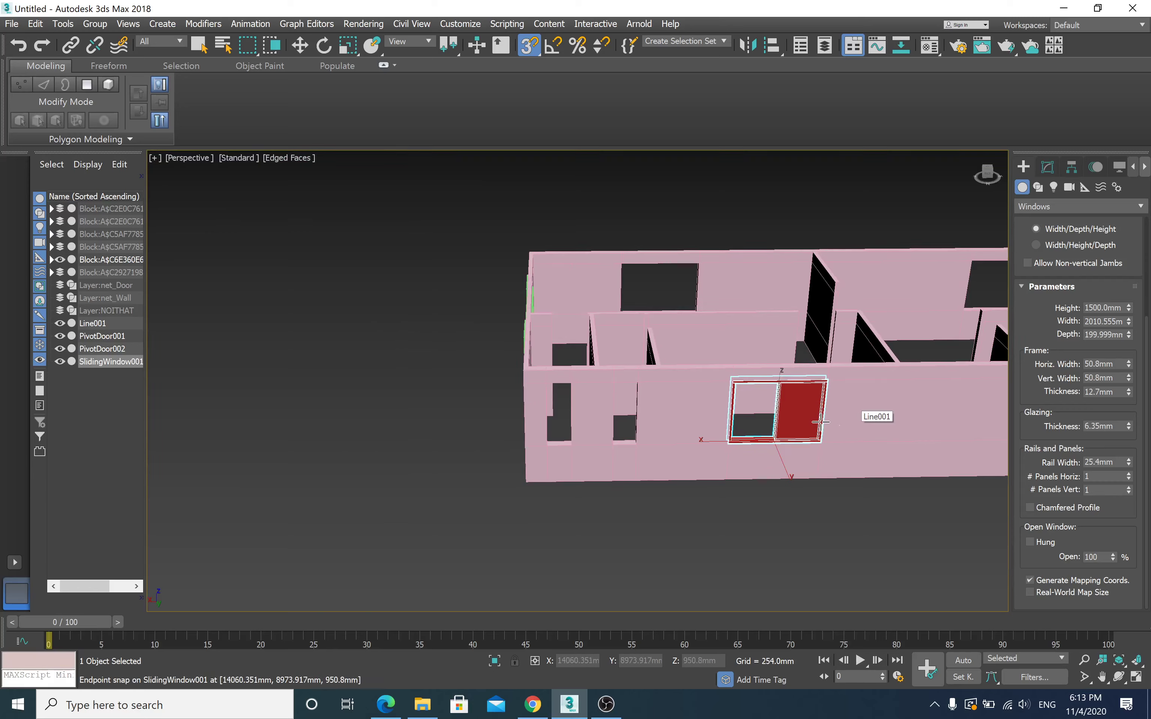
{"action": "scroll", "coordinate": [847, 430], "scroll_direction": "up", "scroll_amount": 1}
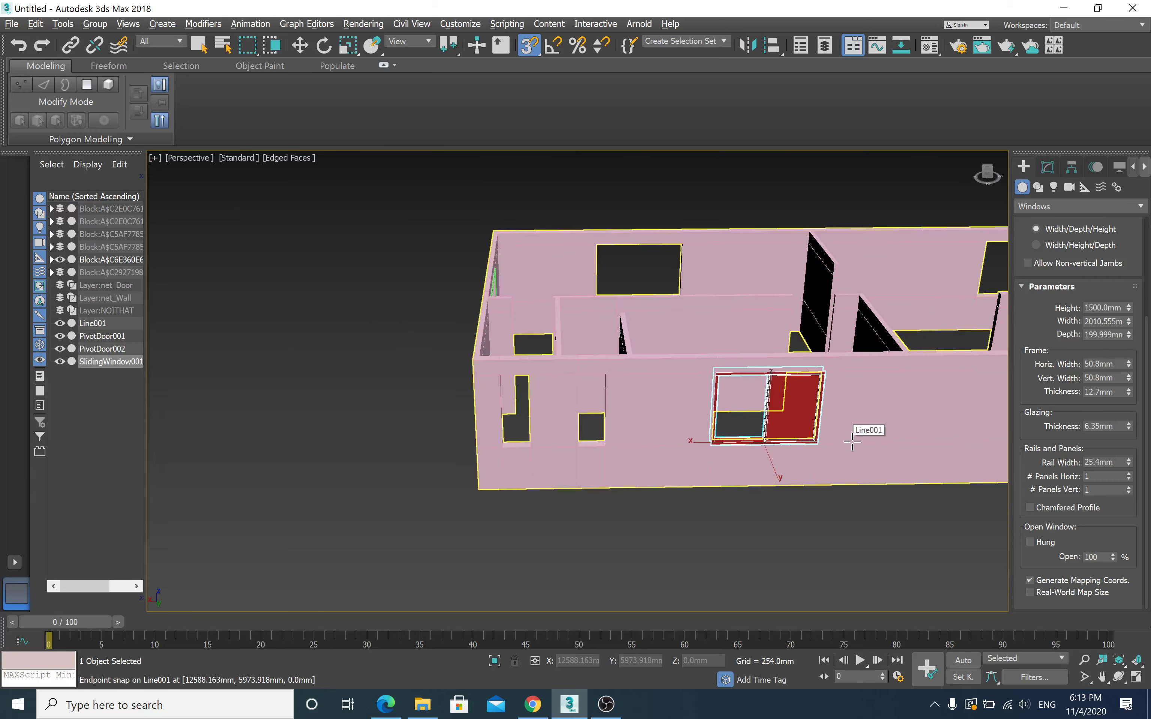
{"action": "scroll", "coordinate": [851, 442], "scroll_direction": "down", "scroll_amount": 2}
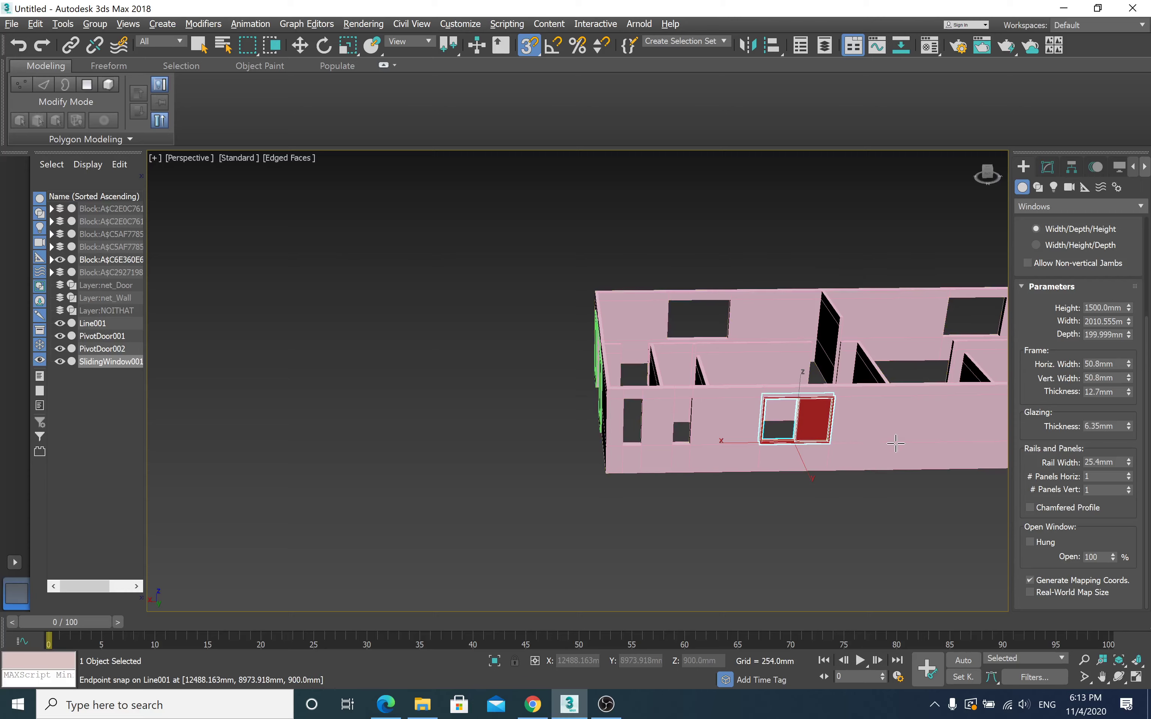
{"action": "mouse_move", "coordinate": [886, 445]}
{"action": "middle_mouse_down", "text": "alt"}
{"action": "mouse_move", "coordinate": [827, 434]}
{"action": "mouse_move", "coordinate": [763, 444]}
{"action": "mouse_move", "coordinate": [789, 451]}
{"action": "mouse_move", "coordinate": [803, 443]}
{"action": "mouse_move", "coordinate": [722, 436]}
{"action": "middle_mouse_up", "text": "alt"}
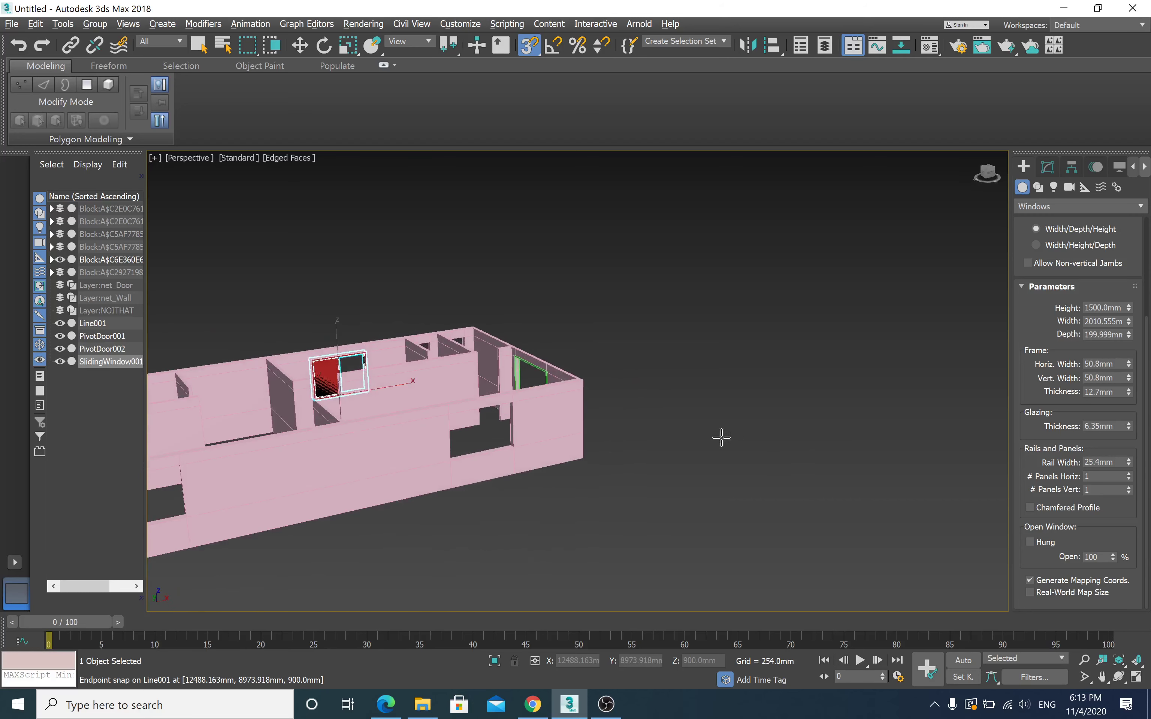
{"action": "scroll", "coordinate": [535, 436], "scroll_direction": "up", "scroll_amount": 2}
{"action": "scroll", "coordinate": [536, 441], "scroll_direction": "up", "scroll_amount": 2}
{"action": "scroll", "coordinate": [536, 440], "scroll_direction": "down", "scroll_amount": 3}
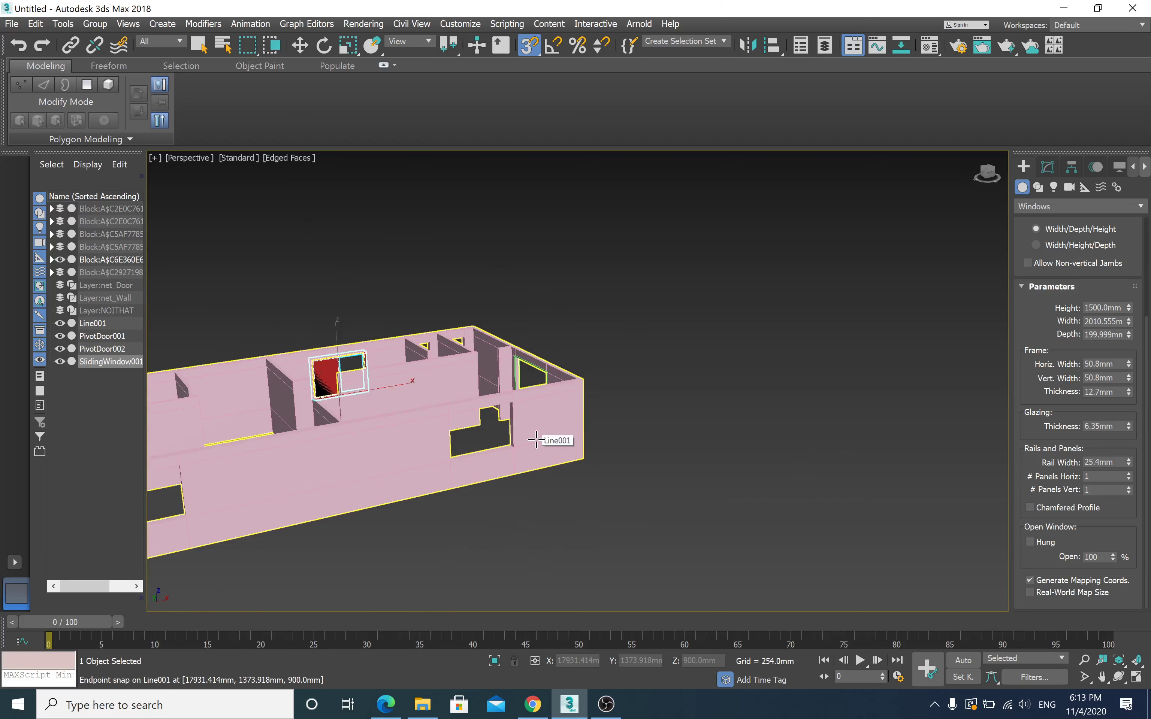
{"action": "scroll", "coordinate": [536, 440], "scroll_direction": "down", "scroll_amount": 3}
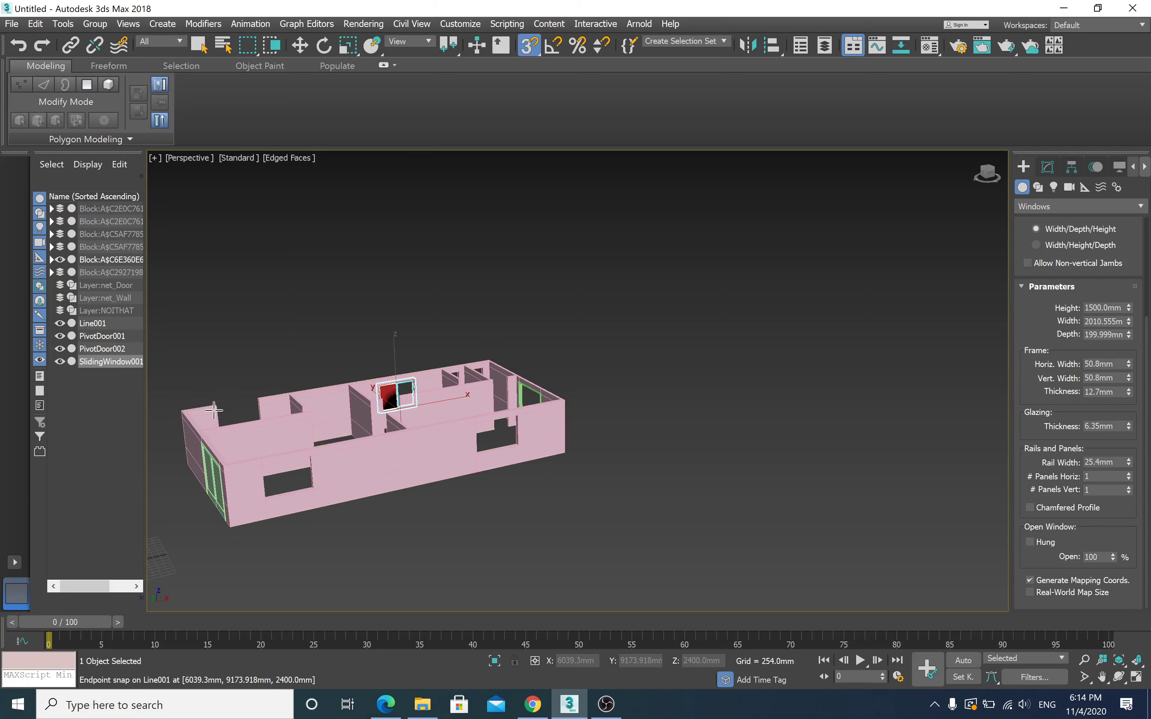
Step: Zoom in on the finished model, then bring the OBS recorder window to the front
{"action": "scroll", "coordinate": [214, 410], "scroll_direction": "up", "scroll_amount": 3}
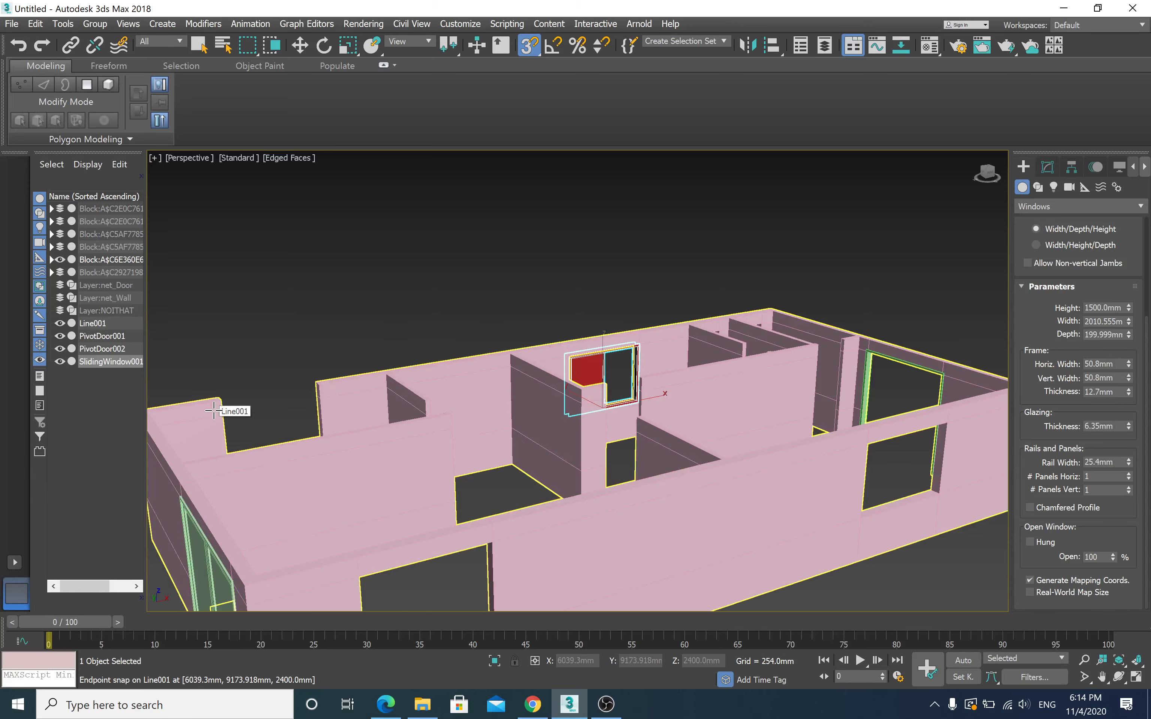
{"action": "scroll", "coordinate": [214, 410], "scroll_direction": "down", "scroll_amount": 3}
{"action": "scroll", "coordinate": [214, 410], "scroll_direction": "up", "scroll_amount": 2}
{"action": "scroll", "coordinate": [213, 410], "scroll_direction": "up", "scroll_amount": 3}
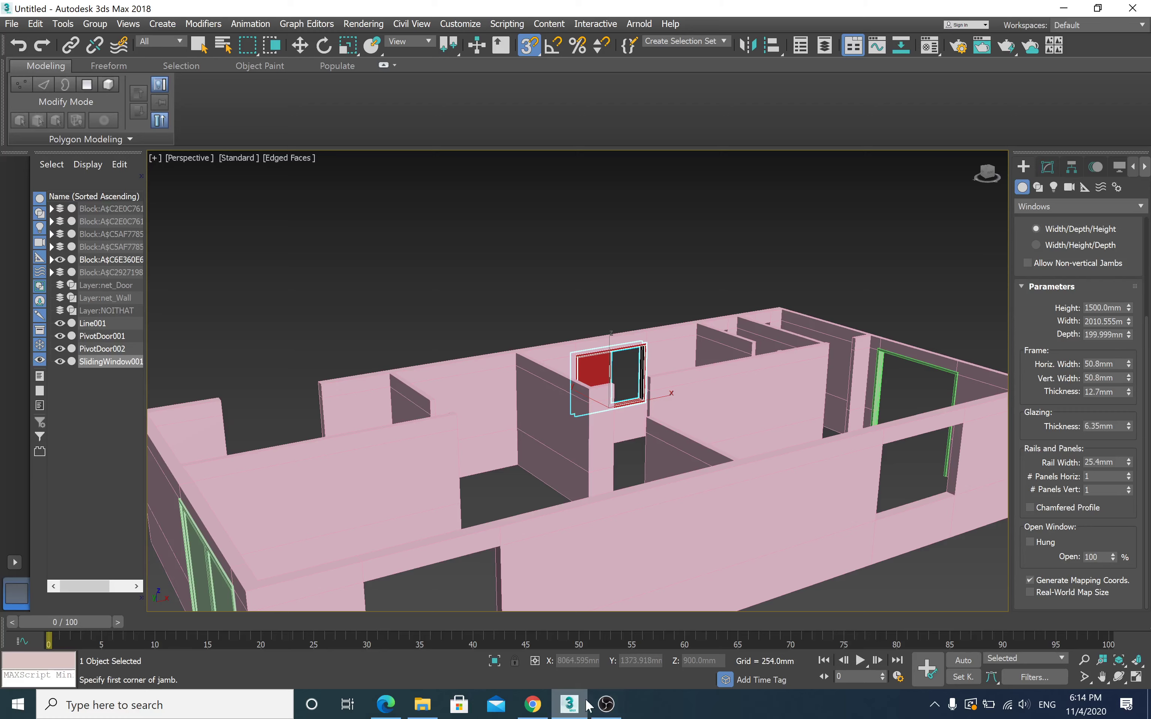
{"action": "left_click", "coordinate": [607, 704]}
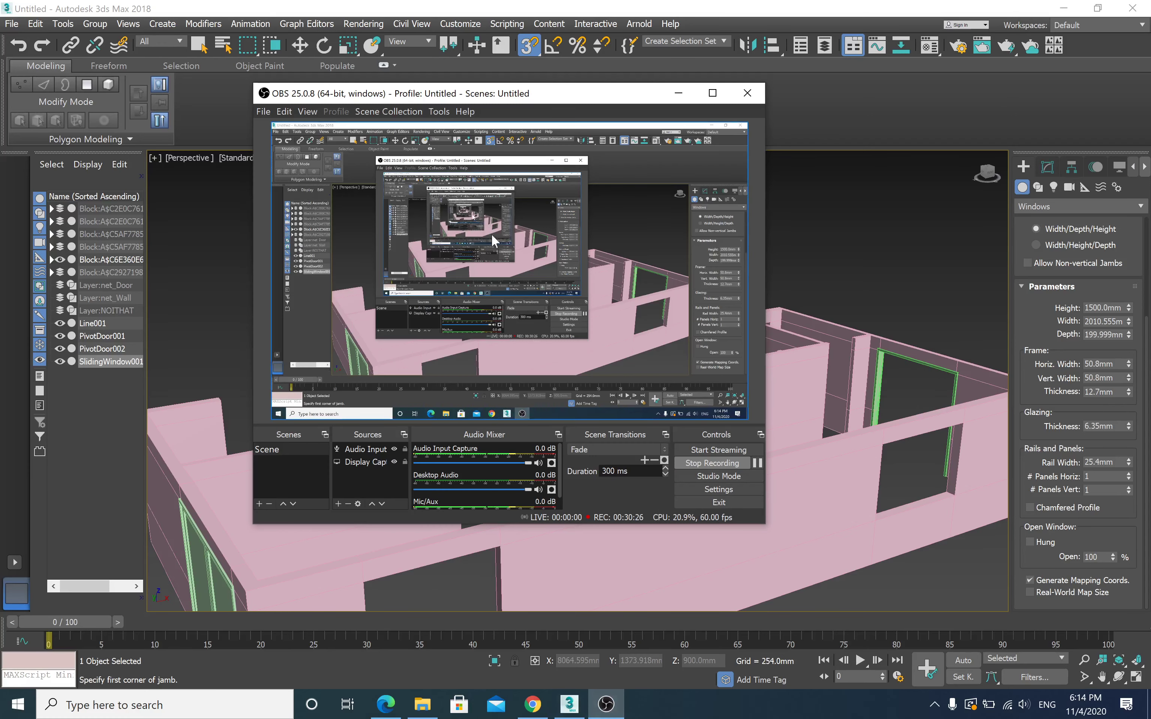